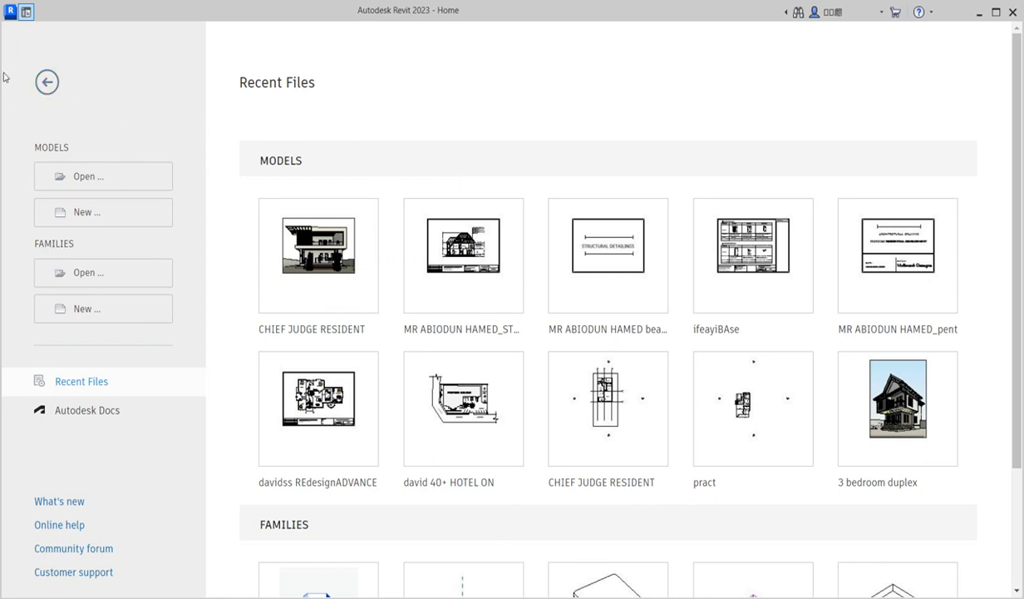
Create a new project from the Multinext.rte template
left_click(47, 81)
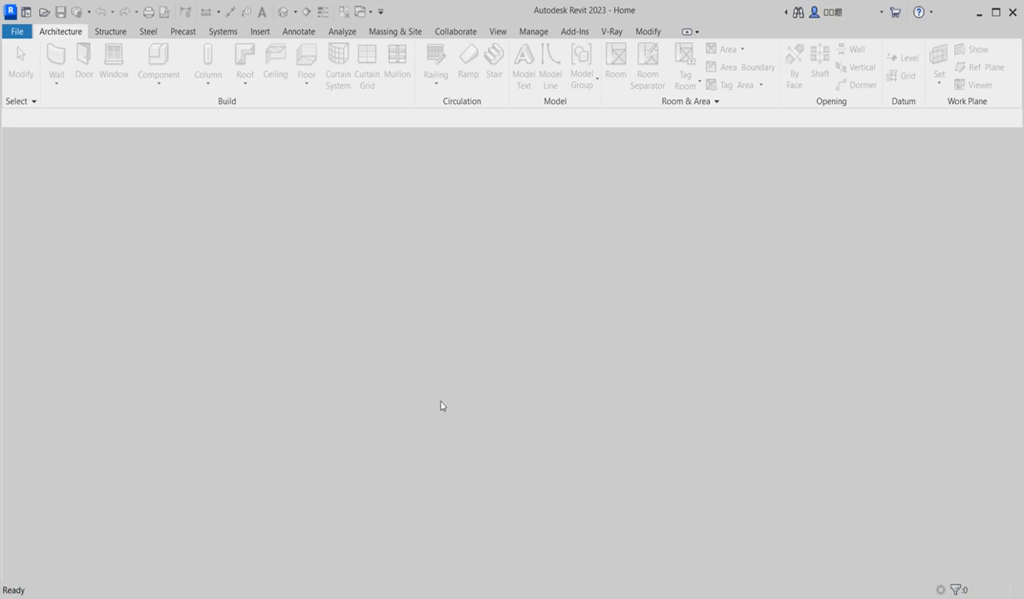
left_click(26, 12)
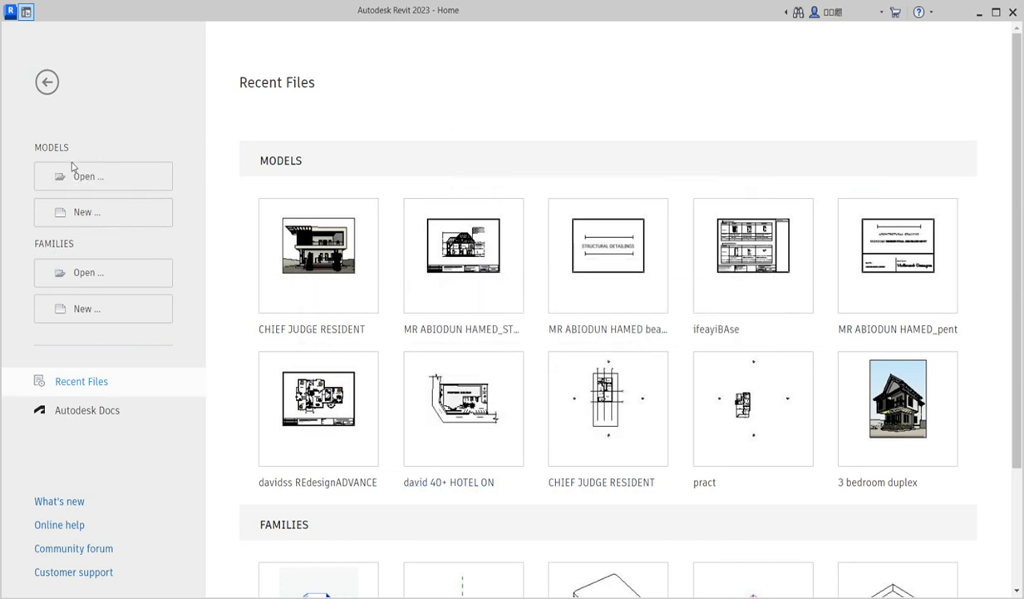
left_click(86, 212)
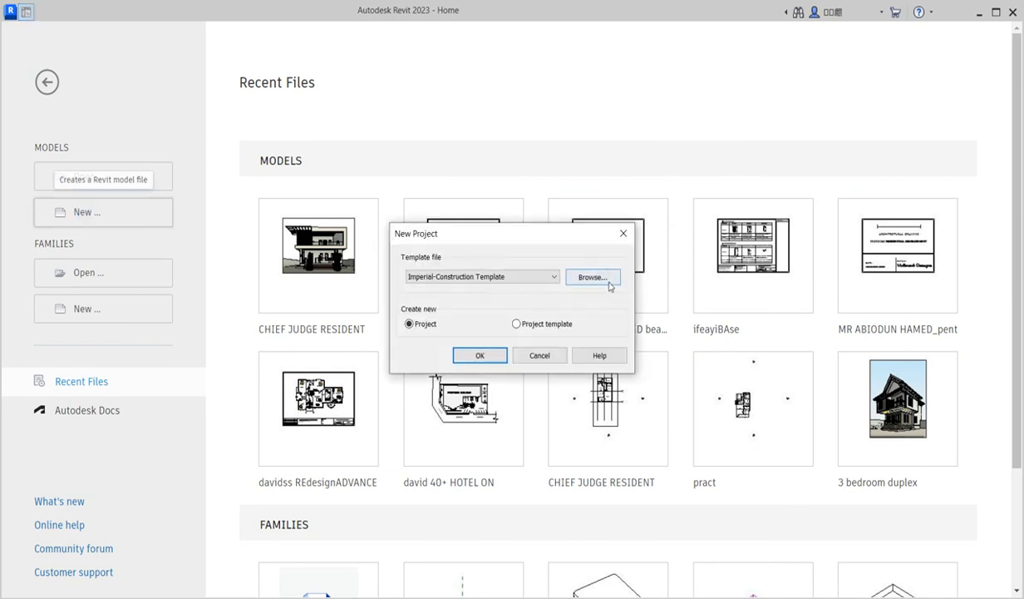
left_click(604, 283)
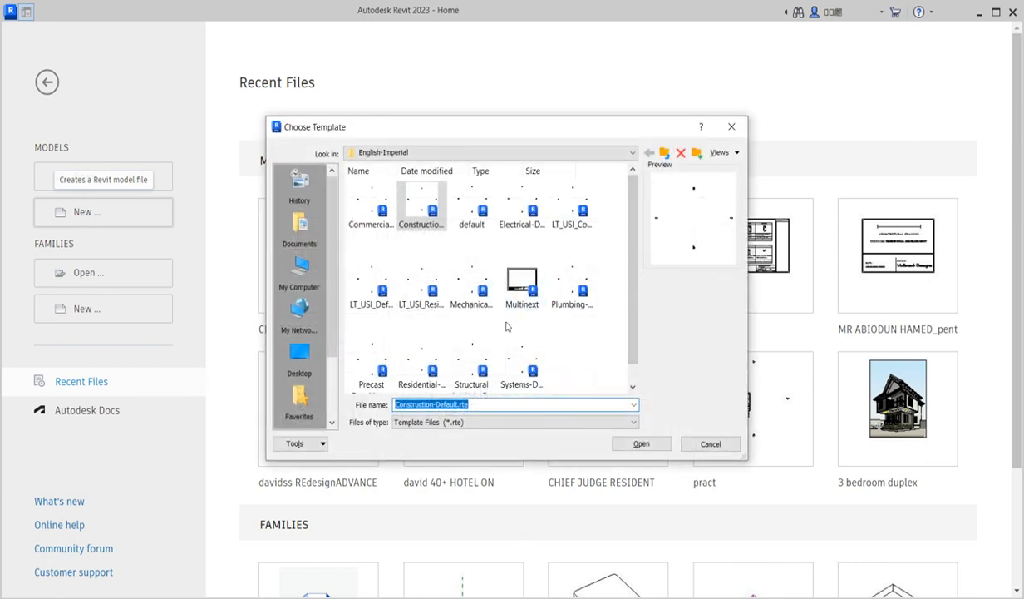
left_click(533, 284)
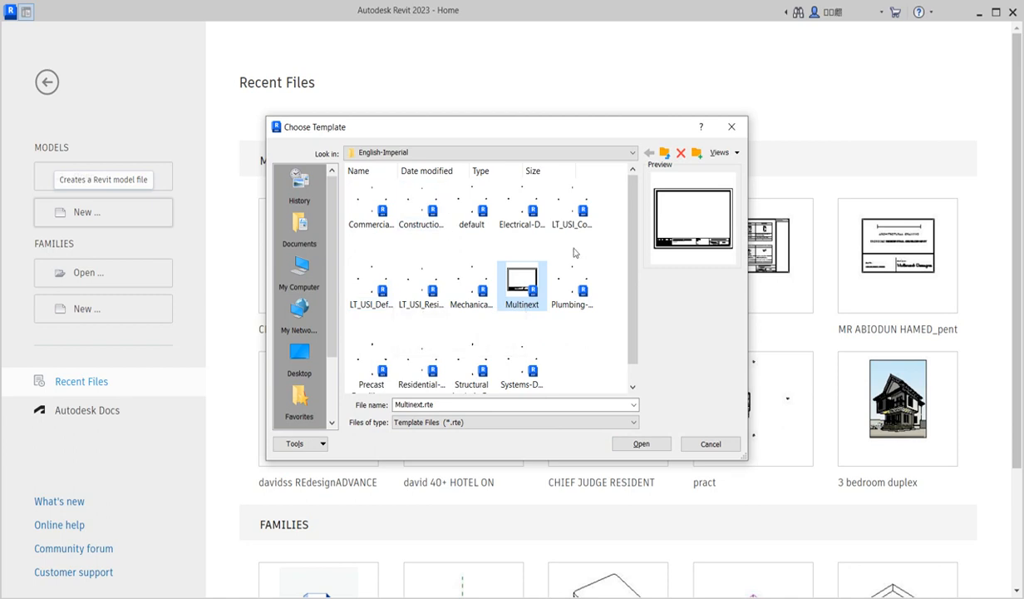
left_click(645, 445)
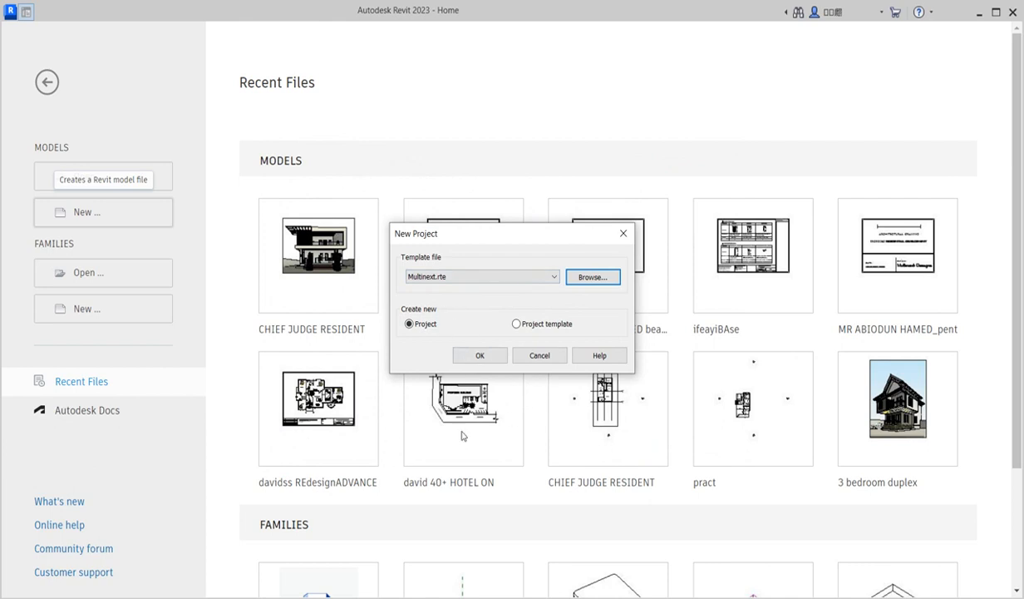
left_click(479, 355)
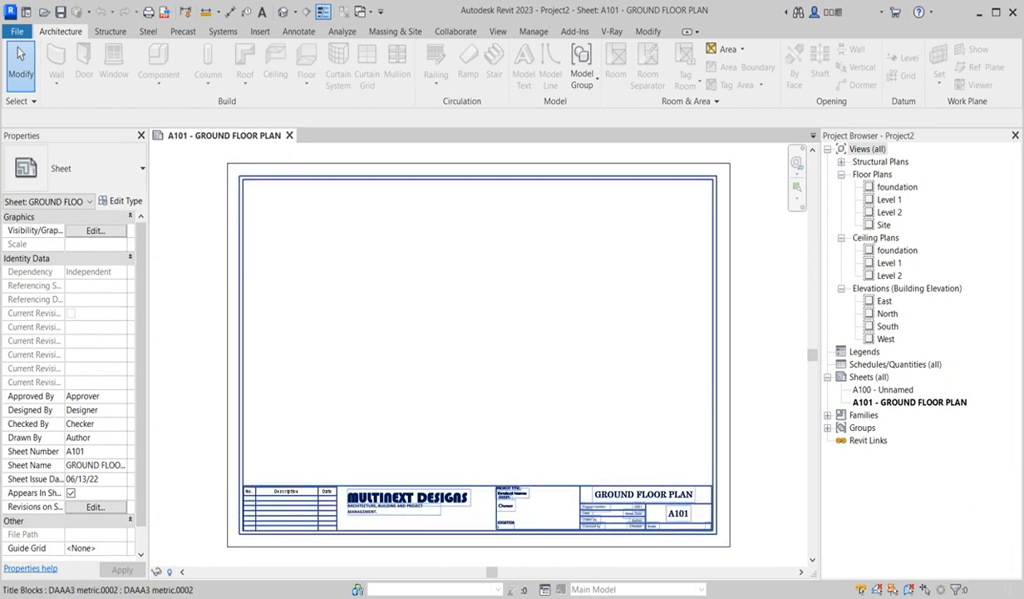
Look through the Level 1 and Level 2 floor plans and the East, North, South and West elevations
double_click(891, 200)
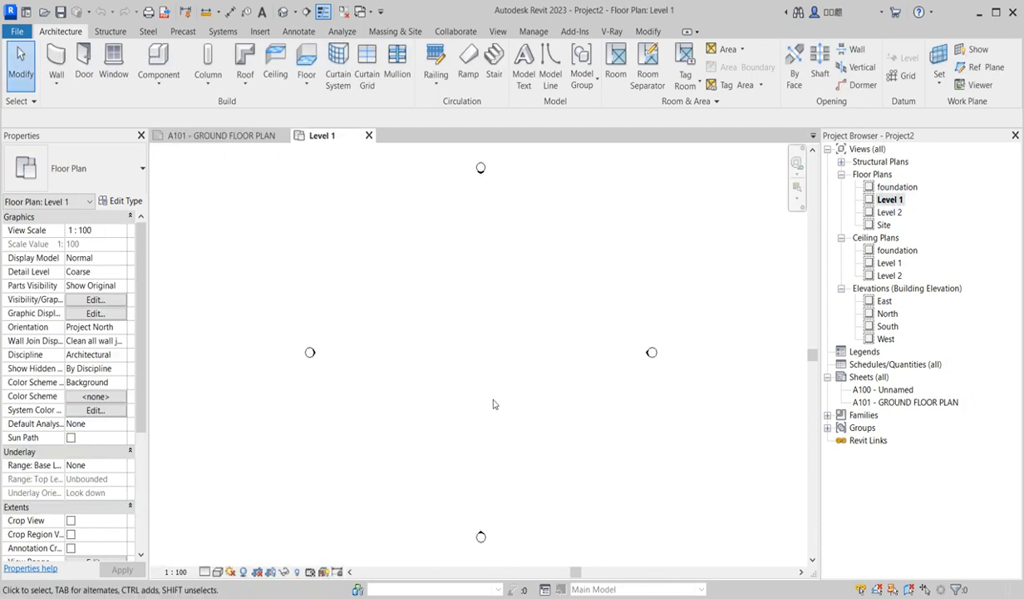
double_click(890, 212)
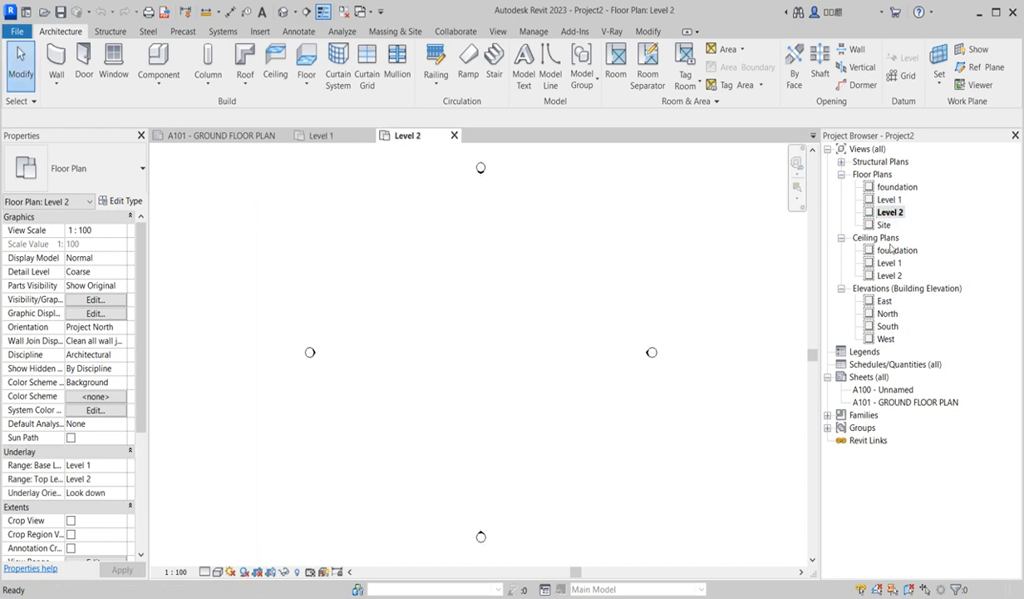
double_click(884, 301)
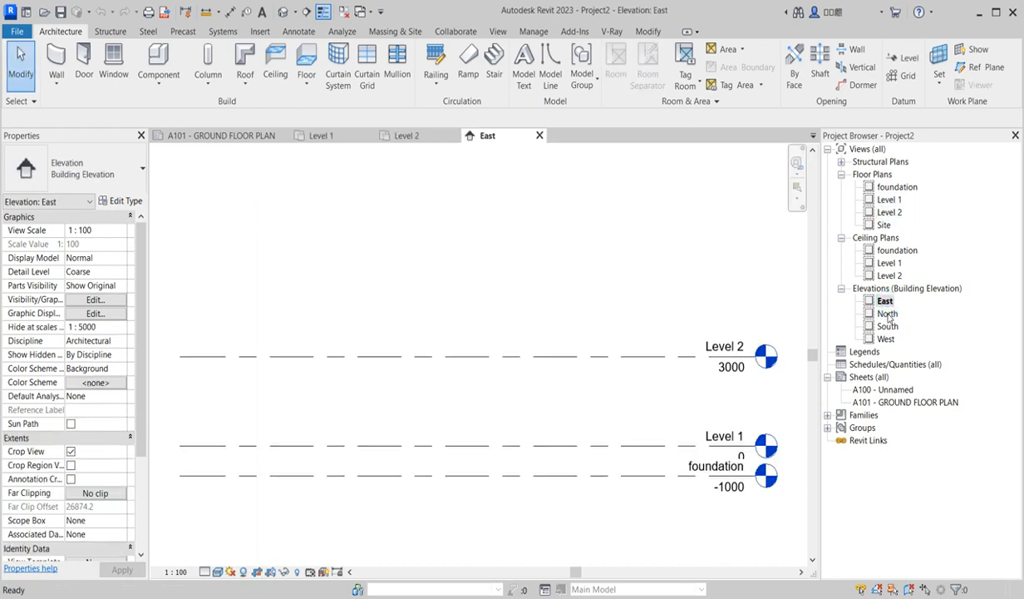
double_click(887, 313)
double_click(887, 326)
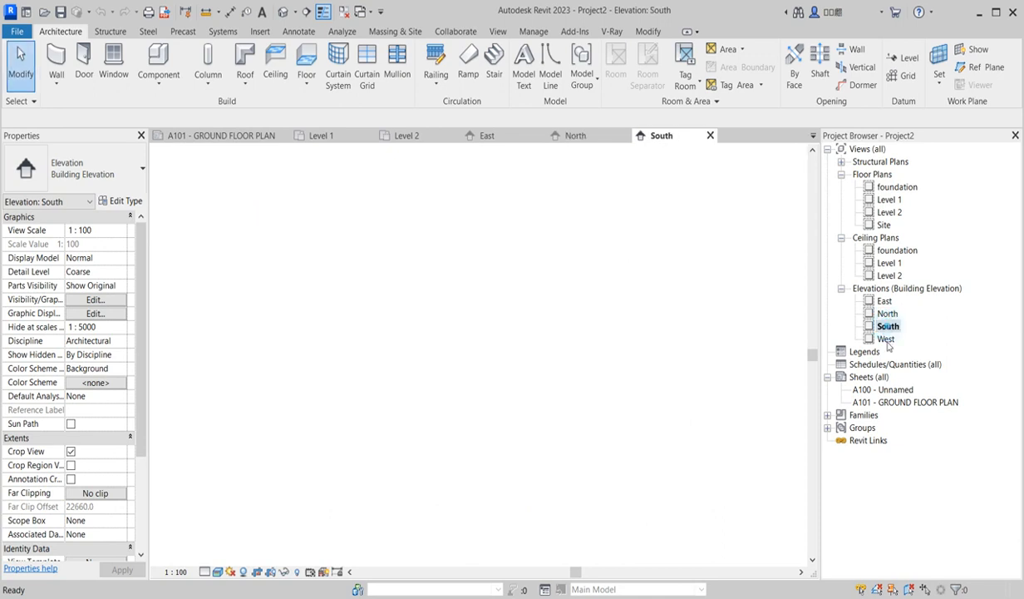
double_click(886, 340)
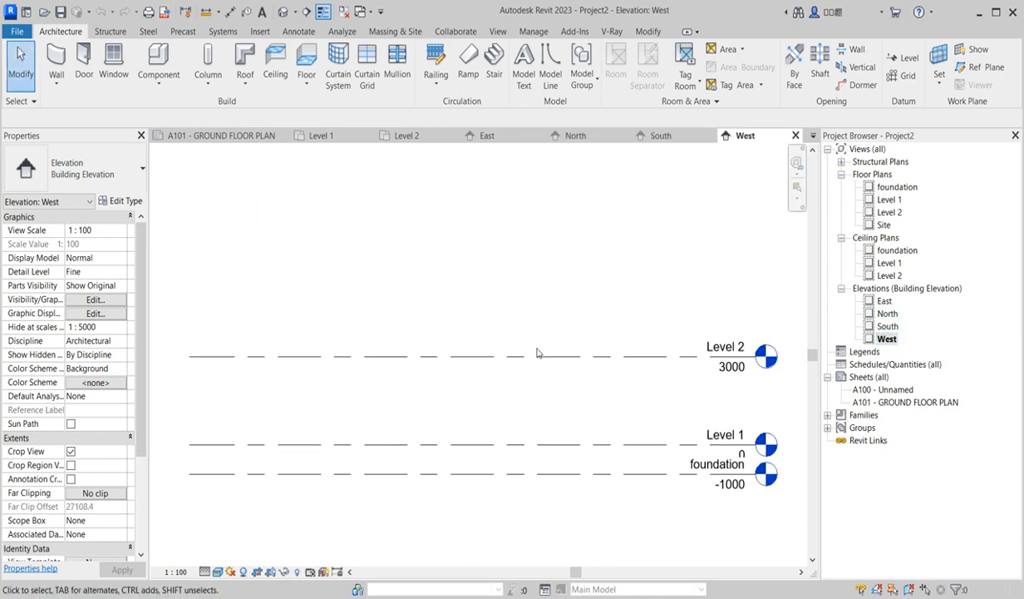
Return to the Level 1 floor plan, start the Wall tool and view the available wall types
double_click(888, 199)
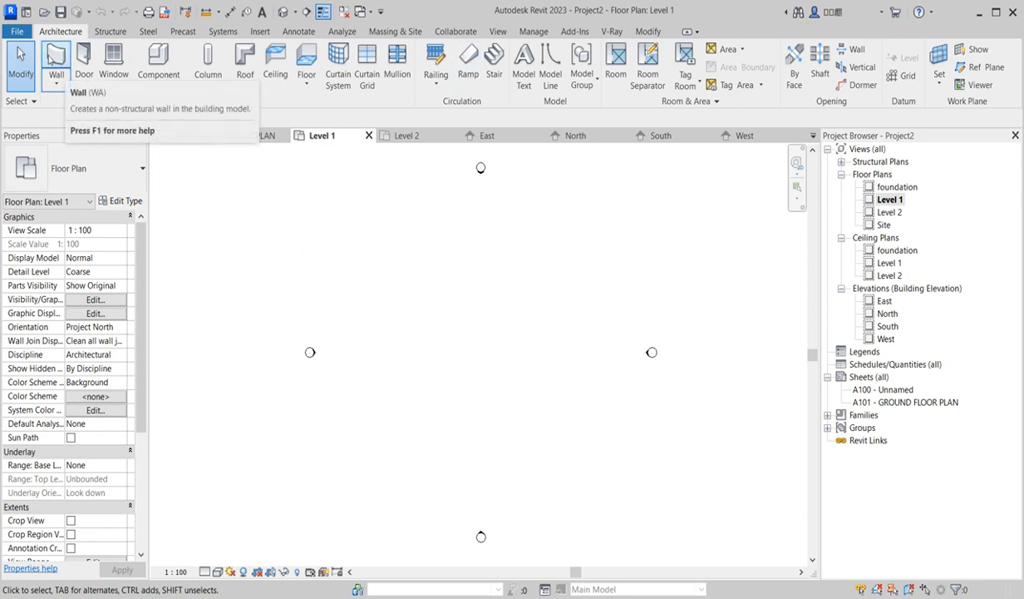
left_click(53, 58)
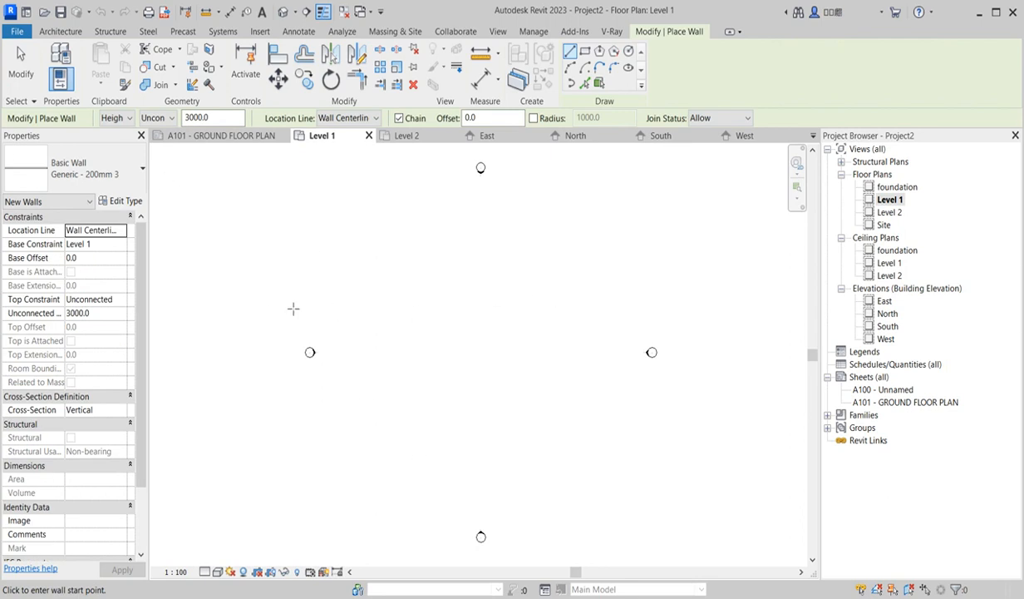
left_click(140, 171)
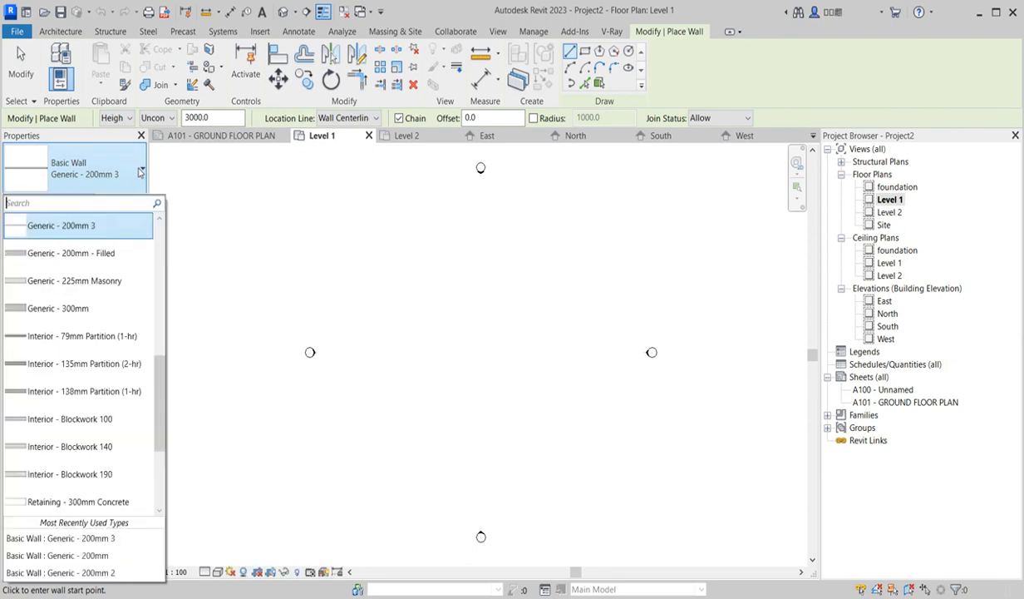
left_click(232, 186)
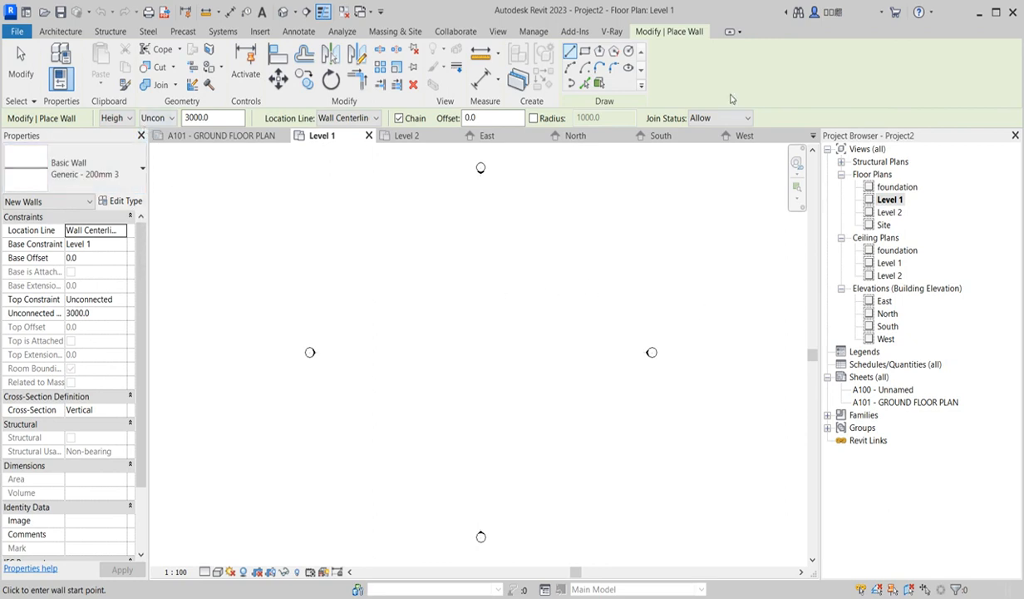
Close the Project Browser and the Properties palette to enlarge the drawing area
left_click(1015, 134)
left_click(141, 134)
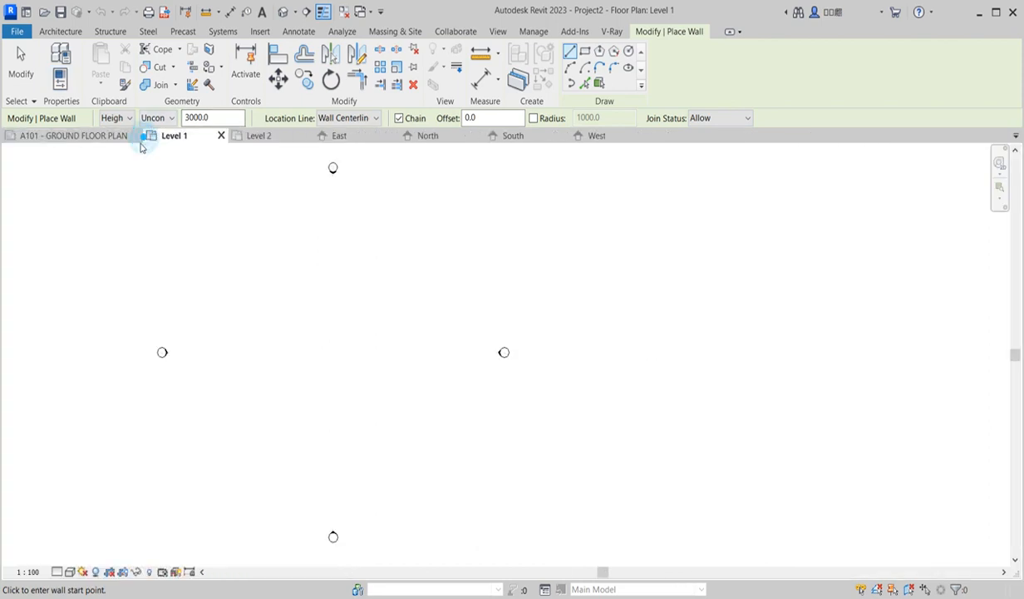
scroll(582, 362, "down", 2)
scroll(215, 331, "up", 2)
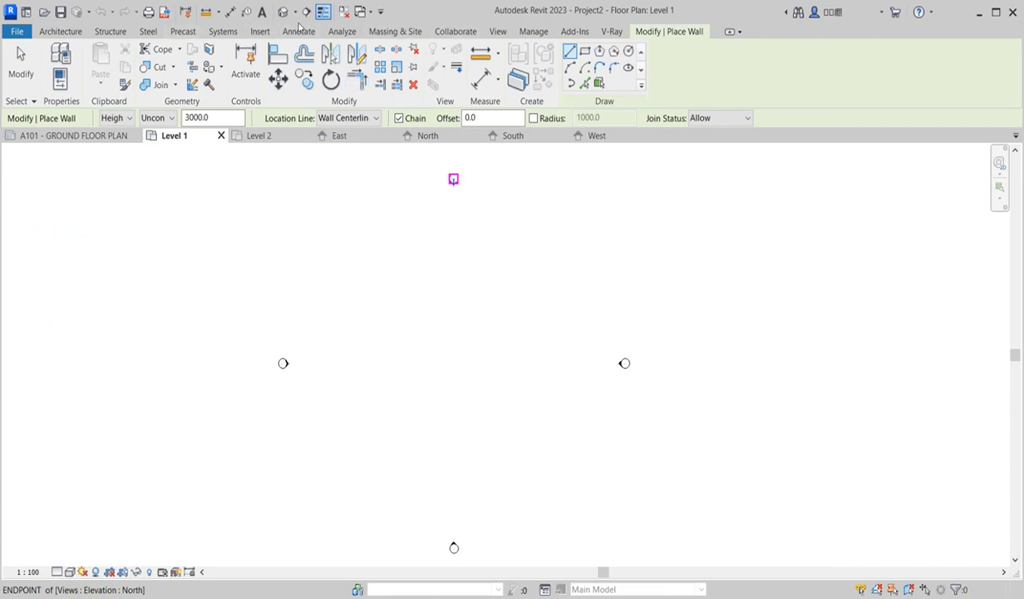
Restore the Properties palette and the Project Browser through the user interface settings
left_click(497, 32)
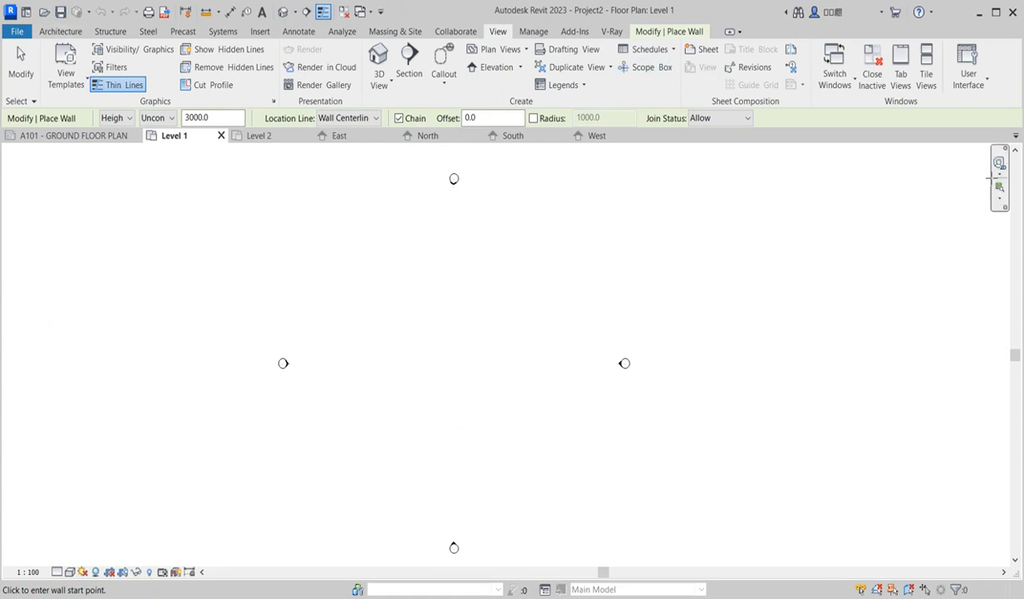
left_click(984, 83)
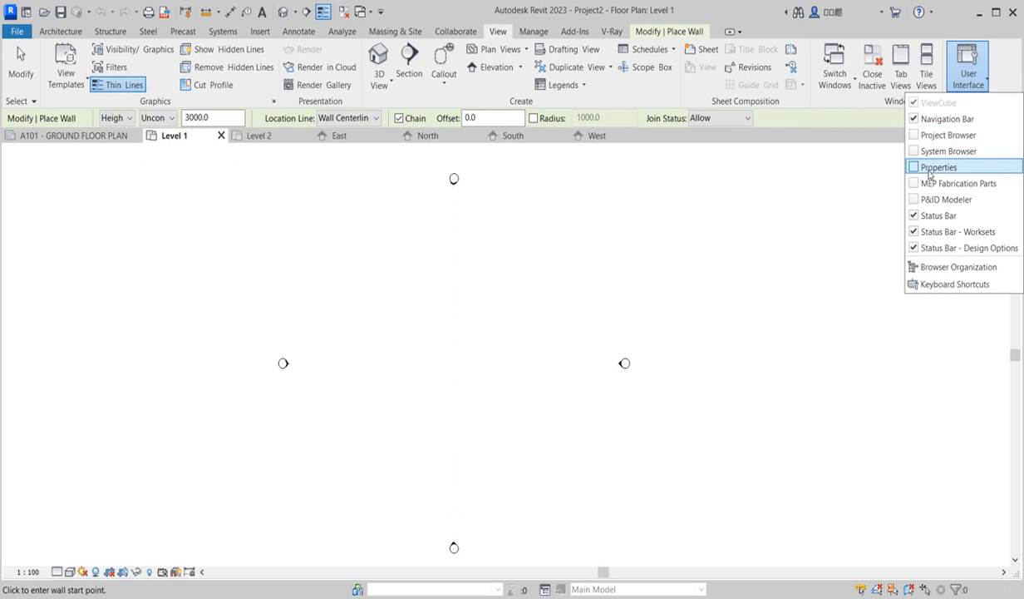
left_click(914, 167)
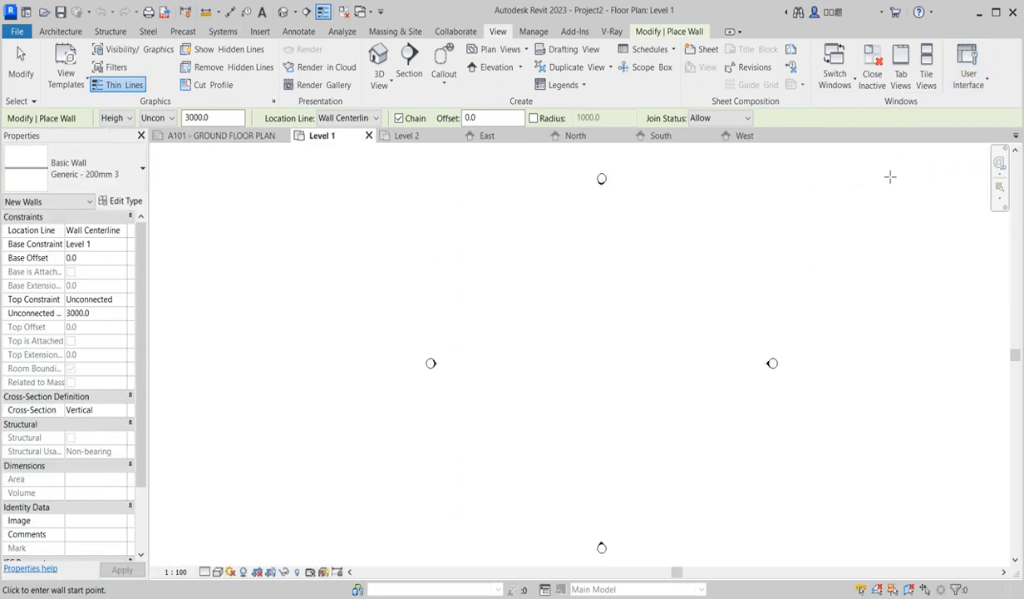
left_click(988, 86)
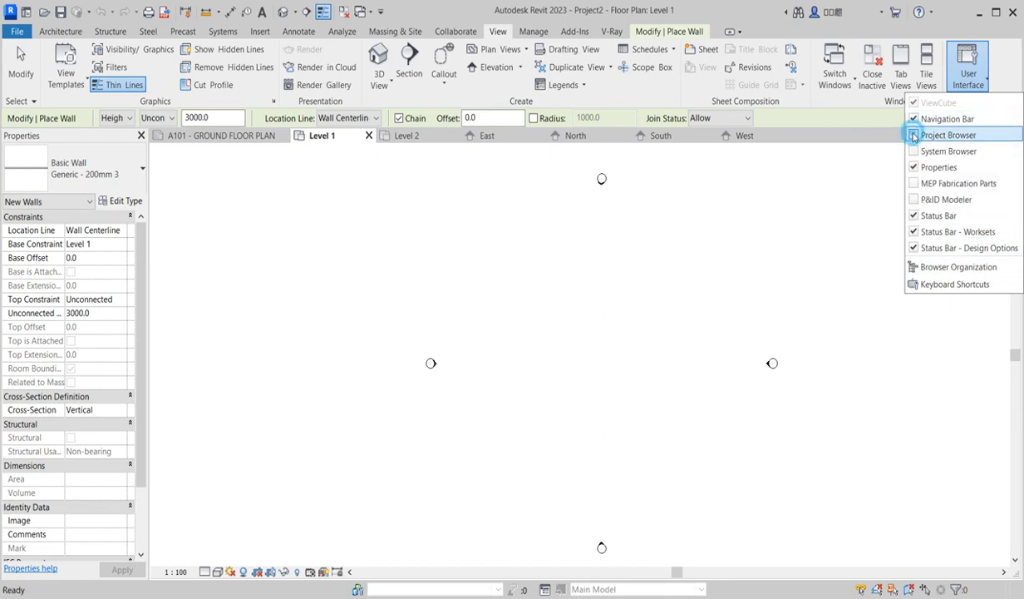
left_click(923, 136)
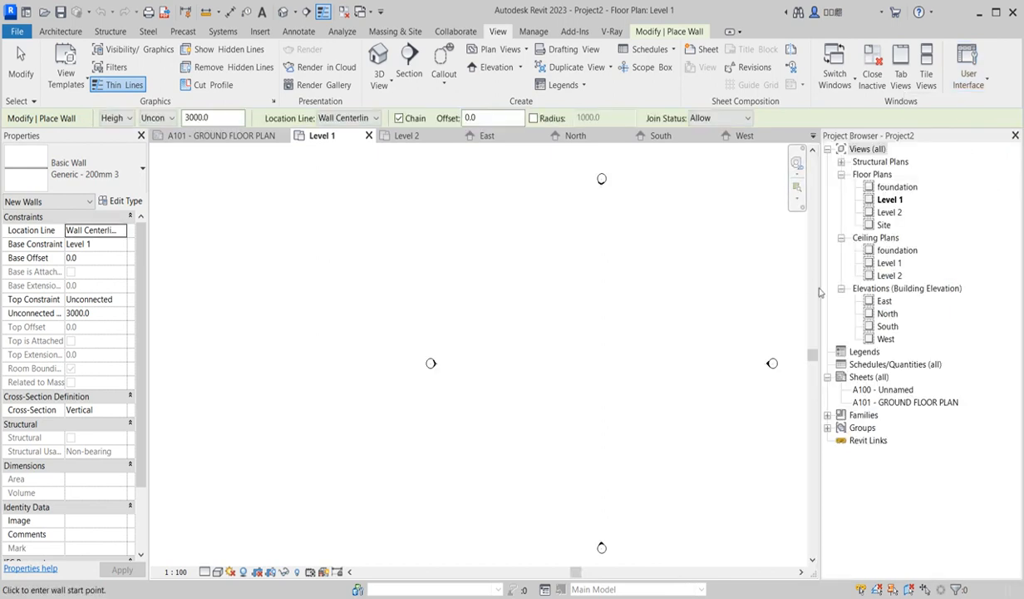
Narrow the Project Browser and widen the Properties palette so its parameter names are readable
left_click_drag(791, 284, 868, 299)
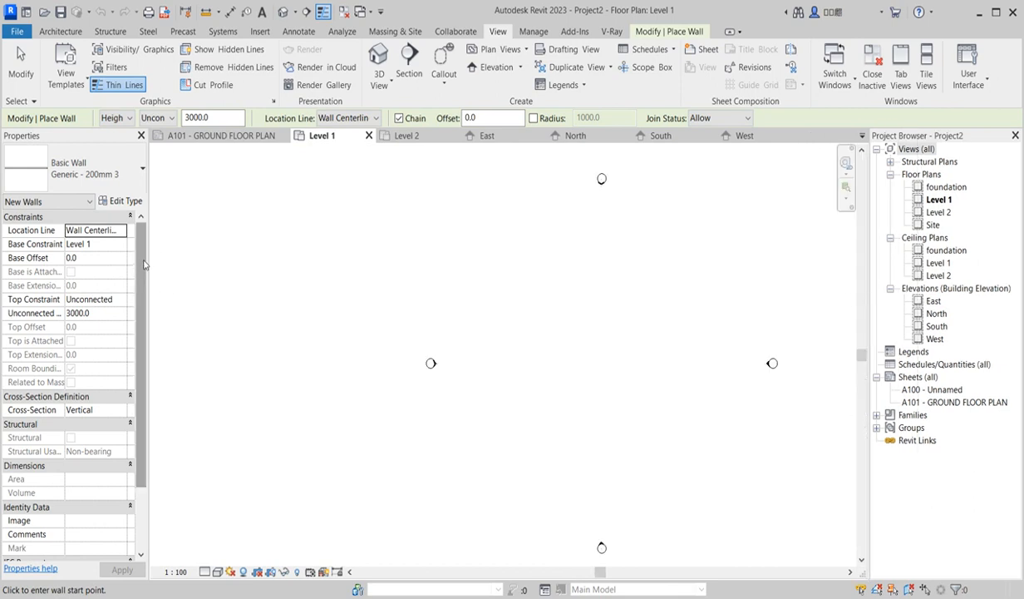
left_click_drag(148, 263, 192, 283)
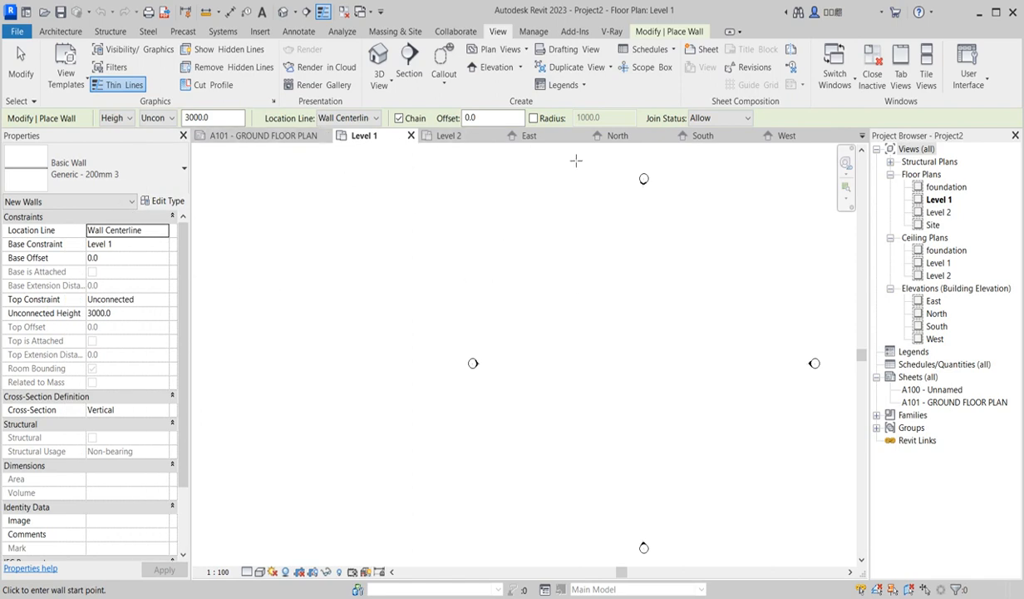
Restart the Wall tool and choose the basic wall type Generic - 200mm
scroll(651, 378, "down", 2)
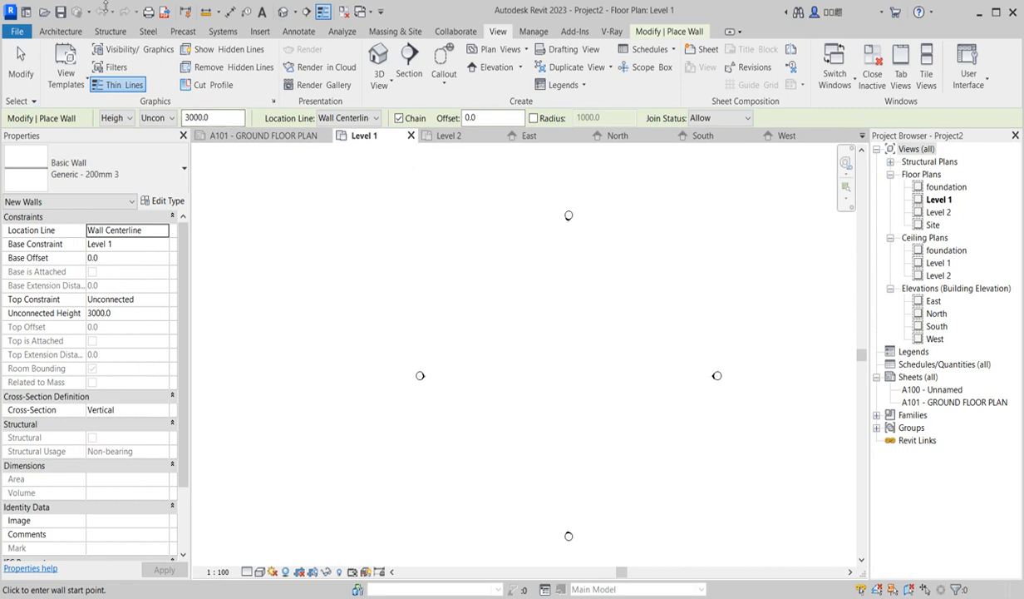
left_click(60, 31)
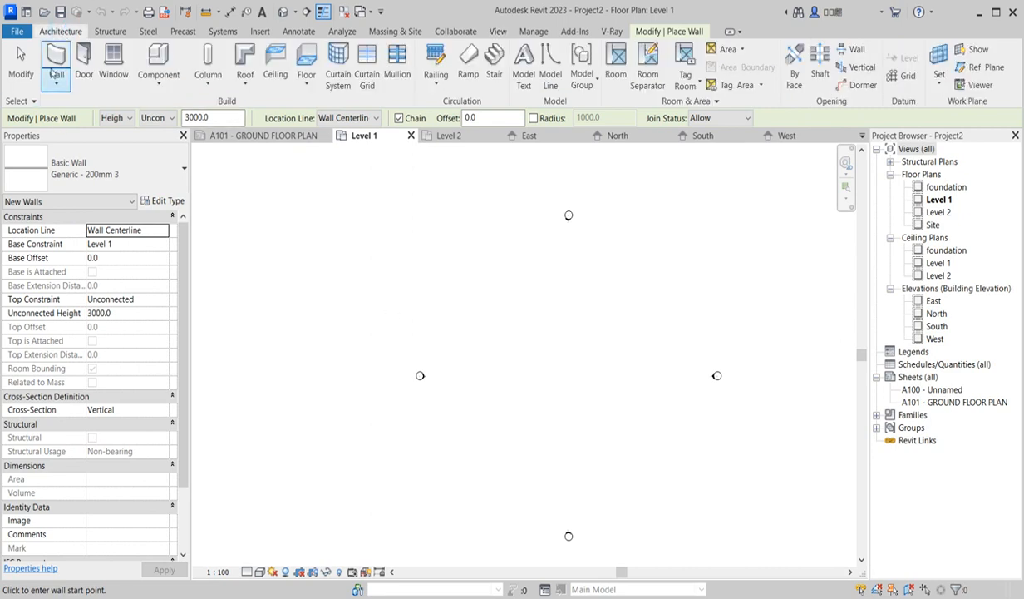
left_click(58, 54)
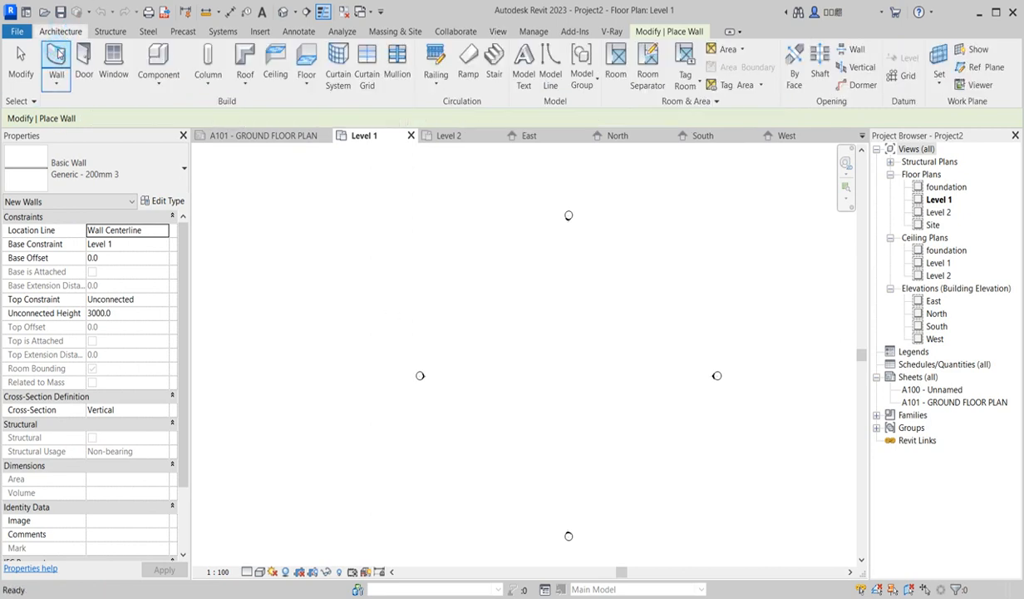
left_click(165, 201)
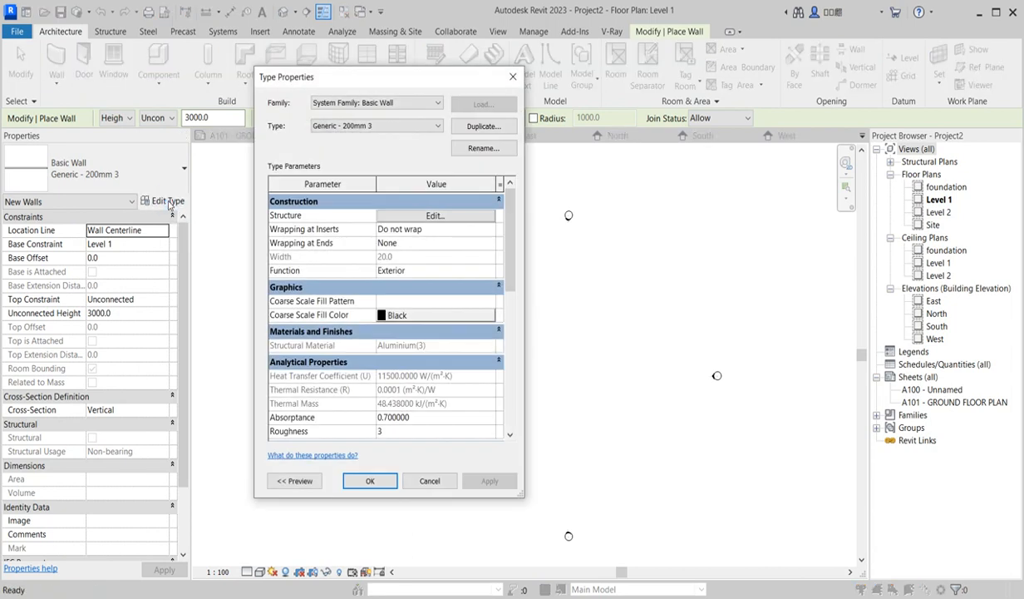
left_click(513, 76)
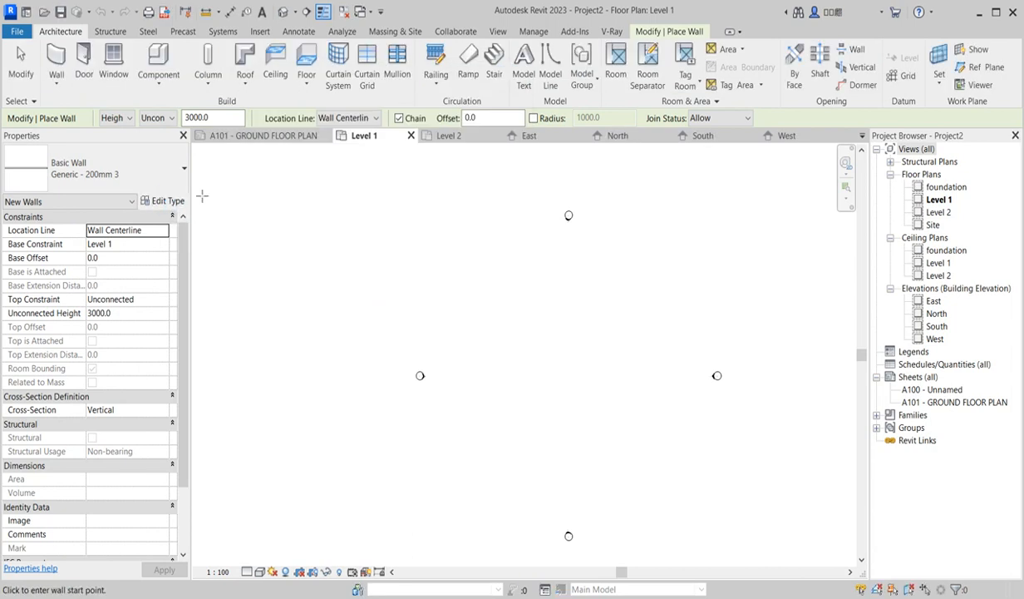
left_click(184, 169)
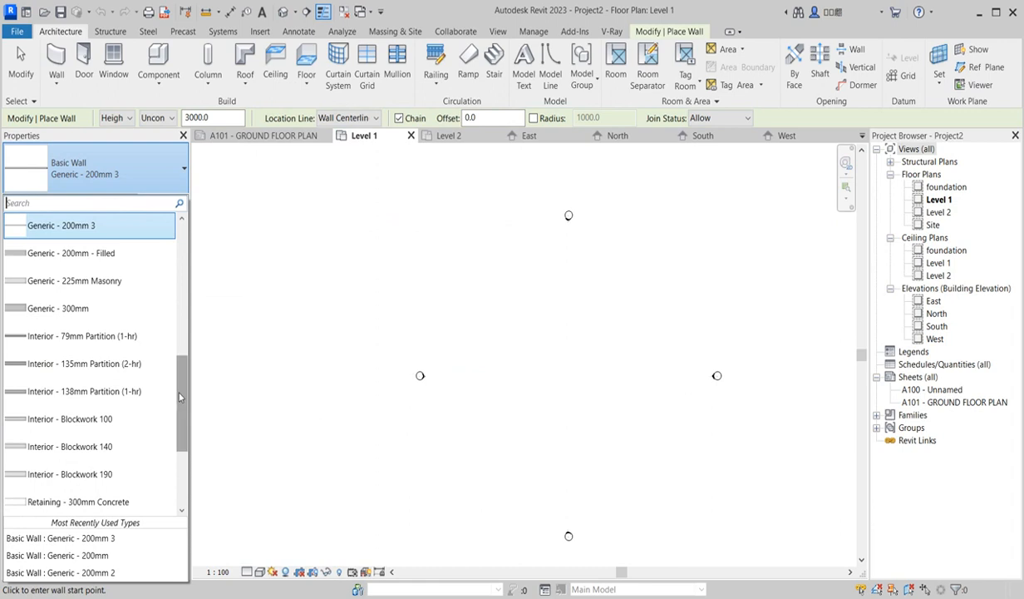
left_click_drag(178, 374, 177, 473)
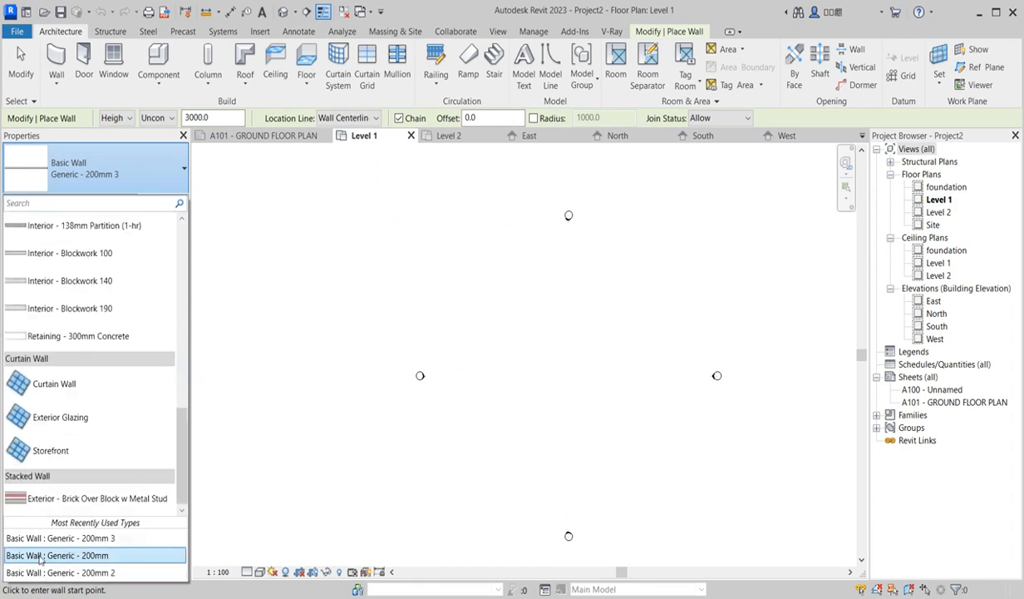
left_click(86, 556)
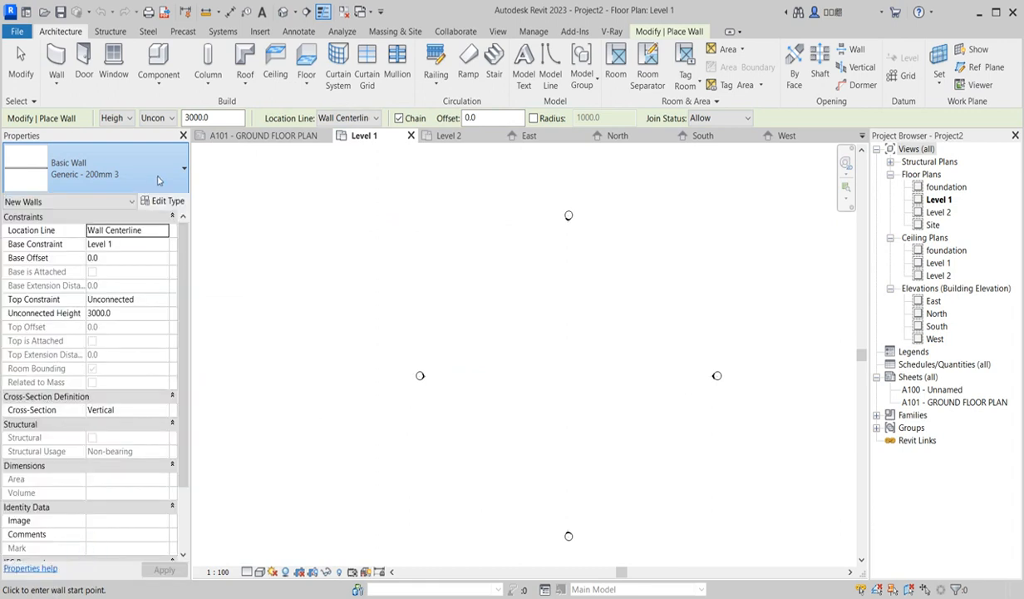
Duplicate the Generic - 200mm basic wall type under the name Generic - 225mm
left_click(168, 202)
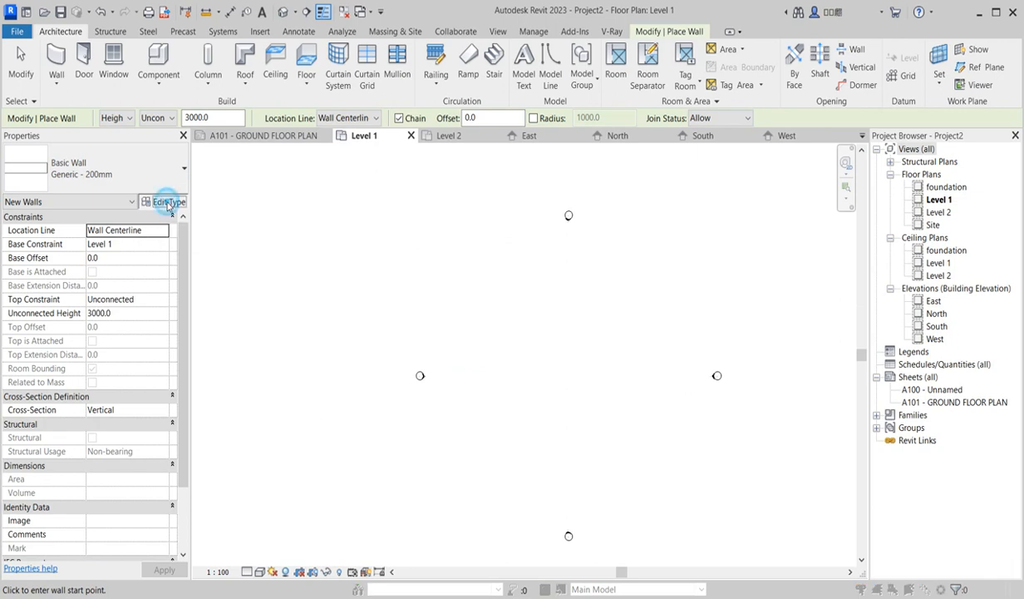
left_click(464, 130)
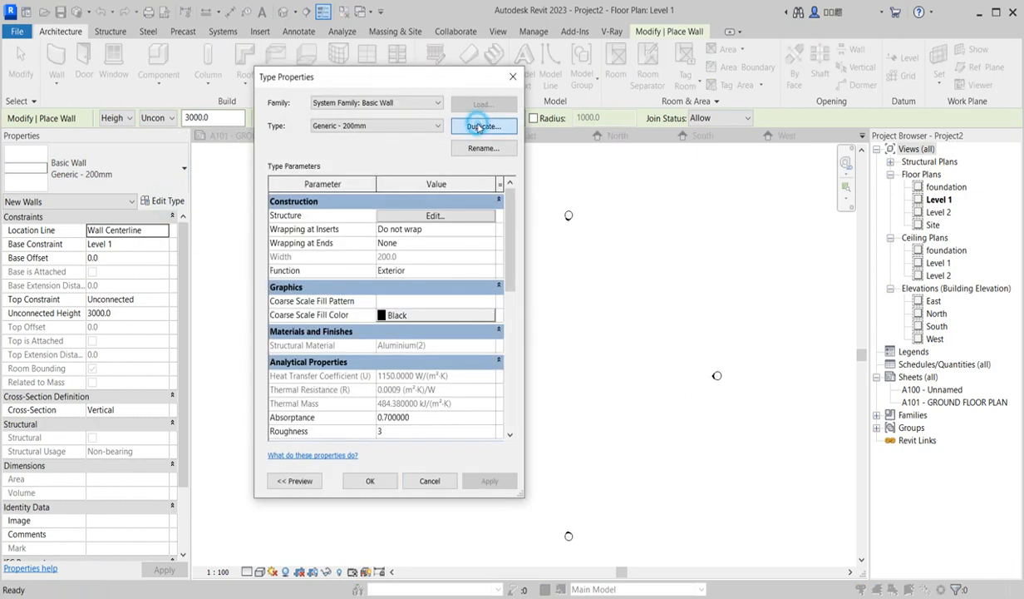
left_click_drag(400, 283, 385, 283)
left_click(405, 281)
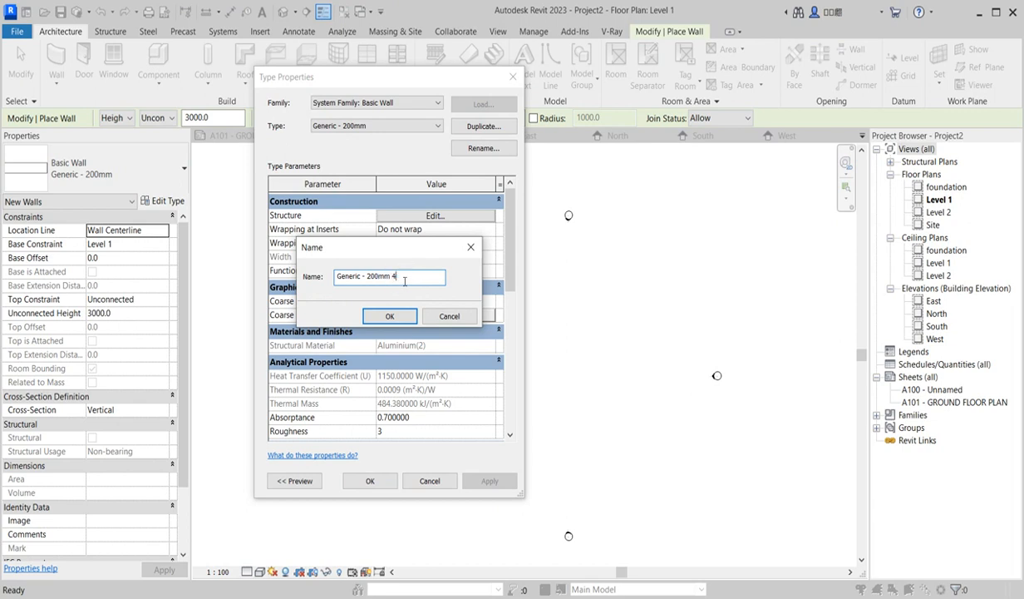
left_click(383, 282)
left_click(390, 316)
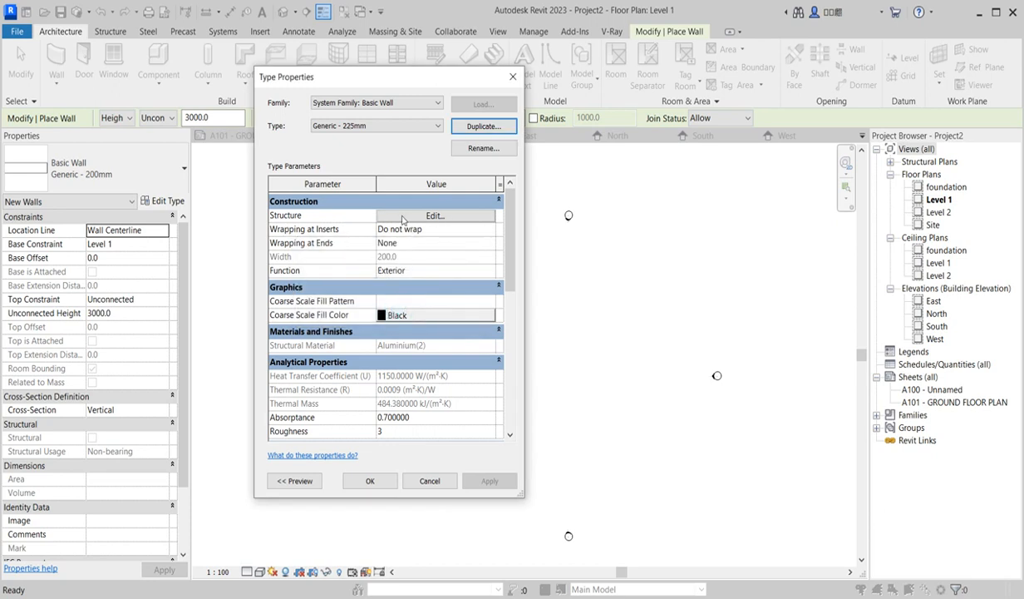
Set the structure layer's thickness to 225 mm in the Generic - 225mm wall assembly and apply the type
left_click(435, 215)
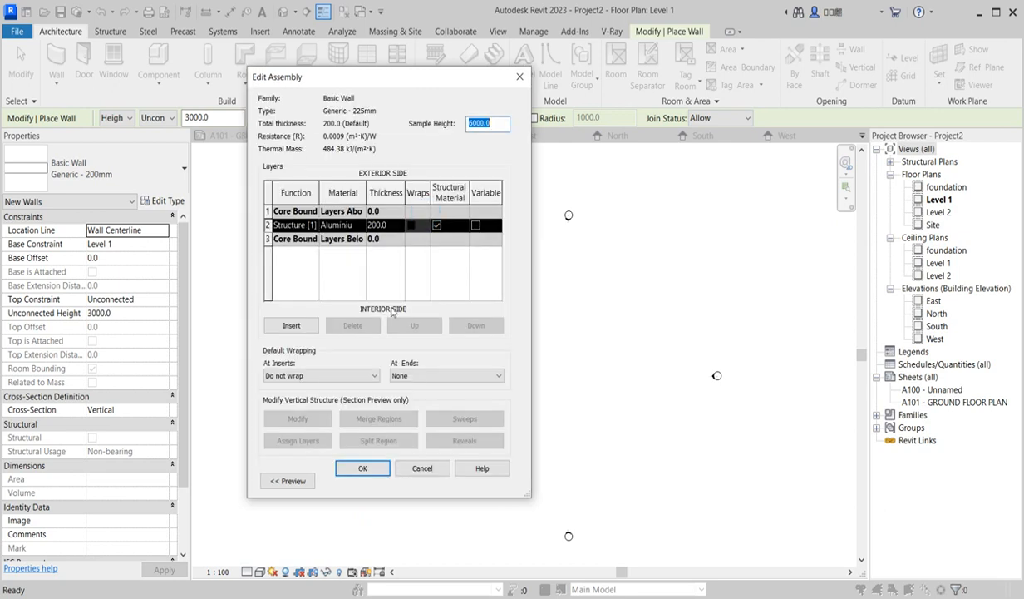
left_click(389, 225)
double_click(389, 225)
type("225")
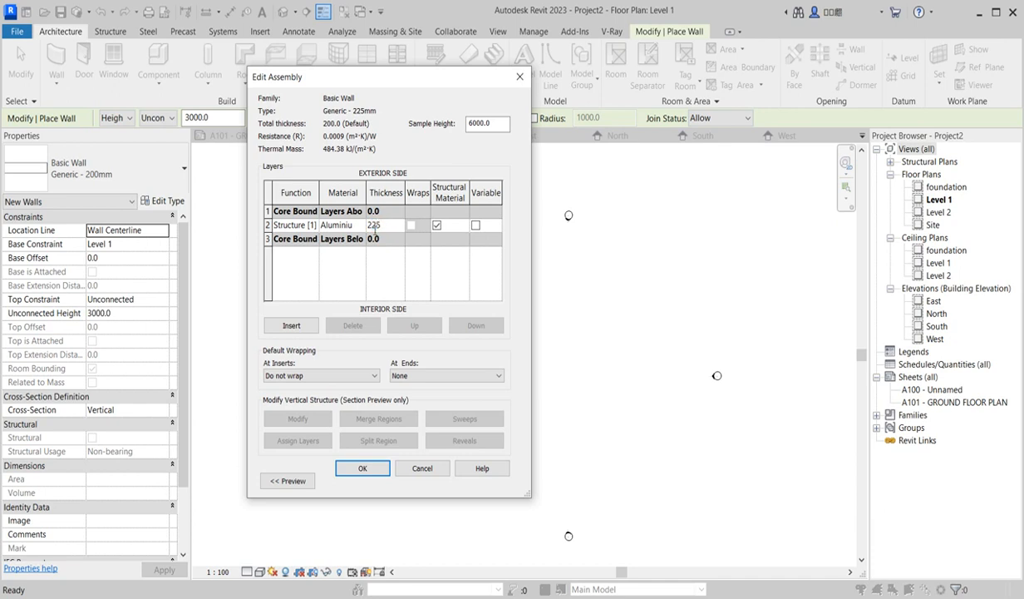
left_click(350, 224)
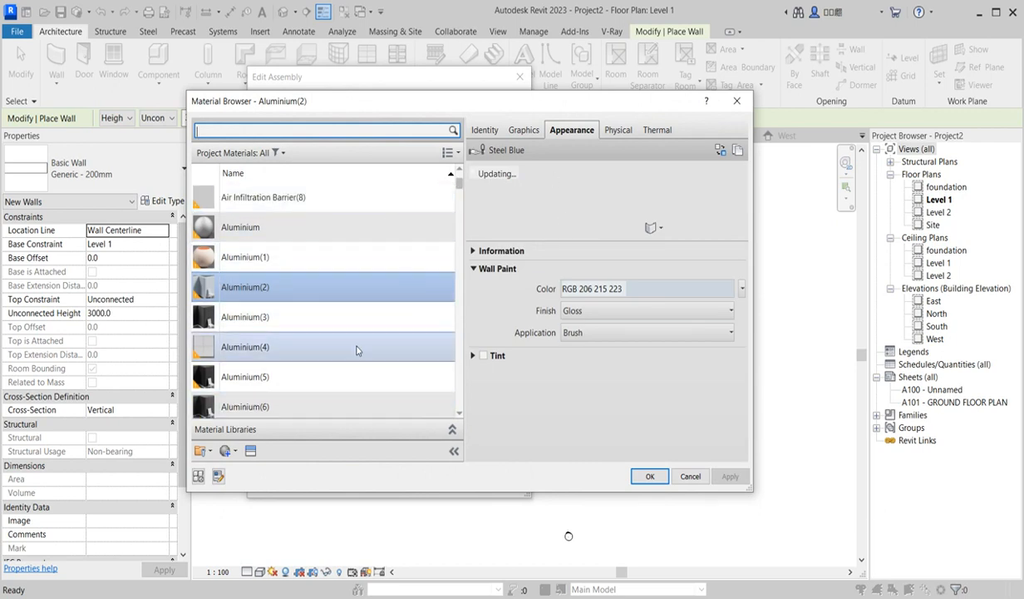
left_click(735, 101)
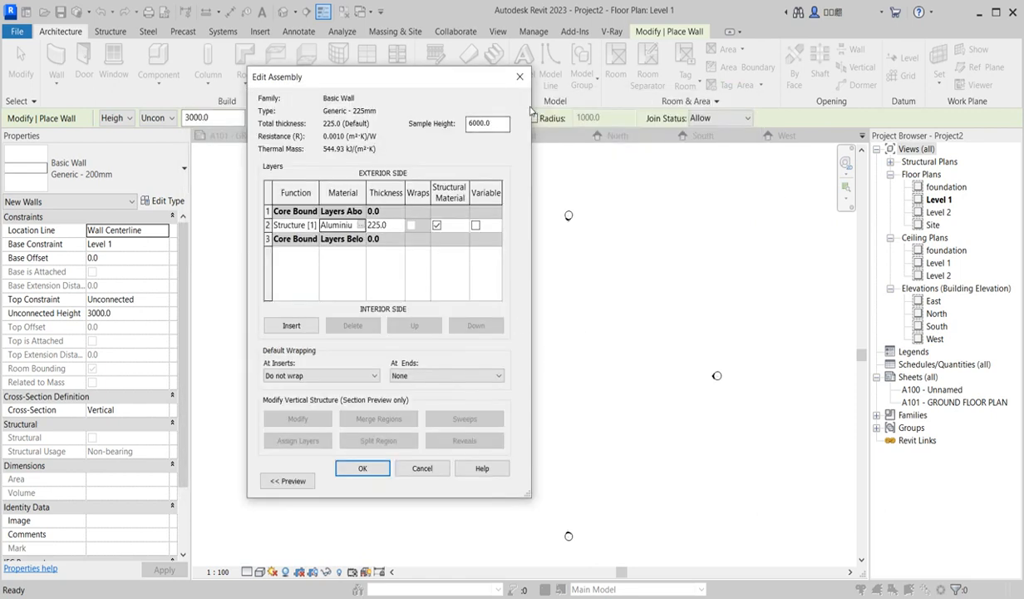
left_click(365, 468)
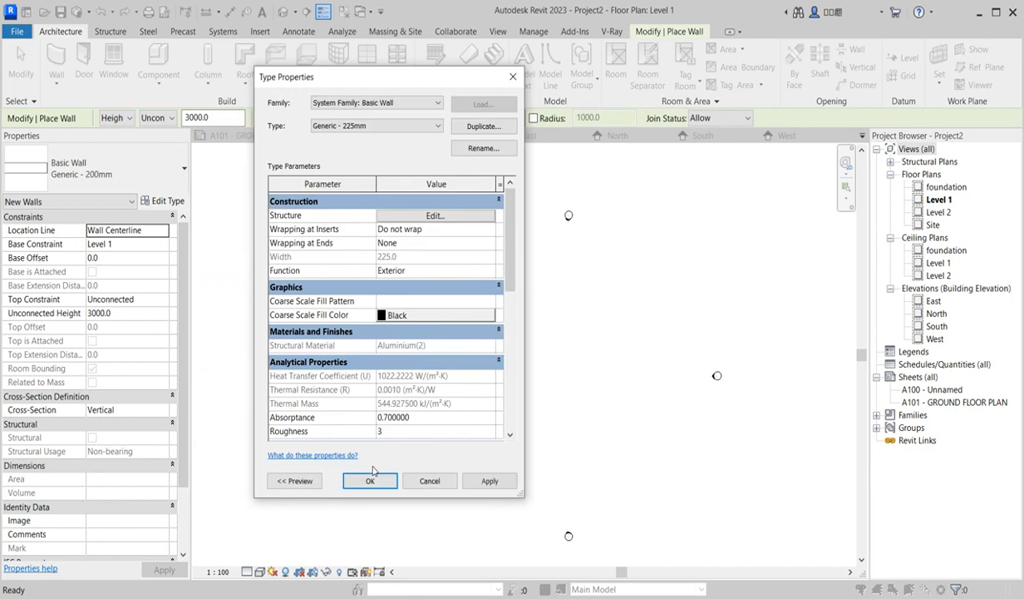
left_click(364, 463)
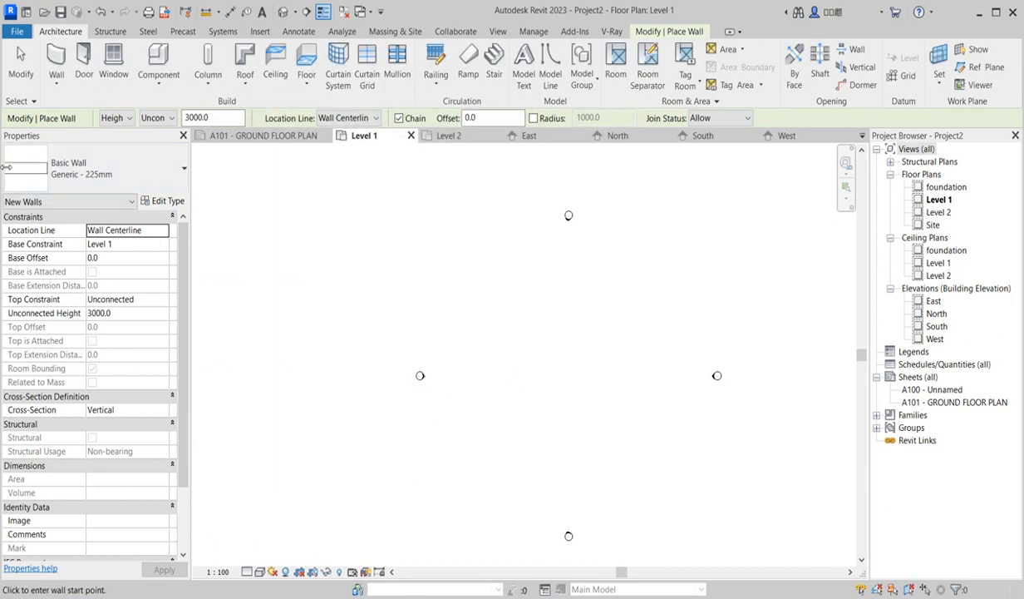
Review the level heights in the North elevation and return to the Level 1 floor plan with the Wall tool active
double_click(936, 314)
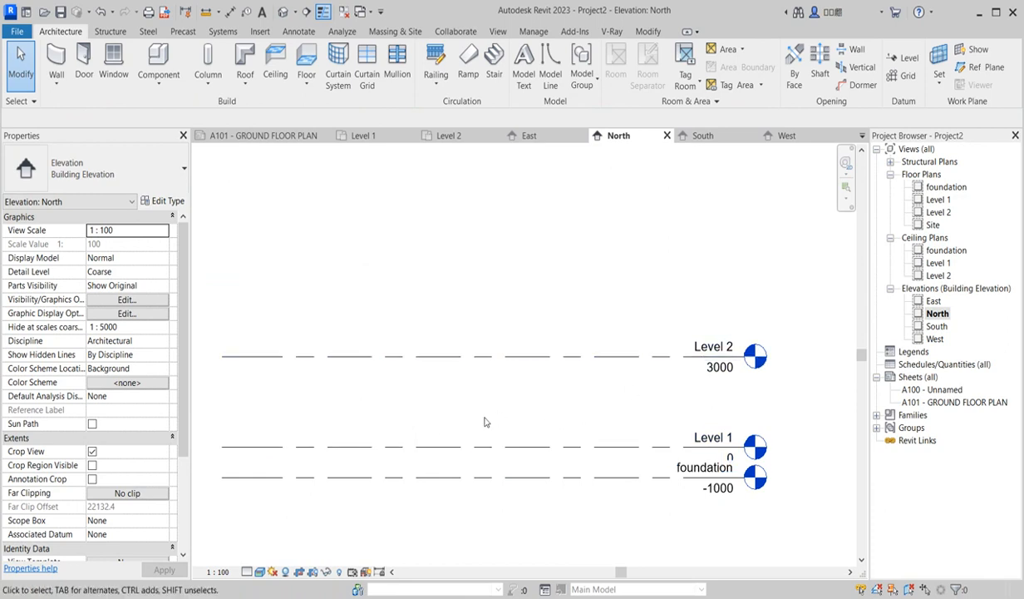
double_click(939, 201)
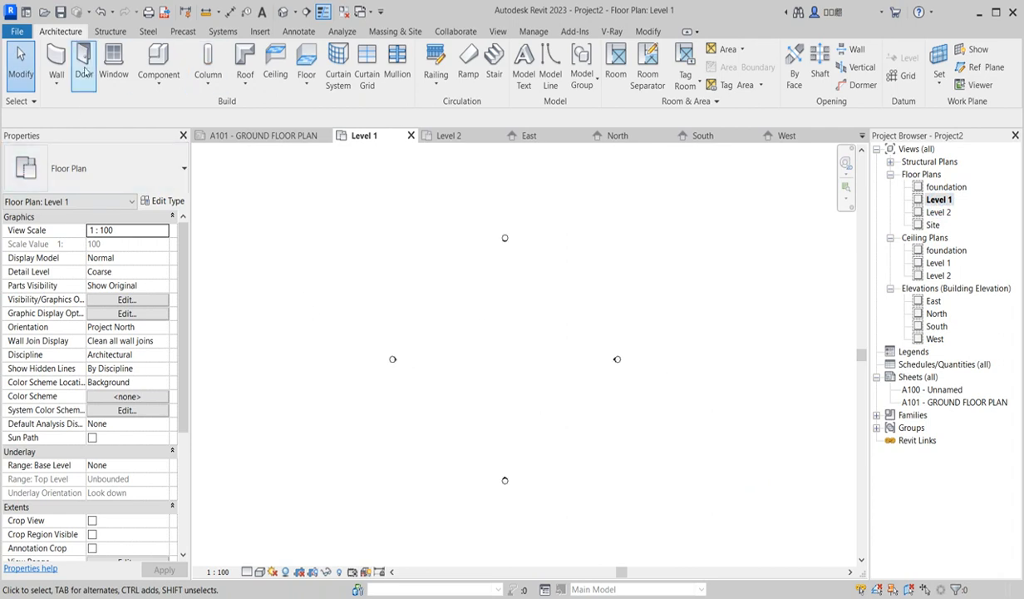
left_click(56, 59)
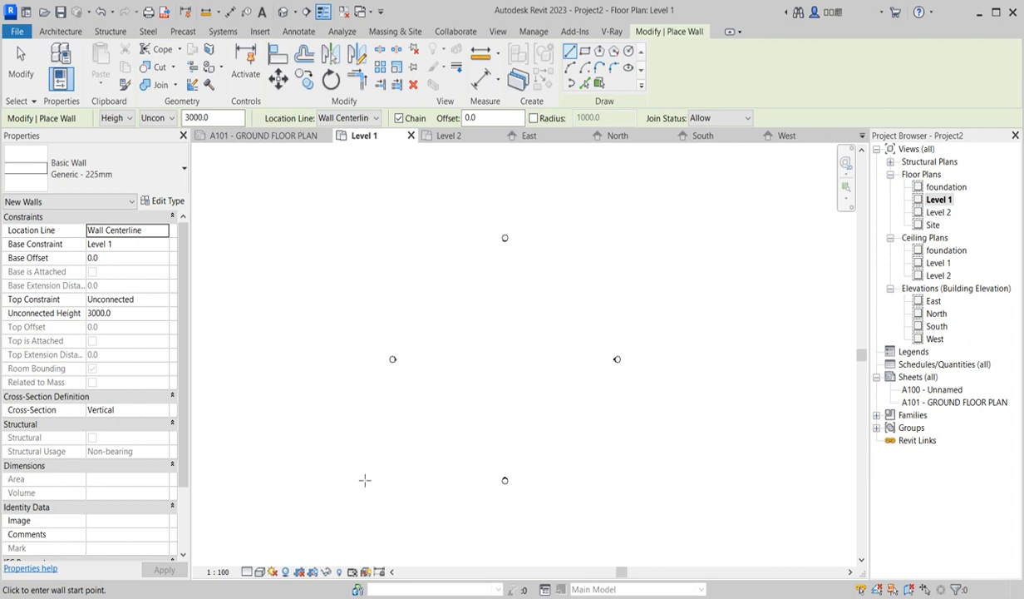
scroll(514, 393, "down", 1)
scroll(430, 391, "up", 3)
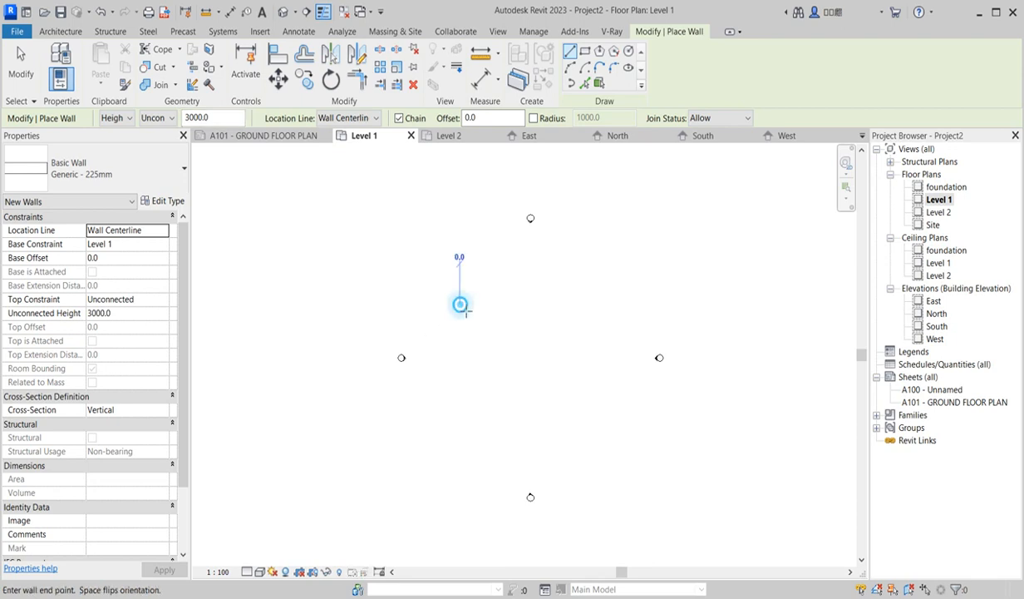
left_click(459, 305)
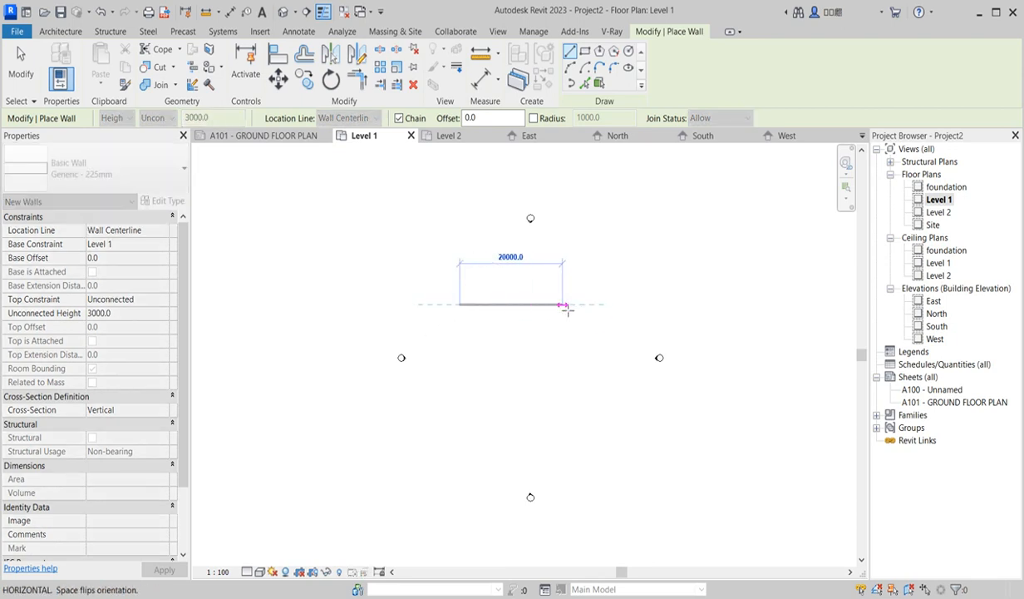
scroll(571, 305, "up", 4)
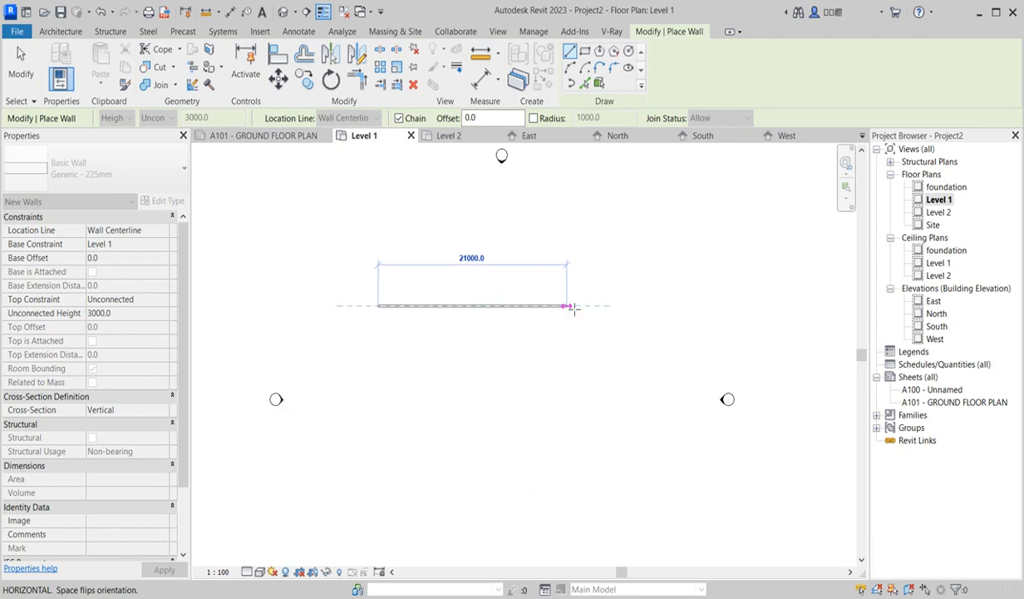
key("Escape")
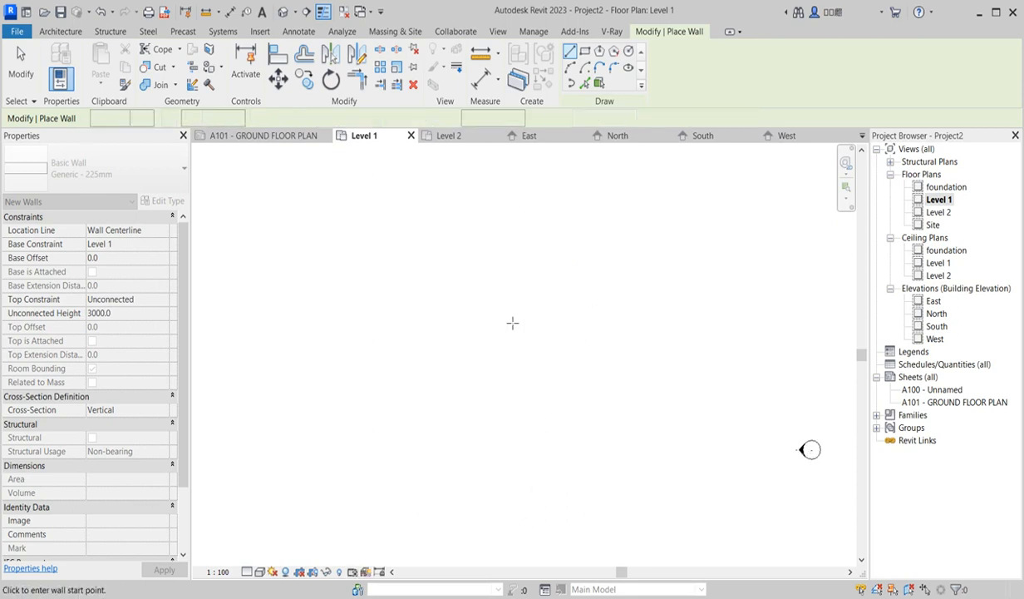
Draw a vertical Generic - 225mm wall 4000 mm long between the elevation markers on Level 1
scroll(518, 366, "down", 3)
scroll(511, 368, "up", 2)
scroll(511, 368, "up", 1)
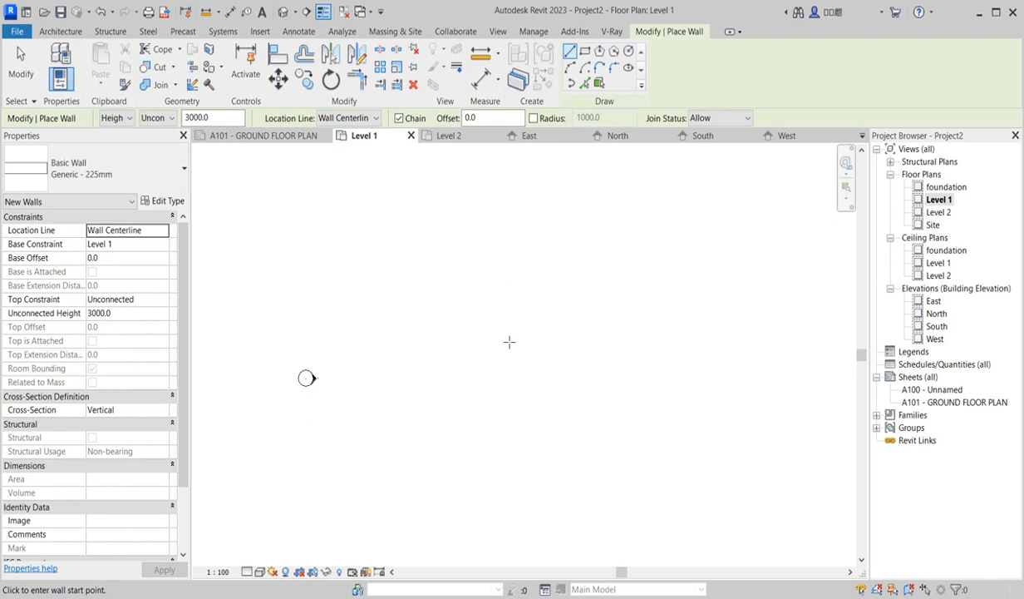
left_click(504, 336)
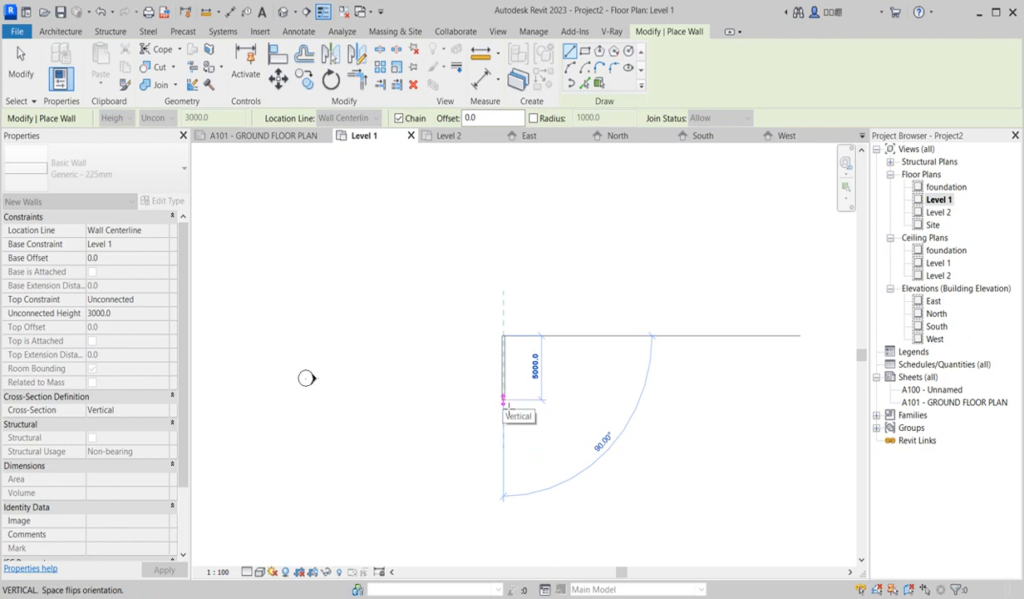
type("4000")
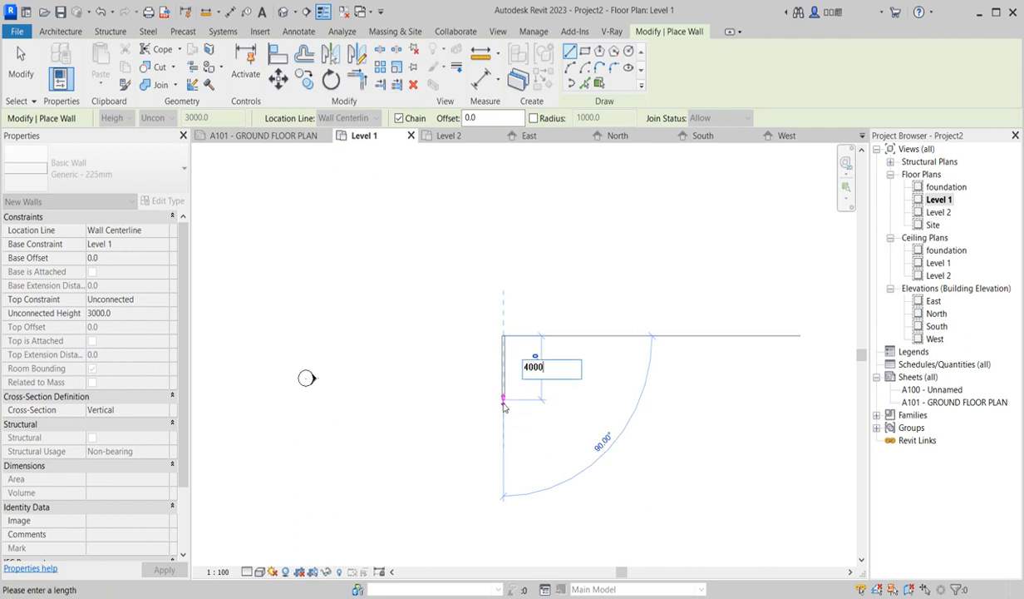
key("Return")
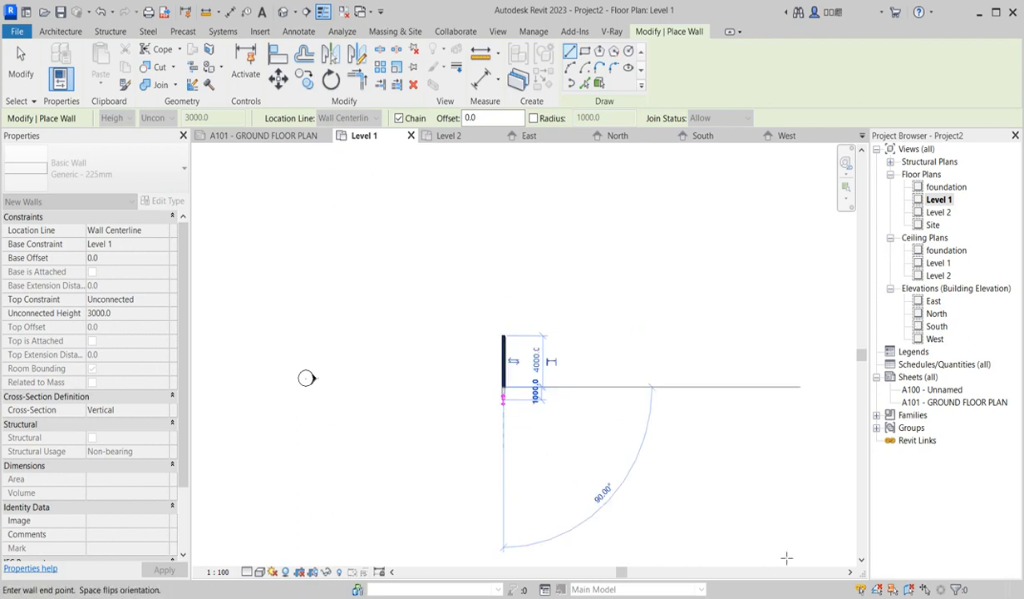
key("Escape")
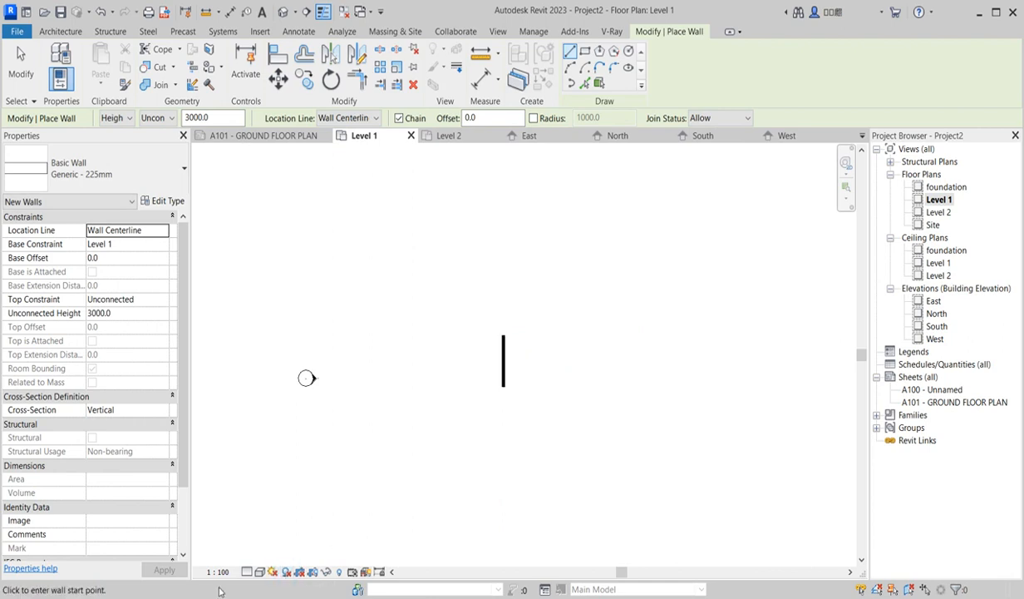
Draw three more walls from the vertical wall's upper end to enclose a rectangular room 4000 mm deep
scroll(557, 370, "up", 4)
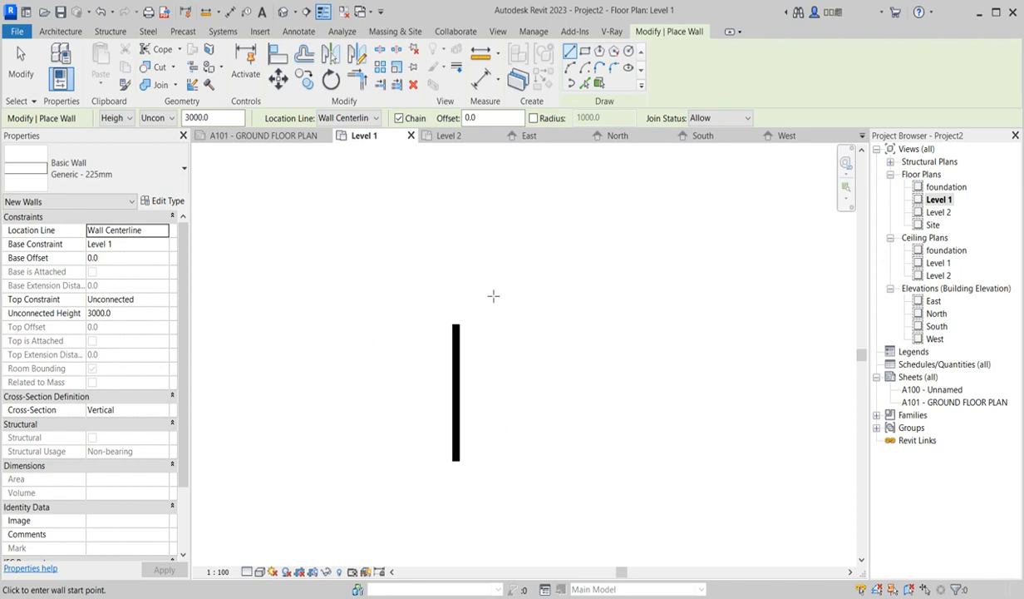
scroll(473, 370, "up", 3)
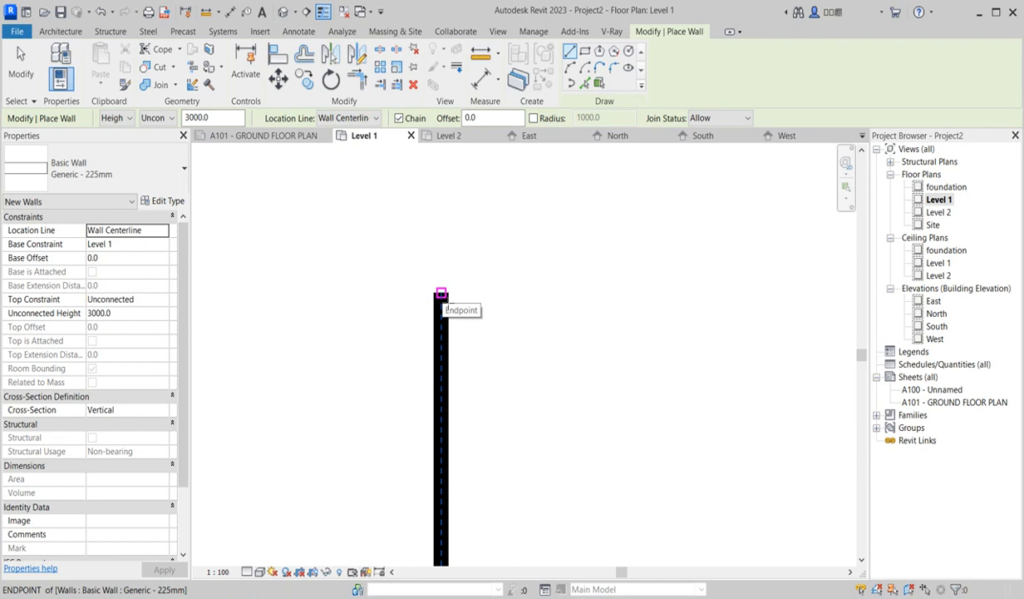
scroll(446, 304, "down", 2)
scroll(449, 301, "up", 1)
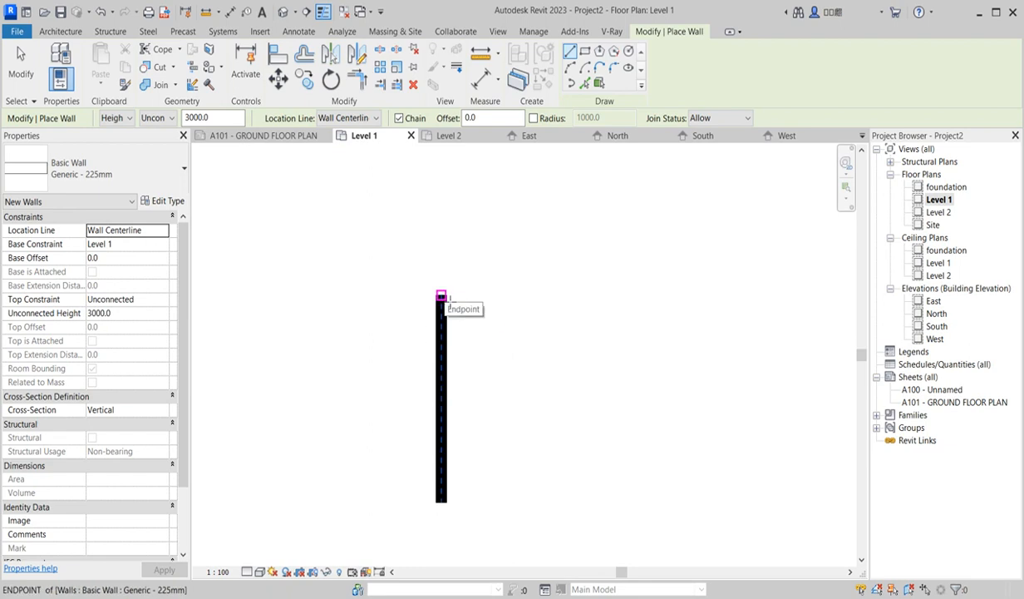
left_click(442, 296)
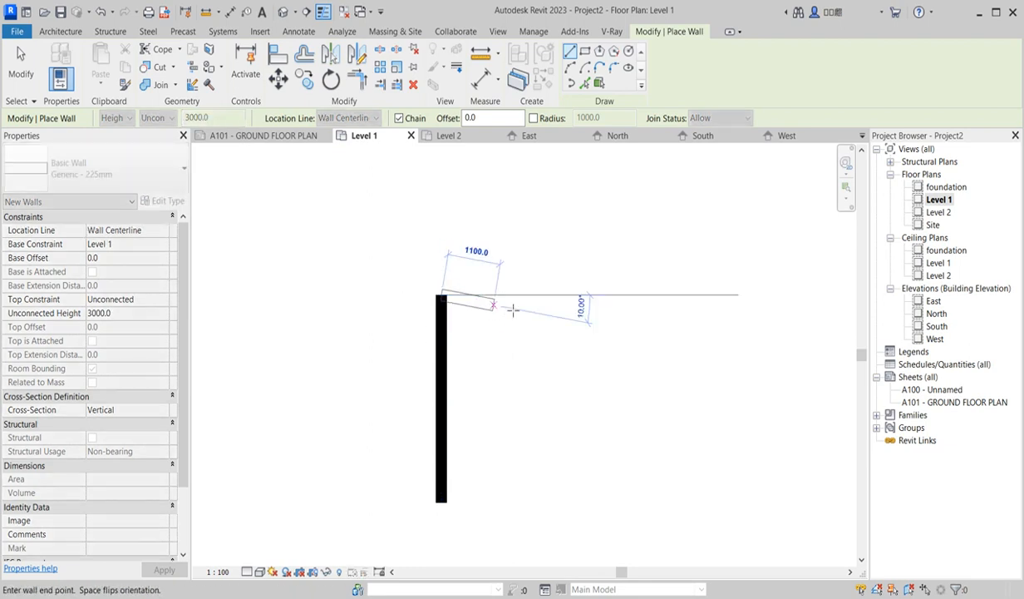
left_click(614, 295)
scroll(542, 456, "down", 3)
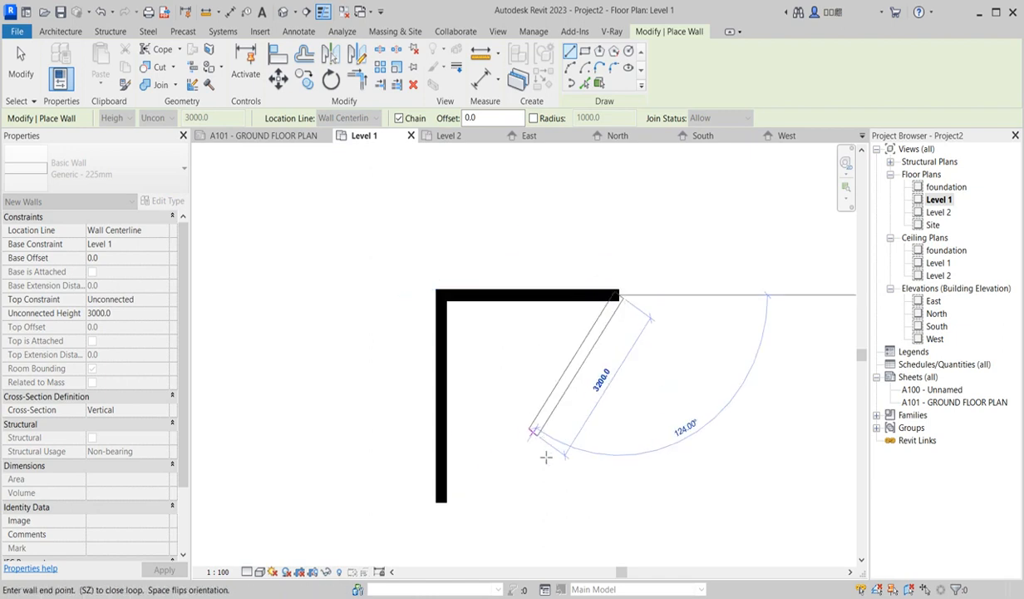
left_click(585, 478)
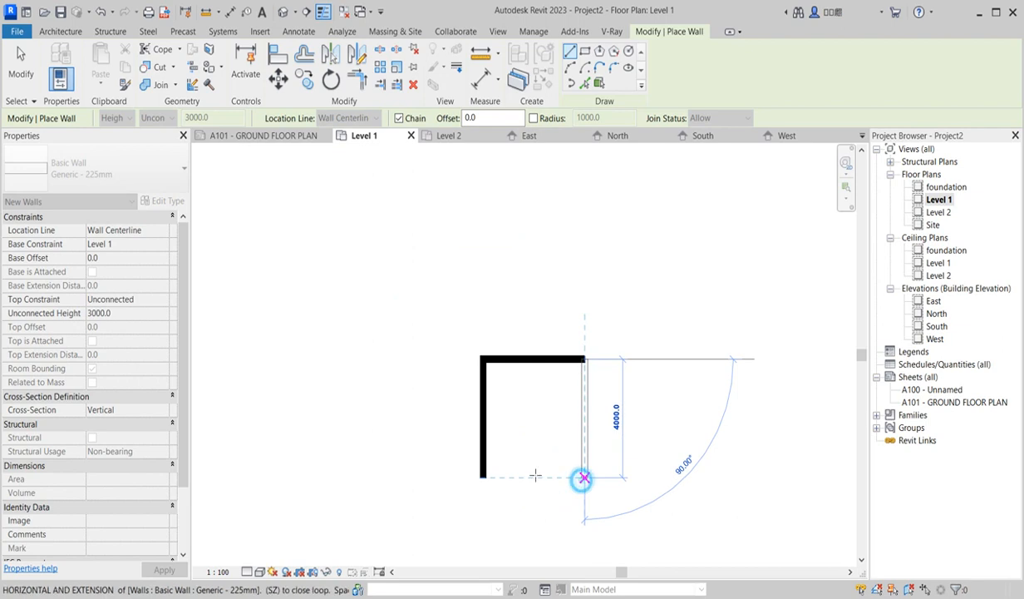
left_click(482, 476)
scroll(405, 422, "down", 5)
scroll(551, 430, "up", 3)
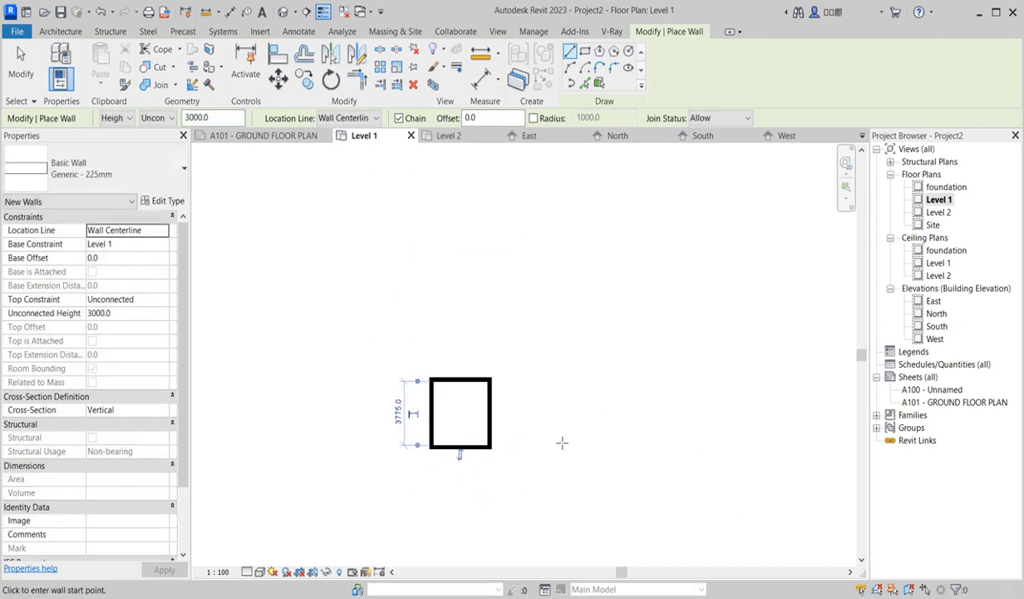
Enclose a narrow room about 2200 mm wide and 6000 mm deep against the first room's right wall and divide it with a horizontal partition
scroll(470, 362, "up", 1)
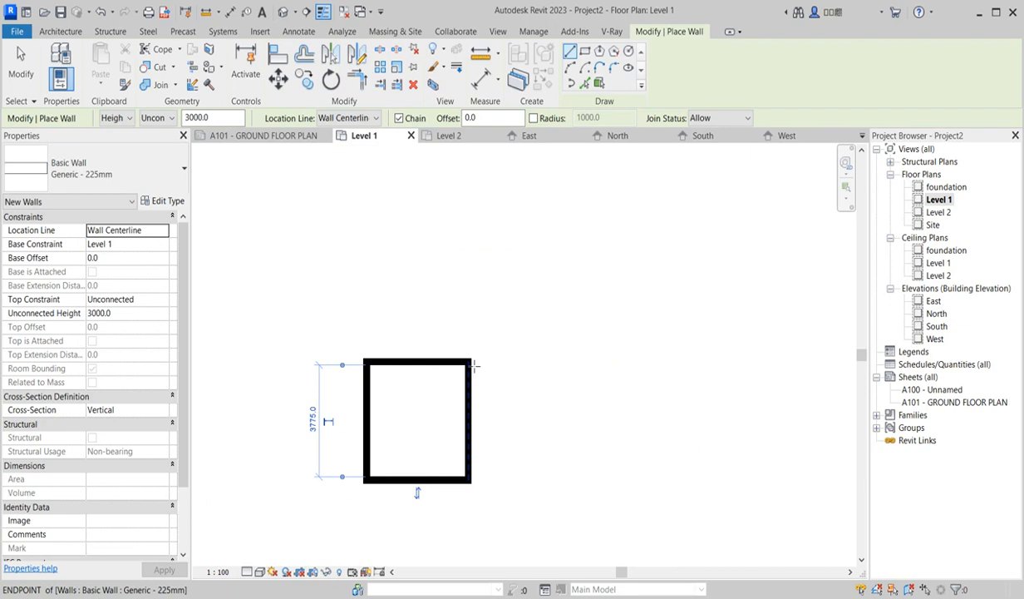
left_click(469, 363)
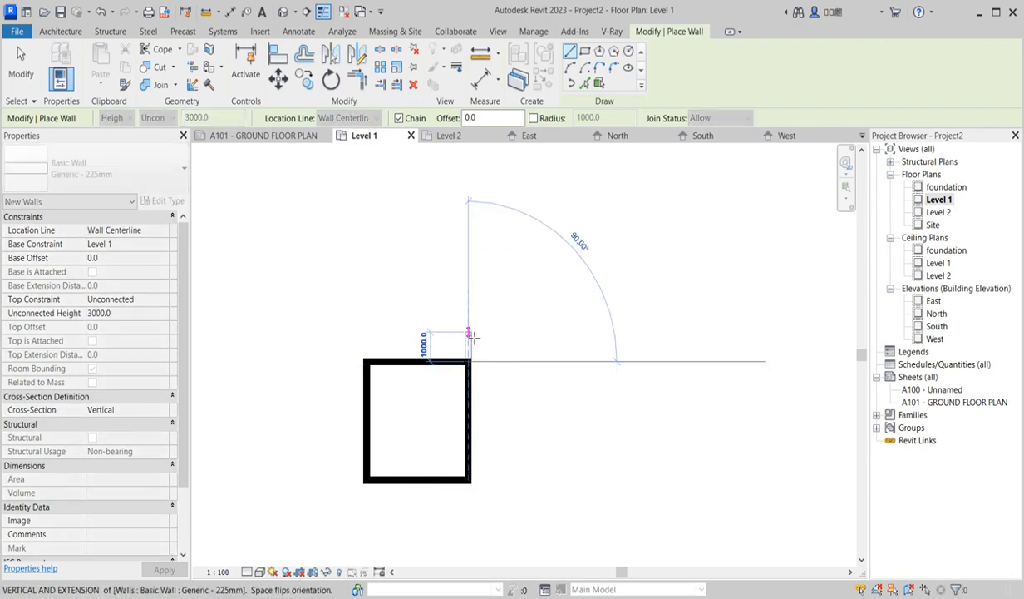
left_click(469, 338)
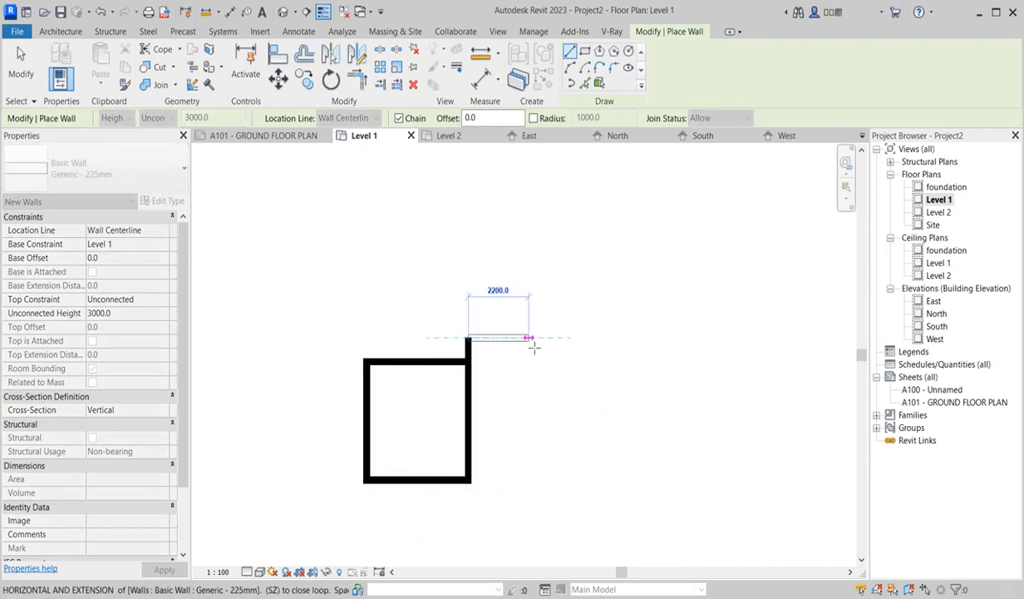
left_click(533, 339)
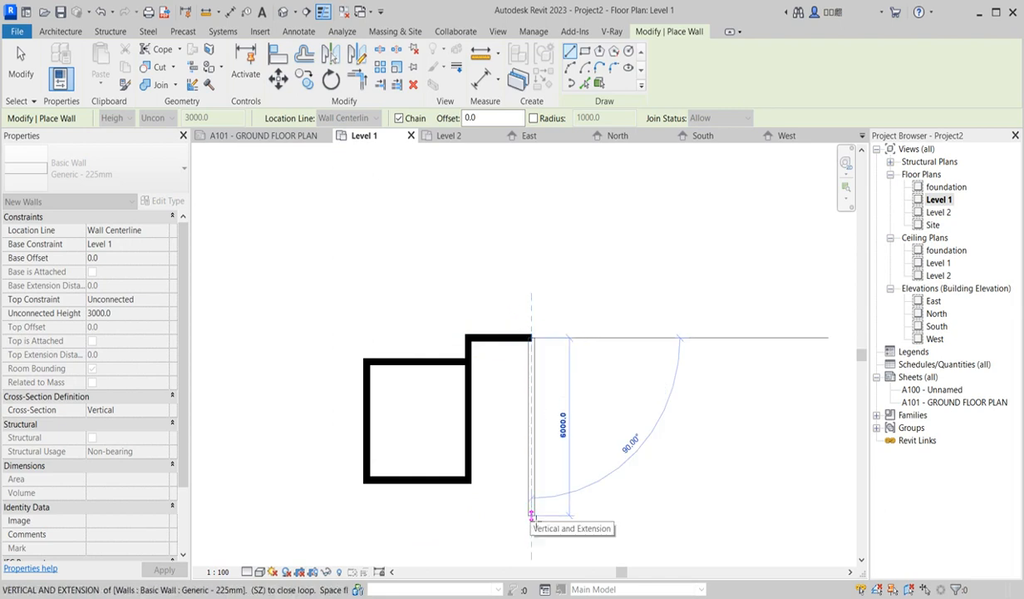
left_click(530, 512)
left_click(469, 513)
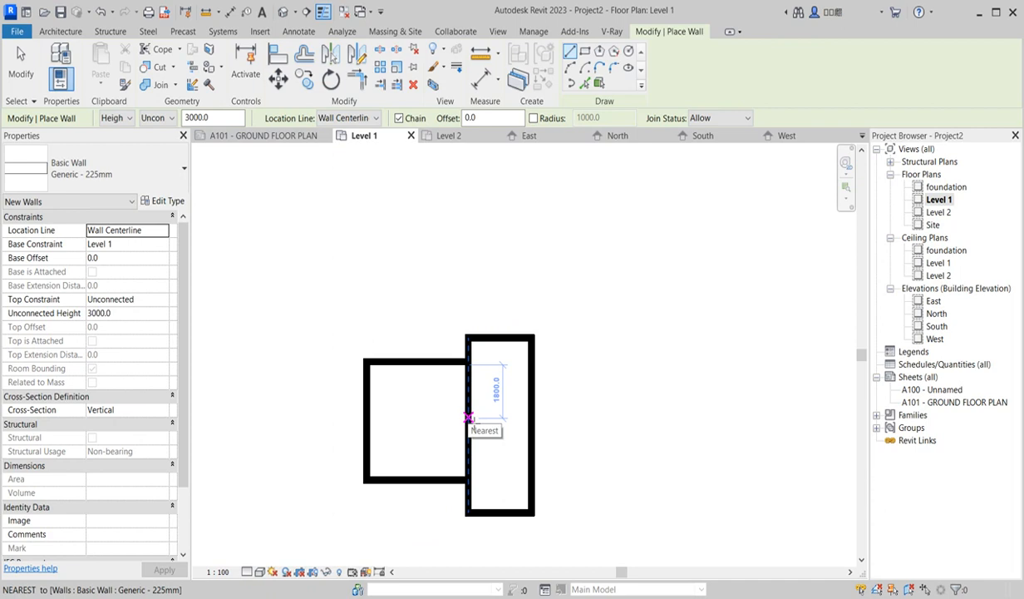
left_click(469, 417)
left_click(532, 417)
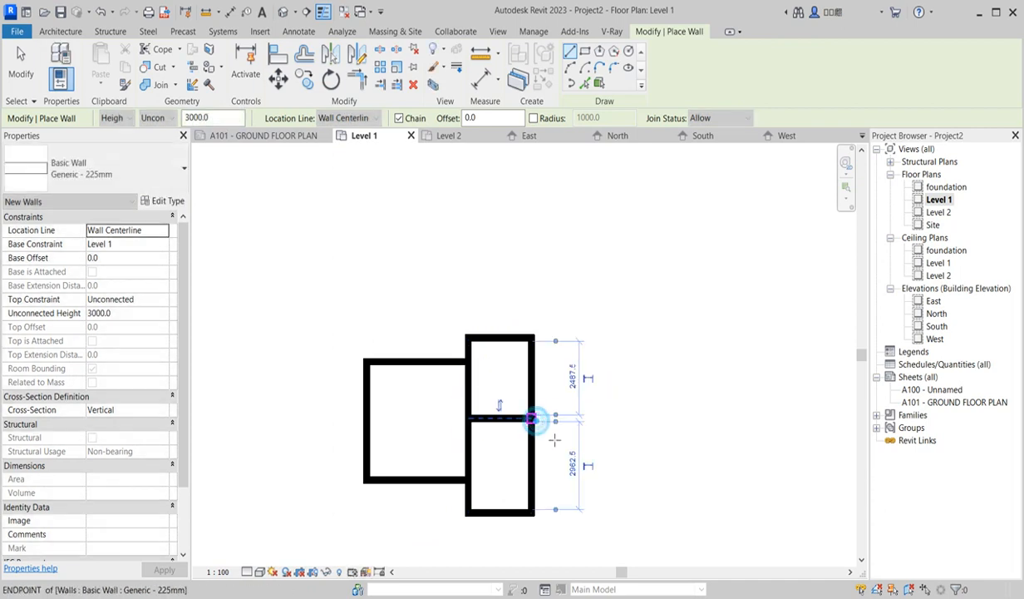
Draw a second horizontal partition across the narrow room, about 850 mm clear below the first partition
left_click(469, 449)
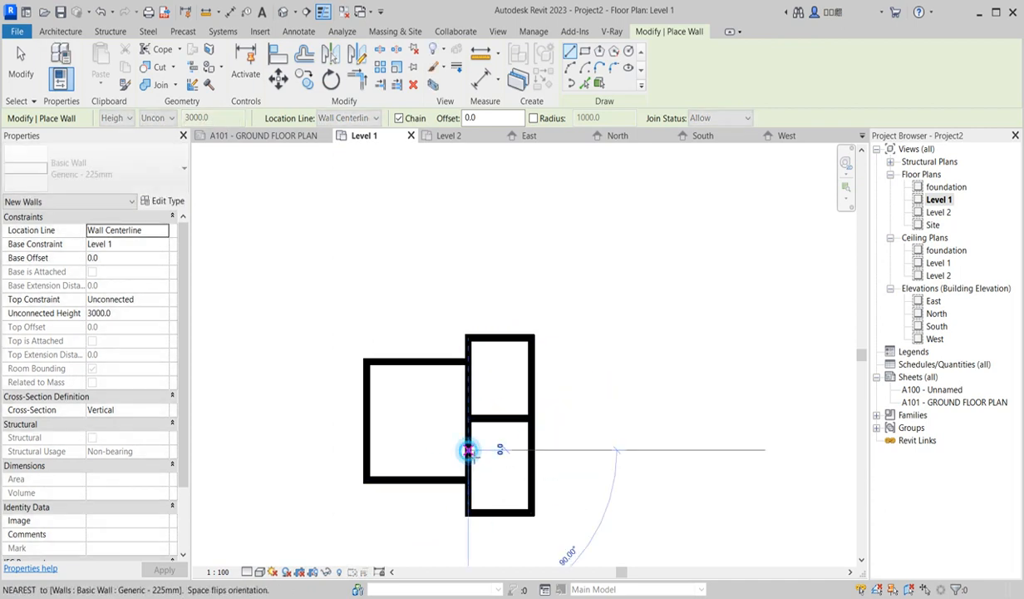
left_click(532, 448)
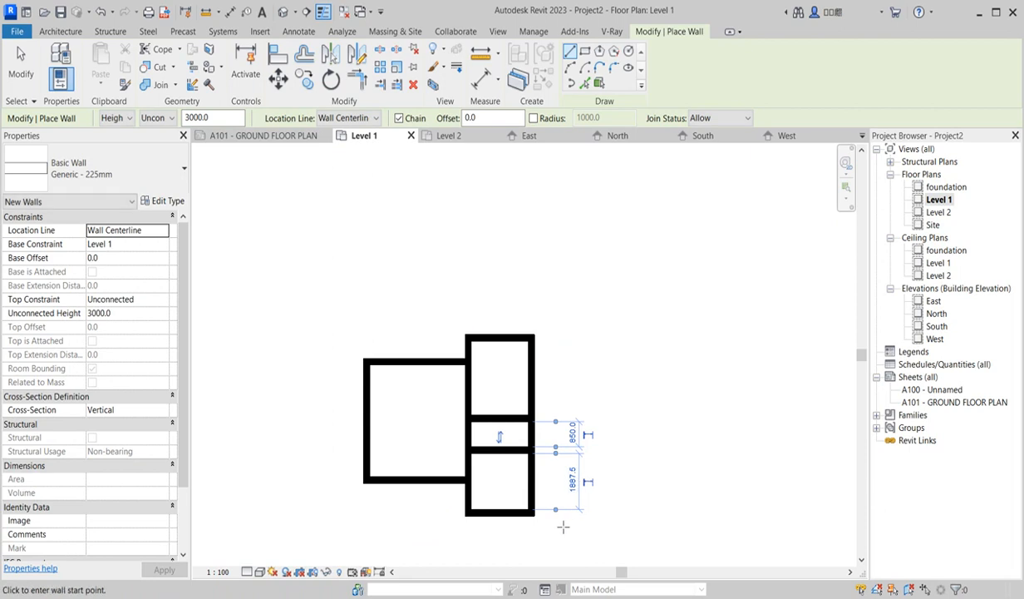
scroll(460, 509, "up", 1)
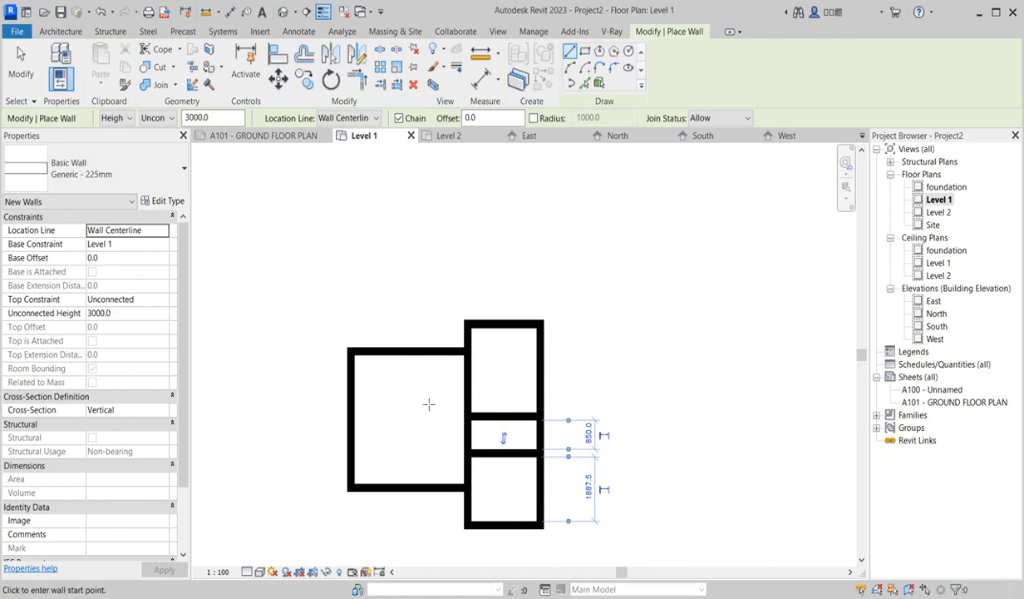
Draw three walls off the narrow room's right wall to enclose a room about 3100 mm wide and 4000 mm deep
left_click(539, 350)
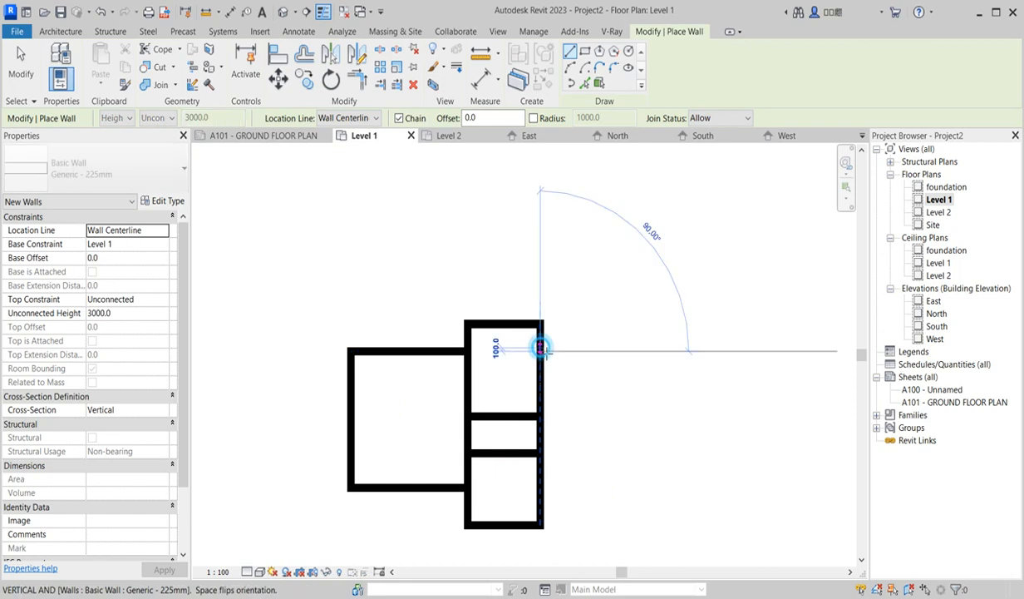
left_click(639, 353)
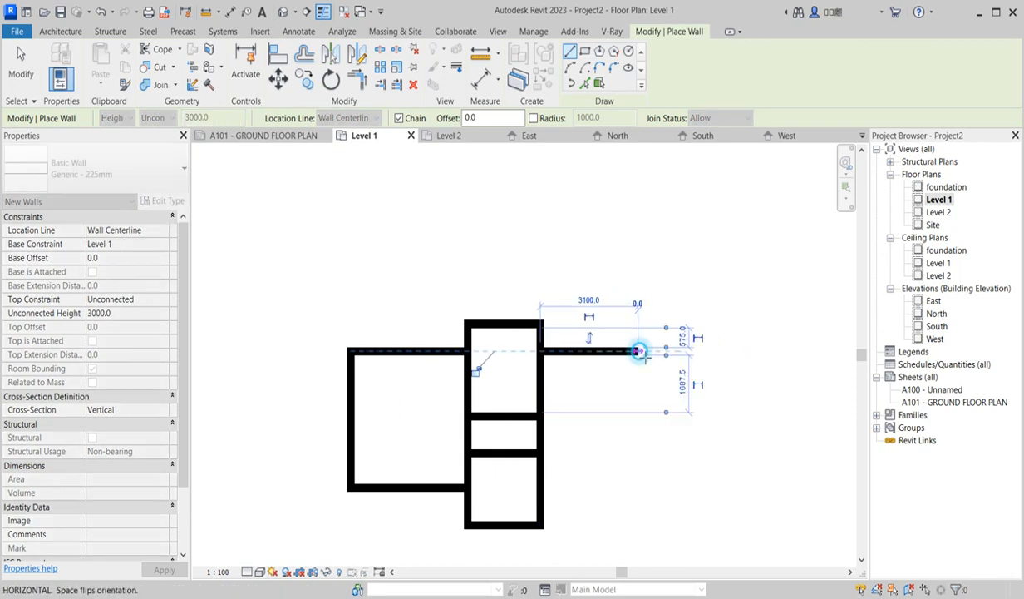
left_click(639, 487)
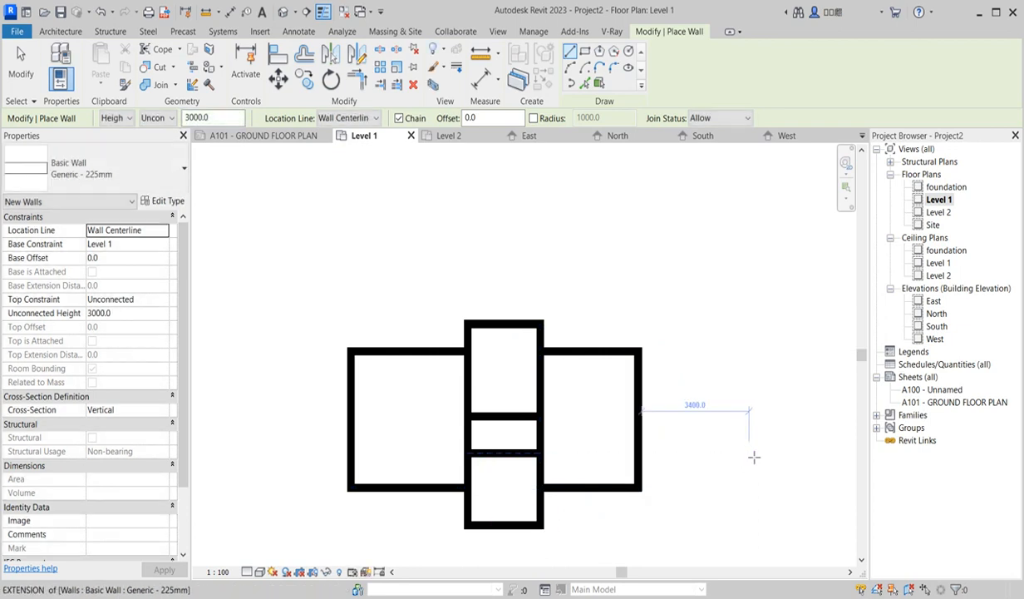
key("Escape")
key("Escape")
Examine the right room's outer wall and the overall wall layout of the Level 1 plan
left_click(637, 419)
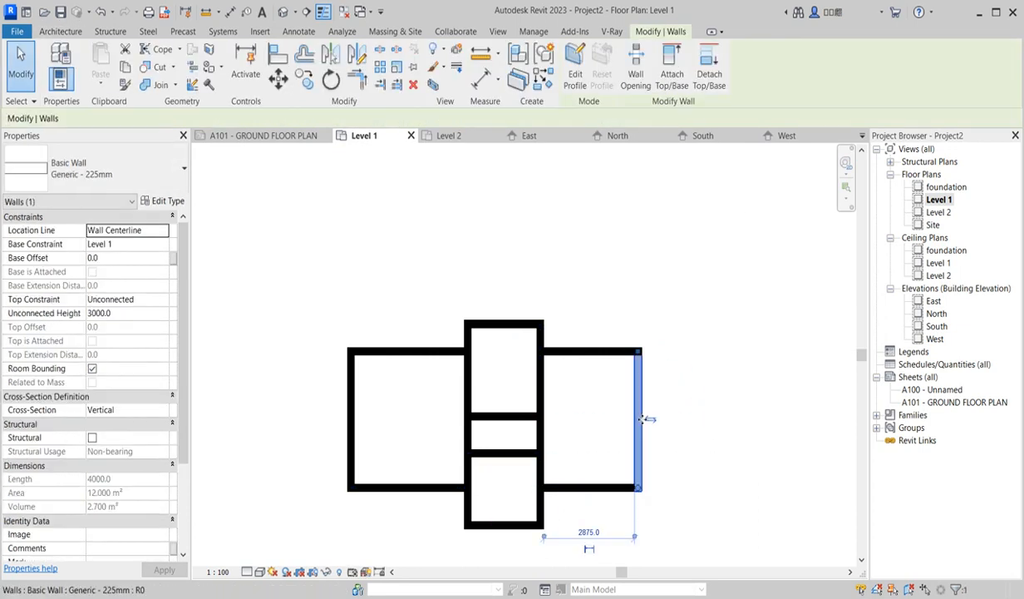
left_click(734, 361)
left_click(638, 465)
scroll(639, 347, "down", 3)
scroll(615, 449, "up", 5)
left_click(618, 301)
scroll(582, 382, "down", 3)
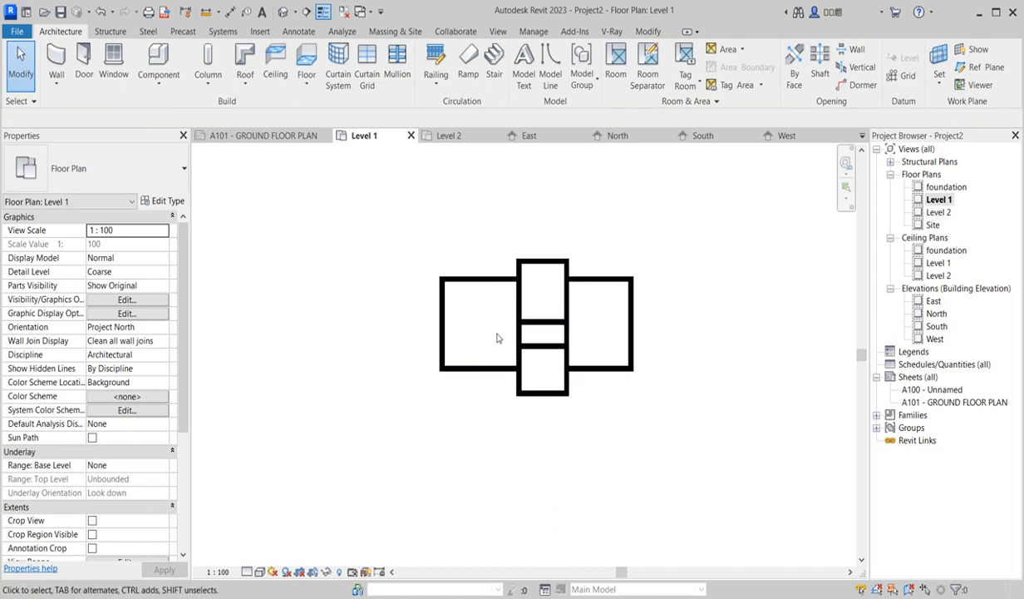
scroll(494, 324, "up", 2)
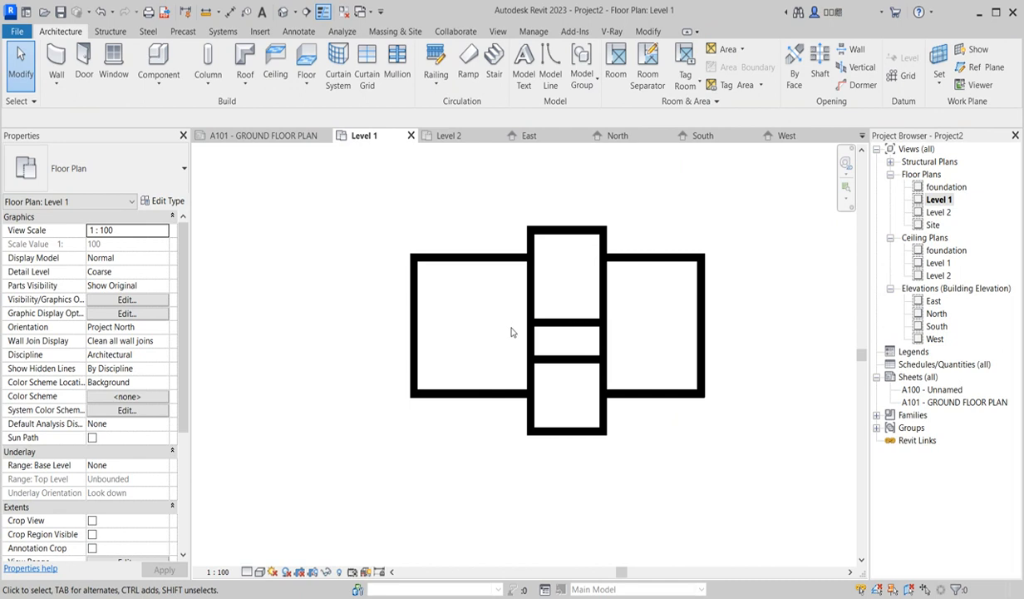
scroll(508, 361, "up", 2)
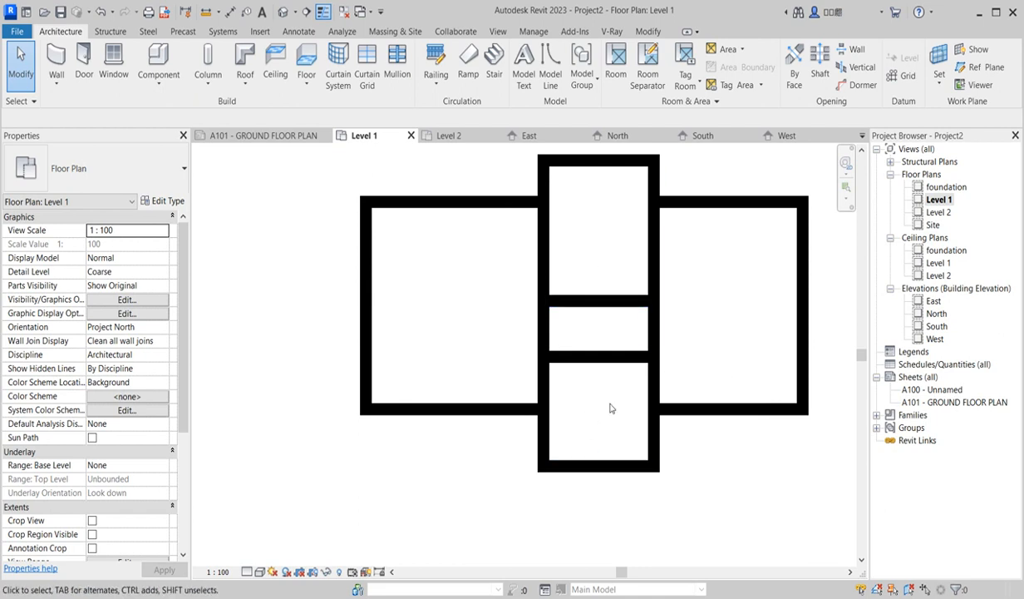
scroll(615, 408, "down", 2)
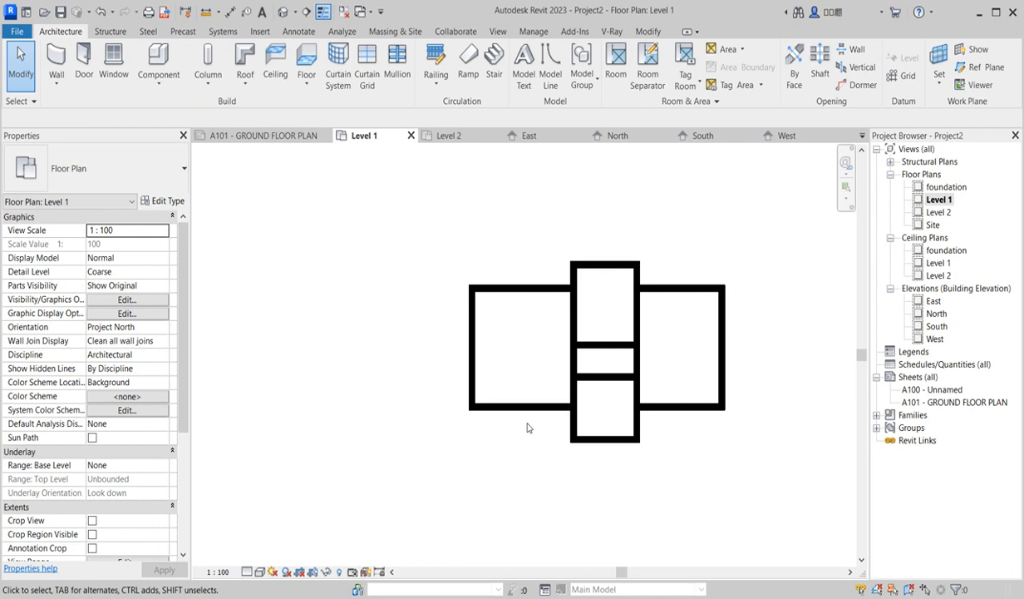
scroll(526, 427, "up", 2)
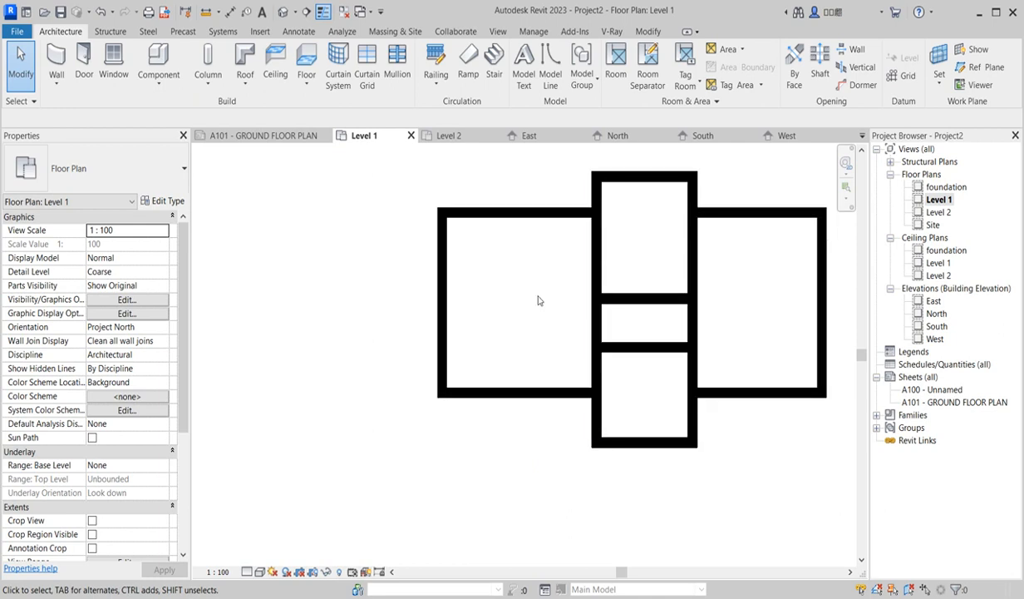
scroll(538, 300, "down", 1)
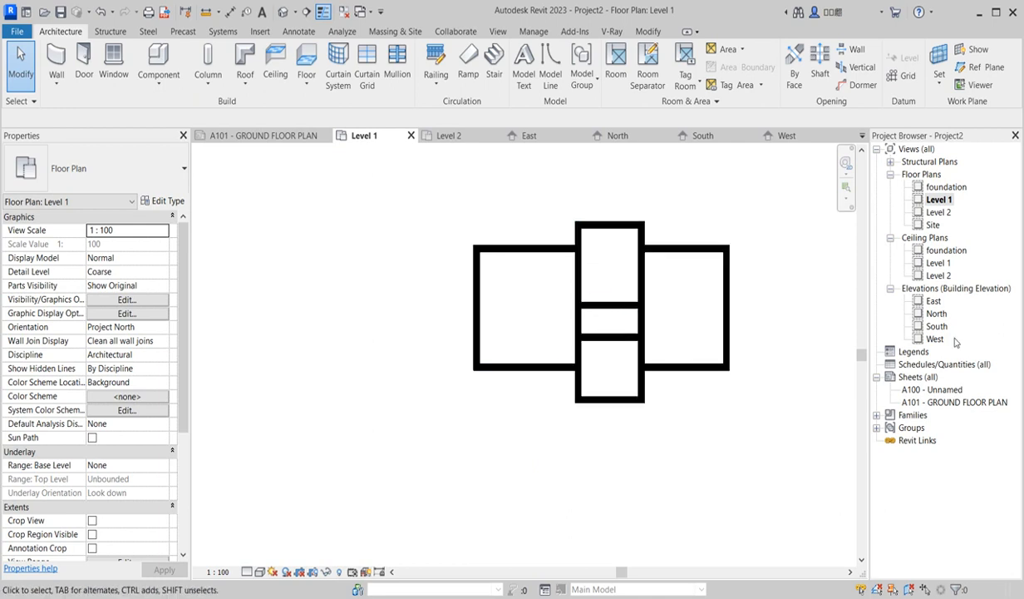
Add aligned dimensions between wall faces for the clear widths of the left room, the upper middle room and the right room
left_click(297, 33)
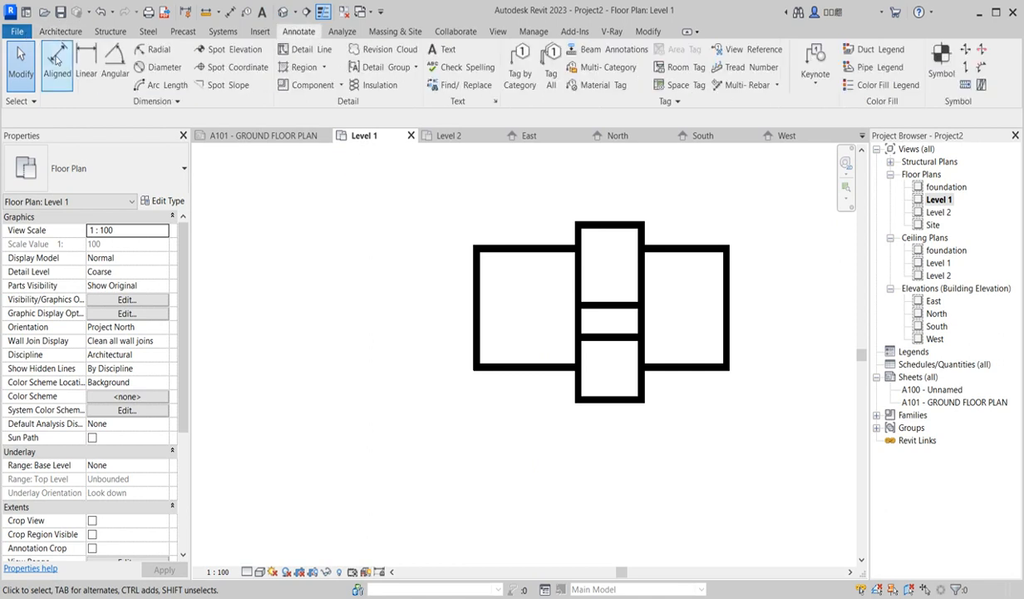
left_click(58, 63)
scroll(494, 312, "up", 1)
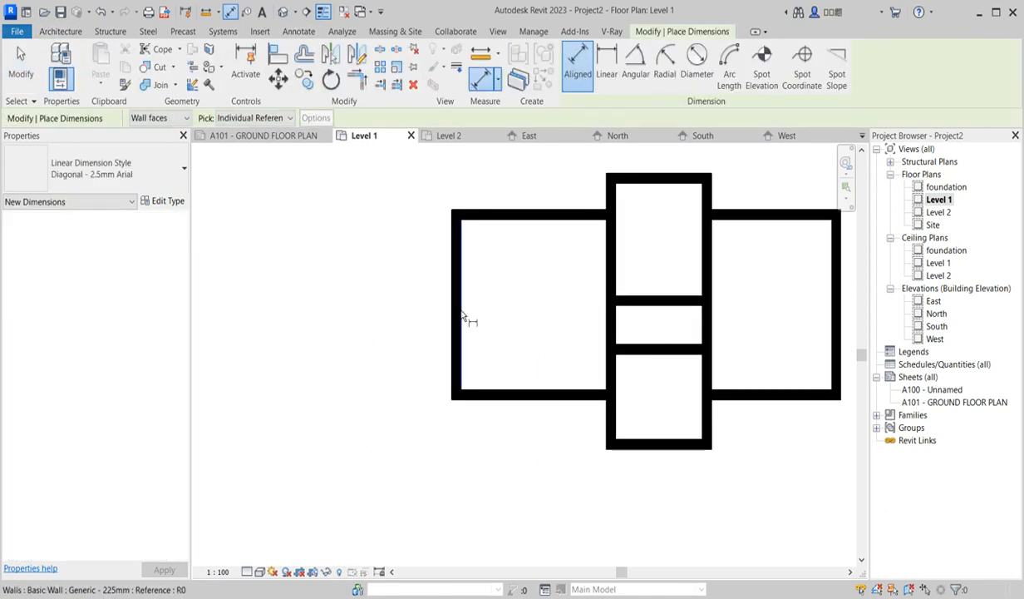
left_click(459, 314)
left_click(604, 268)
left_click(549, 264)
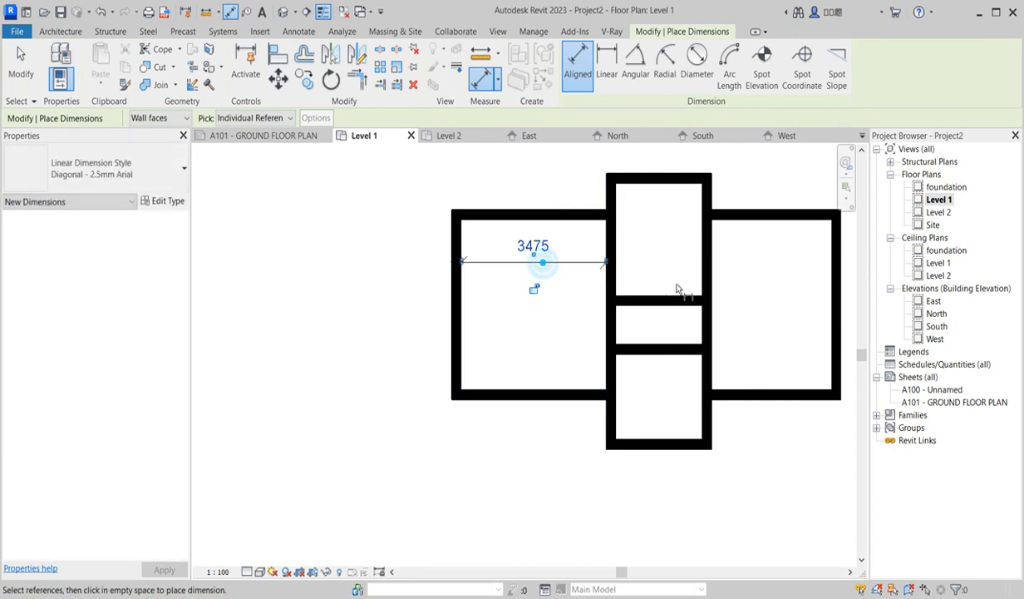
left_click(616, 241)
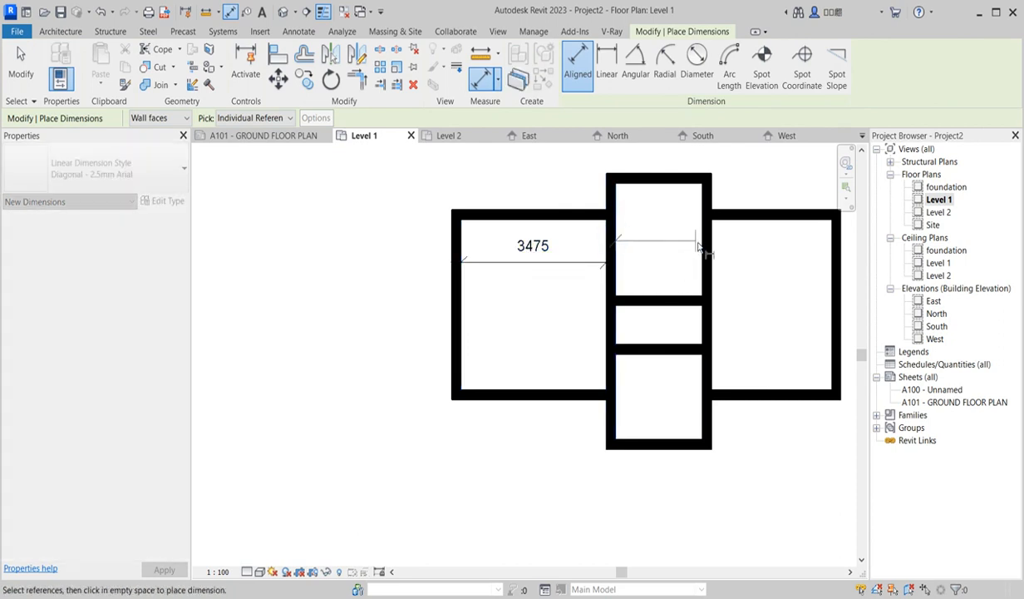
left_click(701, 250)
left_click(665, 243)
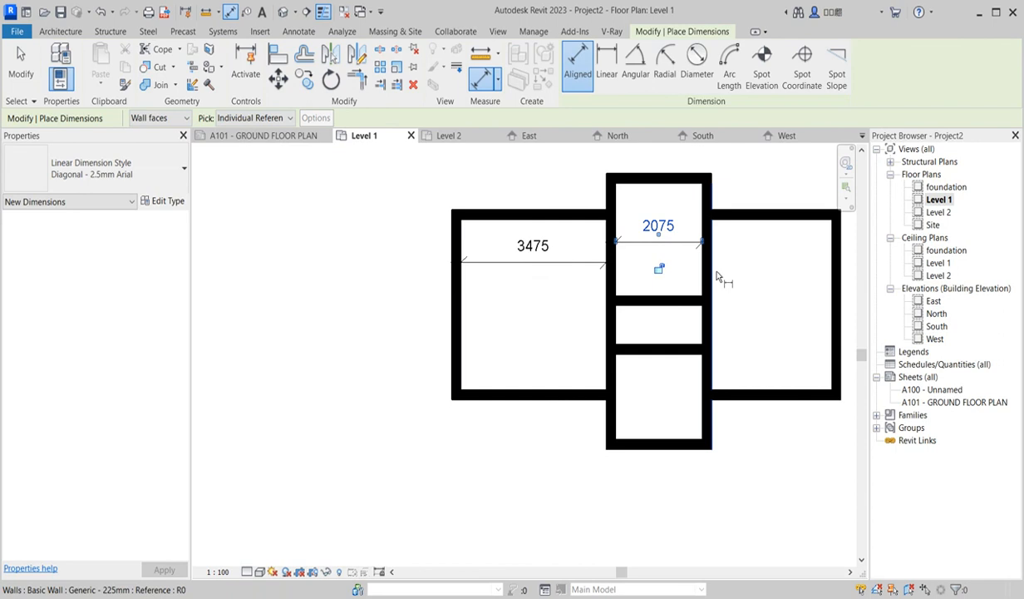
left_click(715, 277)
left_click(833, 285)
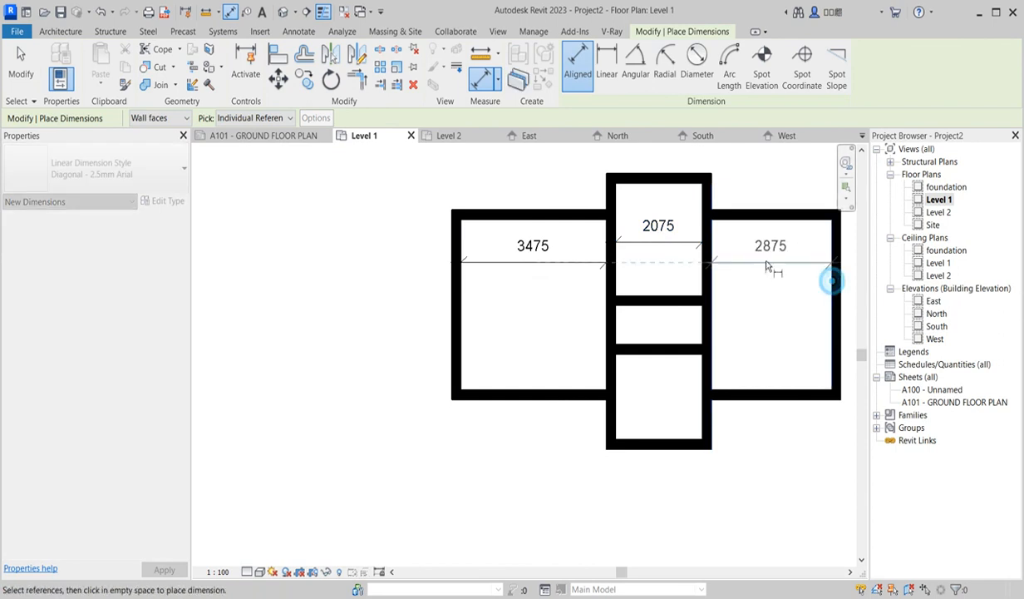
left_click(766, 264)
Add an aligned dimension for the right room's clear depth between its upper and lower walls and end the dimension command
left_click(735, 219)
left_click(777, 387)
left_click(789, 335)
scroll(787, 357, "down", 3)
scroll(777, 316, "up", 3)
right_click(777, 228)
left_click(794, 239)
scroll(789, 283, "up", 1)
scroll(790, 283, "up", 1)
right_click(759, 247)
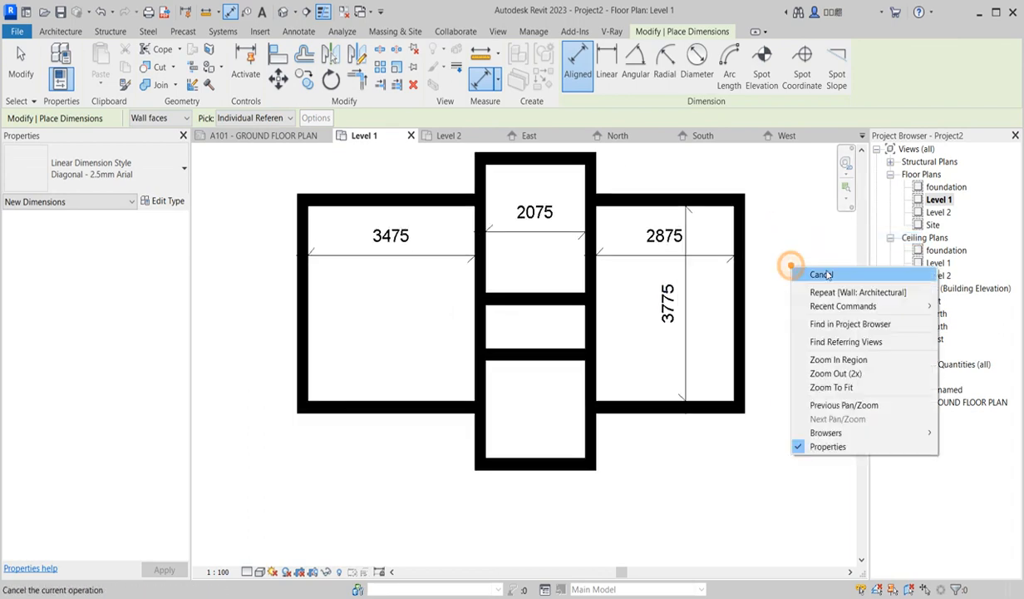
left_click(823, 259)
Move the right room's outer wall by setting the room's clear width dimension to 3200 mm
left_click(734, 291)
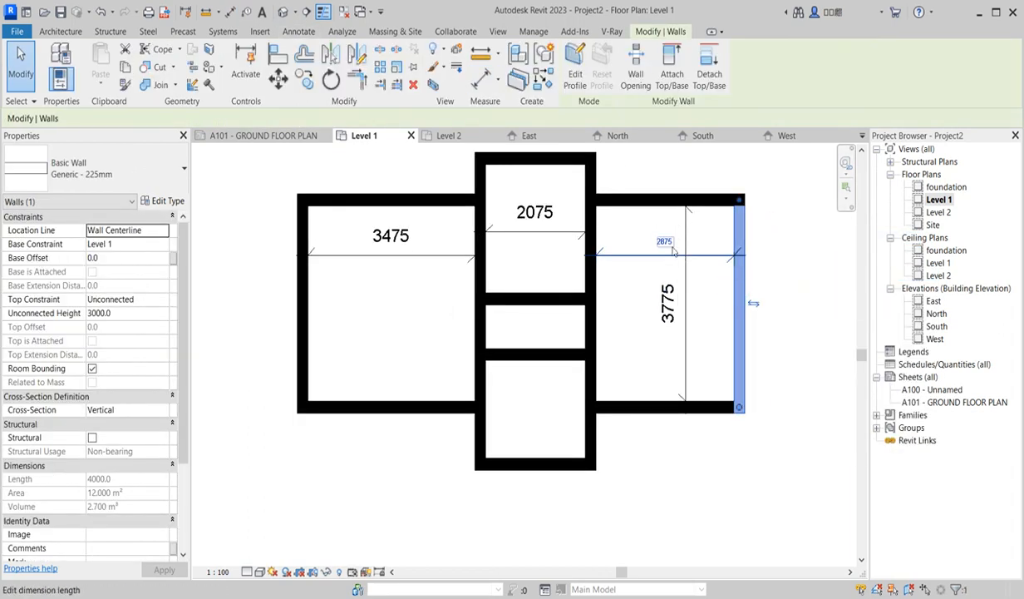
left_click(664, 236)
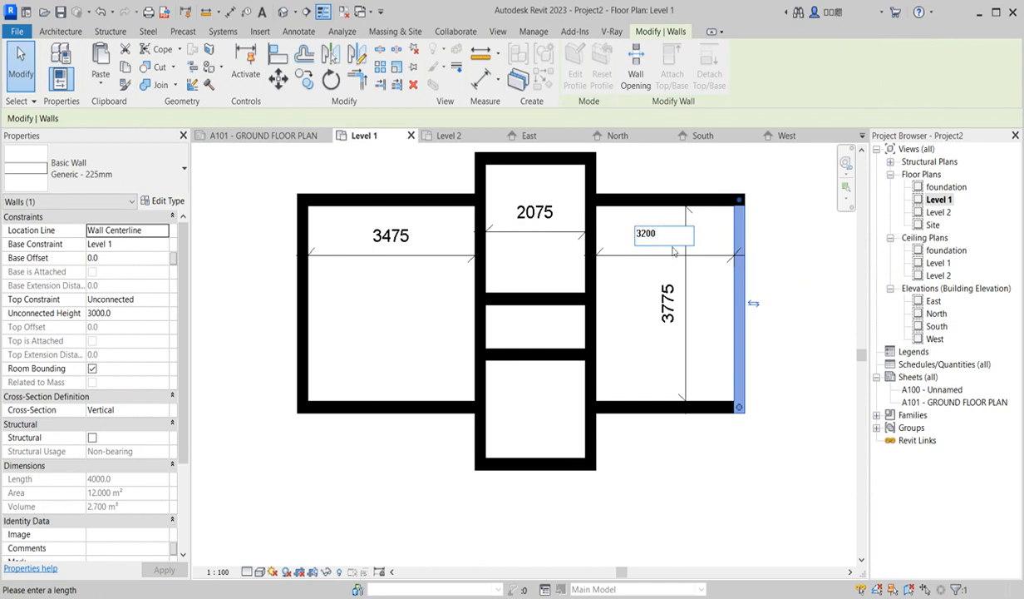
type("3200")
left_click(685, 339)
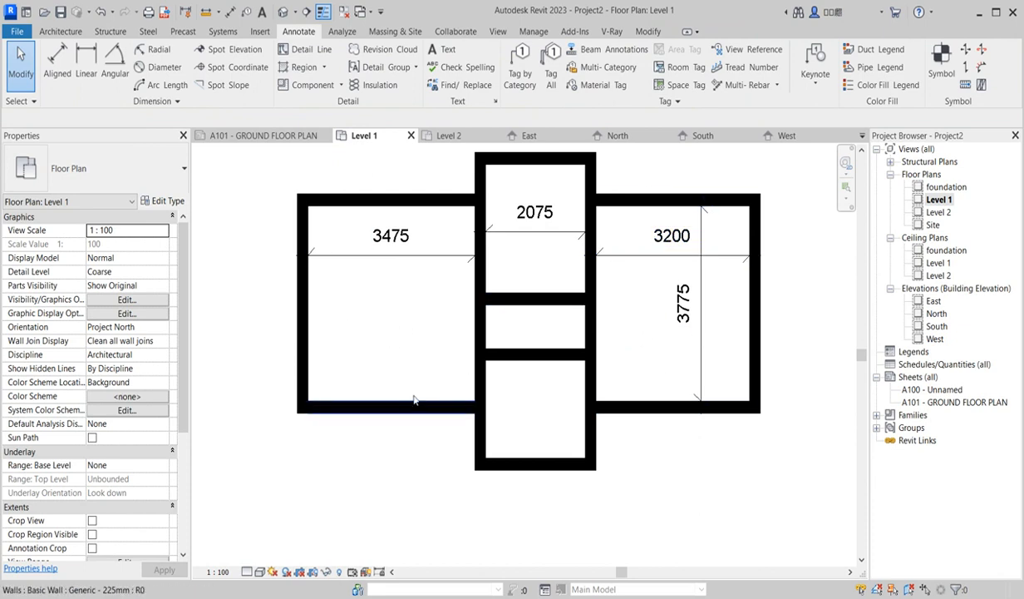
Add an aligned dimension for the left room's clear depth between its upper and lower walls
scroll(411, 395, "down", 1)
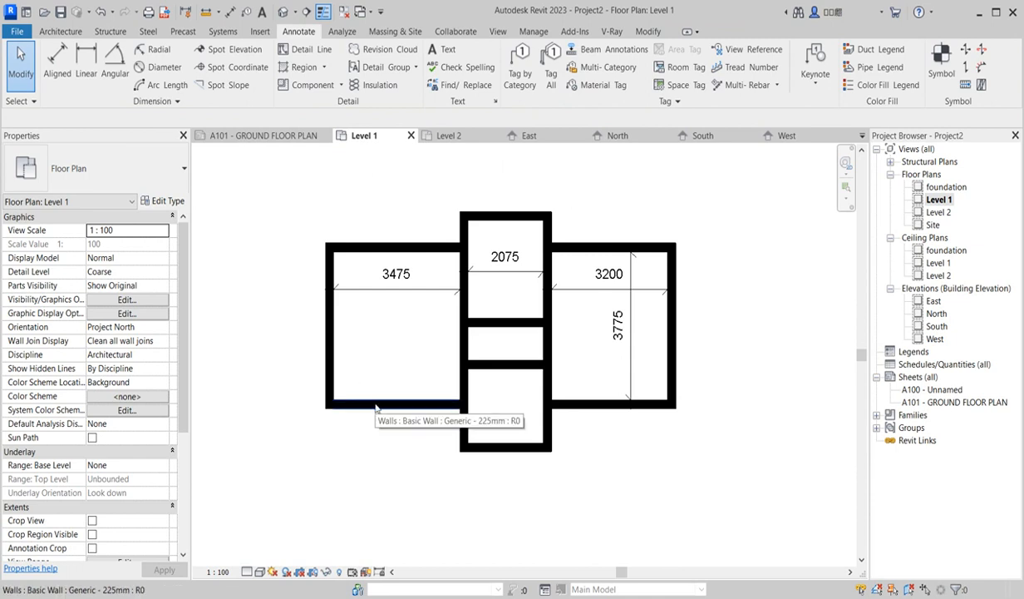
scroll(387, 402, "up", 1)
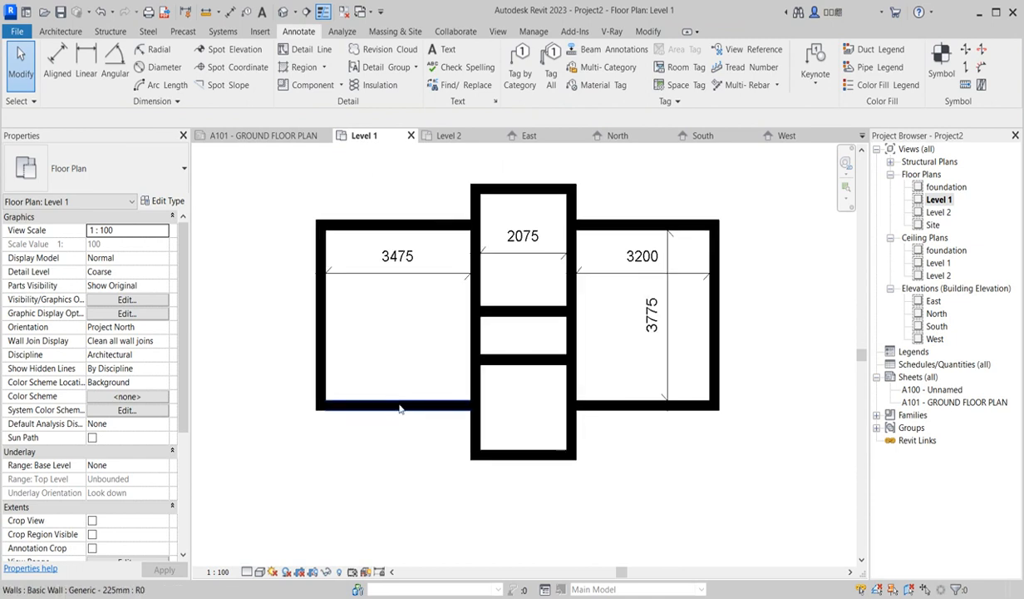
left_click(405, 404)
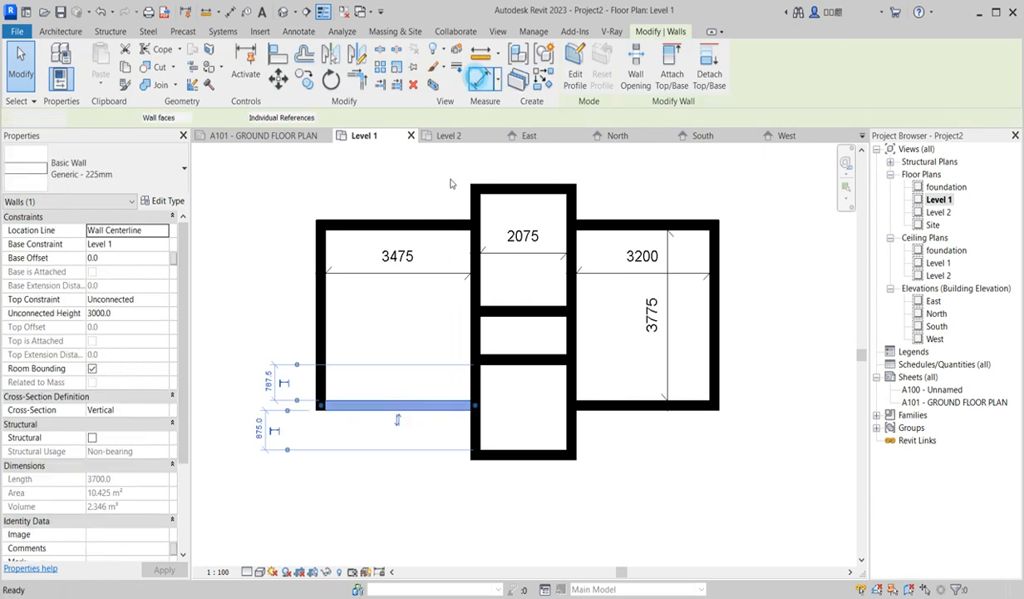
left_click(461, 75)
left_click(443, 233)
left_click(432, 401)
left_click(374, 345)
right_click(440, 176)
left_click(470, 183)
Add aligned dimensions for the clear depths of the lower and upper rooms in the middle block
left_click(523, 363)
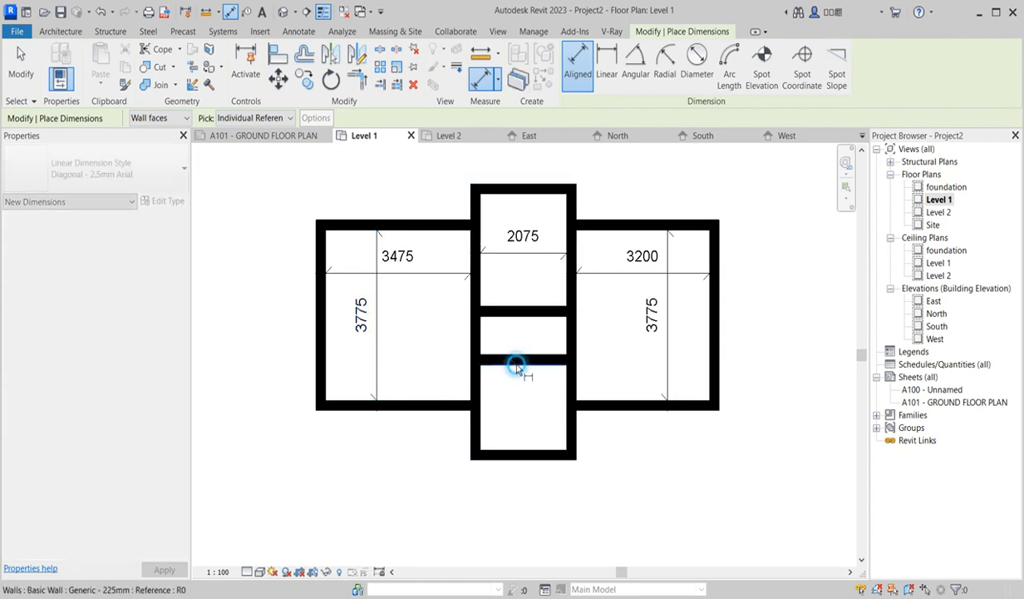
left_click(517, 450)
left_click(522, 416)
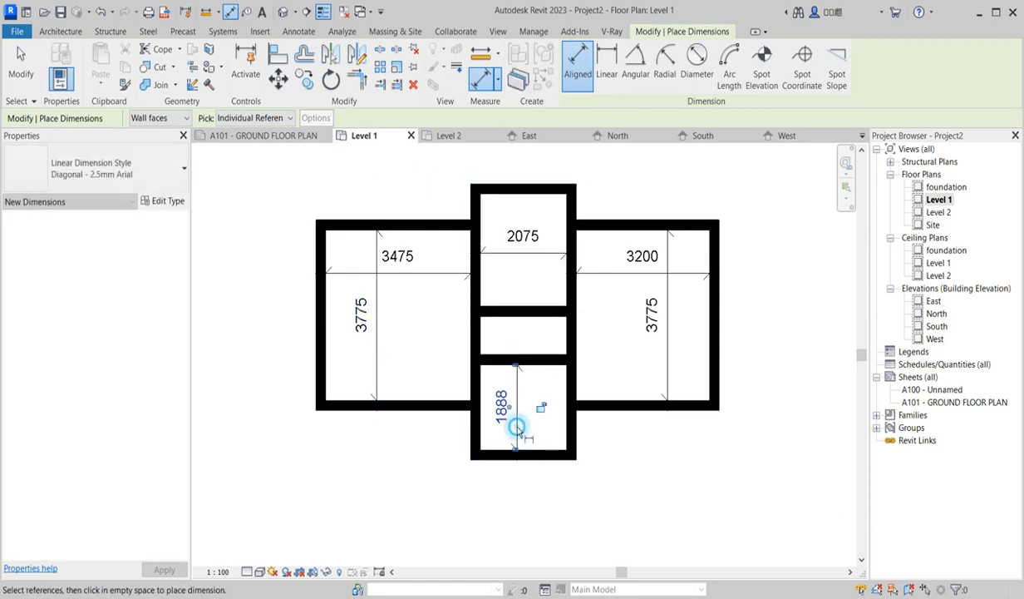
left_click(518, 312)
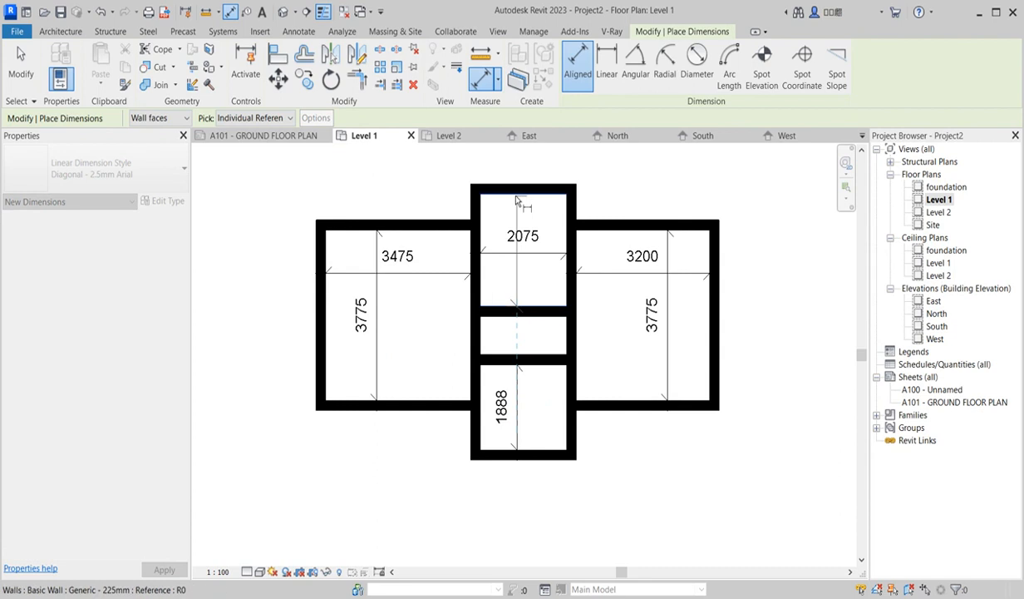
left_click(510, 196)
left_click(511, 215)
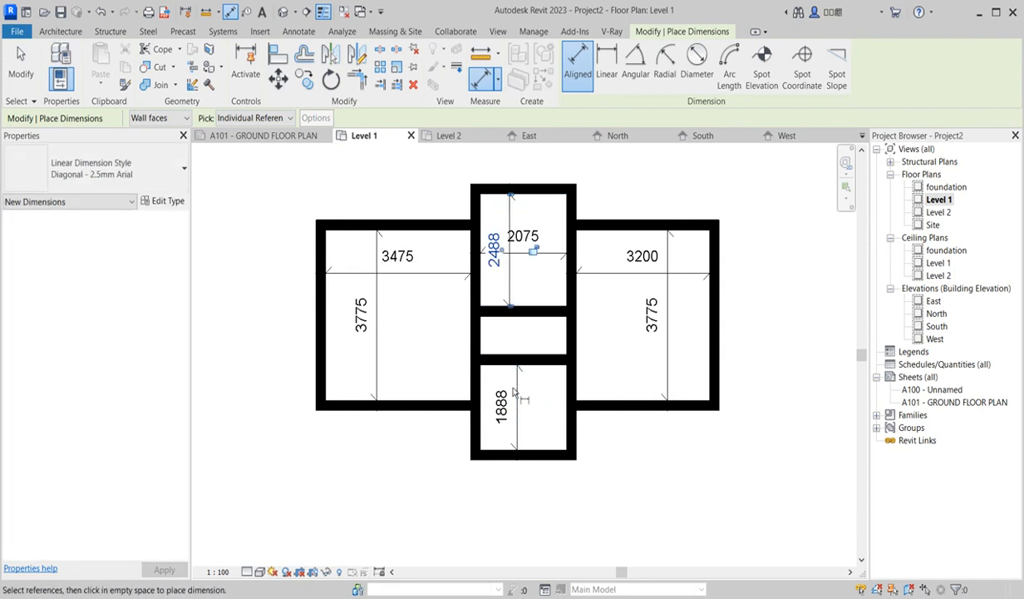
scroll(513, 393, "up", 5)
scroll(507, 355, "down", 5)
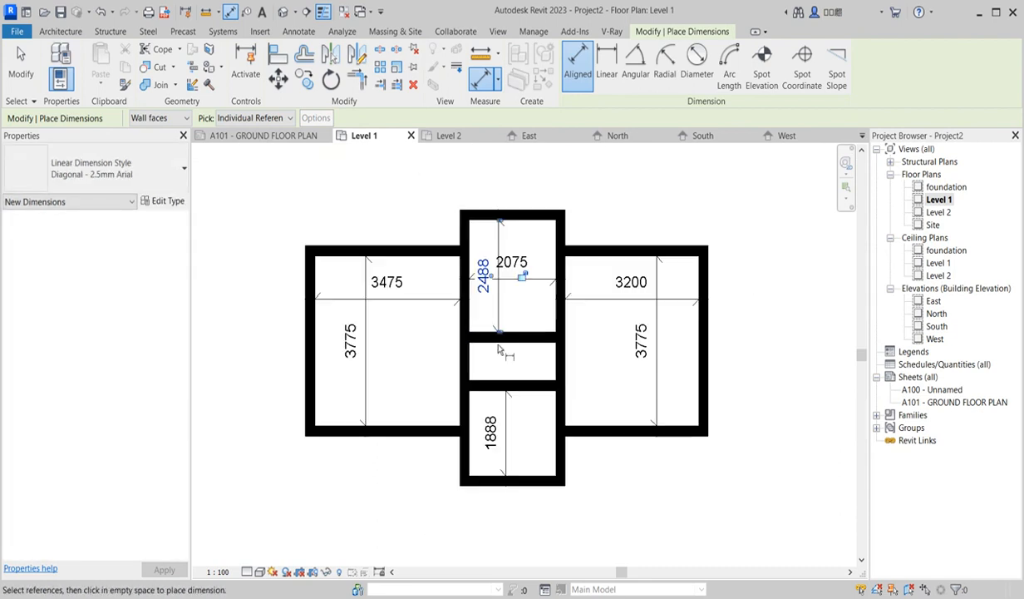
right_click(631, 212)
left_click(673, 223)
right_click(614, 194)
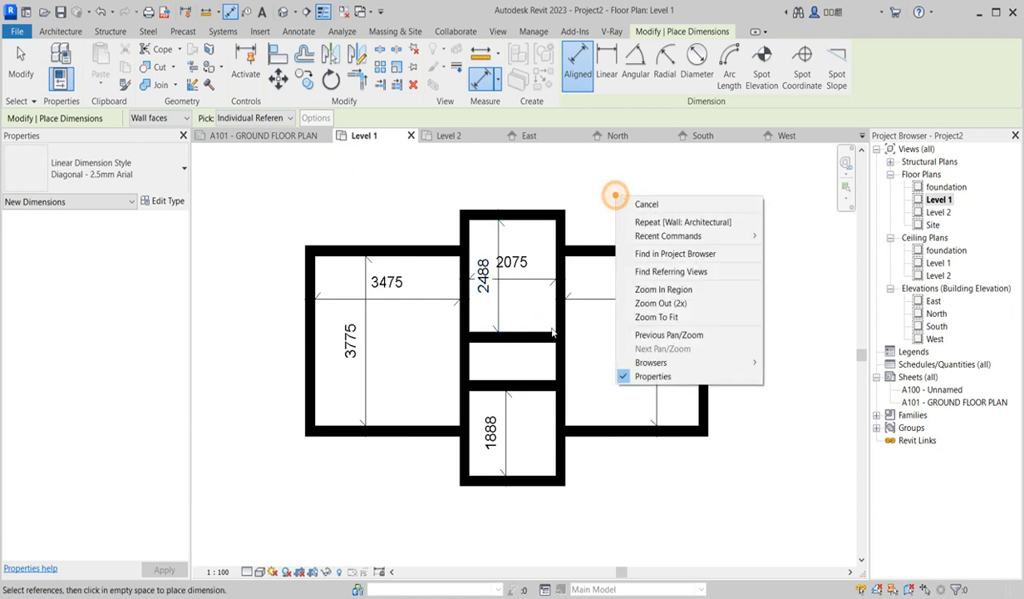
left_click(586, 223)
Dimension the clear depth of the small space between the two middle partitions and end the dimension command
scroll(540, 342, "up", 2)
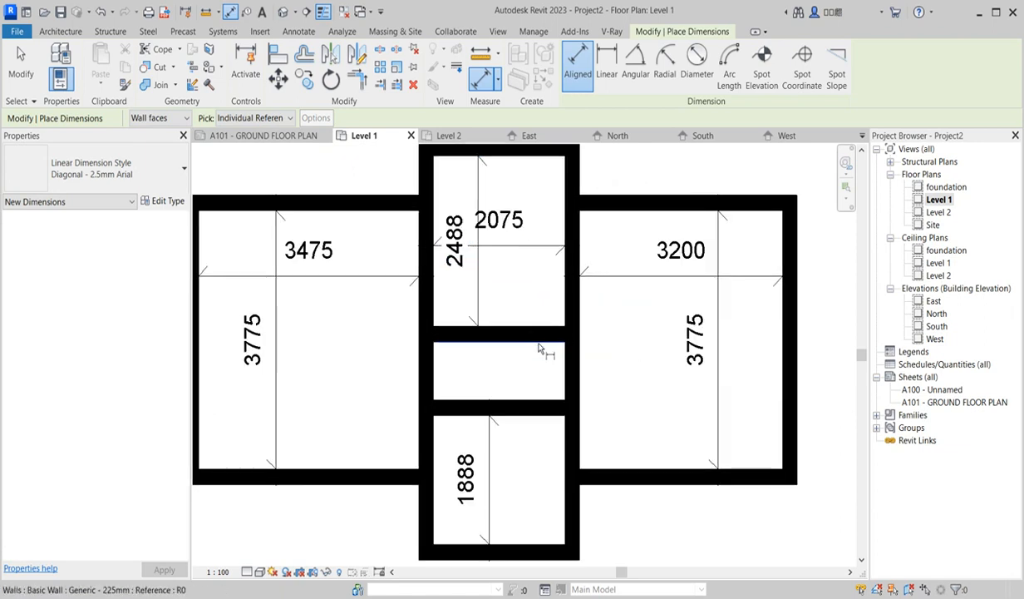
left_click(540, 343)
left_click(534, 396)
left_click(533, 381)
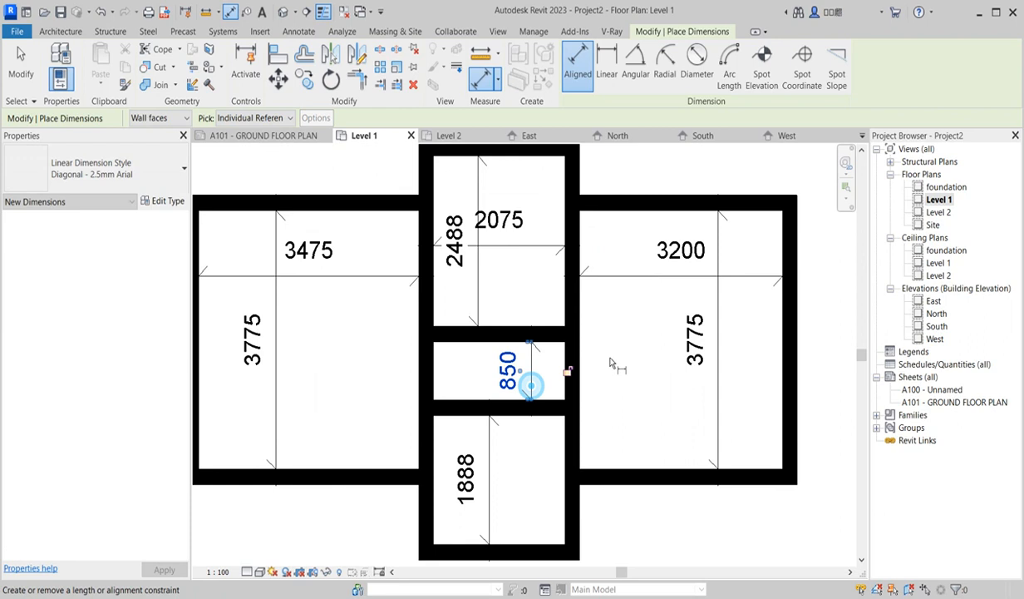
right_click(637, 353)
left_click(665, 359)
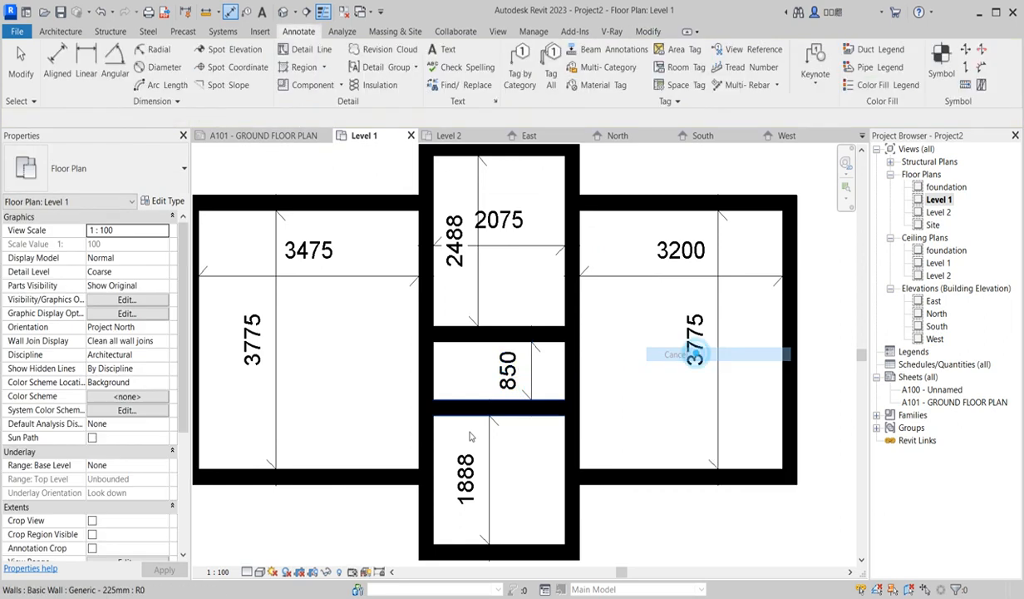
Move the lower middle partition by setting the clear depth between the two middle partitions to 1000 mm
left_click(471, 417)
left_click(517, 370)
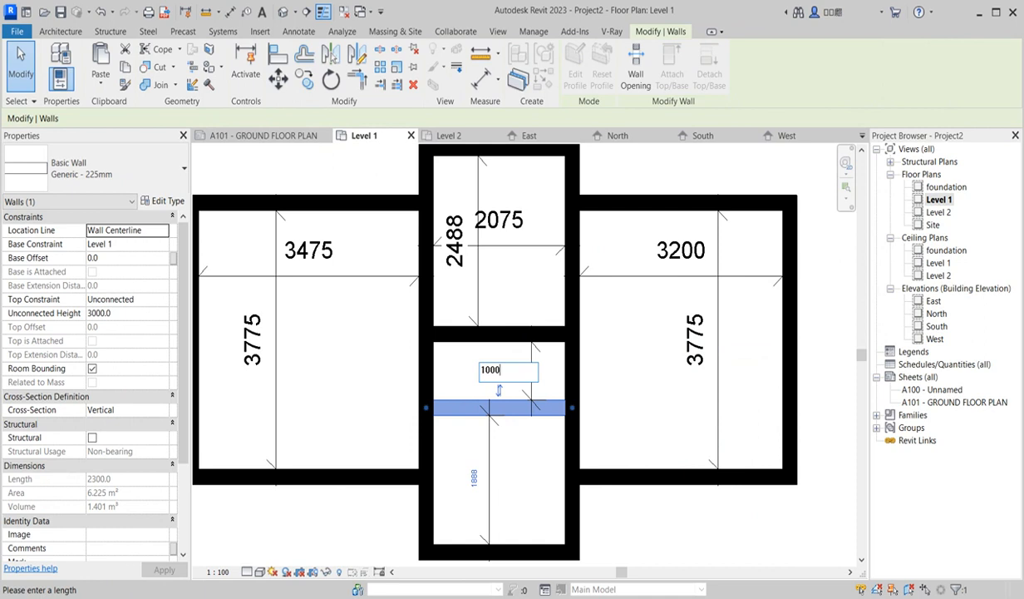
type("1000")
key("Return")
scroll(517, 488, "down", 2)
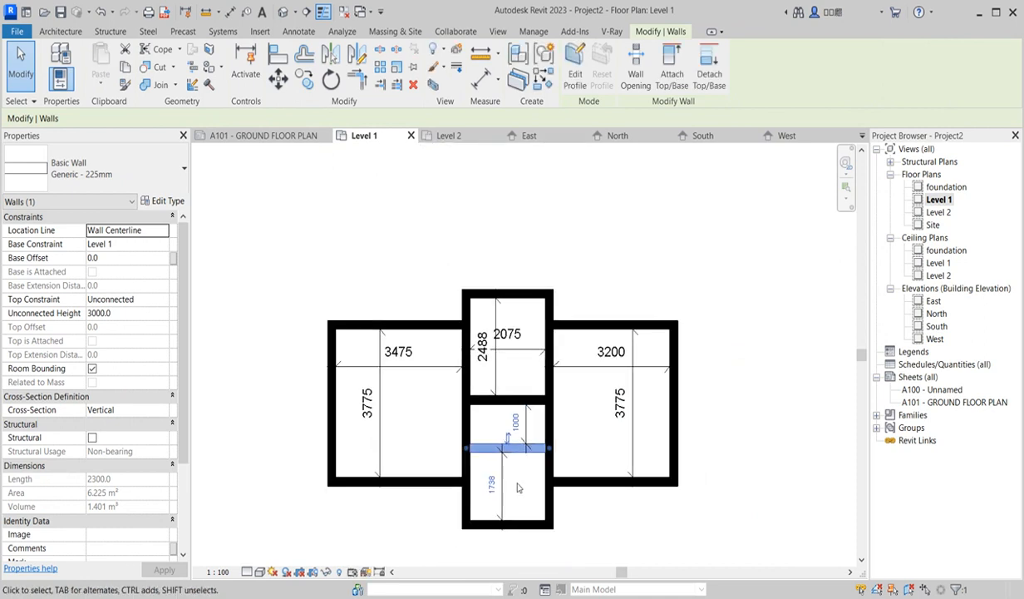
Move both middle partitions and the middle block's bottom wall together about 320 mm downward
scroll(495, 556, "up", 2)
left_click(511, 498)
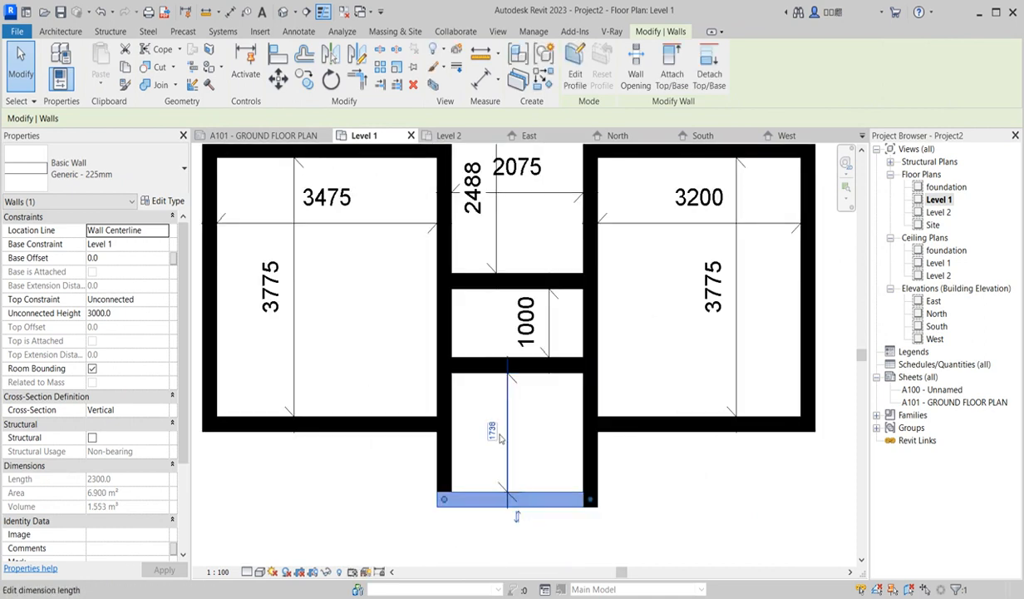
left_click(492, 431)
scroll(505, 440, "down", 2)
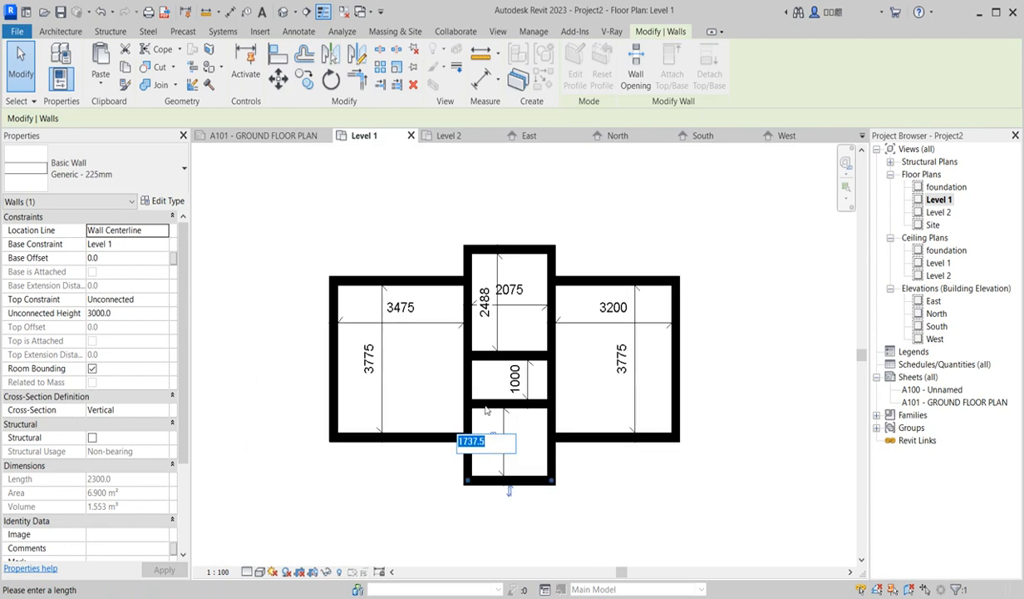
scroll(558, 380, "up", 1)
key("Escape")
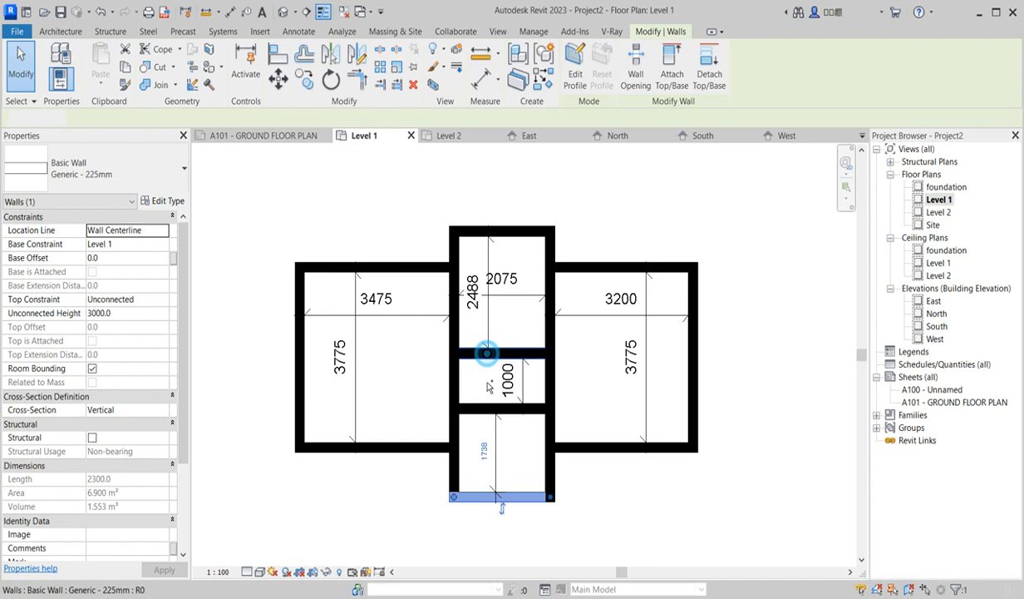
left_click(488, 354, "ctrl")
left_click(486, 408, "ctrl")
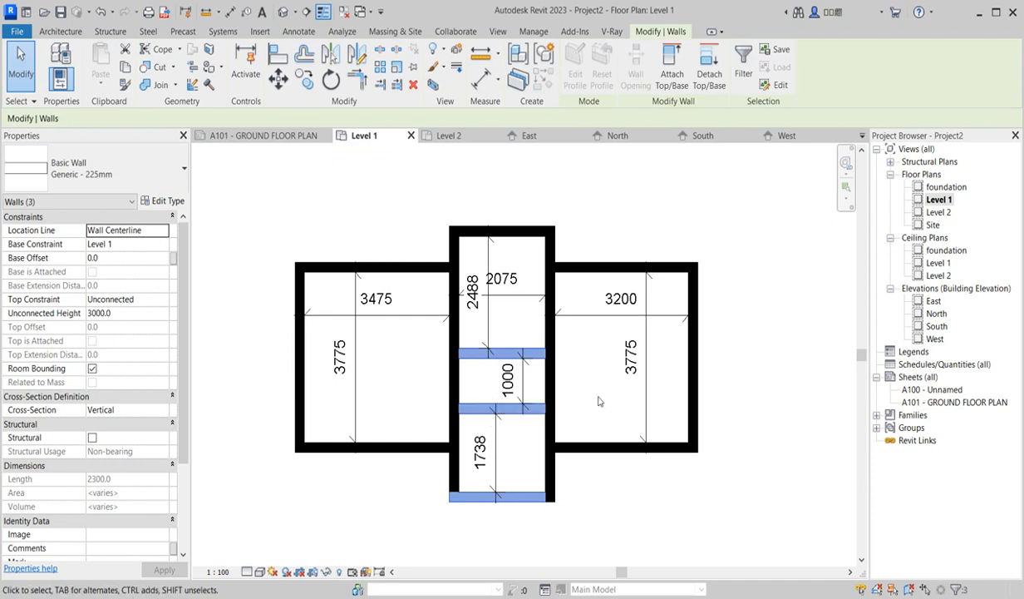
key("Down")
key("Down")
key("Down")
key("Down")
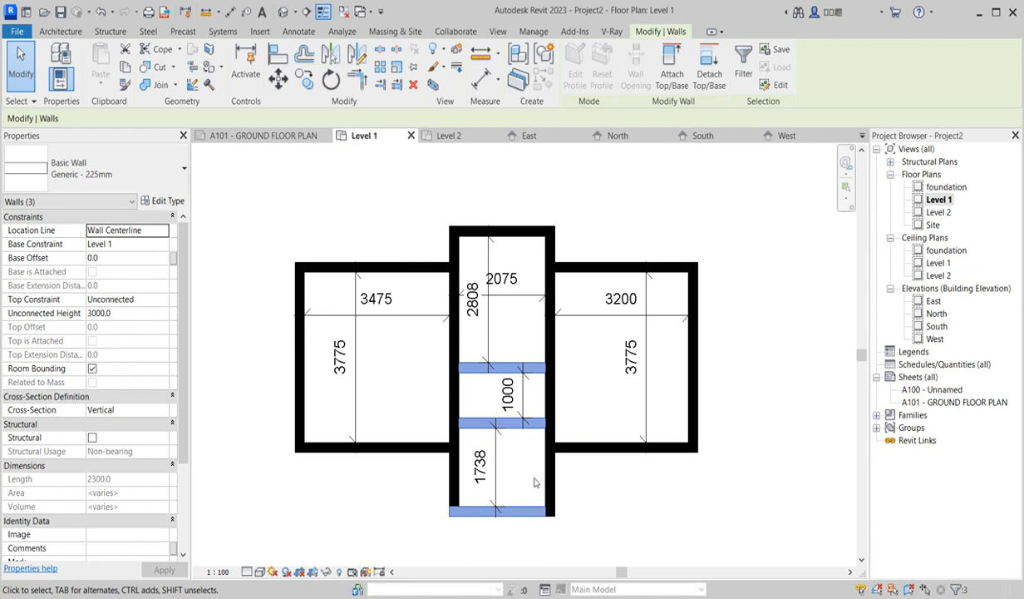
Move the upper middle partition by setting the upper middle room's clear depth to 2800 mm
key("Escape")
left_click(506, 367)
left_click(478, 301)
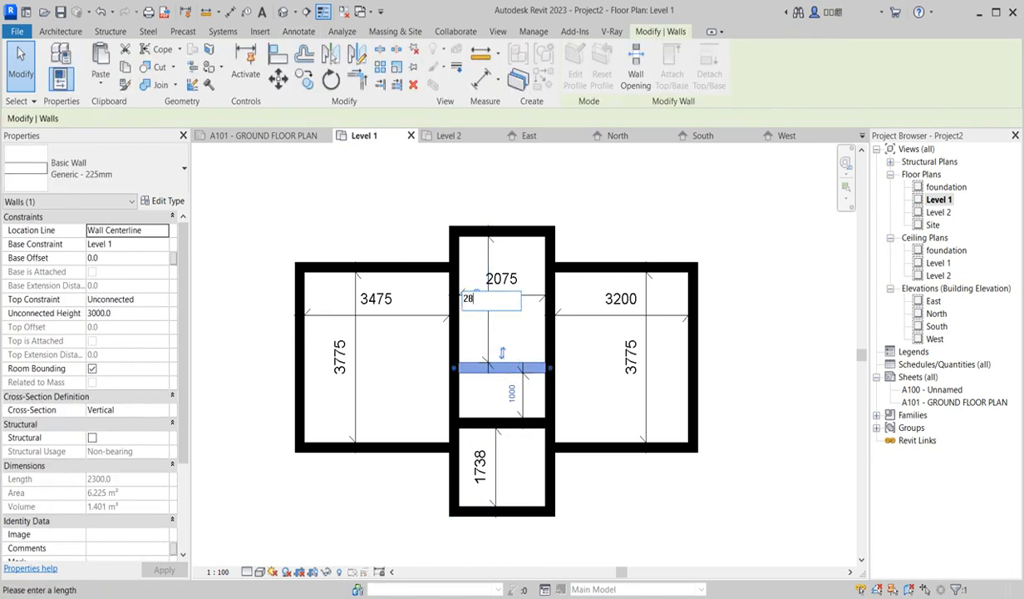
key("Return")
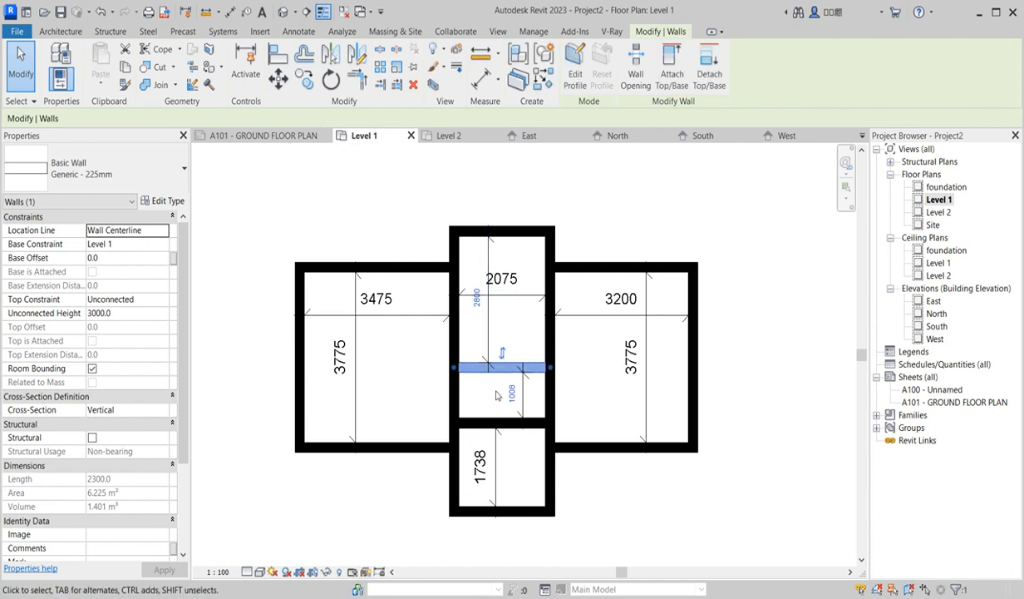
Reset the small middle space's clear depth to 1000 mm by moving its lower partition
left_click(514, 423)
left_click(515, 394)
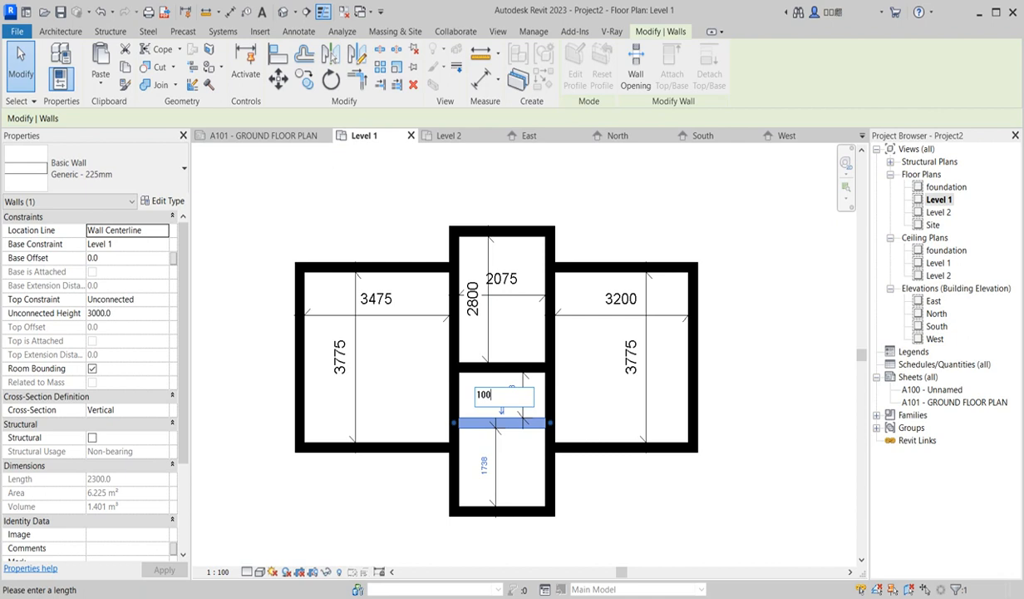
type("1000")
key("Return")
Move the middle block's bottom wall by setting the lower middle room's clear depth to 1700 mm
left_click(520, 508)
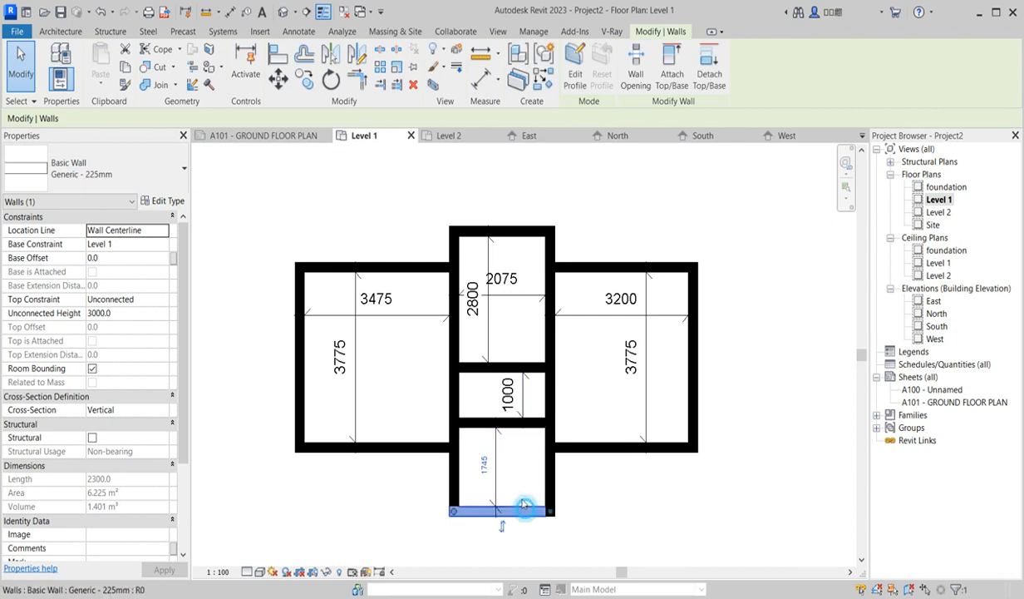
left_click(487, 464)
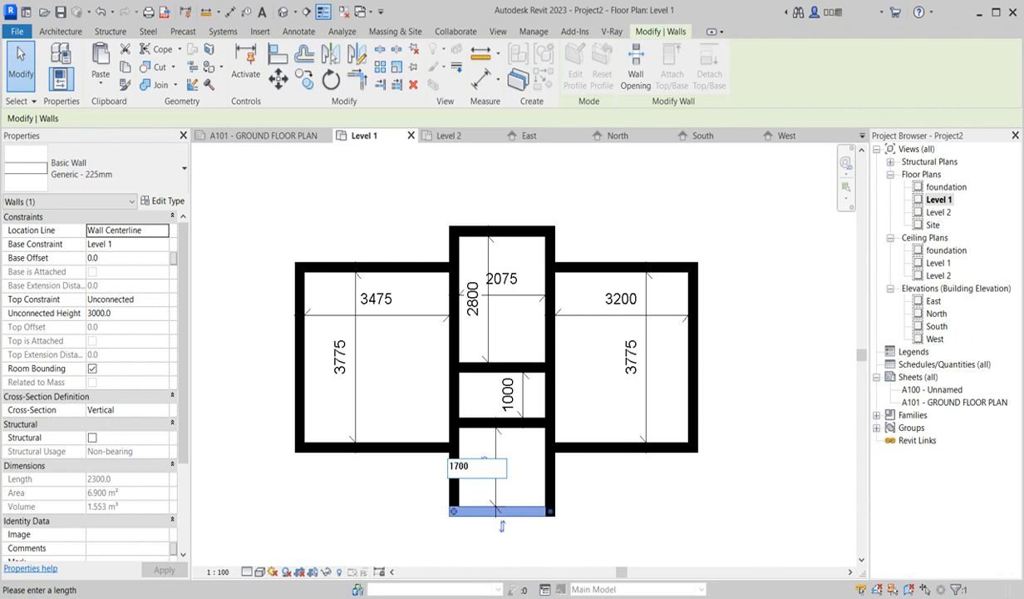
type("1700")
key("Return")
Move the left room's outer wall by setting the room's clear width to 3450 mm
left_click(302, 337)
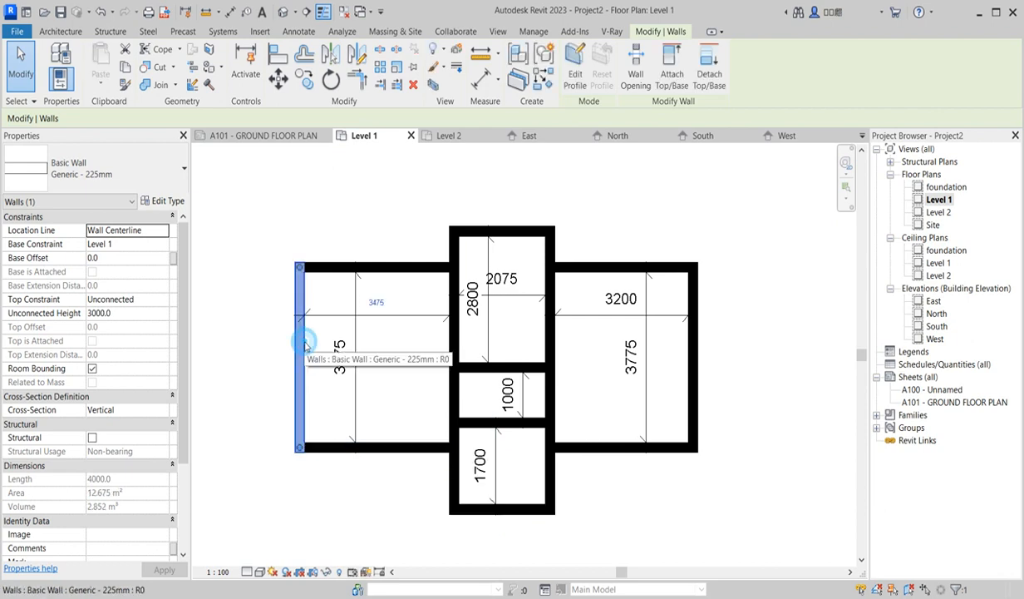
left_click(382, 301)
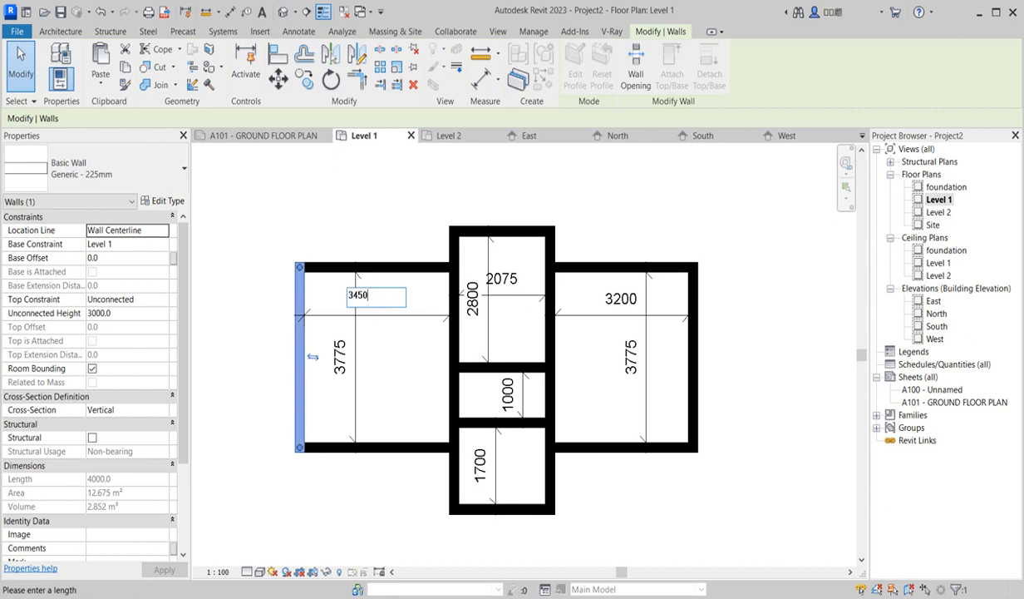
key("Return")
Move the right room's lower wall by setting the room's clear depth to 3750 mm
left_click(696, 378)
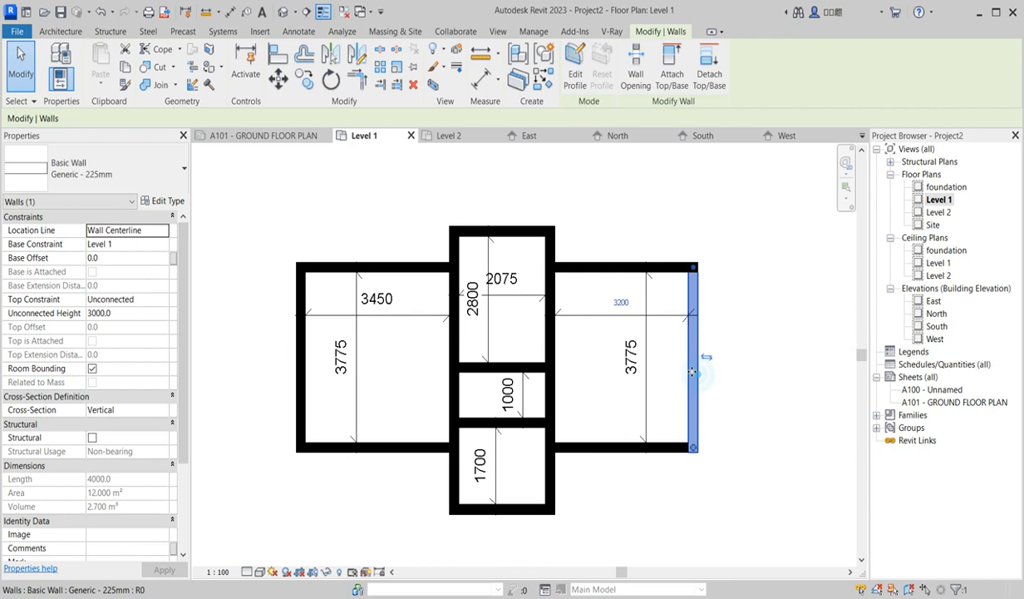
left_click(612, 413)
left_click(613, 447)
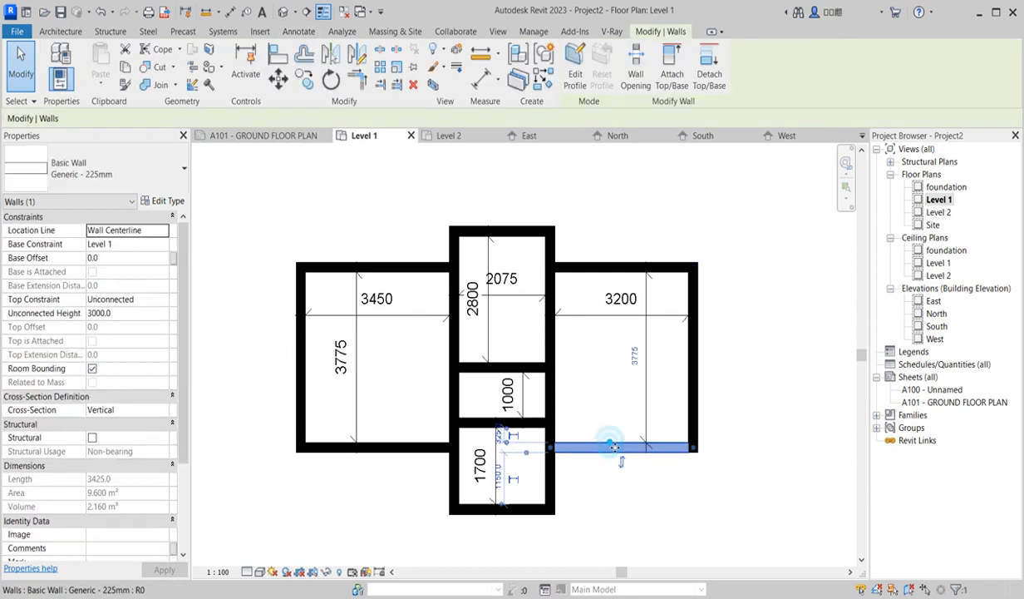
left_click(634, 357)
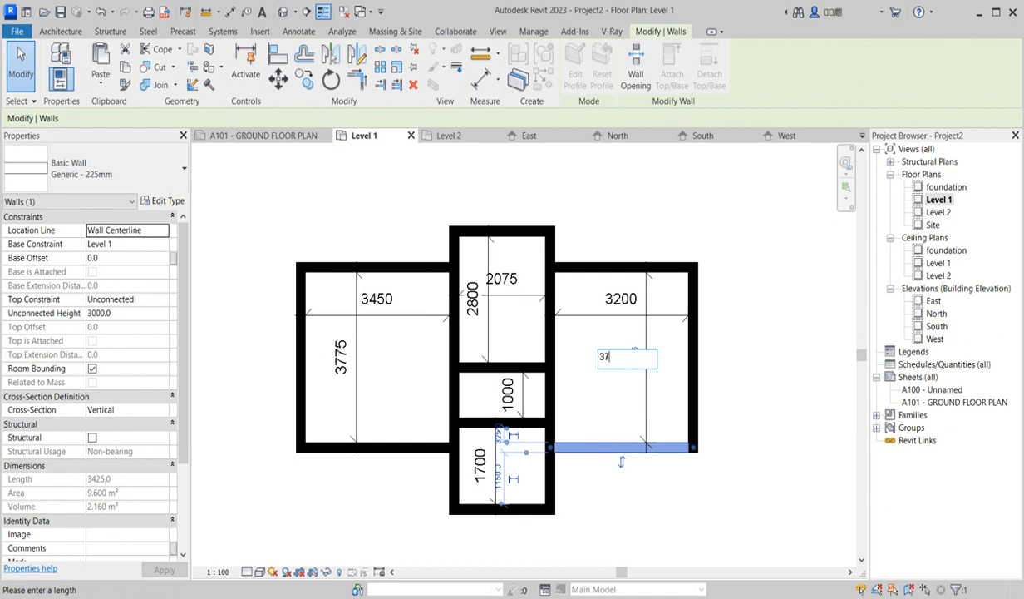
key("Return")
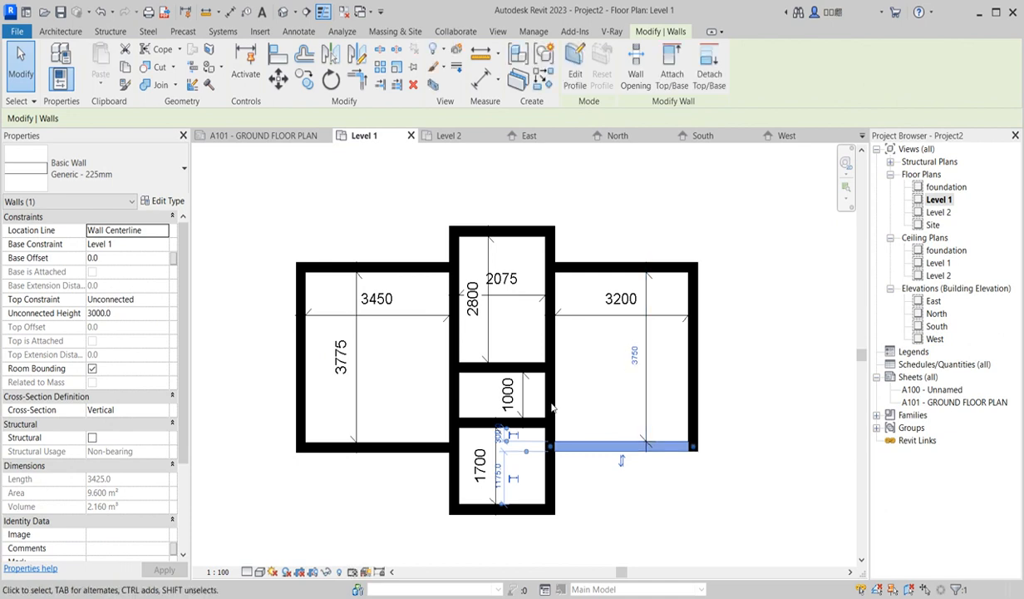
Align the outer face of the left room's lower wall with the right room's lower wall and end the Align command
left_click(278, 53)
left_click(570, 452)
left_click(412, 450)
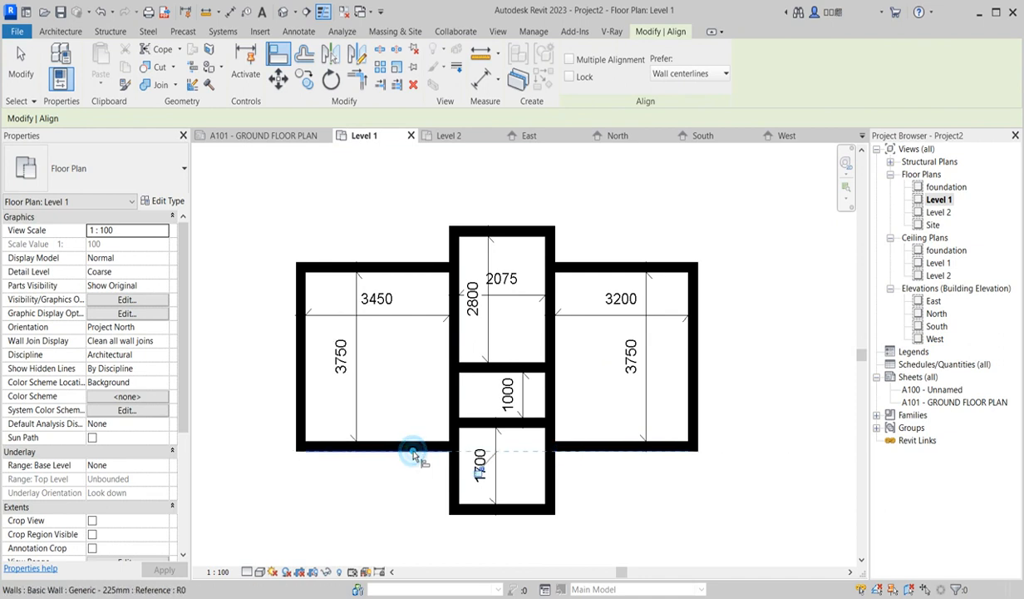
right_click(400, 338)
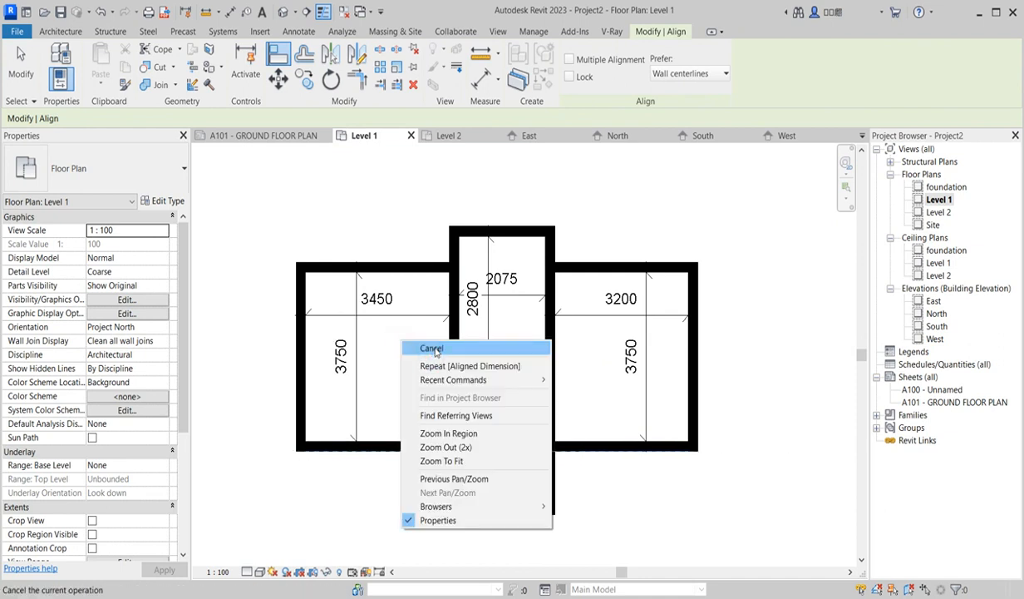
left_click(431, 348)
Draw vertical grid lines 1 and 2 along the left room's outer wall and the middle block's left wall, extending beyond the plan
scroll(458, 353, "down", 5)
scroll(509, 380, "up", 3)
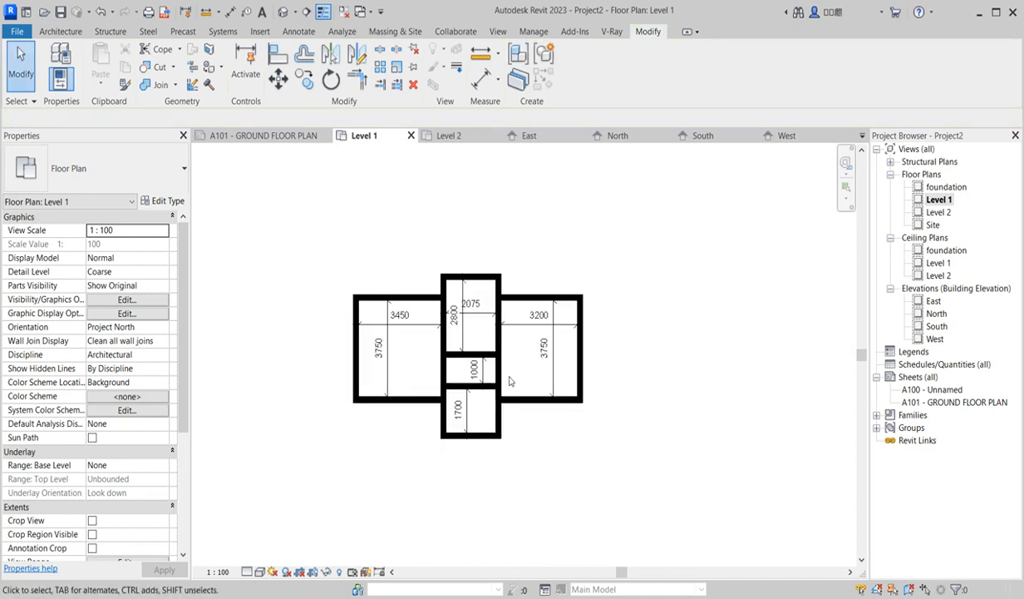
scroll(713, 387, "down", 2)
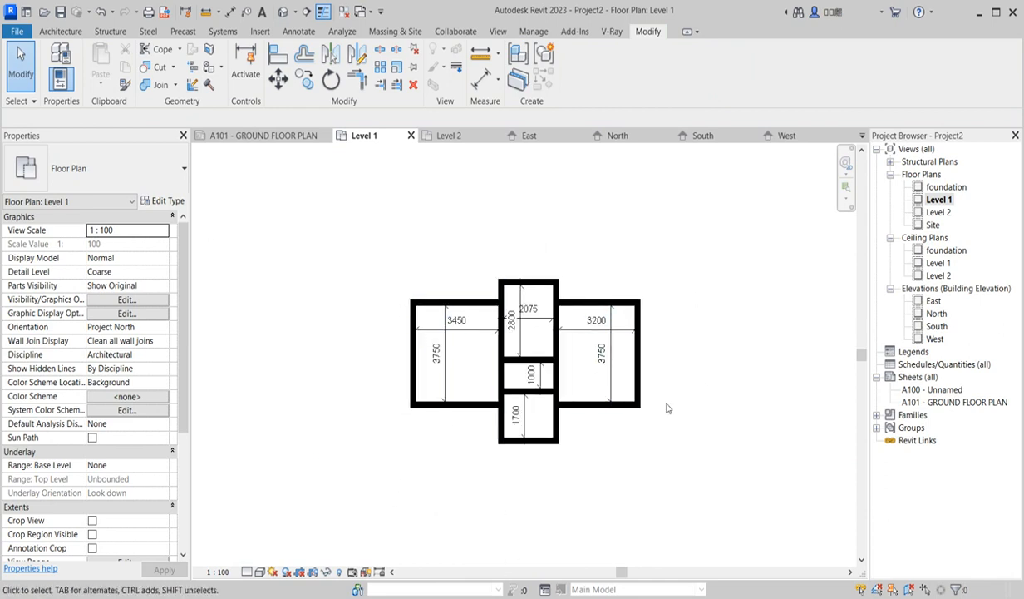
left_click(60, 31)
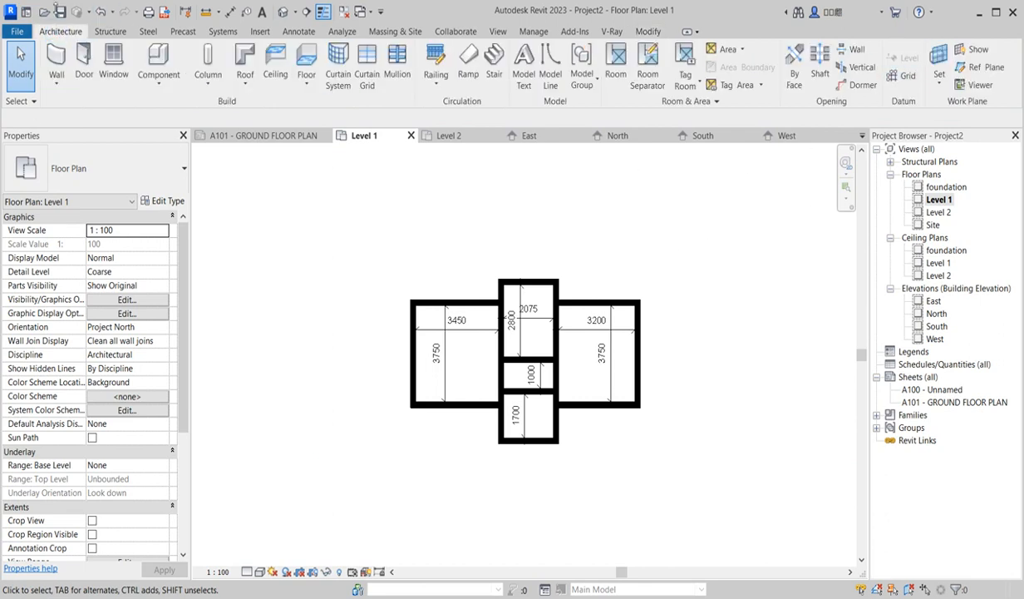
left_click(905, 77)
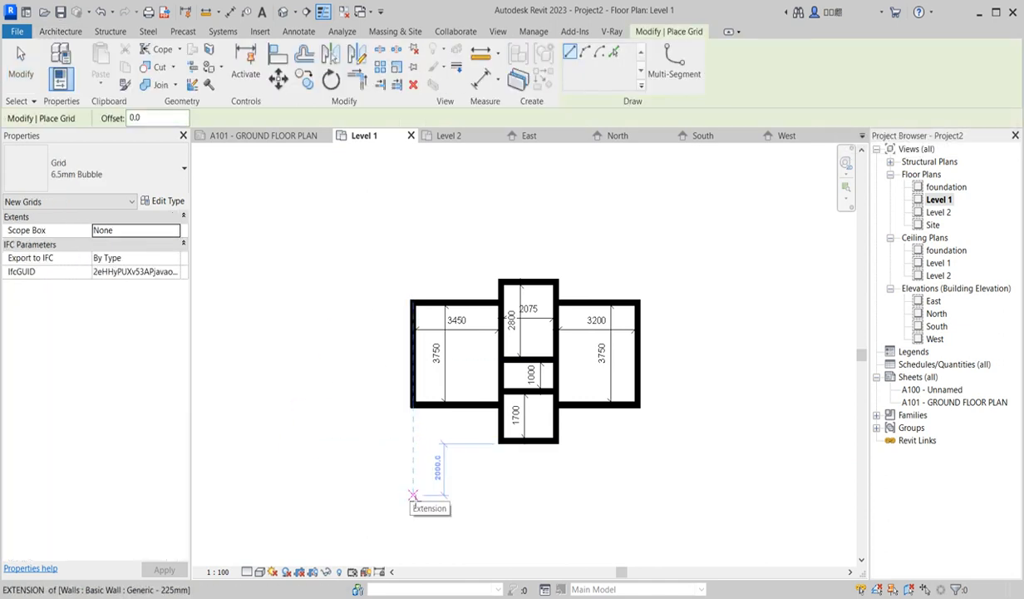
left_click(413, 493)
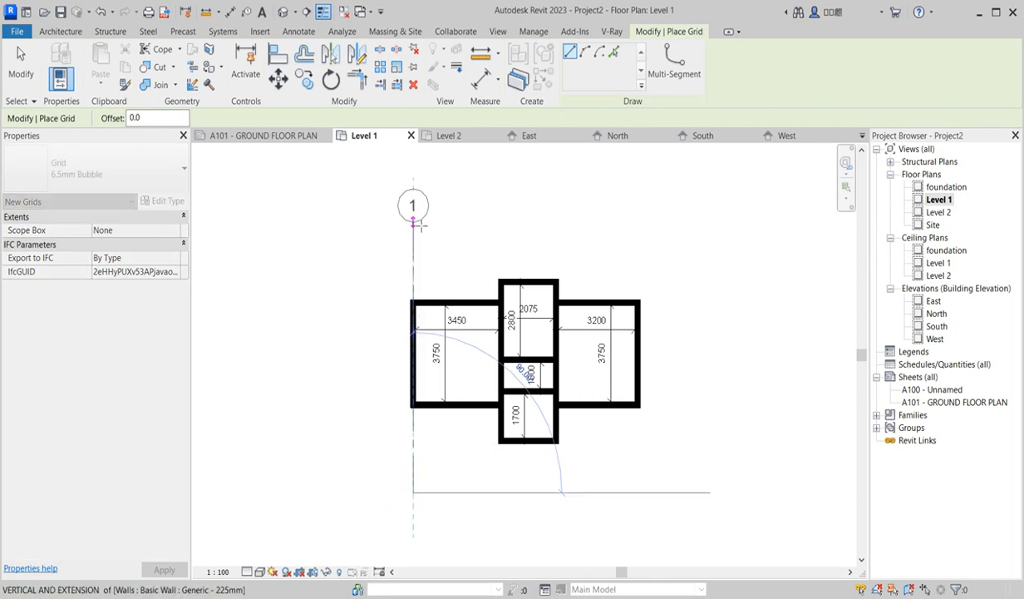
left_click(413, 210)
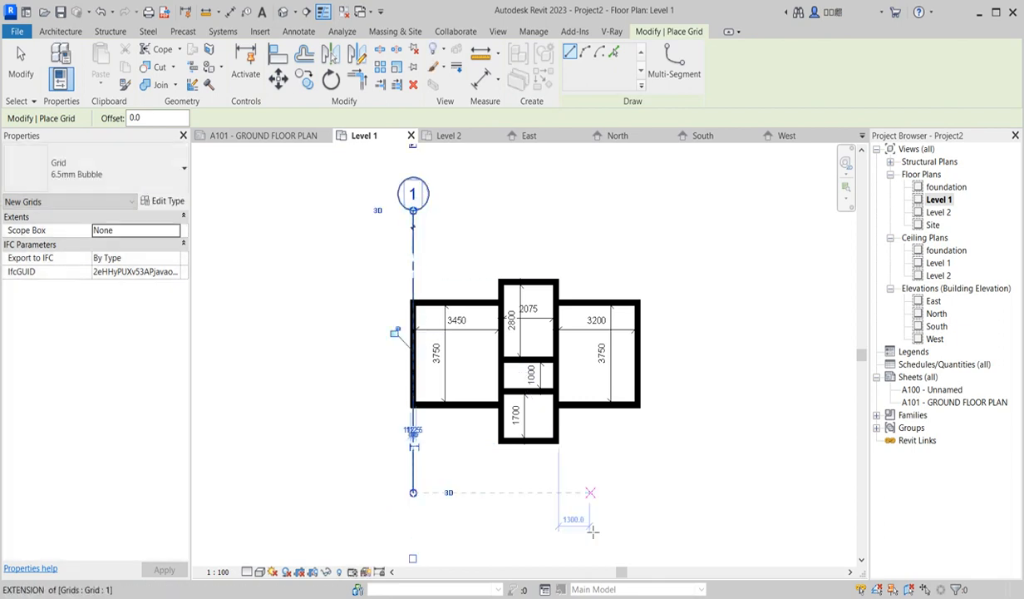
left_click(503, 493)
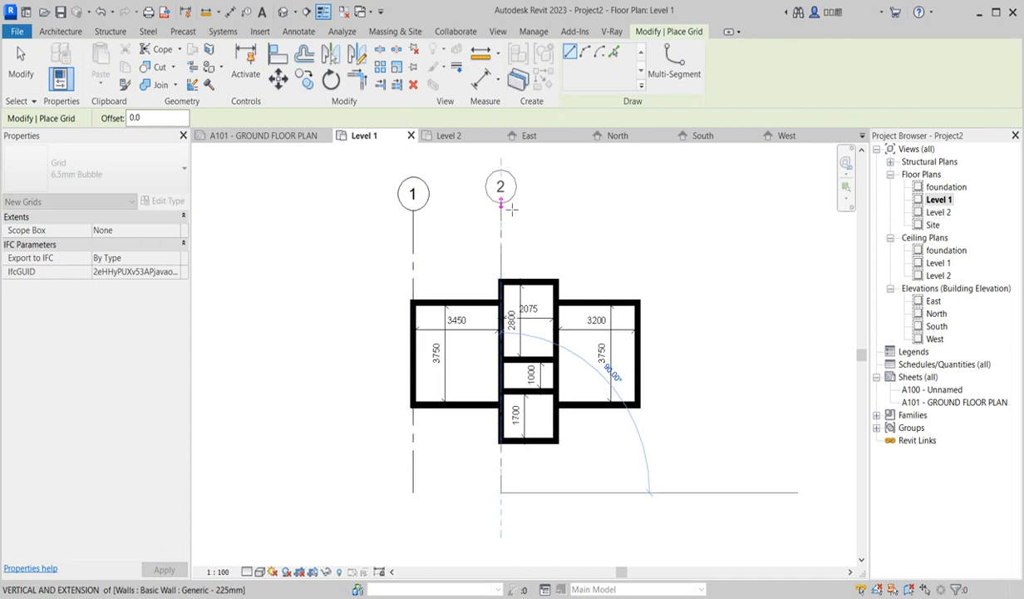
left_click(500, 203)
Draw vertical grid lines 3 and 4 along the middle block's right wall and the right room's outer wall, and end the Grid command
left_click(556, 499)
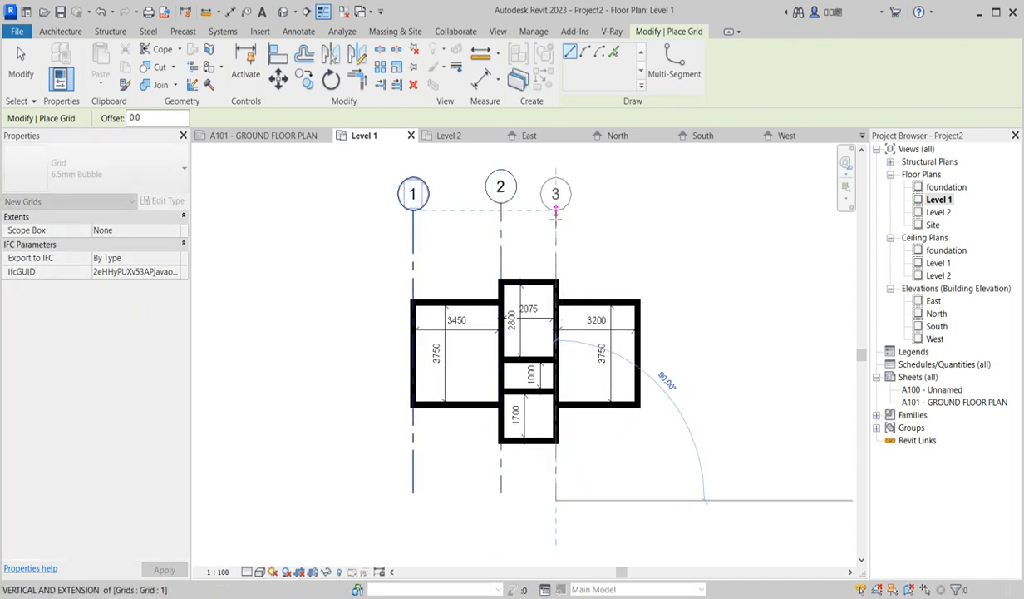
left_click(556, 204)
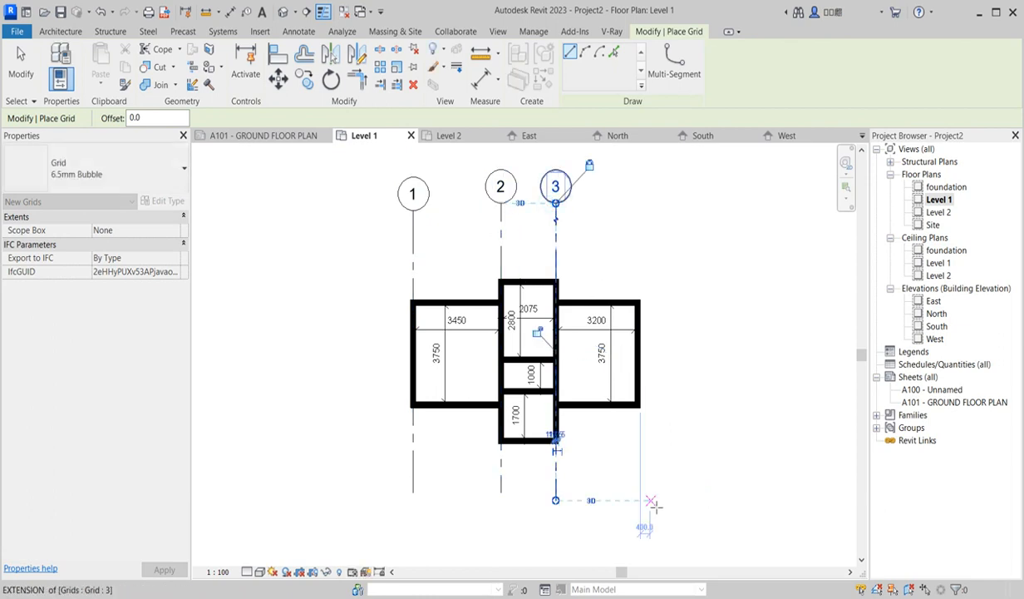
left_click(637, 492)
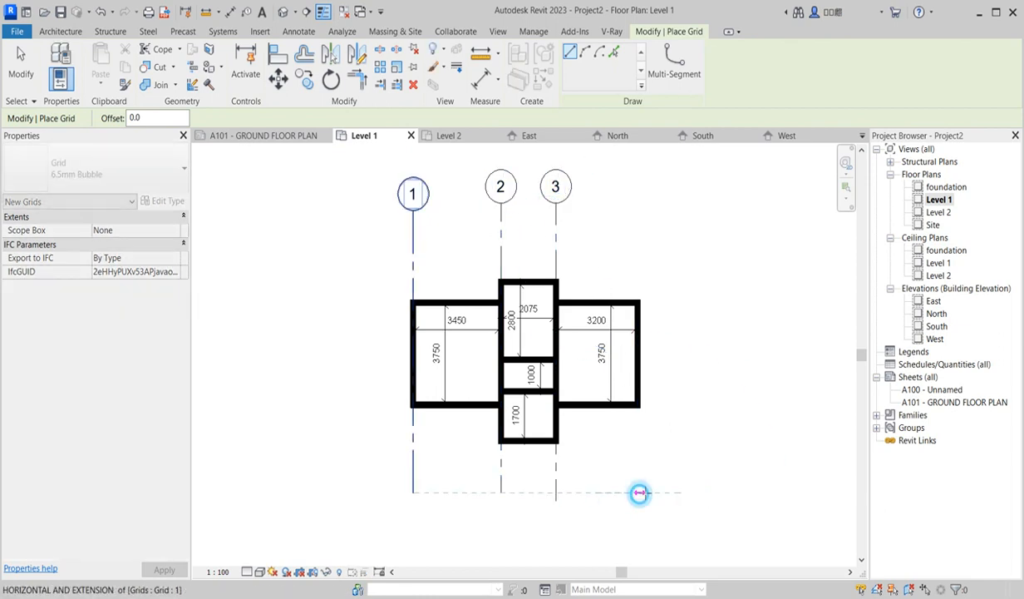
left_click(637, 204)
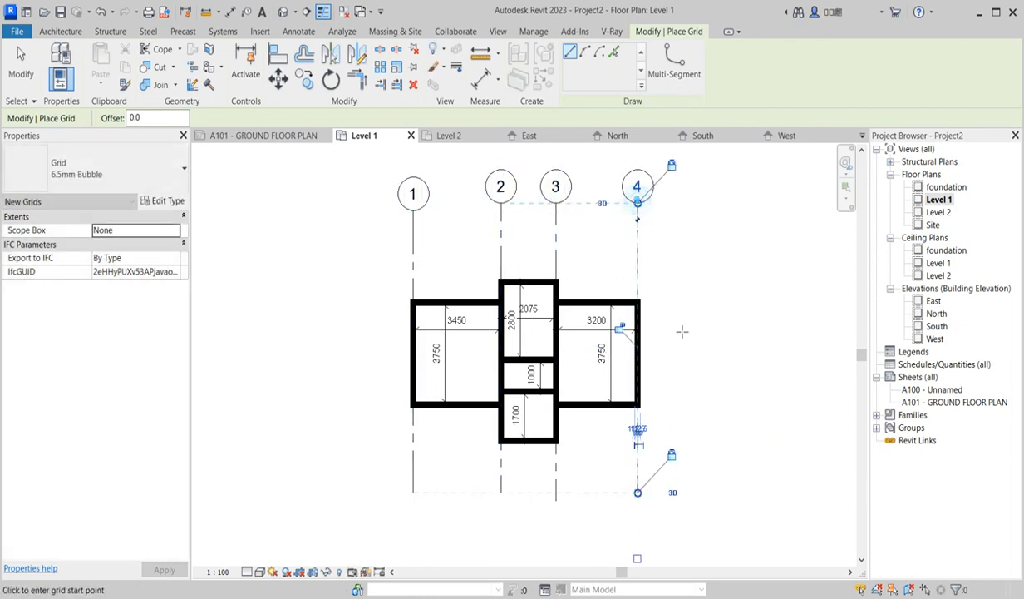
right_click(677, 265)
left_click(708, 272)
right_click(672, 247)
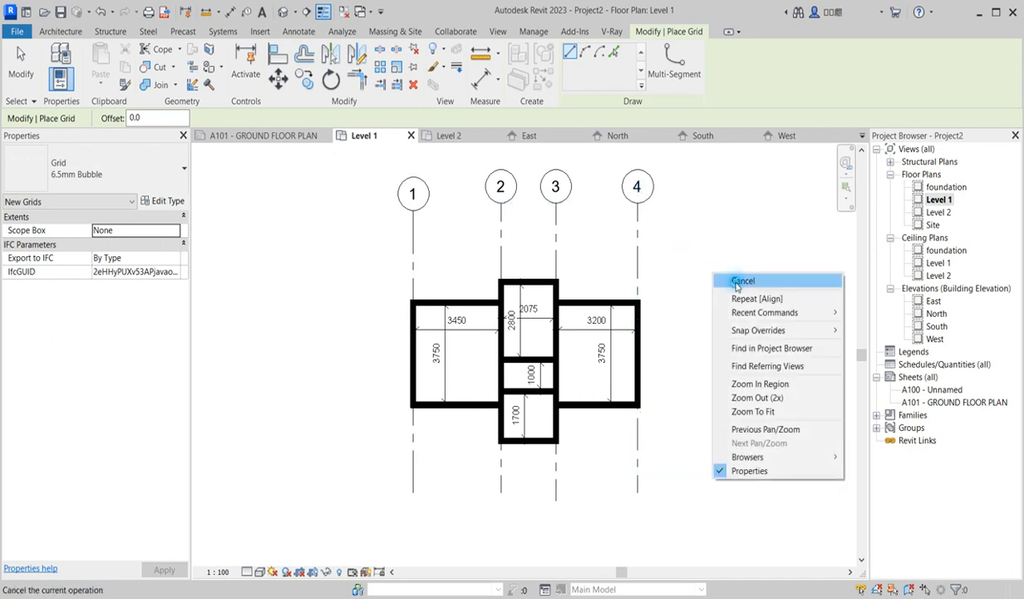
left_click(705, 255)
Move the upper end of grid 3, with the locked grids 2 and 4, level with the bubble end of grid 1
left_click(560, 240)
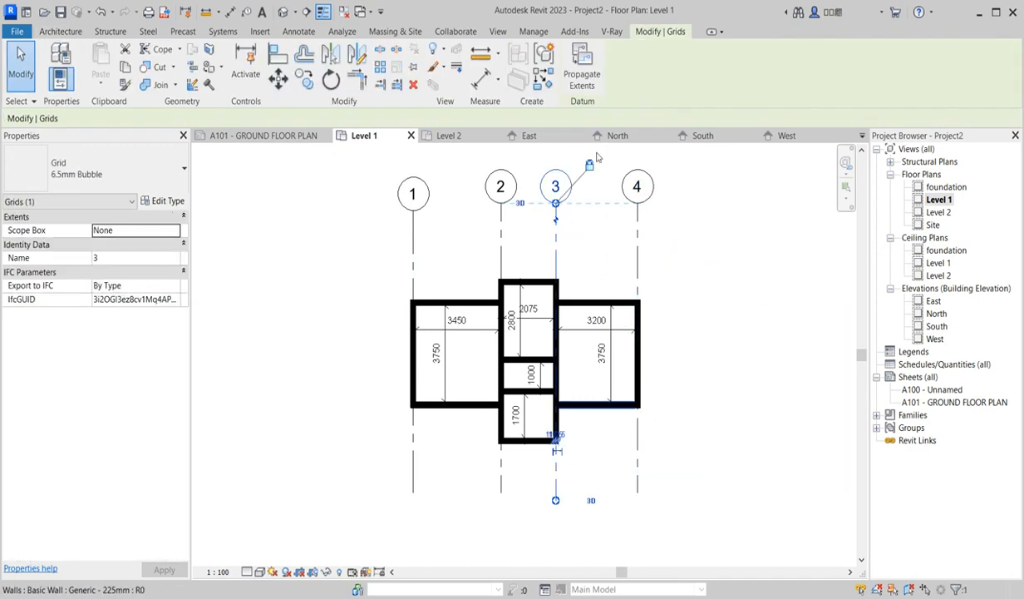
scroll(557, 206, "up", 3)
left_click_drag(556, 210, 559, 223)
scroll(491, 199, "down", 6)
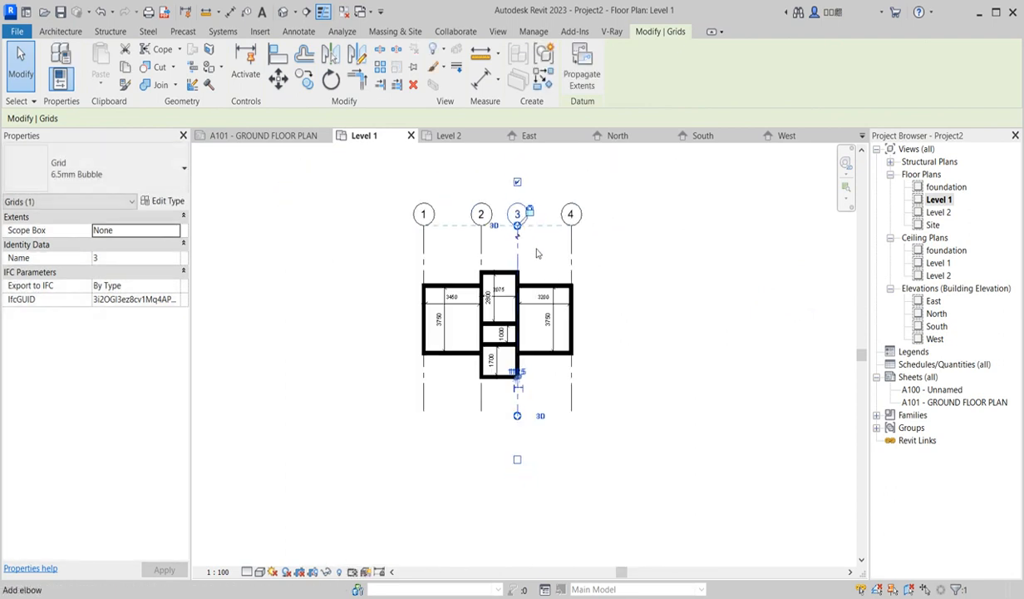
Move the lower end of grid 3 level with the lower ends of grids 1, 2 and 4
scroll(591, 392, "up", 3)
left_click(572, 384)
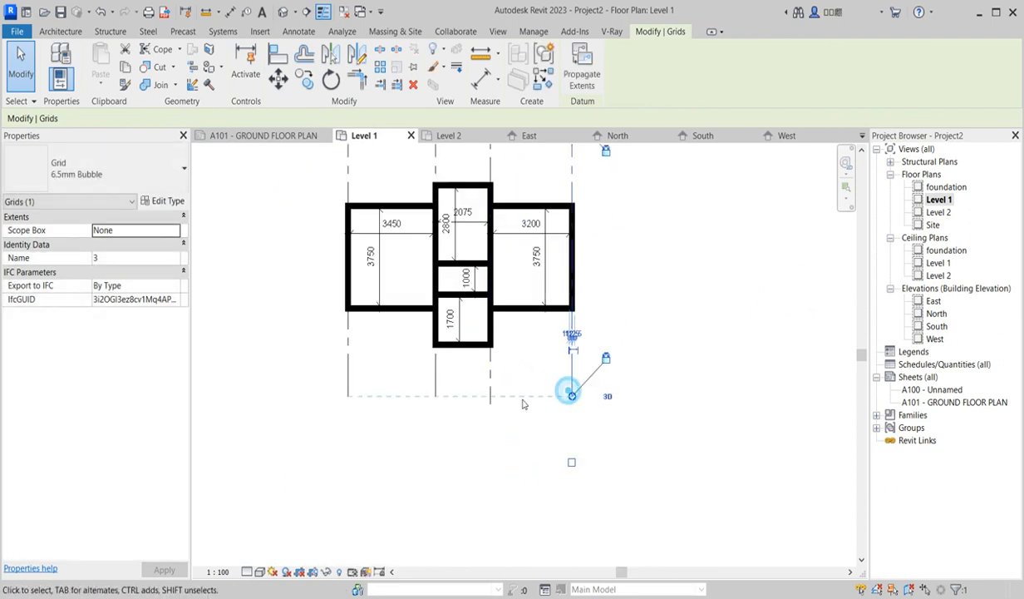
left_click(490, 376)
left_click_drag(490, 382, 491, 402)
left_click(601, 403)
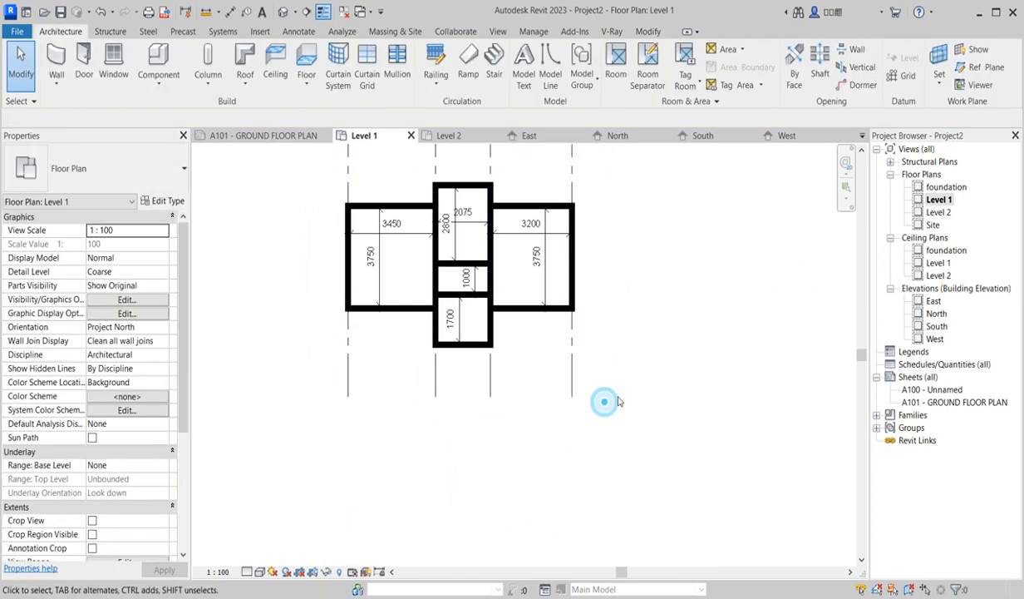
scroll(286, 343, "down", 3)
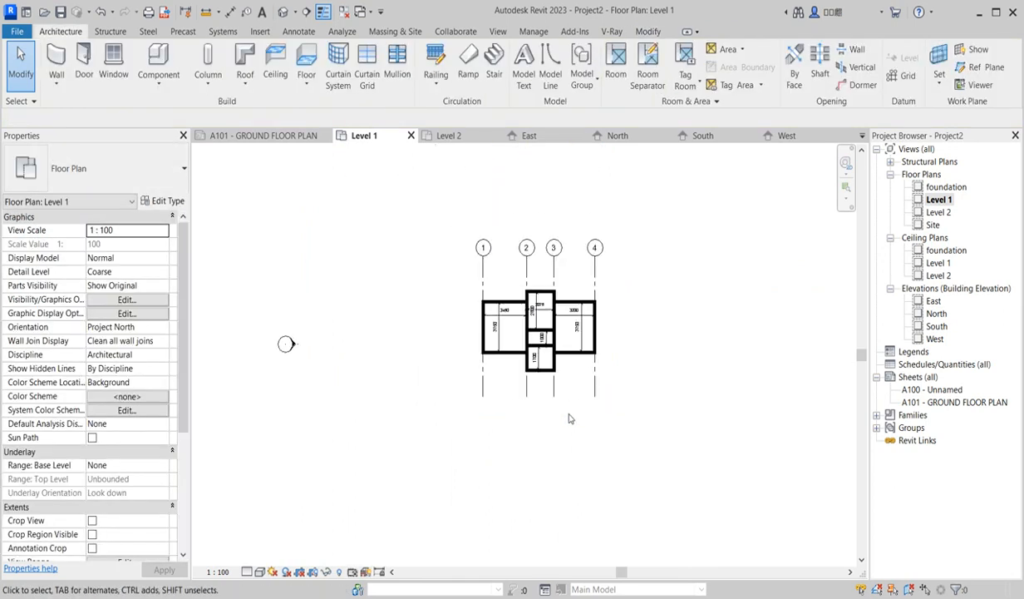
Draw a horizontal grid line along the side rooms' upper walls, extending beyond the plan on both sides, and end the Grid command
left_click(482, 272)
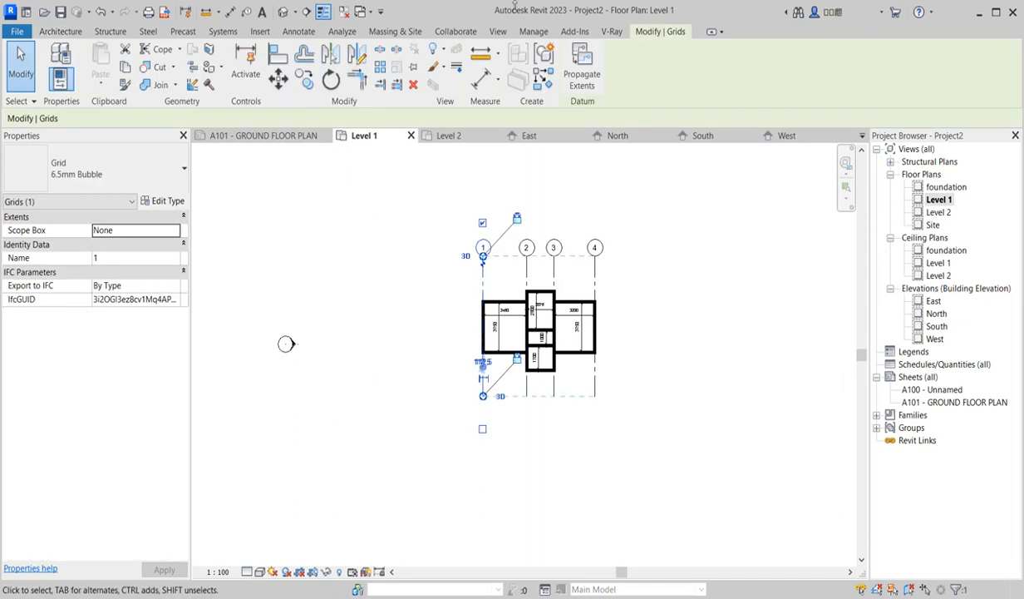
left_click(542, 78)
scroll(541, 283, "up", 2)
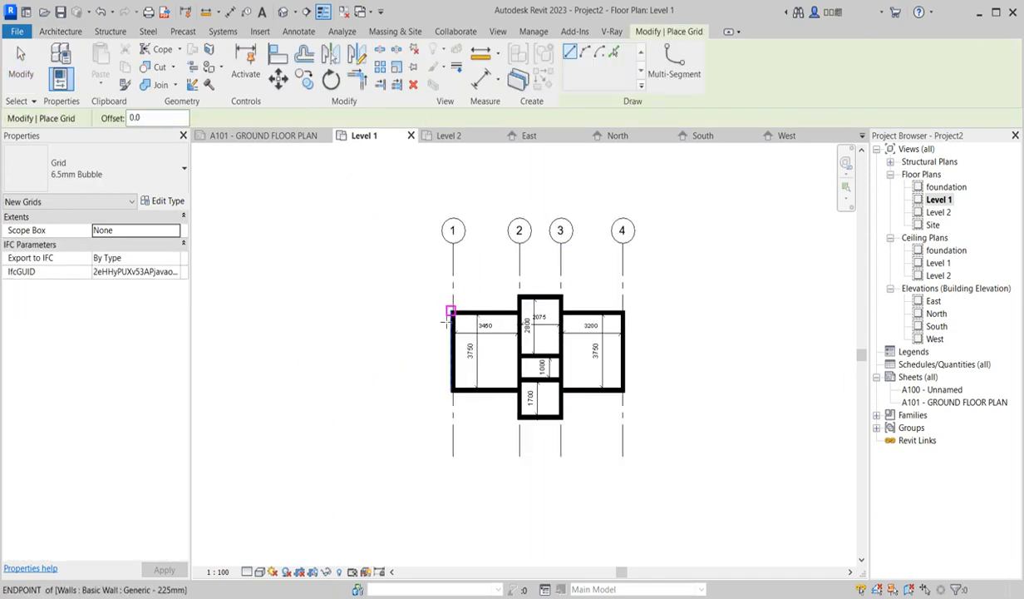
left_click(375, 313)
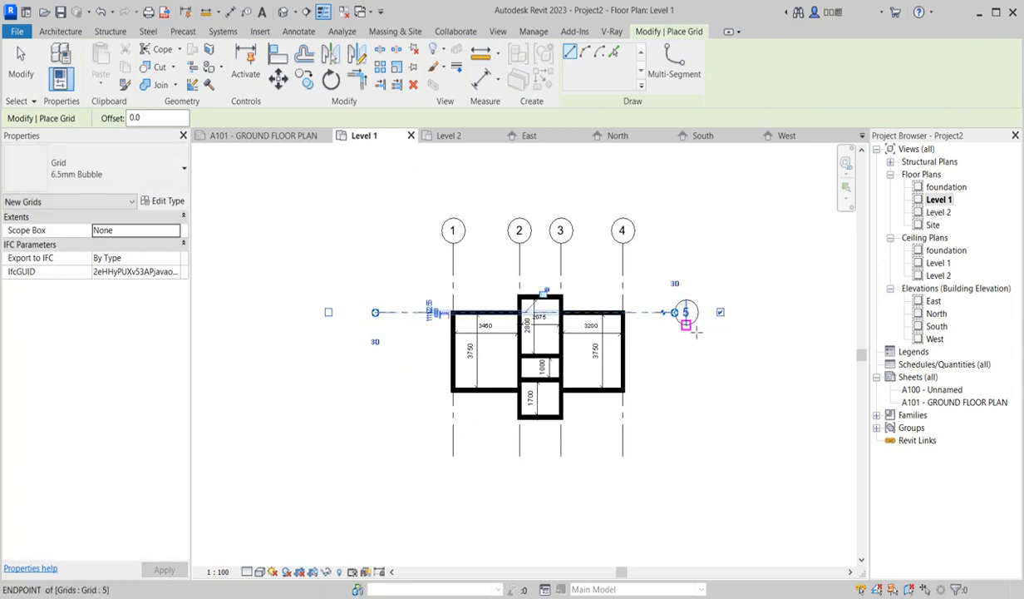
key("Escape")
key("Escape")
Rename the horizontal grid line along the upper walls as A
left_click(689, 318)
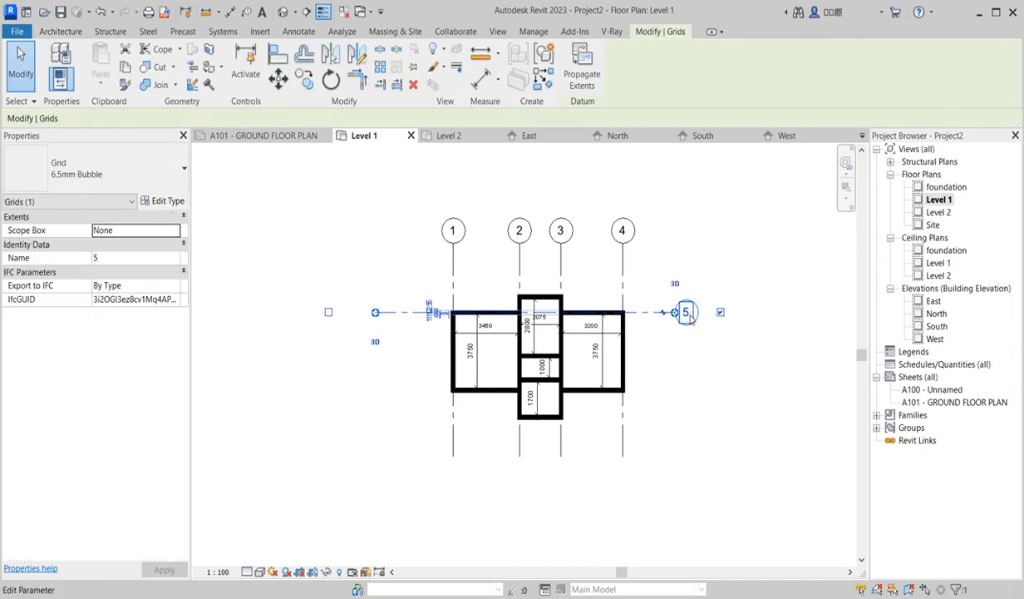
left_click(686, 311)
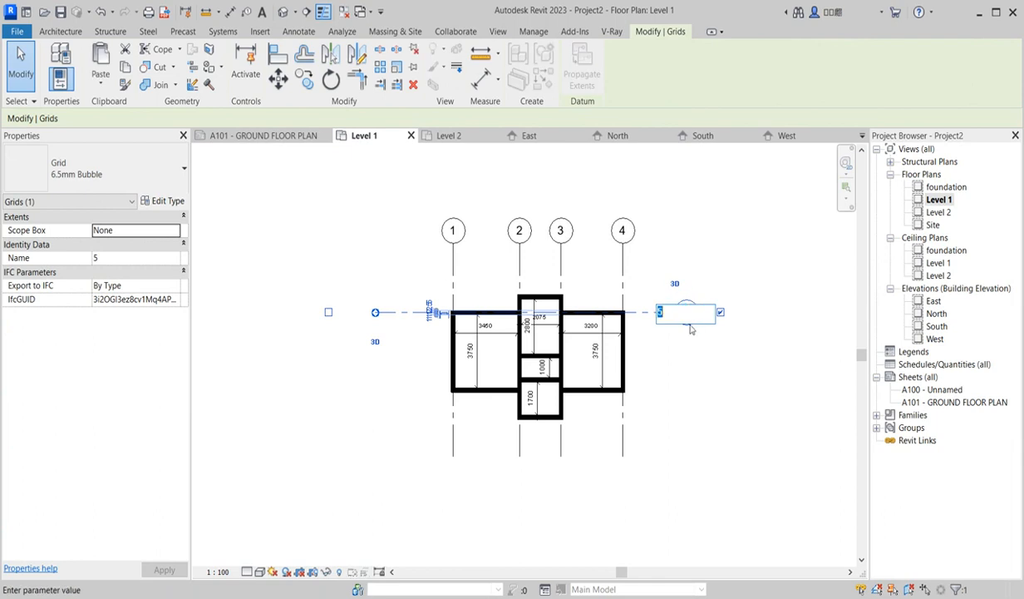
key("Return")
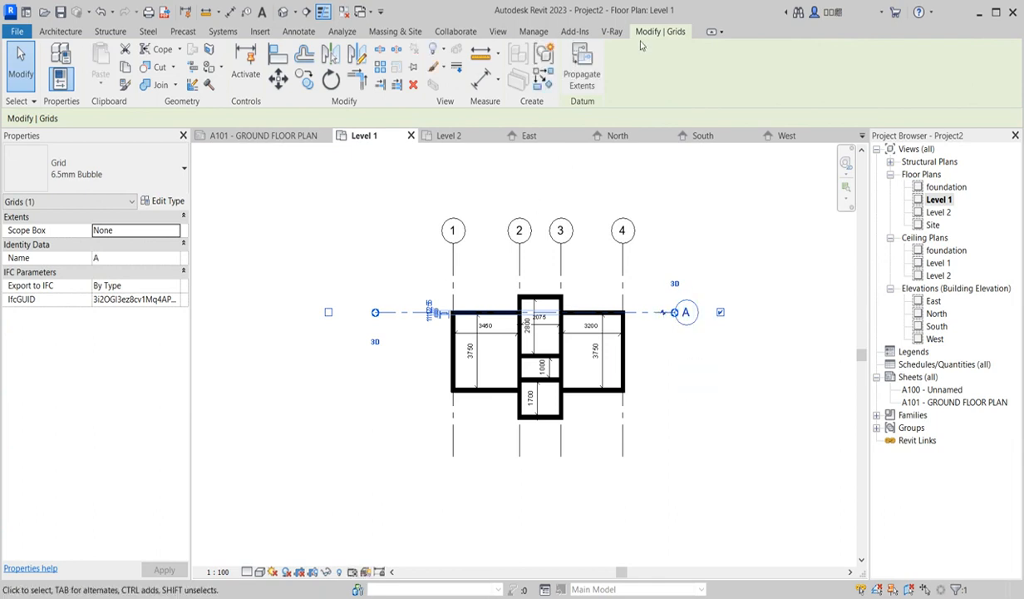
Draw horizontal grid line B along the side rooms' lower walls, with its ends aligned to grid A, and end the Grid command
left_click(546, 78)
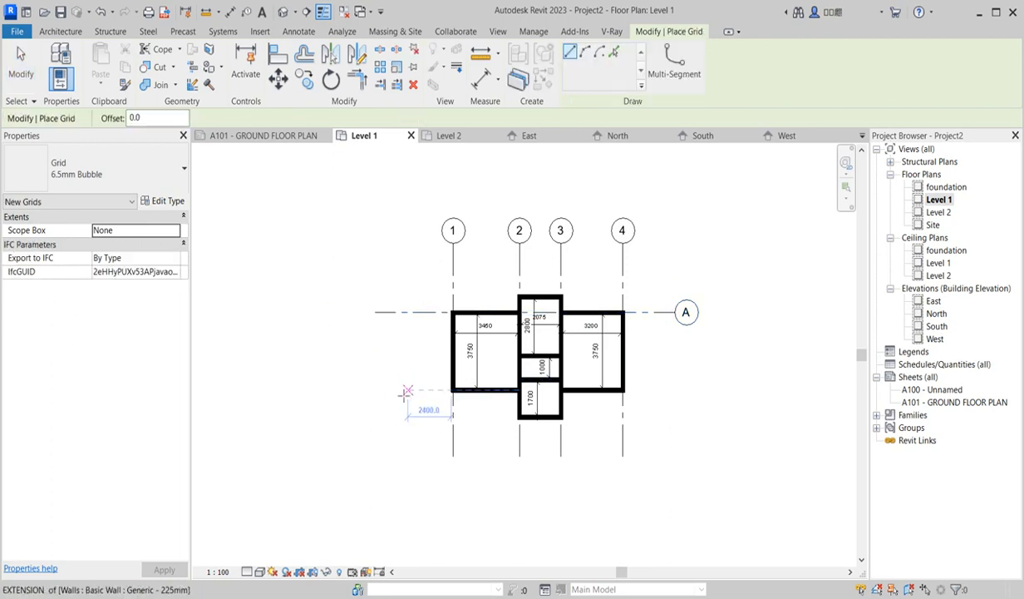
left_click(375, 390)
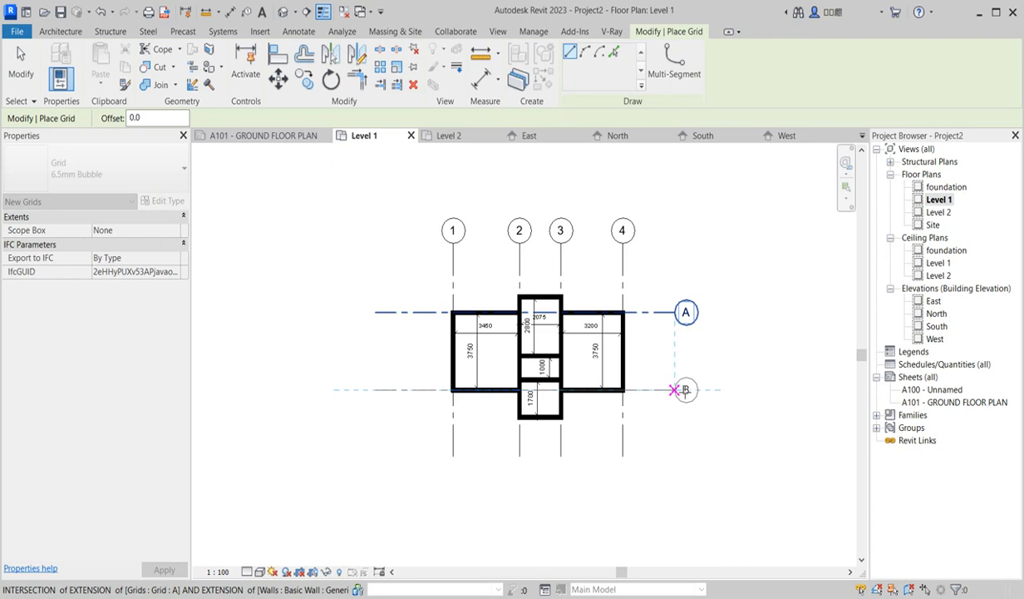
left_click(684, 389)
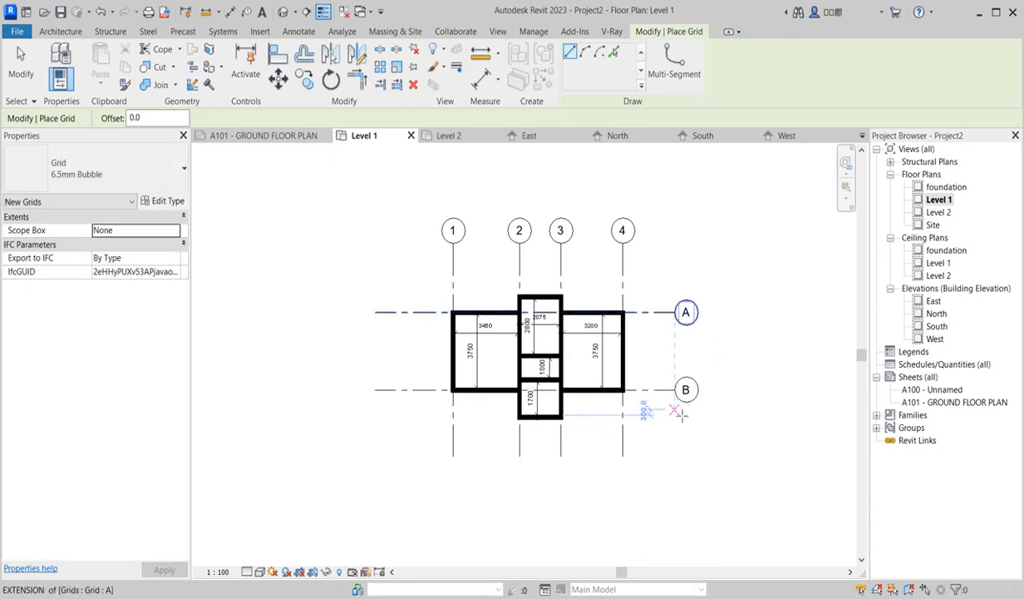
scroll(680, 413, "up", 2)
right_click(644, 268)
left_click(661, 272)
scroll(641, 301, "down", 1)
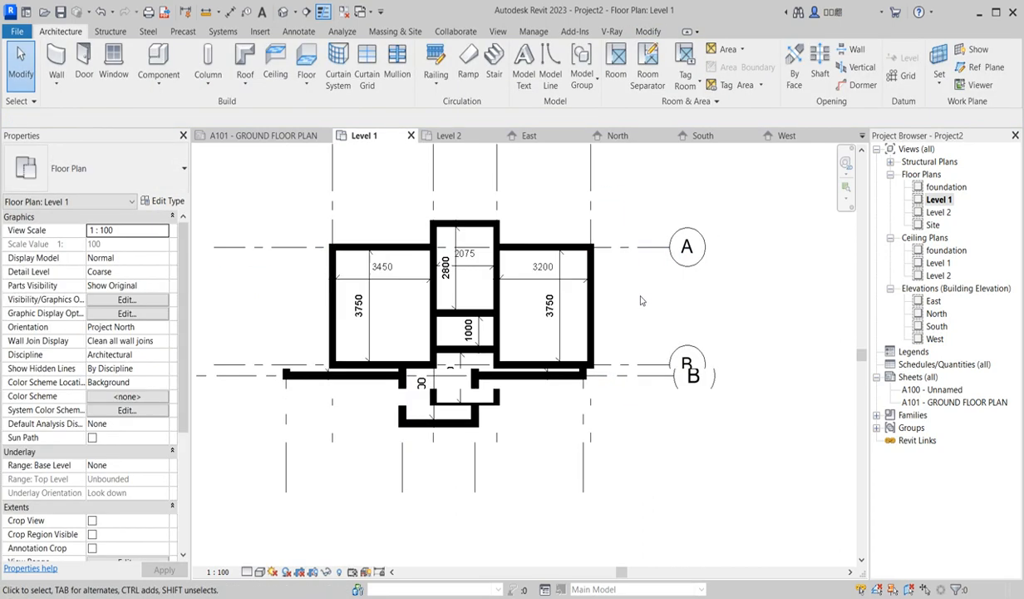
scroll(632, 332, "down", 1)
scroll(533, 304, "up", 3)
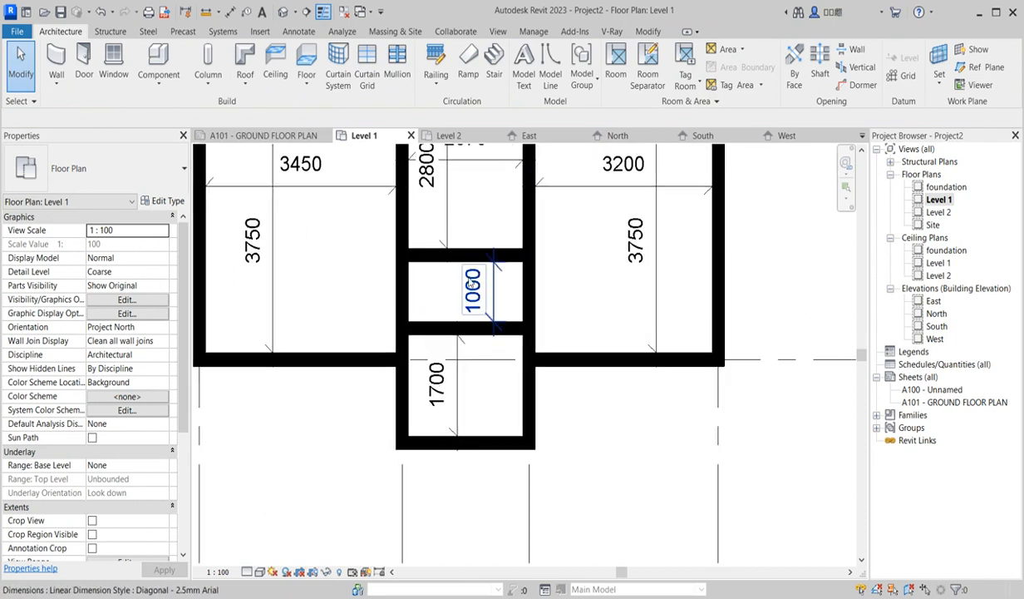
scroll(471, 316, "down", 2)
scroll(467, 359, "up", 2)
scroll(473, 388, "down", 3)
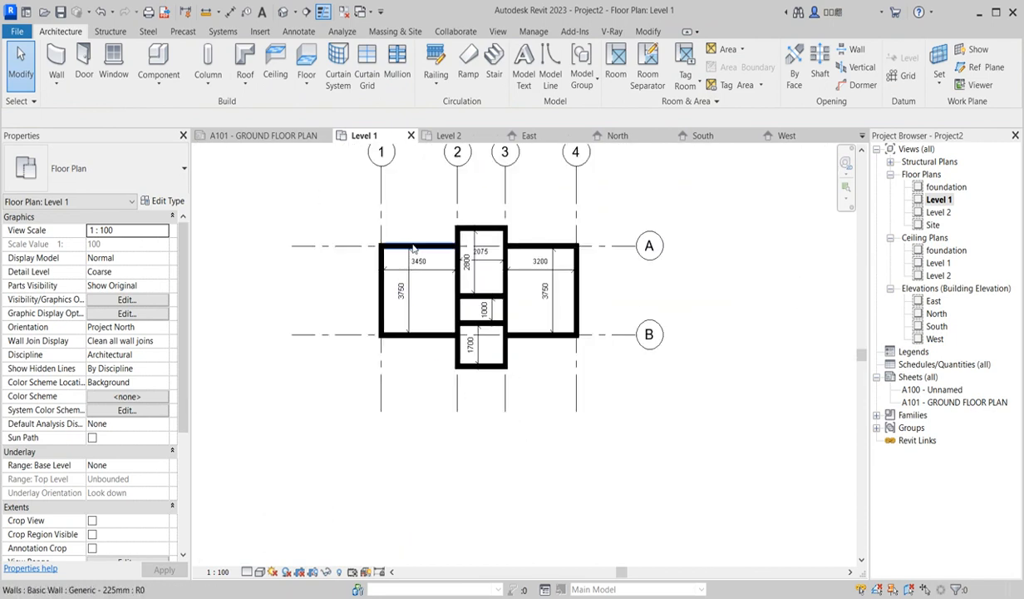
scroll(406, 342, "up", 1)
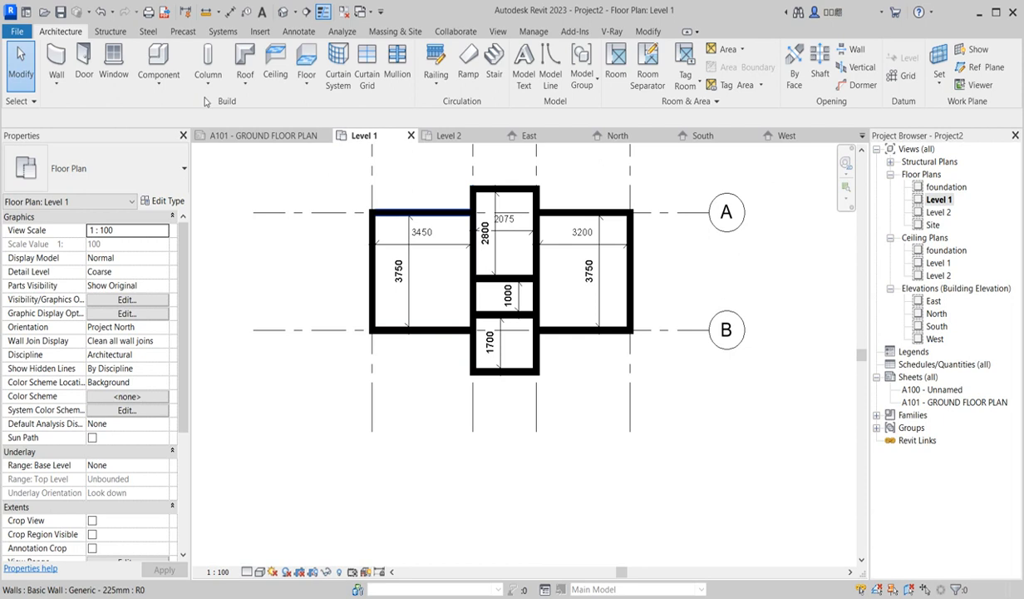
Draw a 225 mm wall 1600 mm left from the middle block's lower left wall, continue up to the left room's lower wall, and end the command
left_click(486, 318)
left_click(528, 74)
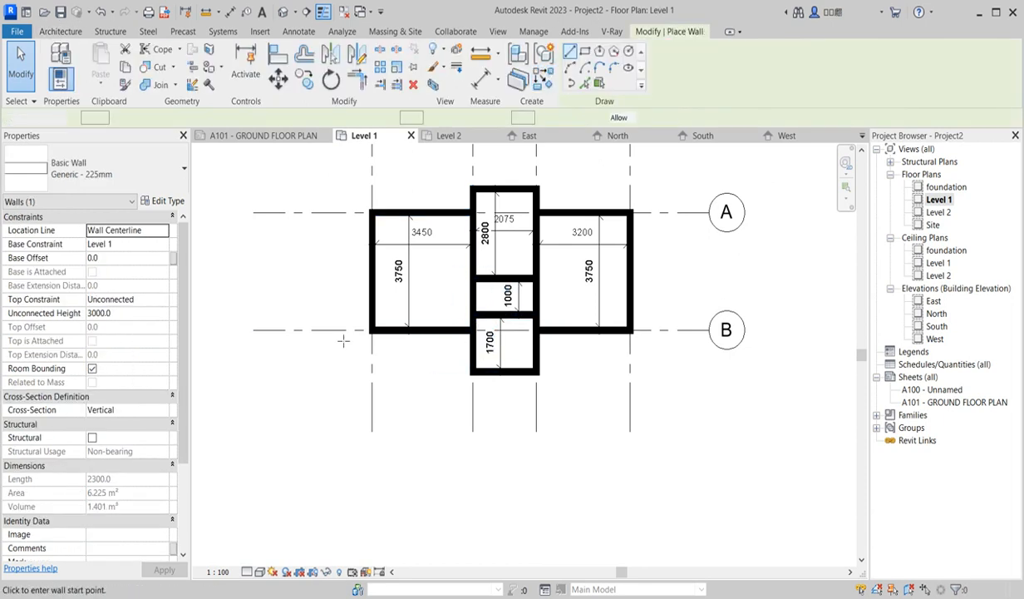
scroll(477, 381, "up", 4)
left_click(475, 351)
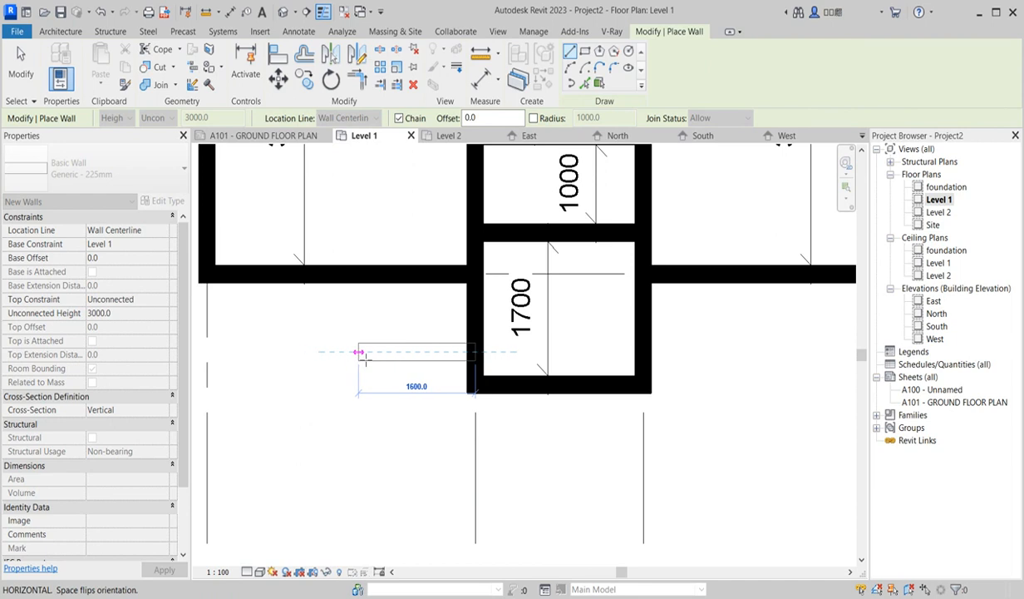
left_click(359, 352)
left_click(359, 276)
scroll(424, 297, "down", 3)
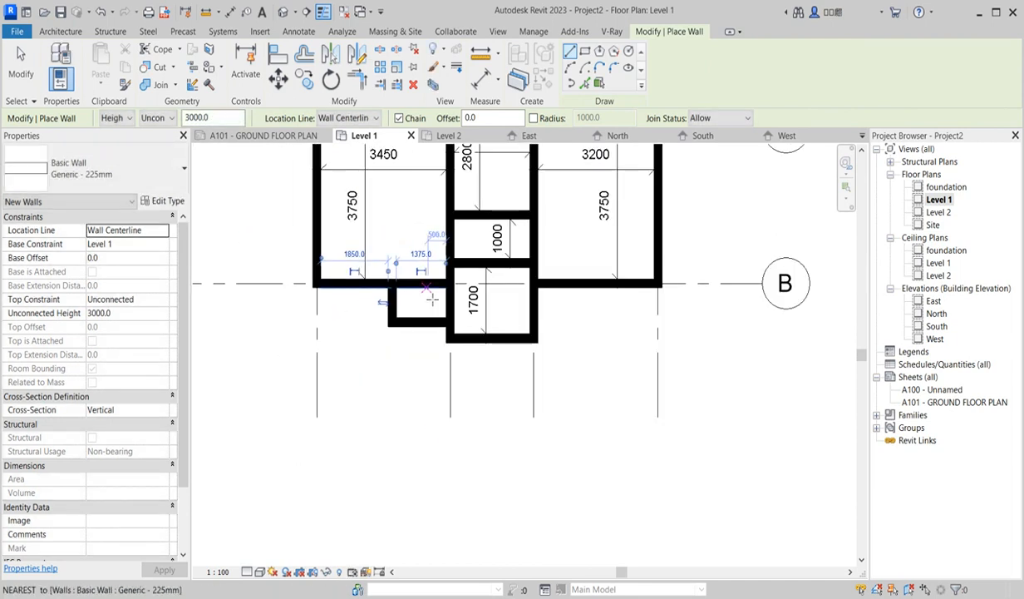
scroll(431, 299, "down", 3)
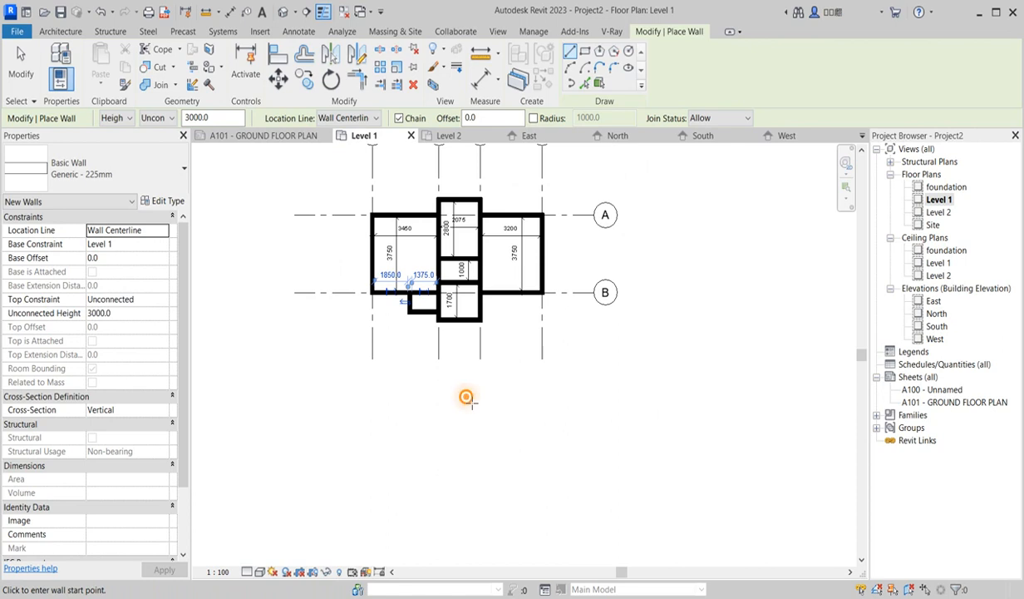
right_click(459, 189)
left_click(482, 197)
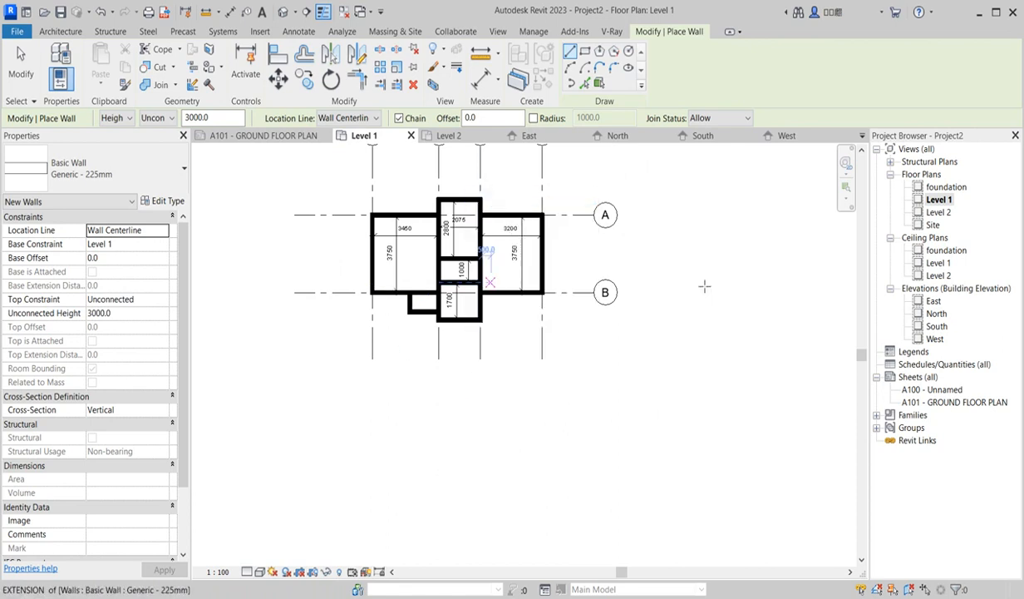
scroll(619, 287, "down", 3)
right_click(601, 332)
left_click(635, 342)
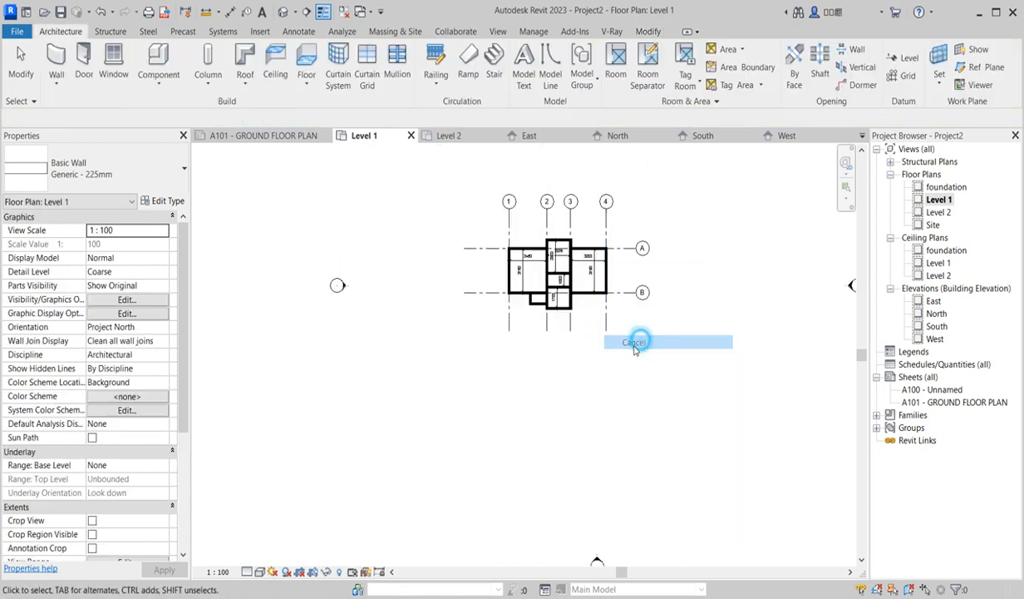
scroll(536, 316, "up", 3)
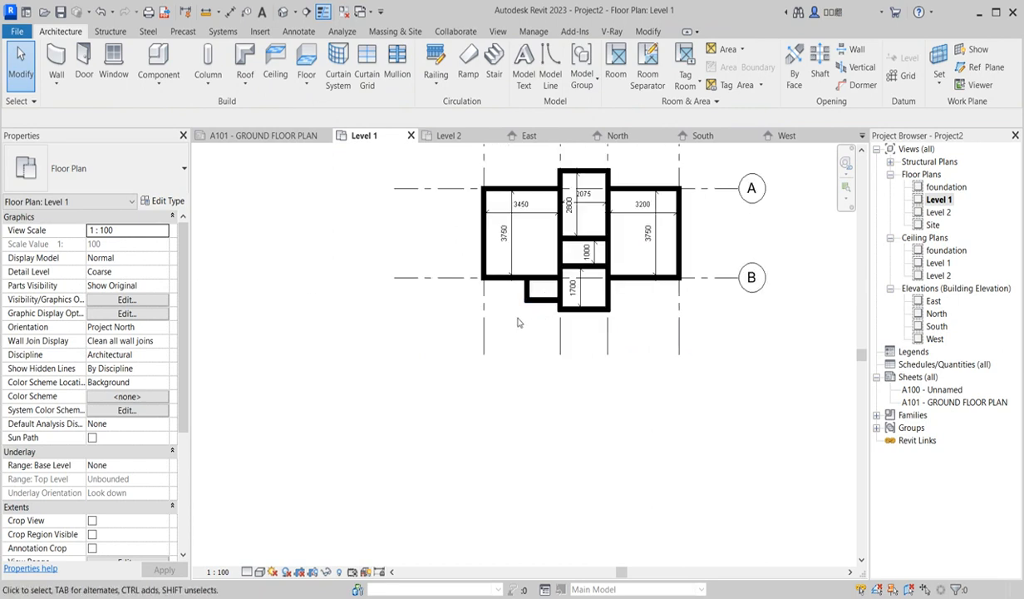
scroll(511, 290, "up", 2)
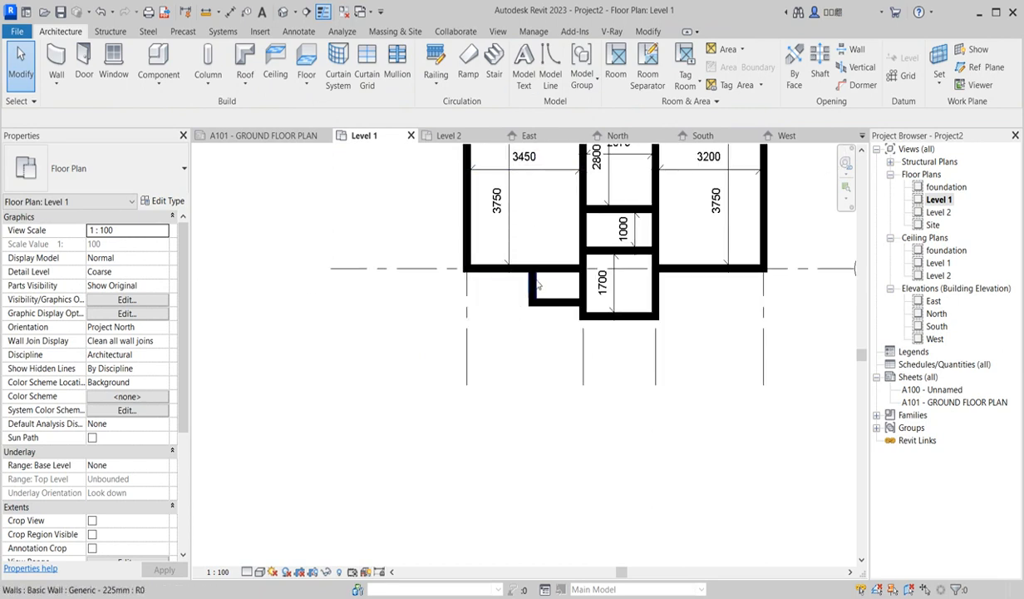
scroll(407, 361, "down", 1)
scroll(407, 361, "down", 2)
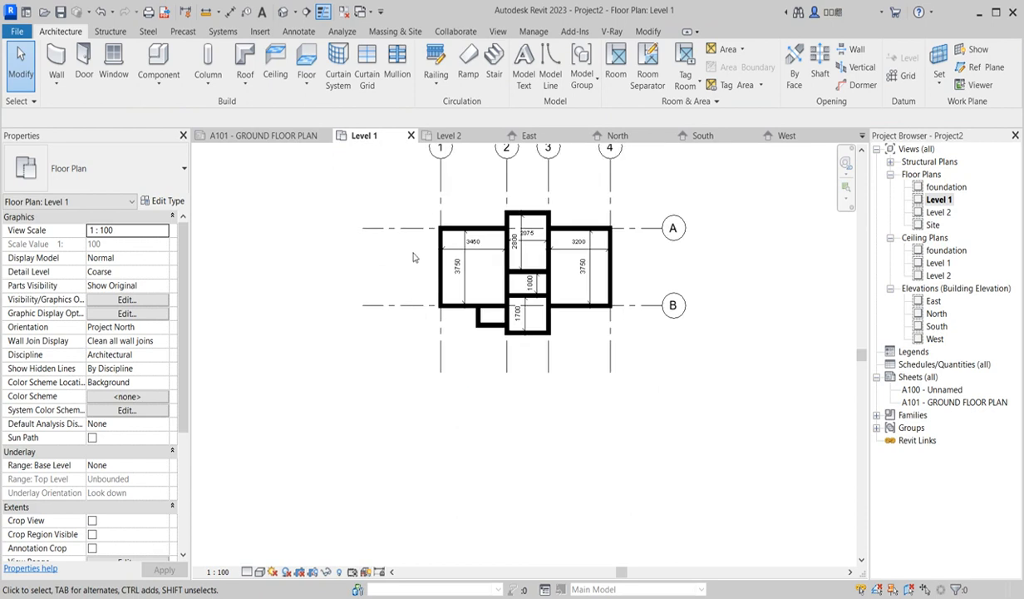
scroll(441, 424, "down", 2)
scroll(461, 378, "up", 2)
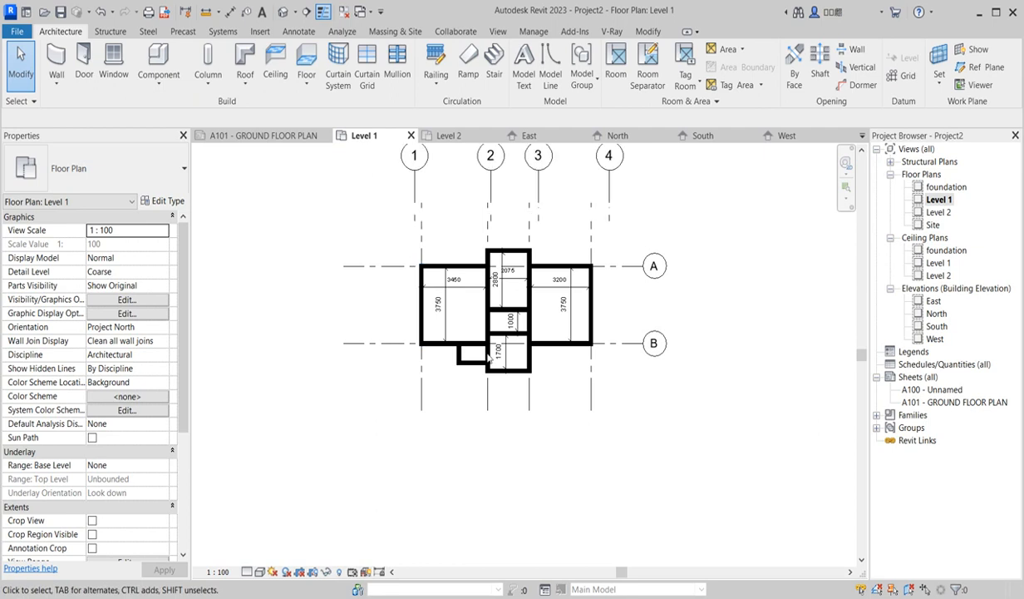
scroll(486, 353, "up", 1)
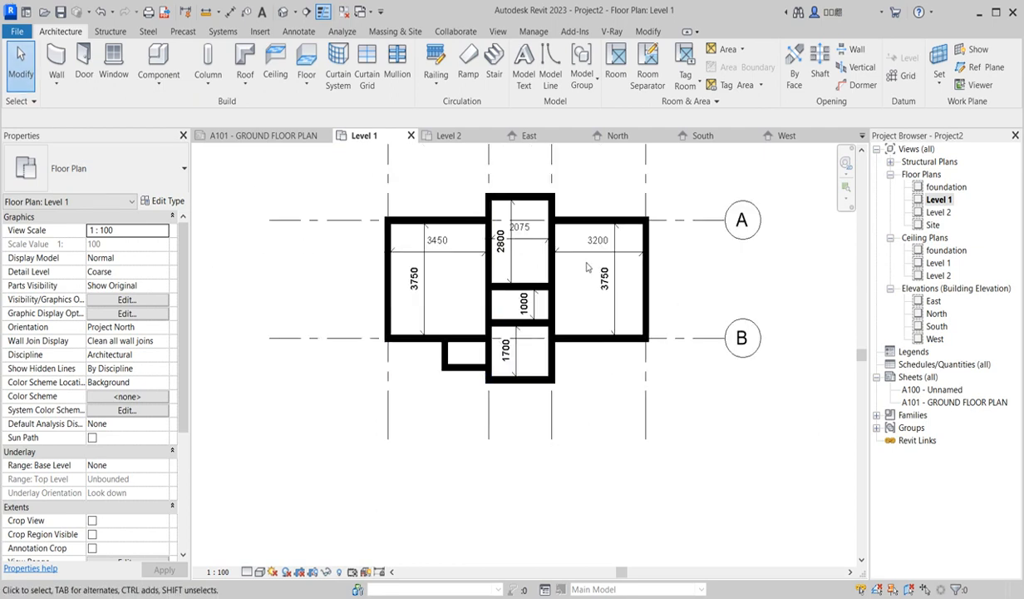
Review the ExtDbl (4) 1810 x 2110mm door type and place it in the left room's lower wall, about 650 mm from the outer wall
left_click(83, 60)
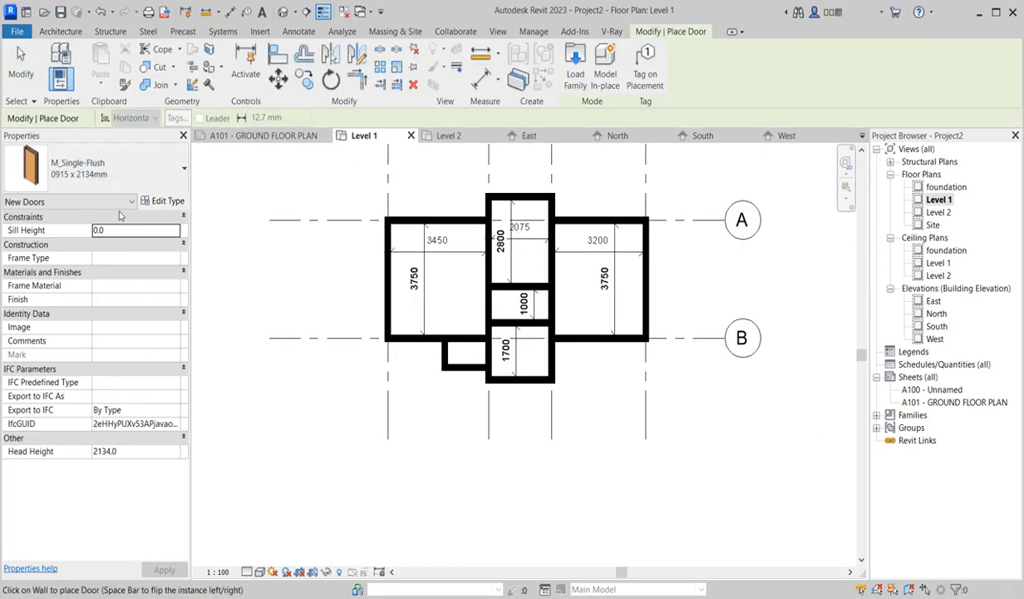
left_click(162, 172)
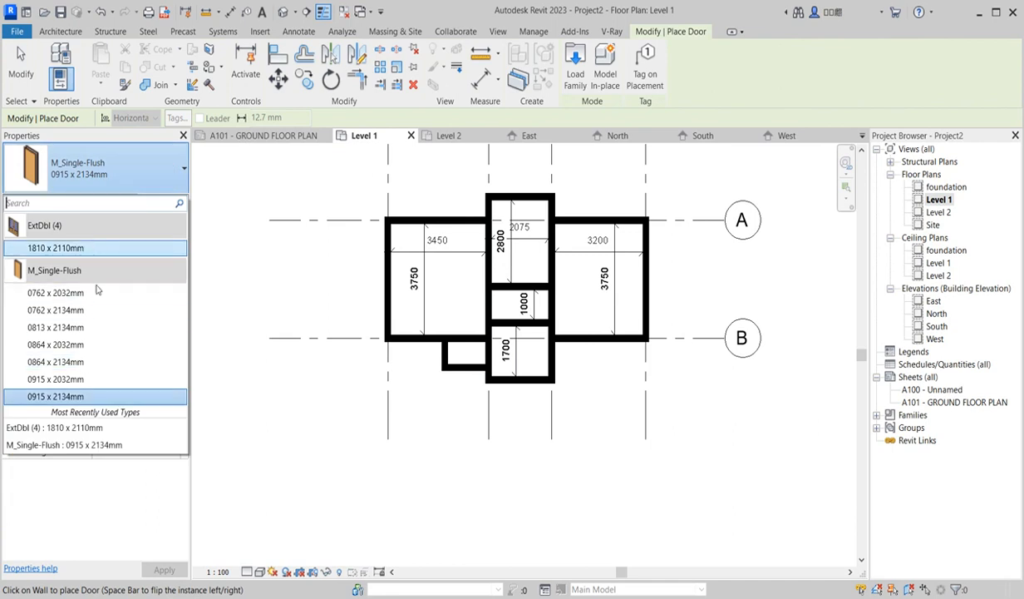
left_click(54, 250)
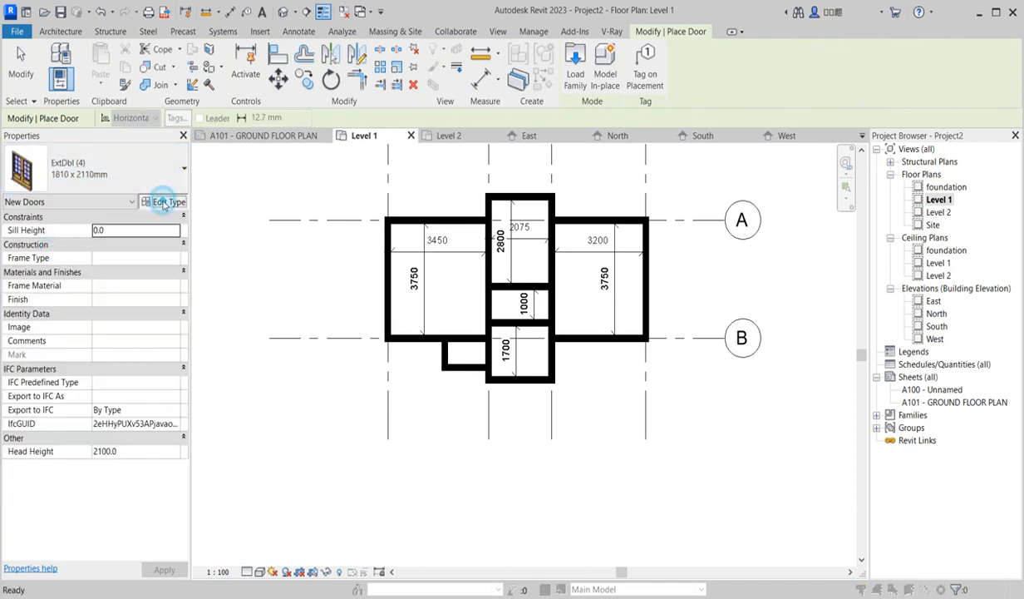
left_click(163, 200)
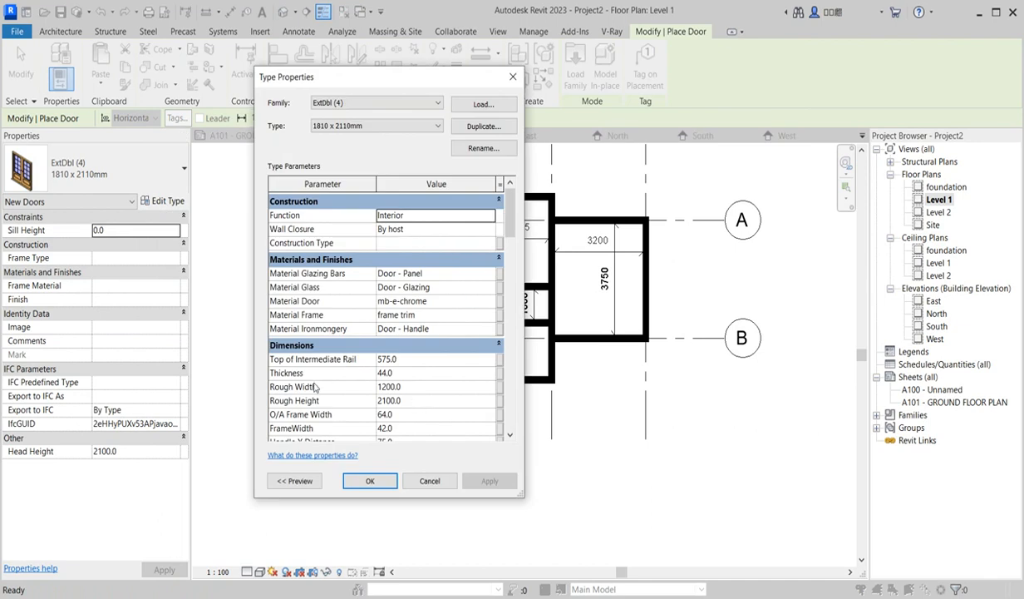
scroll(400, 398, "down", 1)
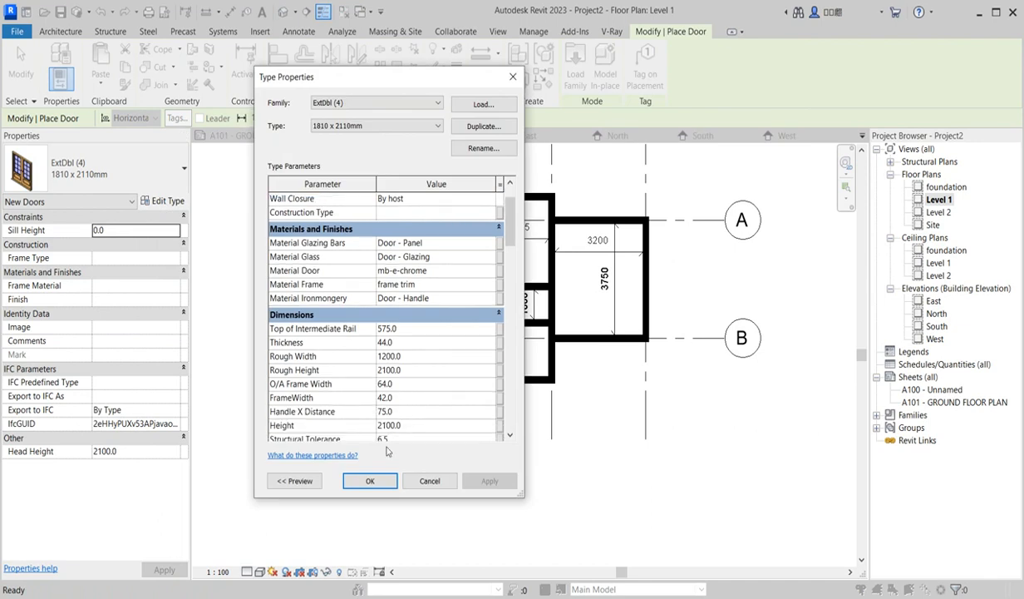
left_click(370, 480)
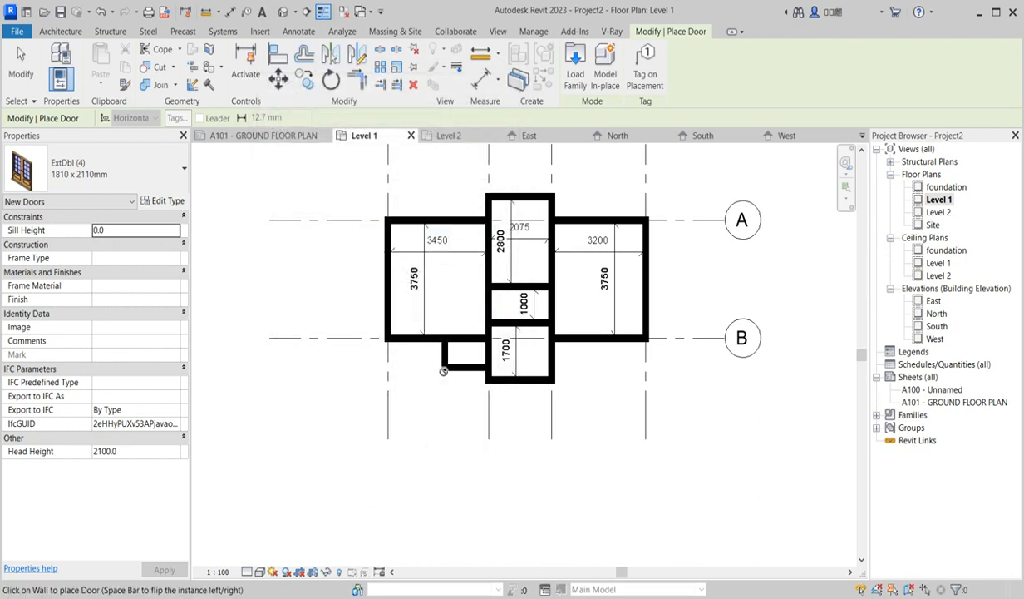
scroll(440, 342, "up", 3)
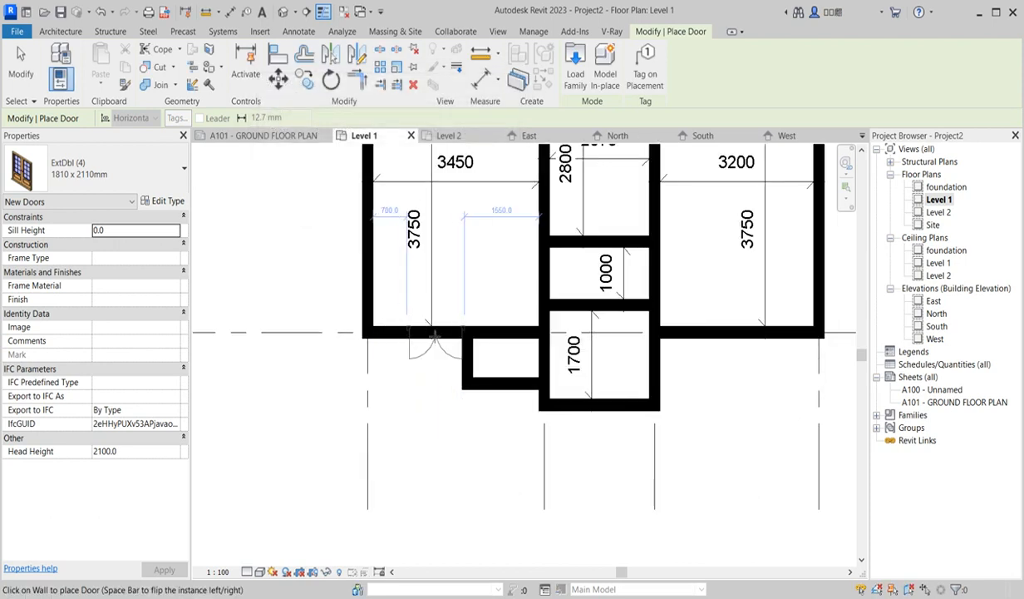
left_click(432, 334)
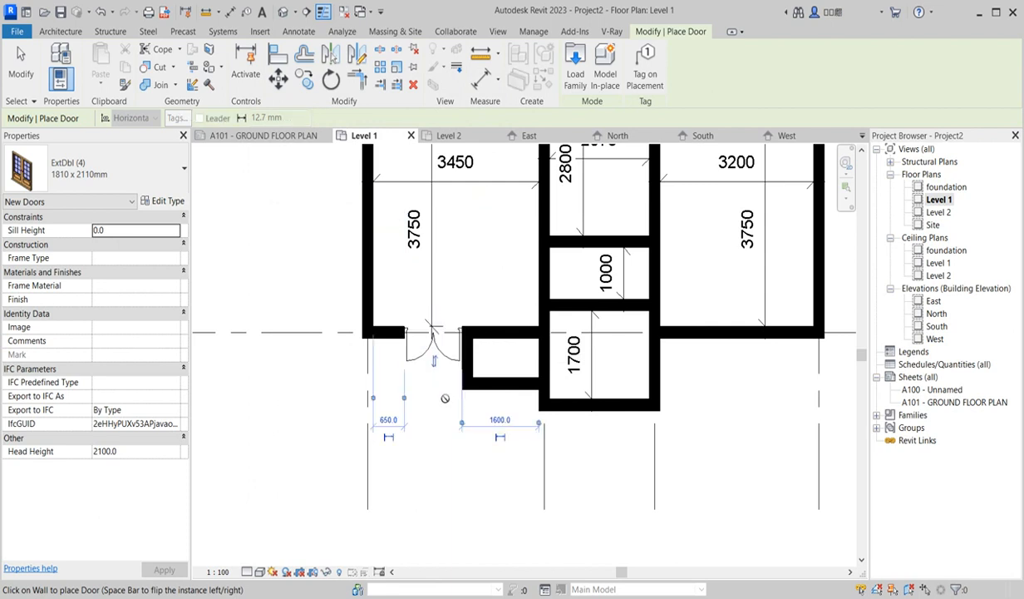
End the door placement and flip the double door in the left room's lower wall so it swings into the room
right_click(447, 275)
left_click(478, 287)
right_click(466, 254)
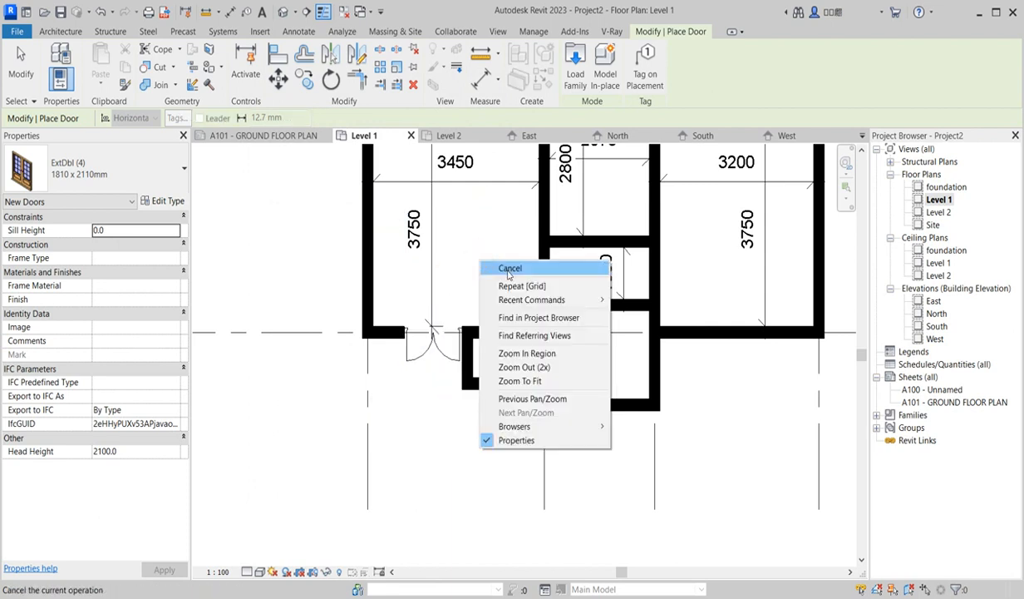
left_click(489, 266)
left_click(430, 349)
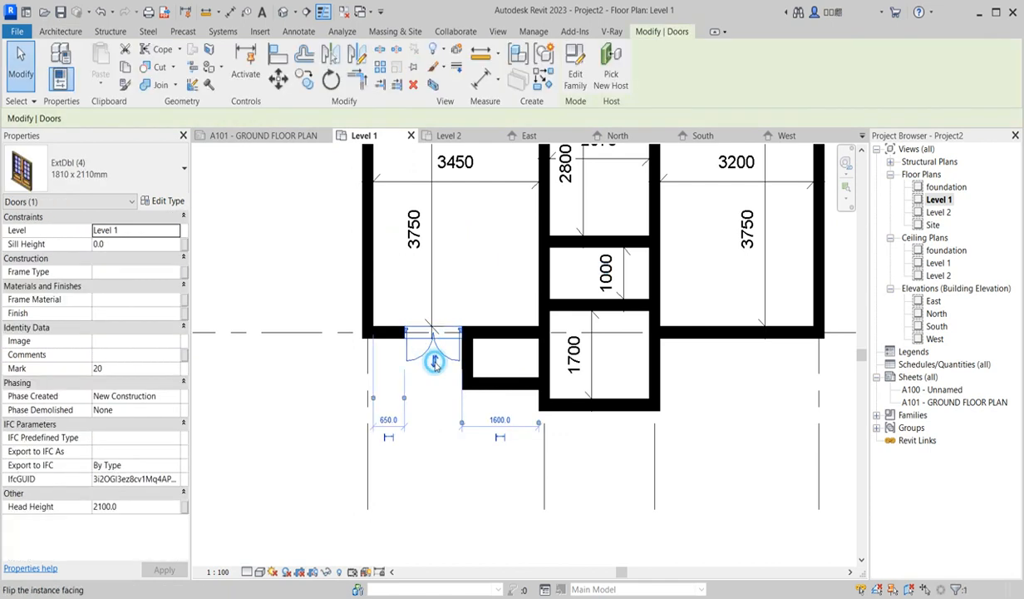
left_click(434, 361)
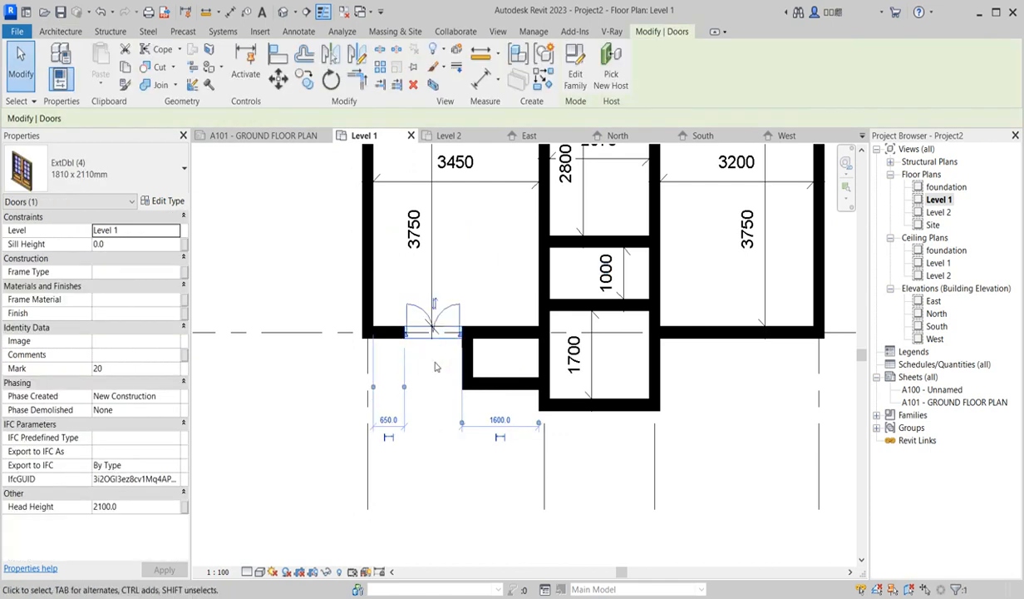
left_click(236, 238)
scroll(315, 420, "down", 3)
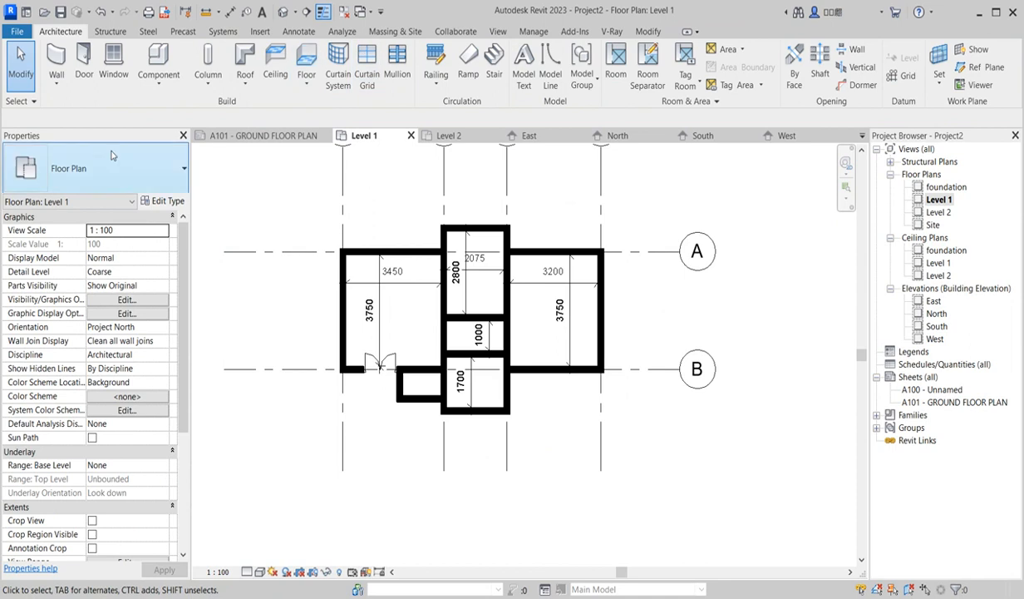
Choose the M_Single-Flush 0915 x 2032mm type for new doors and set its width to 900 and height to 2100
left_click(84, 62)
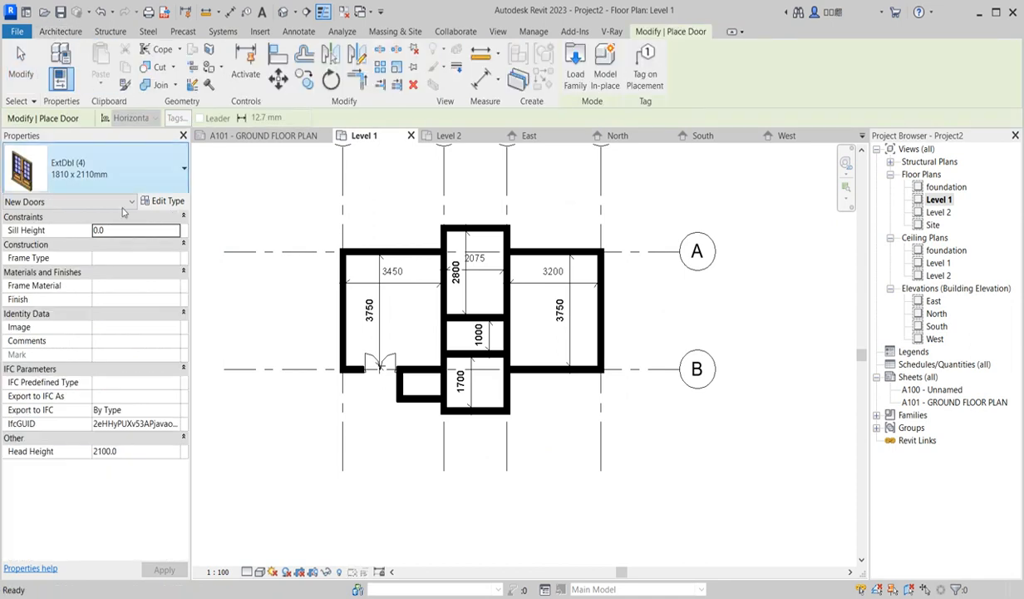
left_click(183, 169)
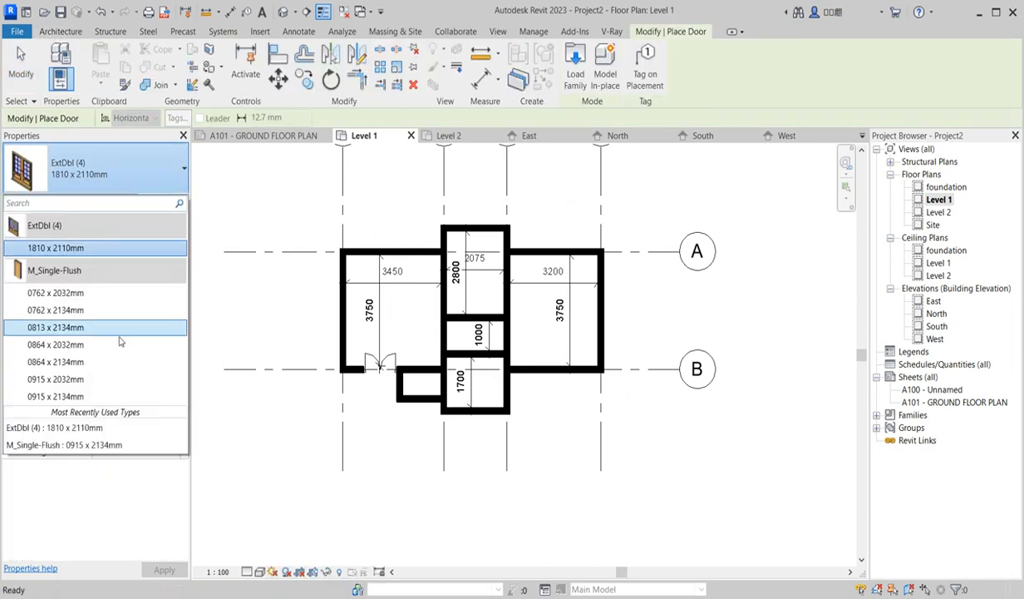
left_click(55, 379)
left_click(173, 203)
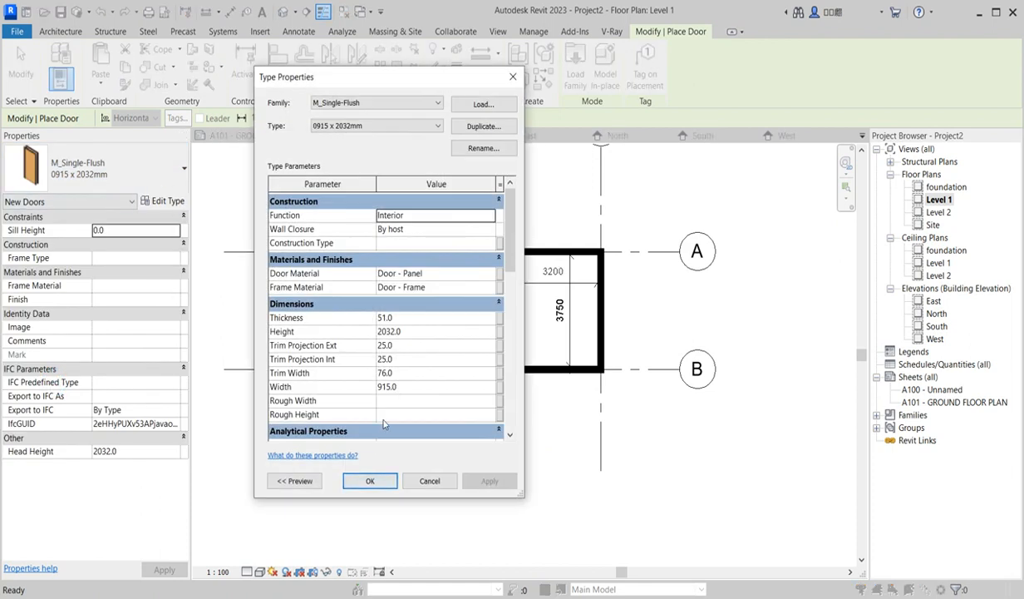
left_click(413, 388)
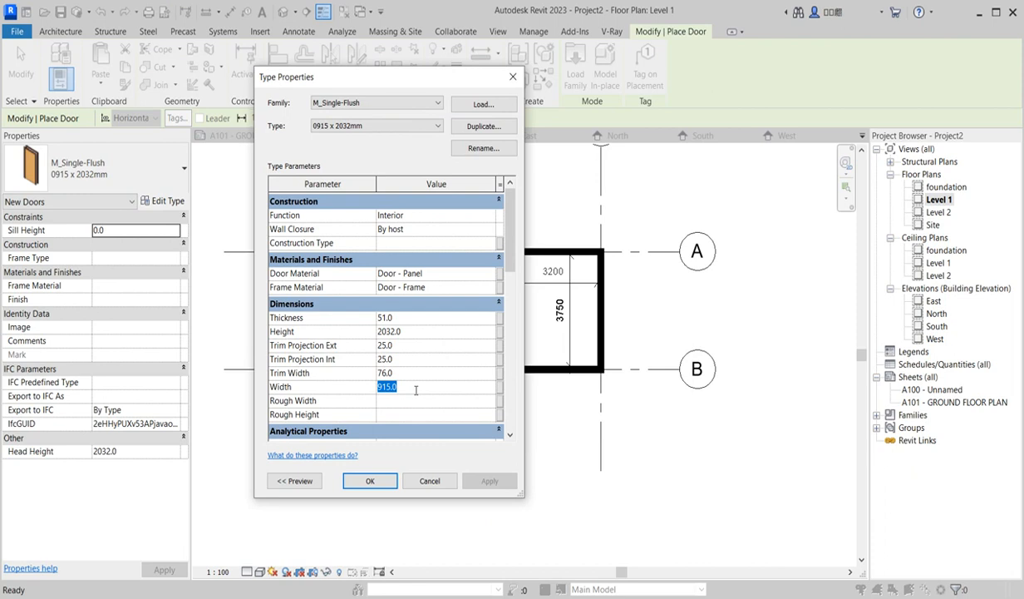
type("900")
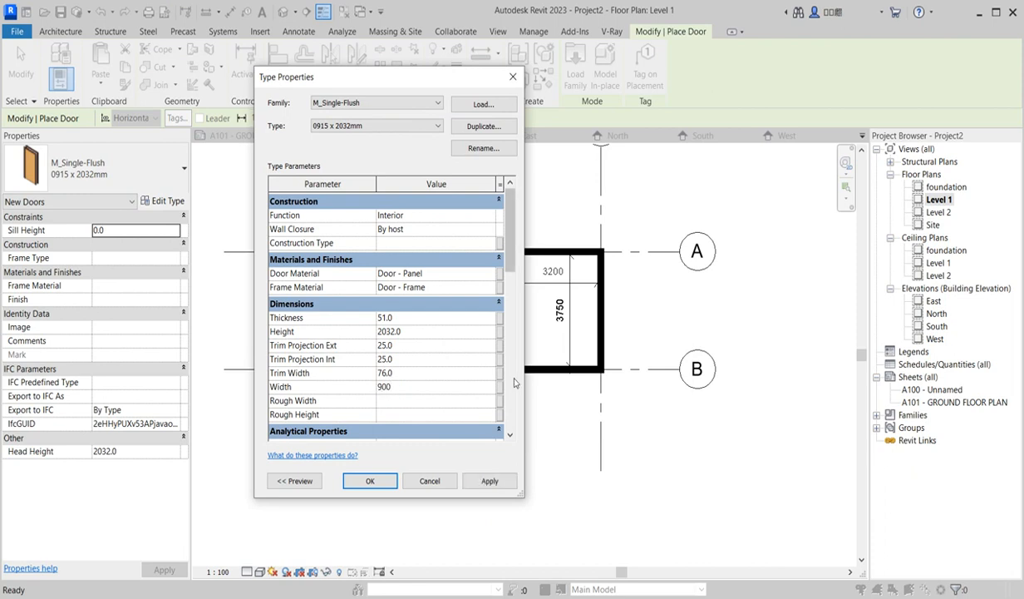
left_click(415, 331)
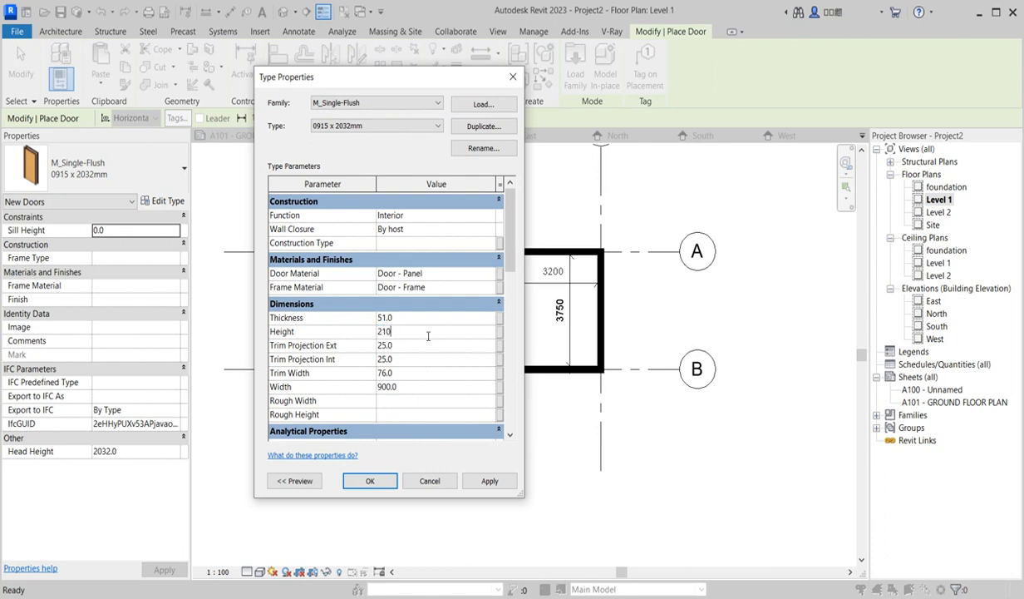
left_click(372, 481)
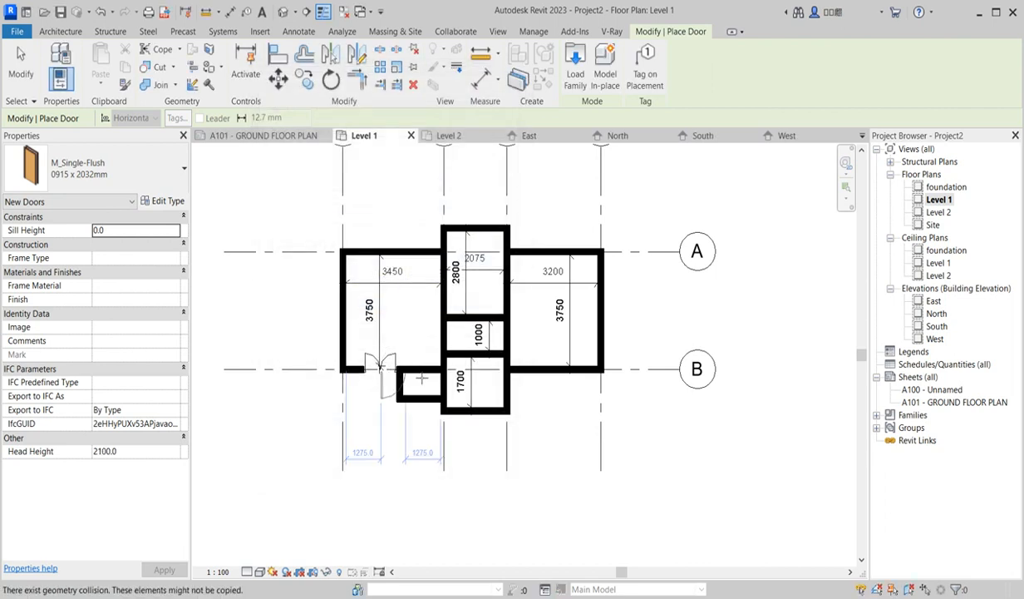
Place single doors in the left and upper walls of the middle block's 1000 mm deep corridor
scroll(455, 340, "up", 2)
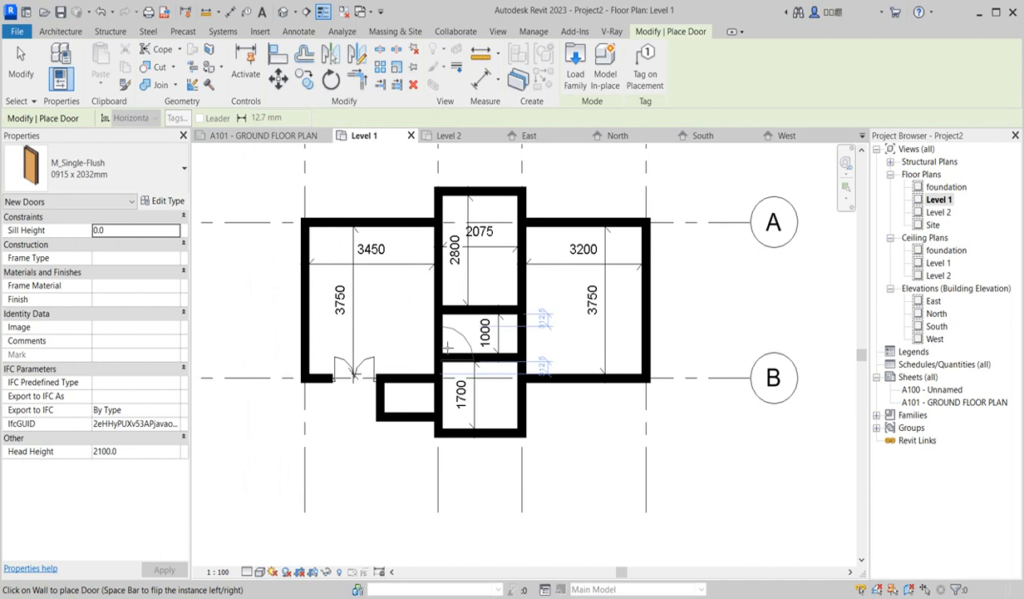
scroll(440, 341, "up", 2)
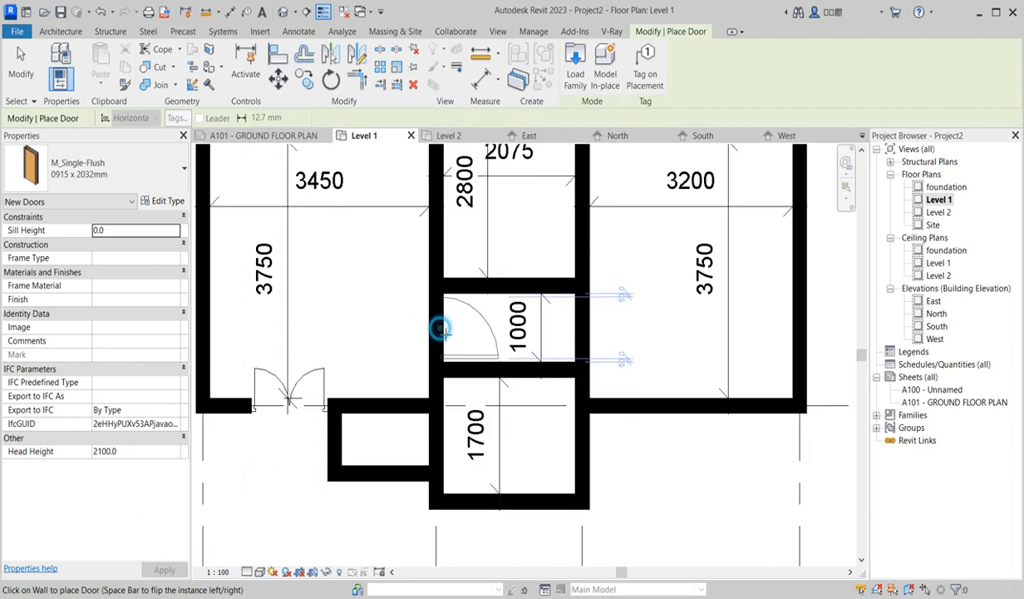
left_click(436, 329)
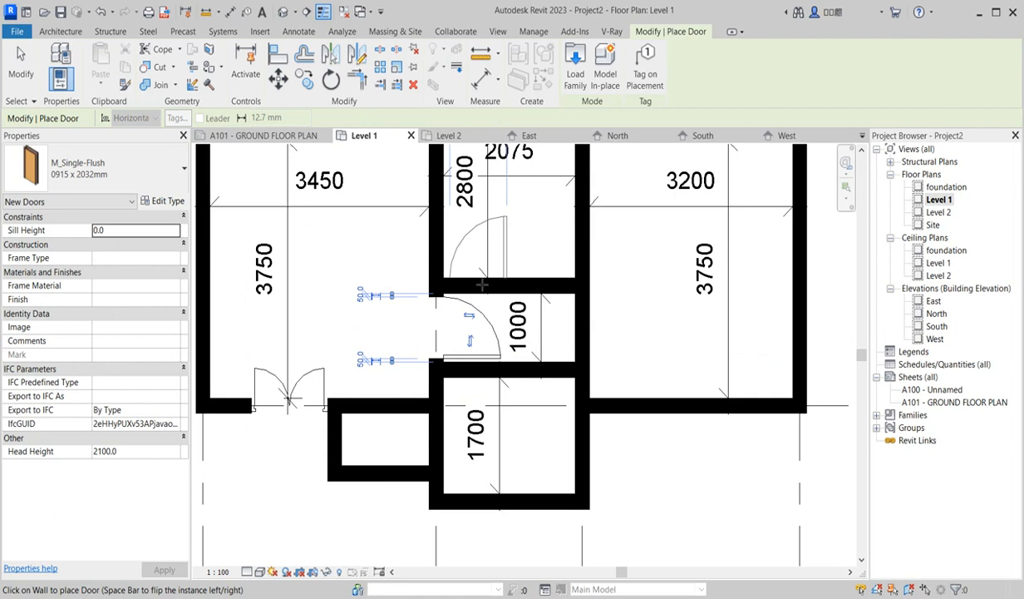
left_click(480, 284)
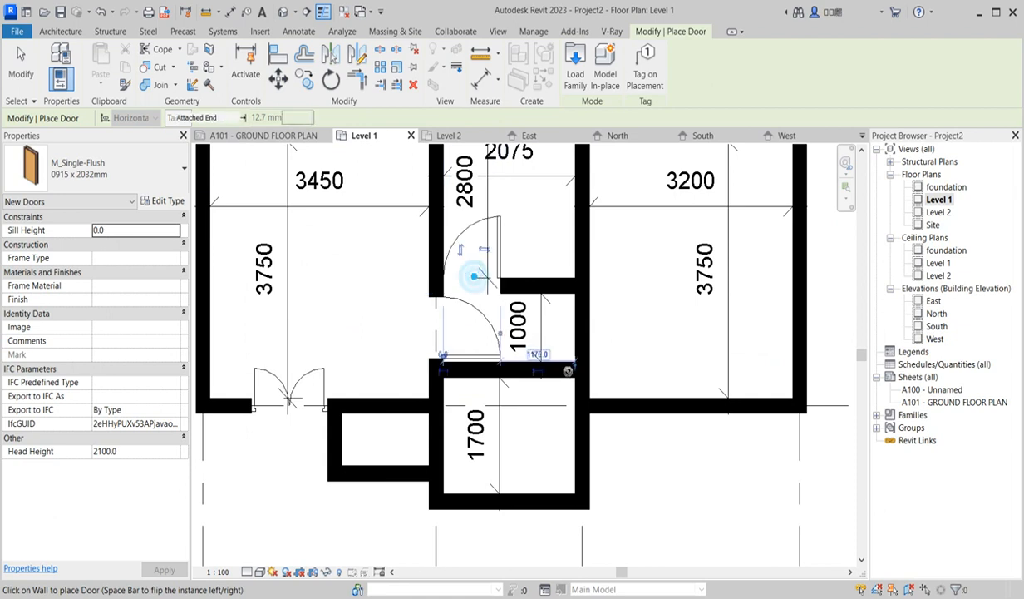
Place a single door in the corridor's right wall, swinging into the right room
scroll(533, 388, "up", 2)
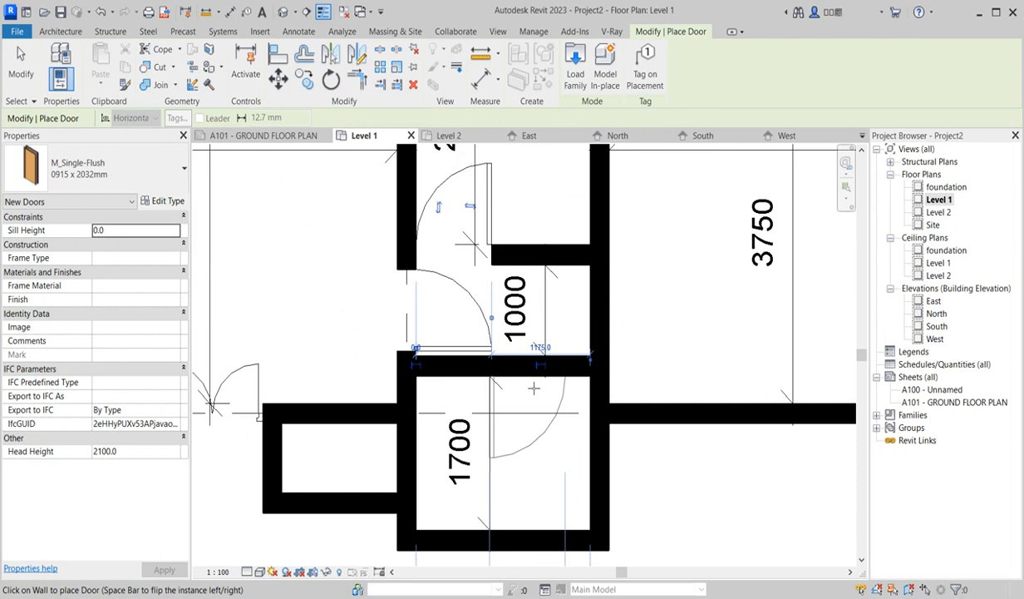
scroll(534, 387, "down", 2)
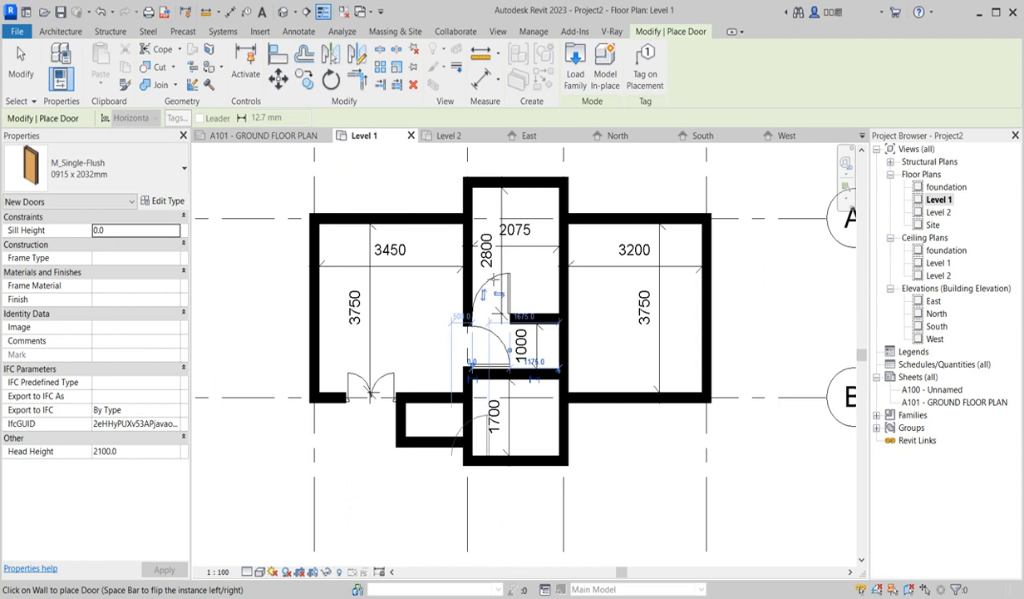
scroll(524, 415, "up", 2)
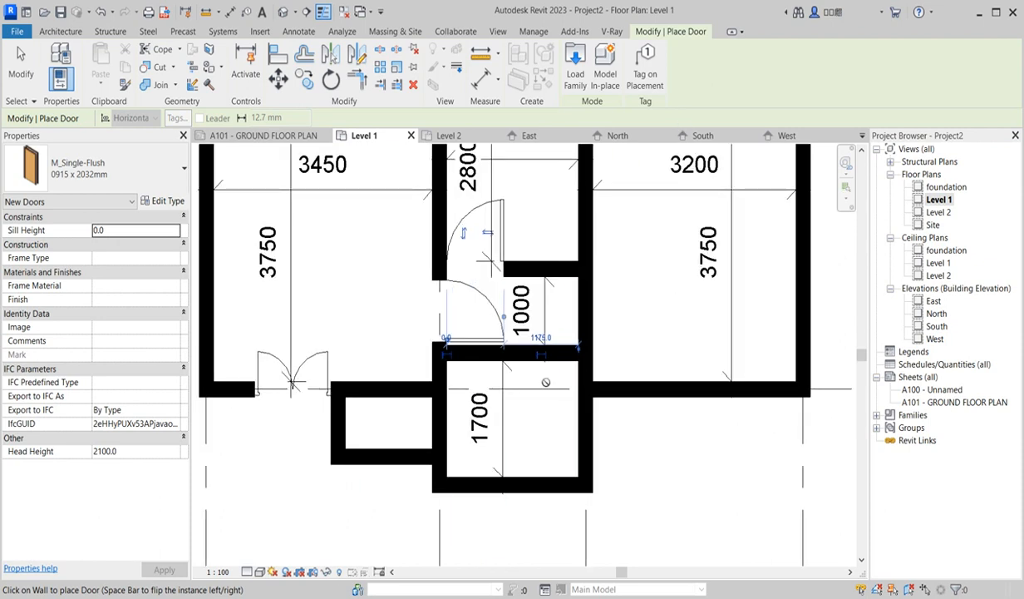
scroll(573, 357, "down", 2)
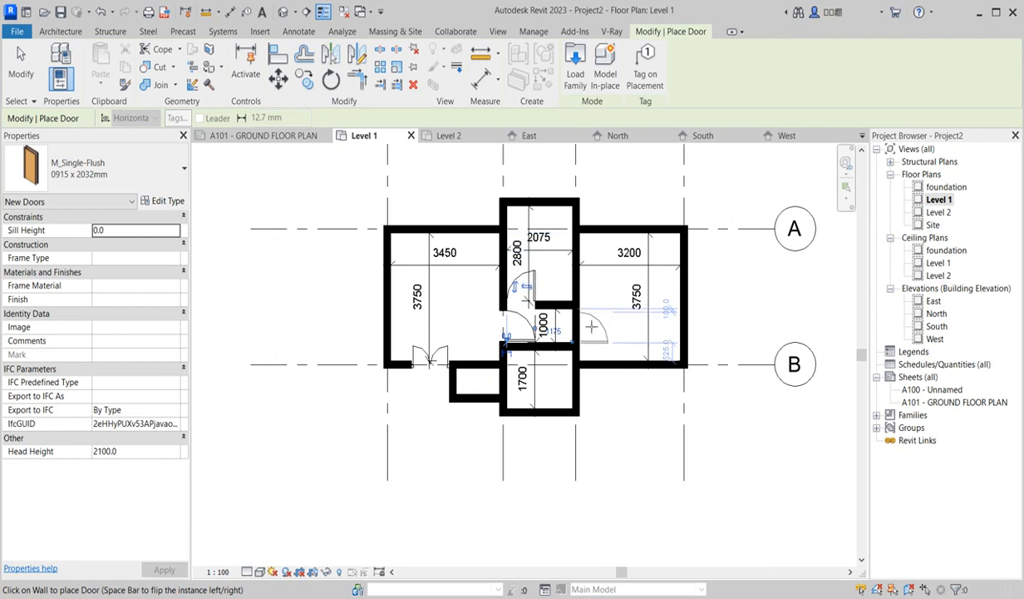
left_click(591, 327)
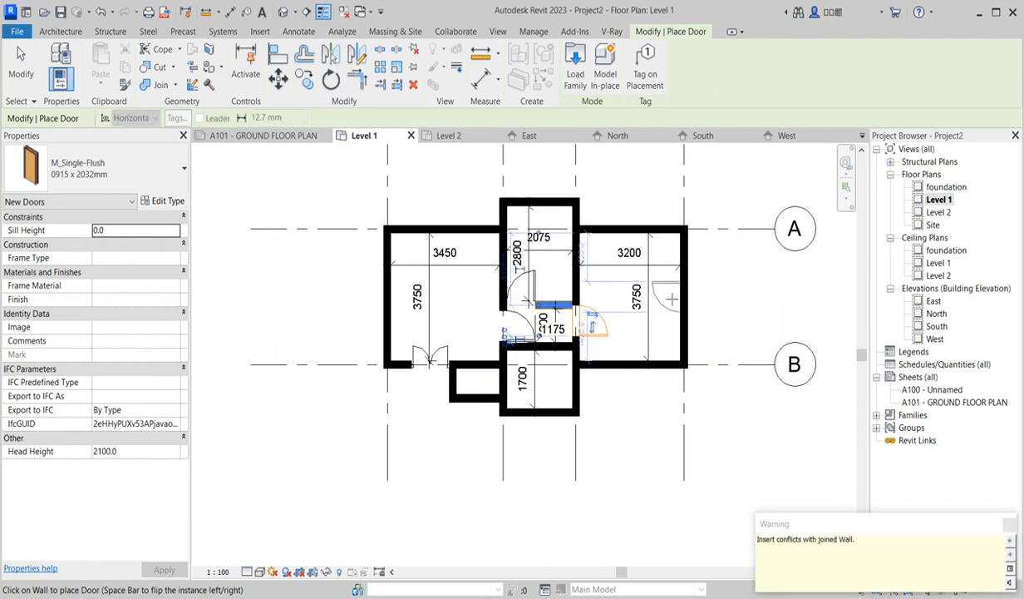
Place single doors in the upper walls of the small annex and the middle block's lower room, and end the Door command
scroll(457, 425, "up", 1)
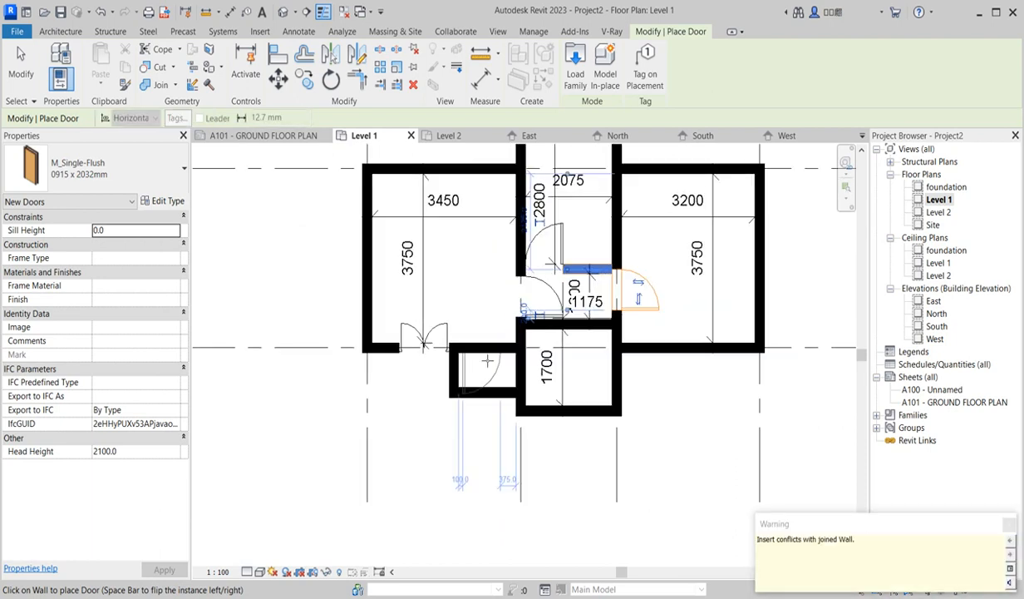
left_click(487, 357)
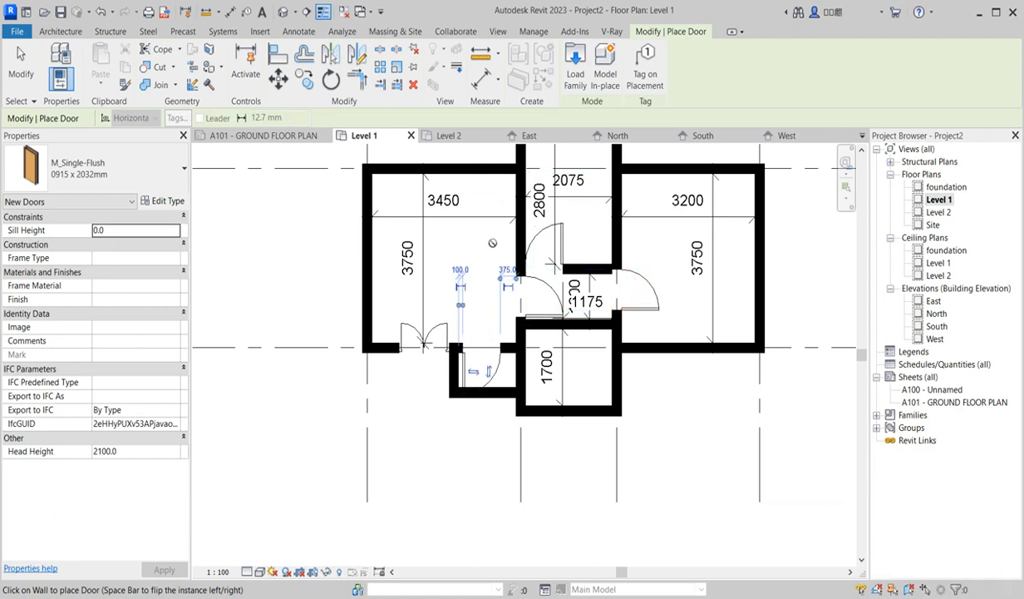
scroll(599, 336, "up", 1)
left_click(592, 326)
key("Escape")
key("Escape")
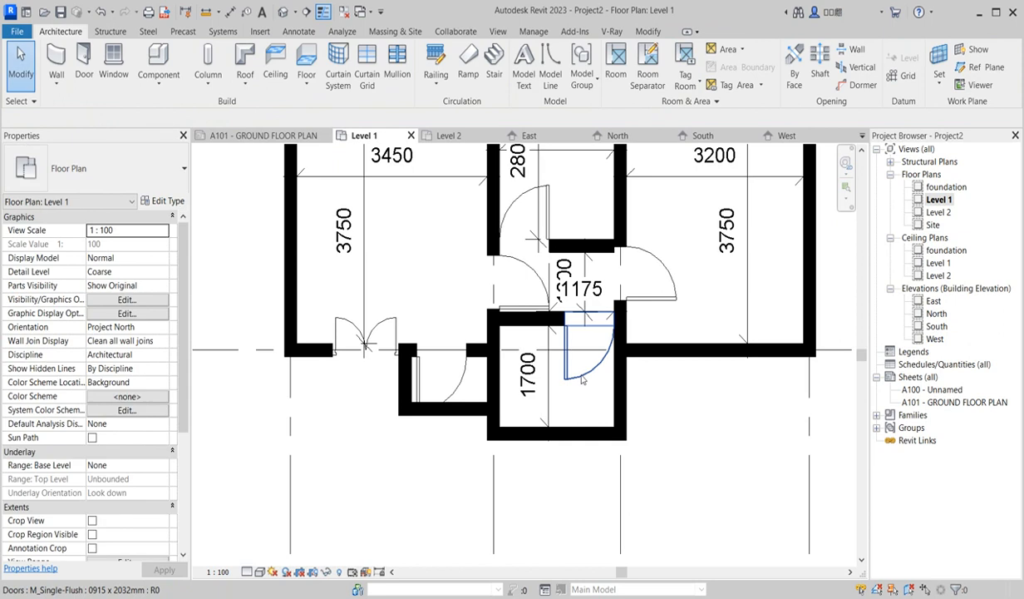
Duplicate the type of the small annex and lower middle room doors as "toilet" and set its width to 750
left_click(581, 379)
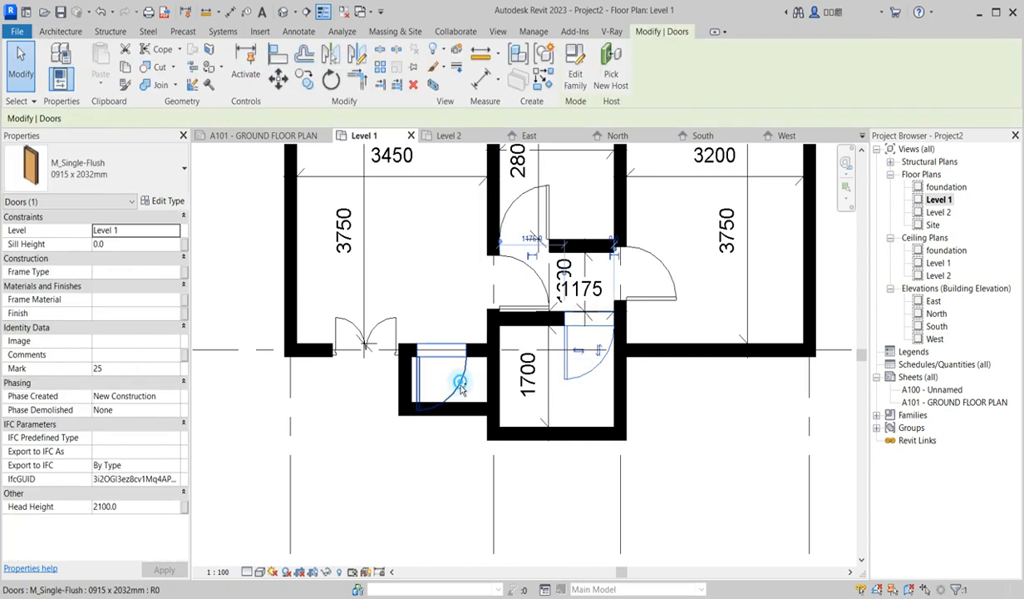
left_click(457, 382, "ctrl")
scroll(363, 399, "down", 2)
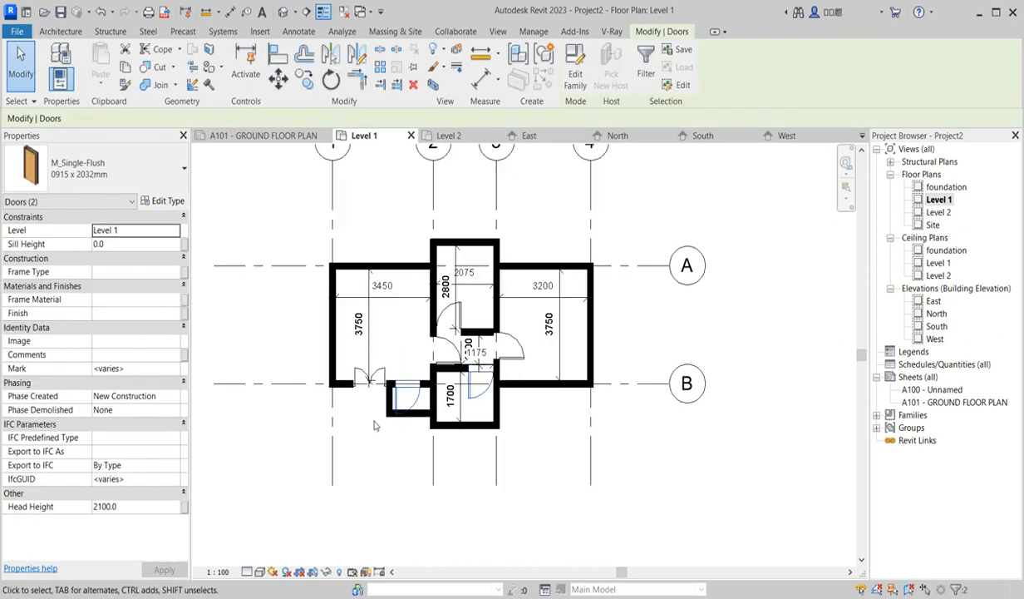
left_click(158, 201)
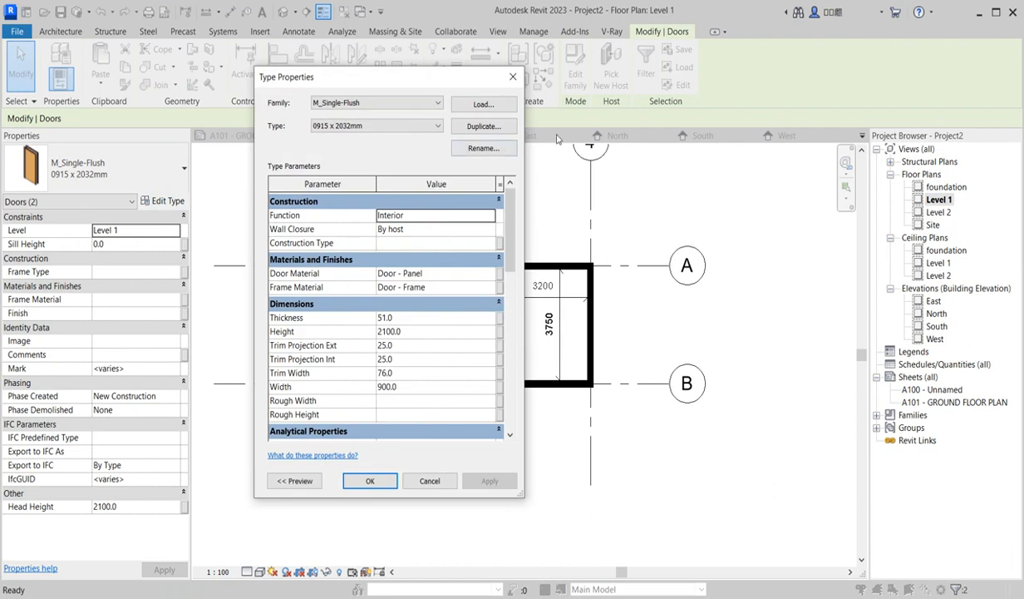
left_click(484, 127)
type("toilet")
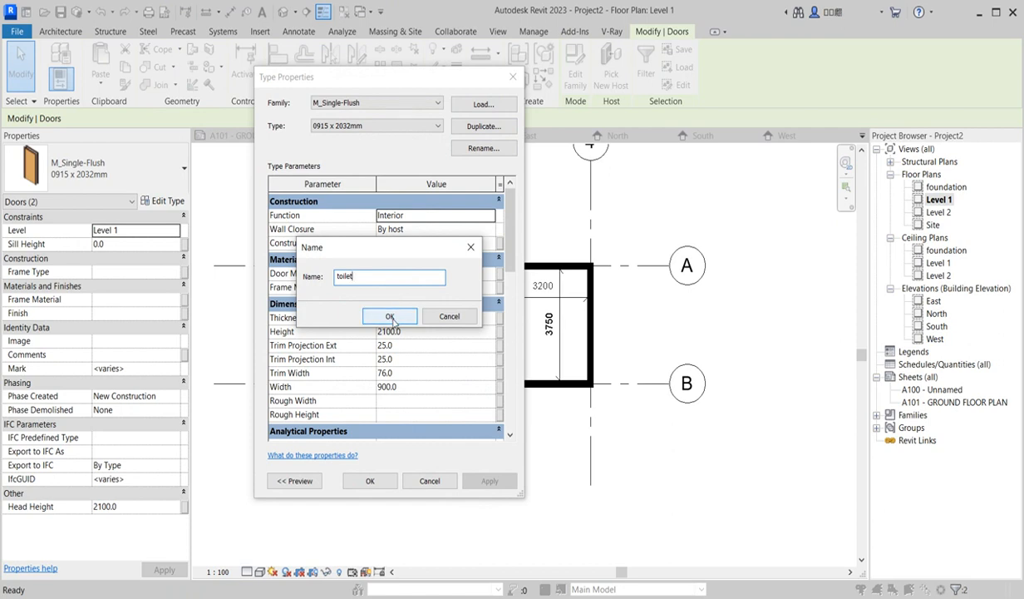
left_click(389, 317)
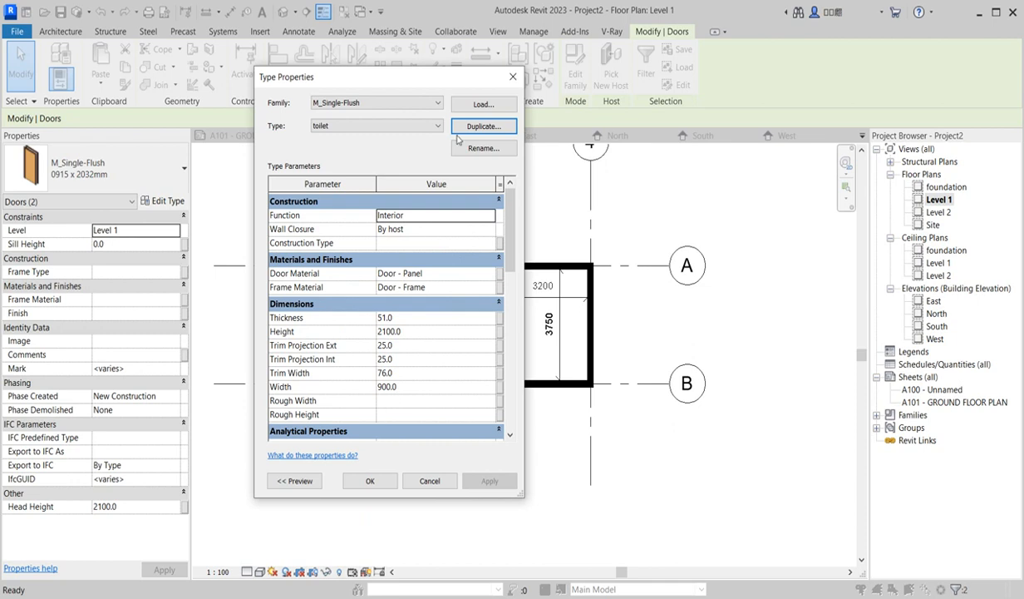
left_click(411, 387)
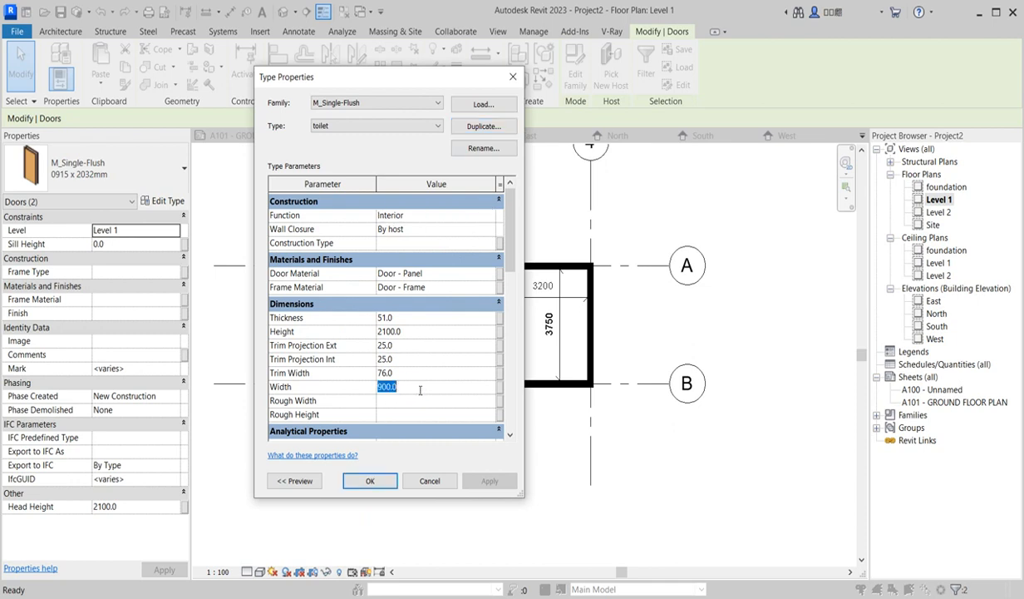
type("750")
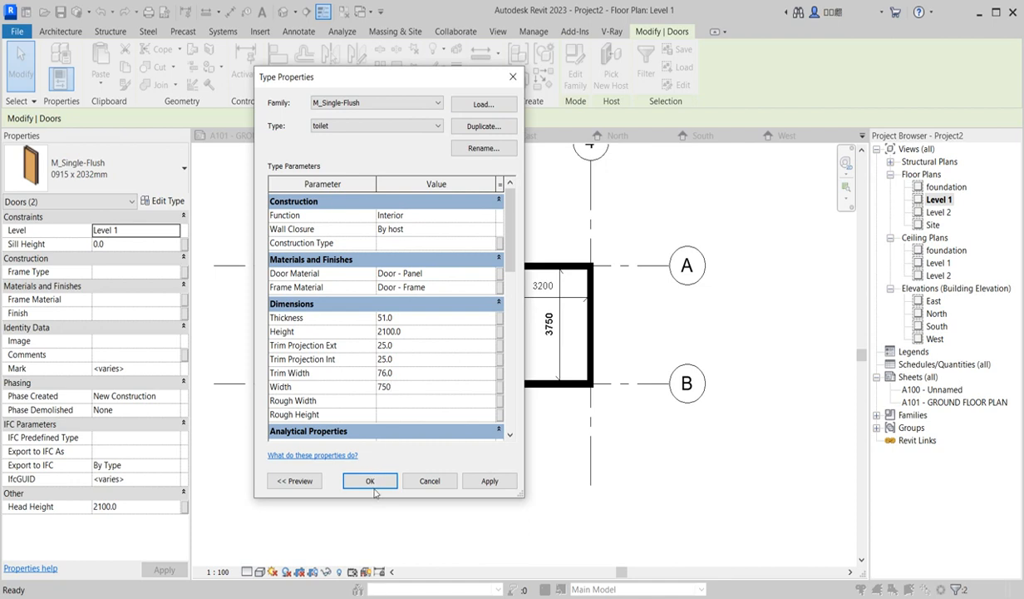
left_click(371, 481)
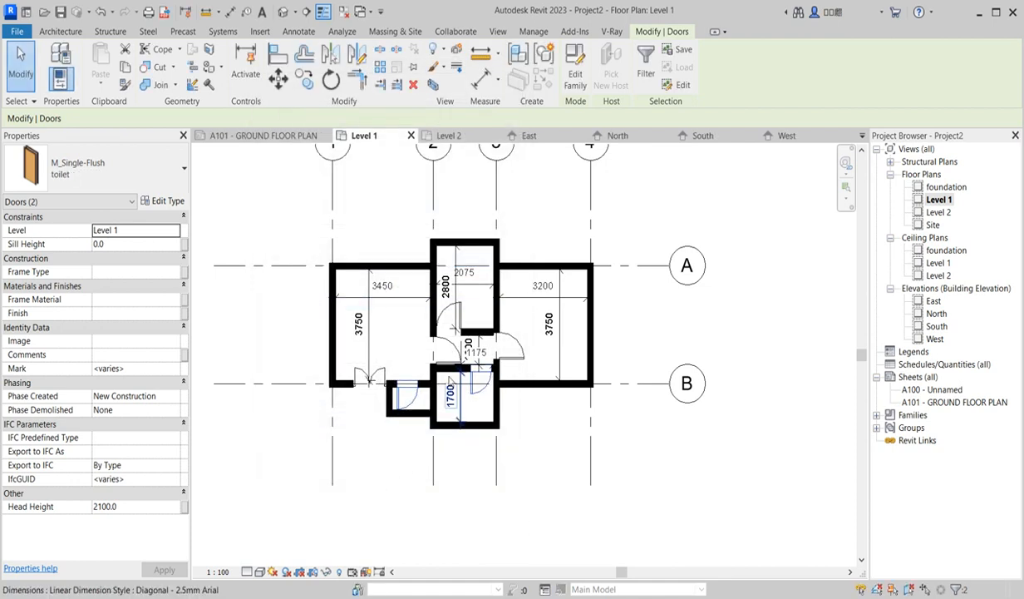
Flip the hand of the toilet door in the middle block's lower room so it hinges on the right side
scroll(433, 383, "up", 2)
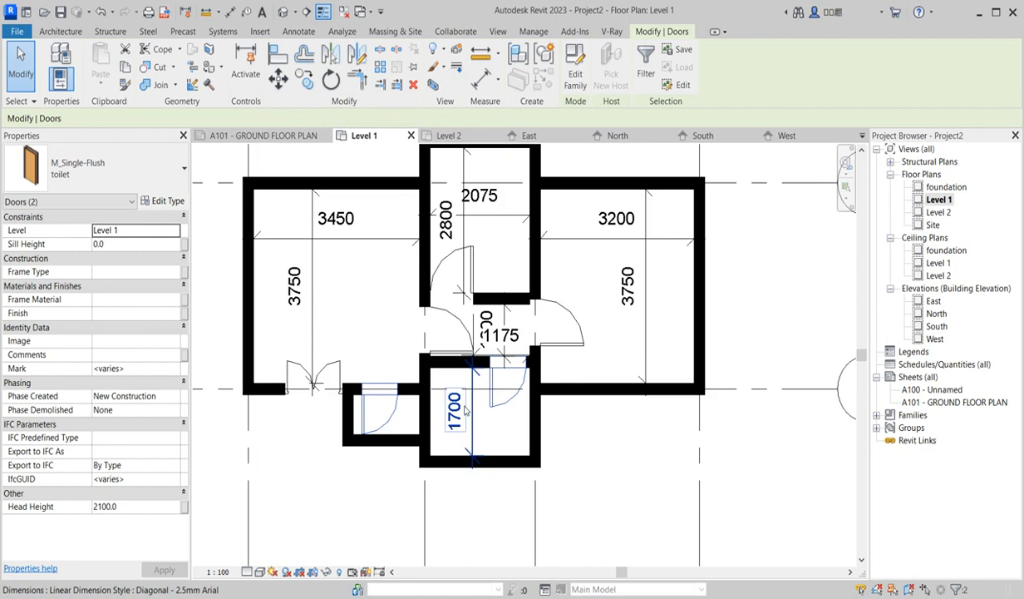
left_click(470, 460)
left_click(499, 384)
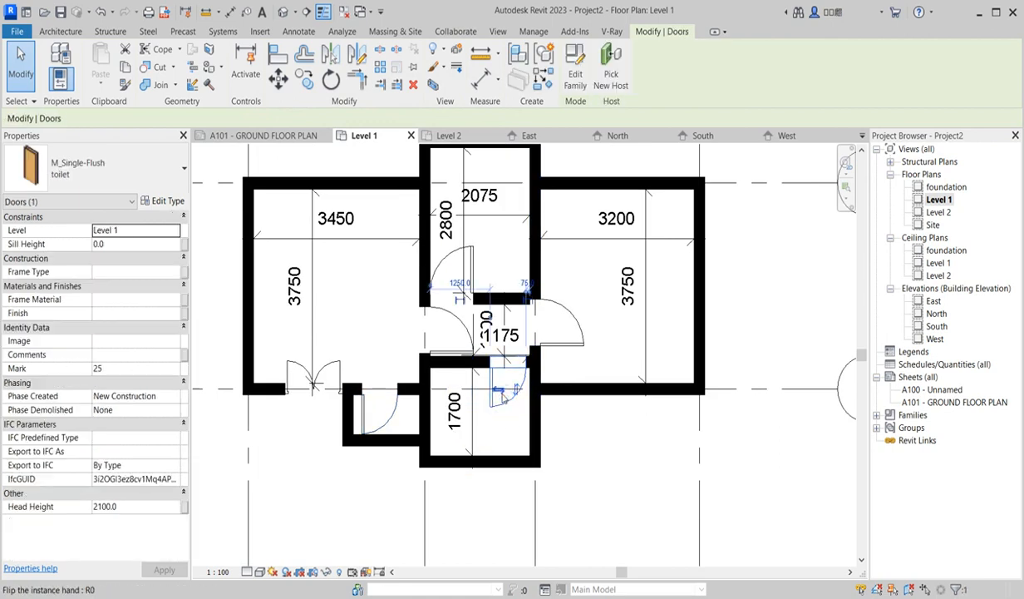
Flip the hand of the toilet door in the small annex so it hinges on the right side
left_click(376, 408)
left_click(277, 54)
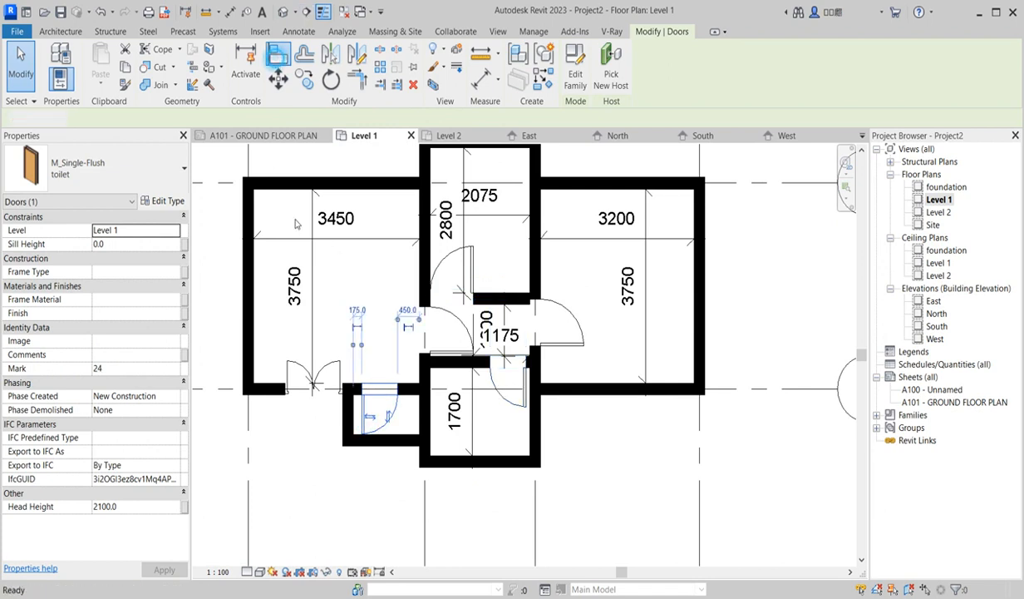
scroll(407, 422, "up", 2)
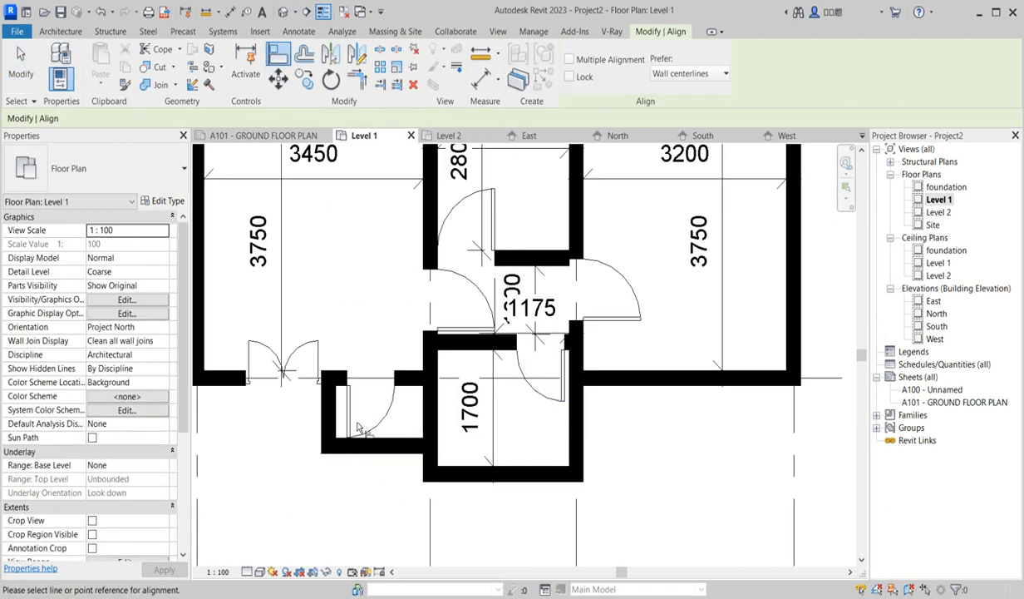
right_click(374, 237)
left_click(397, 244)
right_click(380, 253)
left_click(404, 260)
left_click(372, 388)
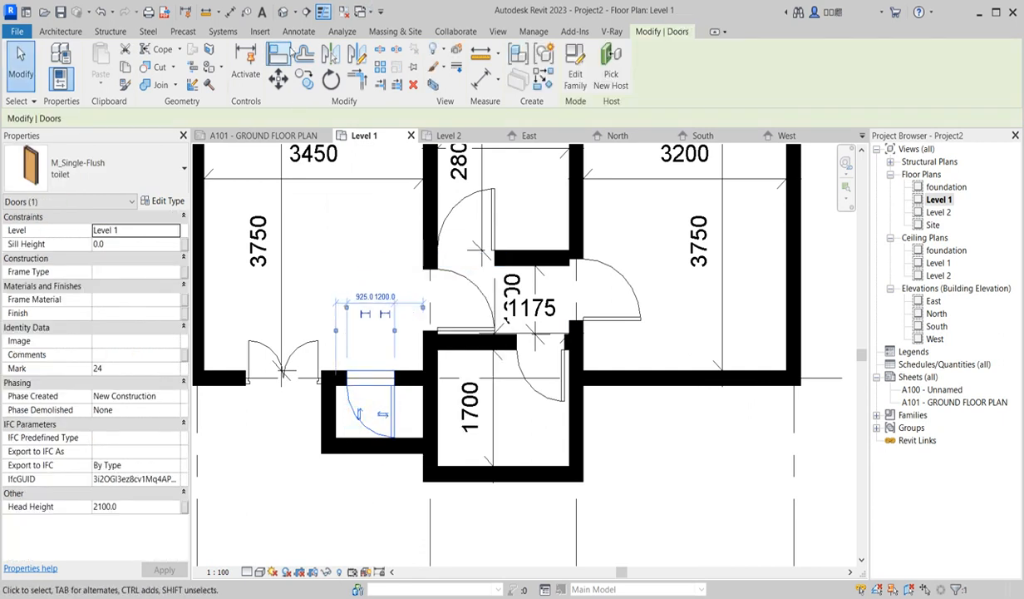
Align the toilet doors of the small annex and the middle block's lower room with the inner faces of the walls to their right
left_click(279, 53)
left_click(425, 408)
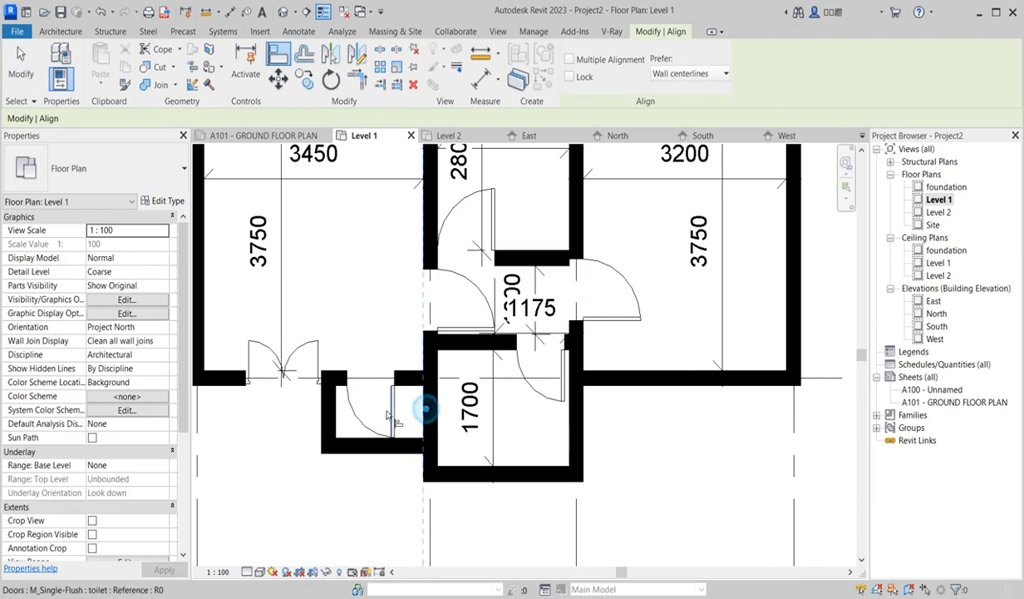
left_click(387, 414)
left_click(570, 429)
left_click(568, 387)
scroll(568, 386, "down", 3)
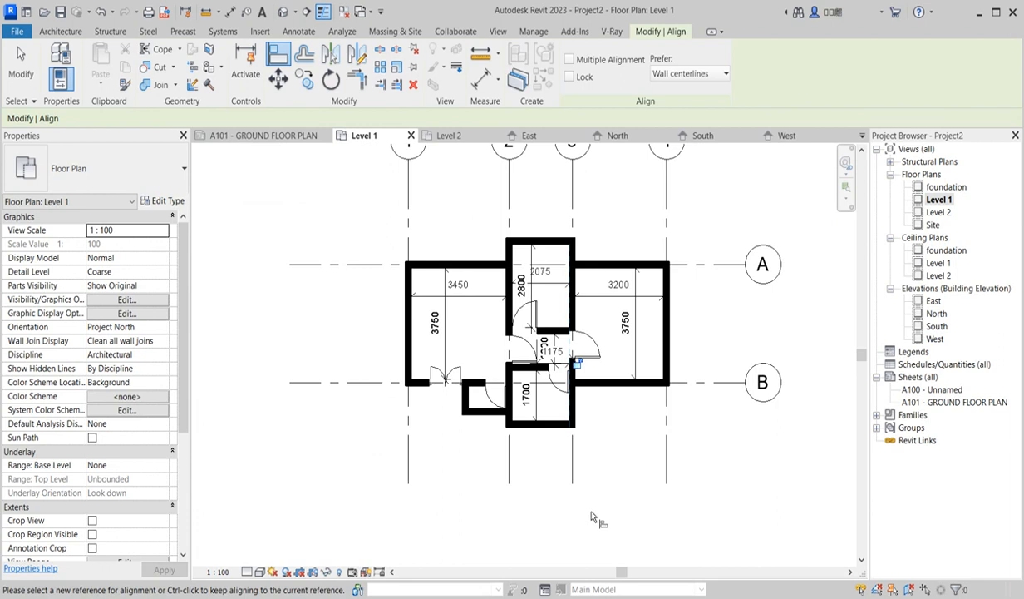
key("Escape")
Align the door between the left room and the corridor with the upper face of the corridor's lower wall, and end Align
scroll(527, 437, "up", 2)
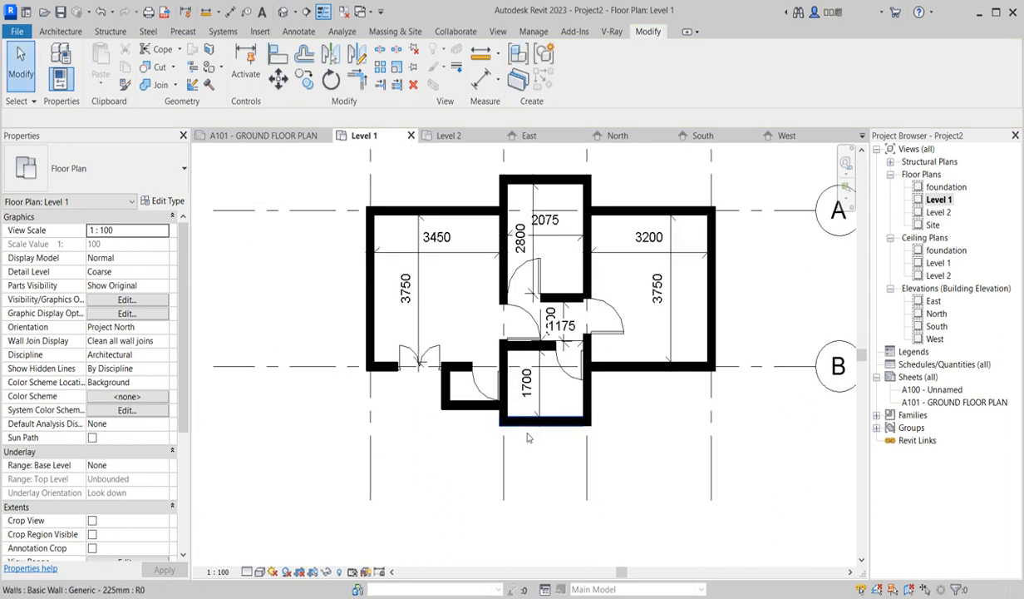
scroll(582, 354, "up", 5)
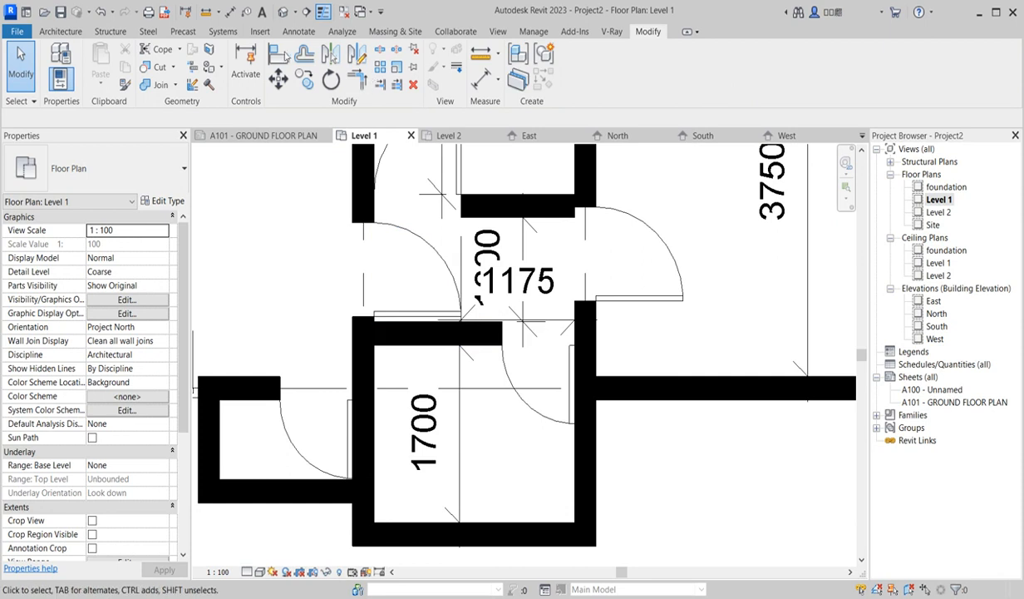
left_click(277, 53)
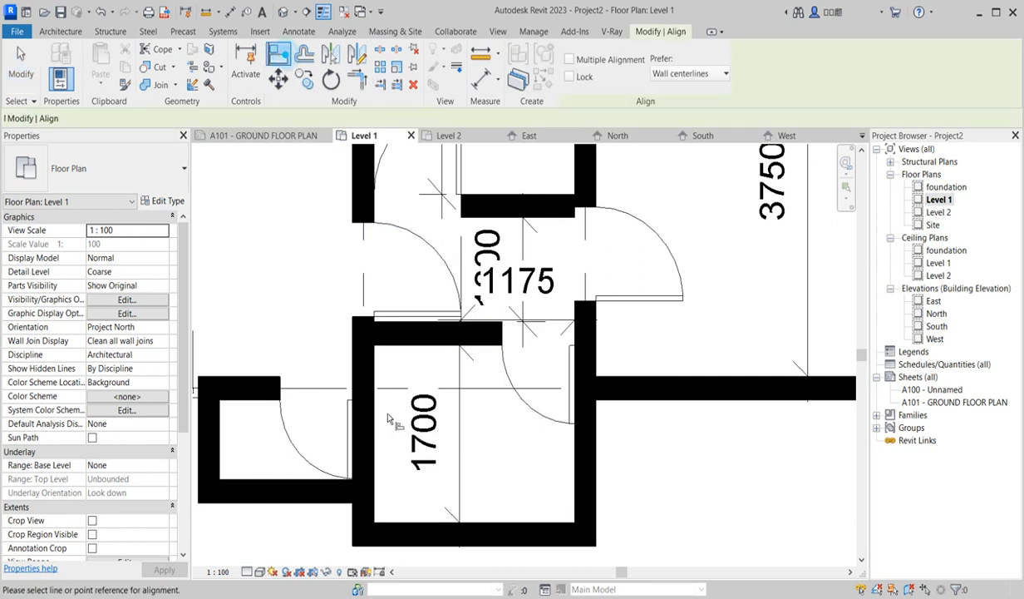
left_click(401, 322)
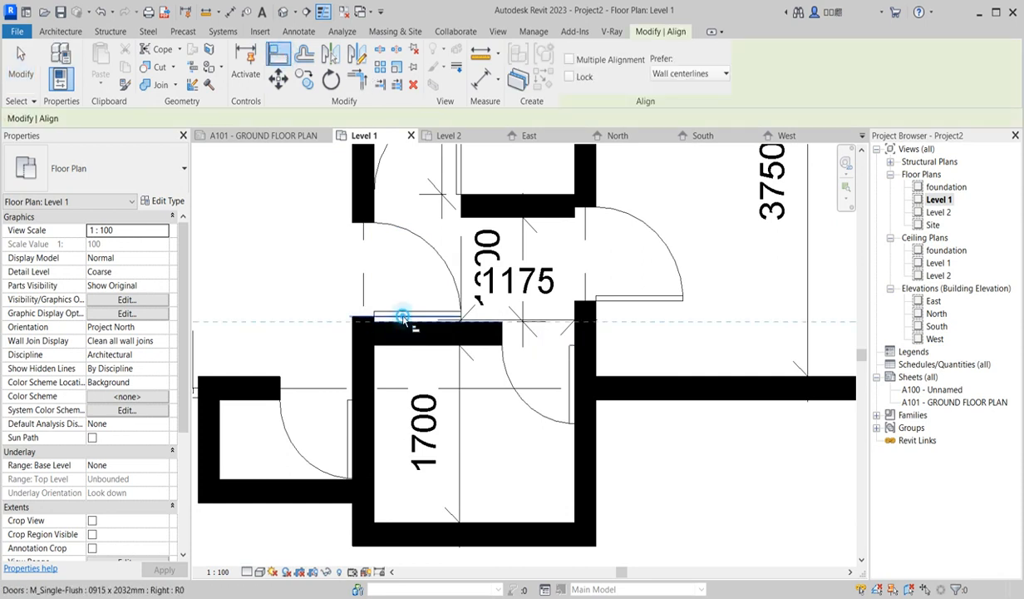
scroll(366, 332, "down", 4)
scroll(362, 336, "up", 3)
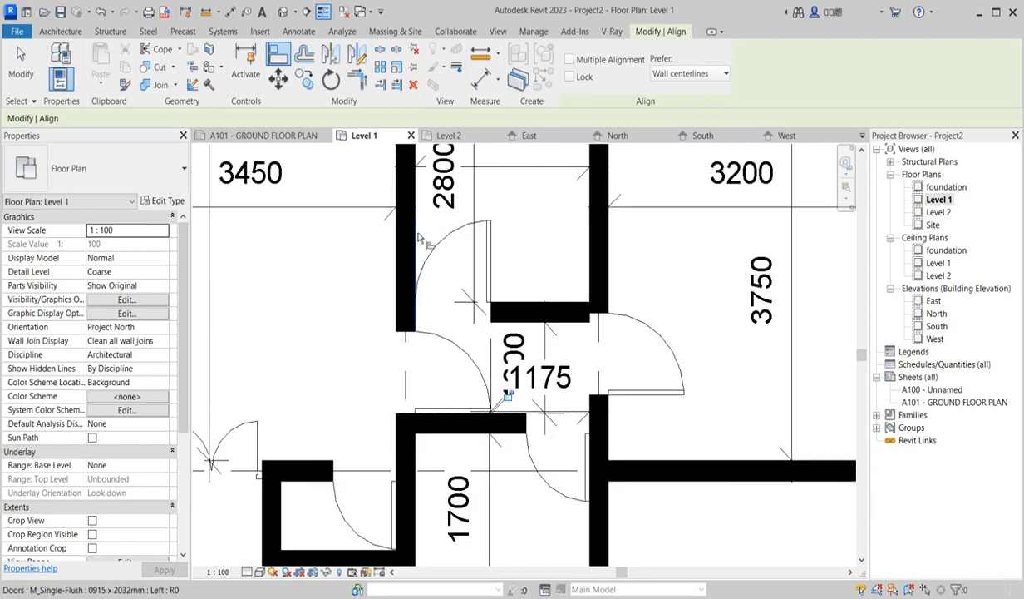
right_click(563, 226)
left_click(611, 238)
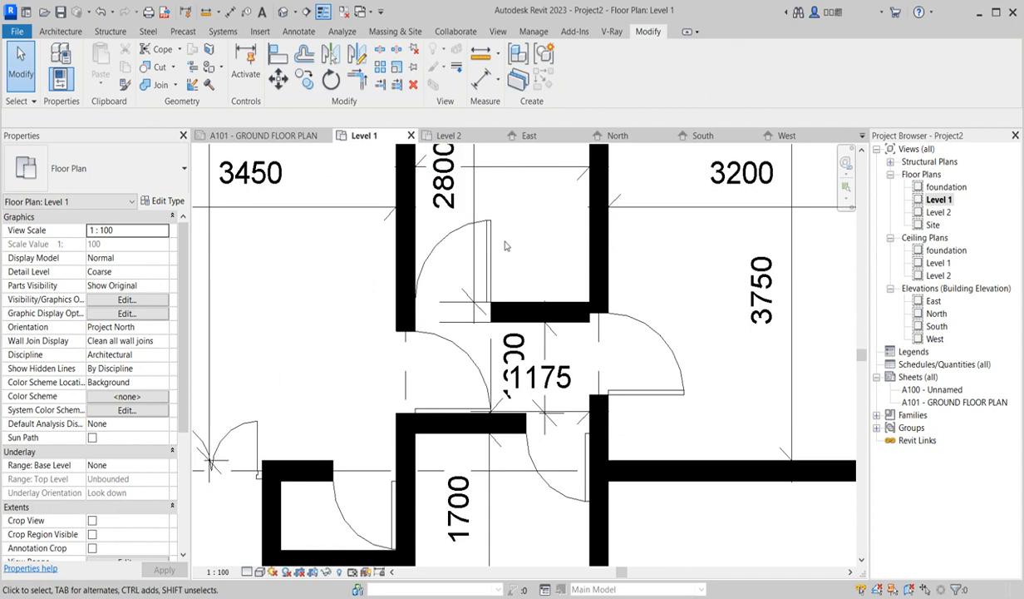
Flip the hand of the door to the middle block's upper room so it hinges on the left side
left_click(469, 266)
left_click(470, 266)
left_click(542, 241)
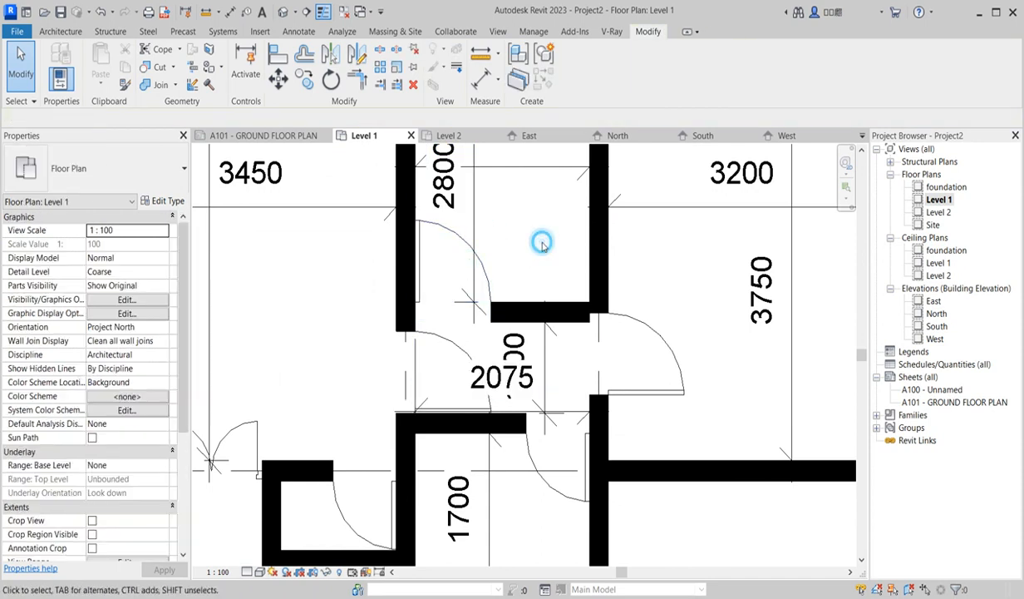
scroll(536, 299, "down", 3)
scroll(539, 352, "up", 3)
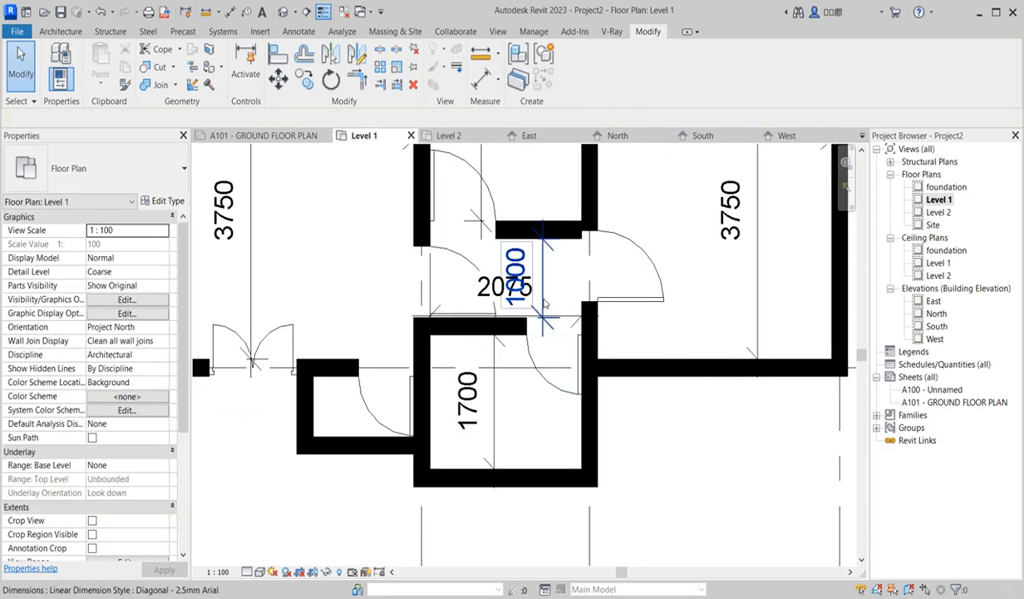
scroll(536, 291, "down", 3)
scroll(538, 423, "down", 3)
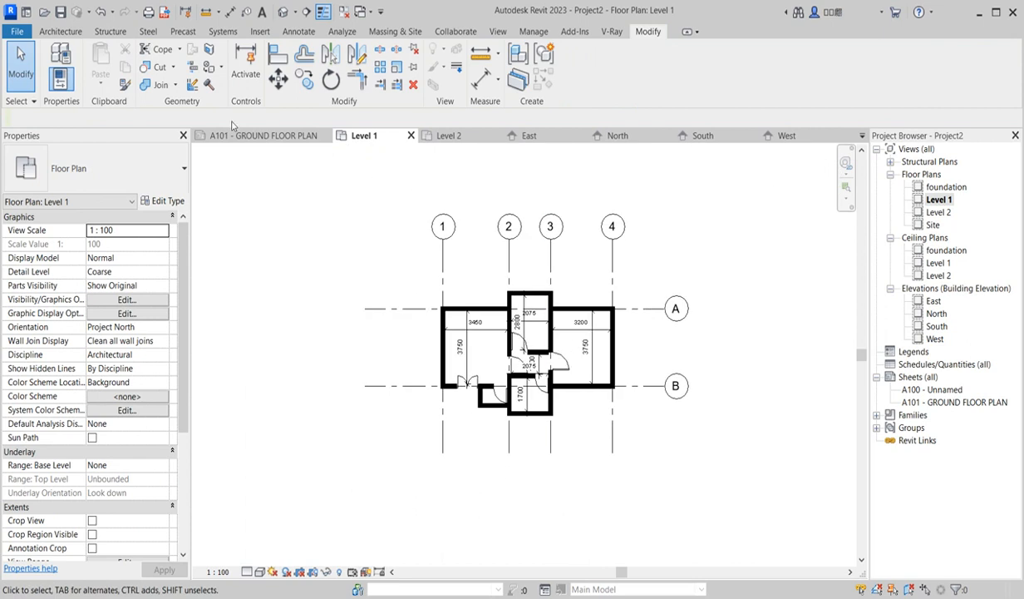
Start placing windows with the M_Fixed 0610 x 1220mm type
scroll(557, 379, "up", 2)
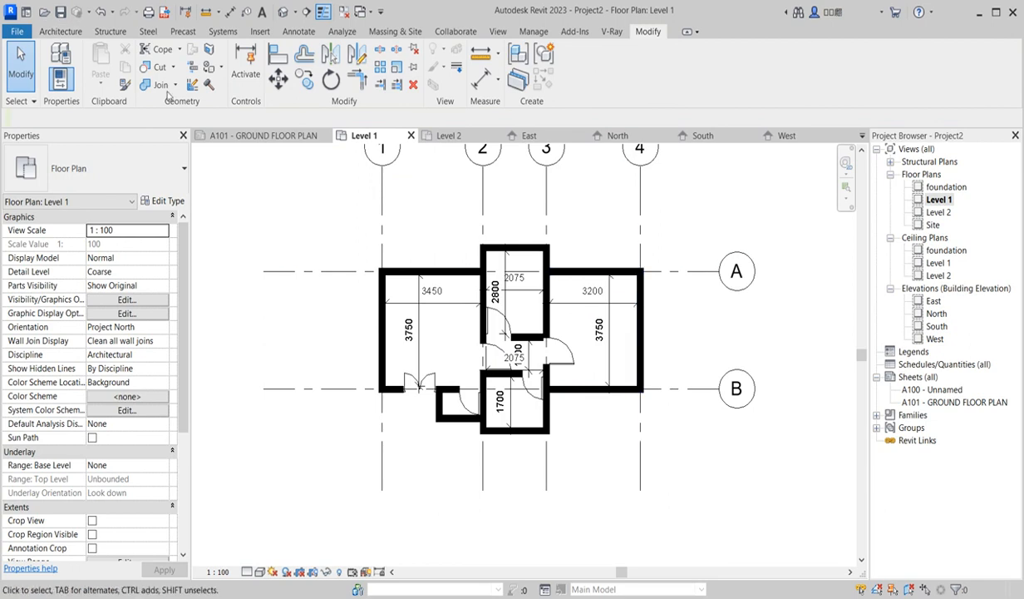
left_click(54, 33)
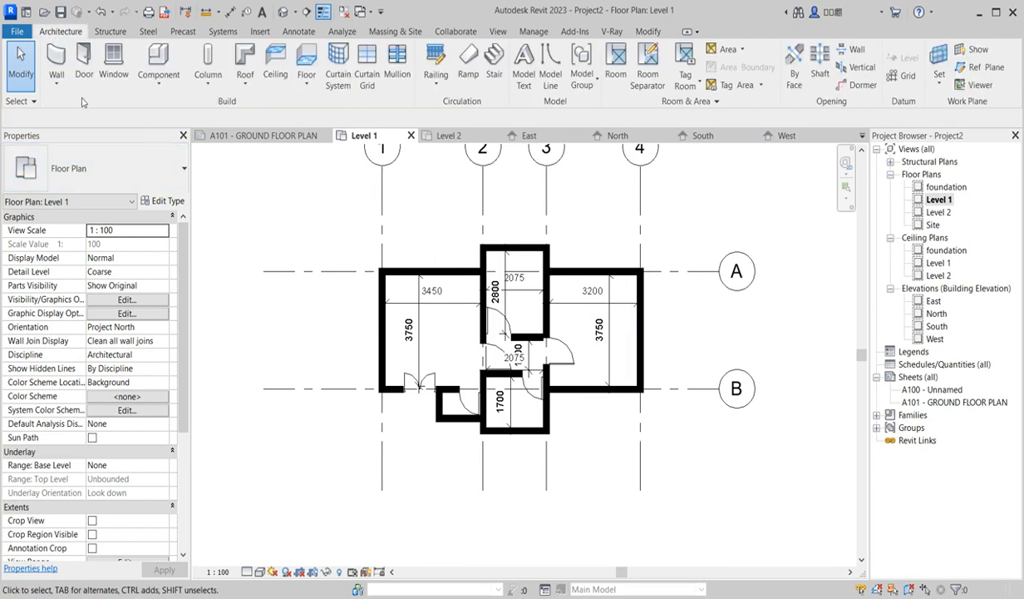
left_click(114, 73)
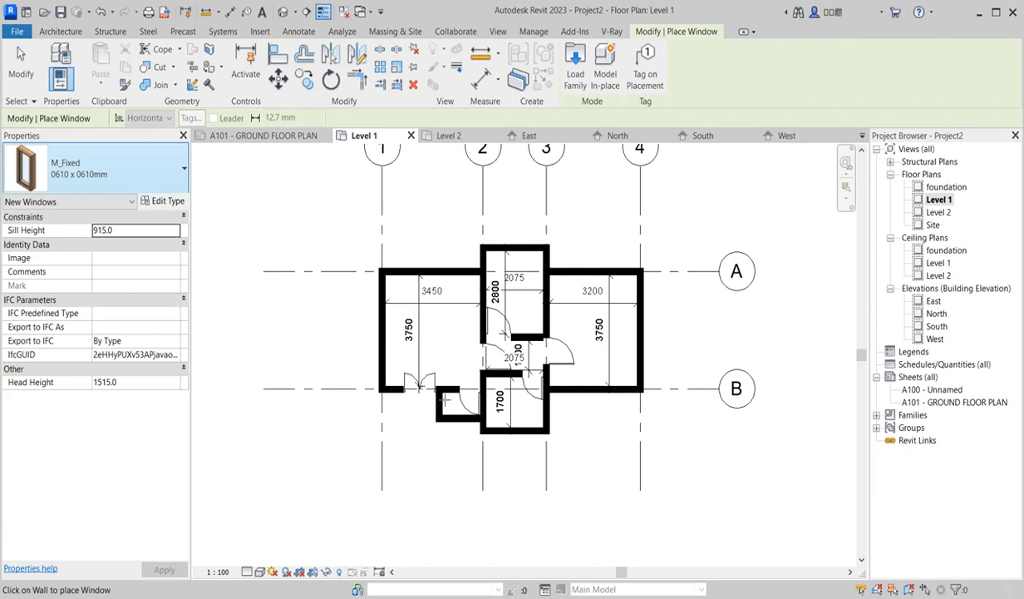
scroll(420, 381, "up", 4)
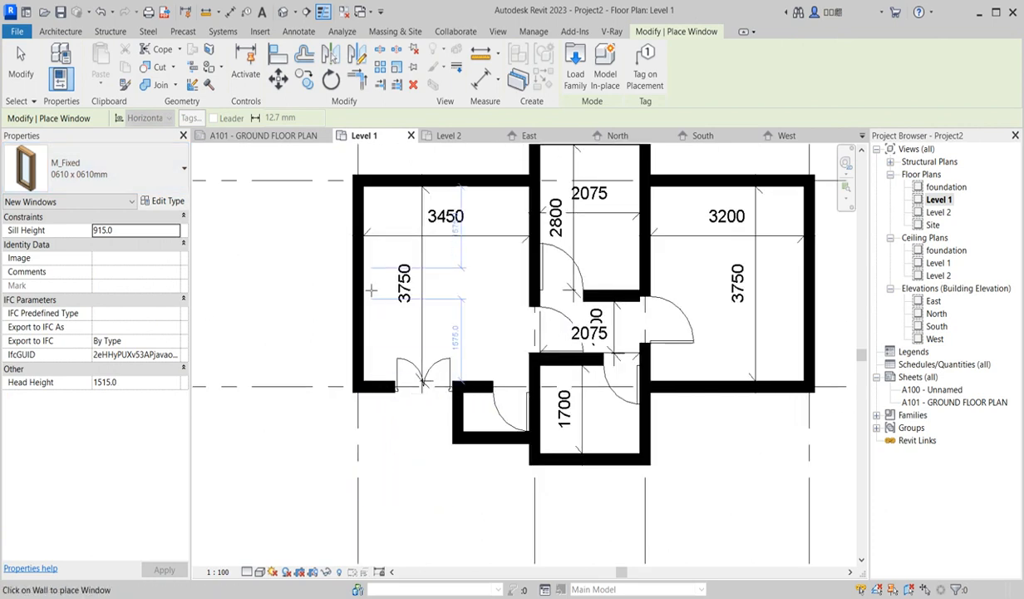
scroll(369, 343, "down", 2)
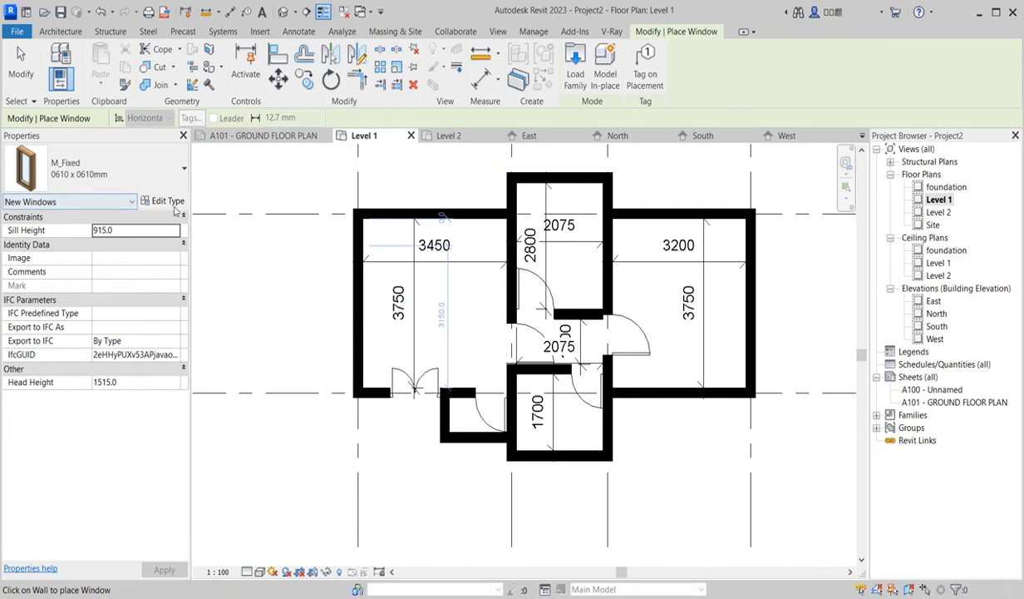
left_click(182, 170)
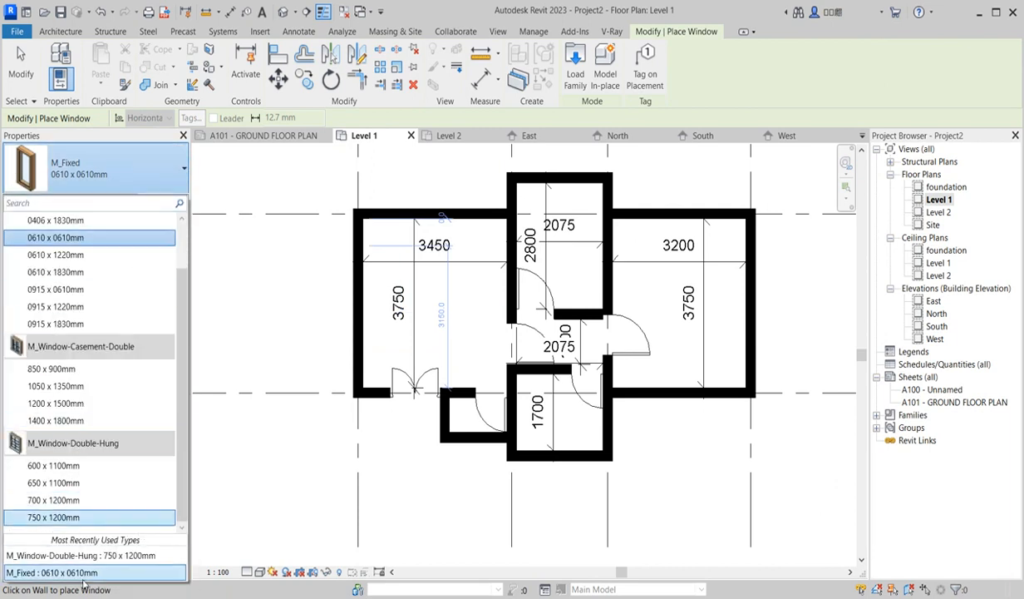
left_click(74, 291)
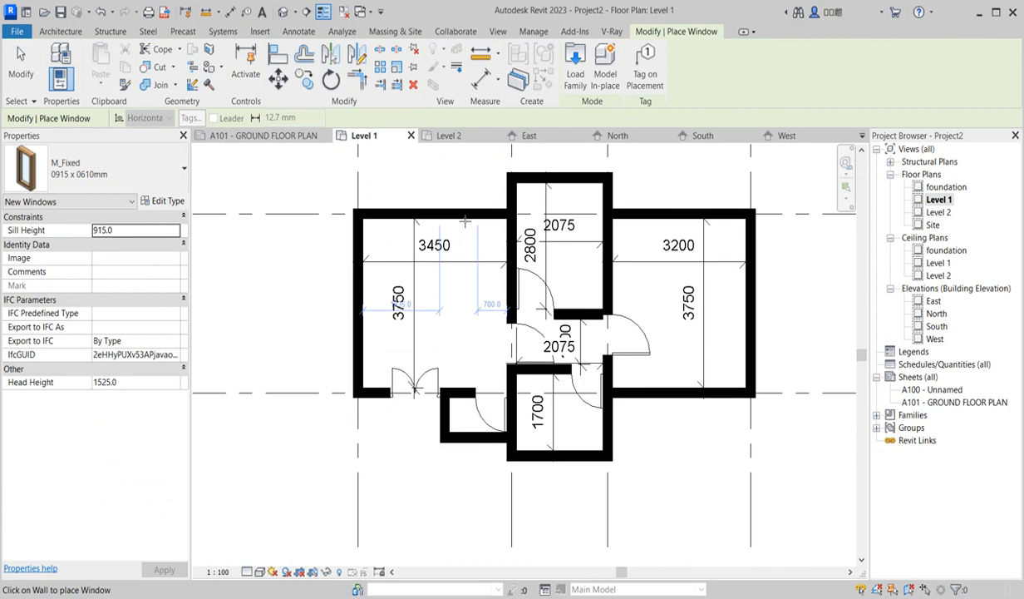
left_click(171, 188)
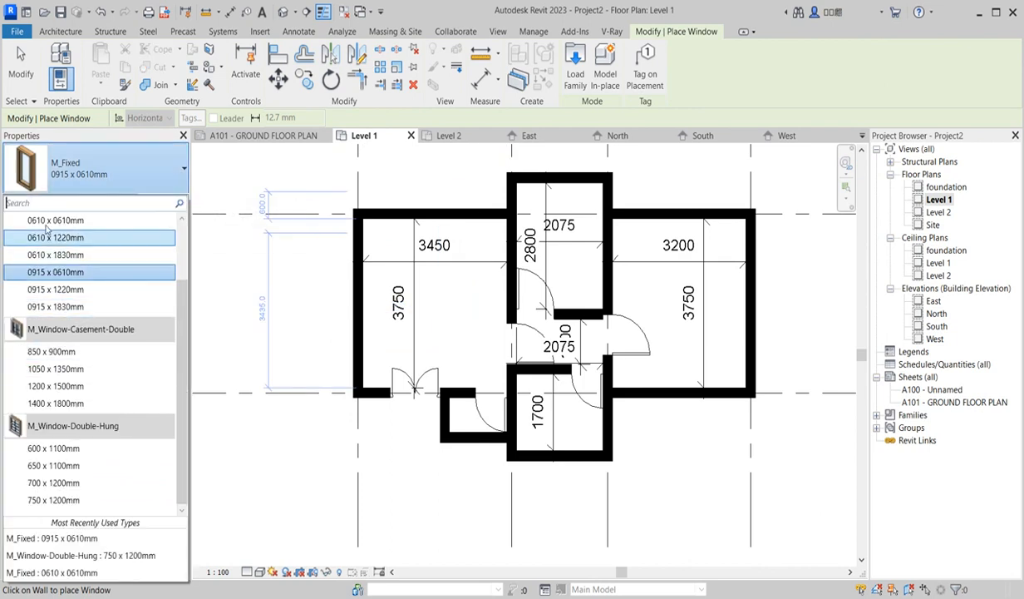
left_click(69, 238)
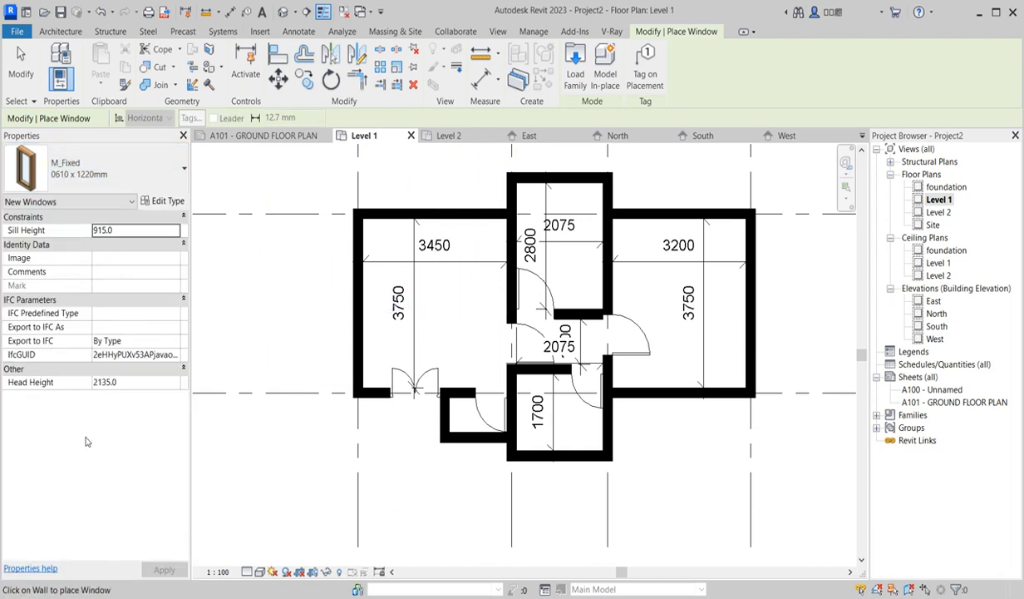
Set the window type's width to 600 and height to 1300, and the new windows' head height to 2100
left_click(165, 200)
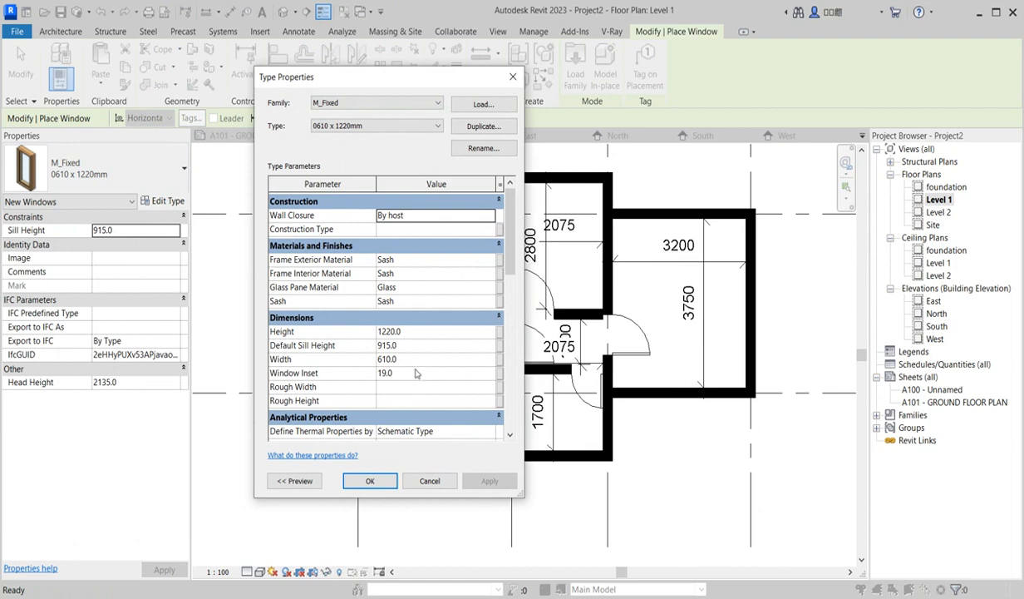
left_click(419, 363)
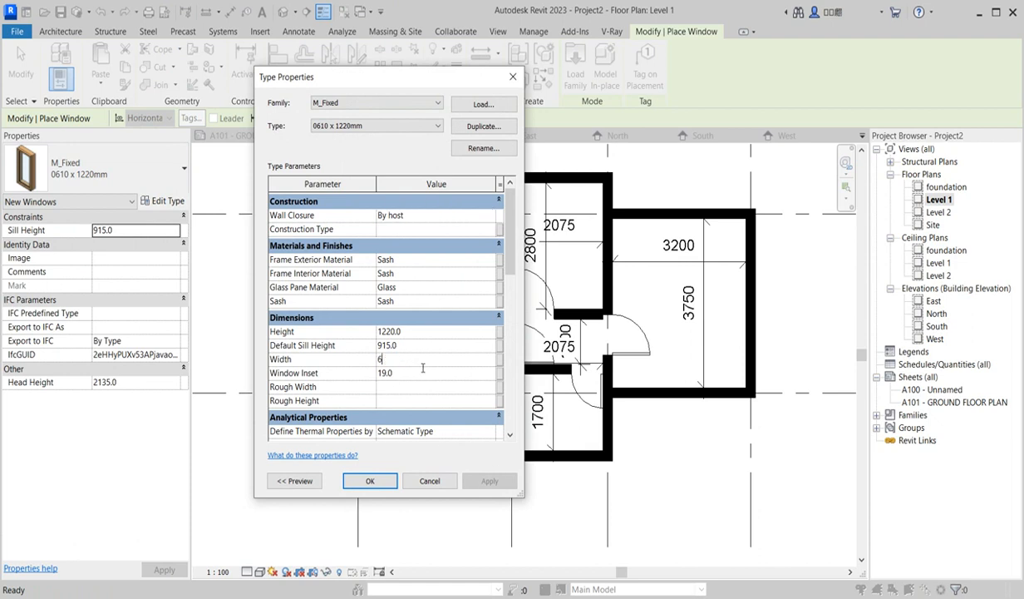
type("600")
left_click(408, 332)
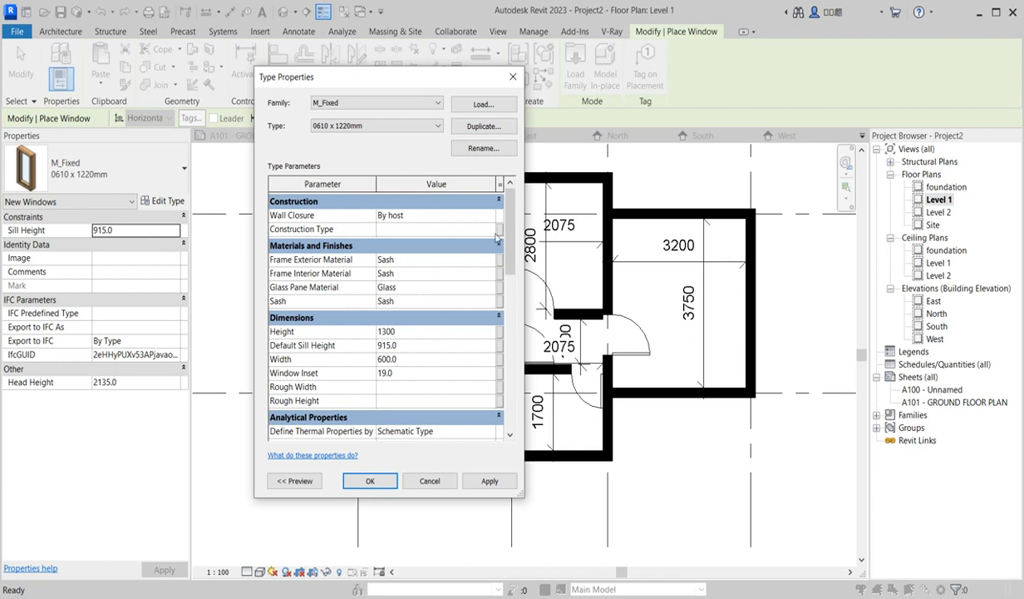
left_click(370, 481)
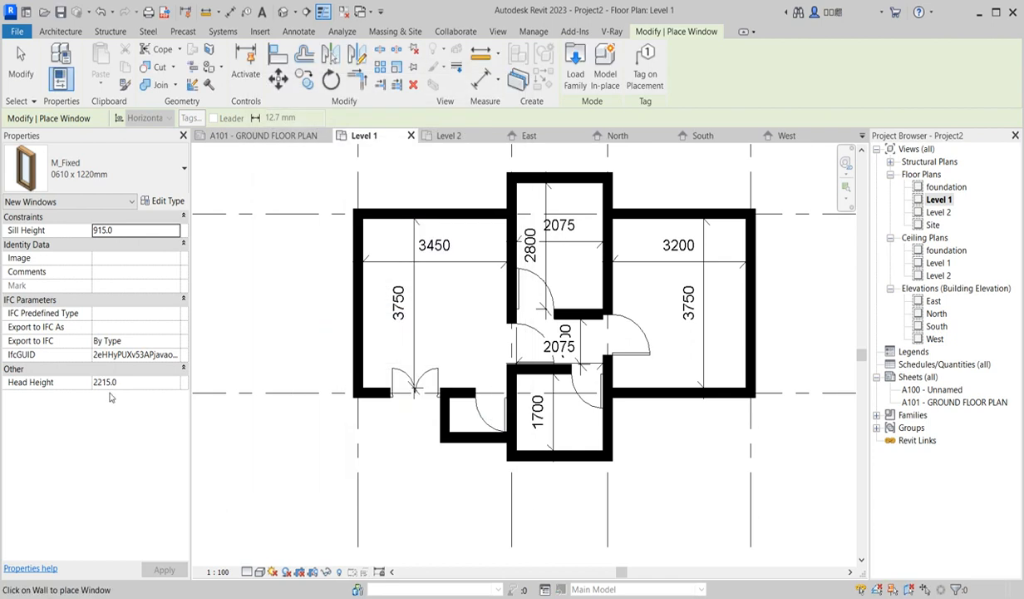
left_click(135, 385)
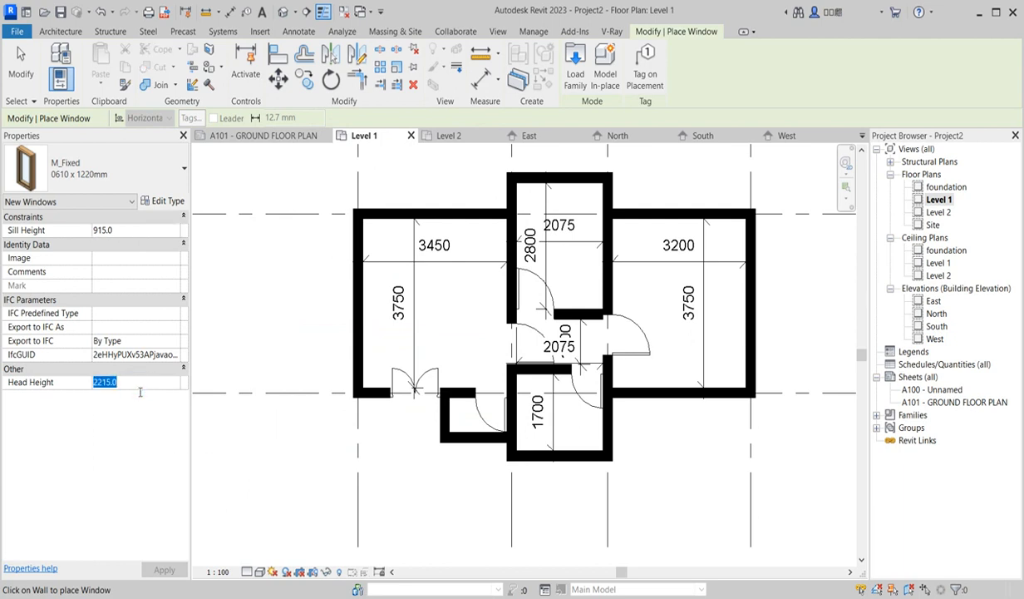
key("Return")
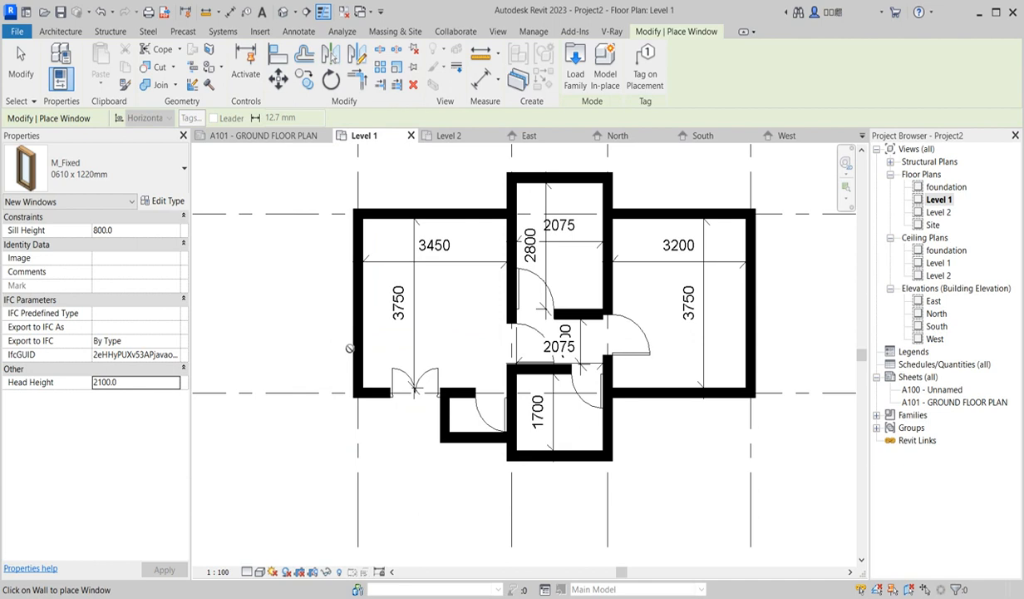
Place two windows in the left room's left wall and two in its upper wall, the upper pair about 400 mm apart
scroll(349, 302, "up", 1)
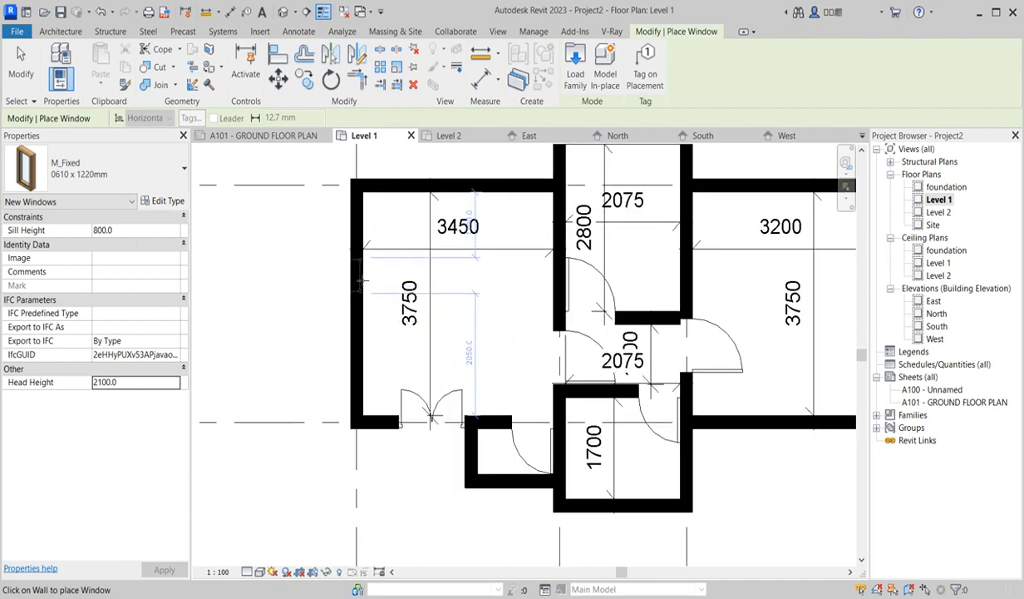
left_click(354, 263)
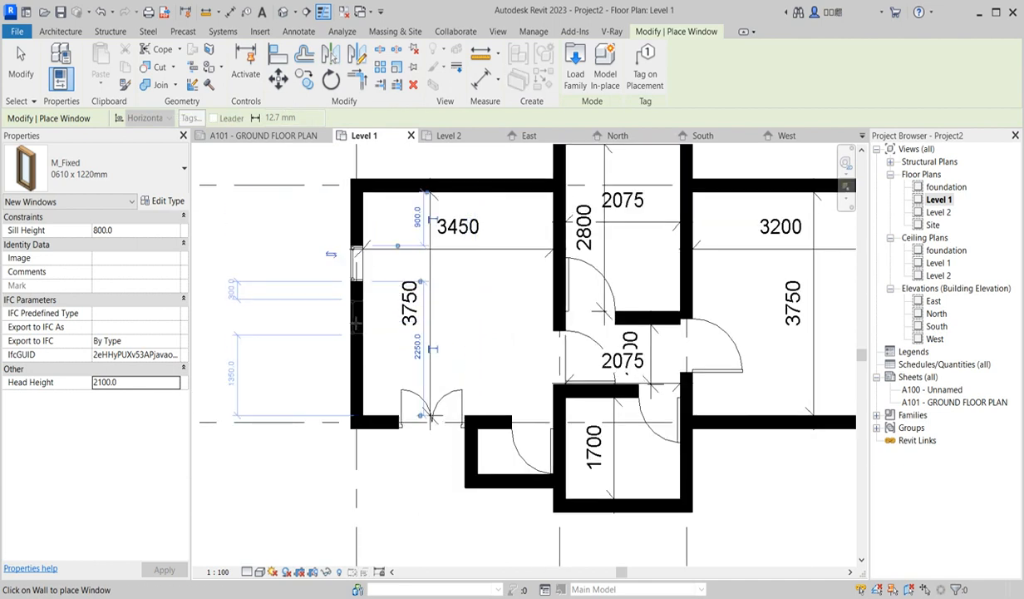
left_click(355, 310)
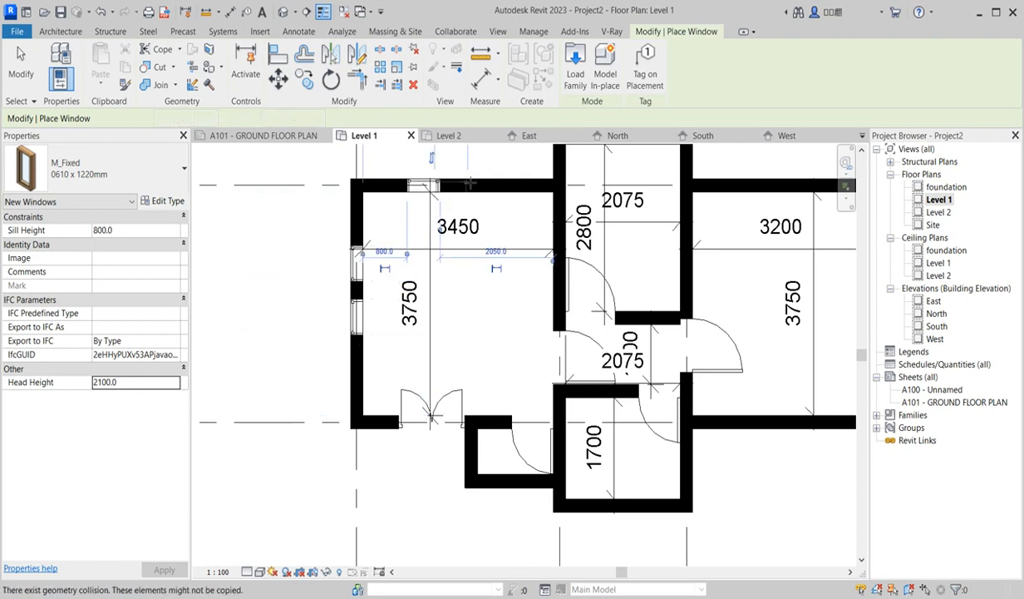
left_click(466, 184)
Place a window in the upper wall of the middle block's upper room, about 700 mm from its left wall
scroll(449, 374, "down", 3)
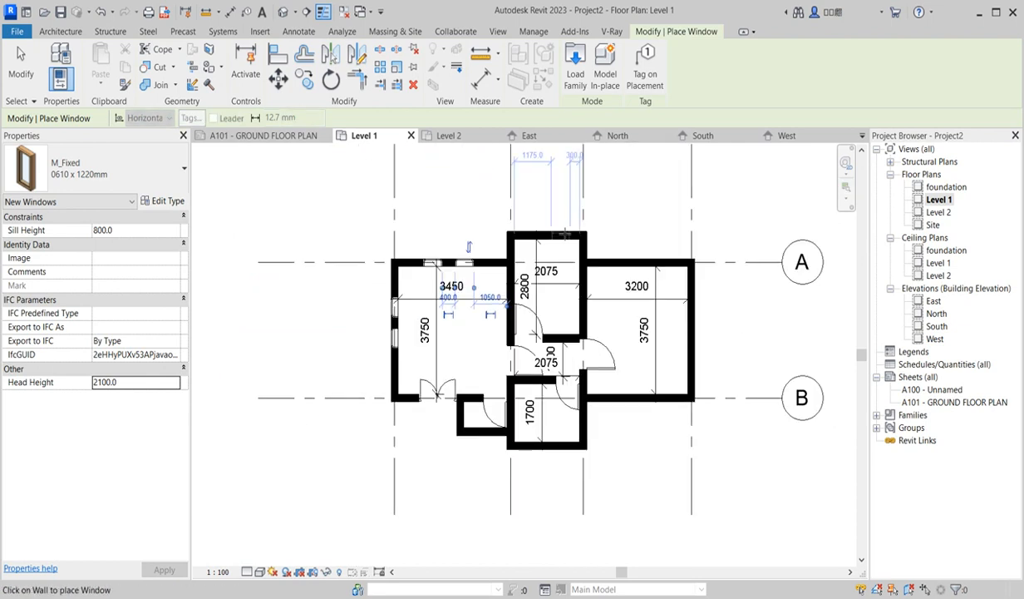
scroll(544, 237, "up", 4)
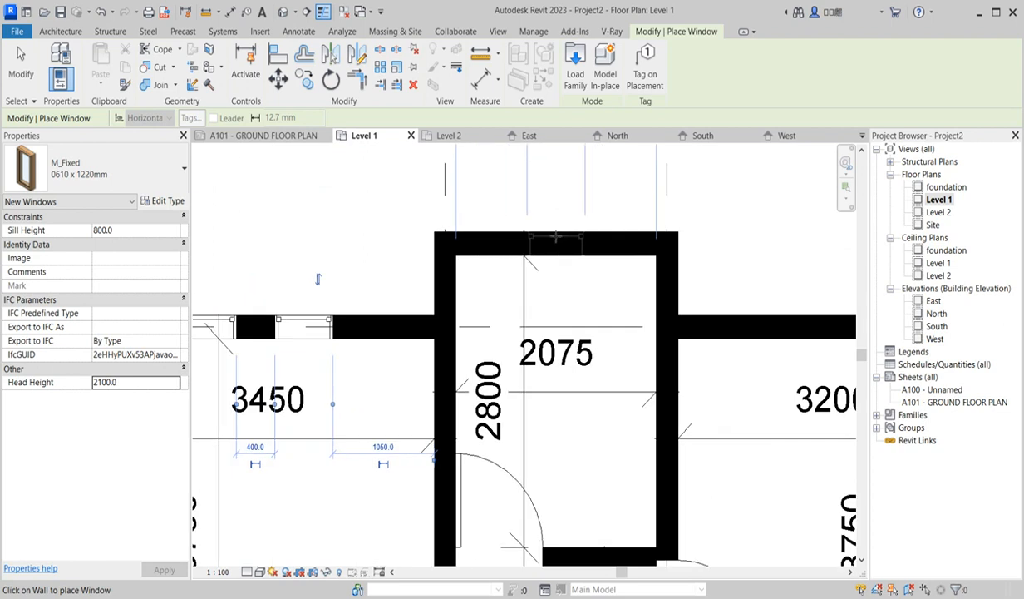
left_click(550, 230)
scroll(549, 230, "down", 4)
scroll(586, 289, "up", 4)
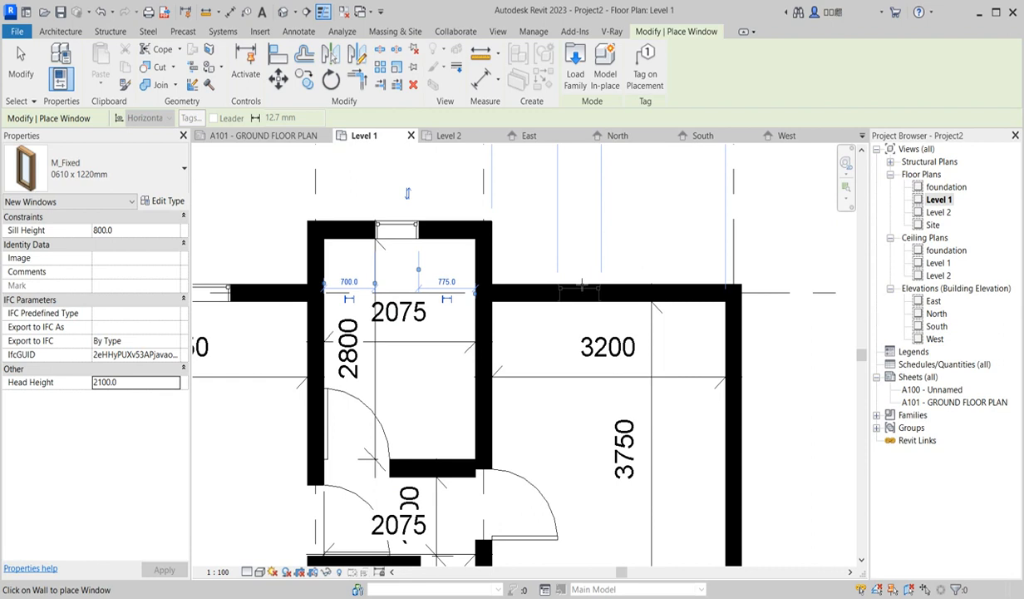
Place two windows in the right room's upper wall about 400 mm apart and two in its lower wall about 450 mm apart
left_click(576, 281)
left_click(652, 290)
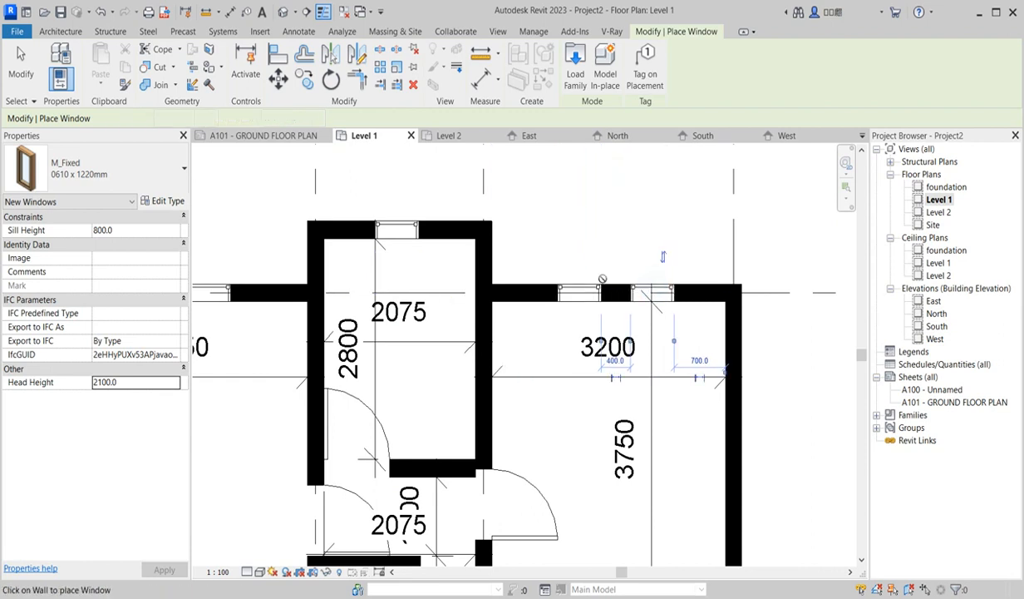
scroll(619, 331, "down", 3)
scroll(620, 332, "up", 3)
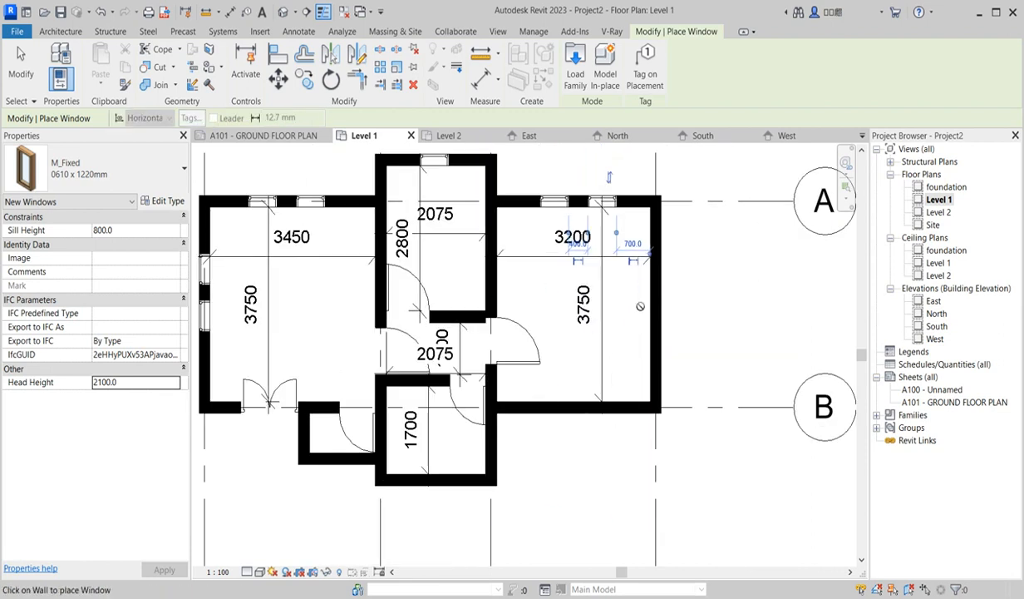
left_click(567, 422)
left_click(612, 415)
scroll(553, 424, "down", 2)
scroll(546, 438, "up", 2)
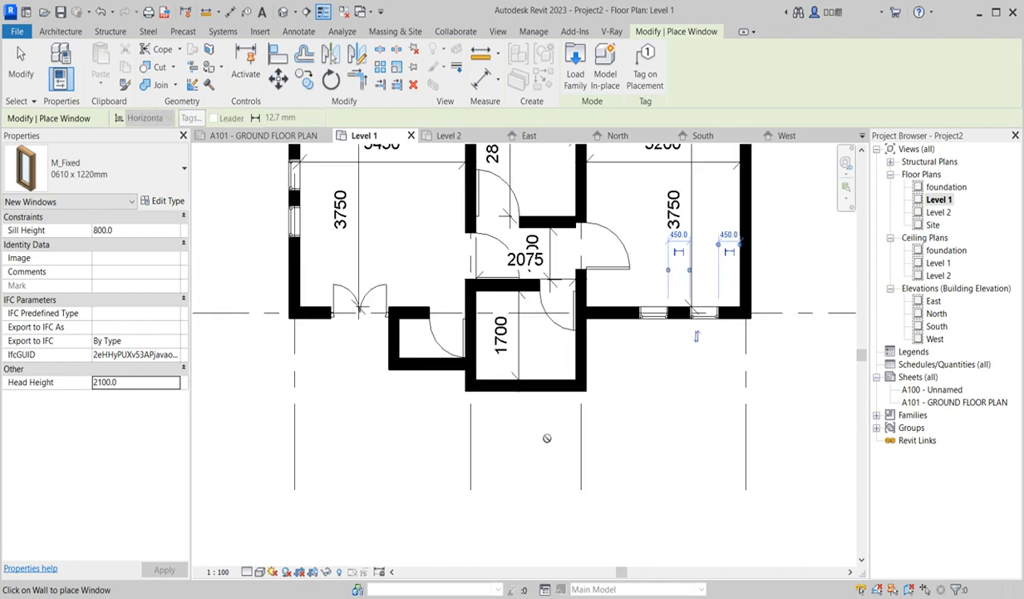
scroll(525, 492, "down", 2)
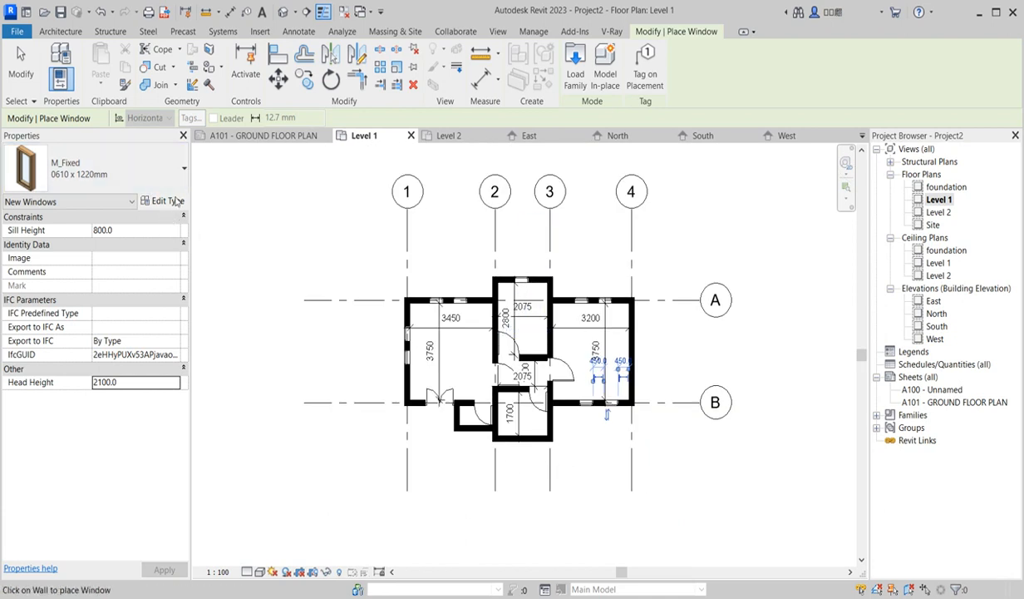
Switch the windows being placed to the M_Fixed 0610 x 0610mm type and set their head height to 2100
left_click(143, 188)
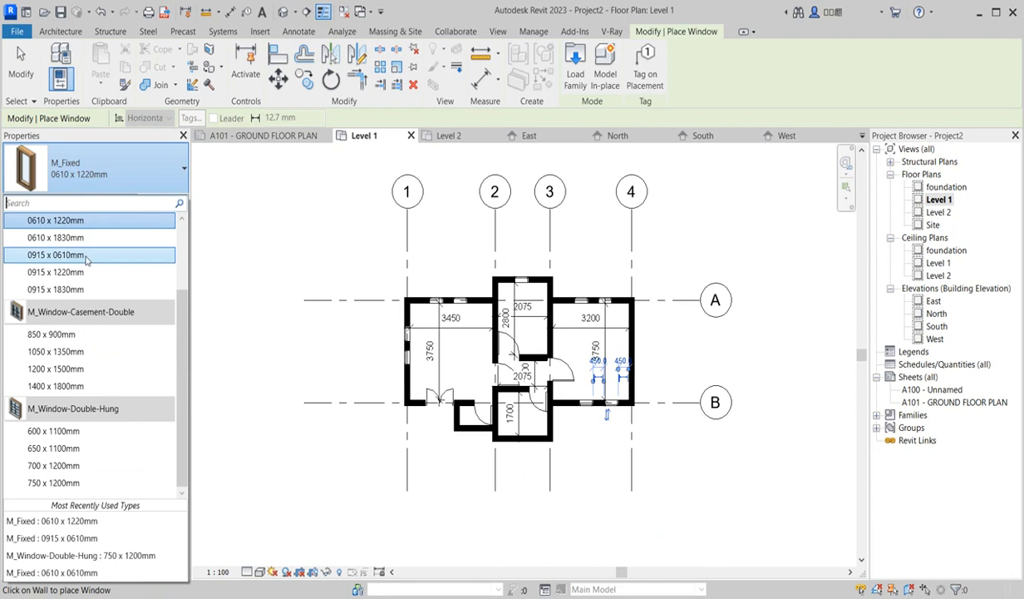
scroll(109, 269, "up", 2)
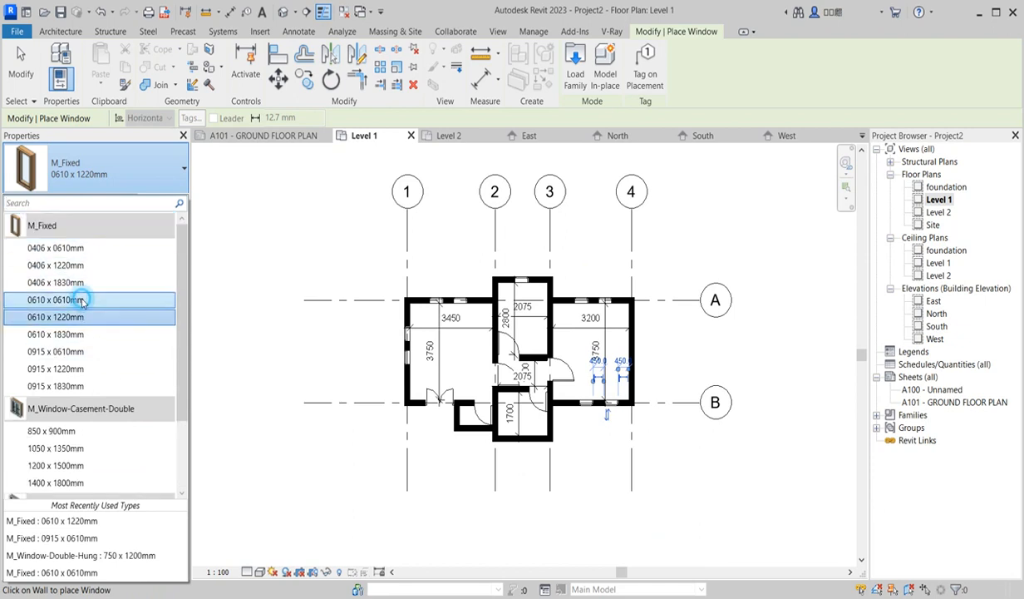
left_click(79, 299)
left_click(167, 201)
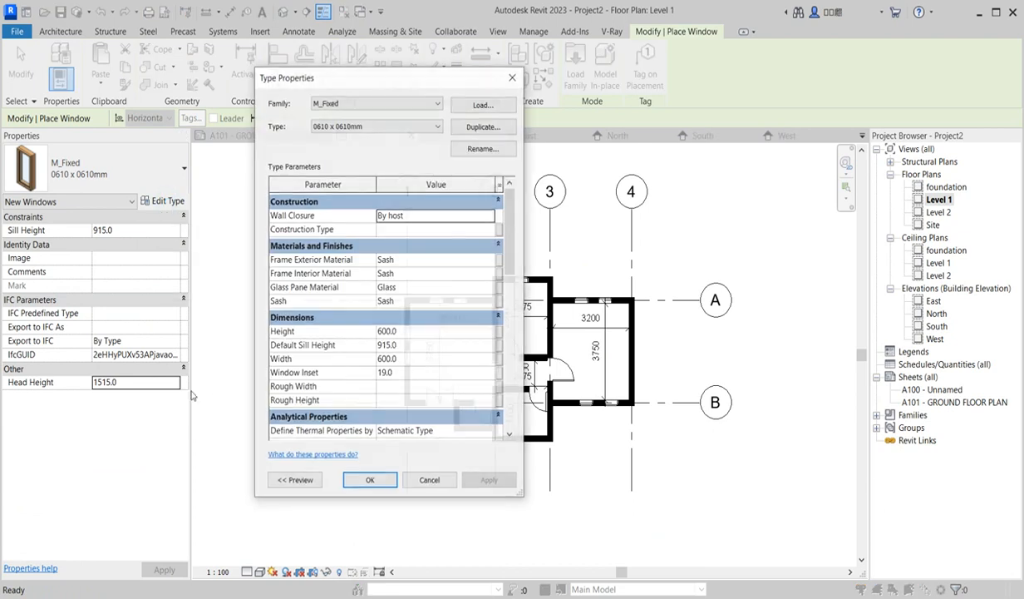
left_click(368, 482)
left_click(131, 389)
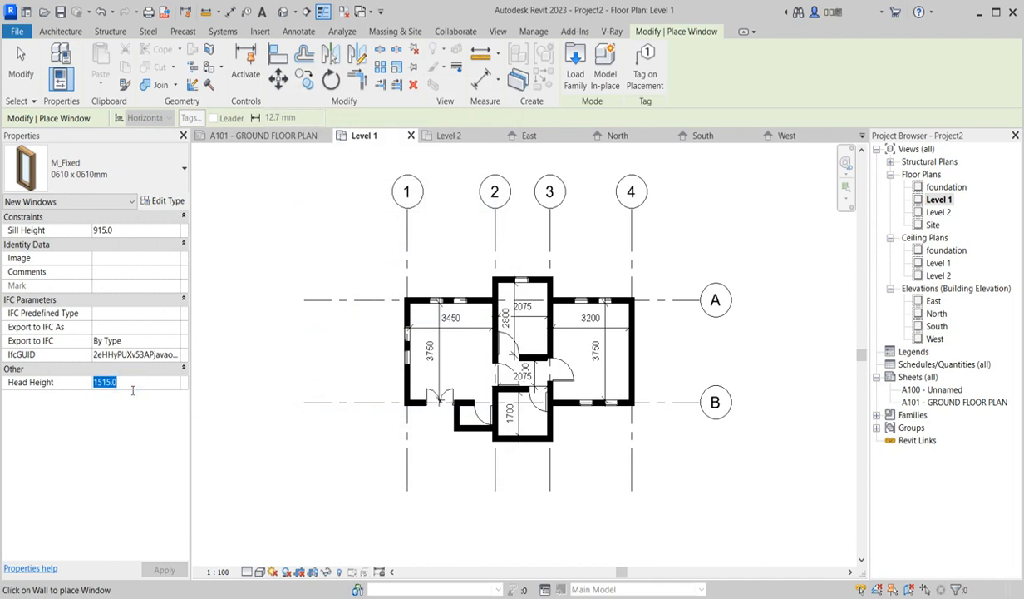
key("Return")
Place one window in the lower wall of the small projecting room and one in the middle block's lower room, each about 100 mm from the left wall
scroll(545, 312, "up", 4)
scroll(492, 517, "down", 3)
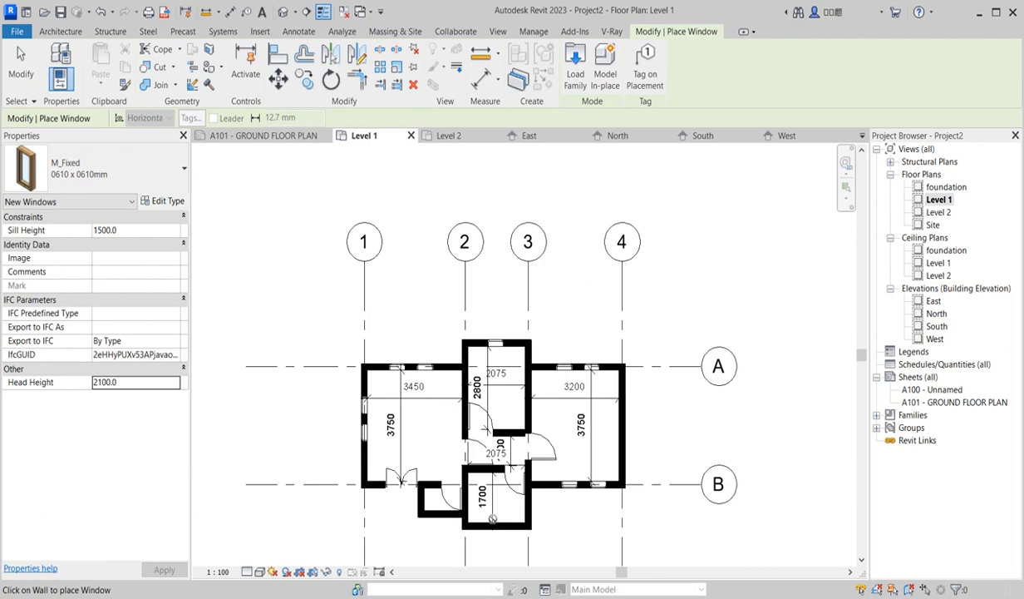
scroll(438, 512, "up", 5)
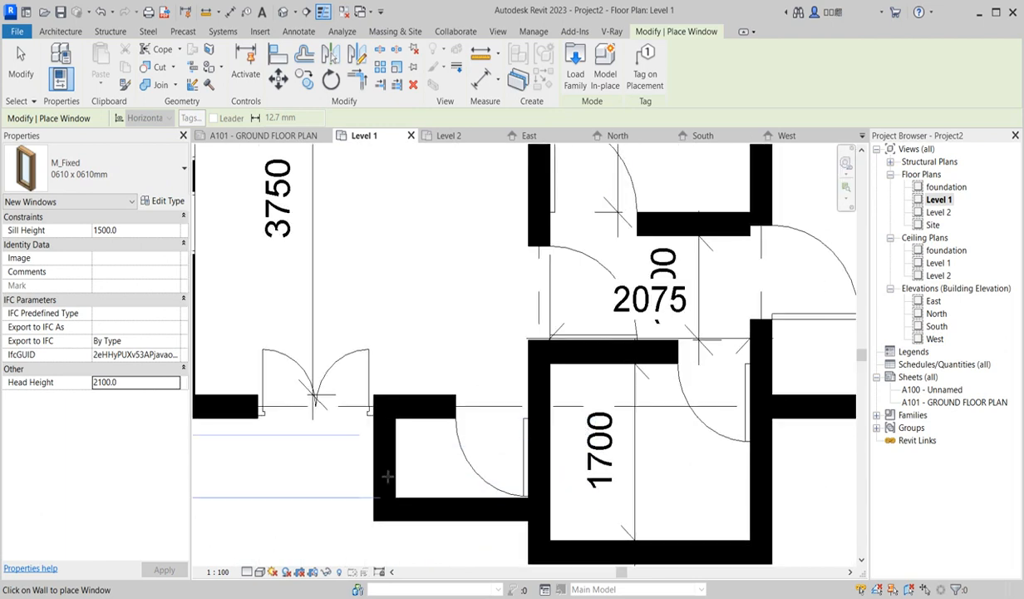
scroll(386, 467, "down", 2)
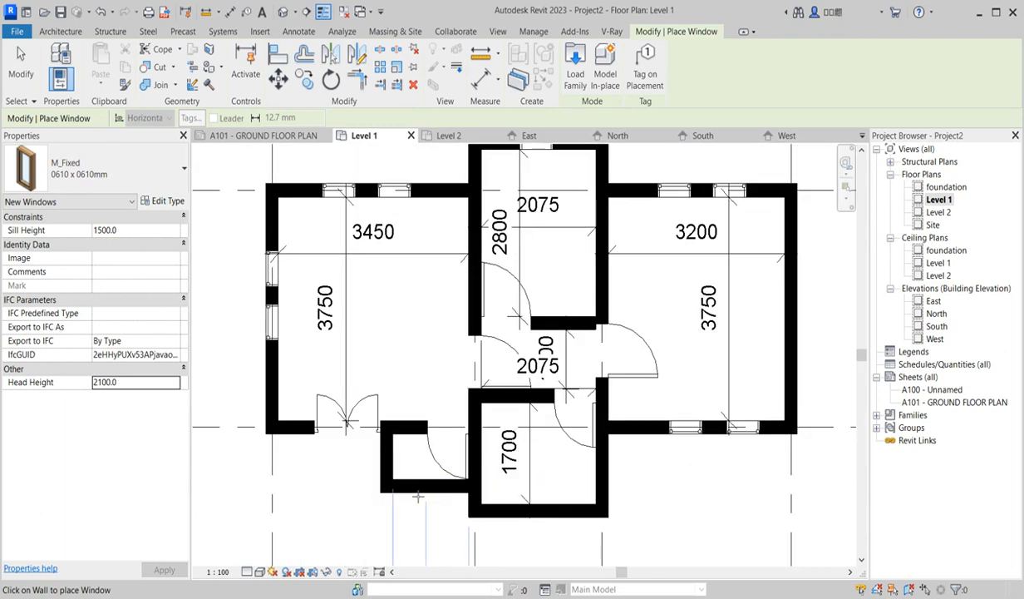
left_click(416, 487)
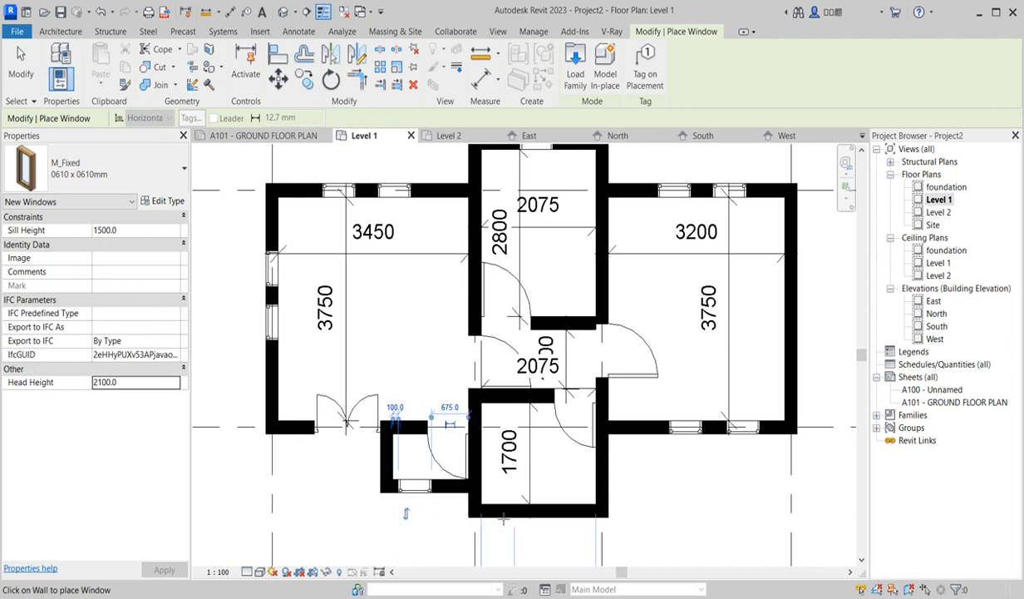
left_click(502, 513)
scroll(541, 450, "down", 2)
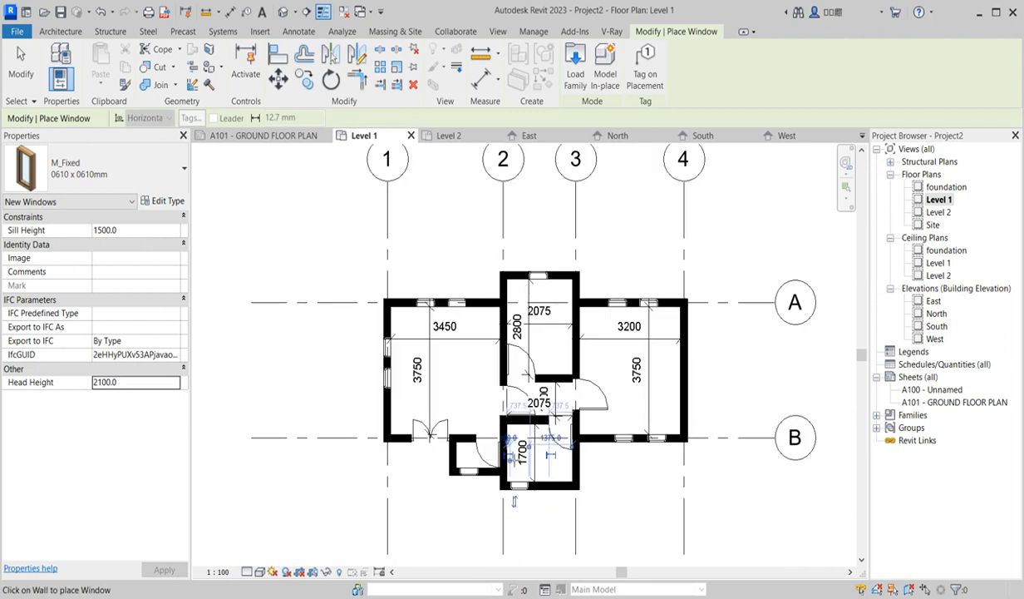
Align the left edges of the two small lower windows with the inner faces of their rooms' left walls
left_click(278, 54)
scroll(470, 457, "up", 4)
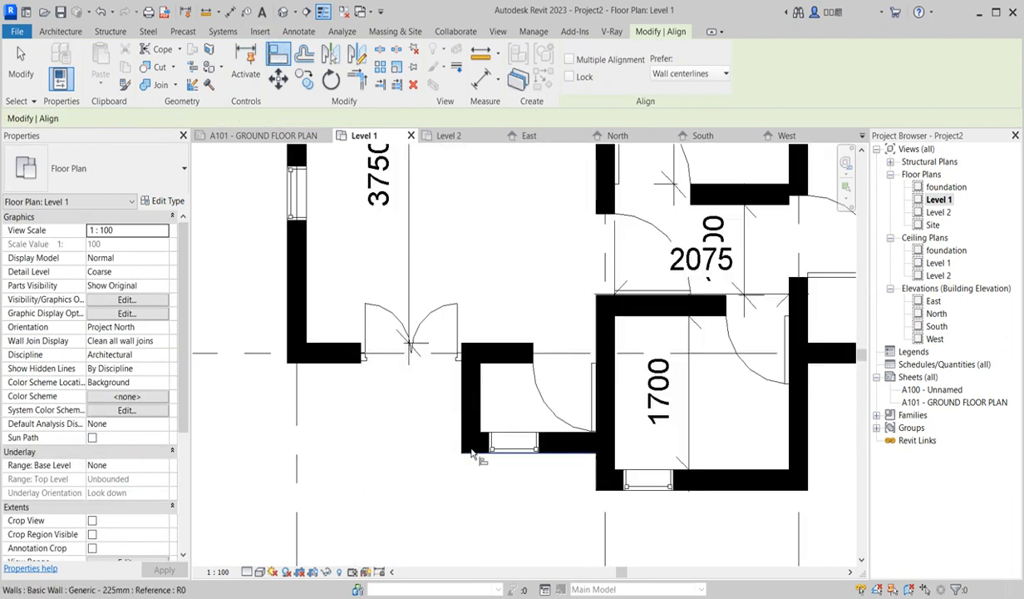
left_click(484, 405)
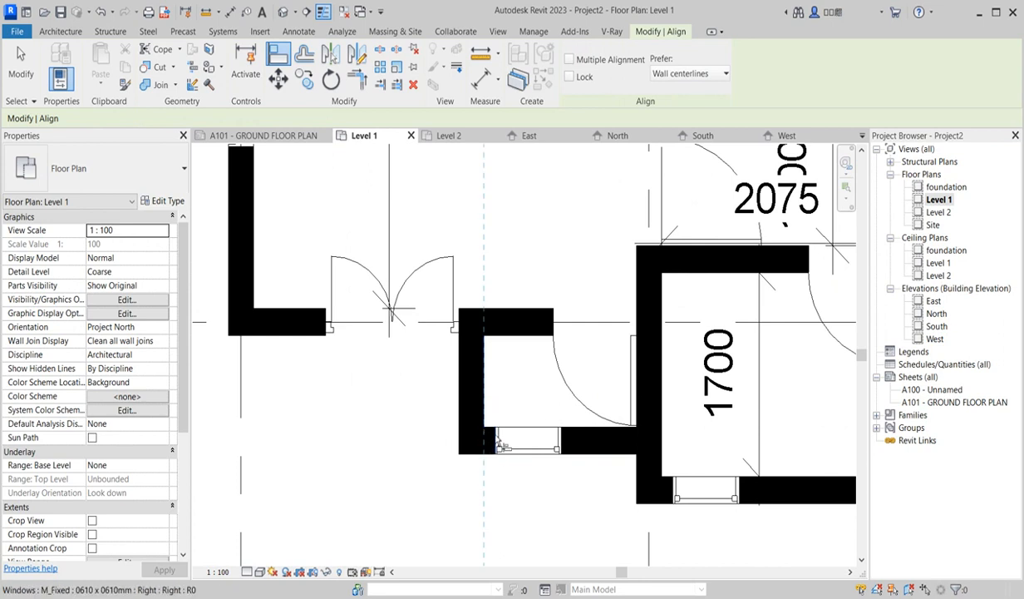
left_click(497, 449)
left_click(662, 462)
left_click(672, 491)
scroll(662, 491, "down", 3)
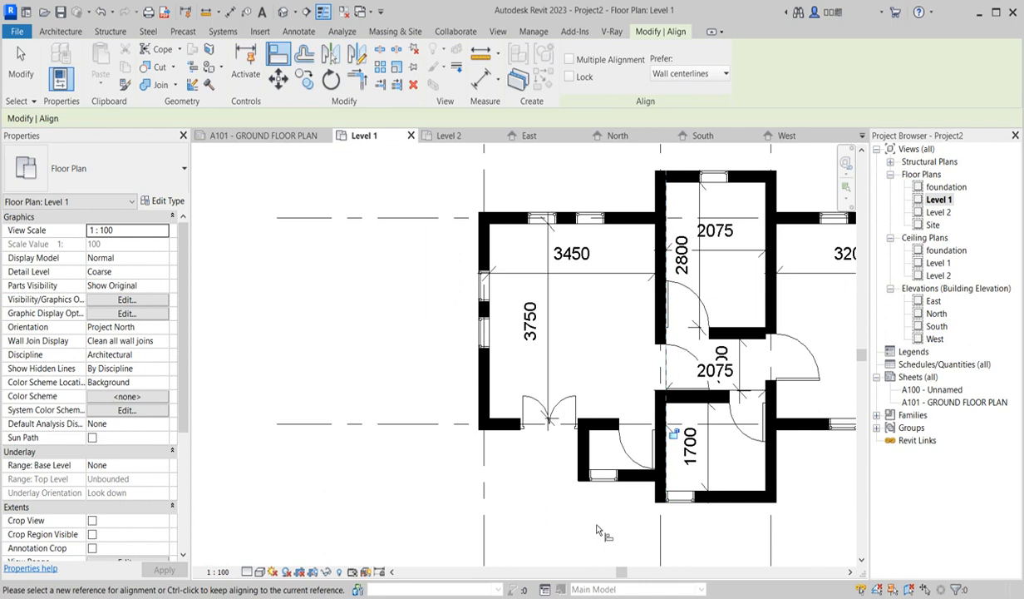
scroll(540, 399, "down", 3)
key("Escape")
scroll(695, 282, "up", 1)
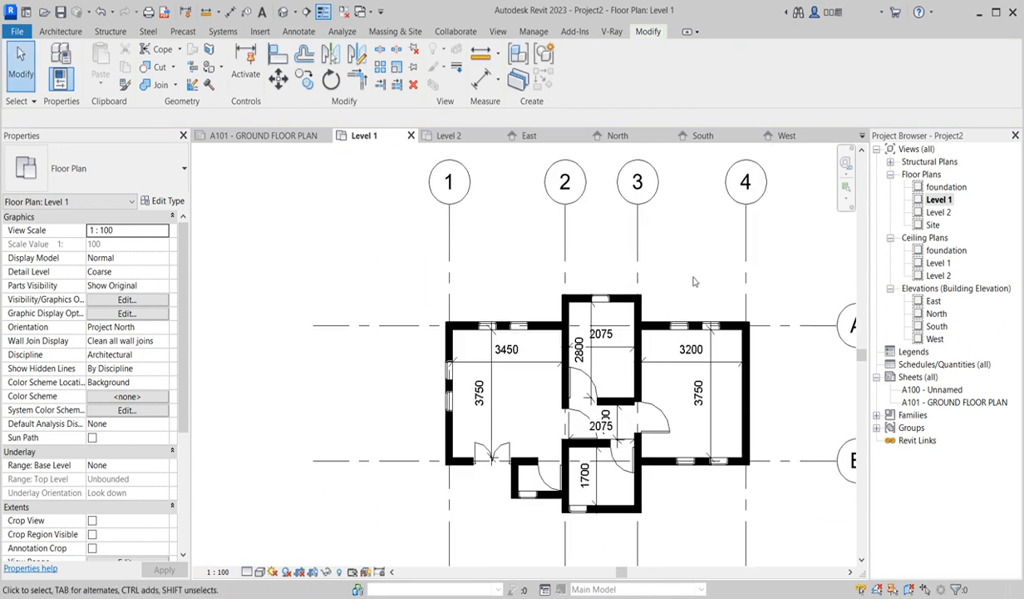
scroll(552, 427, "down", 2)
scroll(606, 450, "up", 3)
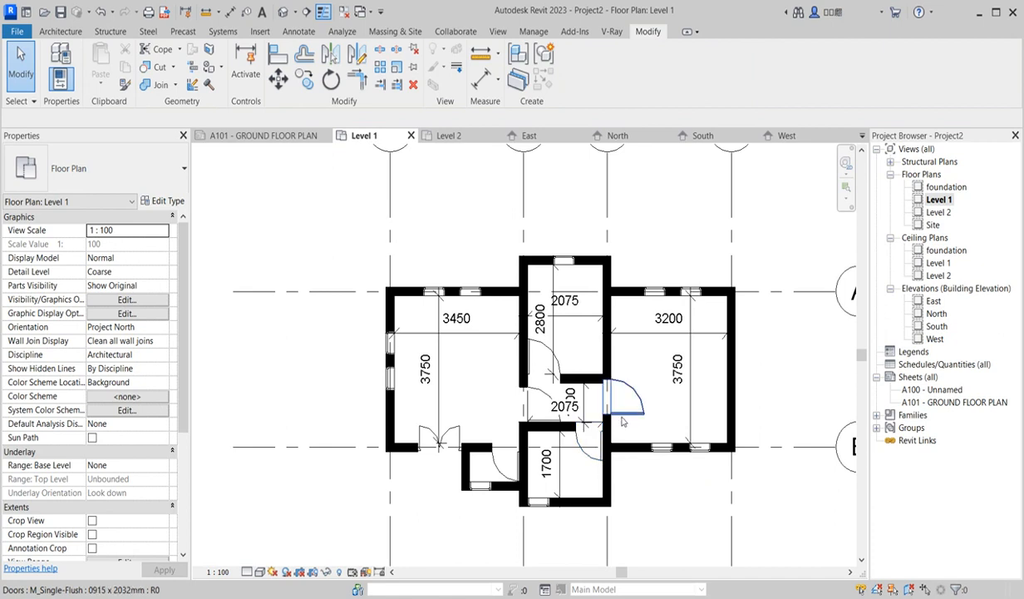
left_click(280, 55)
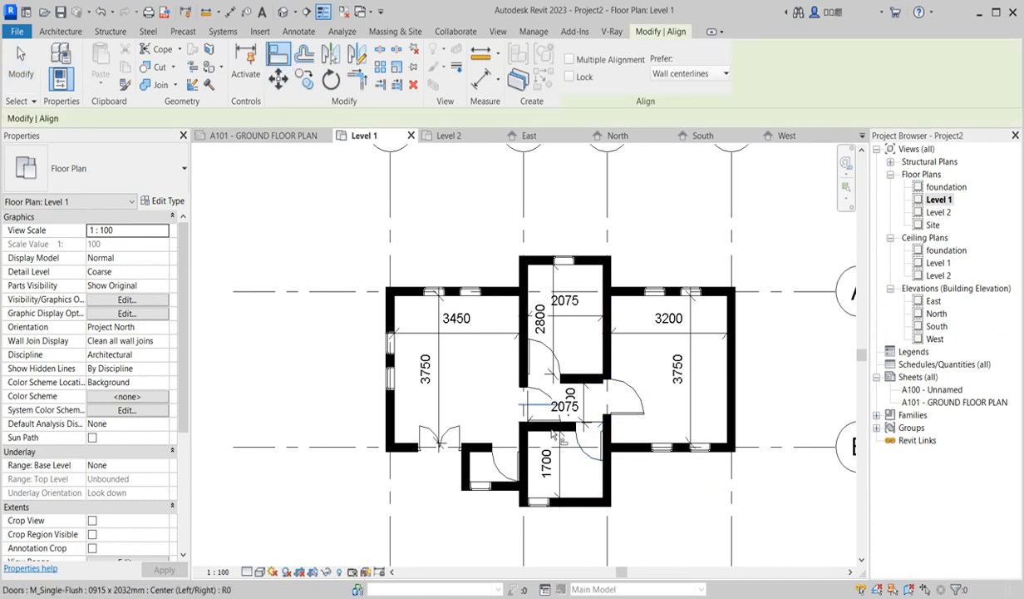
scroll(551, 427, "up", 3)
left_click(665, 405)
scroll(674, 405, "down", 4)
right_click(673, 370)
key("Escape")
right_click(713, 380)
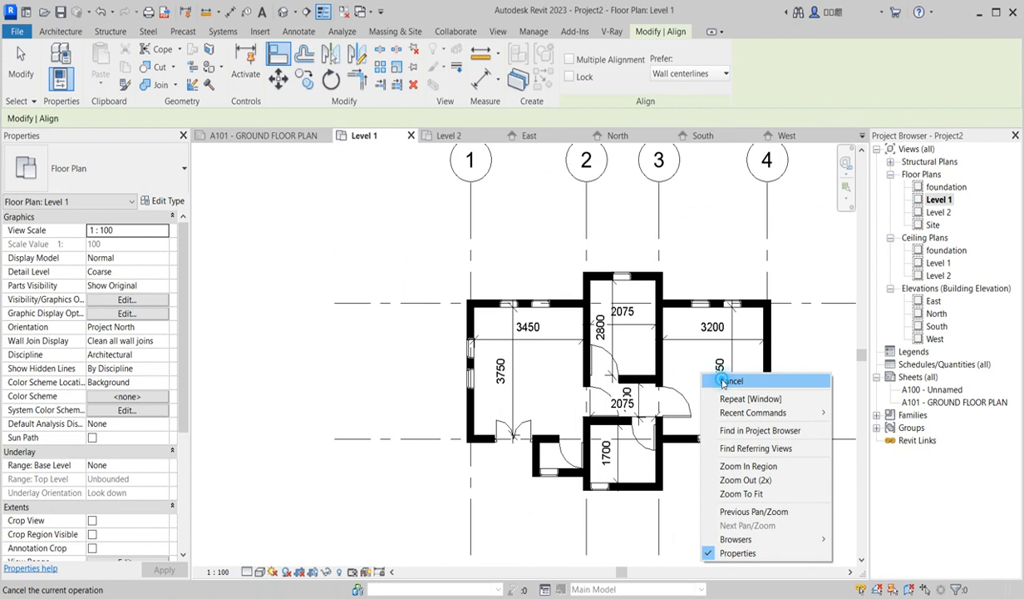
left_click(723, 382)
scroll(715, 382, "up", 3)
scroll(611, 466, "down", 2)
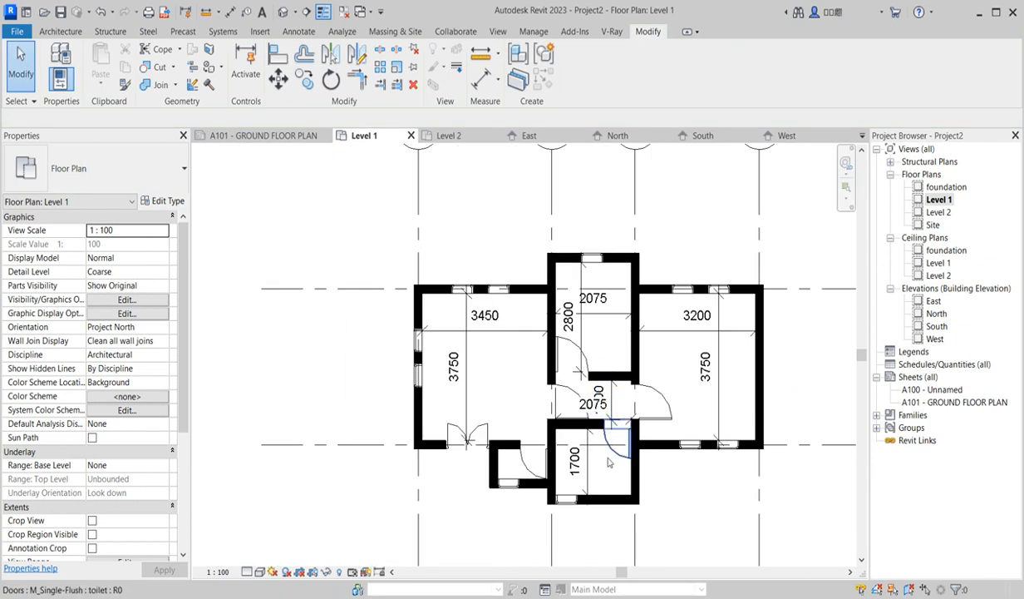
scroll(600, 433, "up", 3)
scroll(617, 416, "down", 4)
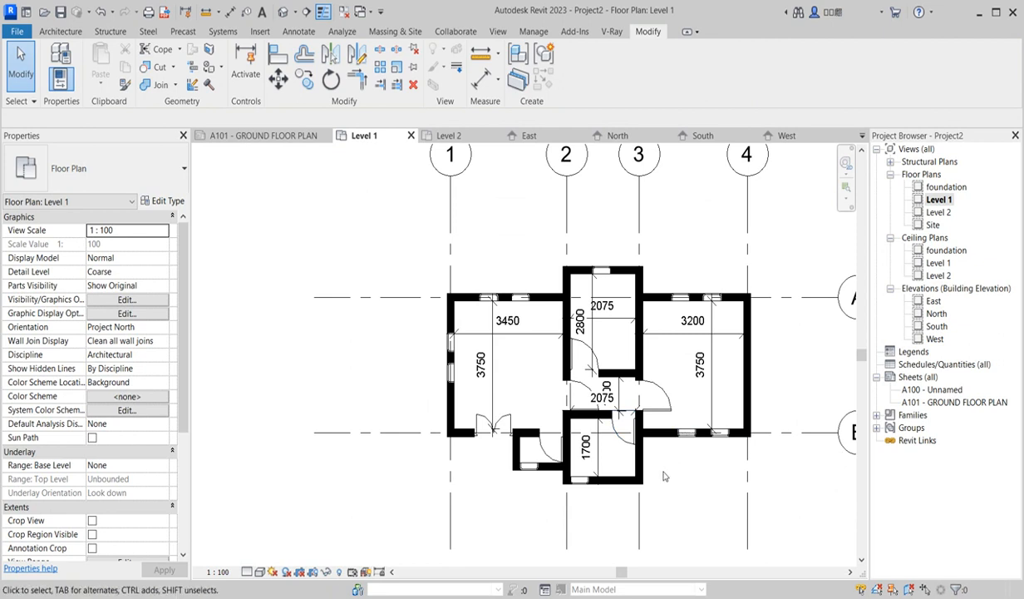
scroll(655, 472, "up", 2)
scroll(655, 447, "down", 2)
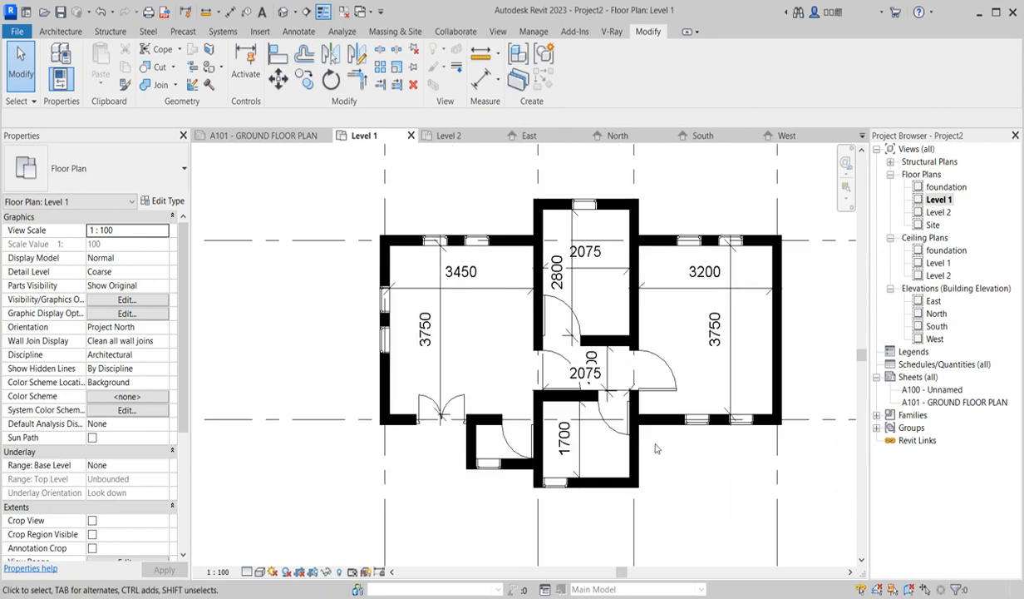
scroll(646, 376, "down", 1)
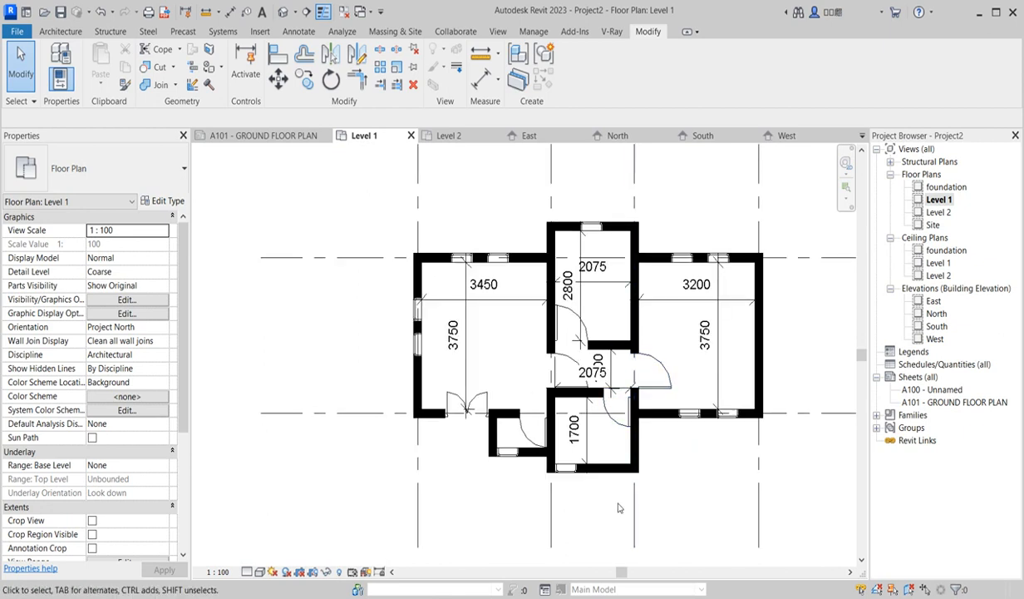
scroll(494, 438, "up", 1)
scroll(384, 431, "down", 2)
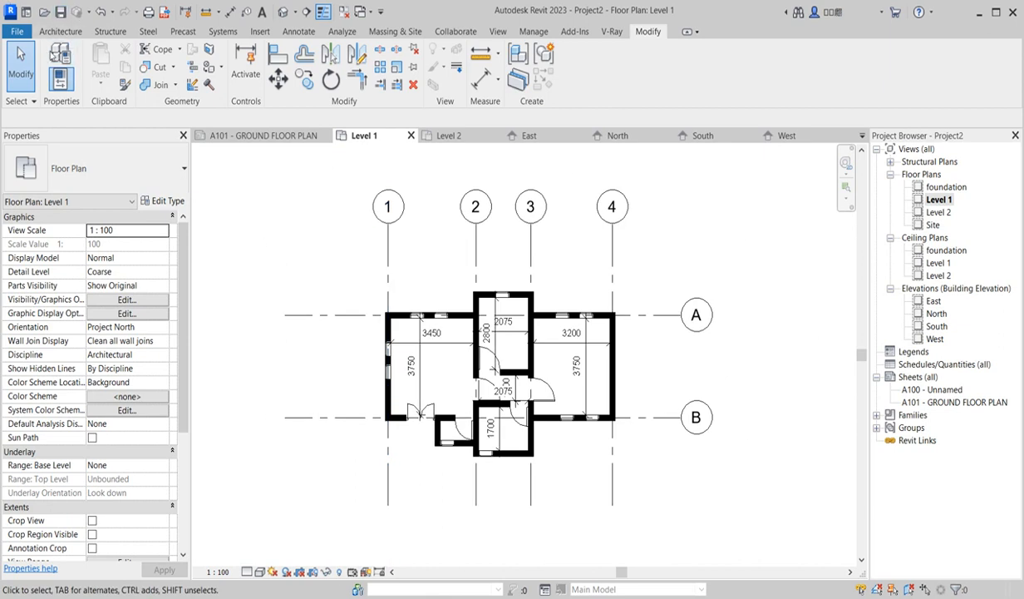
Start an architectural floor on Level 1 and duplicate the Generic 150mm floor type as Generic 200mm
left_click(61, 33)
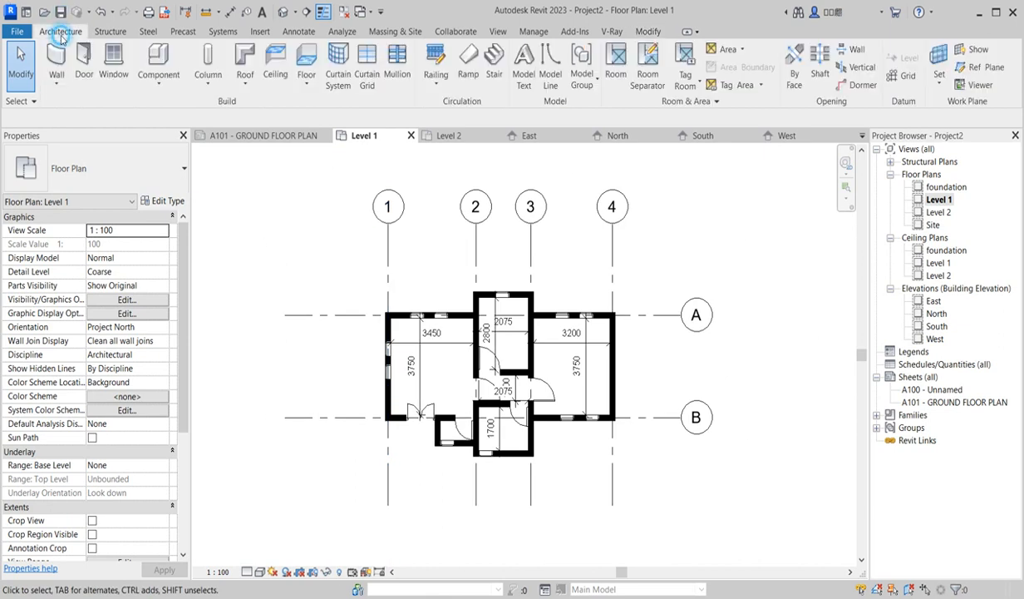
left_click(306, 82)
left_click(344, 110)
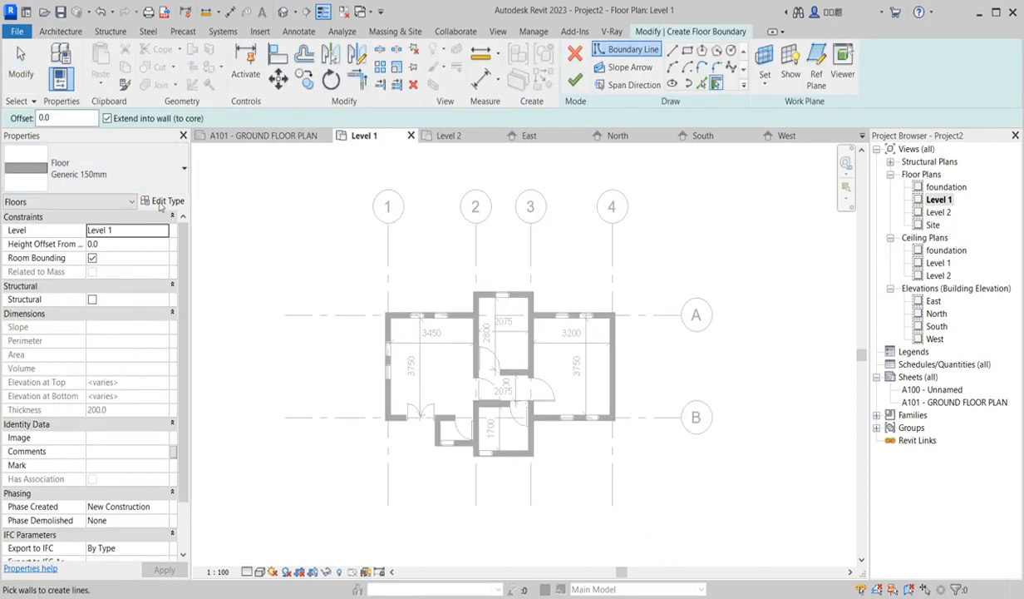
left_click(163, 200)
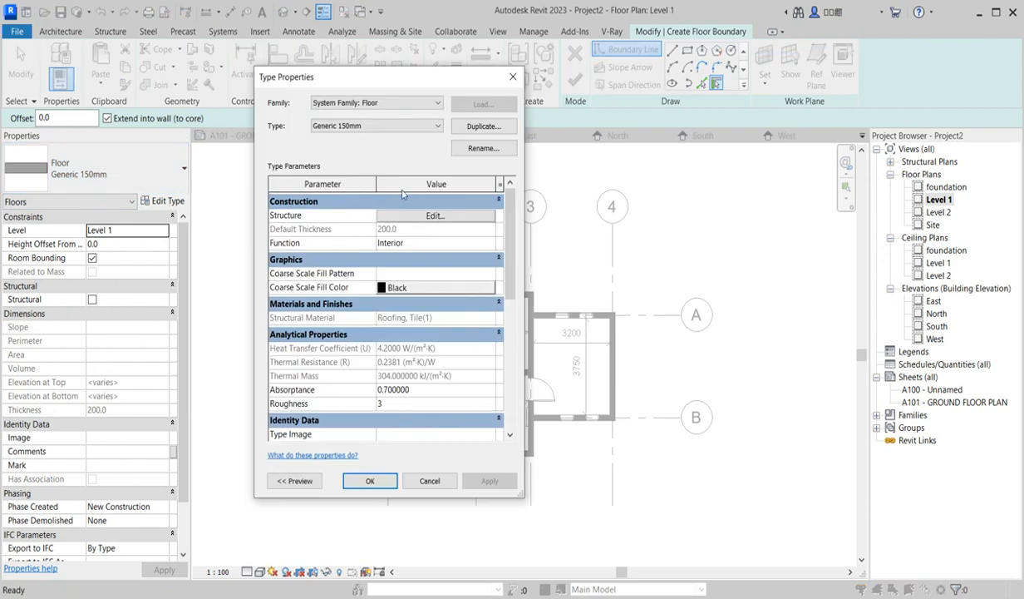
left_click(480, 128)
left_click(399, 277)
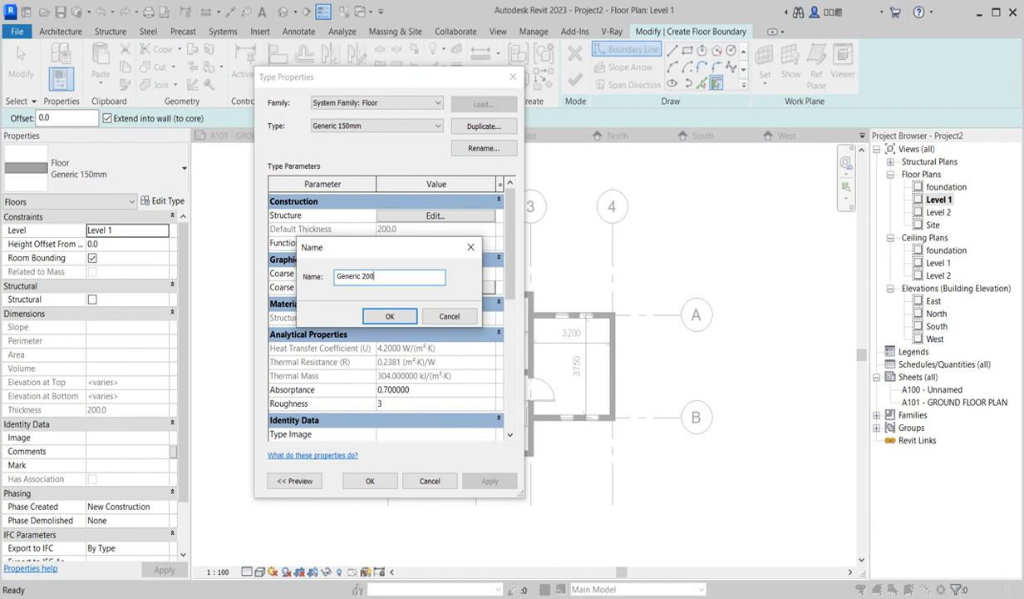
left_click(389, 316)
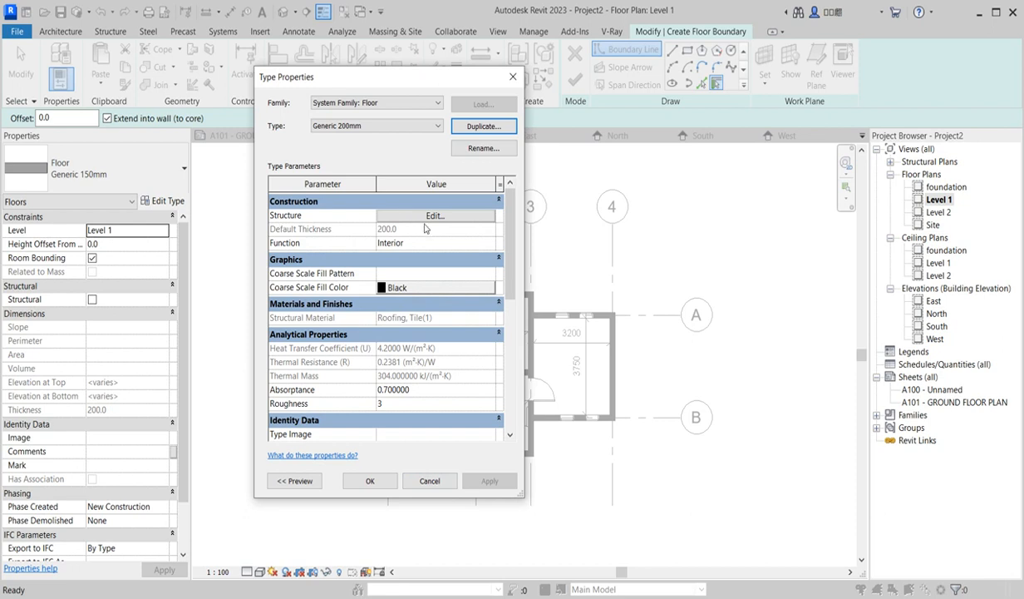
left_click(370, 480)
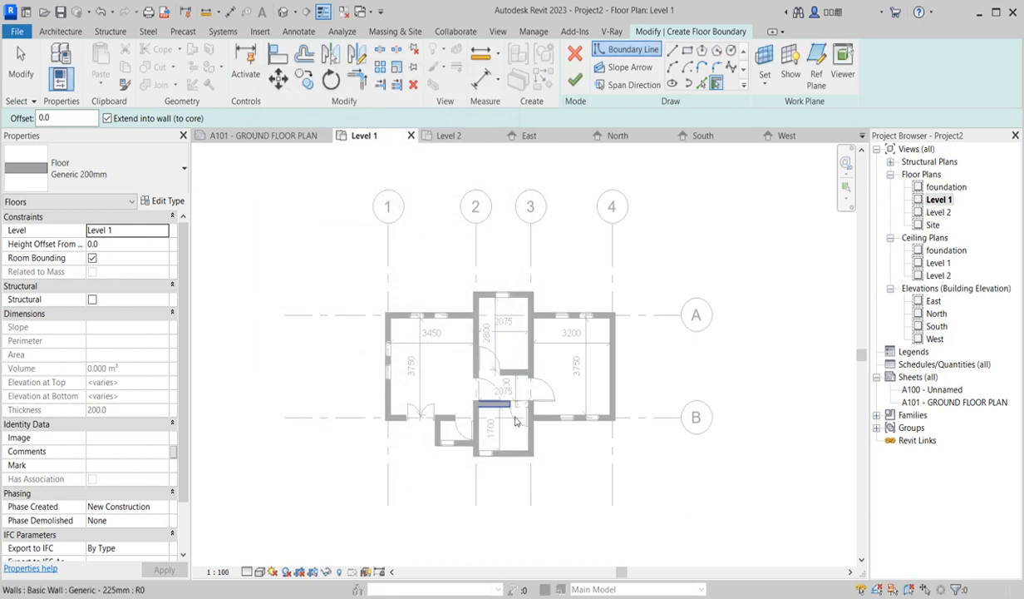
Pick floor boundary lines along the outer faces of the middle block's upper and right walls and the right room's upper and right walls
left_click(702, 83)
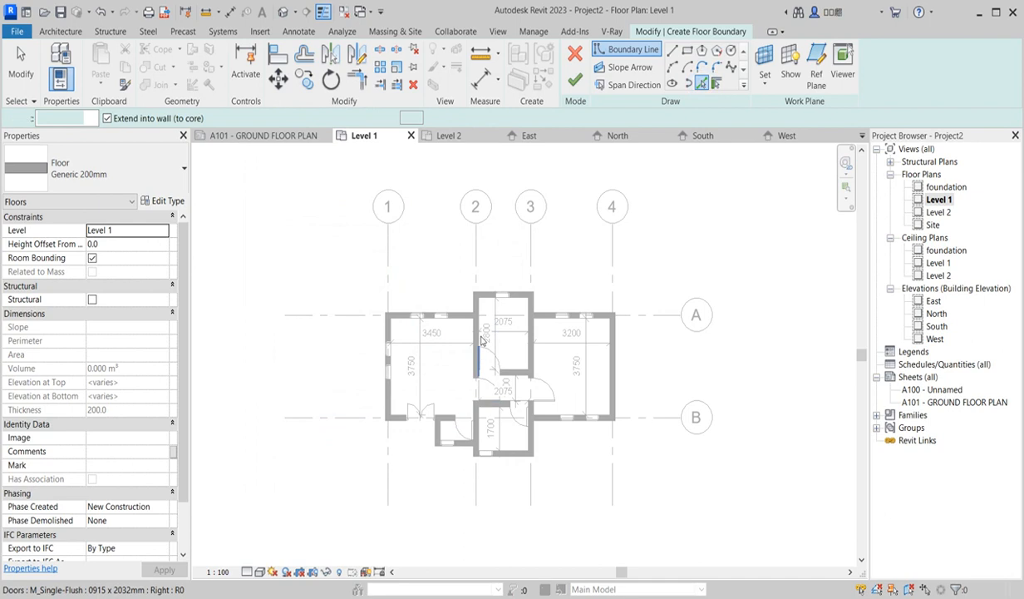
scroll(520, 291, "up", 3)
left_click(523, 295)
scroll(546, 298, "up", 3)
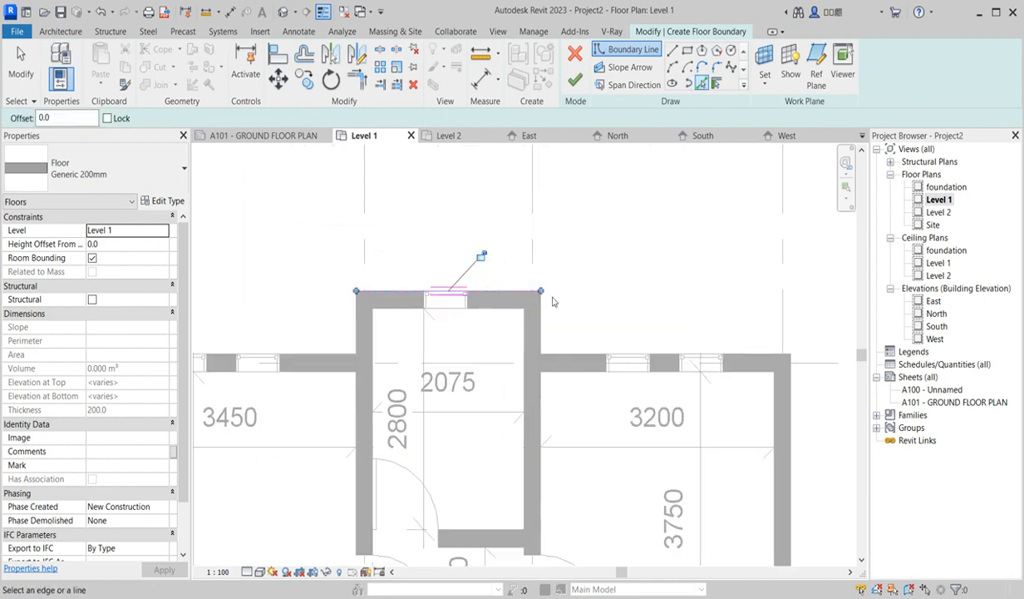
left_click(540, 323)
left_click(578, 361)
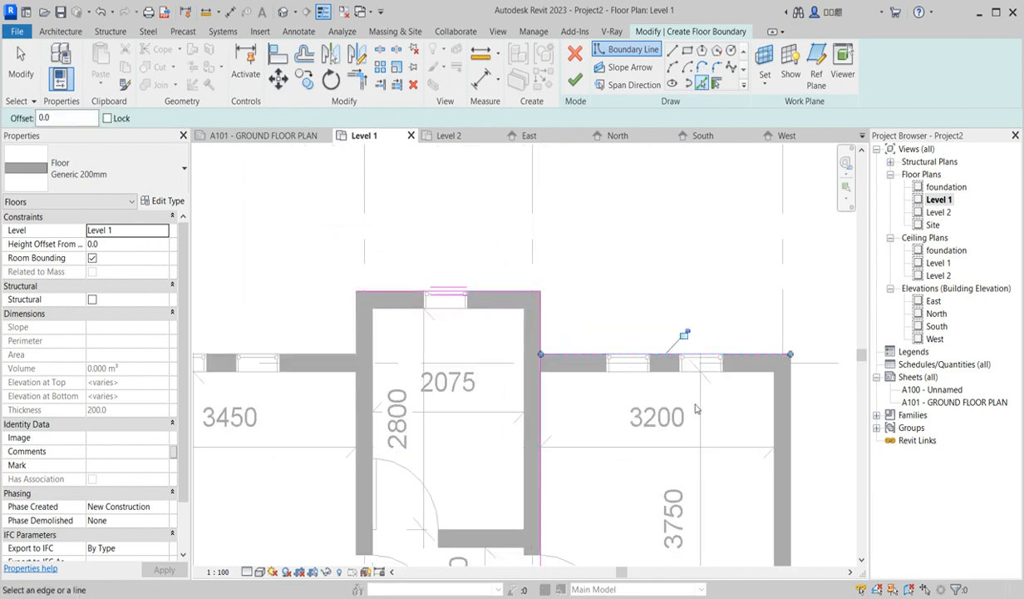
left_click(788, 407)
scroll(694, 250, "down", 3)
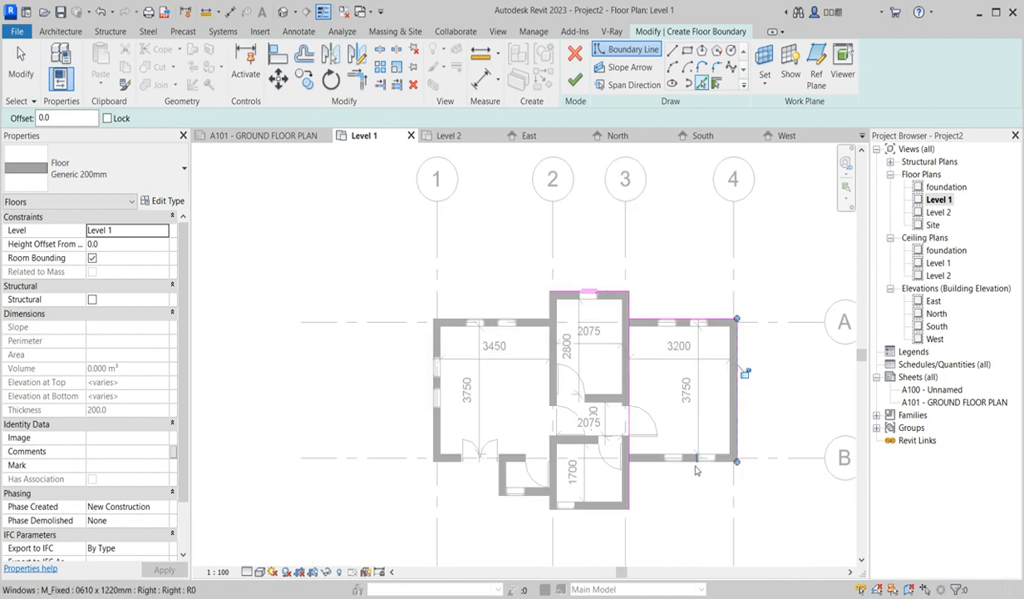
Pick the remaining outer wall faces as floor boundary lines along the right room's lower wall, middle block, storeroom and left room
scroll(690, 316, "up", 2)
left_click(628, 449)
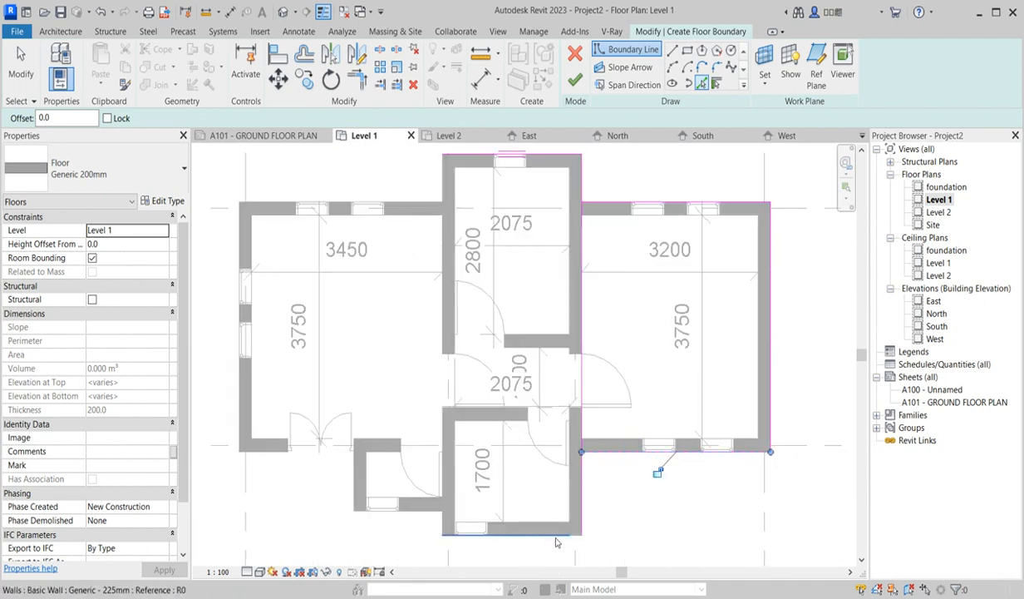
left_click(536, 519)
scroll(438, 511, "up", 3)
left_click(406, 504)
scroll(289, 479, "down", 3)
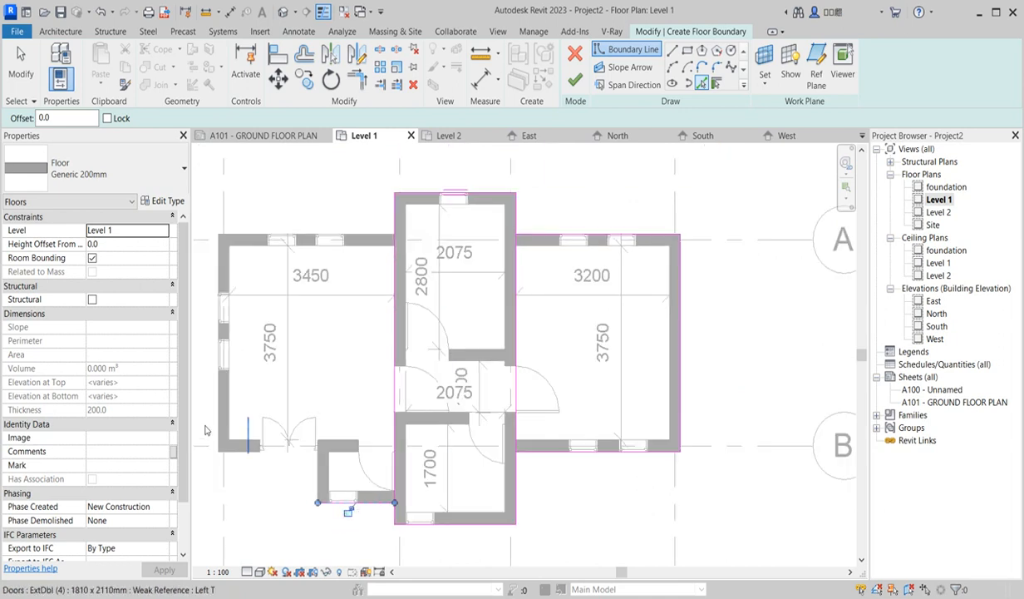
left_click(218, 413)
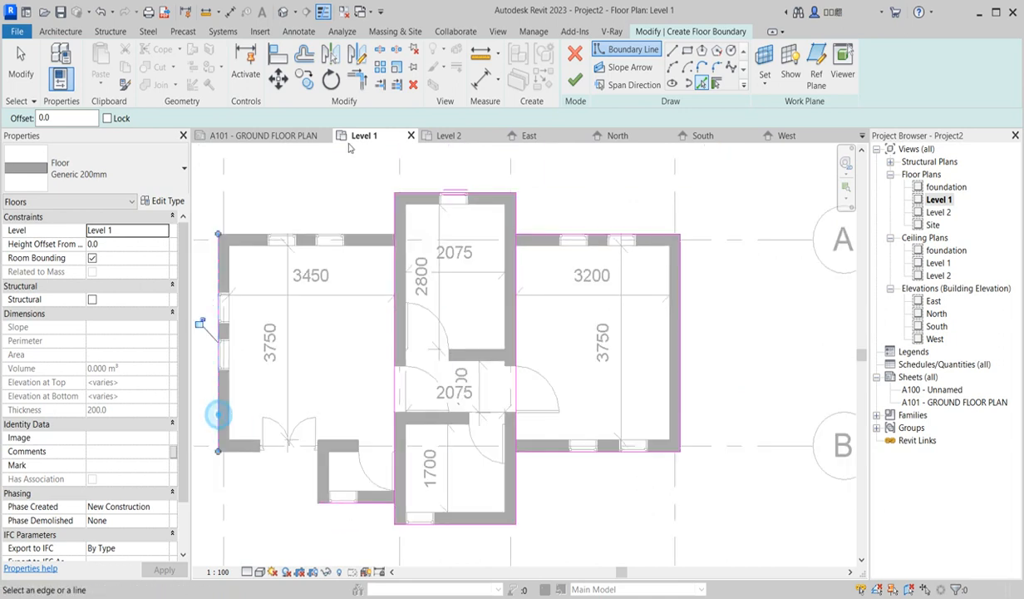
left_click(372, 235)
Trim the middle block's right boundary line to a corner with the right room's upper boundary line, unjoining the conflicting elements
left_click(362, 82)
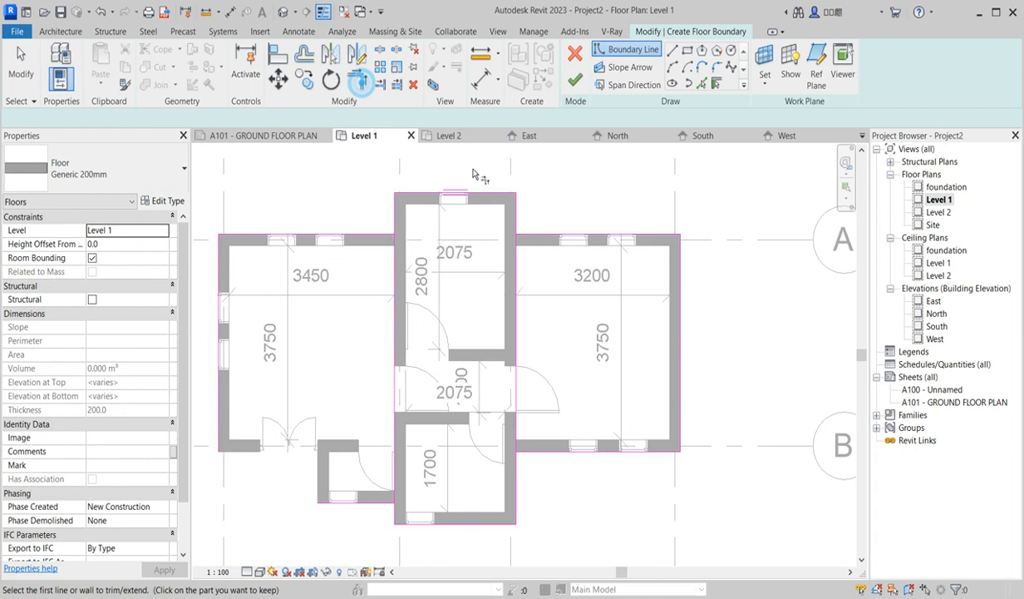
left_click(515, 212)
left_click(531, 235)
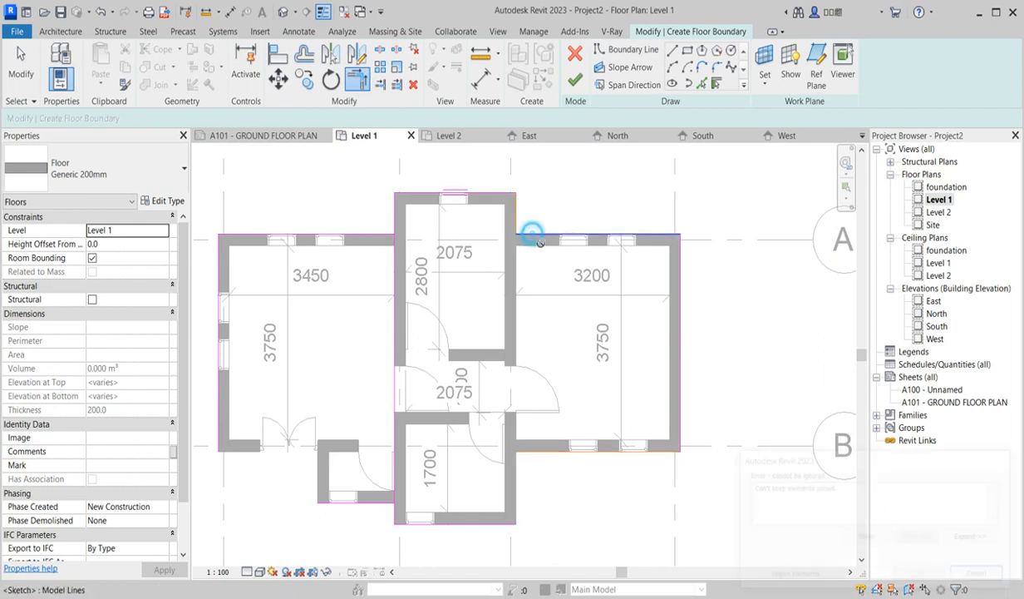
left_click(794, 576)
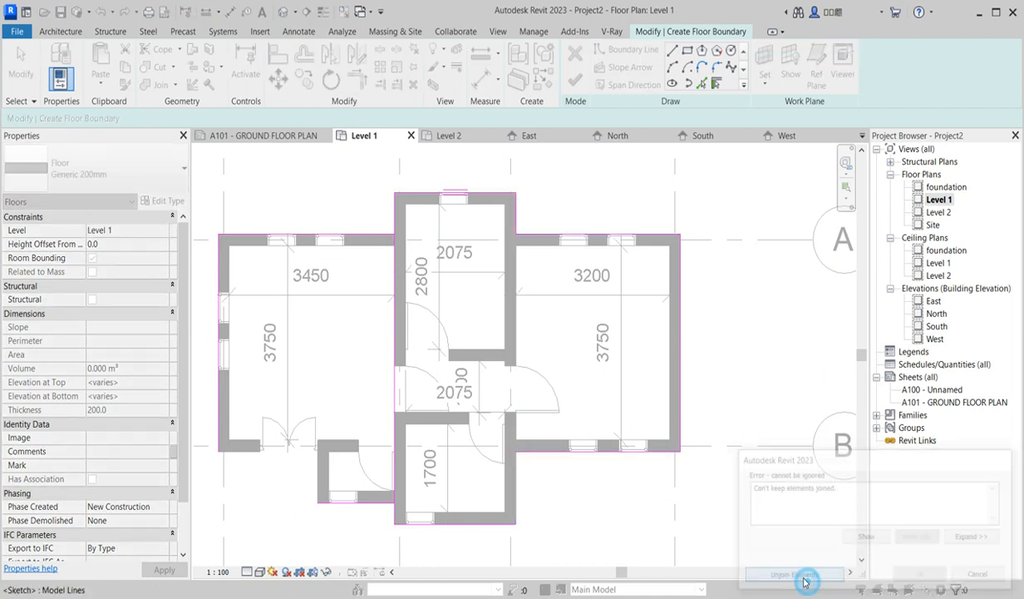
Trim the storeroom's lower boundary line to a corner with the middle block's left boundary line, unjoining the conflicting elements
scroll(670, 325, "down", 2)
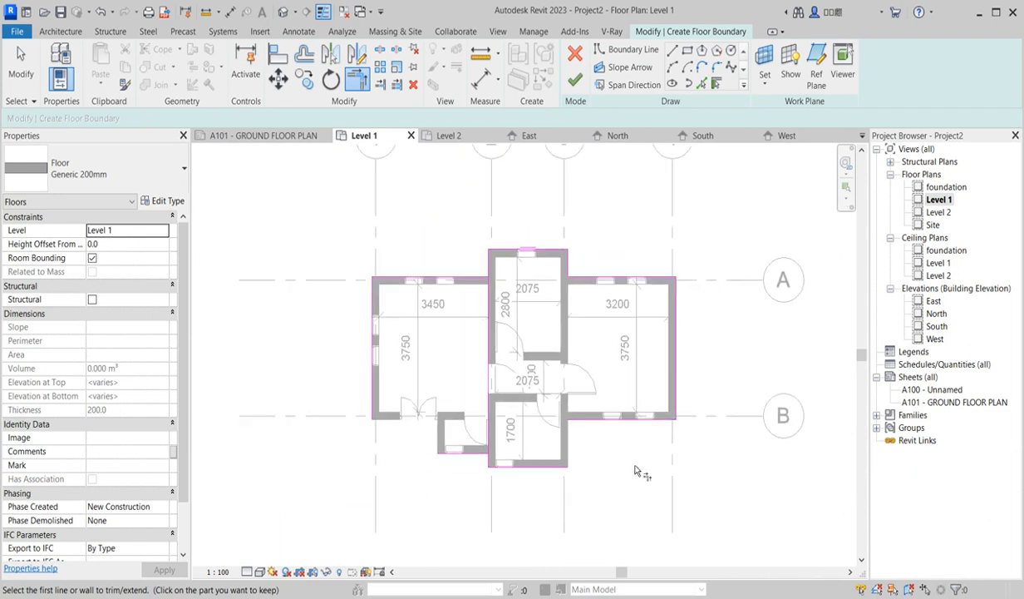
scroll(516, 424, "up", 2)
left_click(464, 441)
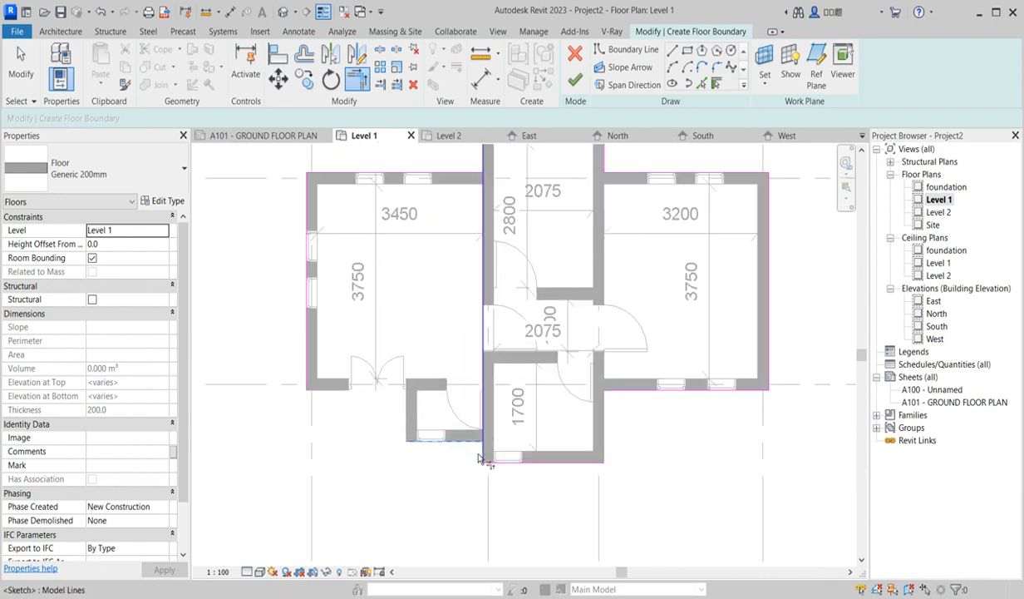
scroll(477, 457, "down", 2)
left_click(836, 576)
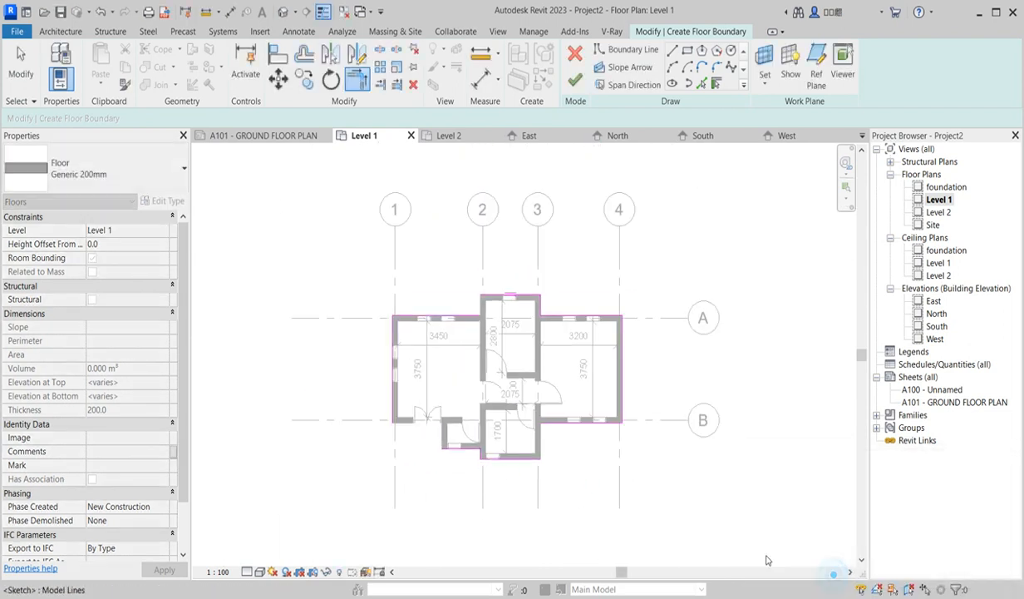
Trim the storeroom's lower boundary line and the left outer boundary line to a corner enclosing the porch
scroll(407, 408, "up", 2)
left_click(493, 444)
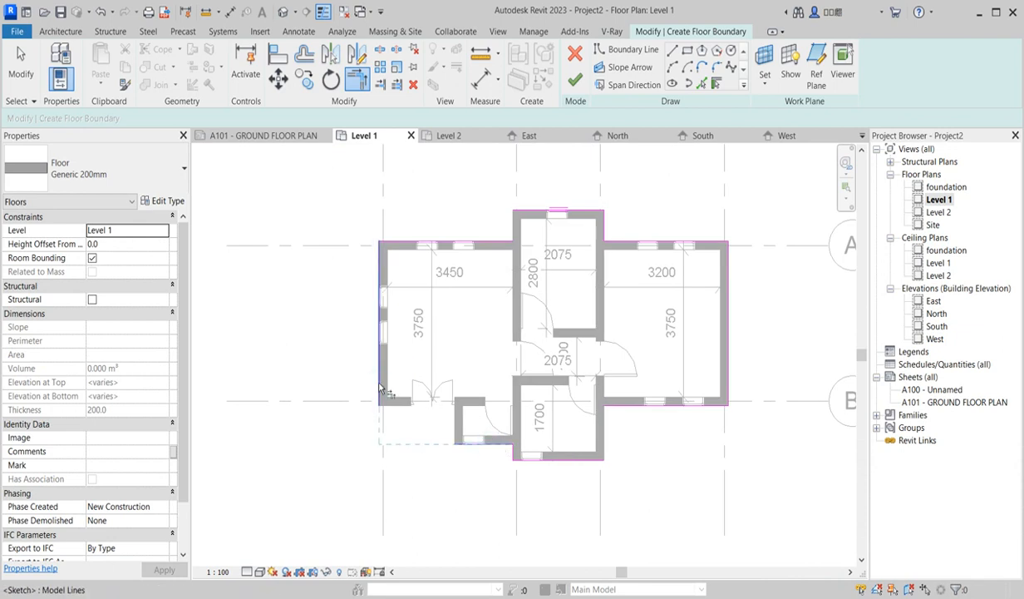
left_click(379, 383)
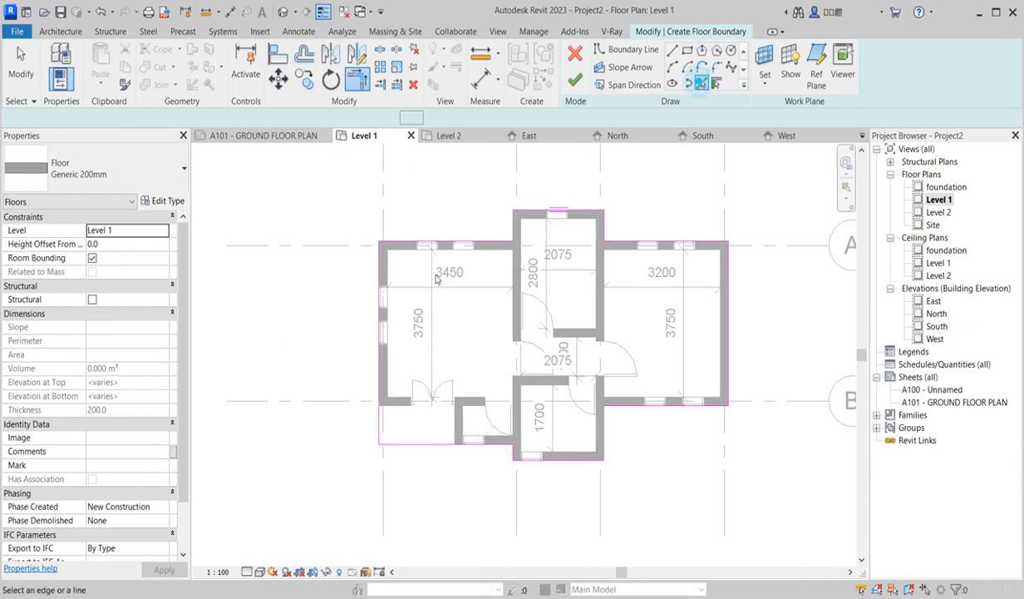
Pick the middle block's left and right outer wall faces again as floor boundary lines
left_click(701, 84)
scroll(507, 229, "up", 3)
left_click(521, 222)
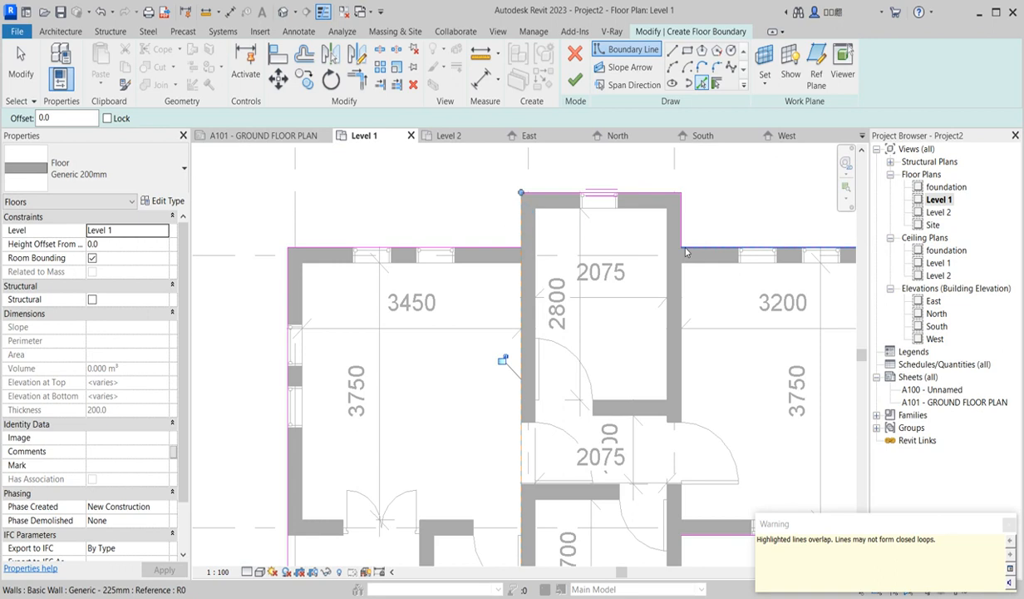
scroll(658, 260, "down", 3)
left_click(670, 411)
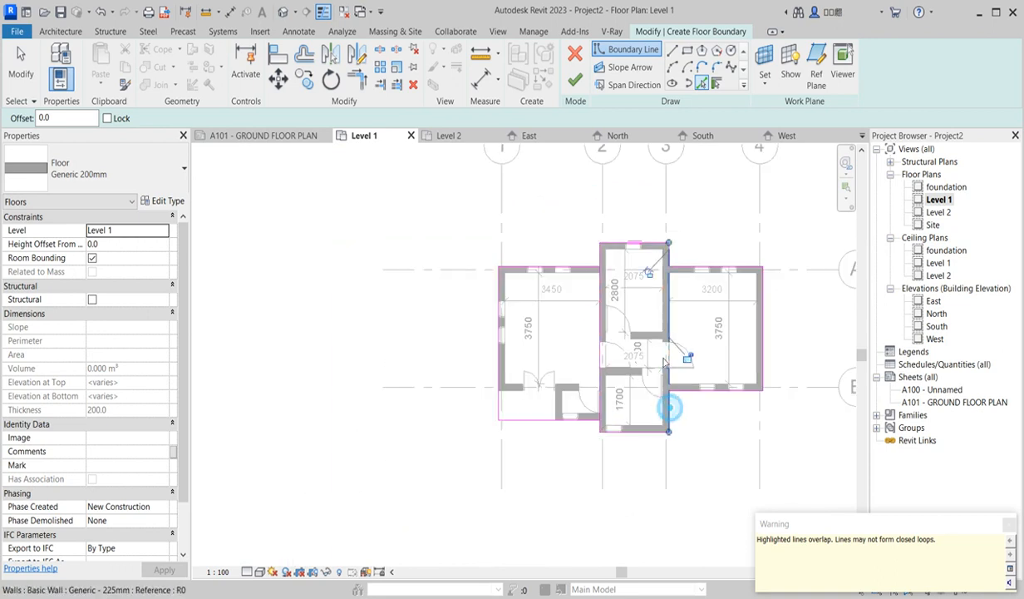
Trim the left room's upper boundary line to a corner with the middle block's left boundary line
key("t")
key("r")
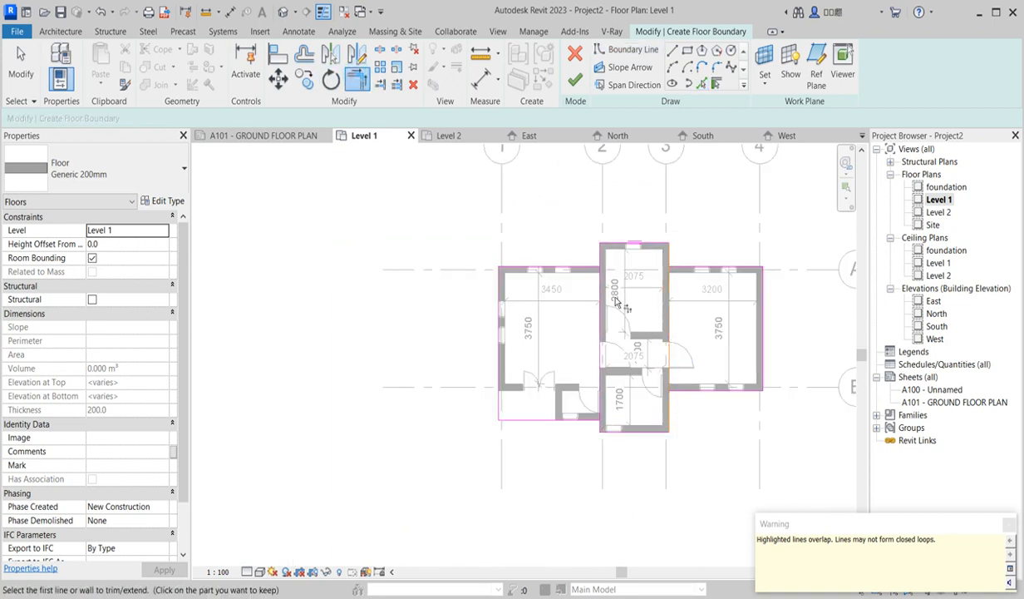
scroll(615, 296, "up", 2)
left_click(557, 247)
left_click(594, 239)
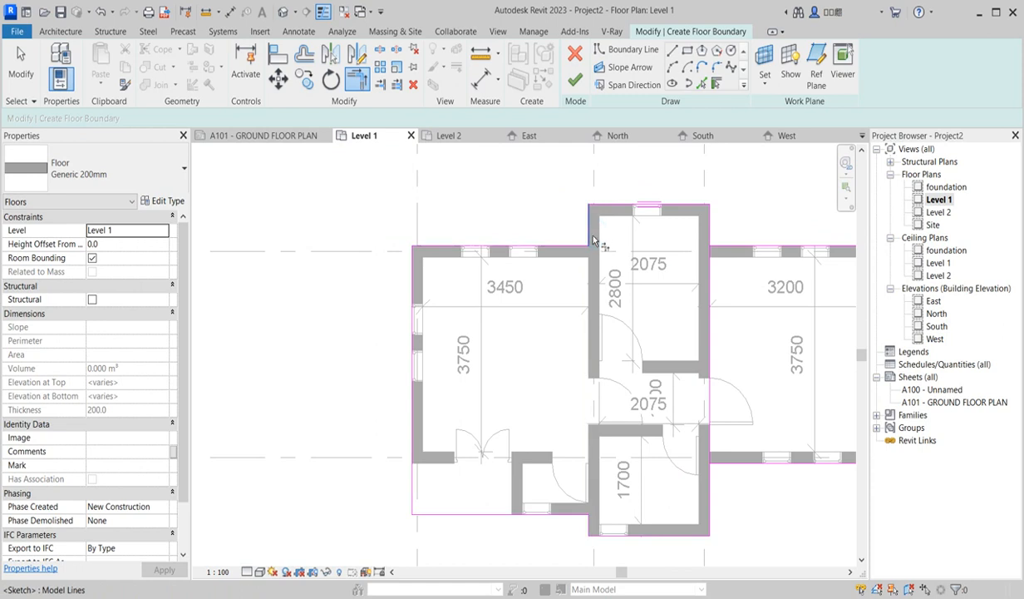
Trim the middle block's right boundary line to the right room's lower boundary line and finish the Generic 200mm floor
scroll(632, 332, "down", 3)
scroll(682, 412, "up", 2)
left_click(656, 341)
left_click(653, 317)
scroll(644, 474, "down", 4)
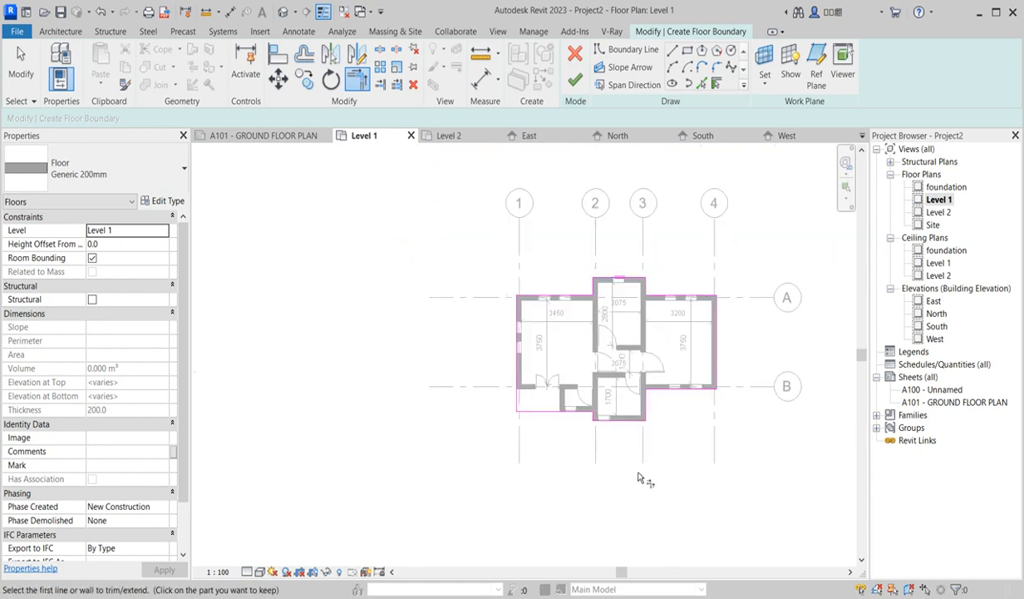
left_click(575, 80)
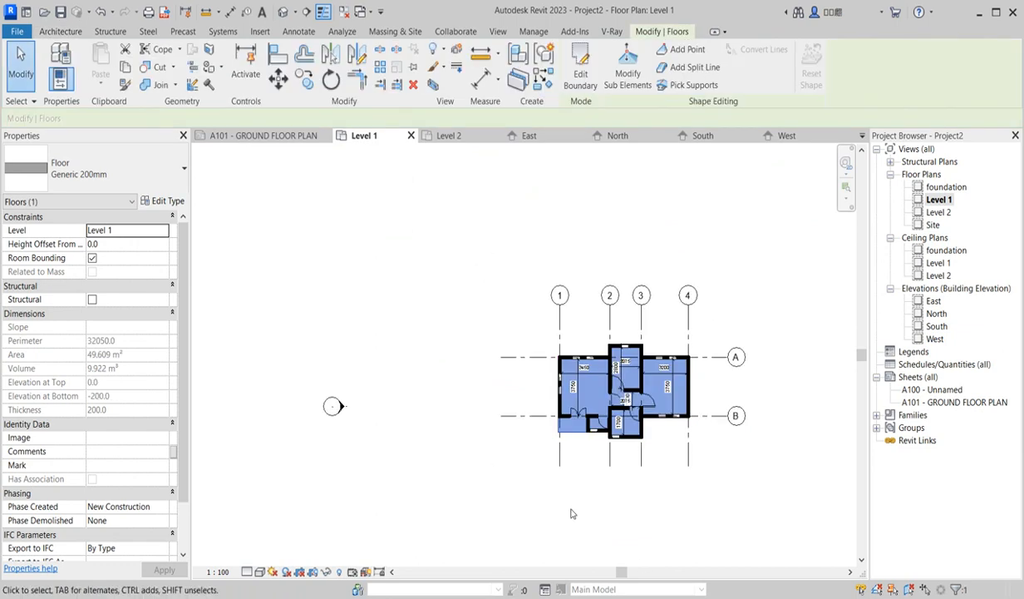
scroll(673, 448, "up", 5)
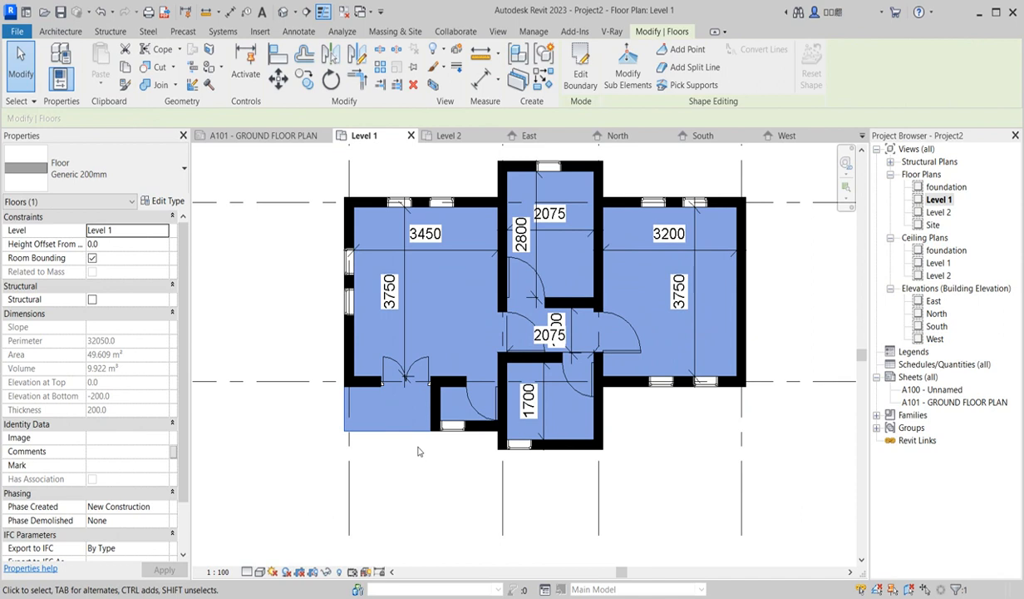
scroll(375, 436, "up", 2)
left_click(478, 507)
scroll(478, 446, "down", 5)
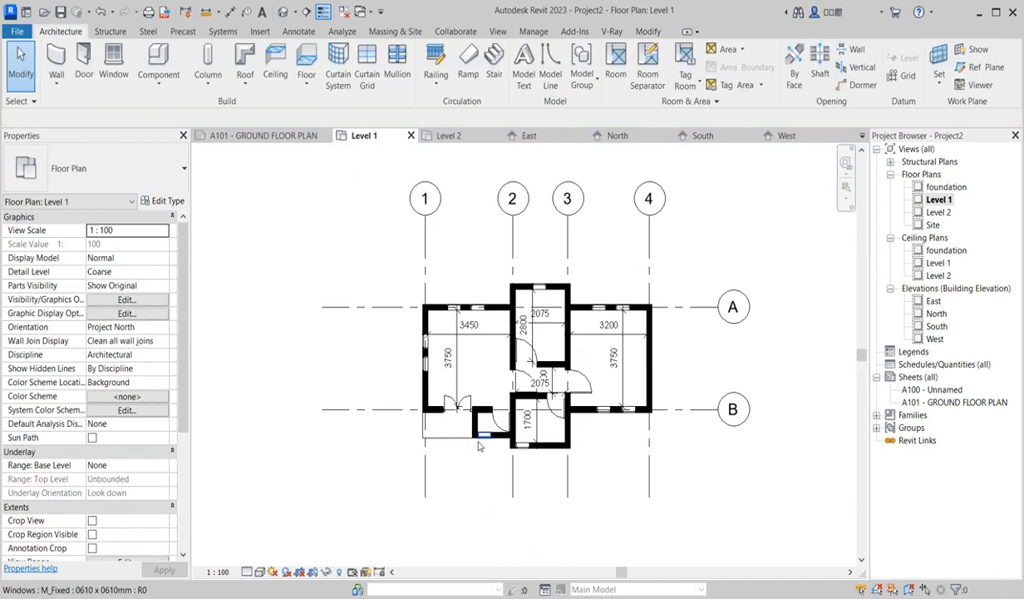
scroll(613, 469, "up", 3)
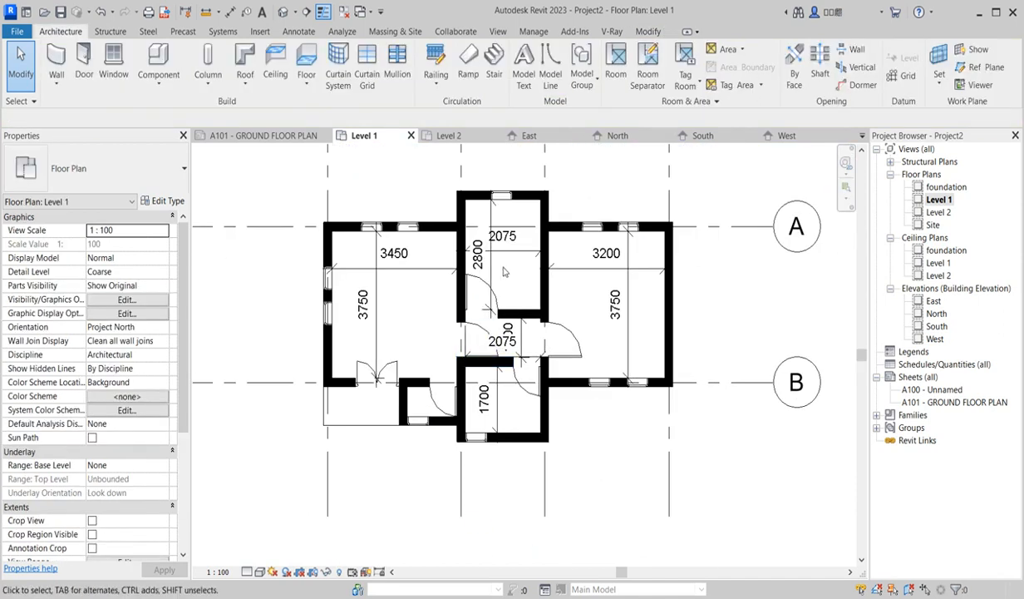
scroll(489, 335, "down", 3)
scroll(446, 323, "up", 2)
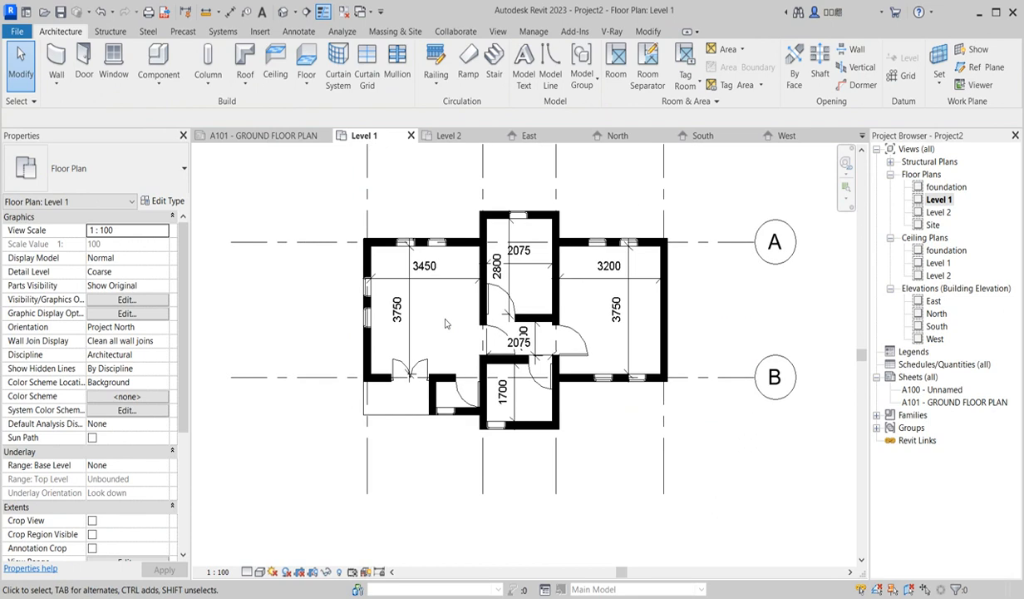
scroll(396, 409, "up", 3)
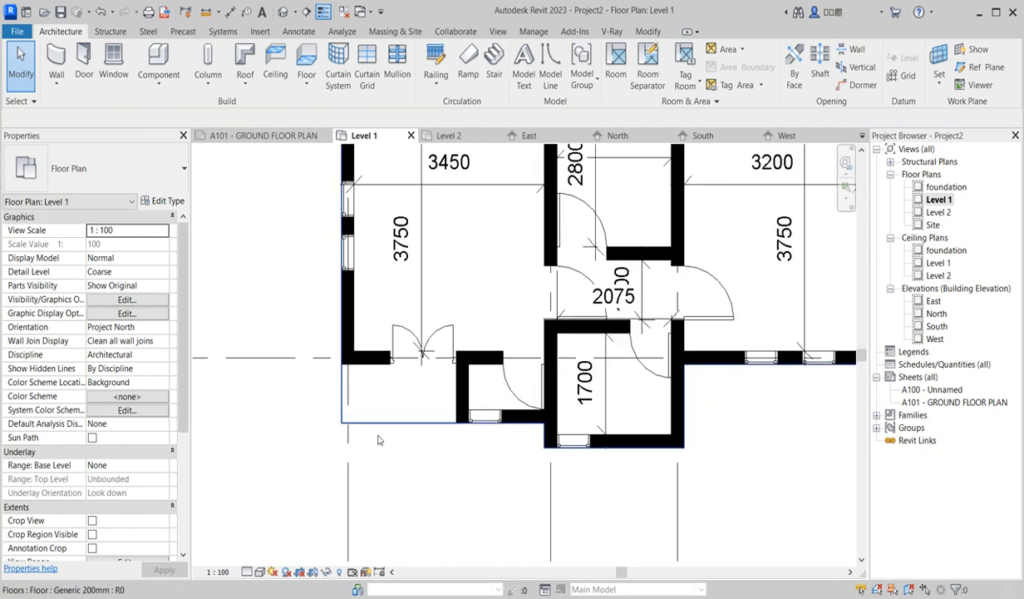
scroll(359, 433, "down", 3)
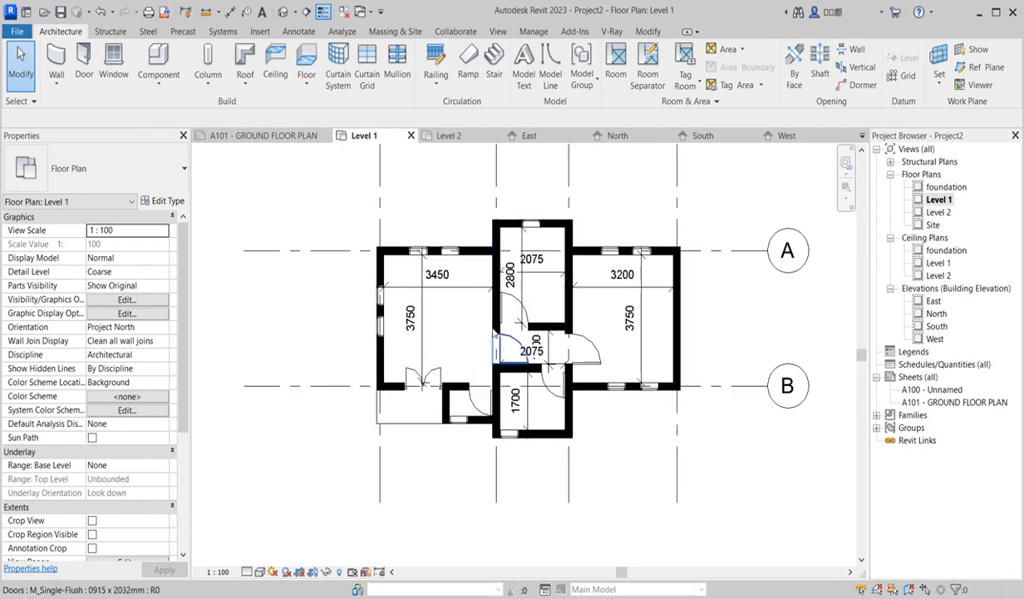
Start placing a component using the Queen_size_2_6152 furniture type
left_click(160, 64)
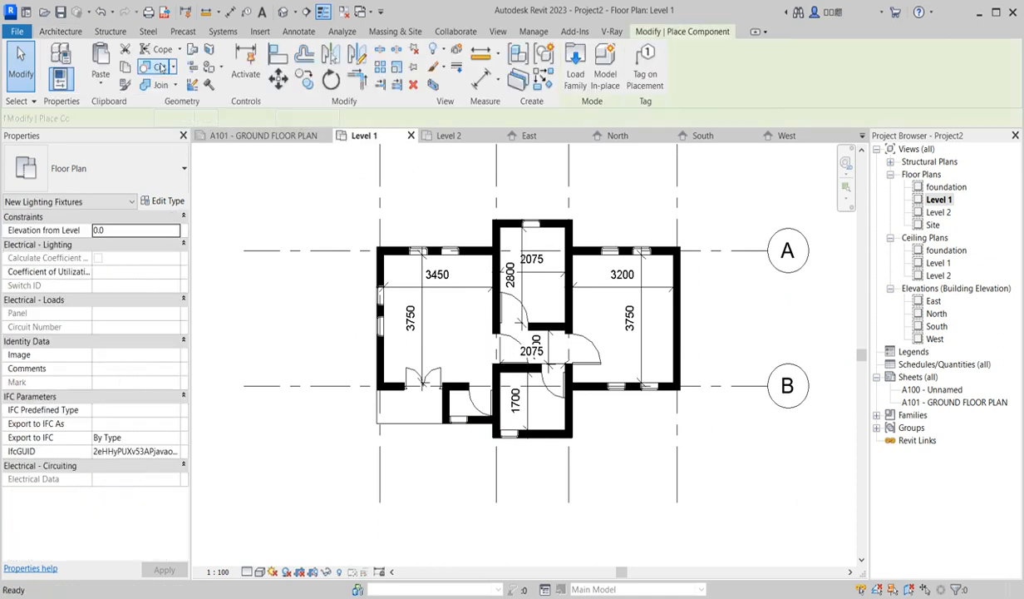
left_click(175, 176)
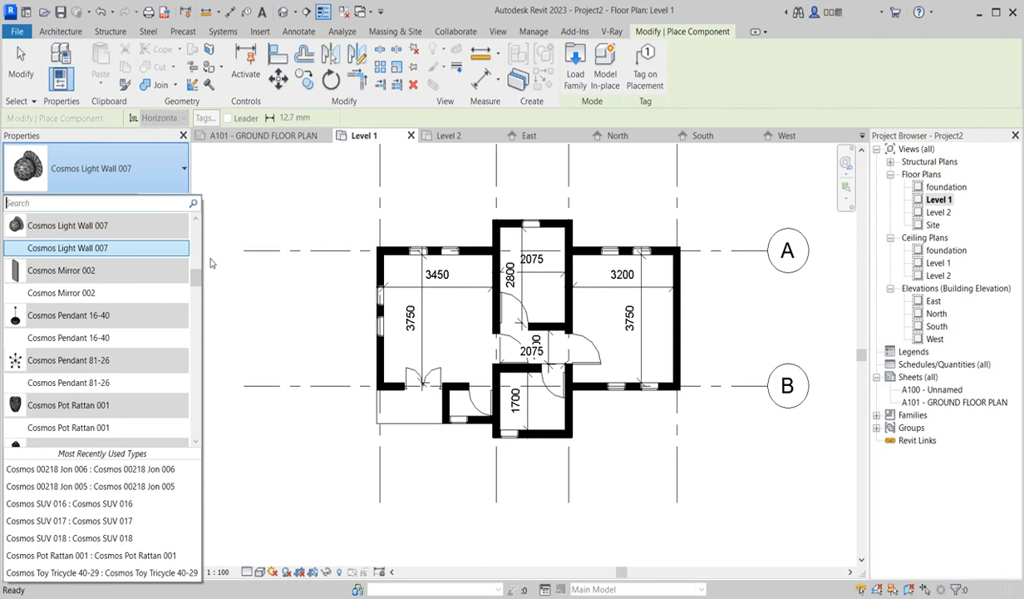
left_click_drag(198, 276, 165, 455)
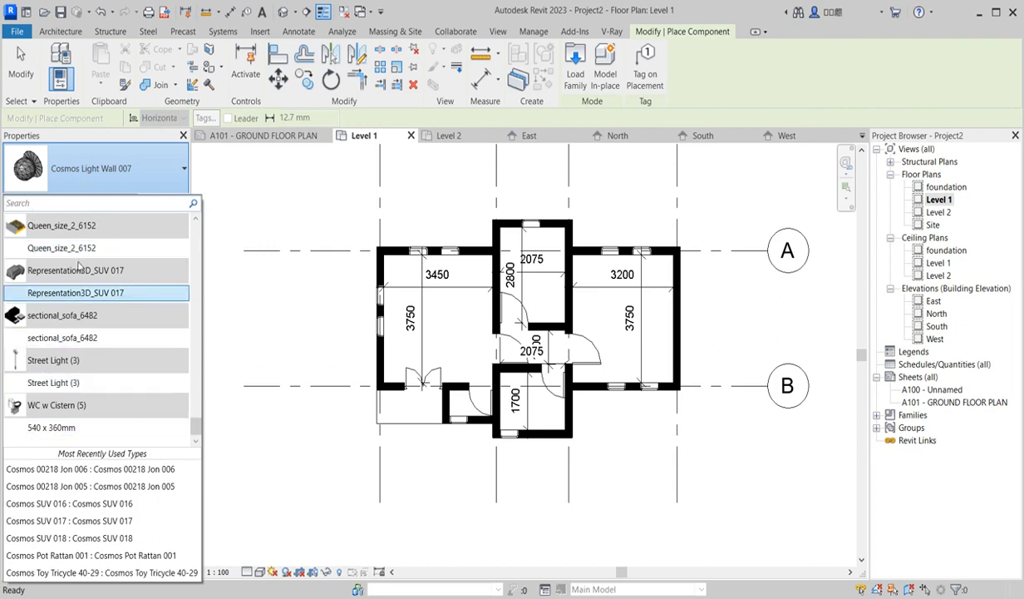
left_click(30, 247)
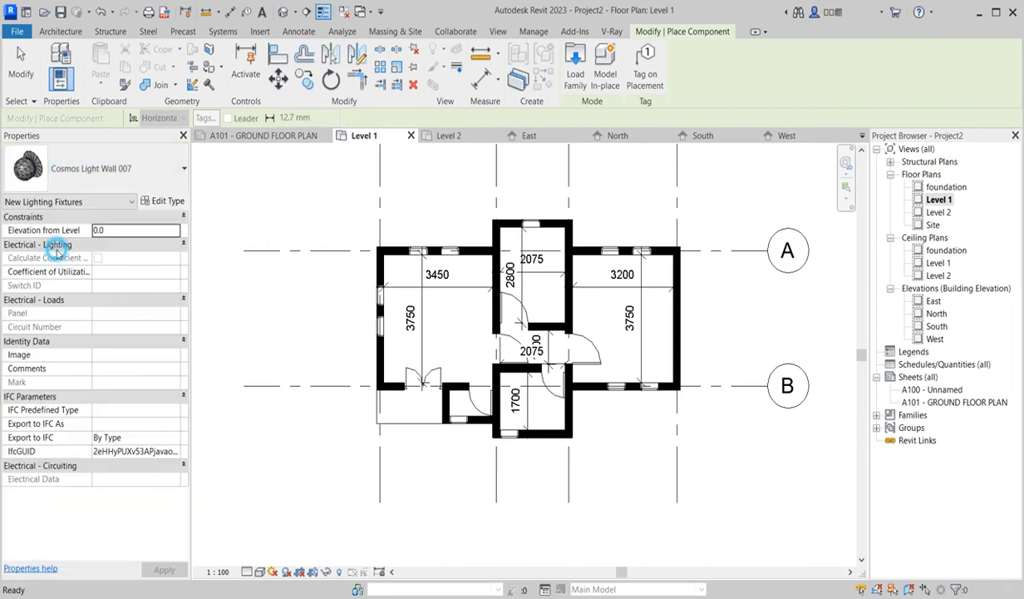
Rotate the queen-size bed and place one instance in the right bedroom with its headboard against the grid 4 wall
scroll(611, 316, "up", 1)
key("space")
scroll(623, 311, "up", 2)
key("space")
key("space")
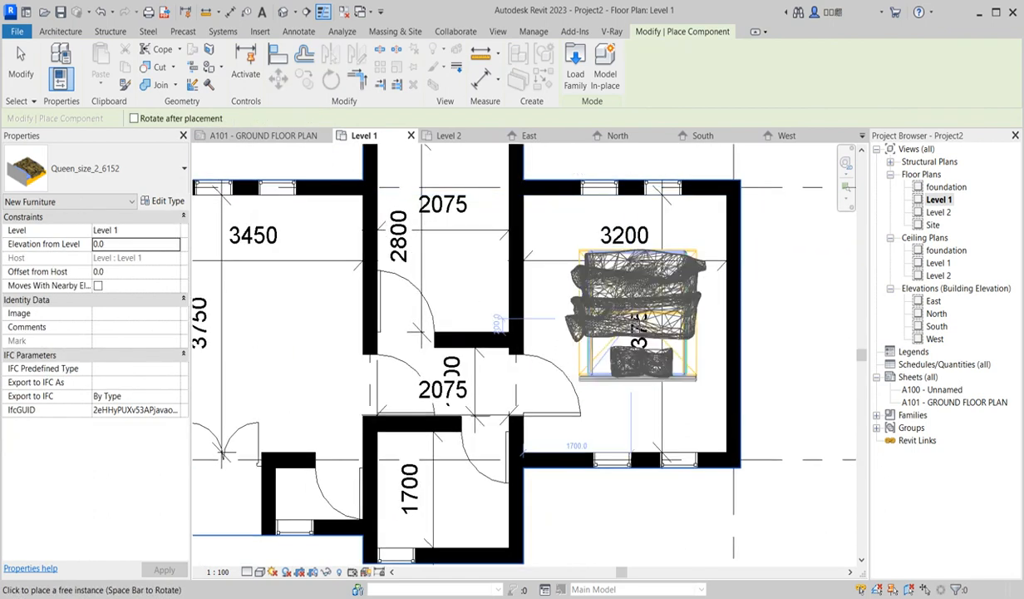
scroll(687, 329, "up", 1)
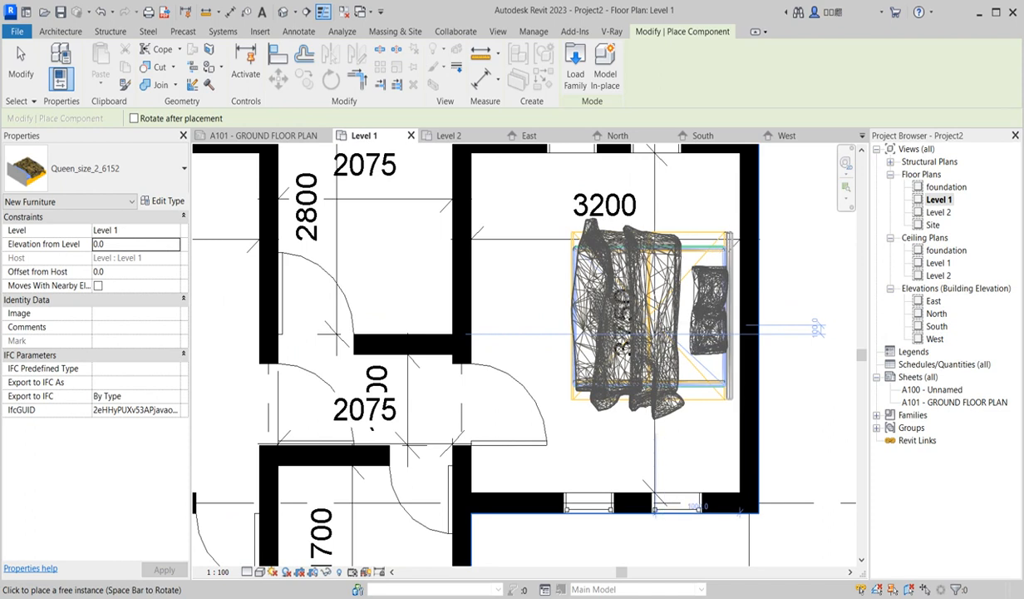
left_click(763, 412)
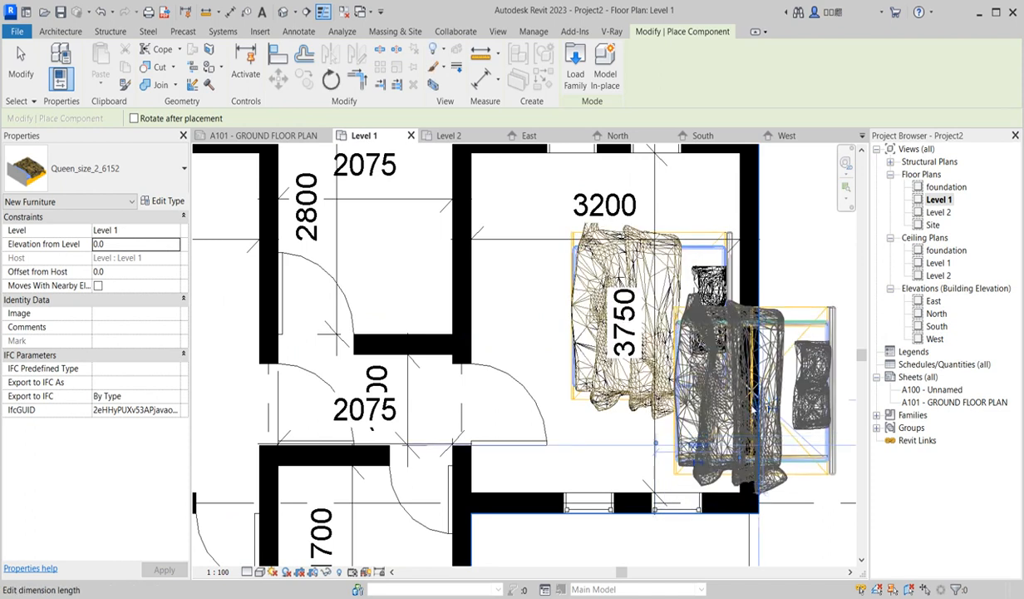
scroll(763, 412, "down", 2)
scroll(662, 368, "down", 3)
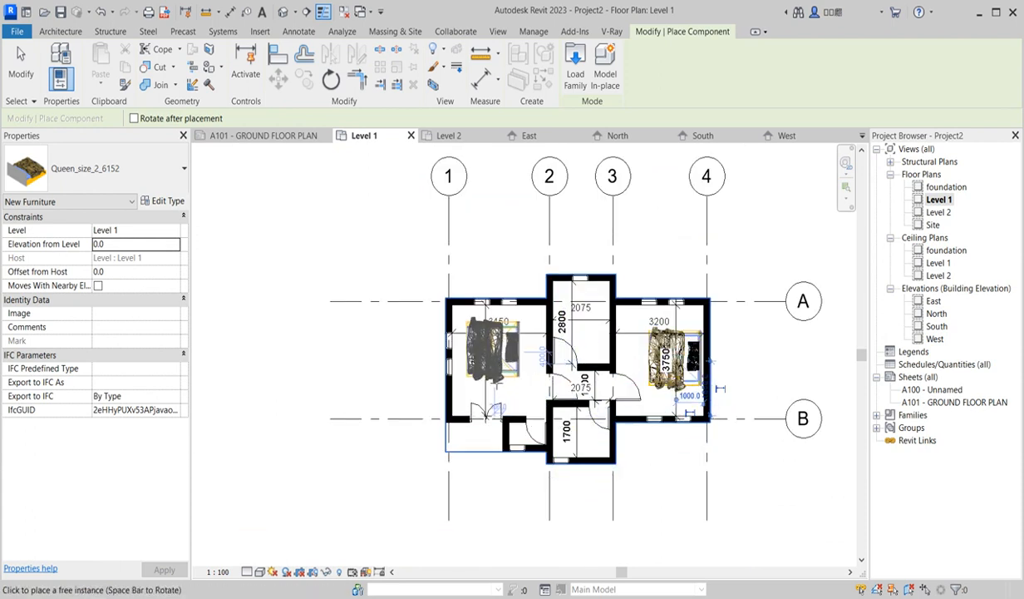
scroll(490, 379, "up", 2)
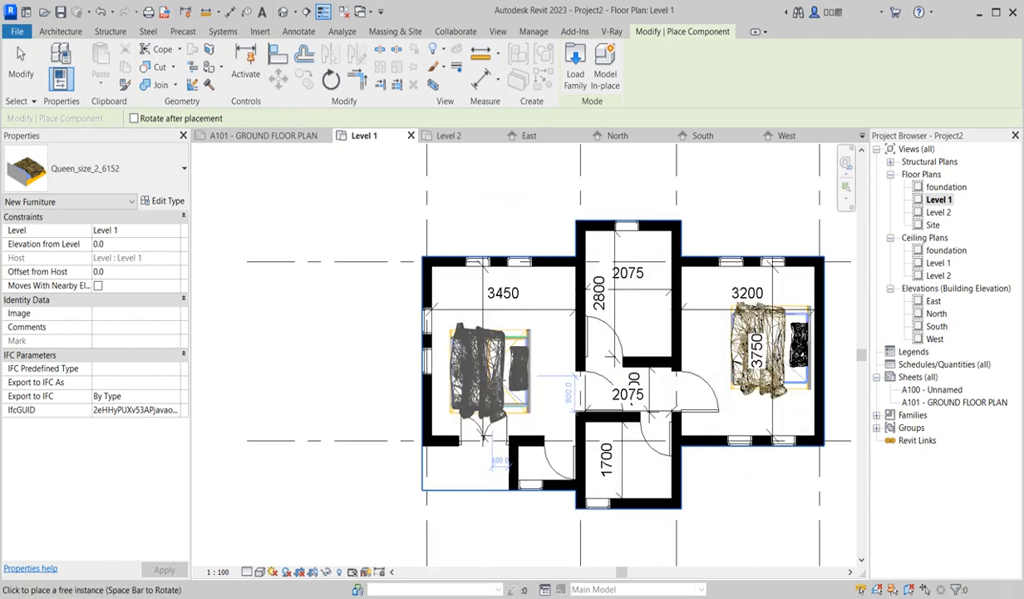
key("Escape")
key("Escape")
scroll(501, 370, "down", 3)
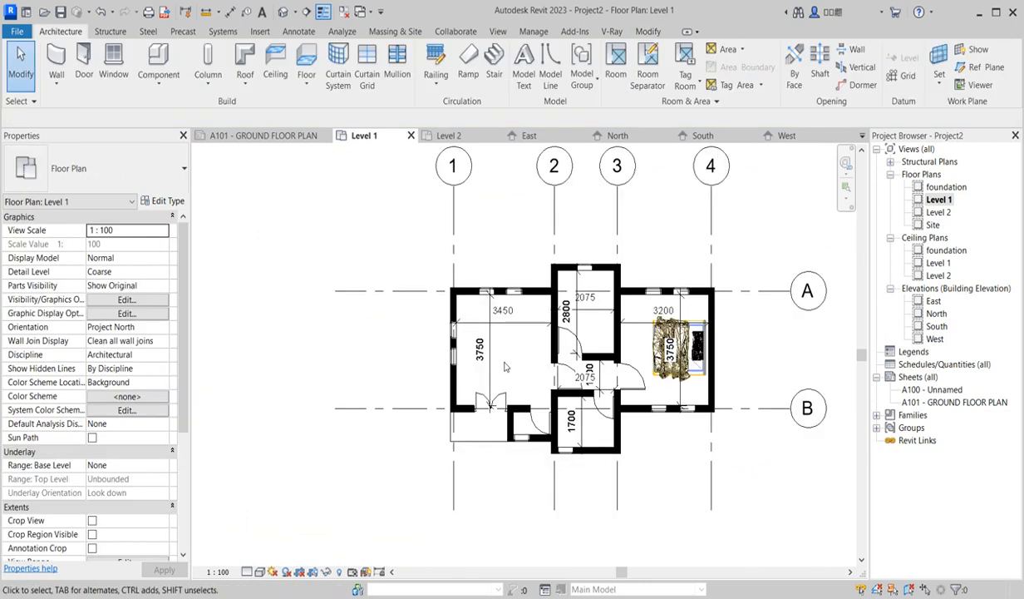
scroll(696, 350, "up", 2)
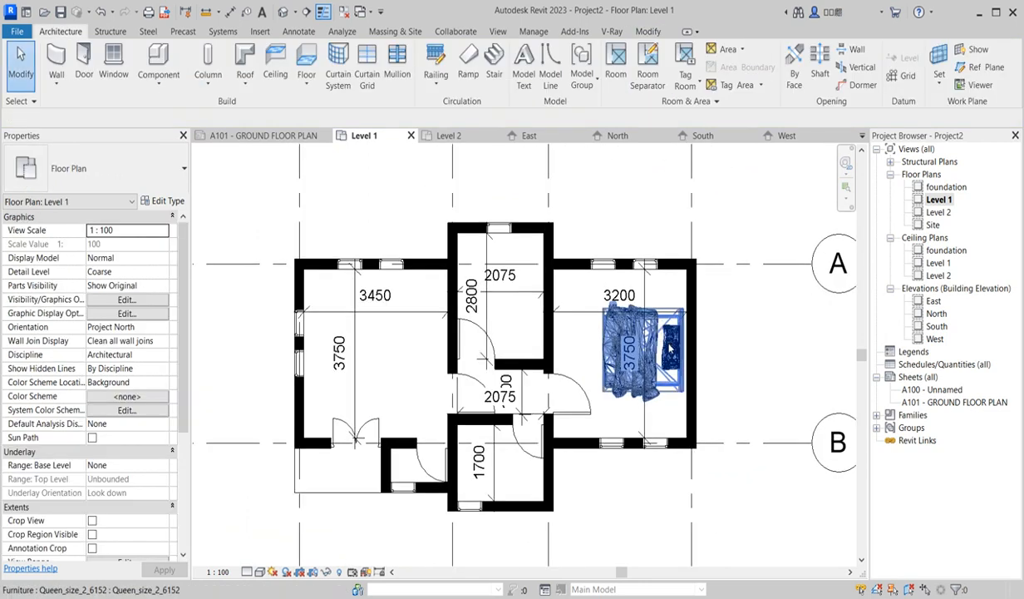
scroll(670, 347, "up", 1)
scroll(690, 399, "down", 2)
scroll(434, 379, "up", 1)
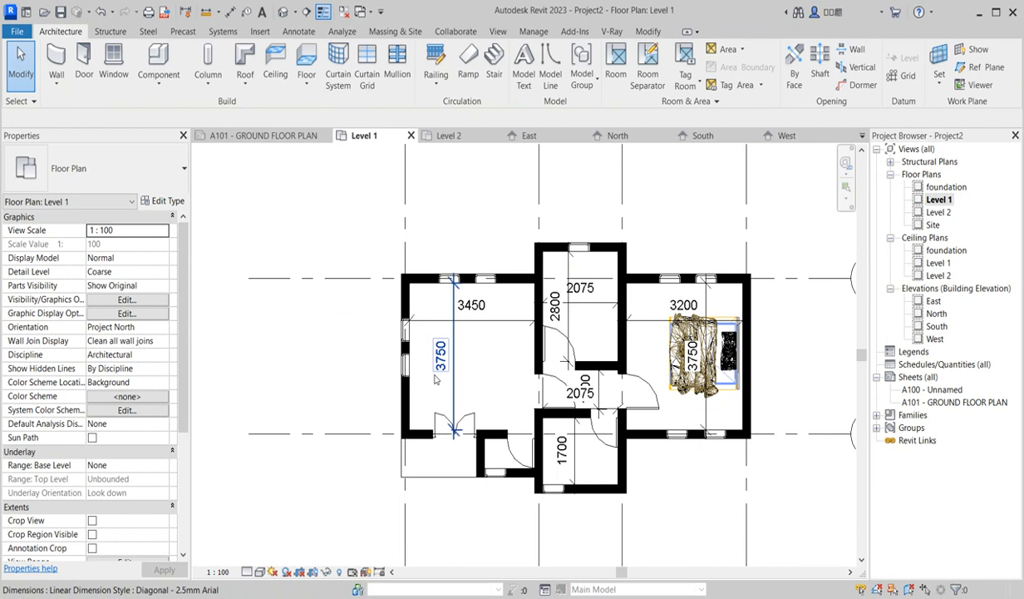
Nudge the left room's horizontal width dimension five increments up toward the room's upper wall
scroll(434, 379, "up", 1)
left_click(420, 308)
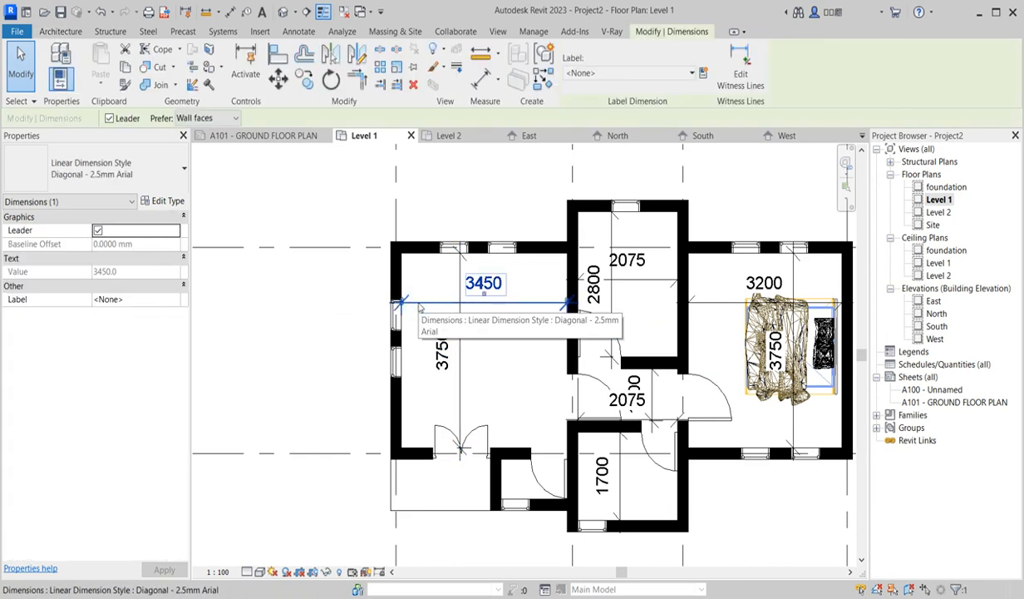
key("Up")
key("Up")
key("Up")
key("Up")
key("Up")
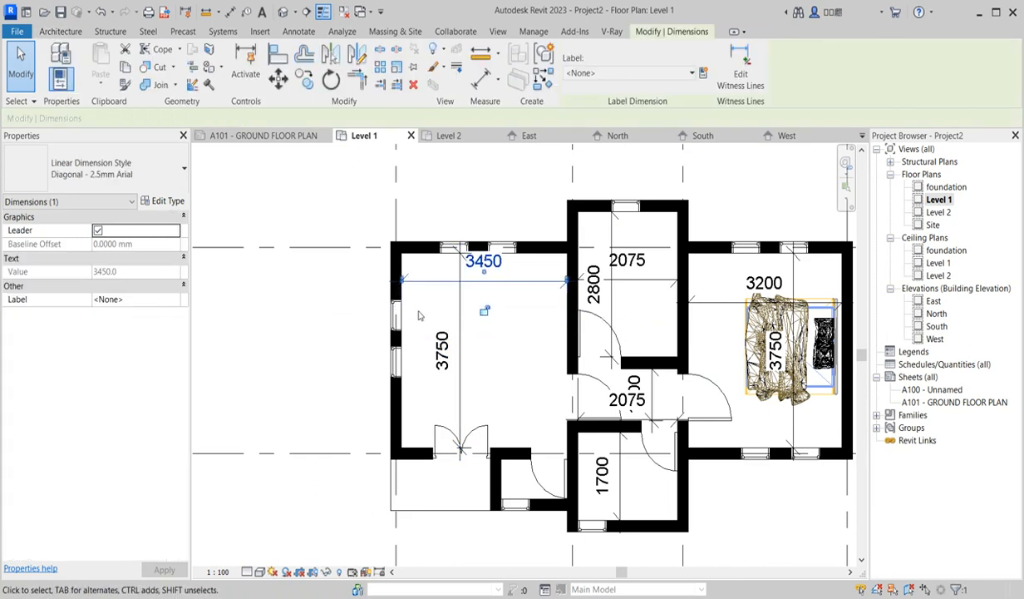
Move the left room's vertical dimension line sideways toward the grid 2 wall and deselect it
left_click(448, 345)
left_click_drag(449, 345, 524, 332)
scroll(449, 333, "down", 3)
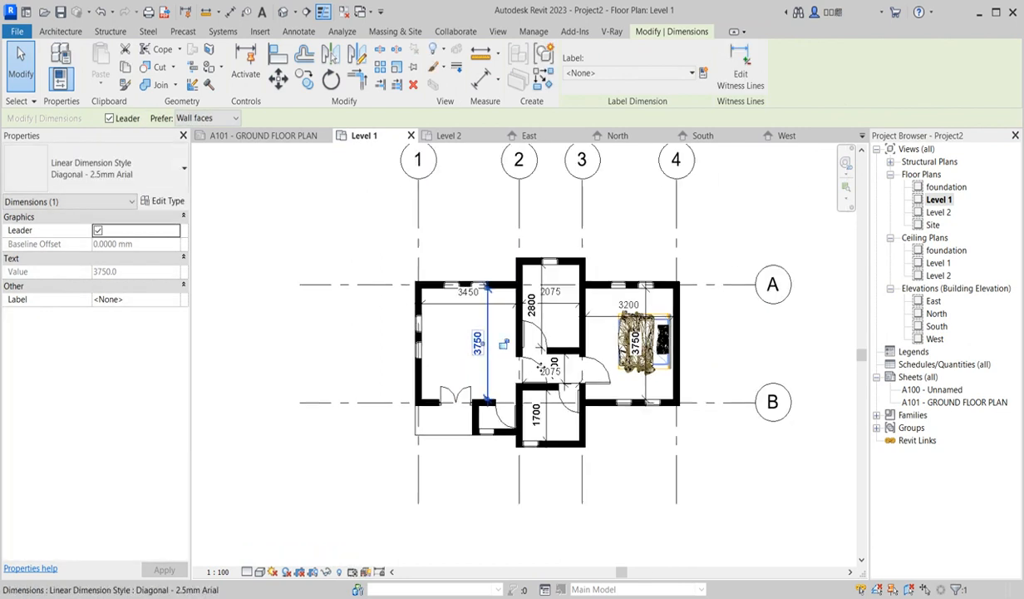
scroll(663, 371, "up", 2)
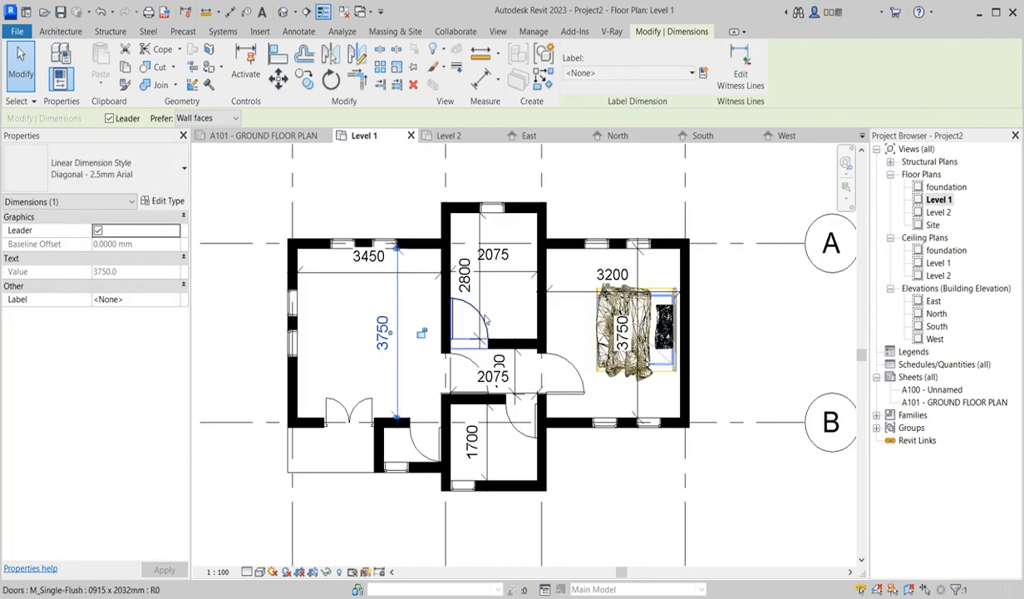
scroll(366, 291, "down", 2)
scroll(360, 301, "up", 1)
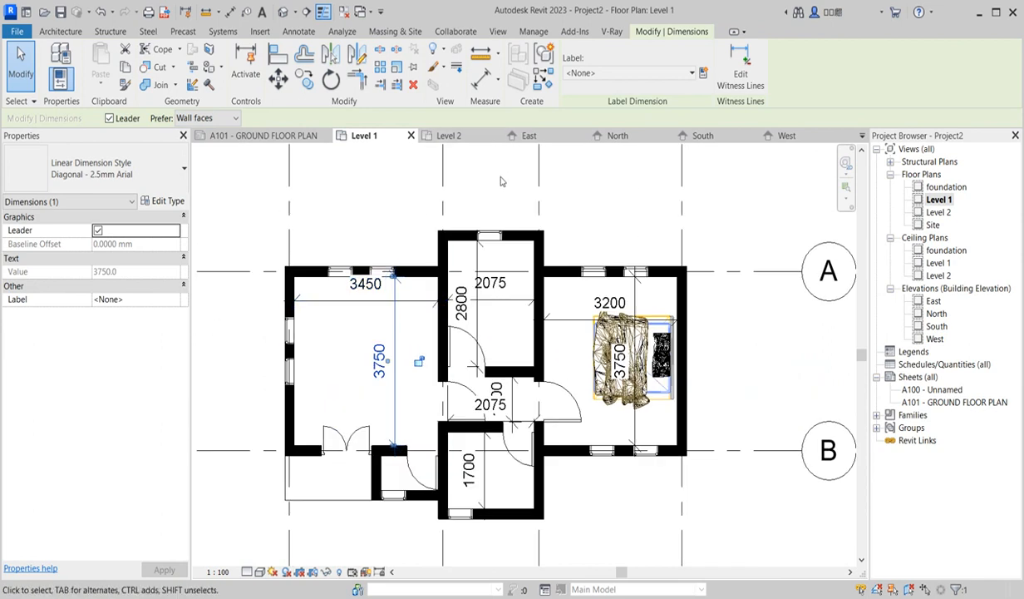
left_click(501, 181)
Place one sectional_sofa_6482 component in the left room, its long side along the upper wall, and end placement
scroll(487, 250, "down", 3)
scroll(468, 372, "up", 3)
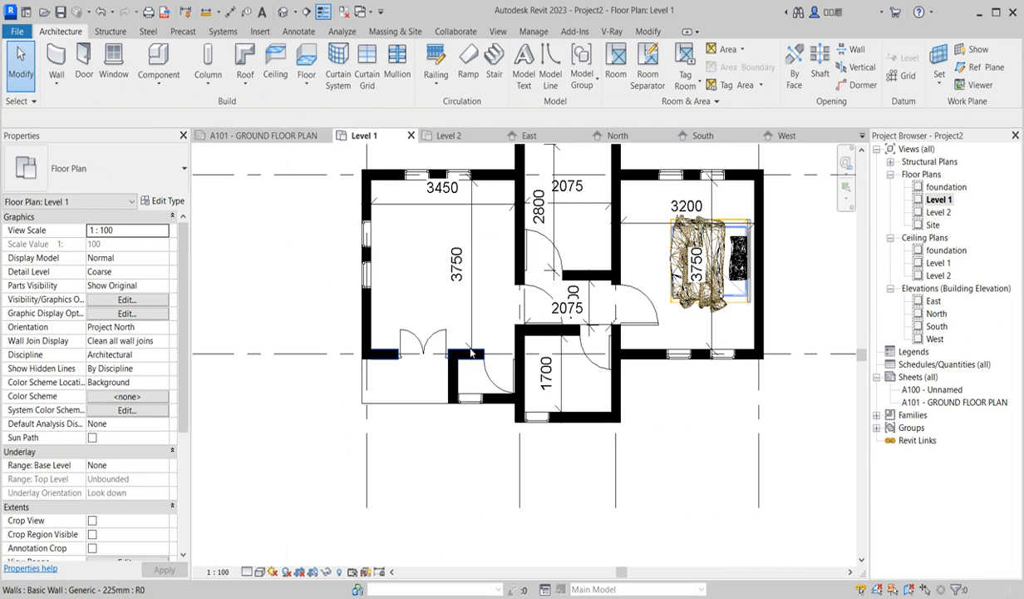
scroll(426, 256, "down", 3)
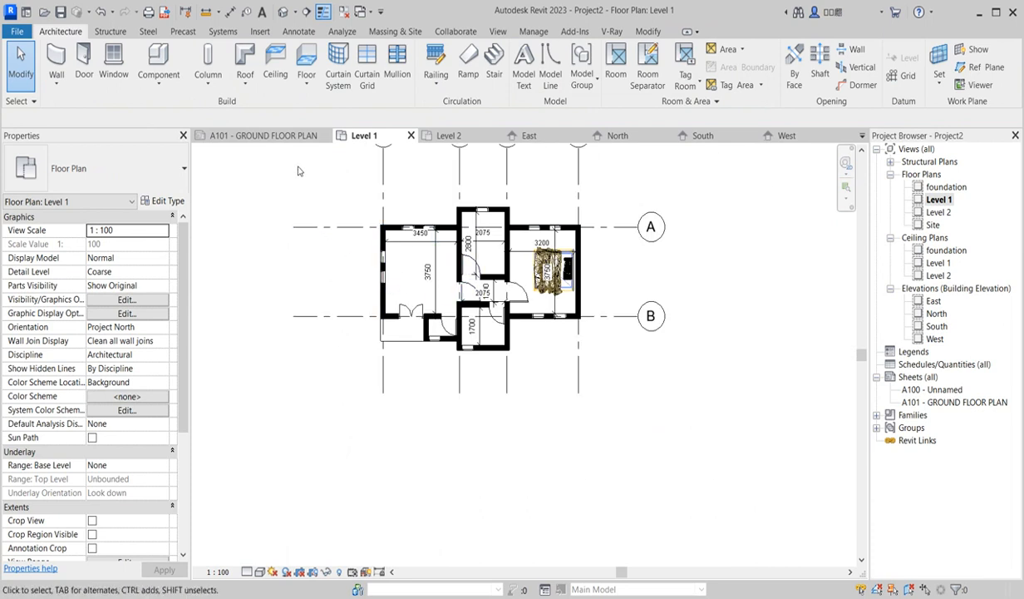
scroll(422, 309, "down", 1)
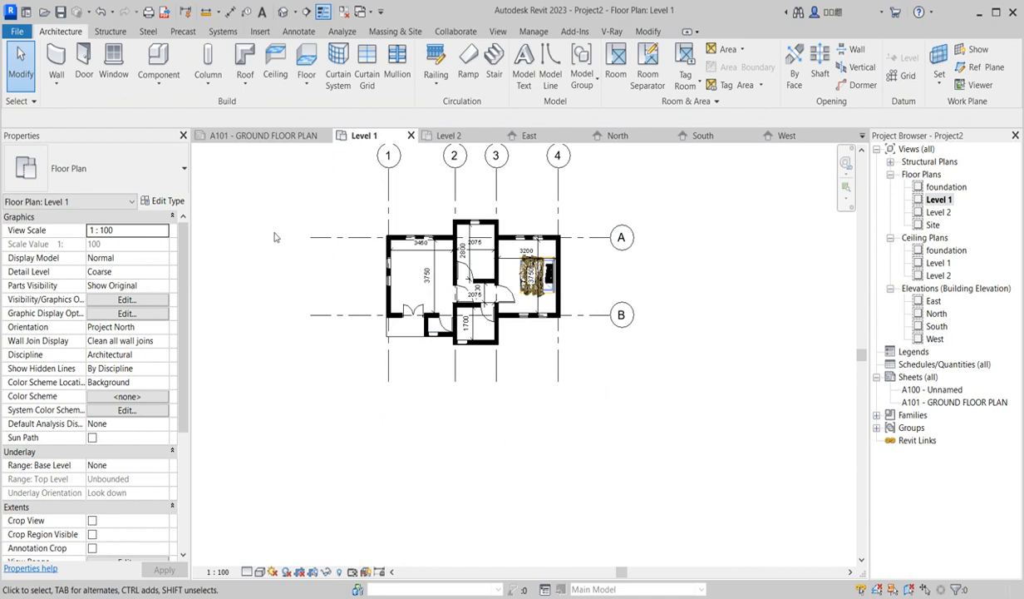
left_click(158, 60)
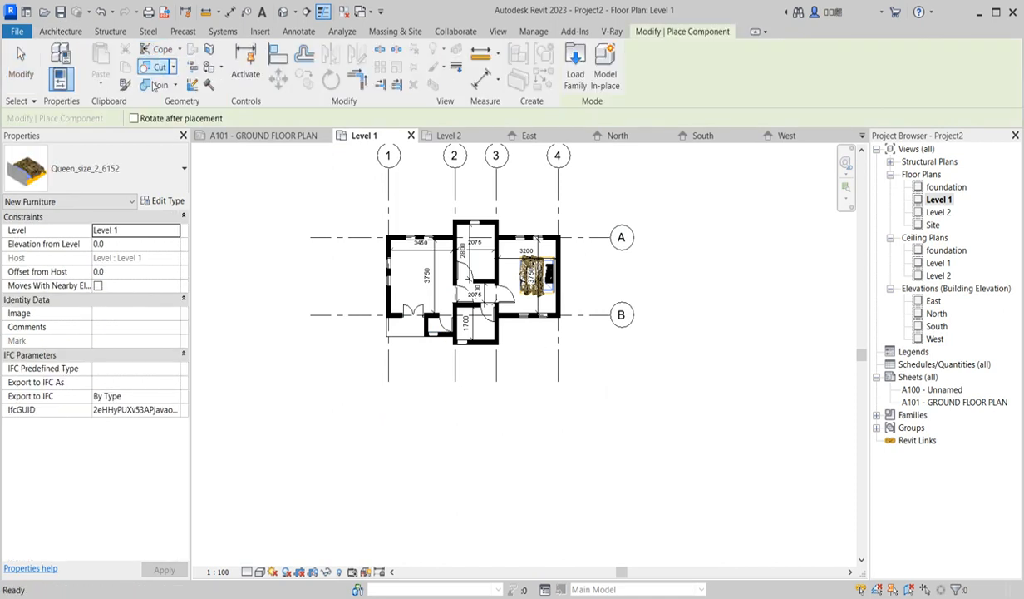
left_click(164, 163)
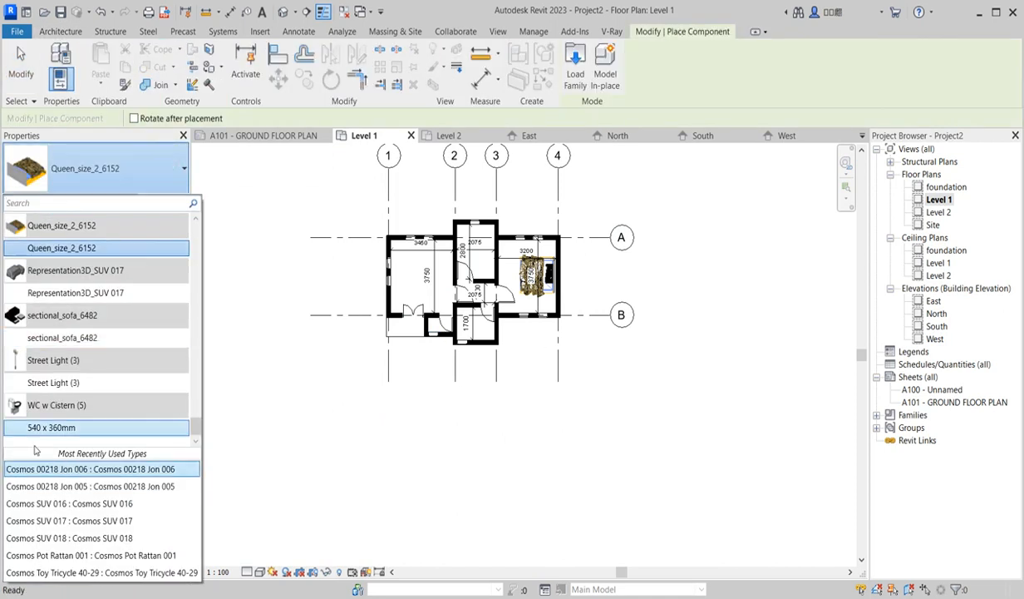
left_click(80, 336)
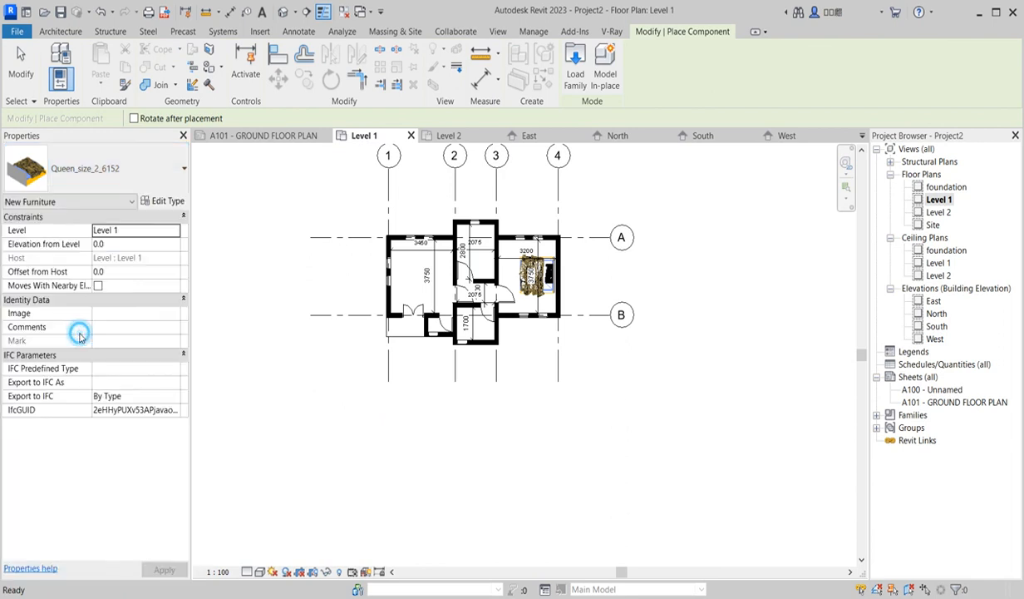
scroll(428, 299, "up", 2)
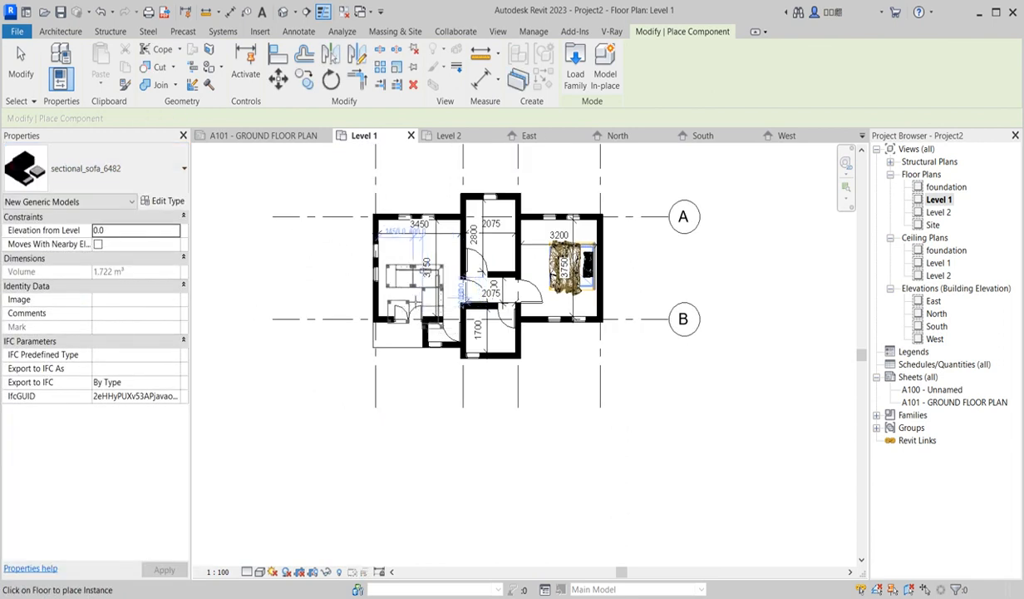
scroll(418, 291, "up", 3)
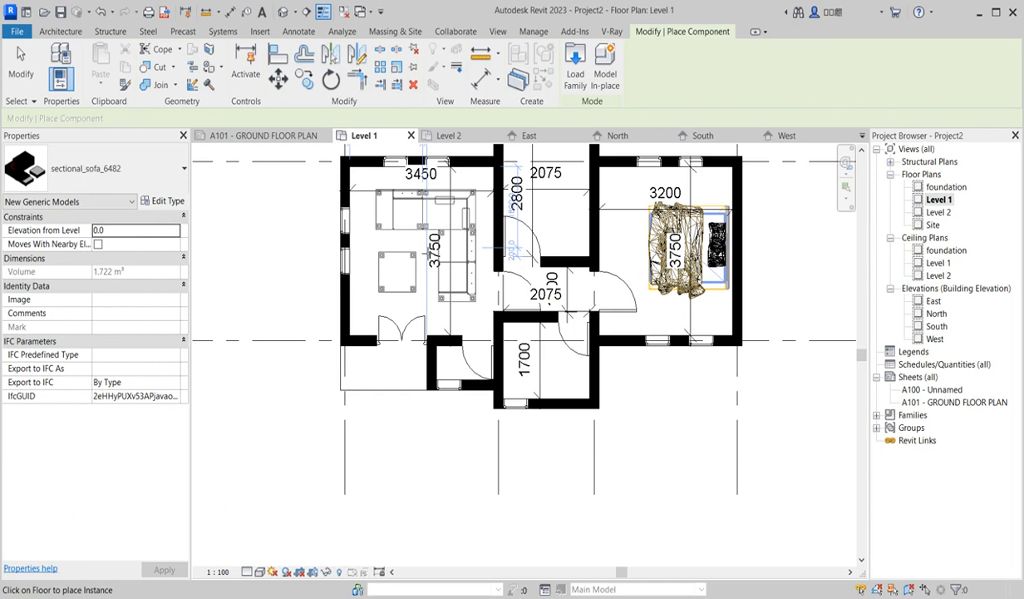
left_click(461, 356)
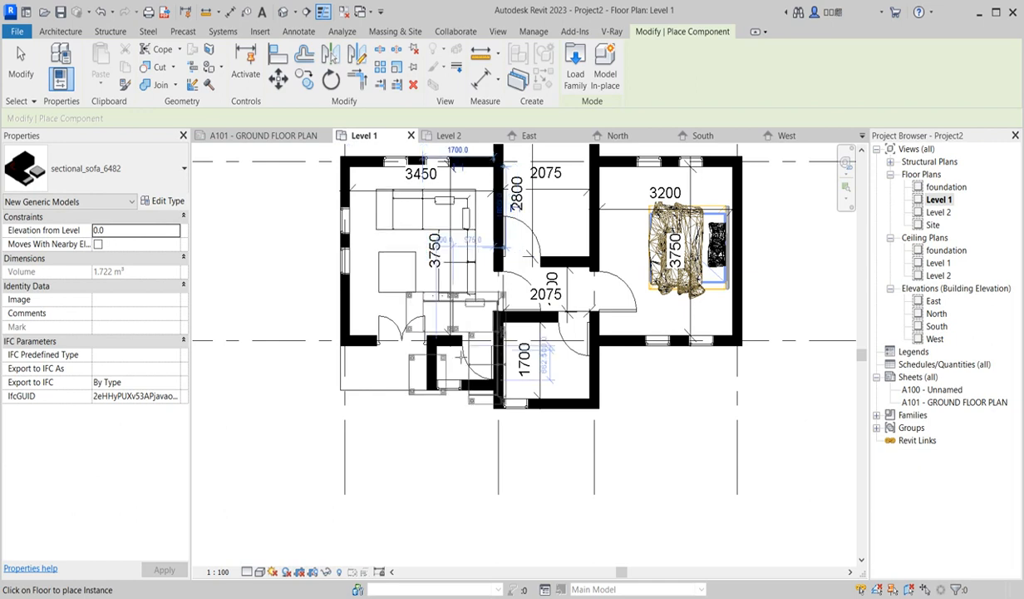
key("Escape")
Mirror the sectional sofa without keeping a copy, about a vertical axis drawn along its coffee table's right edge
left_click(445, 275)
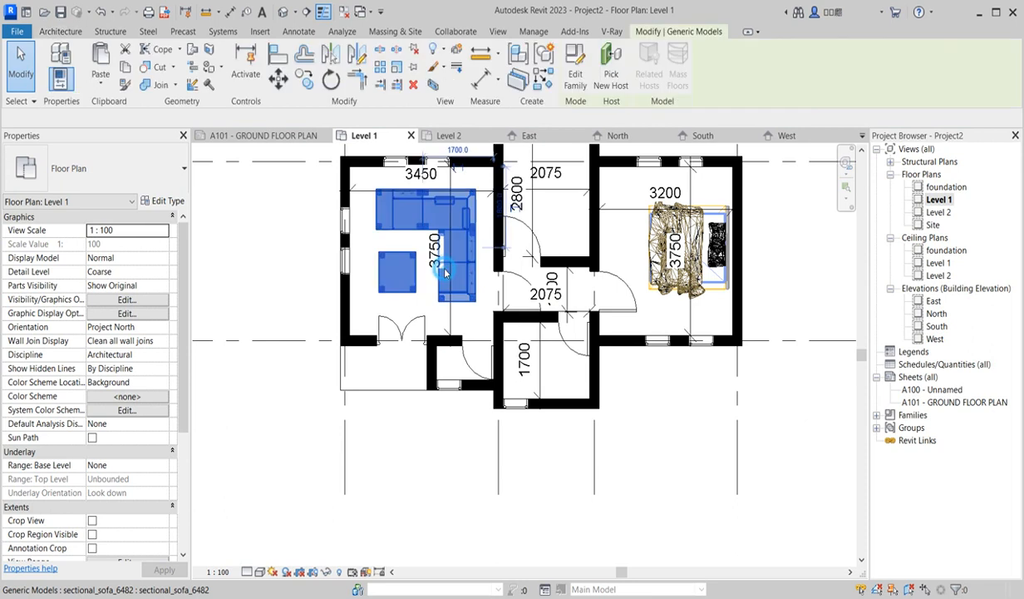
left_click(357, 52)
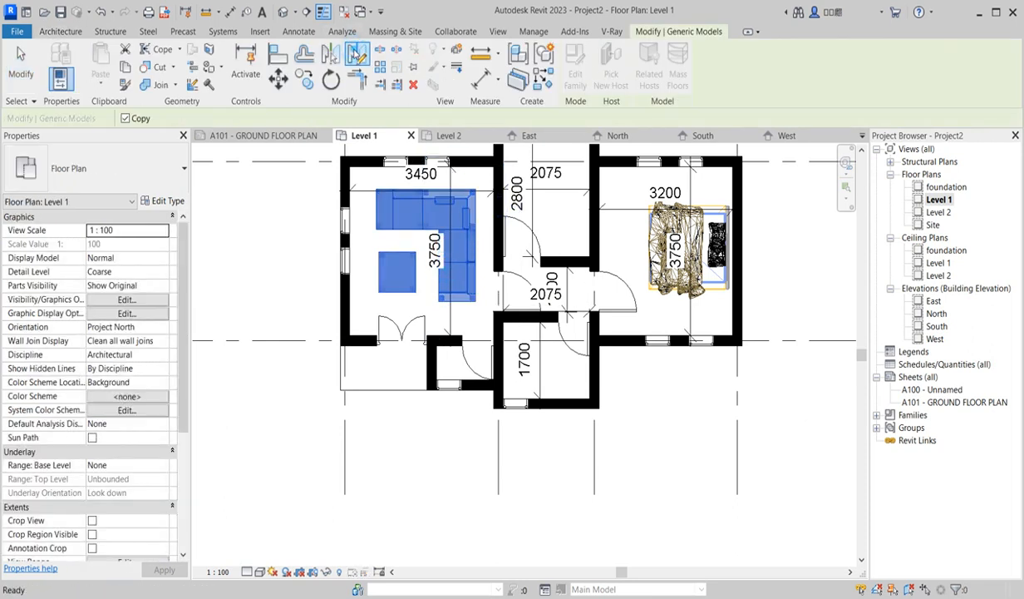
left_click(125, 119)
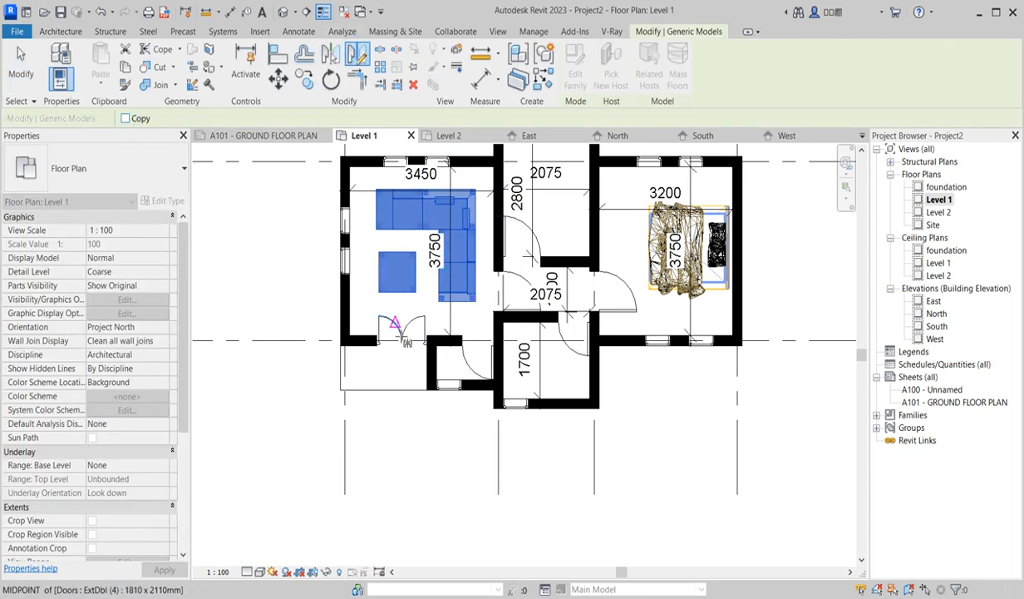
left_click(414, 290)
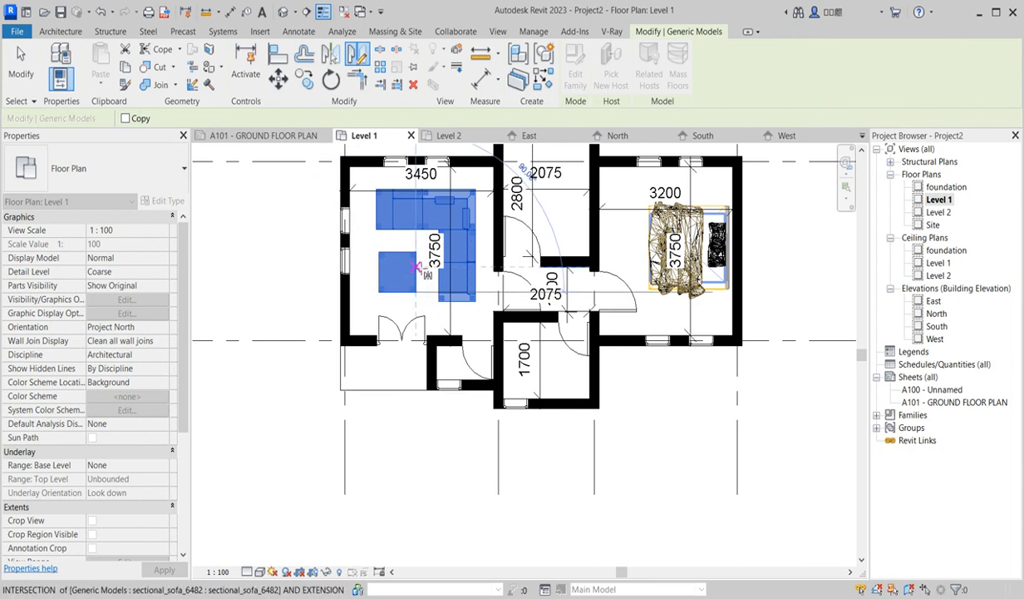
left_click(424, 262)
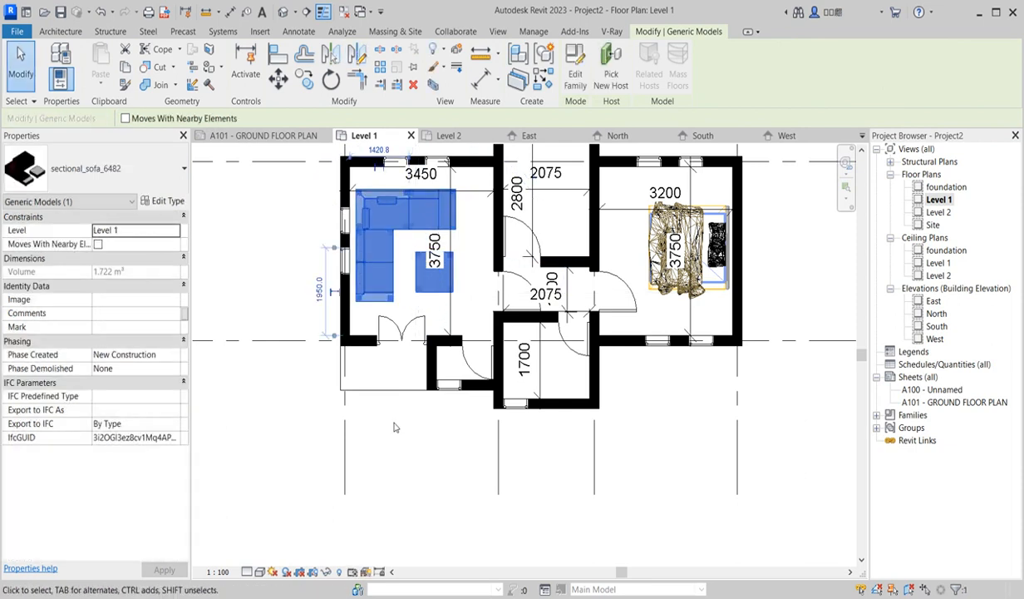
left_click(385, 485)
Start saving the project and create a new folder on the Desktop named free style 1hour design
scroll(383, 482, "down", 3)
scroll(437, 344, "up", 3)
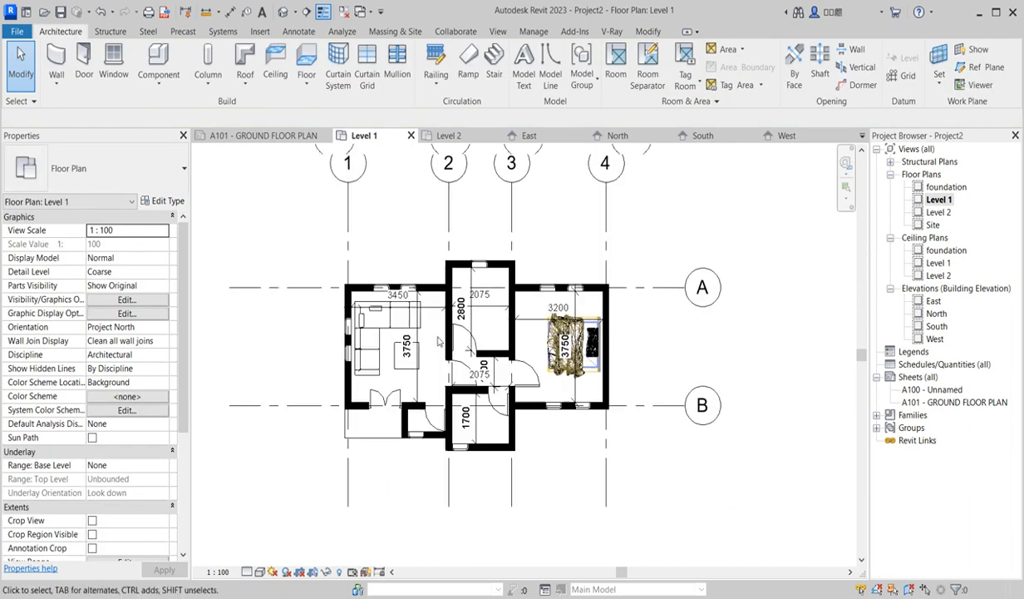
left_click(165, 51)
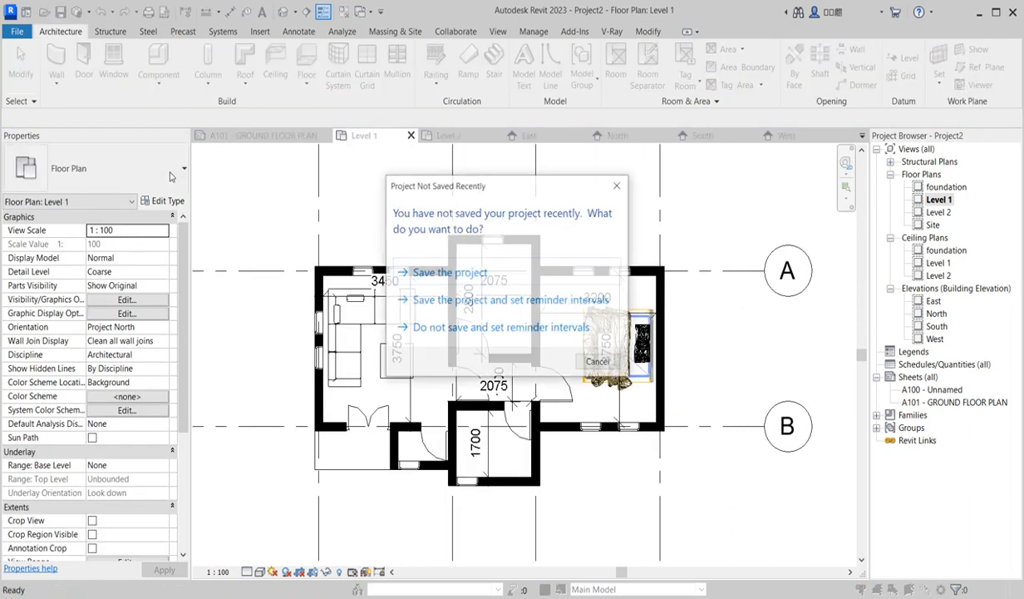
left_click(466, 274)
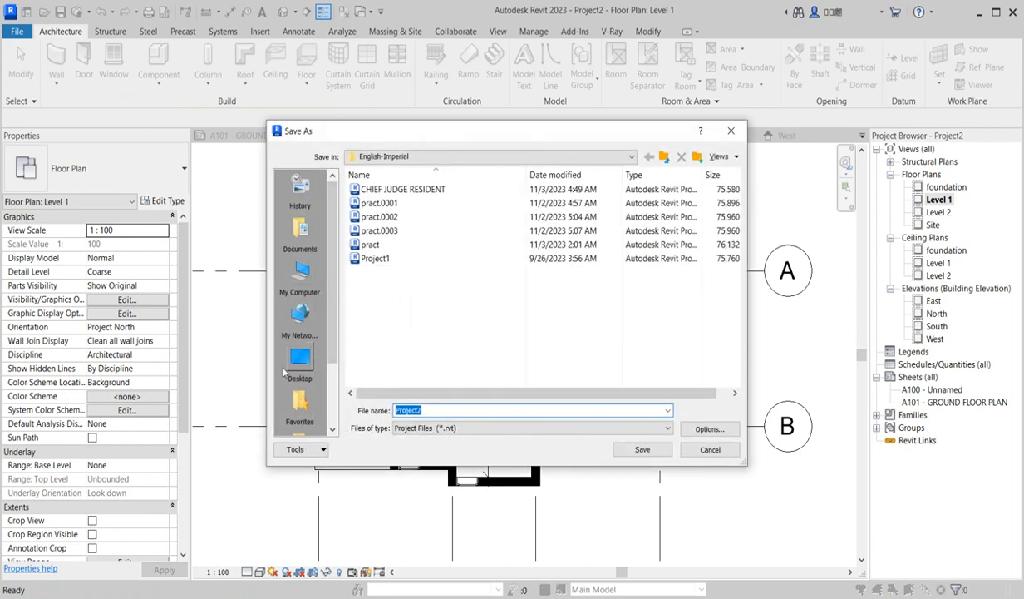
left_click(300, 356)
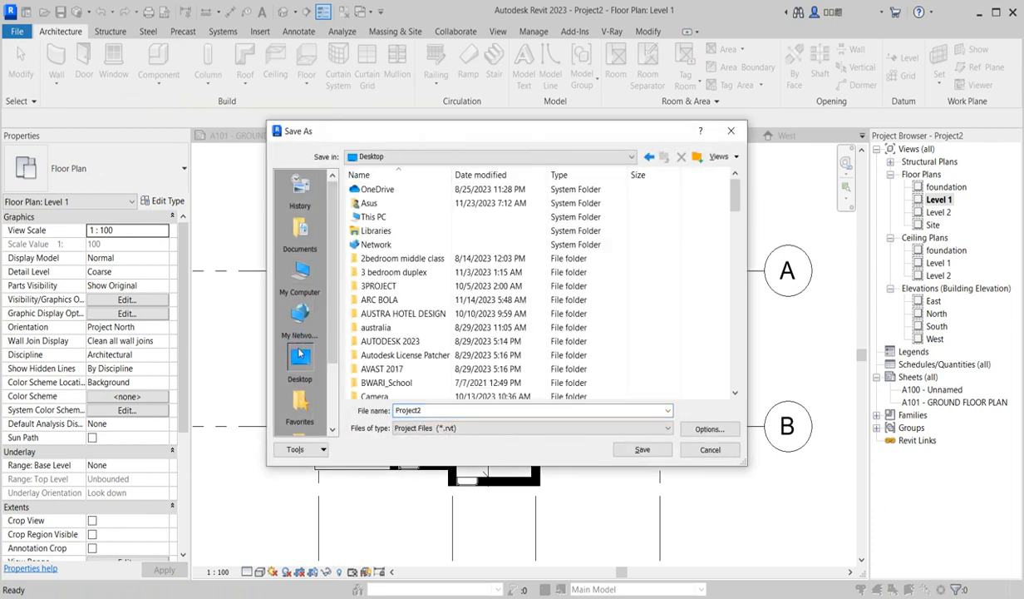
left_click(697, 157)
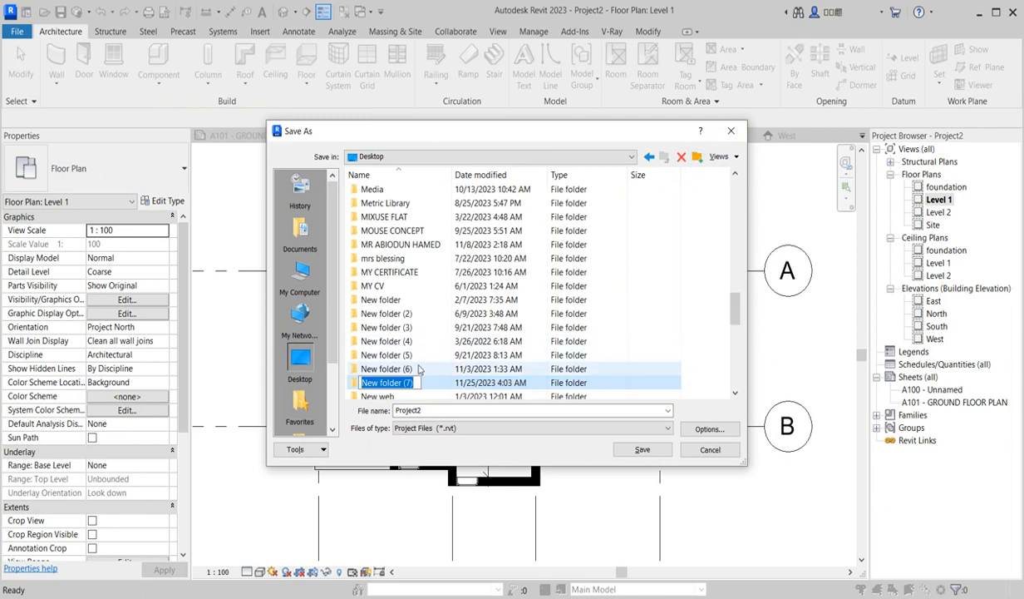
type("free style 1hour design")
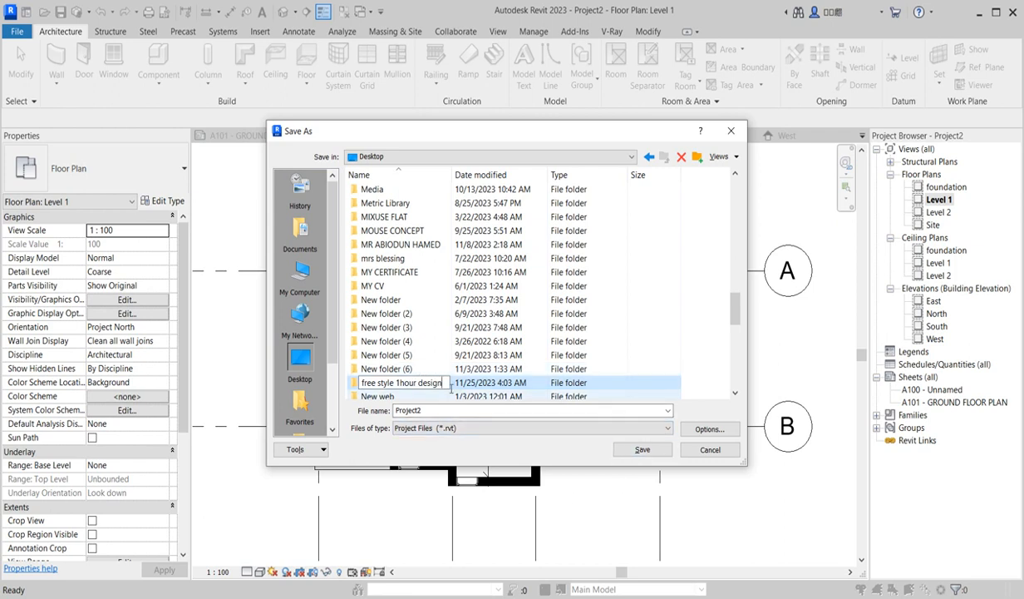
Save the project in the new folder under the file name free style 1hour design and end the sofa placement
key("ctrl+a")
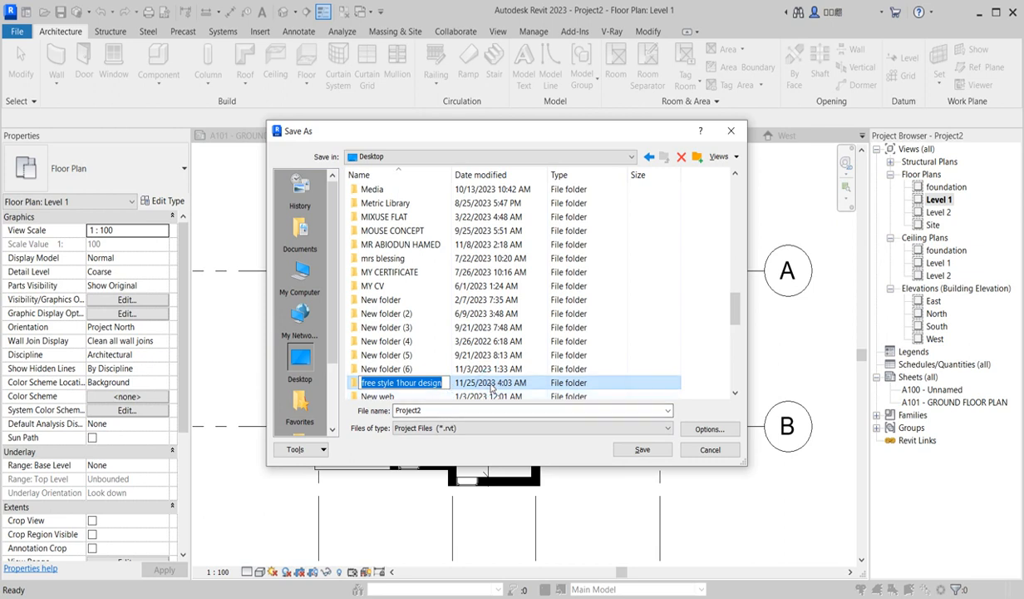
double_click(400, 384)
double_click(455, 410)
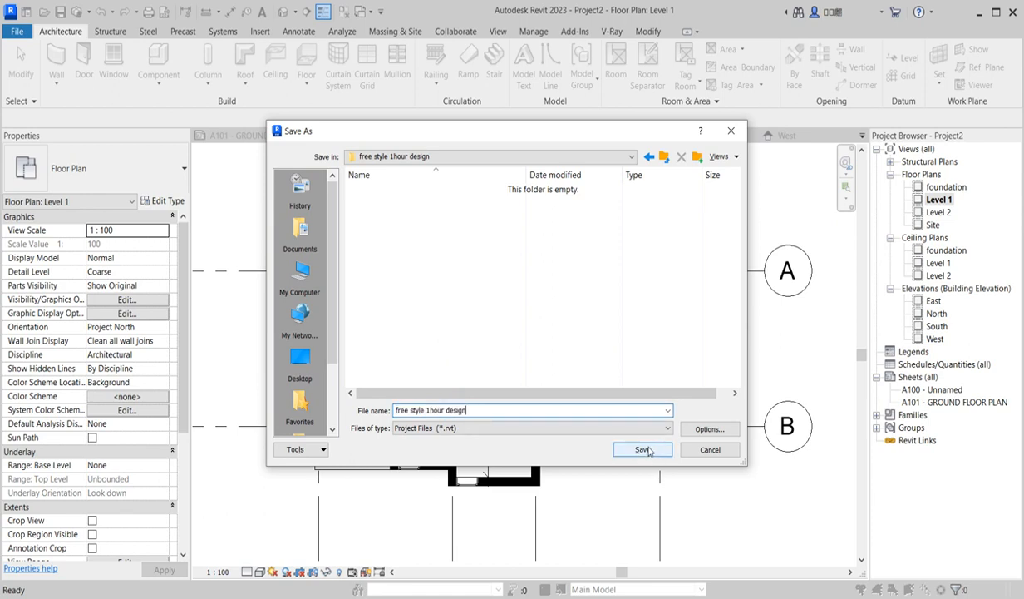
left_click(645, 450)
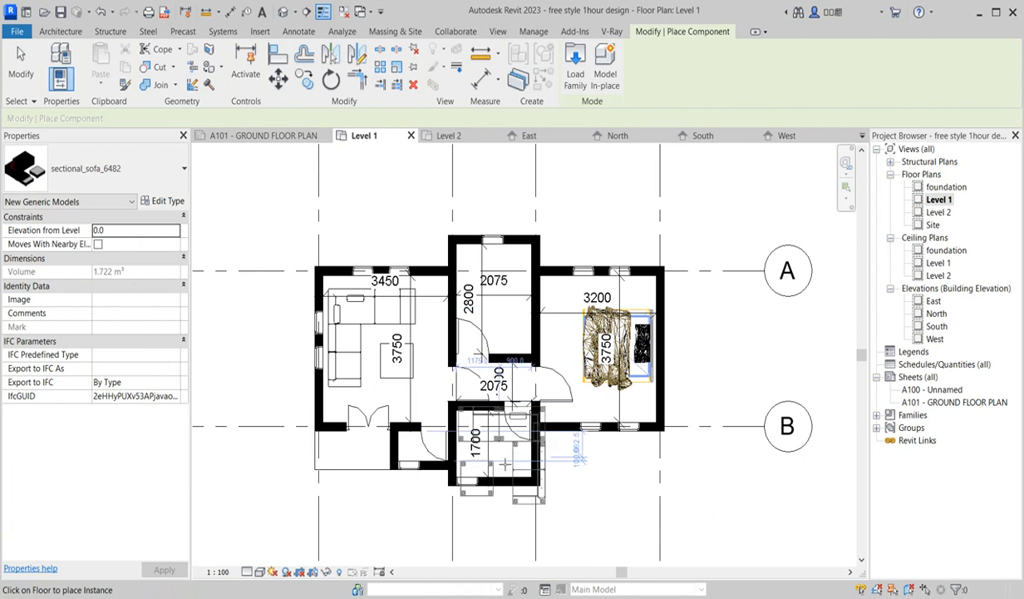
key("Escape")
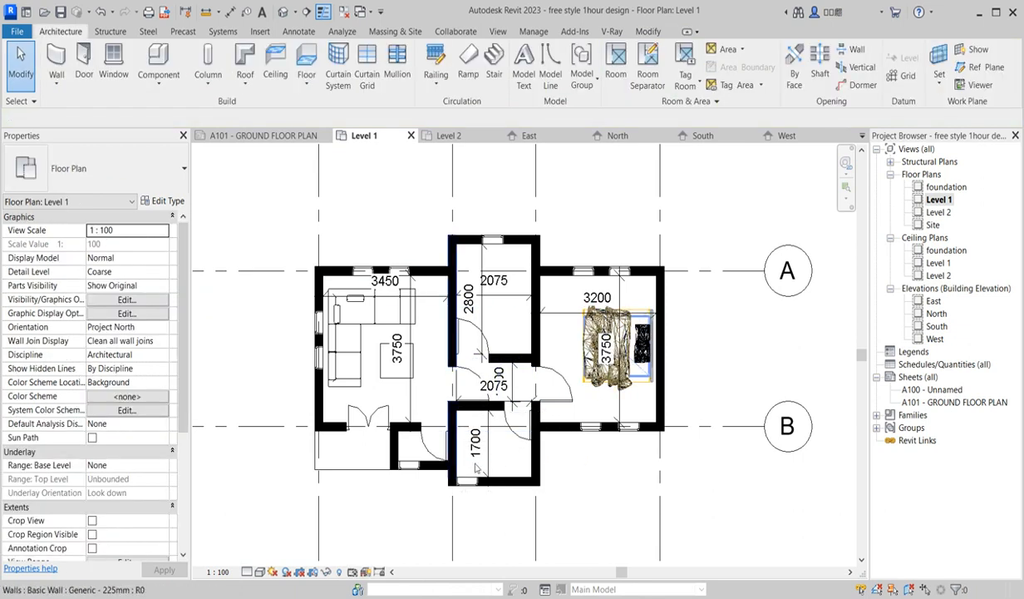
Place one Basin - Small component against the right wall of the lower bathroom and end the placement
left_click(151, 65)
left_click(162, 182)
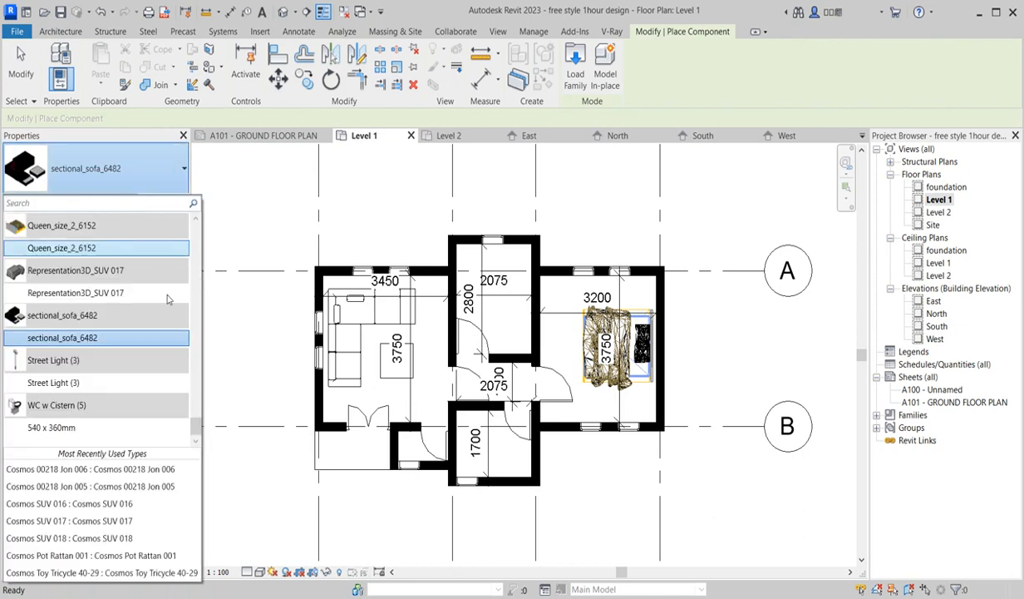
scroll(151, 382, "up", 5)
scroll(151, 369, "up", 10)
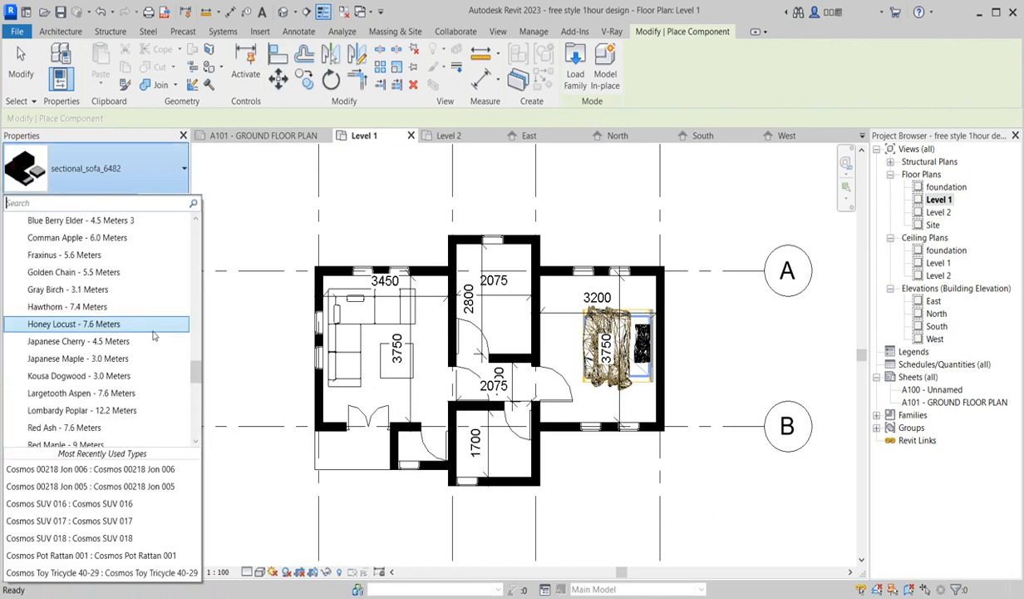
scroll(150, 321, "up", 3)
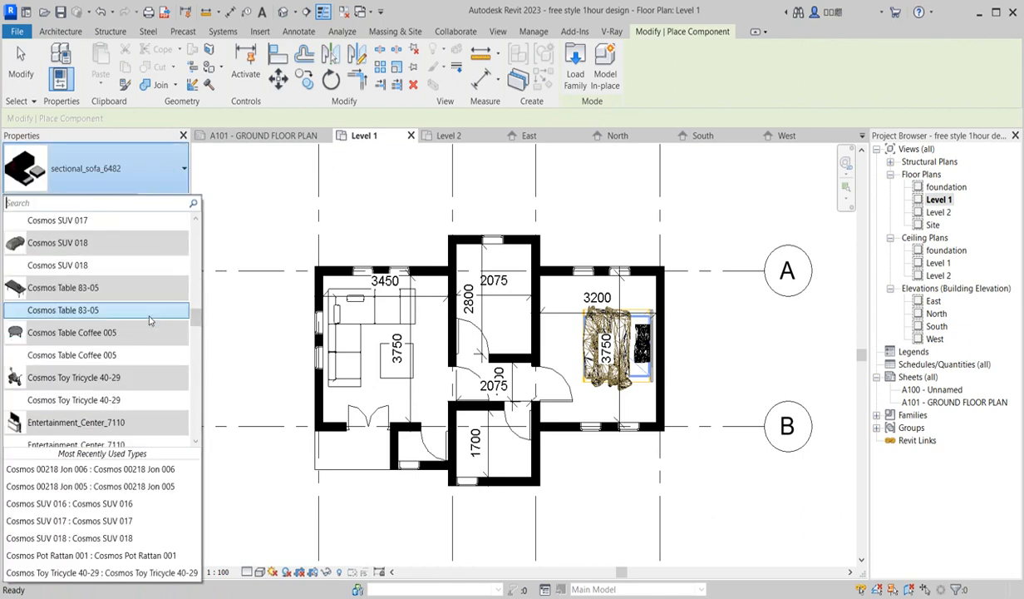
scroll(151, 321, "down", 4)
scroll(151, 321, "up", 8)
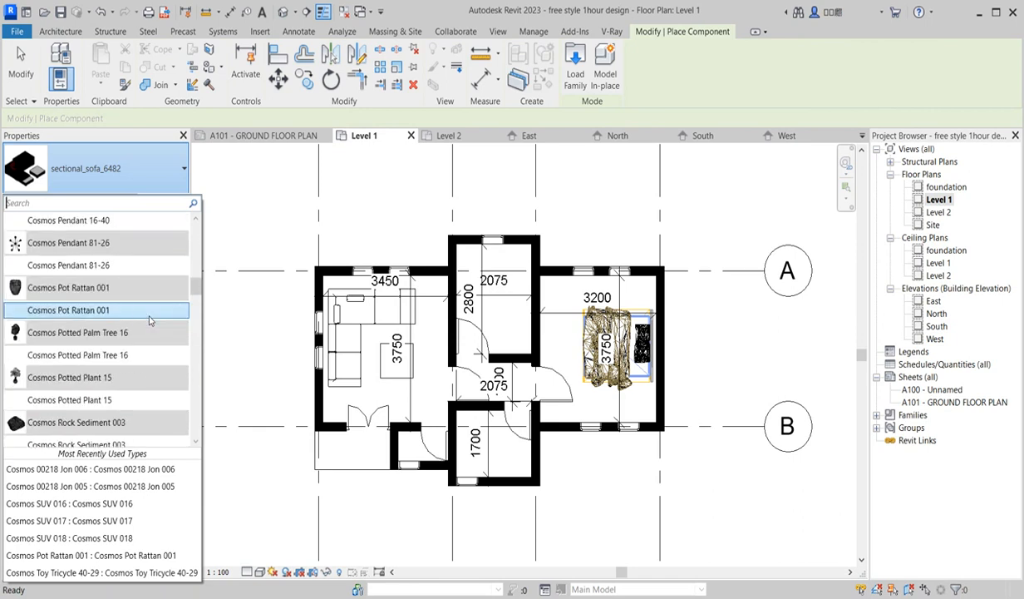
scroll(151, 321, "up", 8)
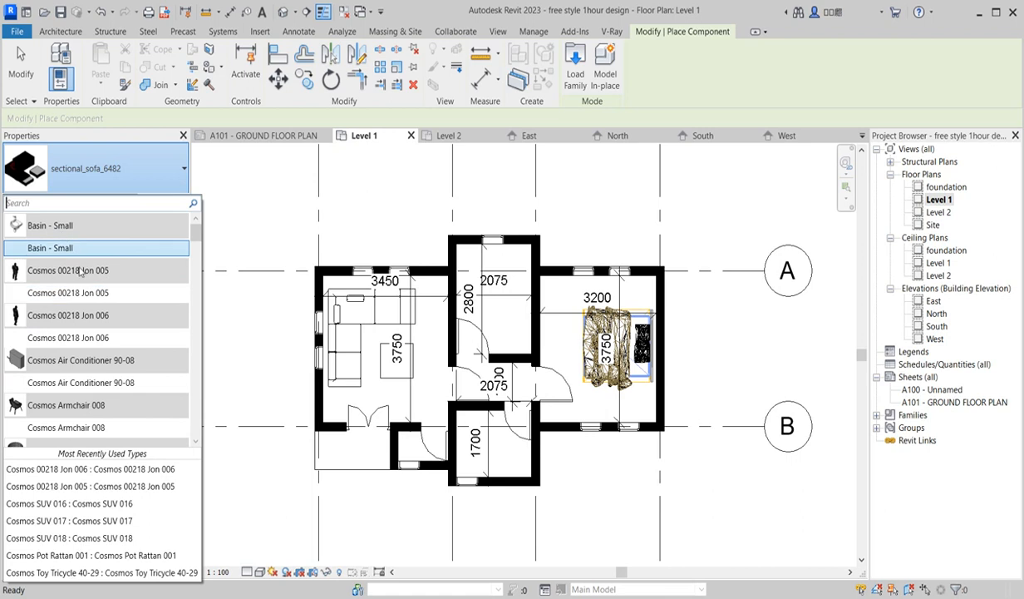
left_click(48, 248)
scroll(503, 441, "up", 3)
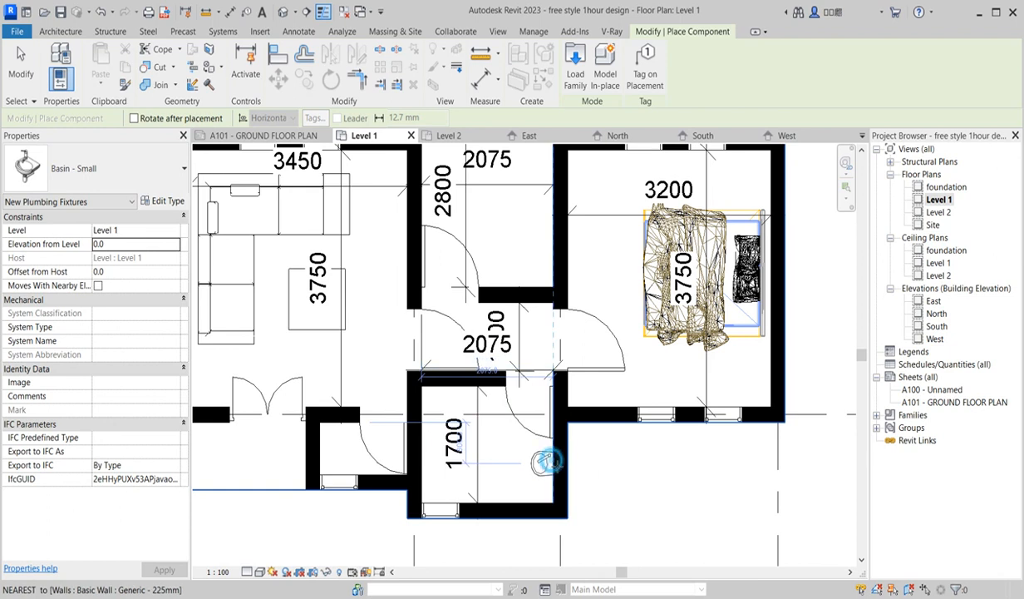
left_click(553, 463)
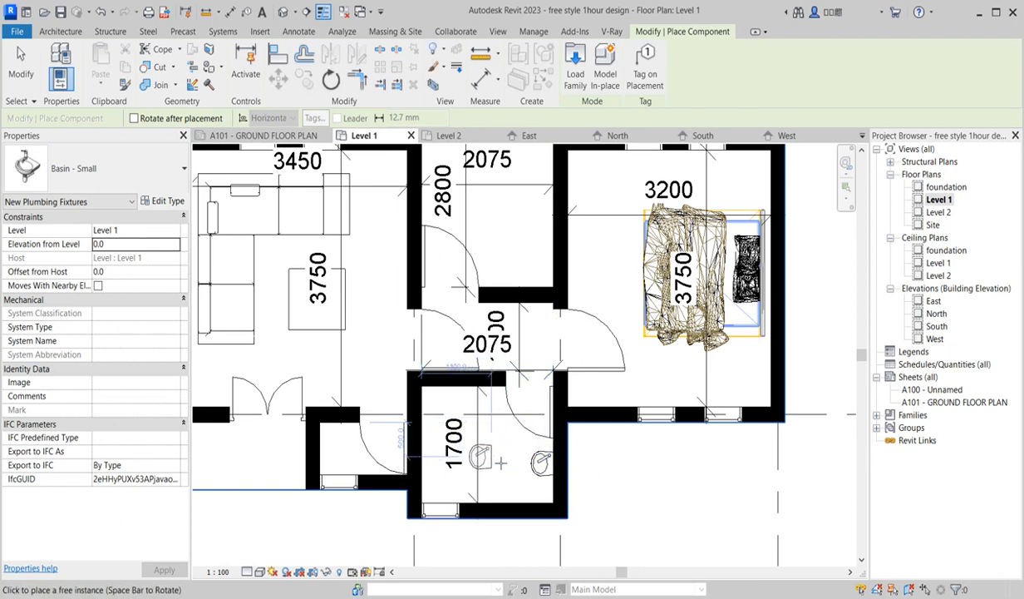
key("Escape")
key("Escape")
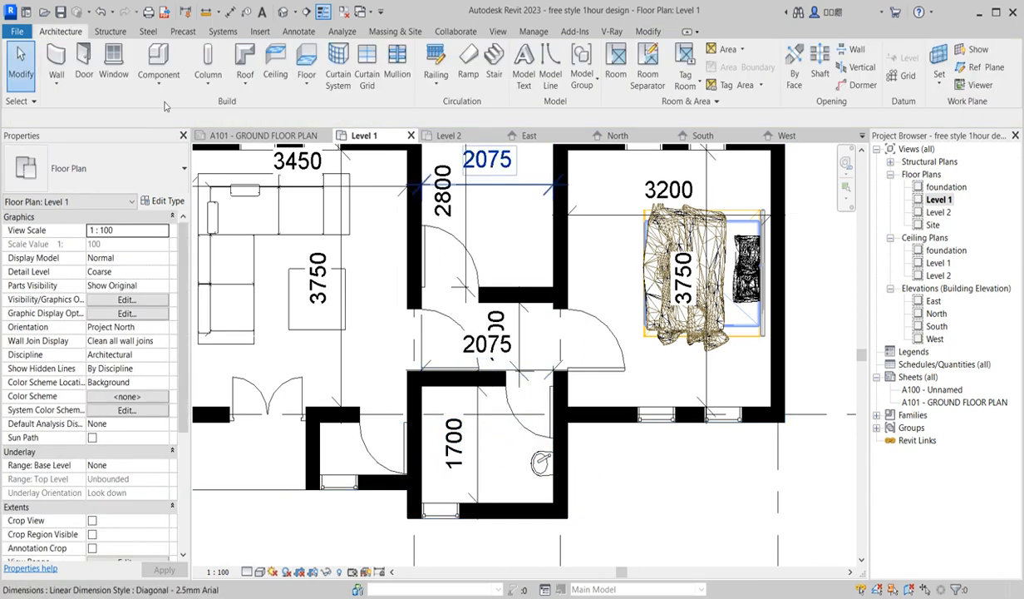
Place one M_Shower Stall-2D component in the upper-left corner of the lower bathroom and end the placement
left_click(153, 58)
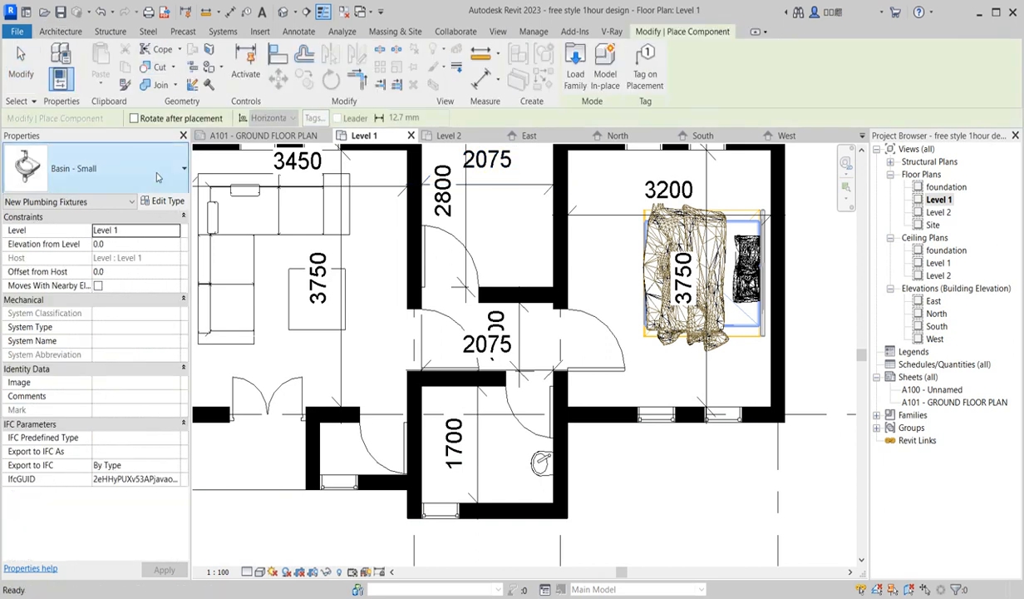
left_click(151, 175)
scroll(137, 329, "down", 15)
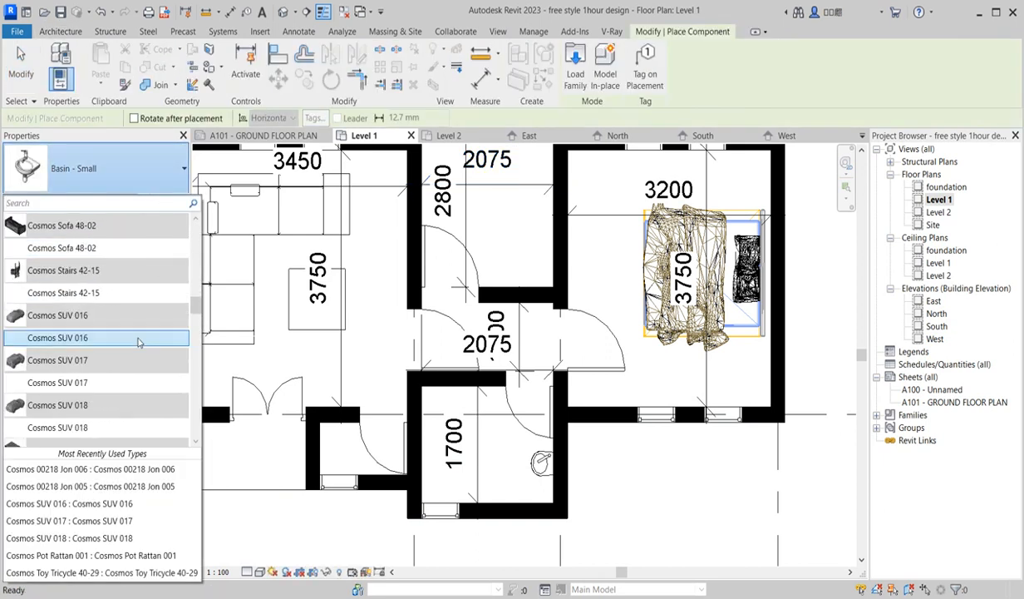
scroll(137, 340, "down", 10)
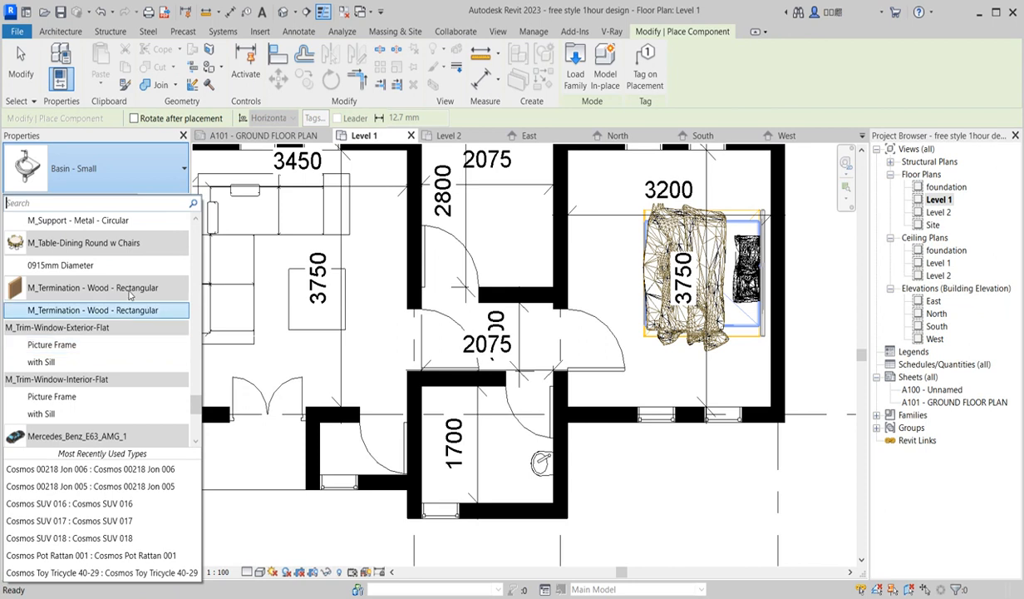
scroll(106, 301, "up", 5)
left_click(79, 350)
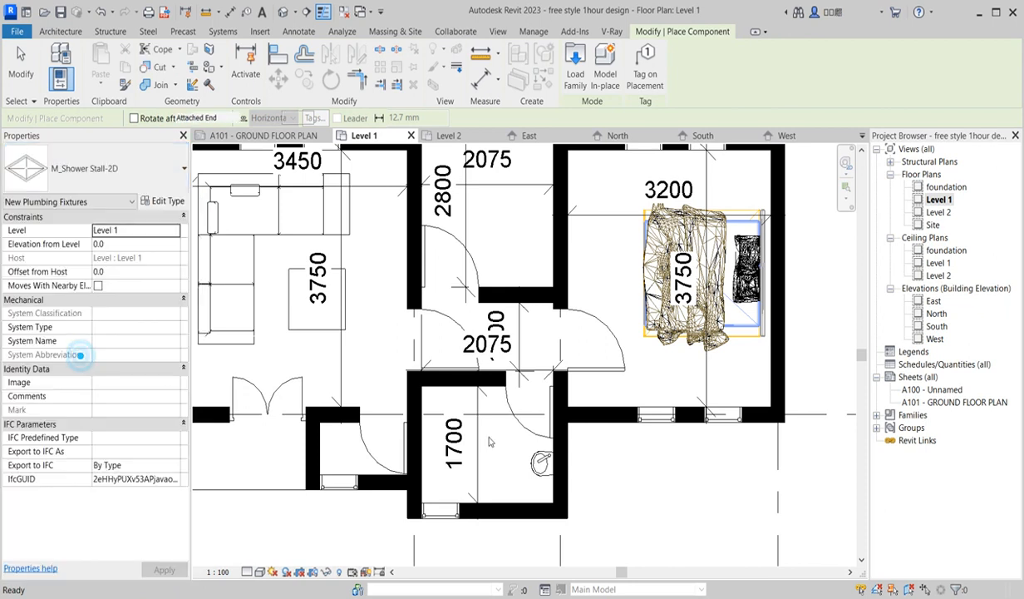
scroll(413, 446, "up", 2)
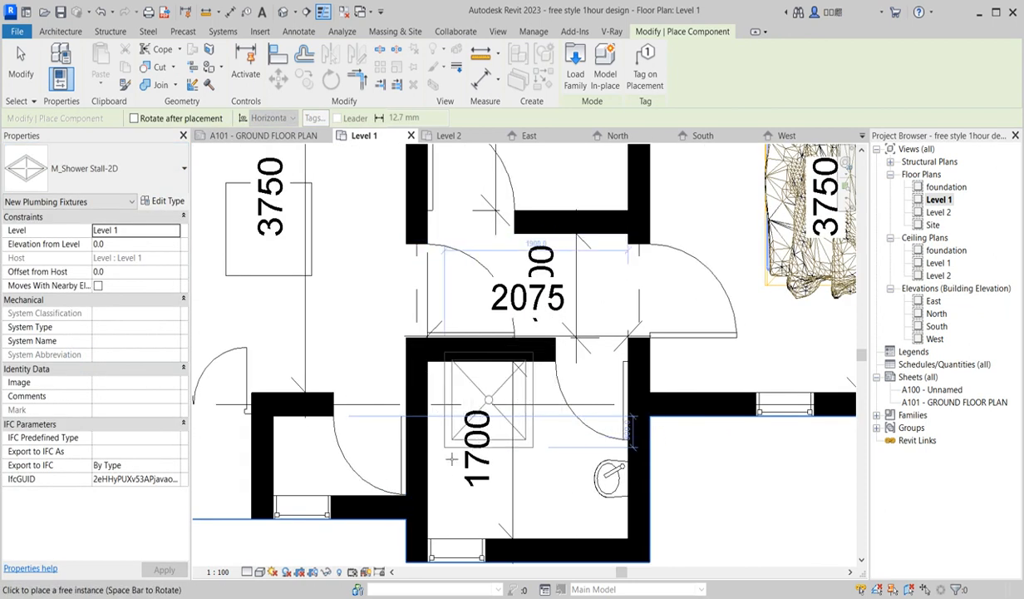
left_click(436, 457)
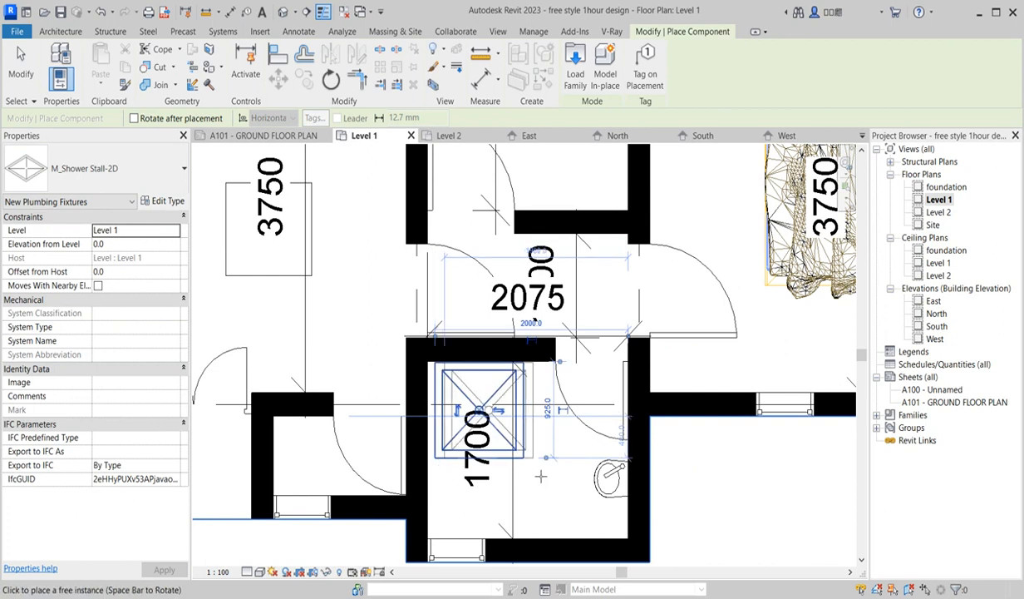
key("Escape")
Set the shower stall type's depth to 700 and make its width the same
left_click(523, 453)
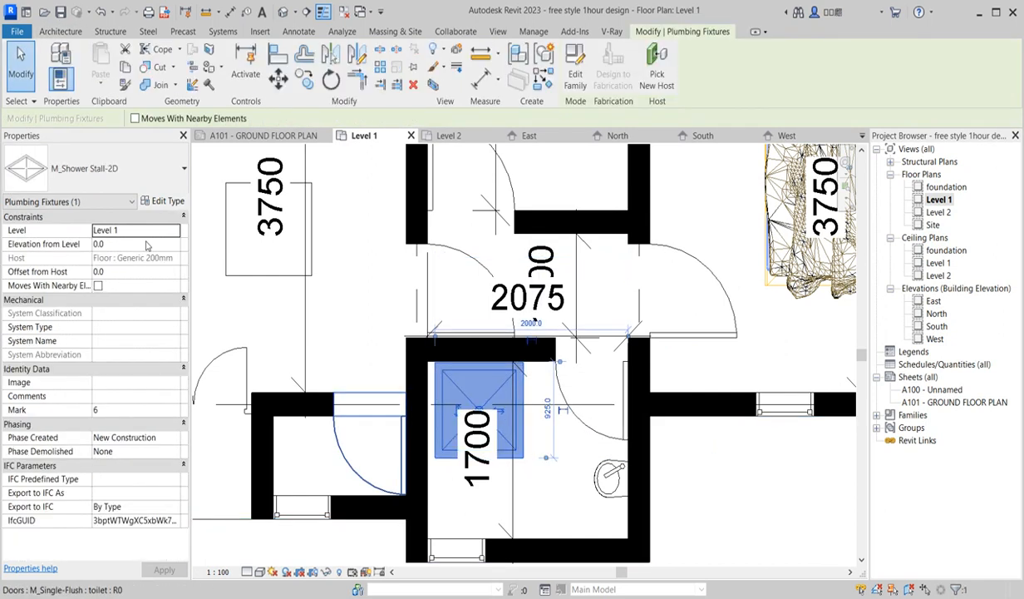
left_click(166, 201)
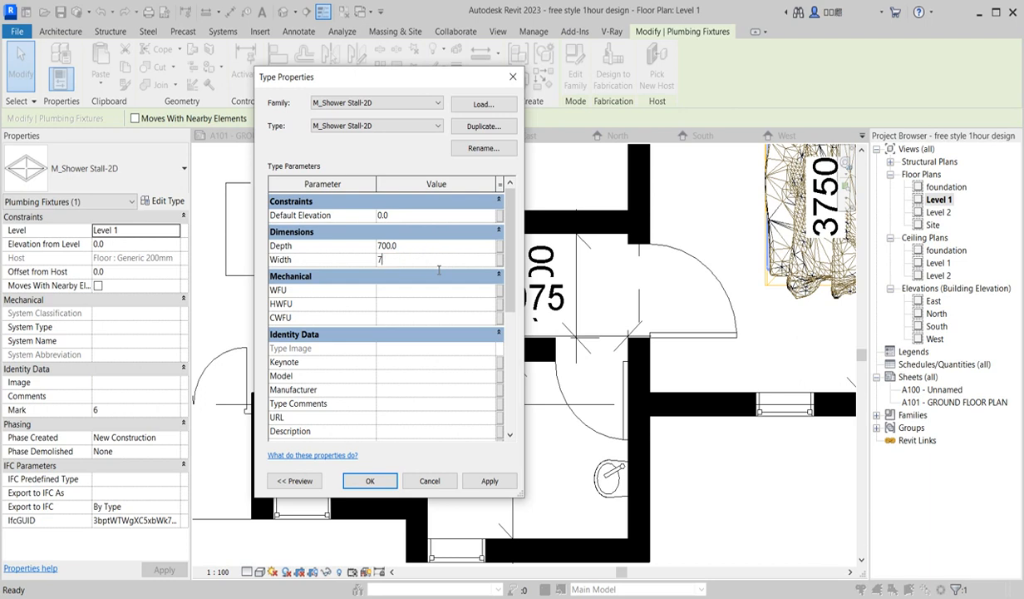
left_click(370, 480)
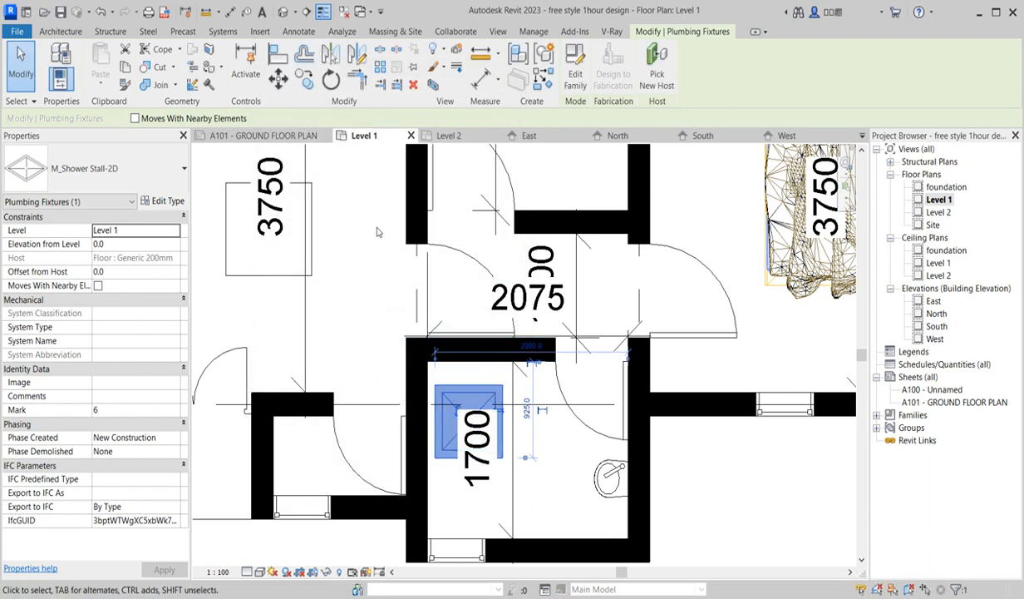
Align the shower stall's edges with the inner faces of the bathroom's left and upper walls
left_click(280, 55)
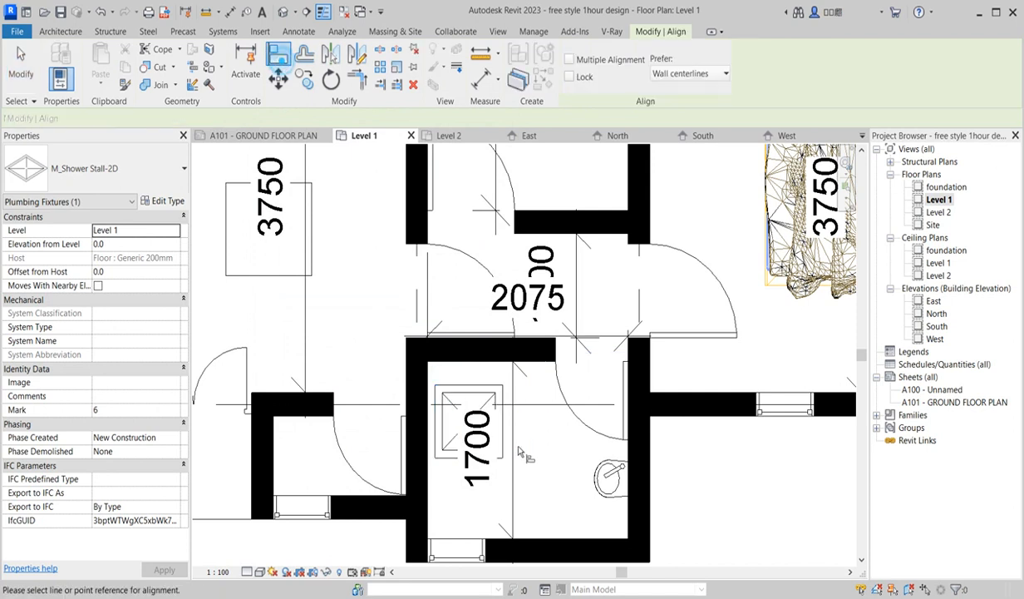
left_click(426, 391)
left_click(434, 399)
scroll(449, 411, "down", 3)
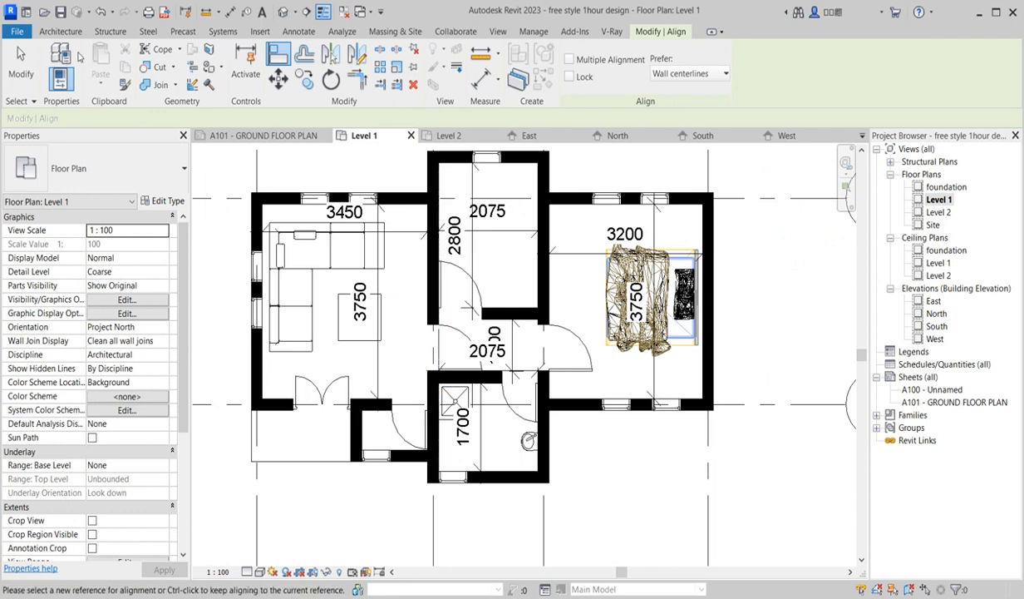
Place a WC w Cistern (5), 540 x 360mm, below the shower with its cistern against the bathroom's left wall, and end the placement
left_click(60, 31)
left_click(158, 62)
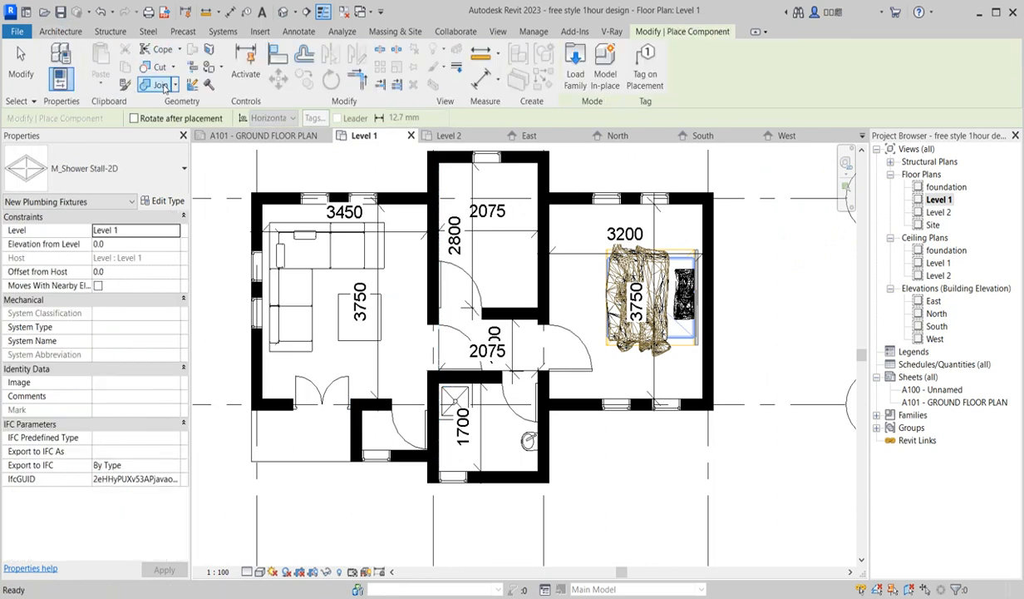
left_click(179, 168)
scroll(142, 353, "down", 5)
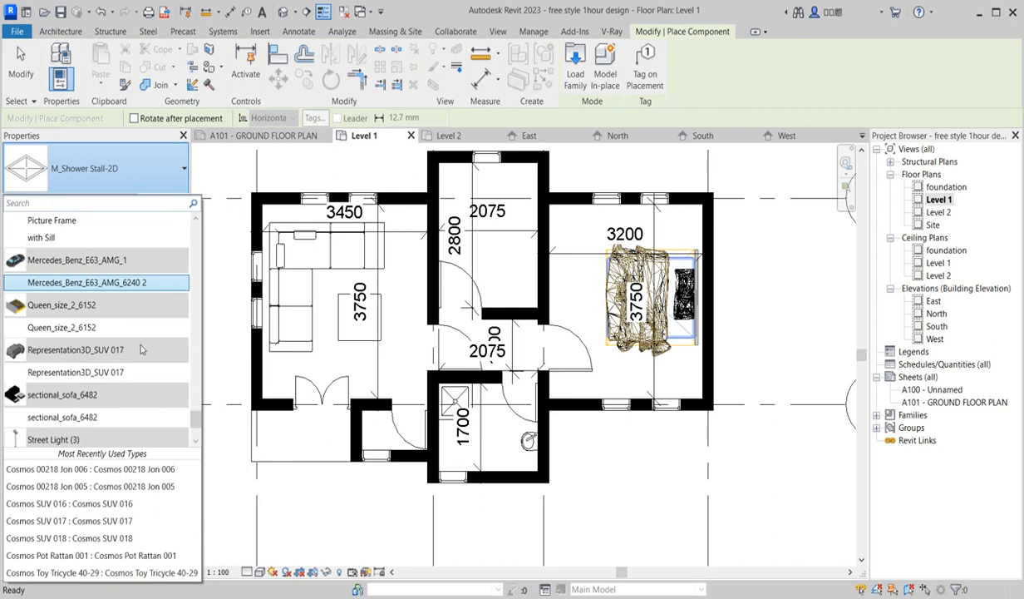
left_click(55, 427)
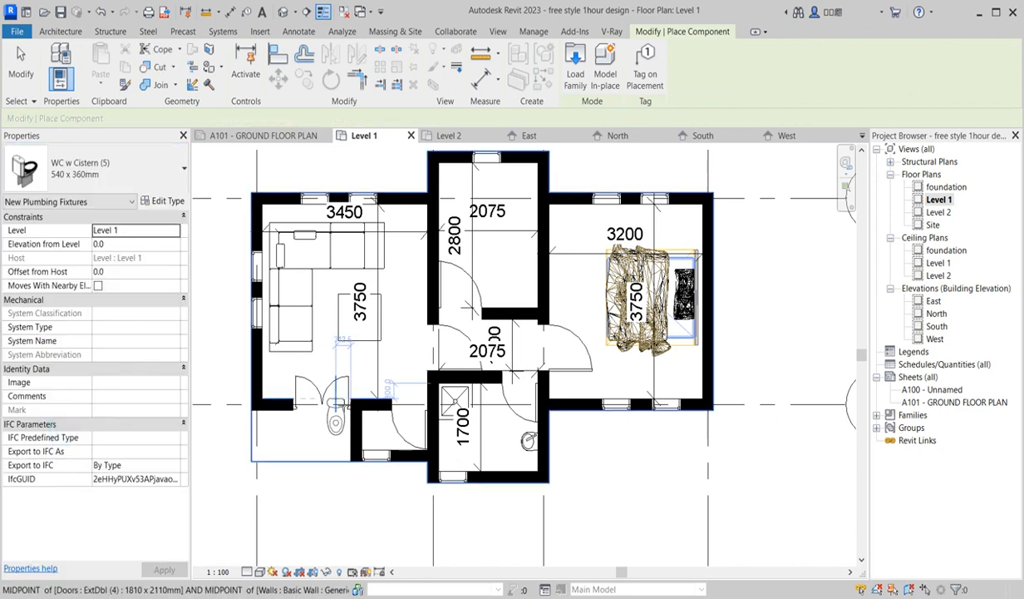
scroll(475, 453, "up", 2)
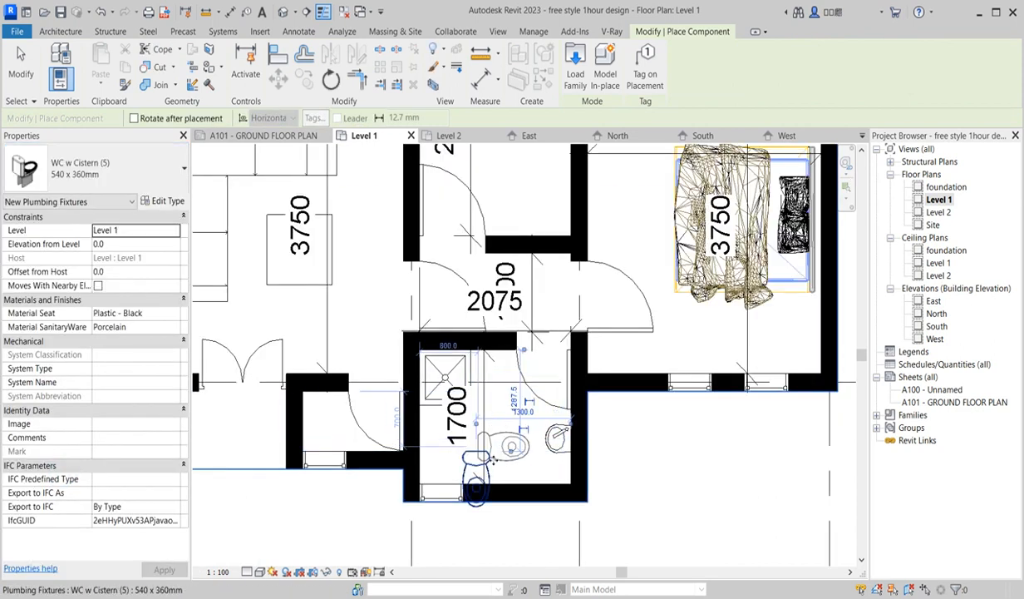
scroll(447, 460, "up", 1)
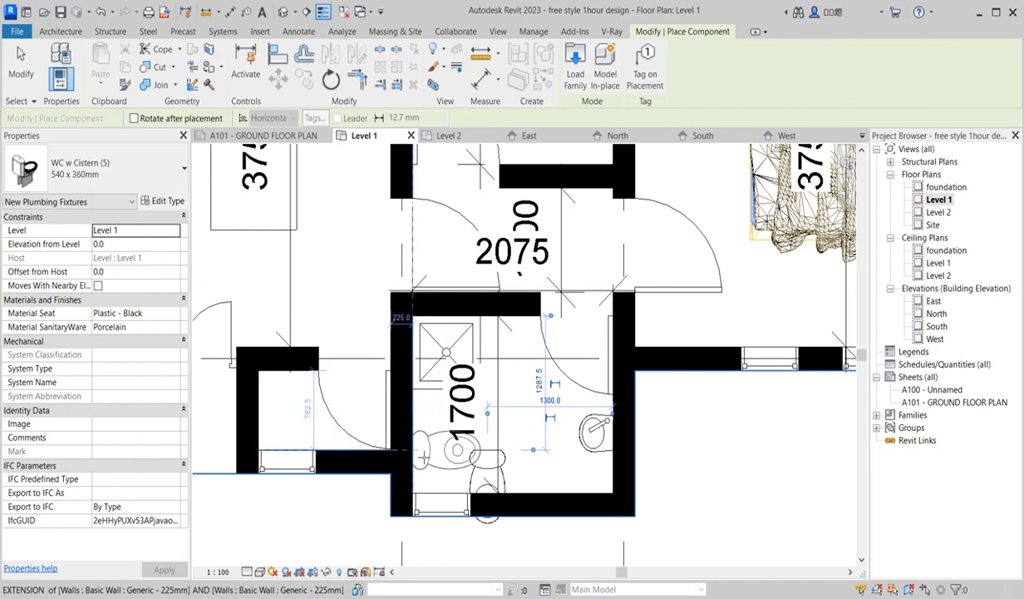
key("Escape")
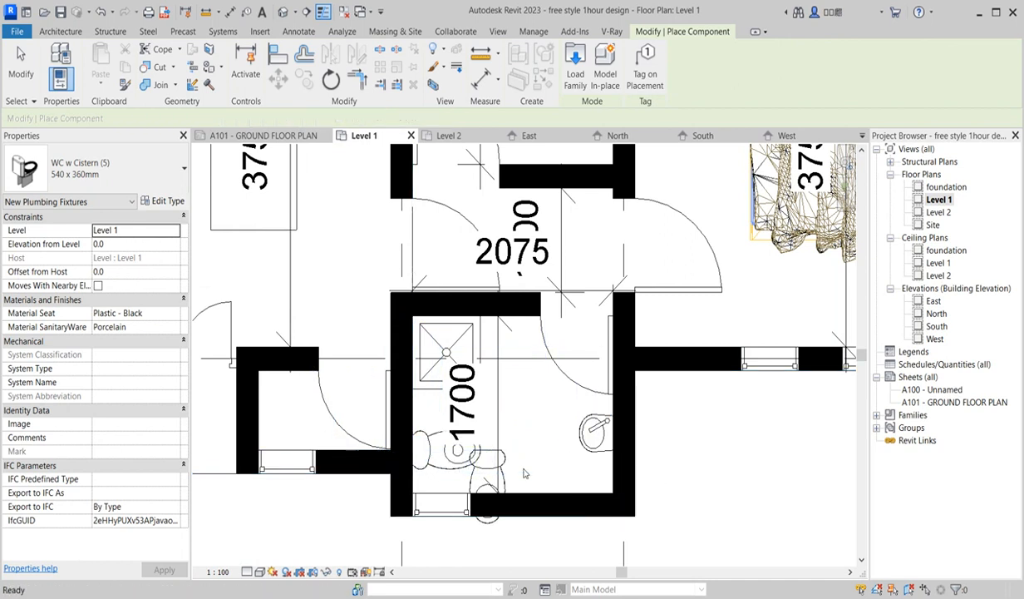
Try to pick a new host for the extra WC that overlaps the bathroom's lower wall
left_click(501, 468)
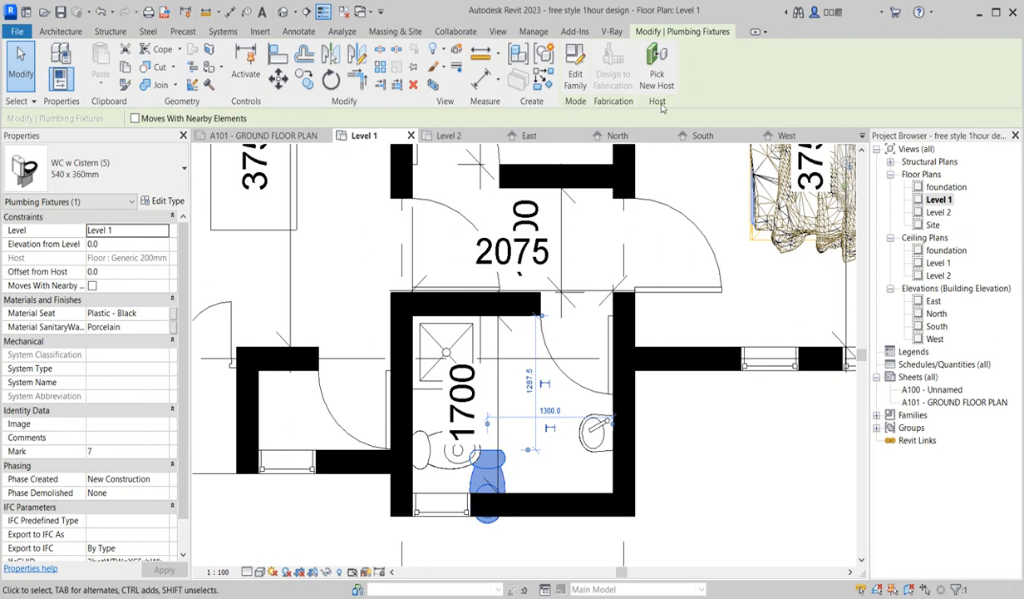
left_click(657, 68)
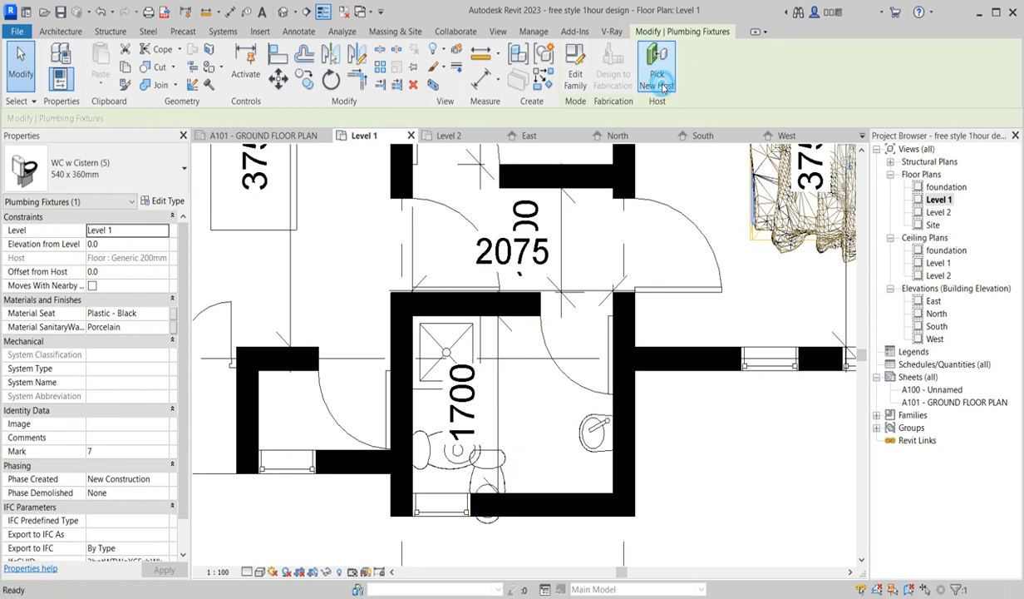
left_click(606, 482)
Create a similar WC in the small toilet room beside the bathroom, rotated with its cistern against the left wall, and end placement
left_click(491, 456)
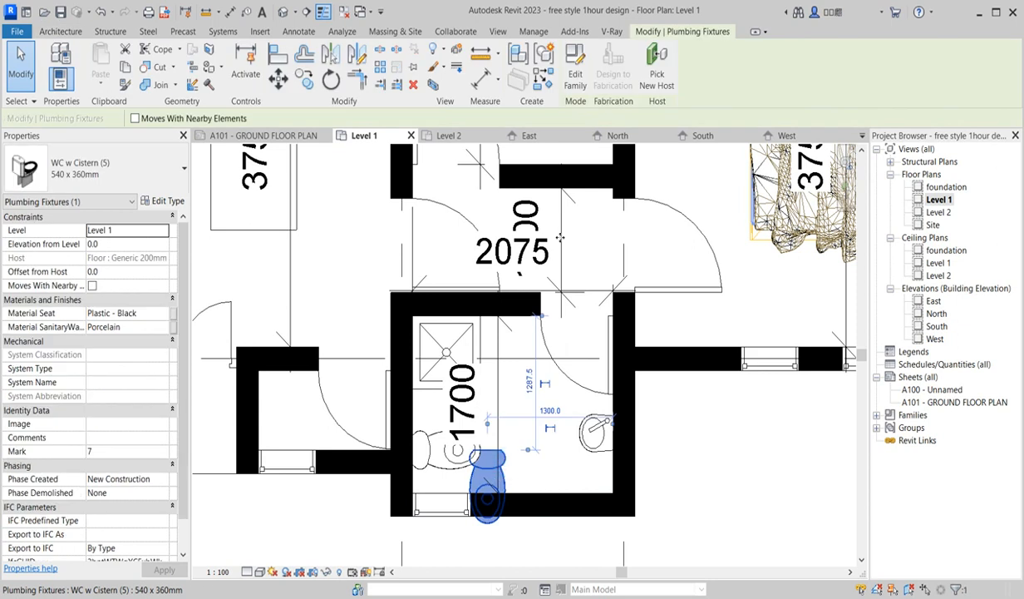
left_click(543, 80)
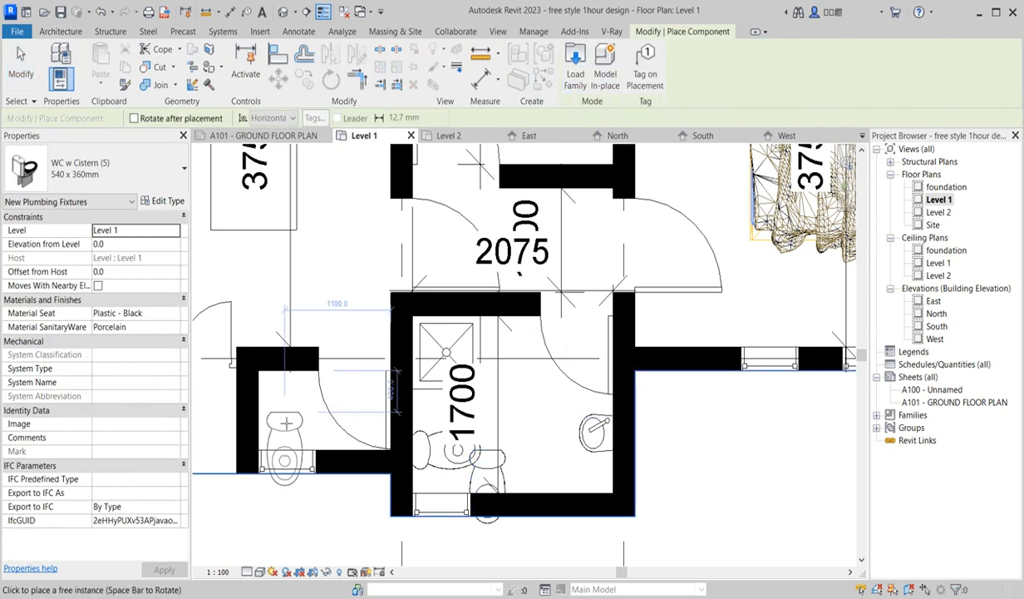
key("space")
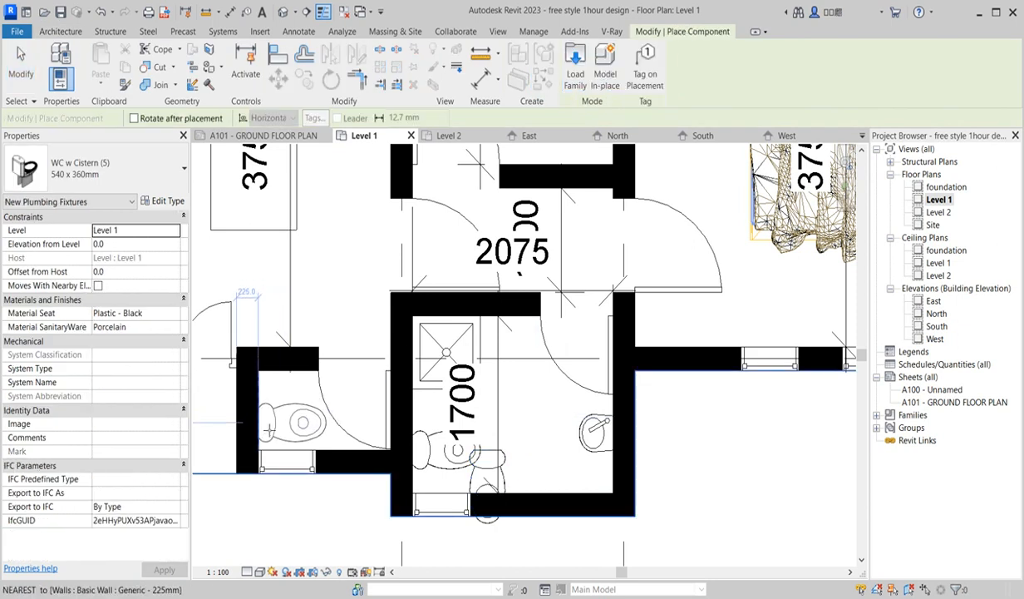
left_click(265, 424)
key("Escape")
key("Escape")
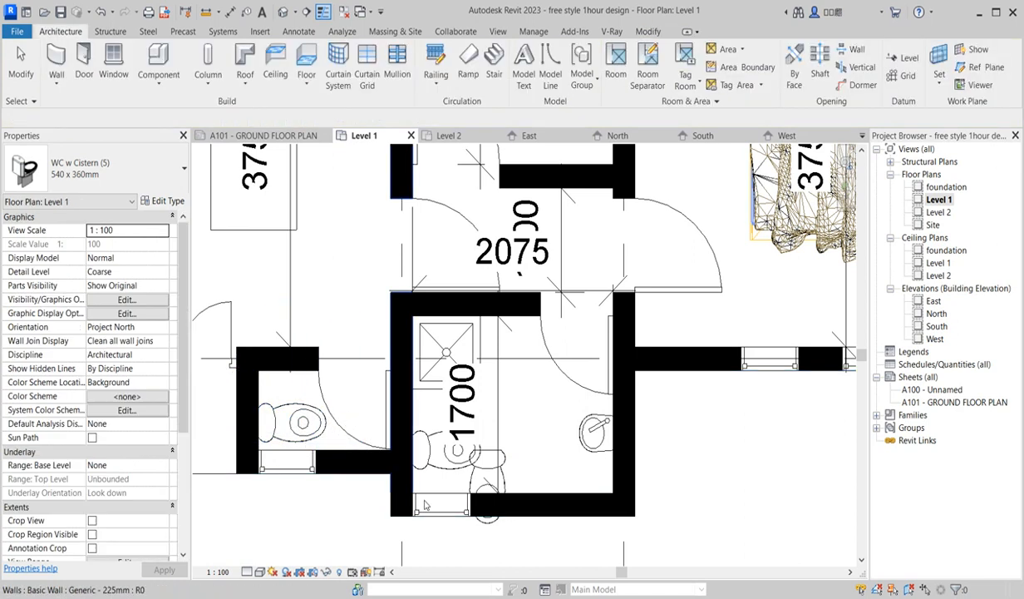
Delete the extra WC that overlaps the bathroom's lower wall
left_click(479, 471)
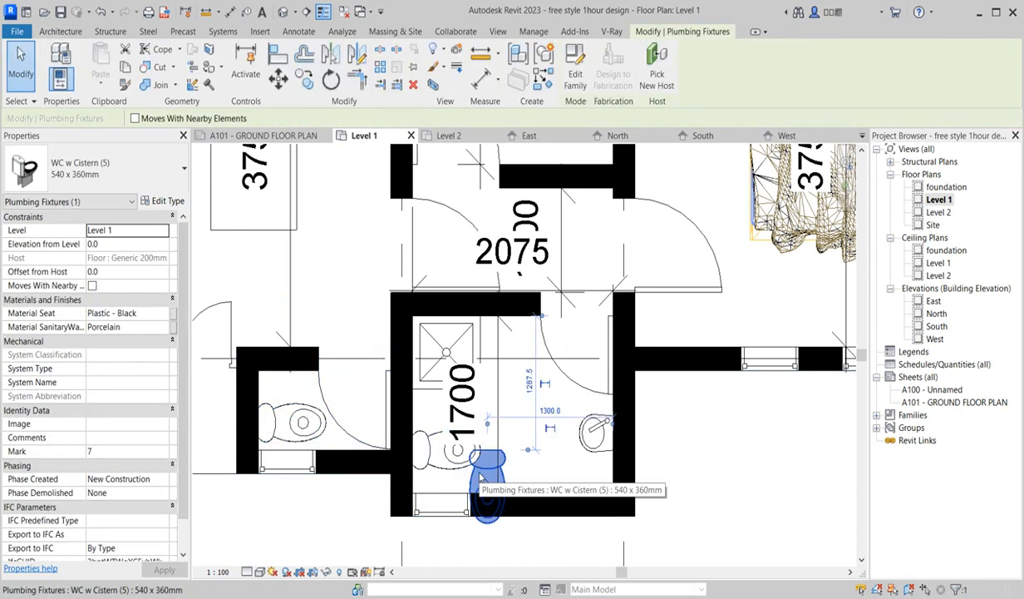
key("Delete")
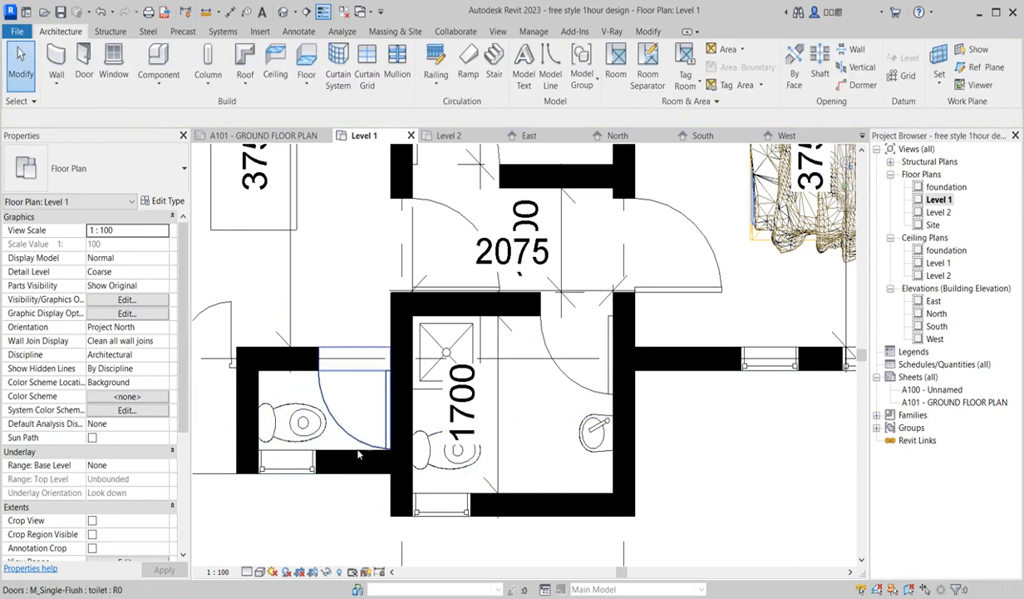
scroll(353, 466, "down", 2)
scroll(367, 449, "up", 1)
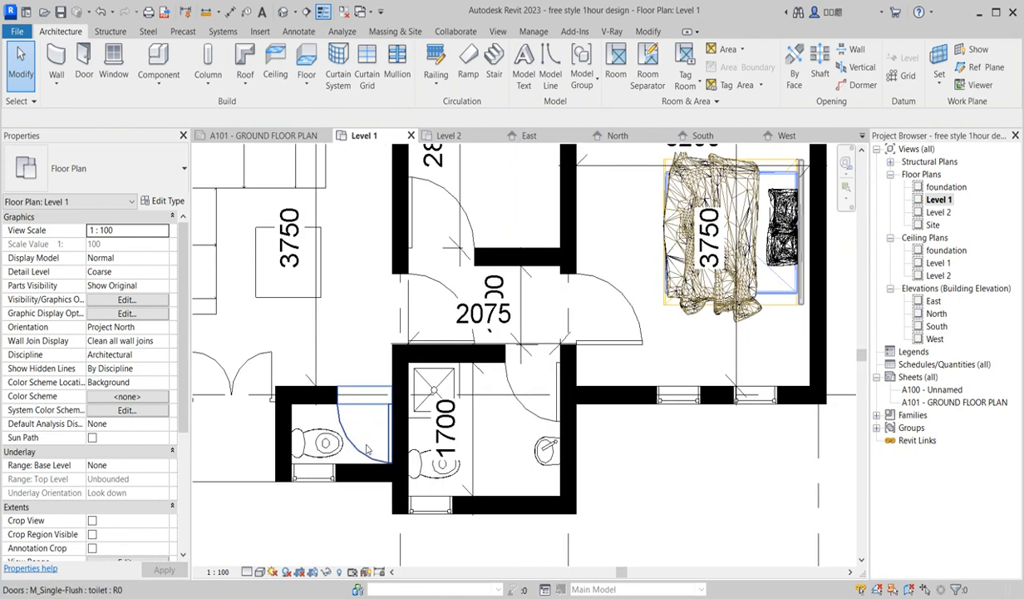
scroll(366, 450, "down", 2)
scroll(337, 425, "up", 1)
scroll(336, 425, "down", 1)
scroll(337, 425, "down", 2)
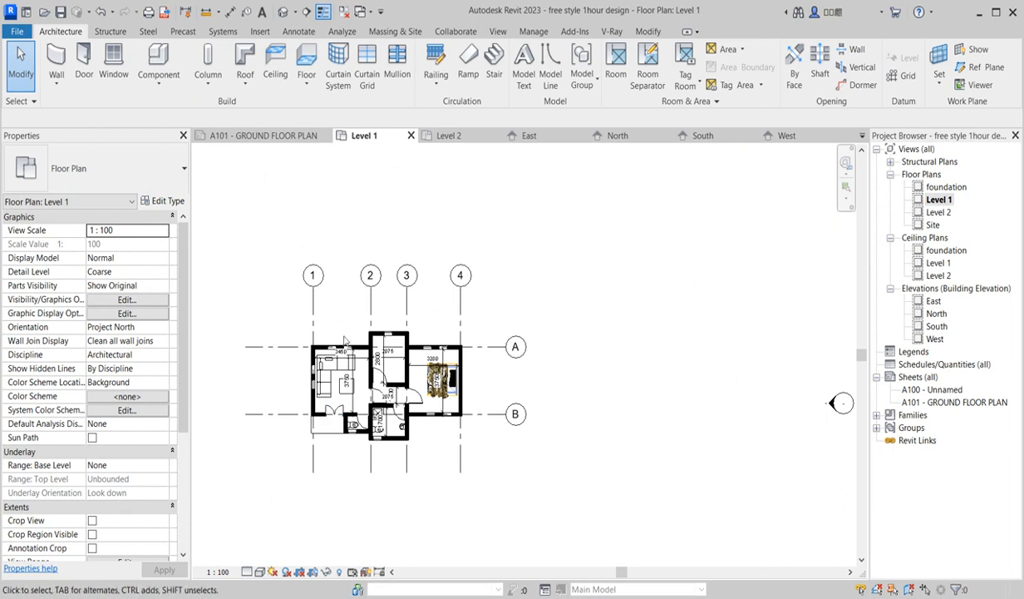
Move the corridor's 1000 mm dimension slightly to the right, away from the 2075 dimension text, and deselect it
scroll(345, 381, "up", 2)
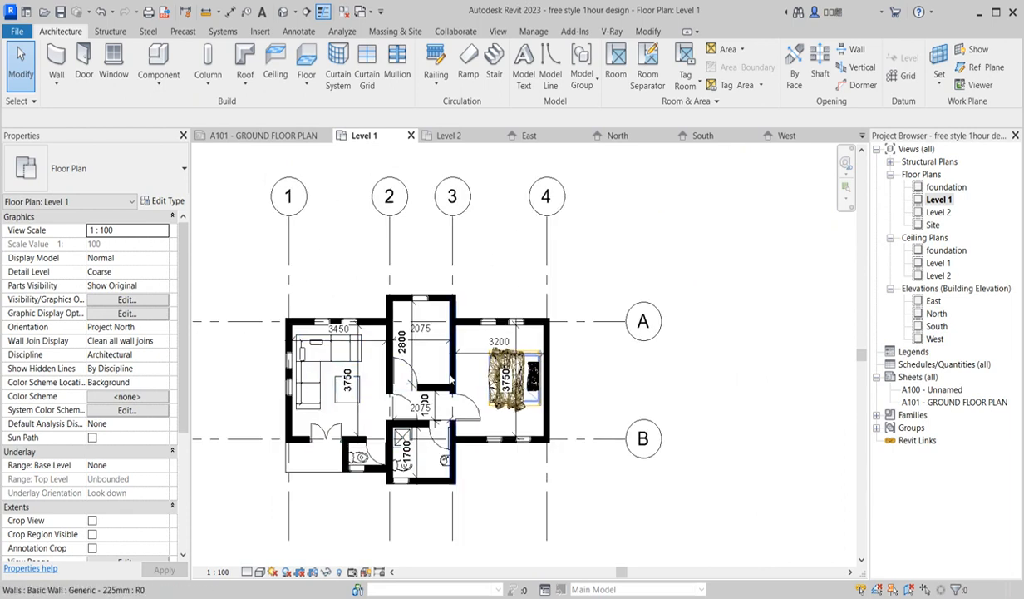
scroll(432, 413, "up", 4)
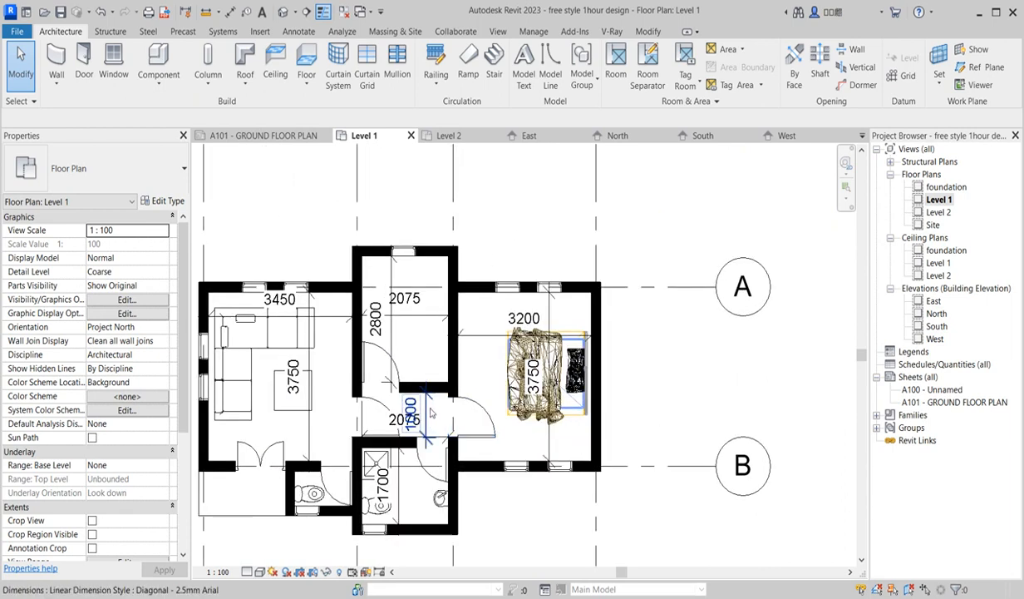
left_click(426, 405)
mouse_move(437, 403)
left_mouse_down()
mouse_move(522, 416)
mouse_move(453, 413)
left_mouse_up()
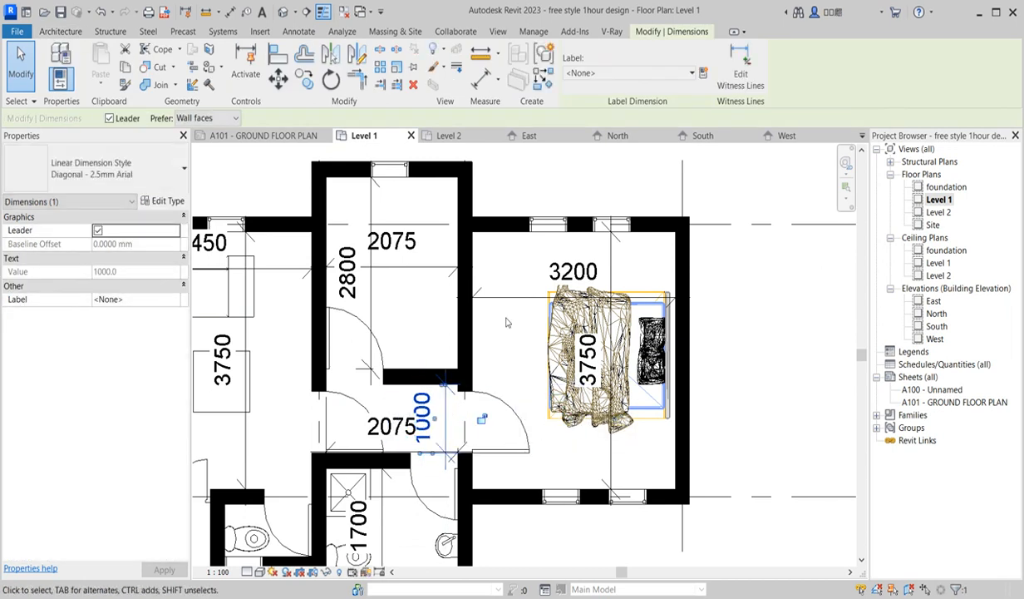
left_click(490, 318)
scroll(419, 515, "down", 6)
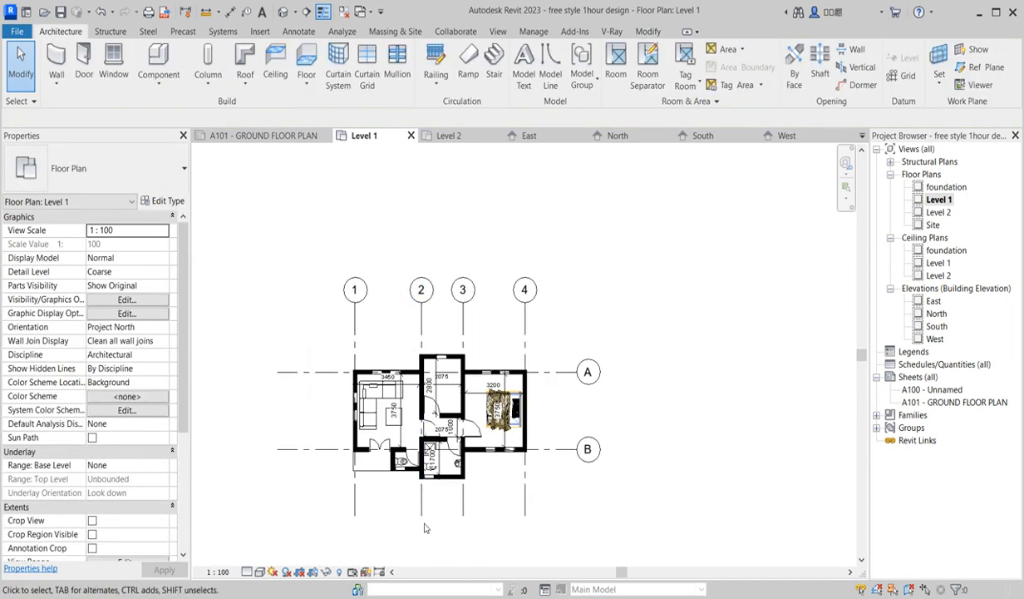
scroll(424, 527, "up", 2)
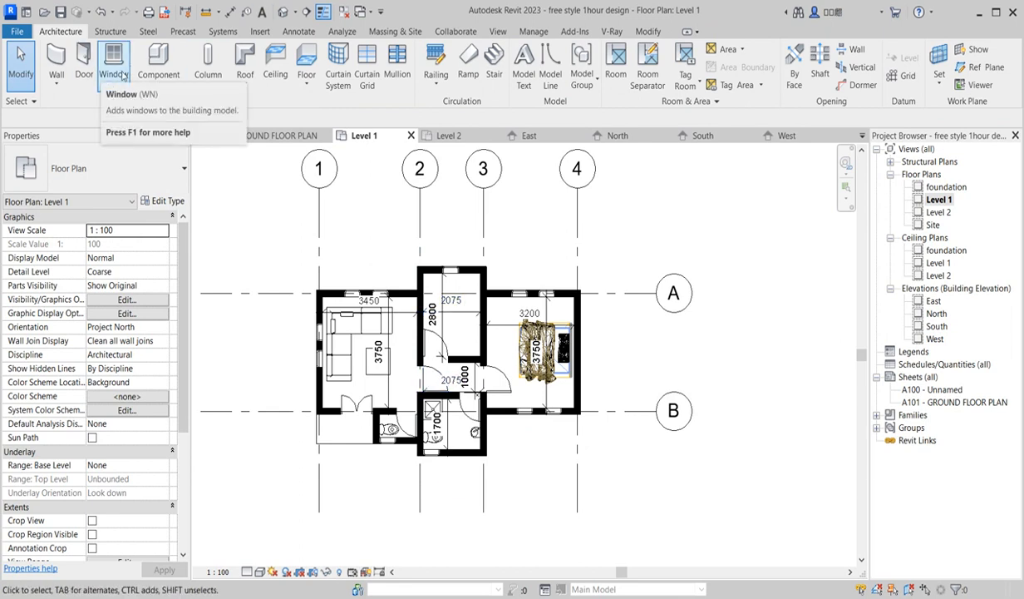
Start loading a family for a new component and go to the Metric Library folder on the Desktop
left_click(159, 58)
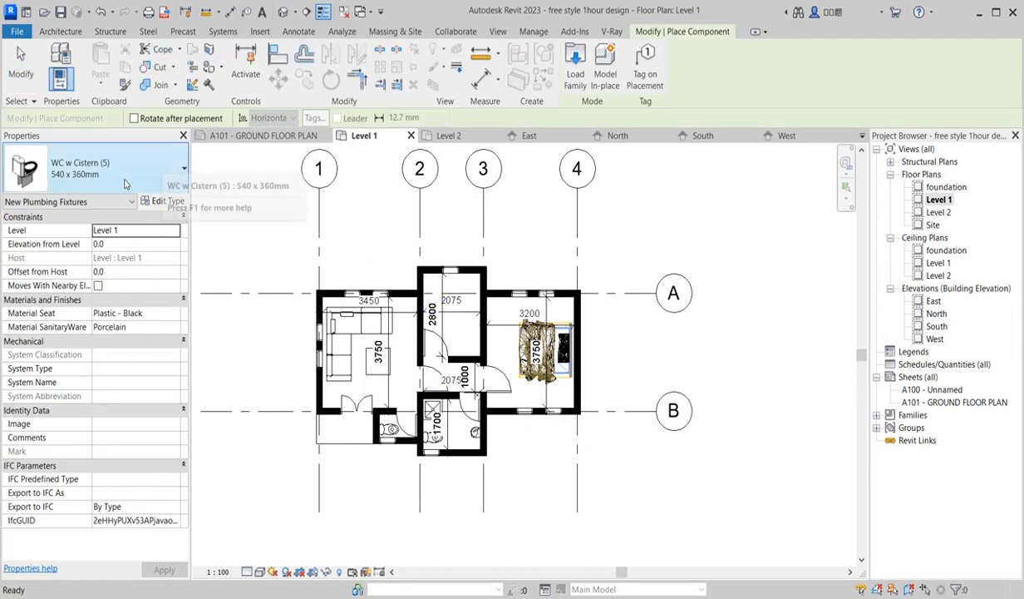
left_click(575, 67)
left_click(306, 333)
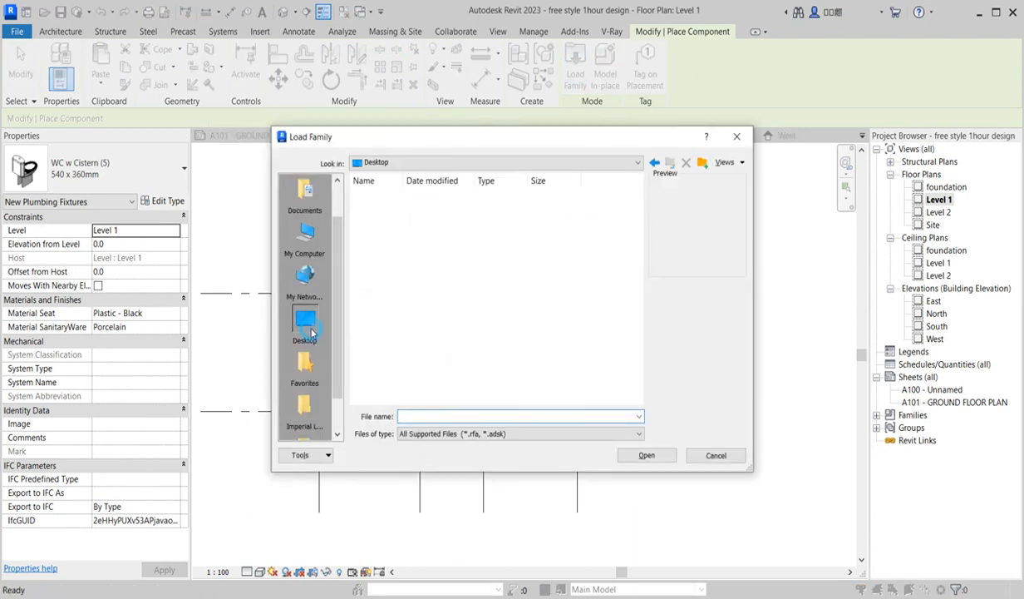
scroll(515, 316, "down", 3)
left_click(526, 324)
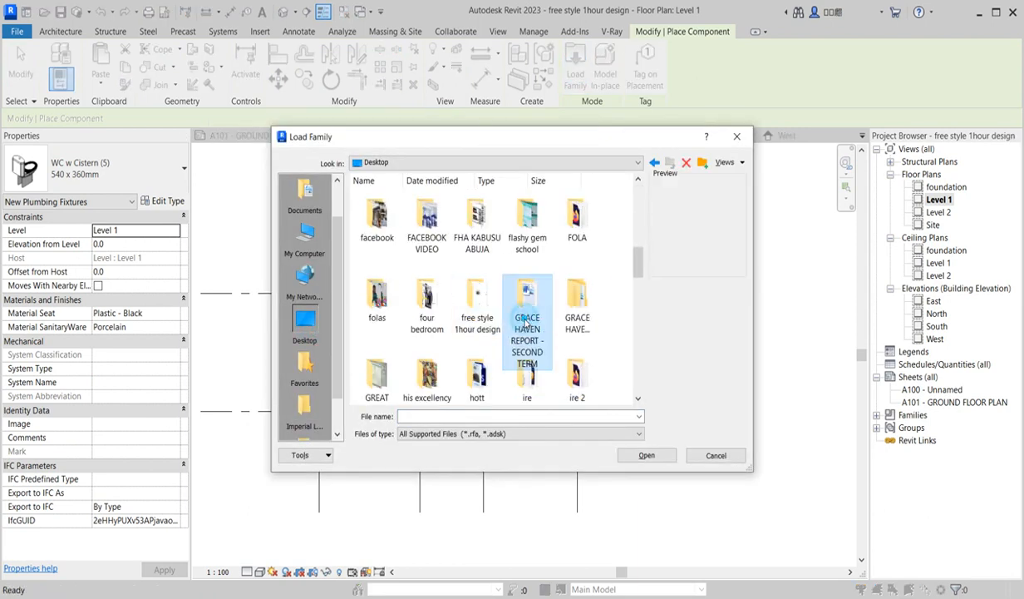
key("m")
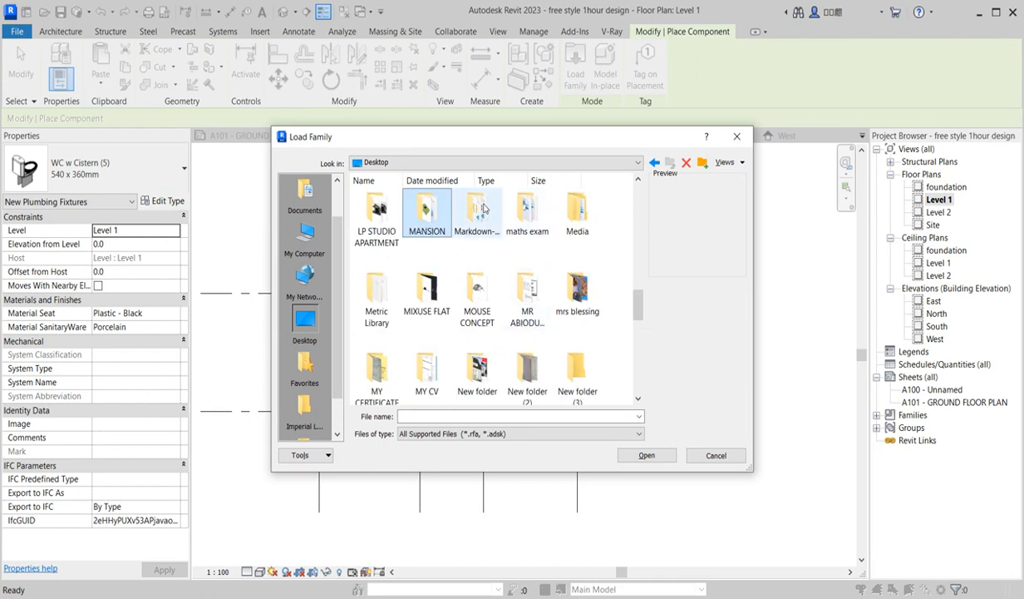
double_click(375, 295)
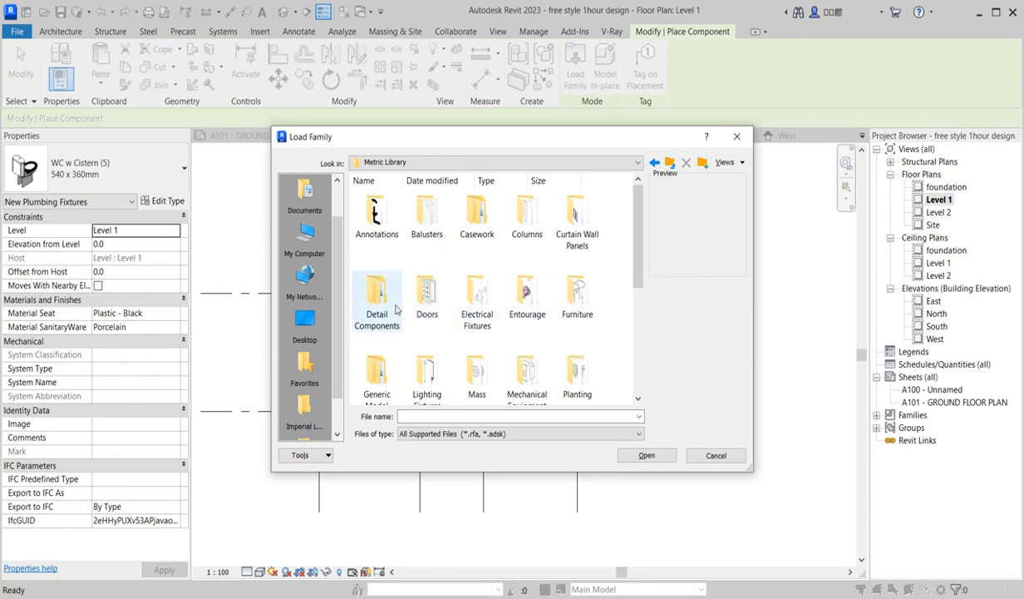
Look through the Metric Library for suitable families, checking Detail Components and the Generic Model's Domestic Features folder
scroll(396, 309, "down", 1)
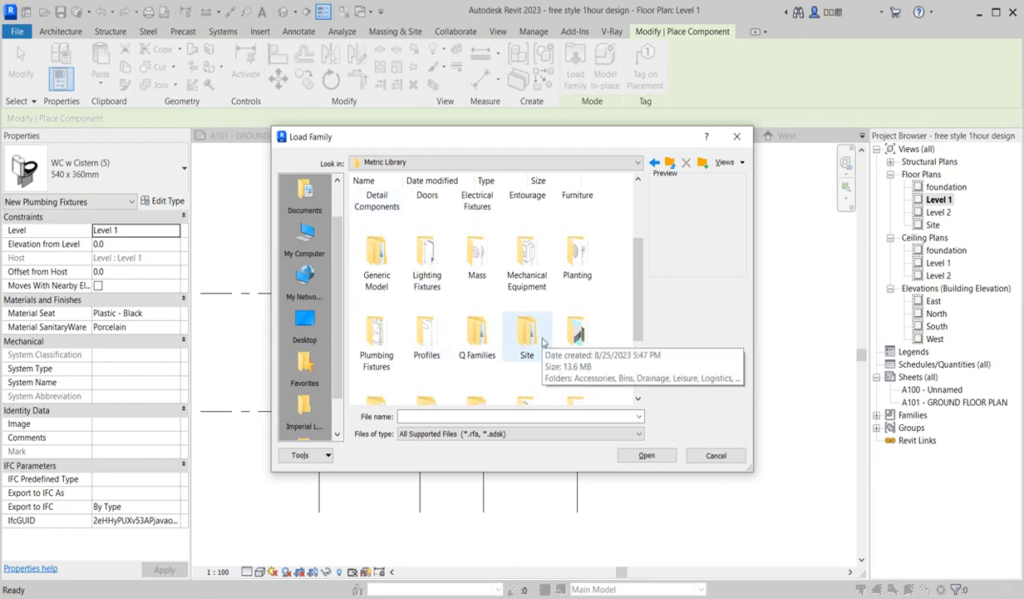
scroll(540, 340, "up", 2)
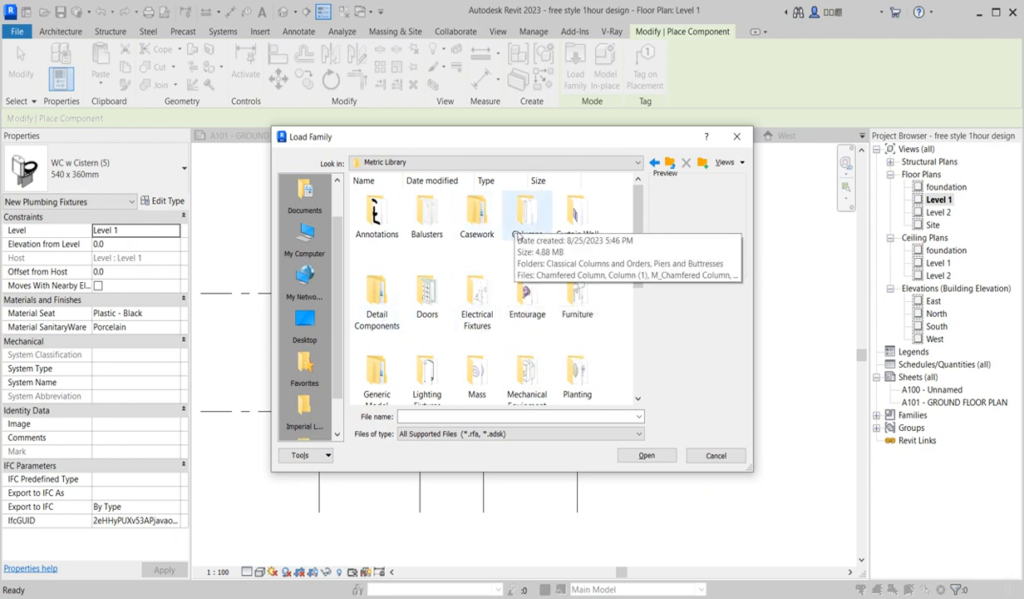
double_click(384, 307)
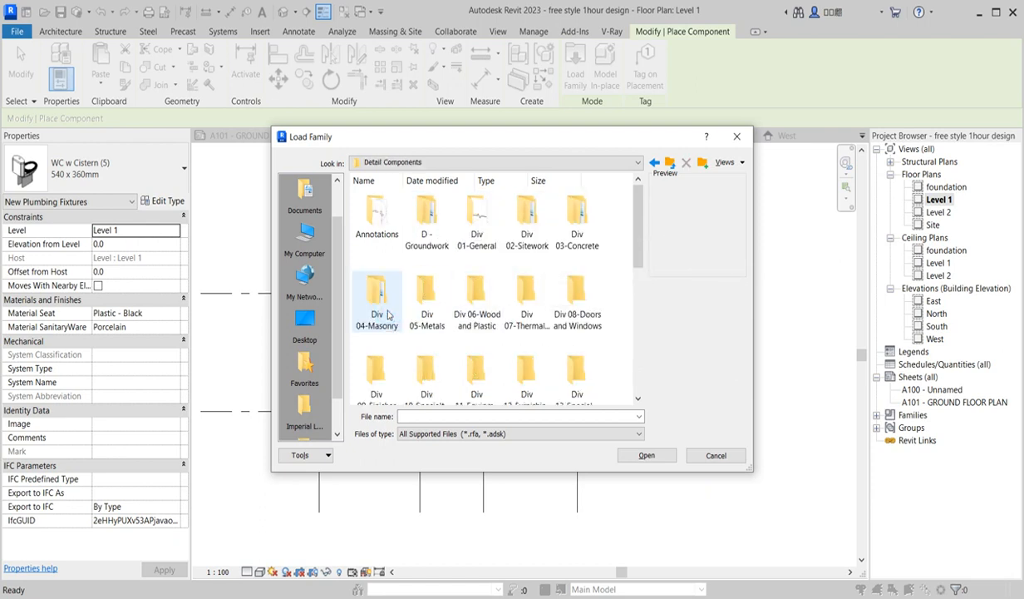
left_click(655, 162)
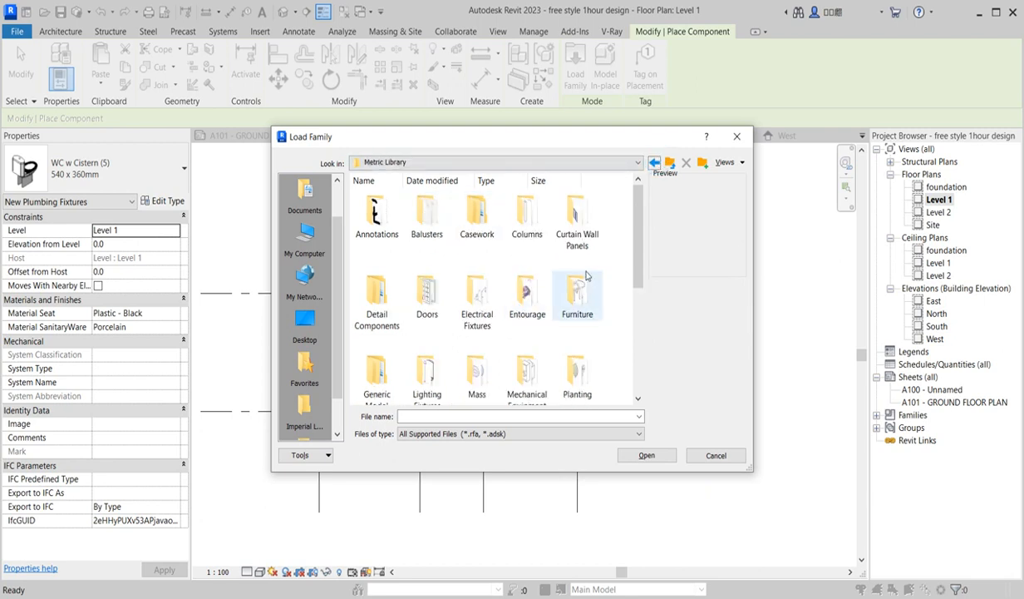
mouse_move(642, 226)
left_mouse_down()
mouse_move(637, 337)
mouse_move(635, 289)
left_mouse_up()
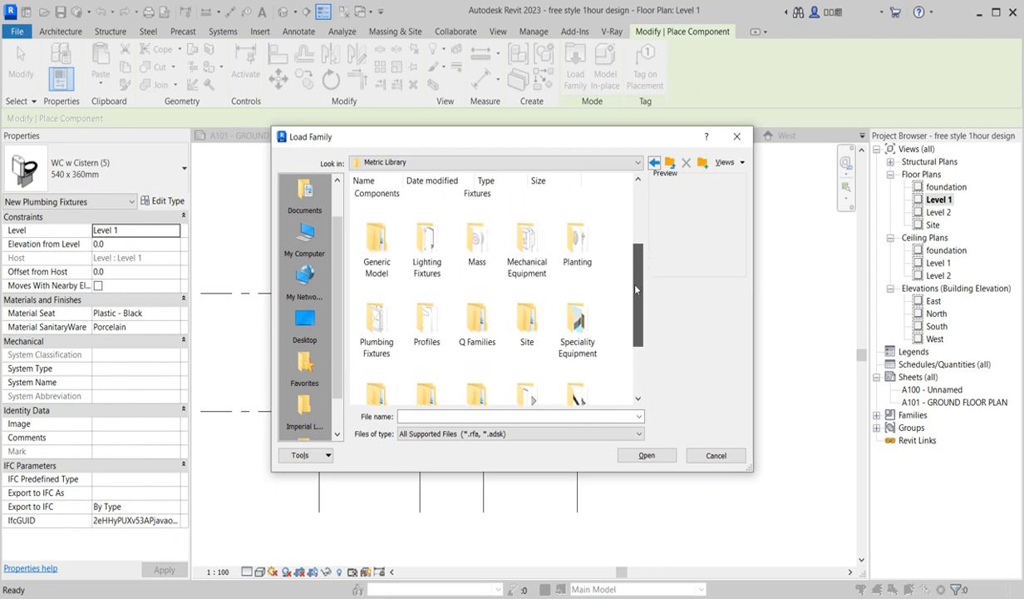
double_click(379, 247)
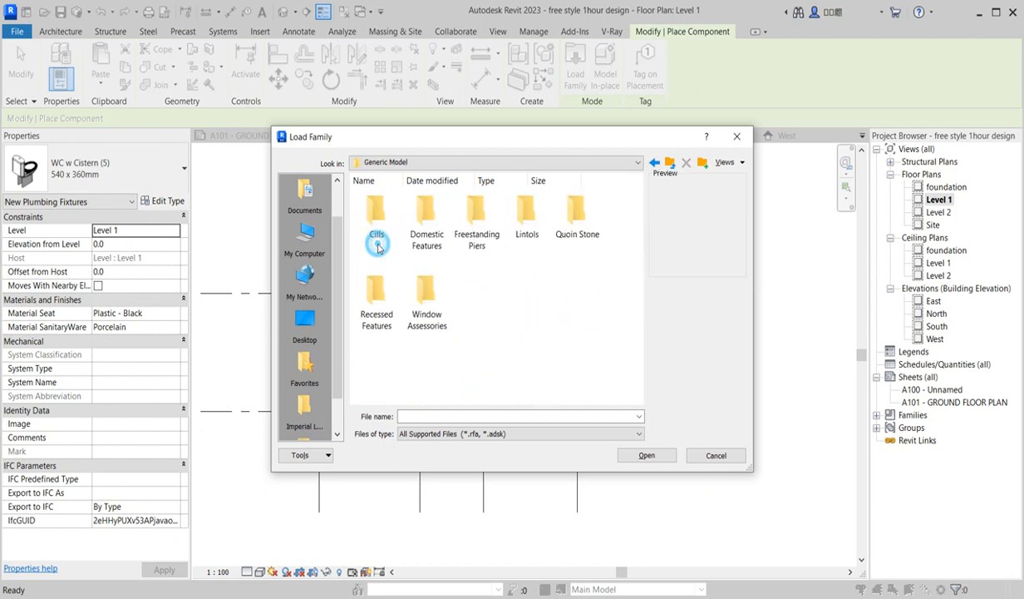
double_click(428, 225)
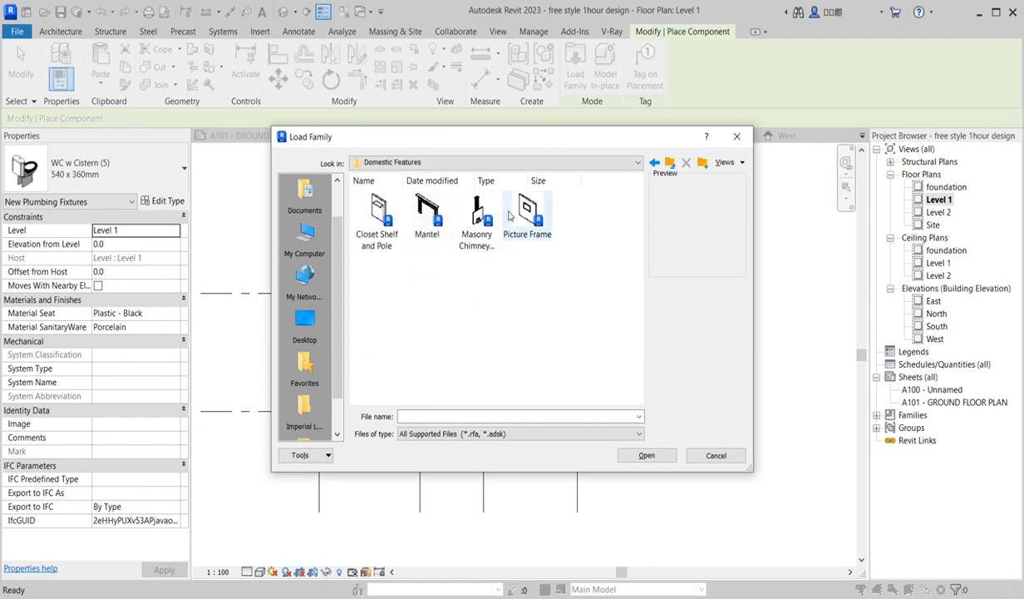
left_click(653, 163)
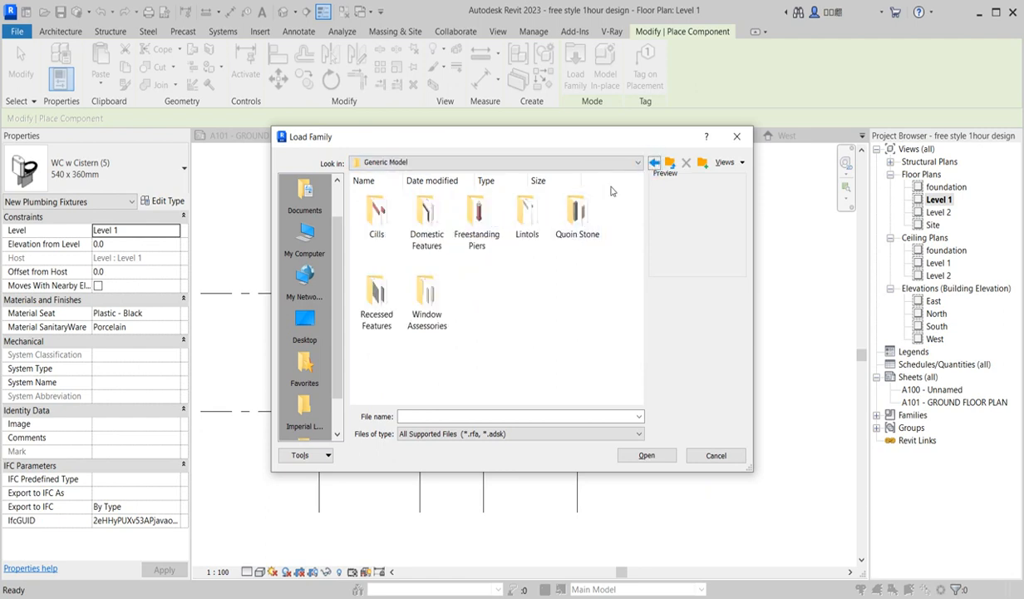
left_click(654, 163)
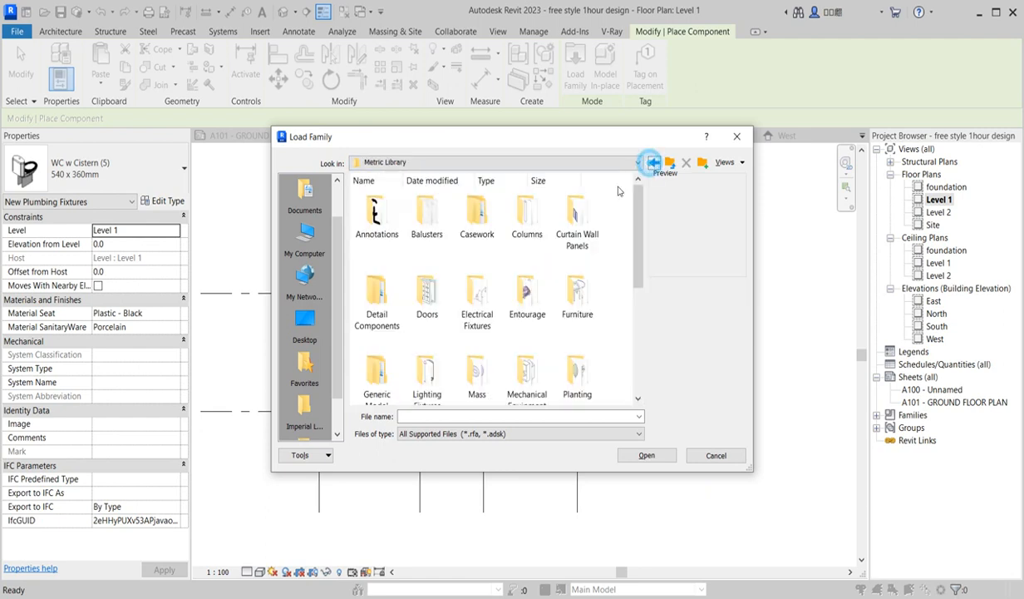
Check the Domestic Furniture families in the Furniture folder, then close the family browser without loading and end component placement
double_click(571, 308)
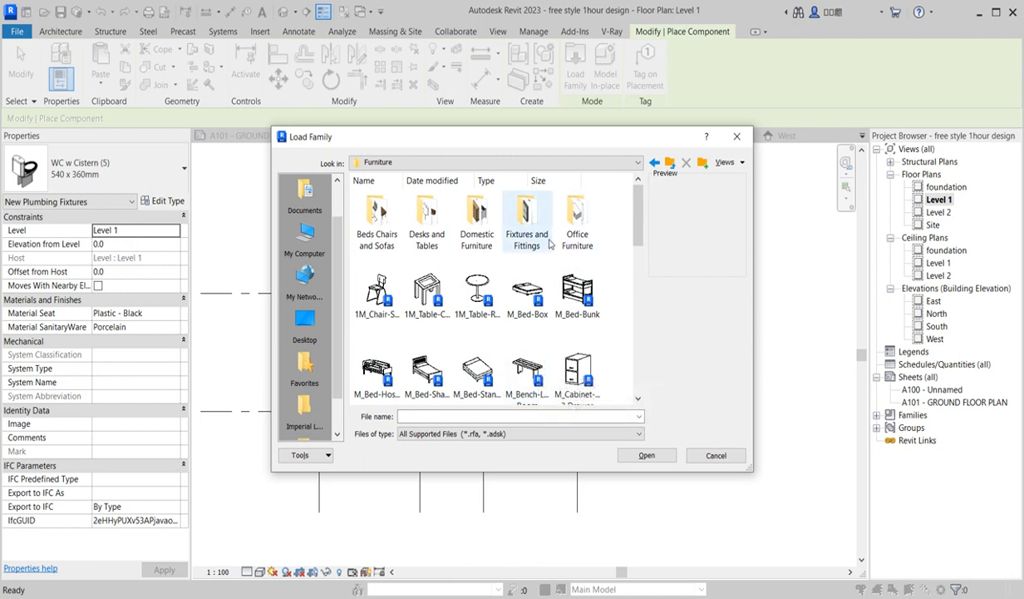
double_click(479, 239)
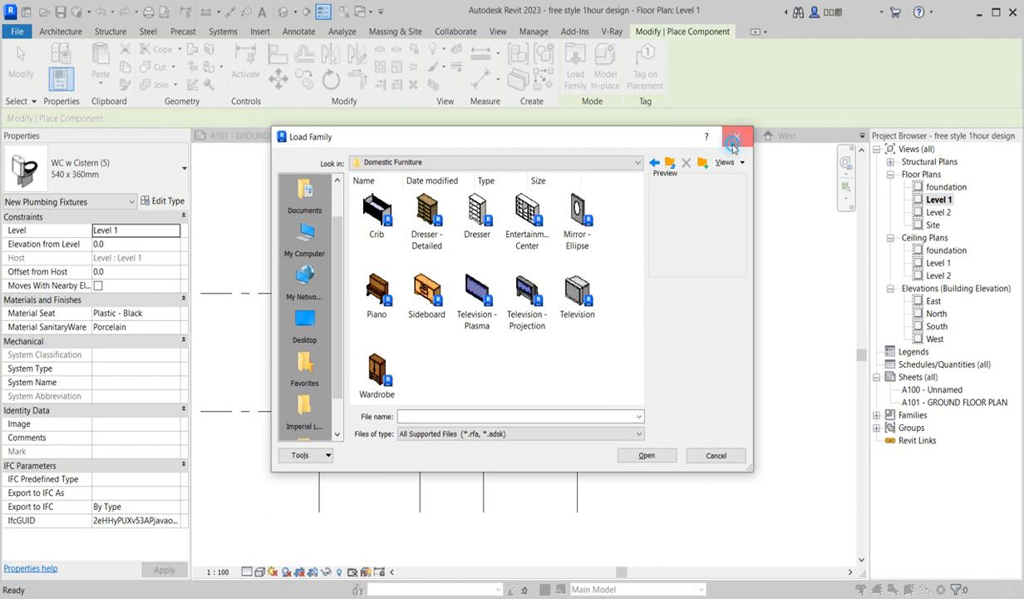
left_click(735, 140)
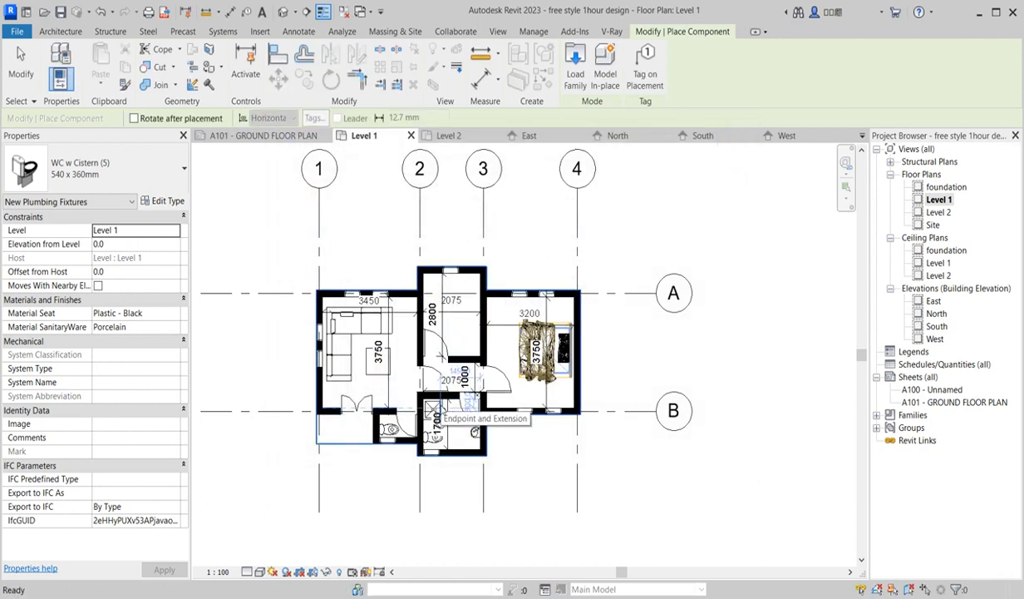
key("Escape")
key("Escape")
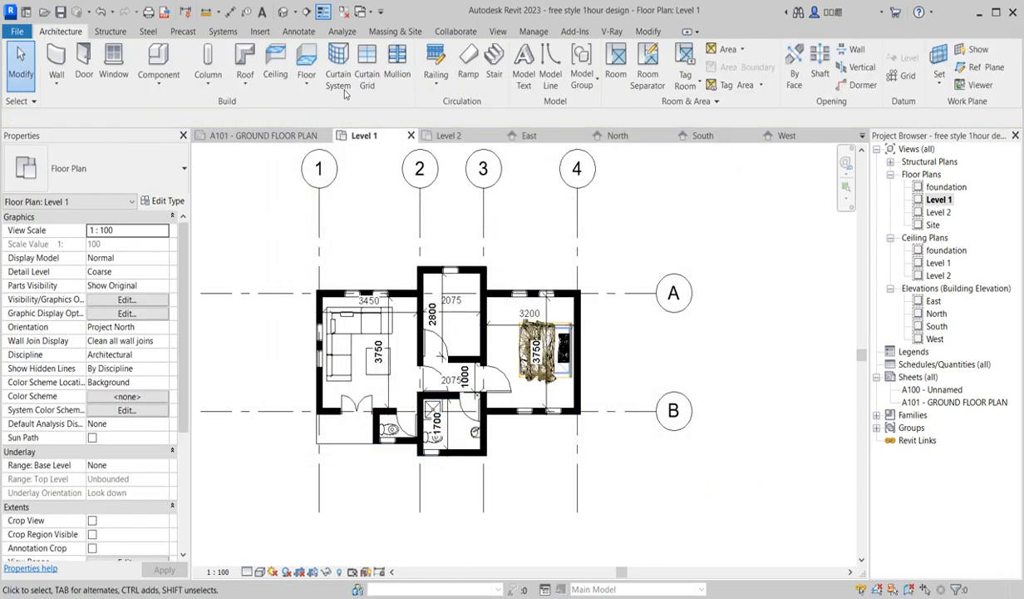
Draw chained Wide Lines detail lines in the upper middle room, horizontally from the left wall below the window, then down to the lower wall
left_click(288, 32)
scroll(410, 286, "up", 2)
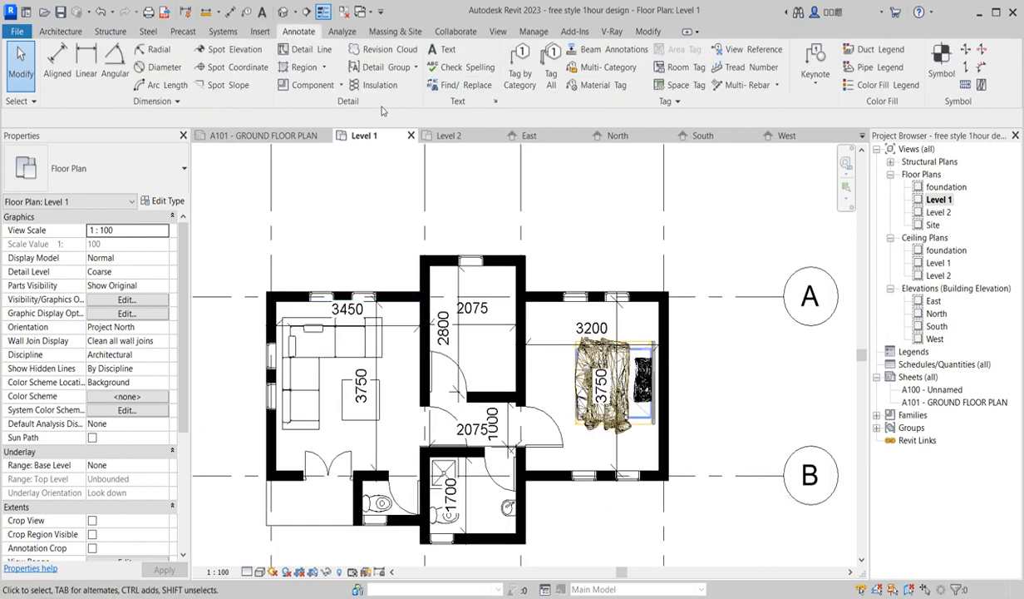
left_click(297, 50)
scroll(427, 291, "up", 2)
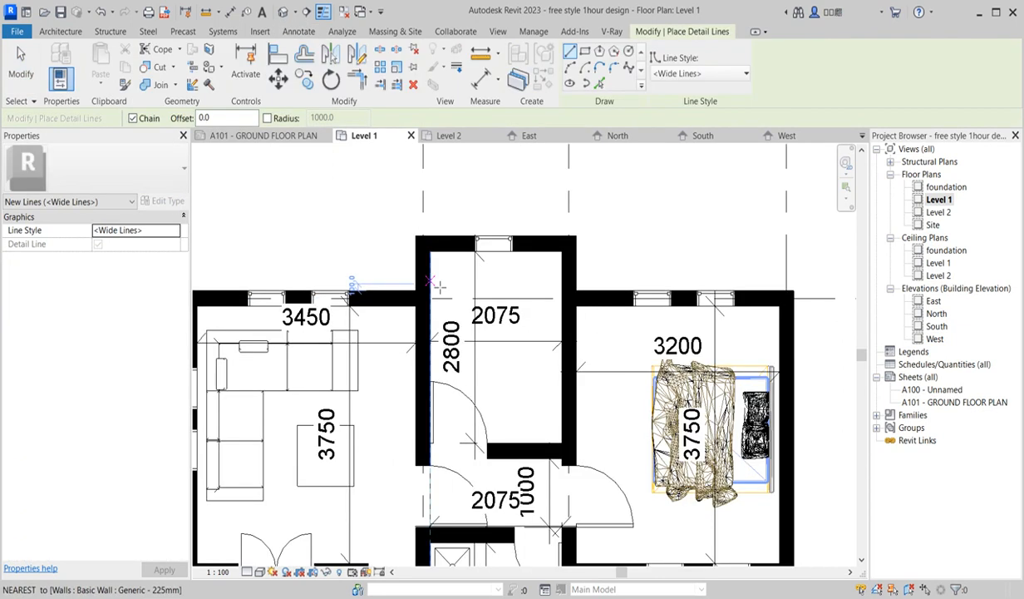
left_click(430, 291)
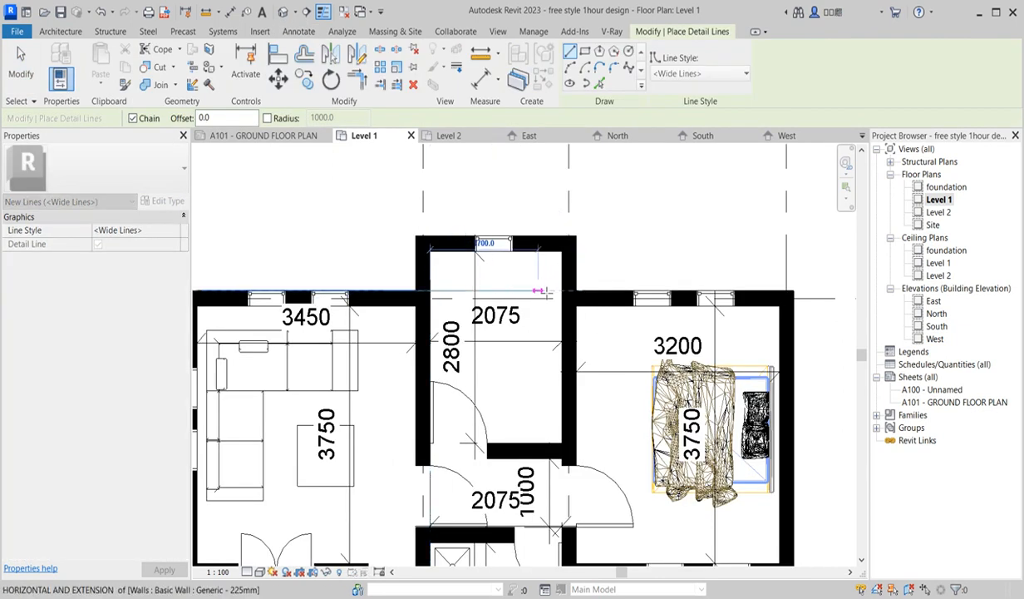
left_click(525, 291)
left_click(526, 445)
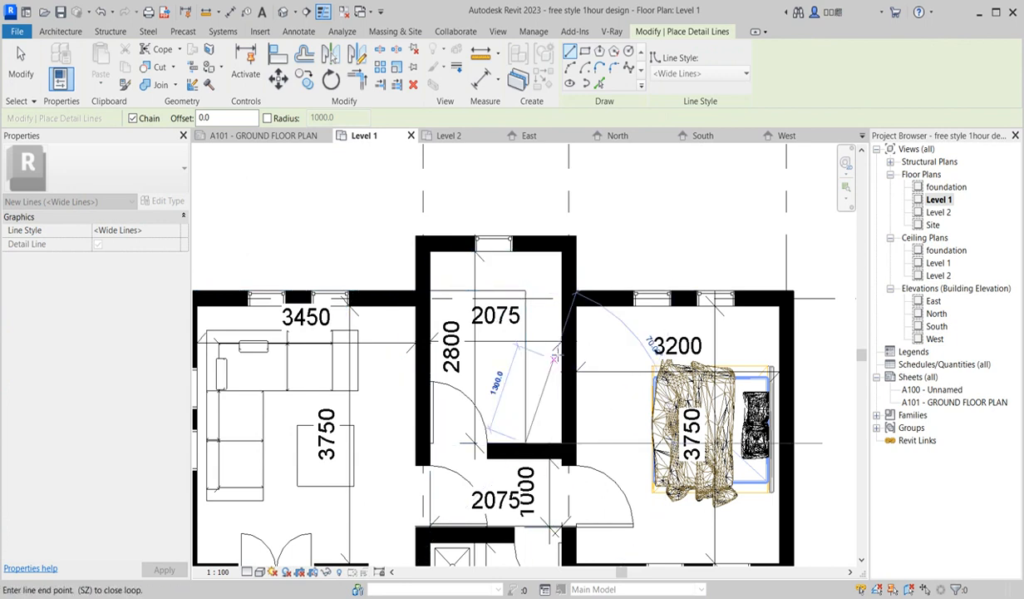
key("Escape")
key("Escape")
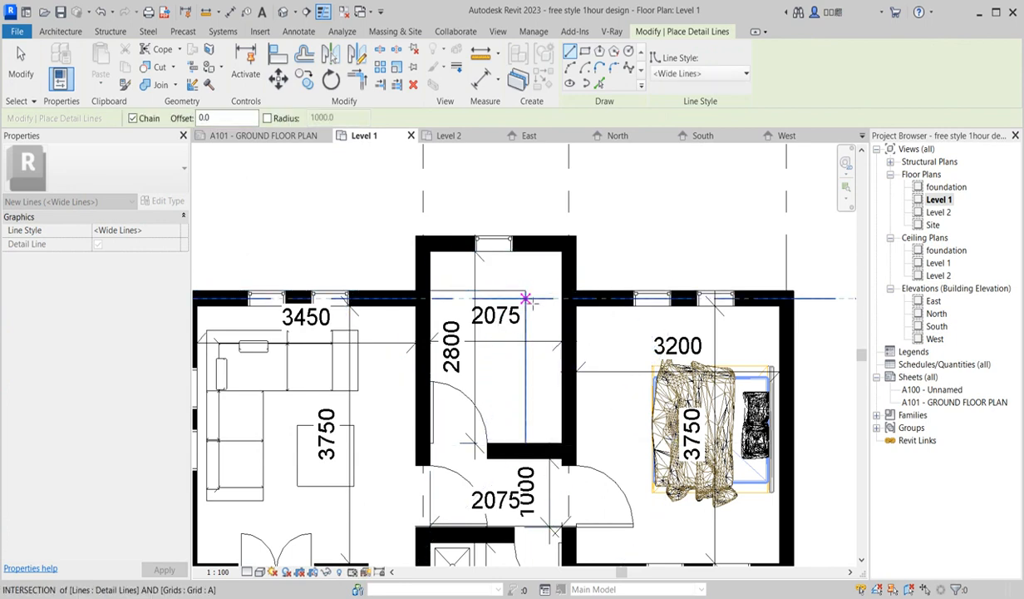
Extend the horizontal detail line from its corner with the vertical line towards the room's right wall
left_click(525, 290)
left_click(557, 290)
key("Escape")
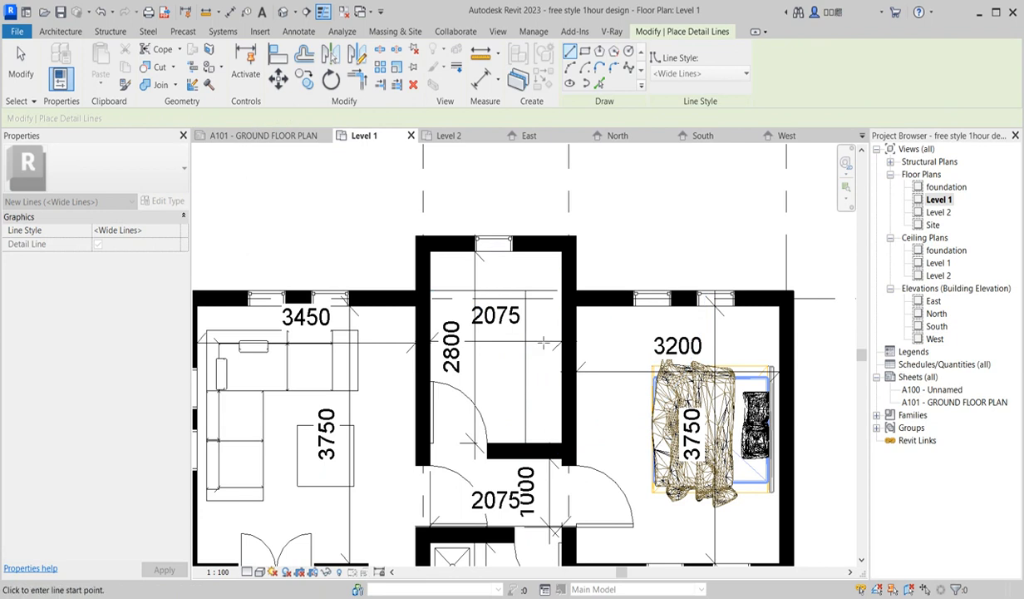
Draw a detail-line rectangle about 440 mm deep between the window and the horizontal line in the upper middle room
scroll(537, 334, "up", 2)
left_click(585, 52)
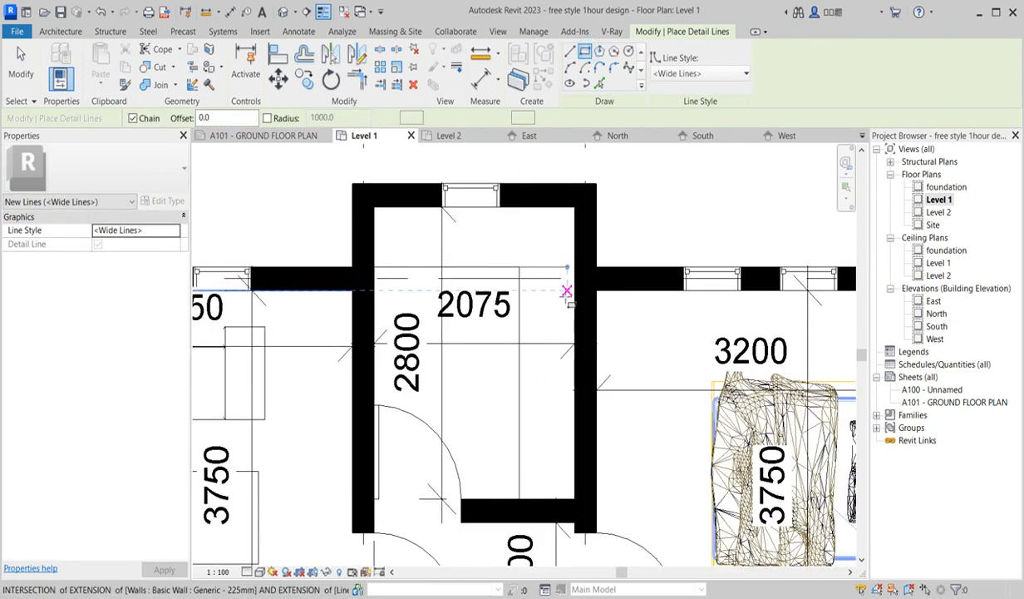
scroll(428, 234, "up", 1)
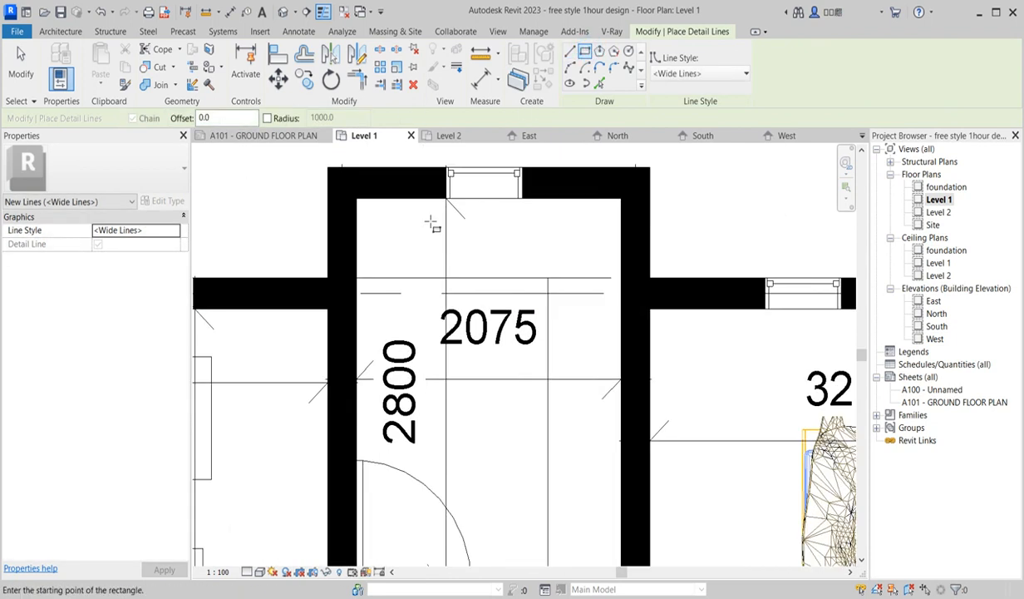
left_click(424, 210)
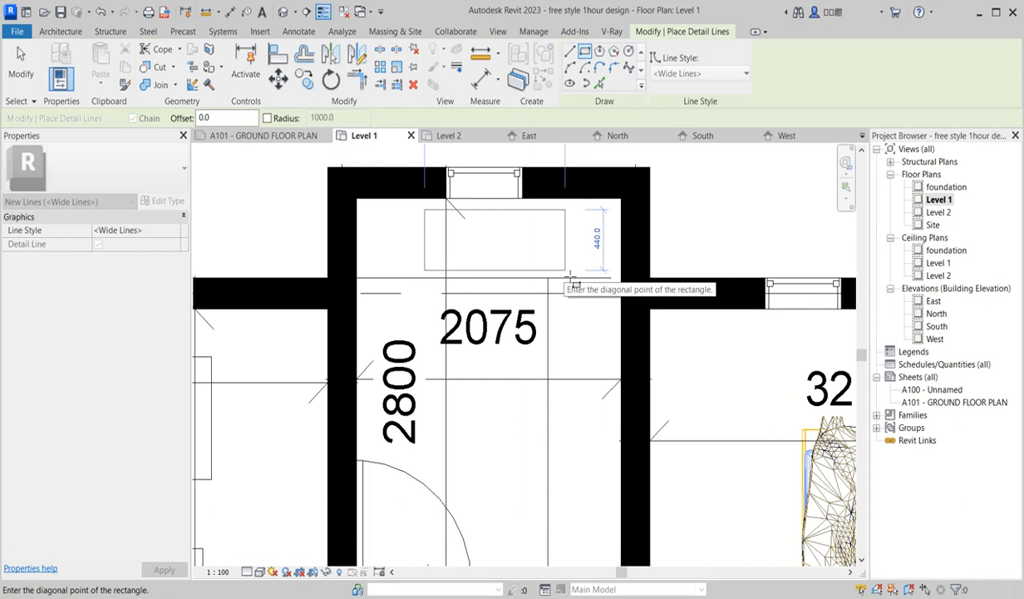
left_click(566, 271)
Draw a detail-line rectangle about 40 by 120 mm inside the sink outline near its upper edge as the tap
scroll(483, 221, "up", 2)
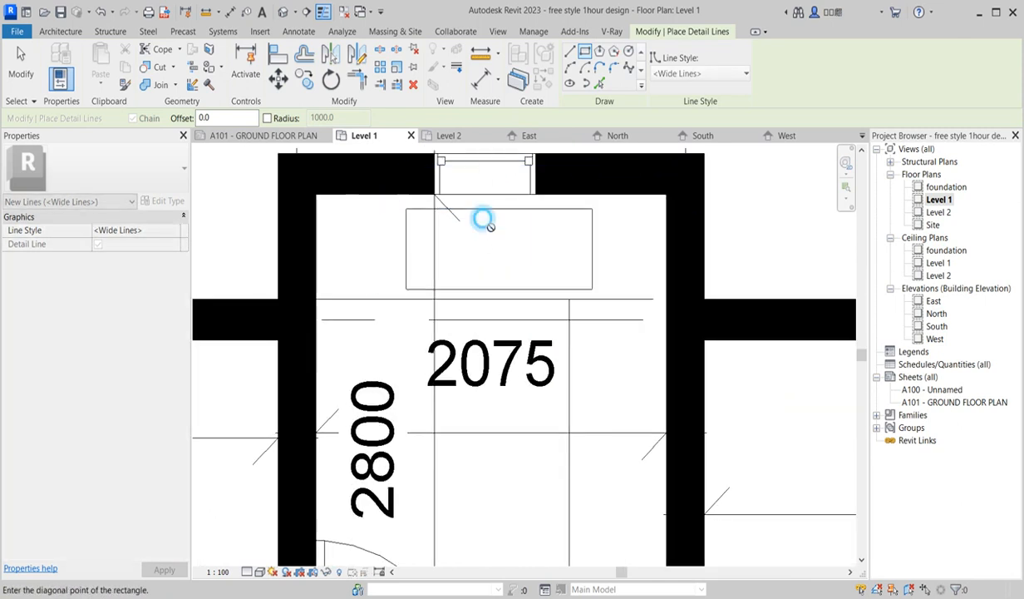
left_click(488, 240)
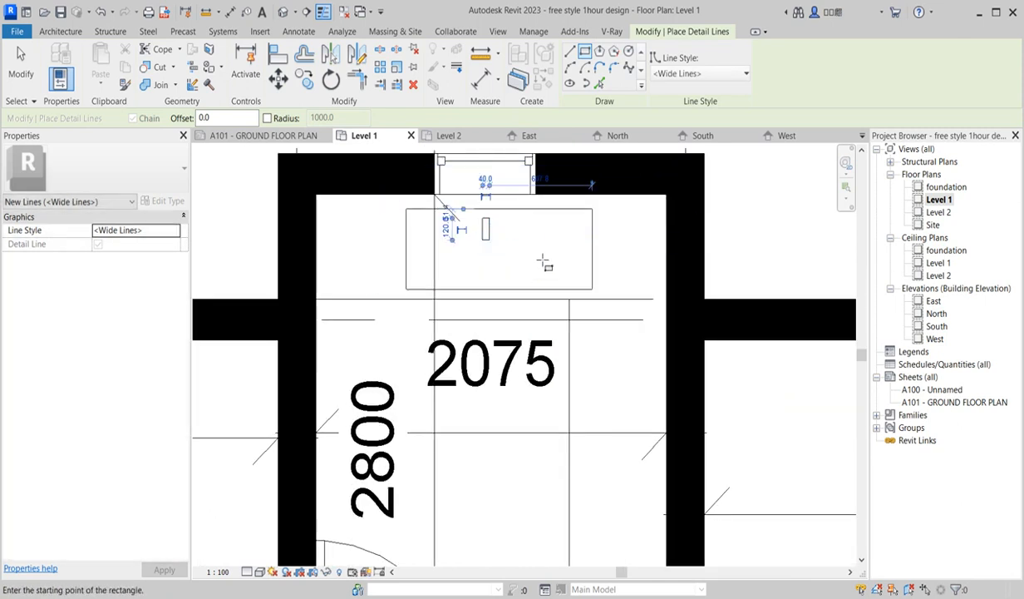
left_click(506, 252)
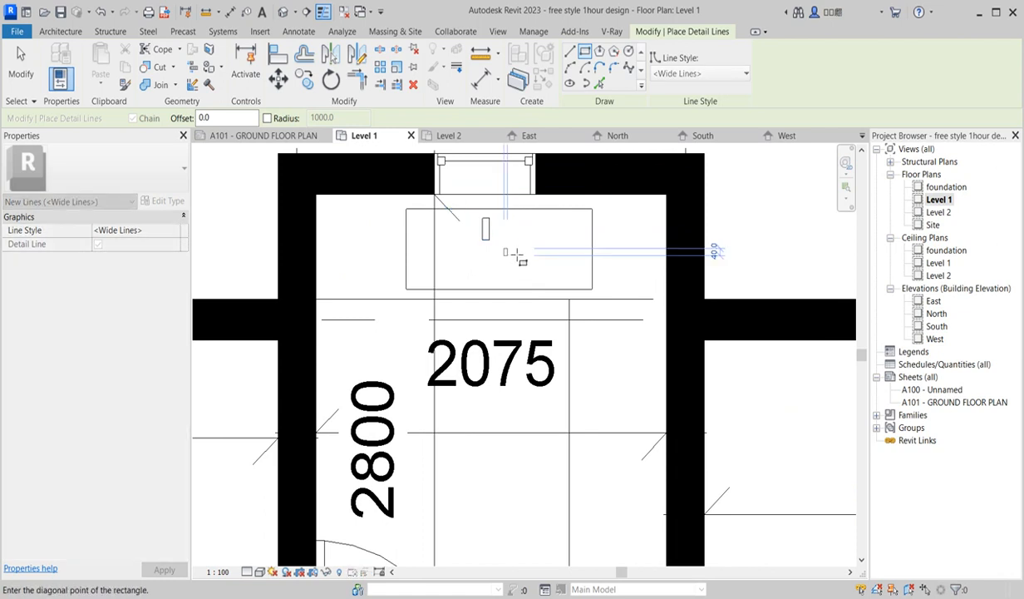
key("Escape")
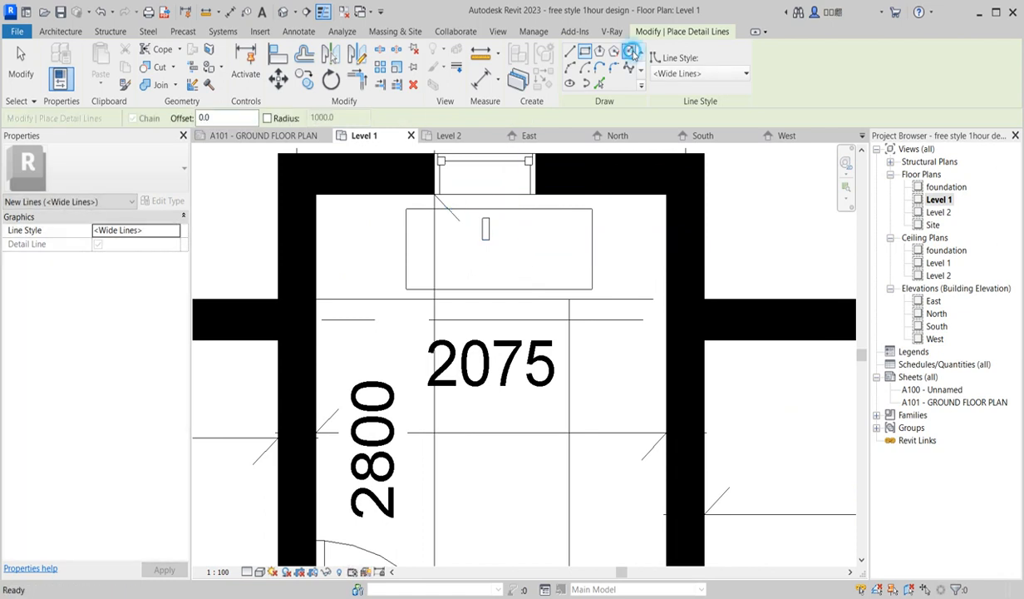
Draw a detail-line circle of about 35 mm radius inside the sink outline below the tap rectangle, and end the command
left_click(630, 51)
scroll(511, 265, "up", 1)
left_click(497, 252)
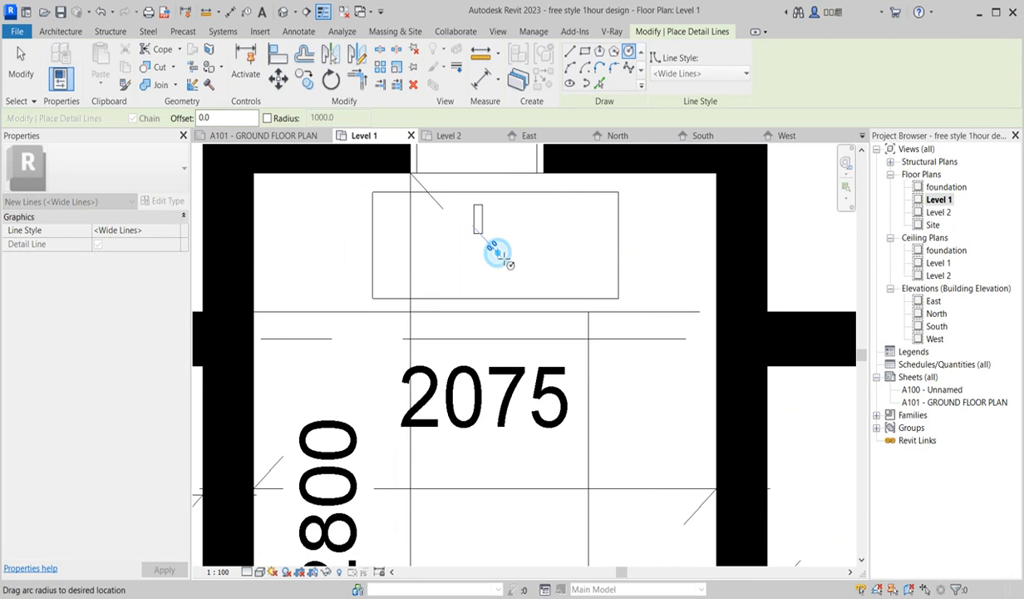
scroll(509, 254, "up", 3)
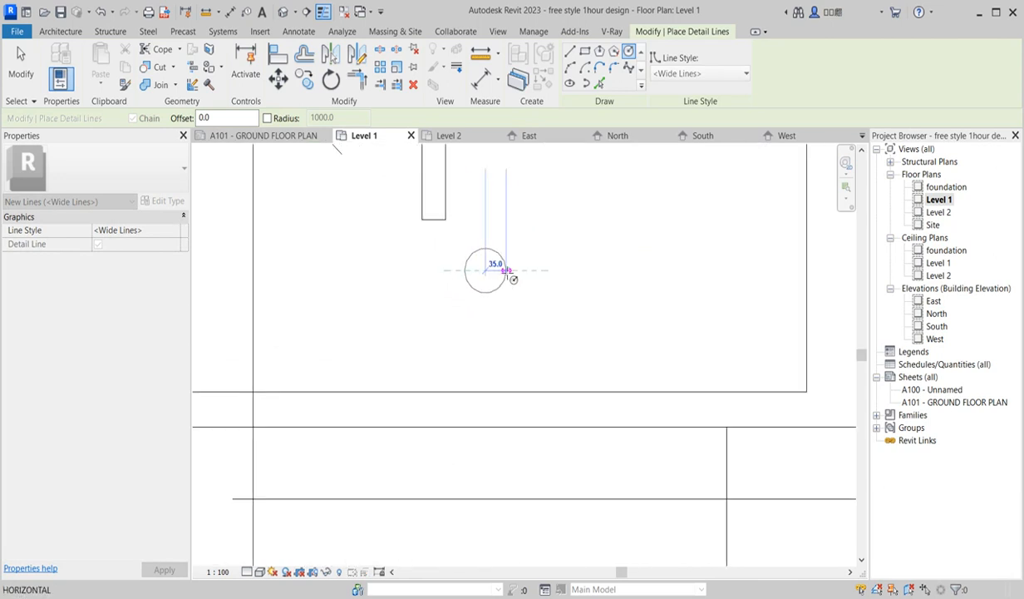
left_click(517, 275)
scroll(566, 290, "down", 5)
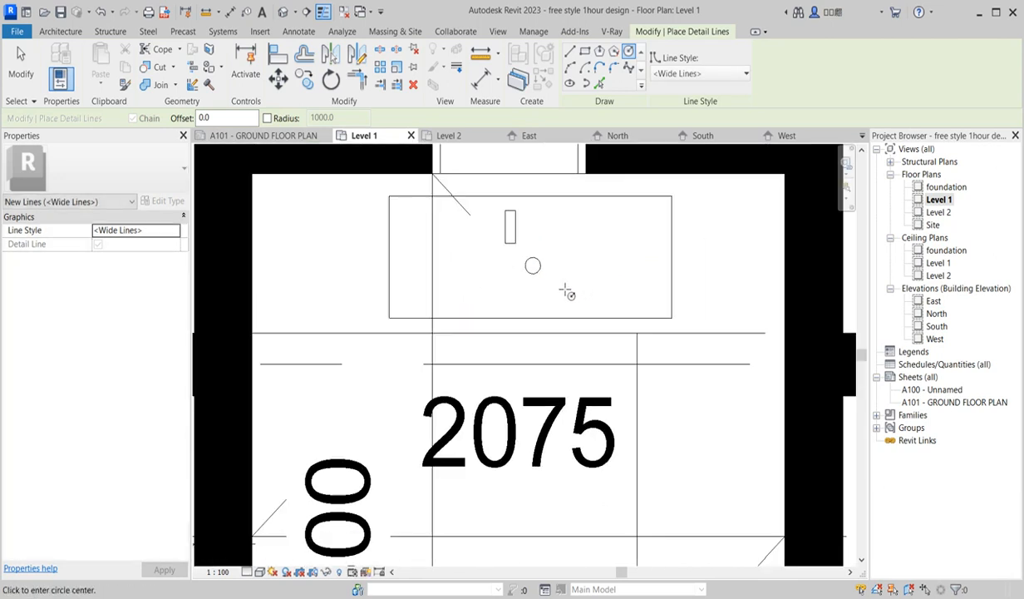
key("Escape")
key("Escape")
Review the furnished Level 1 floor plan and the South, North and East elevation views
scroll(597, 329, "up", 2)
scroll(507, 382, "down", 3)
scroll(503, 390, "up", 2)
scroll(552, 391, "down", 2)
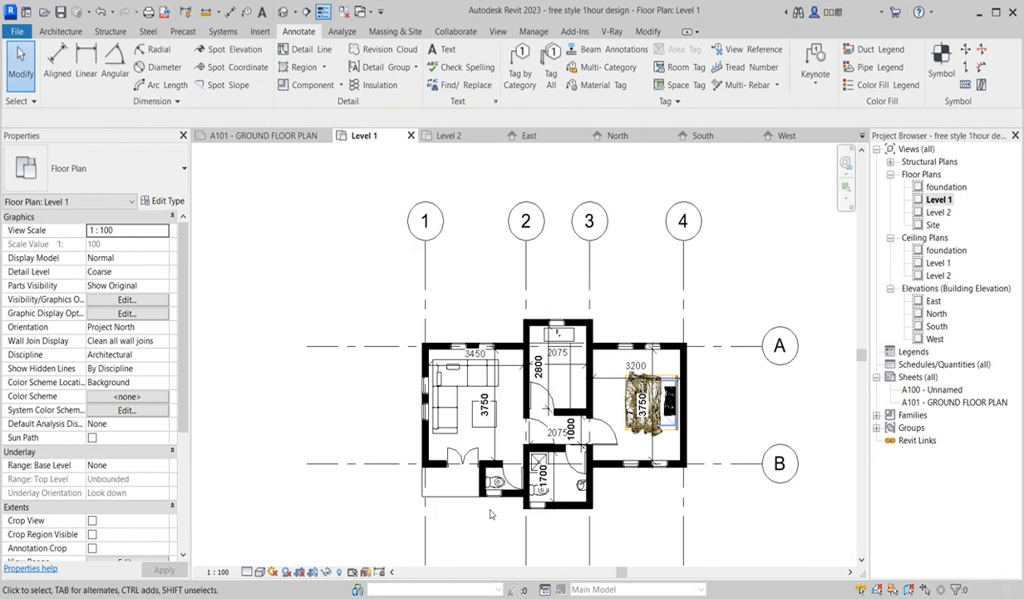
scroll(485, 508, "down", 1)
scroll(439, 468, "up", 2)
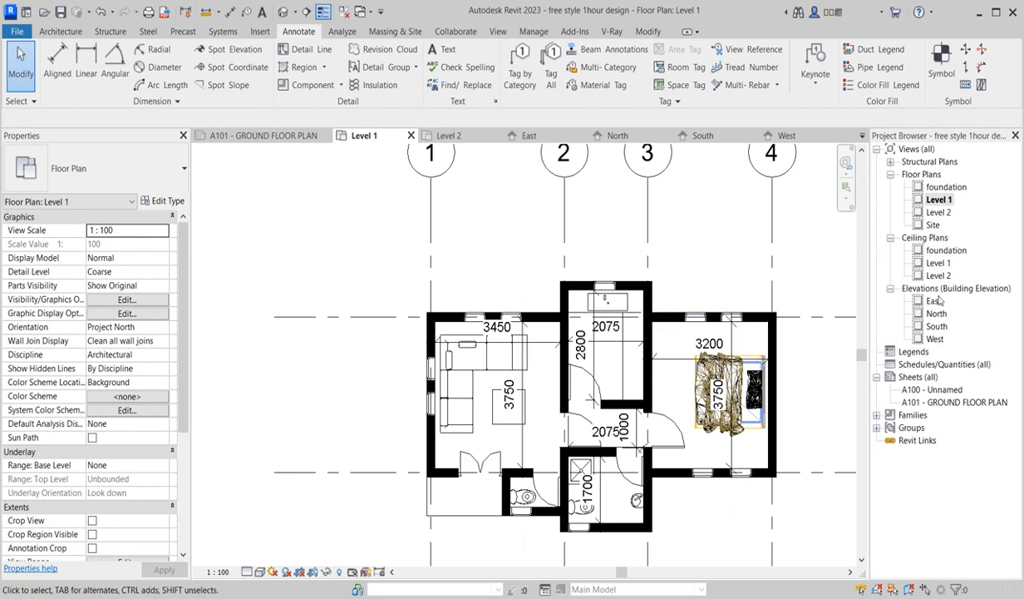
double_click(937, 325)
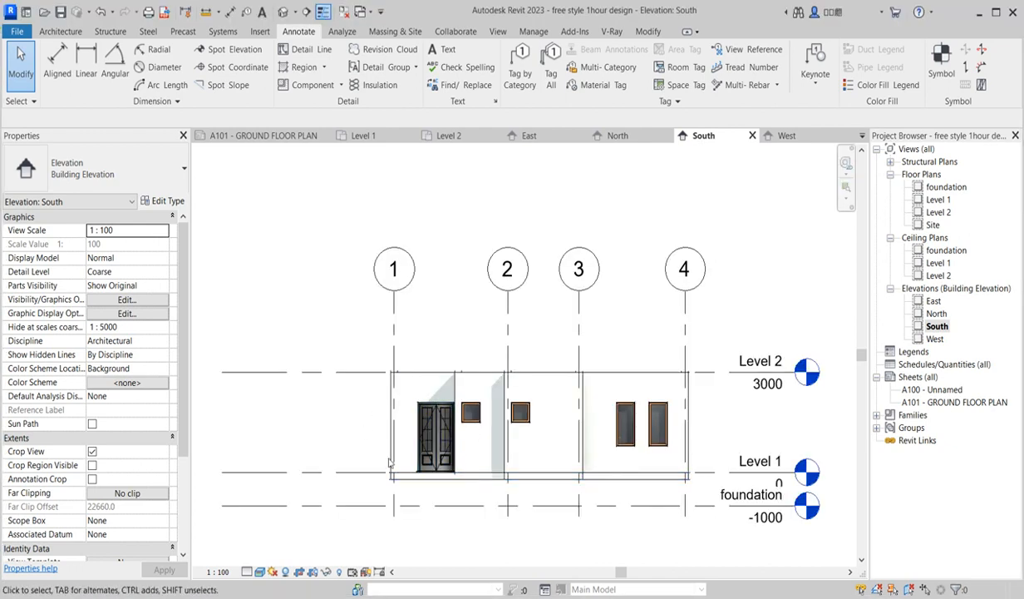
double_click(937, 313)
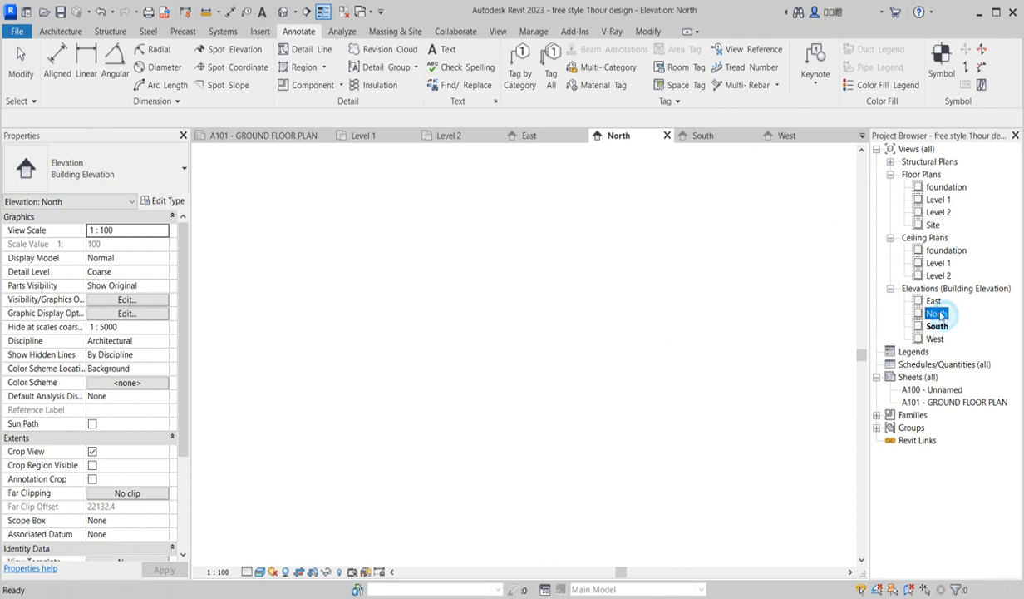
double_click(934, 301)
Show the West elevation's crop region and resize it sideways to enclose the building and grids A and B
double_click(935, 338)
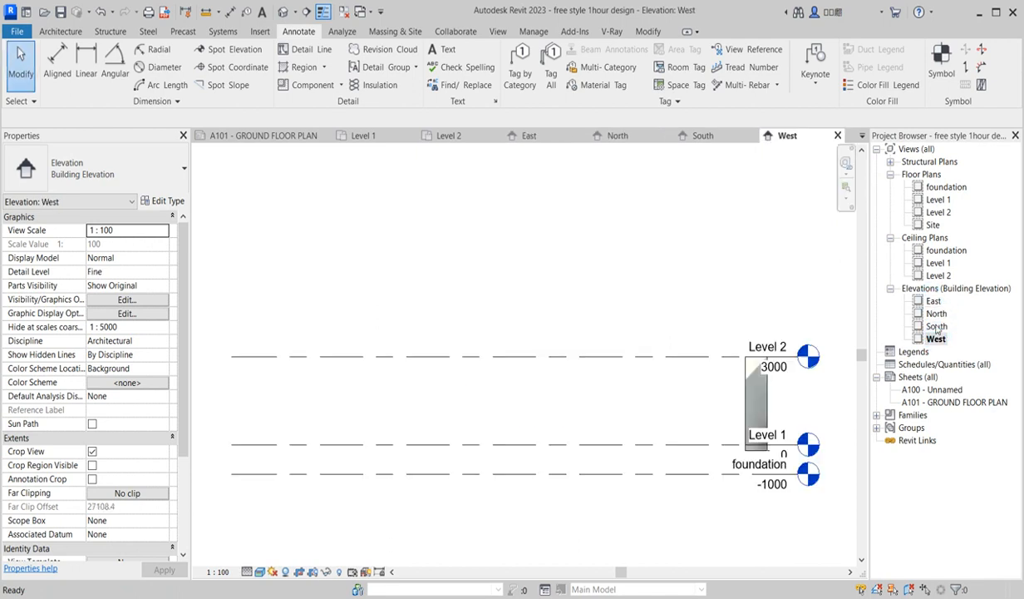
scroll(448, 418, "down", 2)
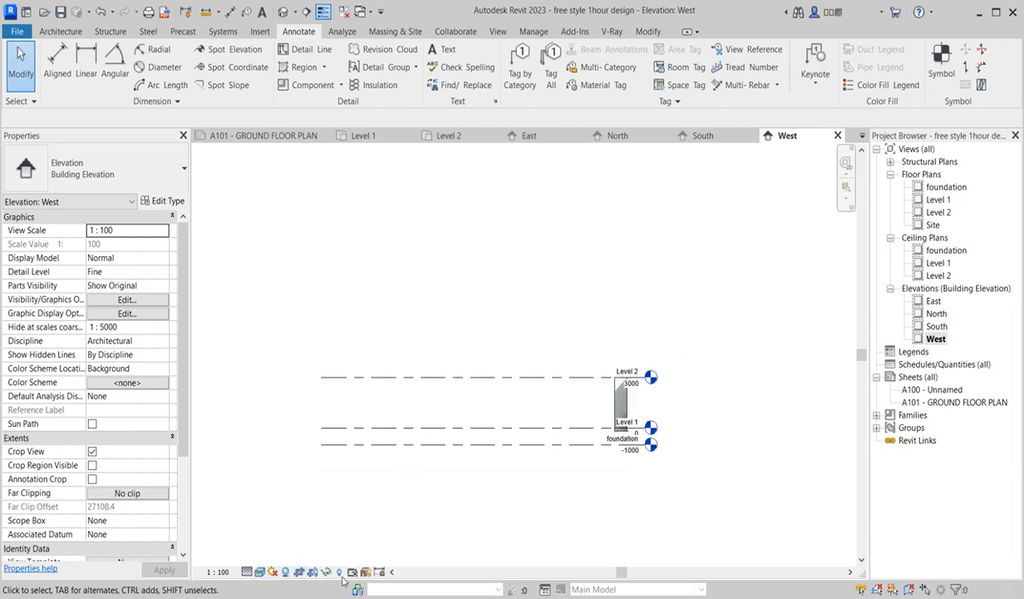
left_click(313, 572)
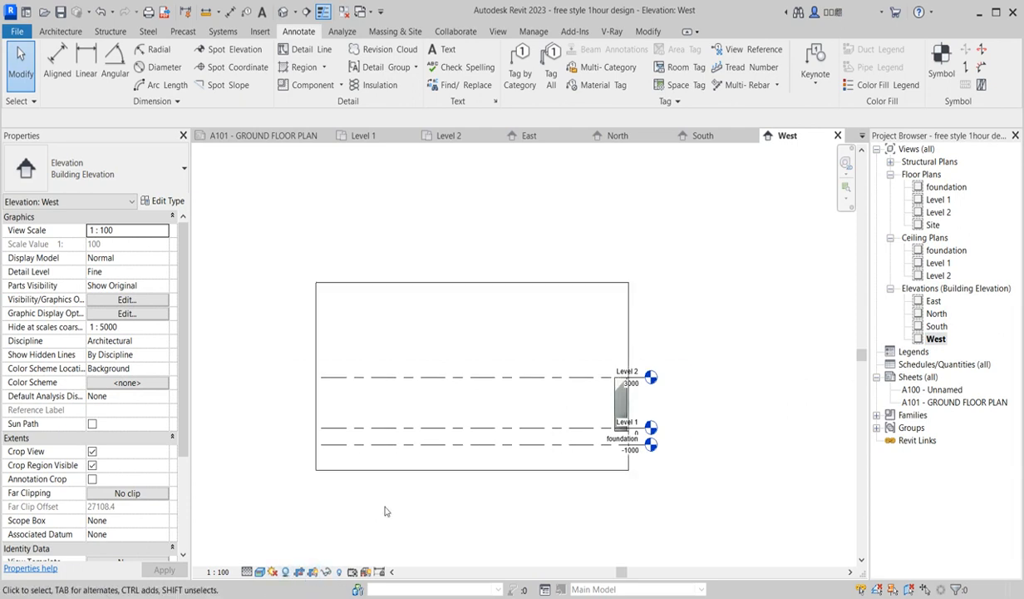
left_click(626, 328)
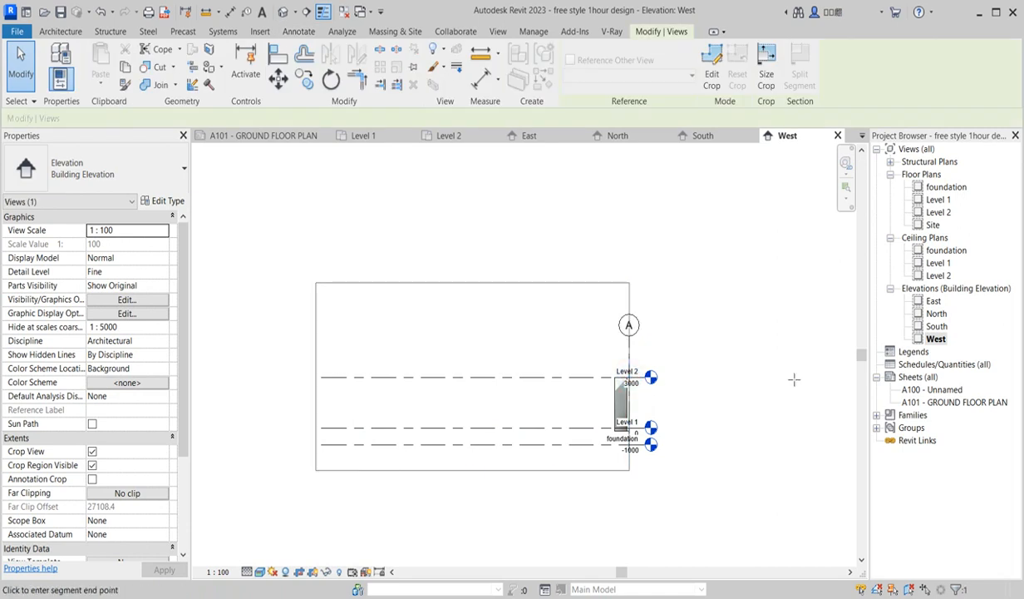
left_click_drag(794, 379, 788, 379)
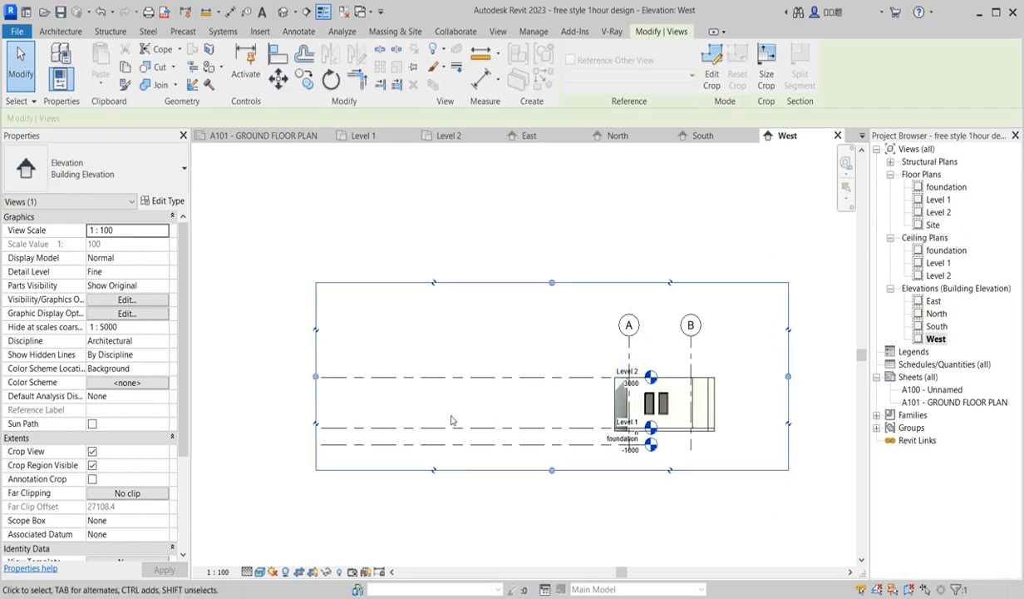
left_click_drag(315, 377, 591, 376)
scroll(614, 384, "up", 3)
Extend the level lines in the West elevation so their heads sit beyond the building, past grid B
left_click(540, 378)
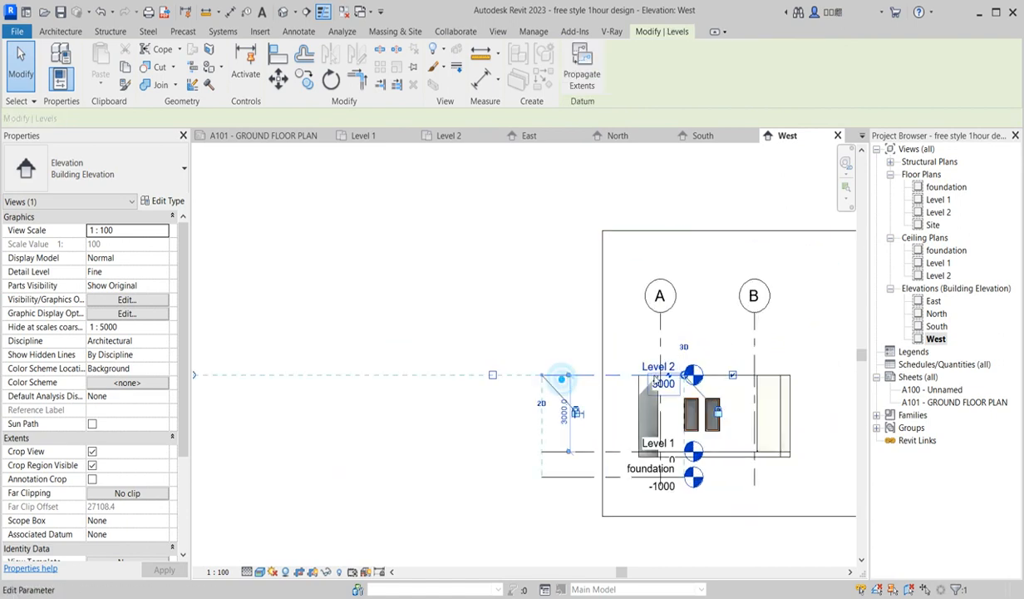
scroll(678, 376, "down", 1)
left_click_drag(686, 376, 841, 376)
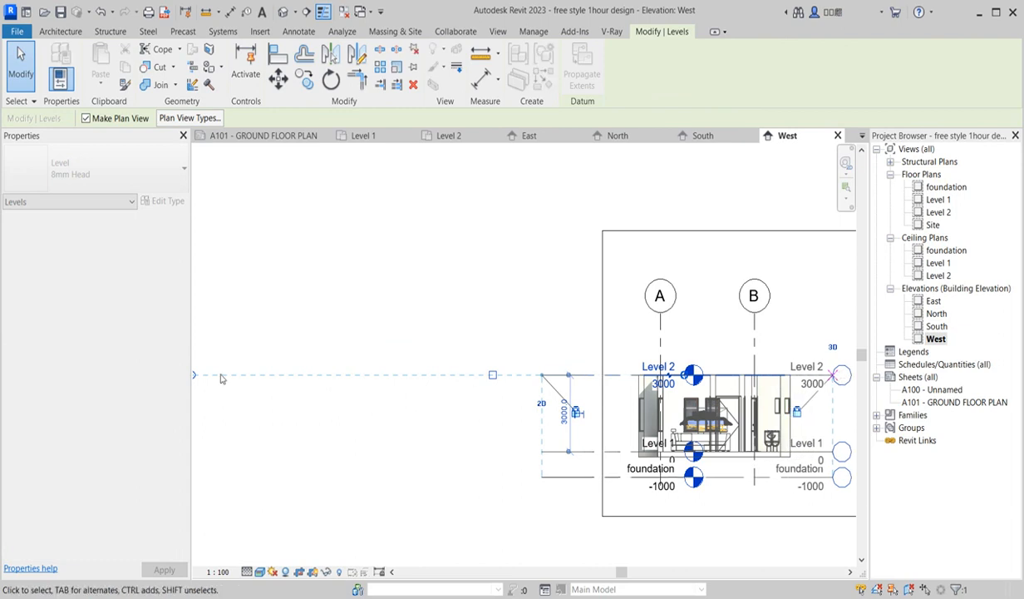
scroll(291, 381, "down", 3)
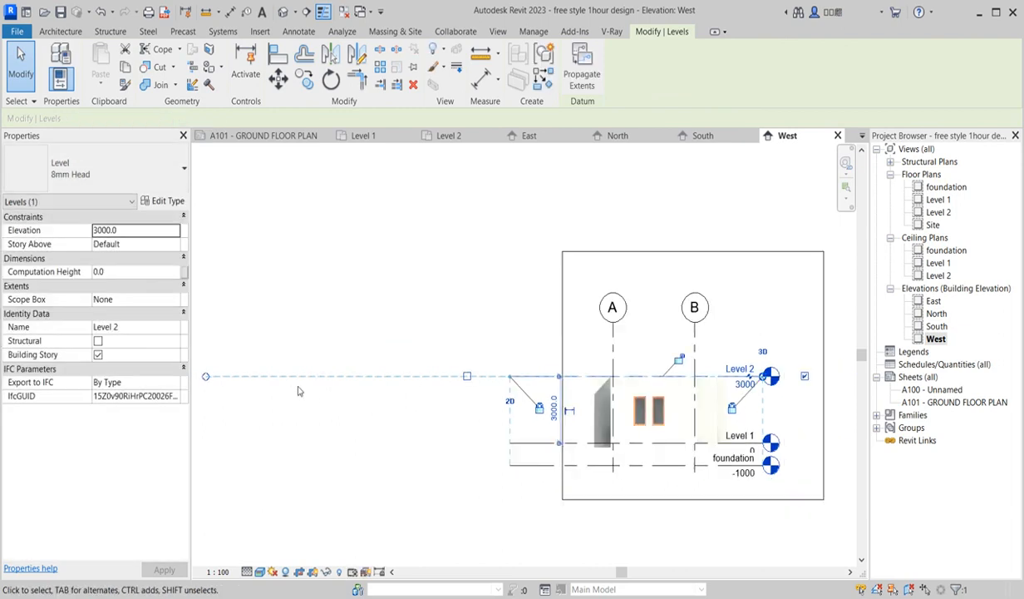
scroll(544, 374, "up", 2)
left_click(612, 332)
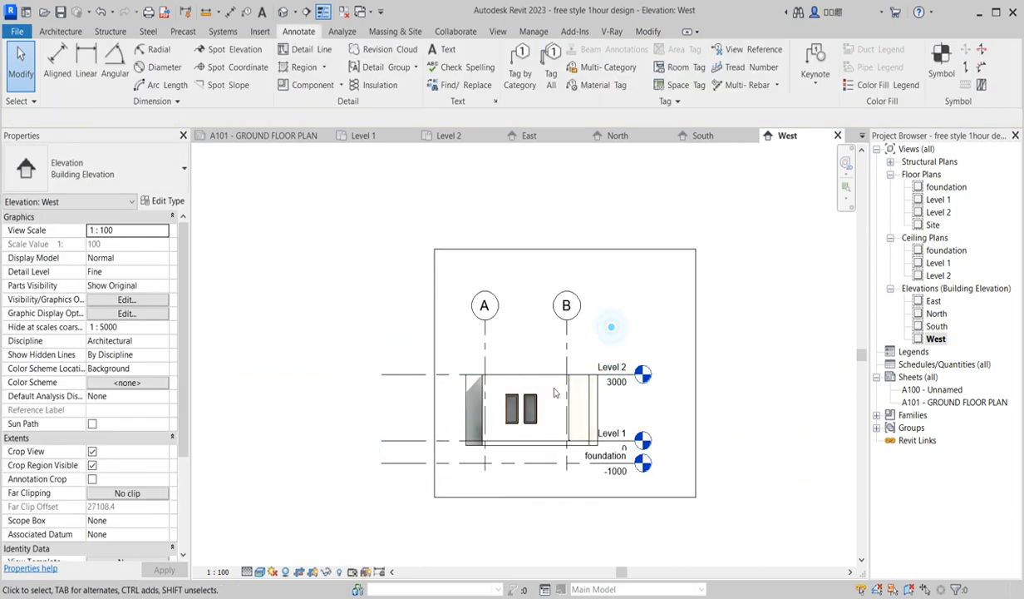
Show the East elevation's crop region, widen it past grid B and narrow its opposite side to just beyond grid A
double_click(937, 326)
double_click(937, 314)
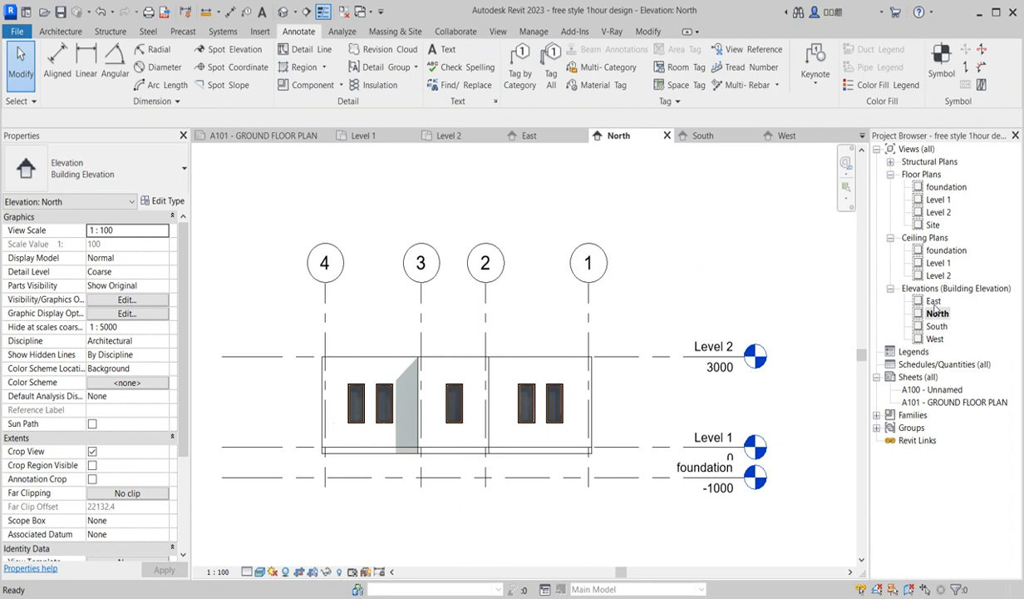
double_click(934, 301)
scroll(530, 364, "down", 5)
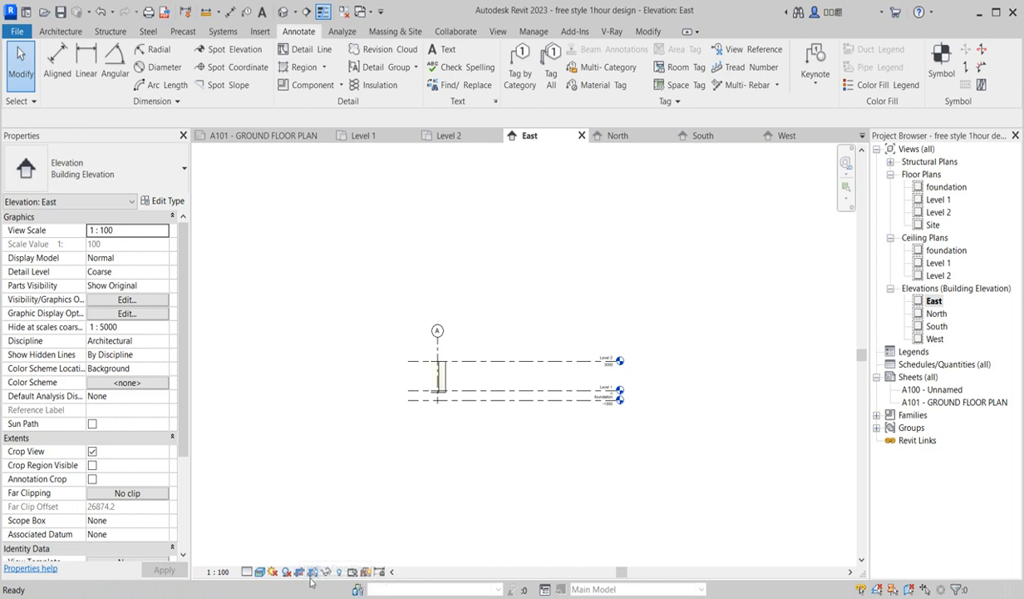
left_click(310, 578)
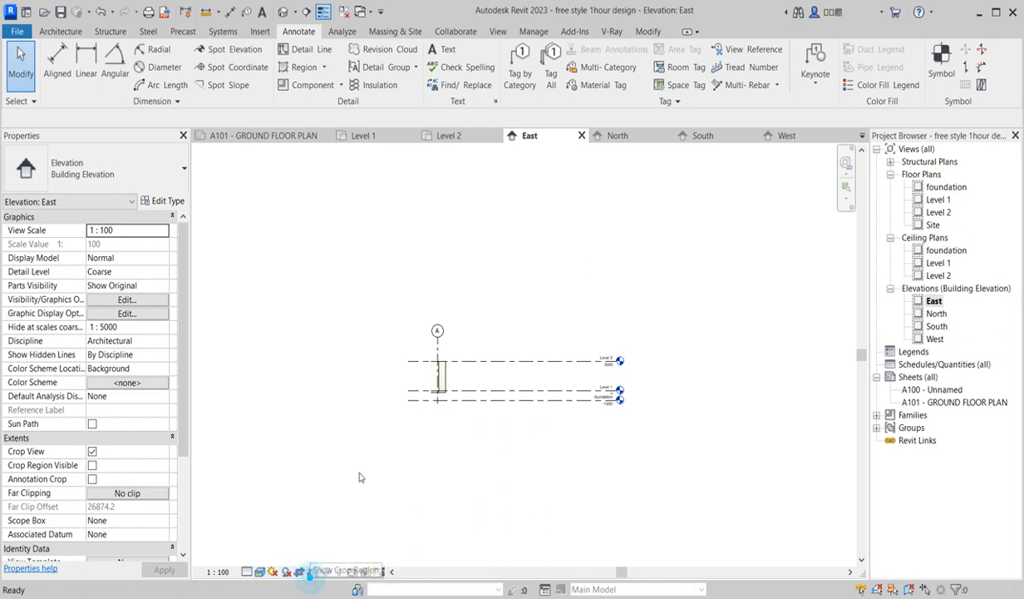
left_click(431, 364)
left_click_drag(432, 361, 370, 361)
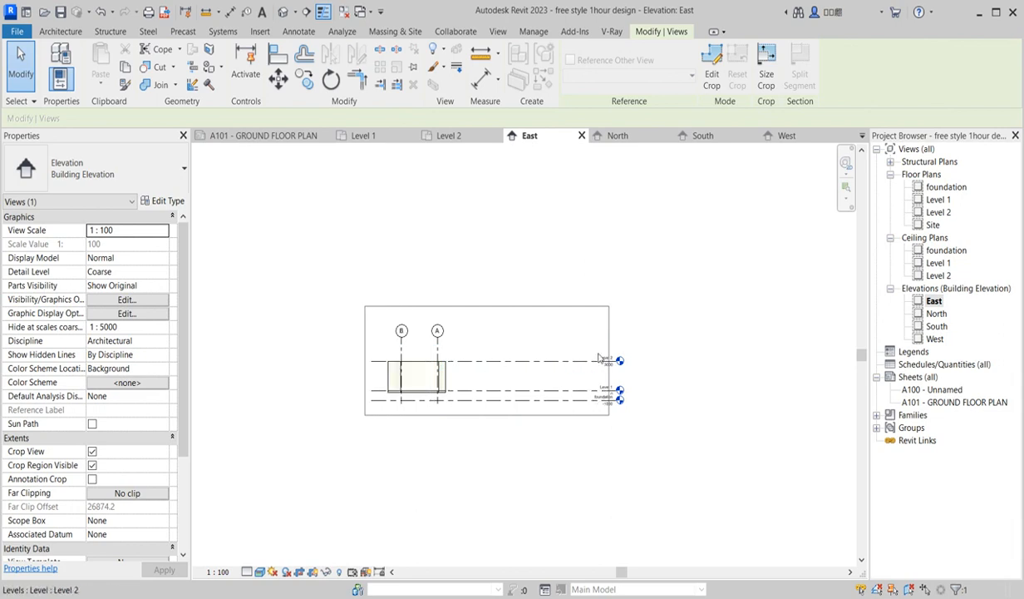
left_click_drag(607, 360, 466, 368)
scroll(448, 399, "up", 2)
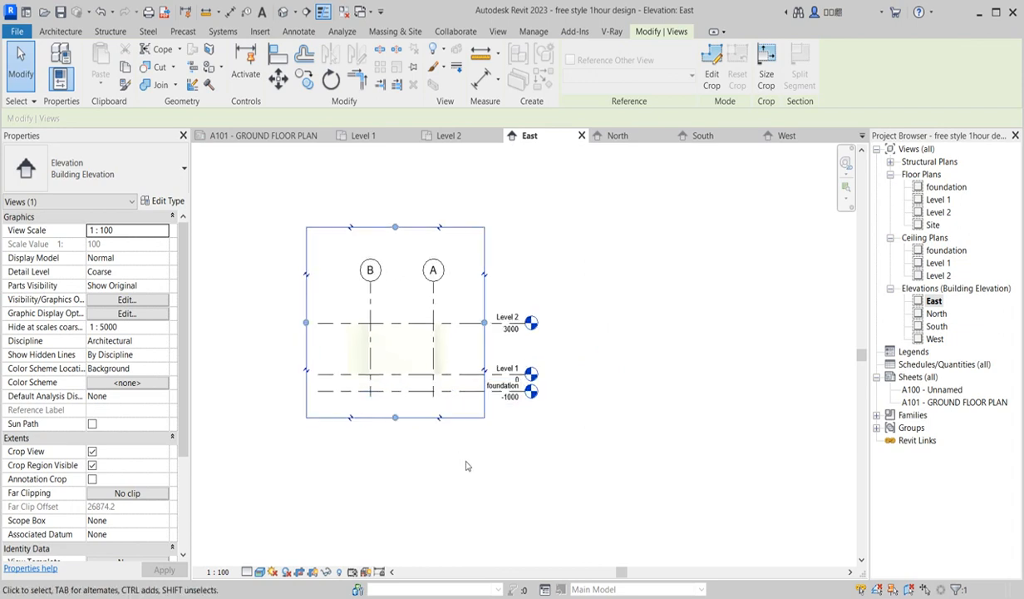
left_click(464, 462)
scroll(370, 374, "up", 5)
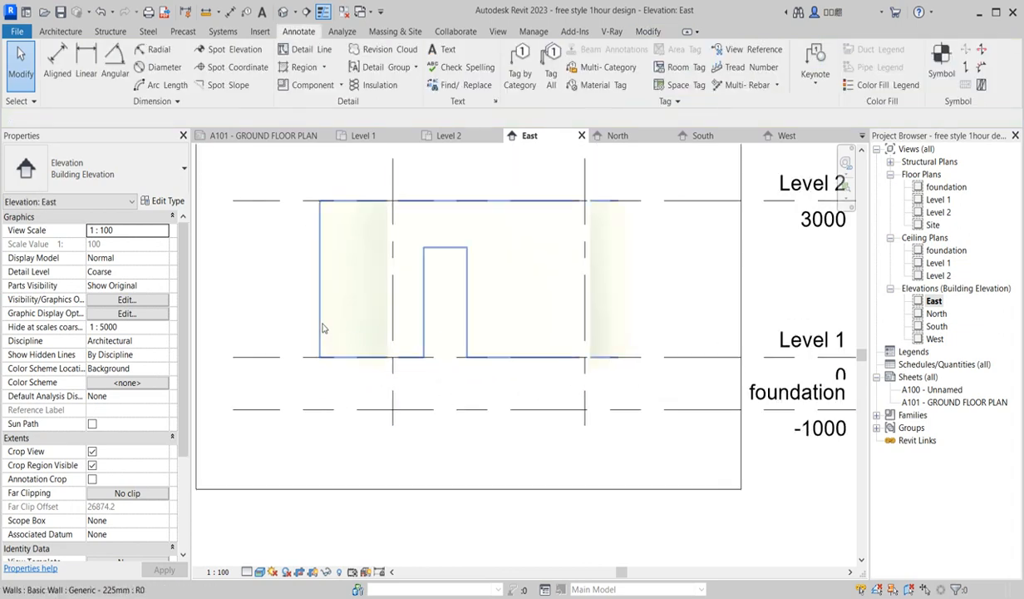
Select all Generic - 225mm wall instances visible in the Level 1 plan and copy them to the clipboard
double_click(941, 187)
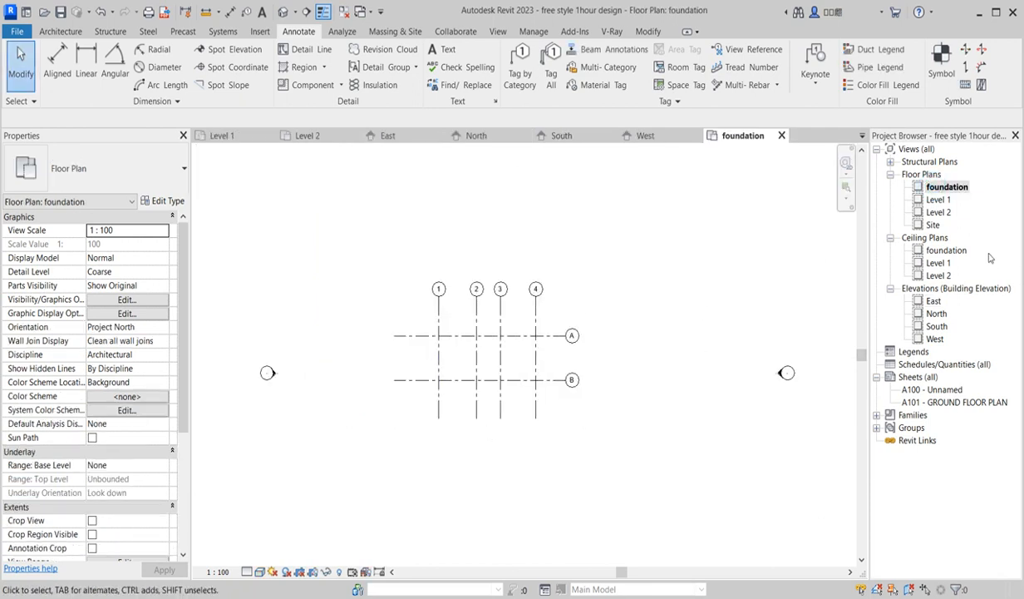
double_click(938, 199)
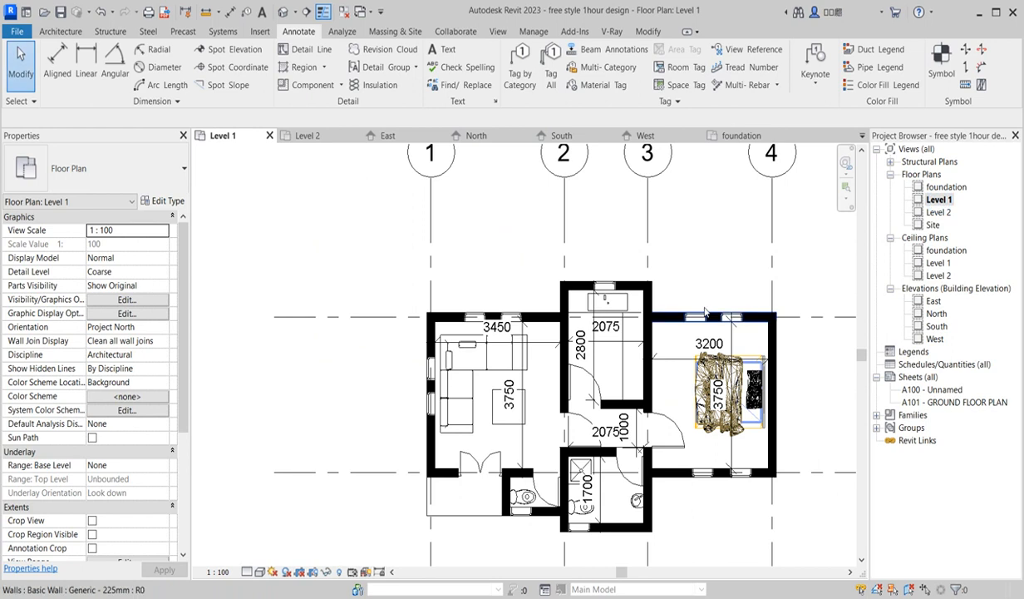
left_click(675, 318)
right_click(675, 319)
mouse_move(728, 437)
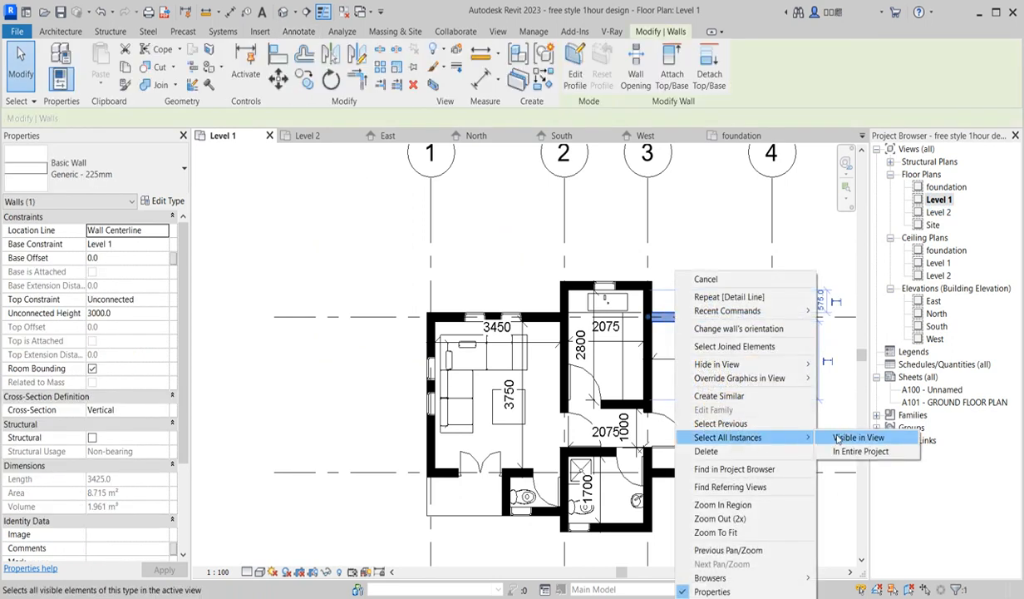
left_click(847, 438)
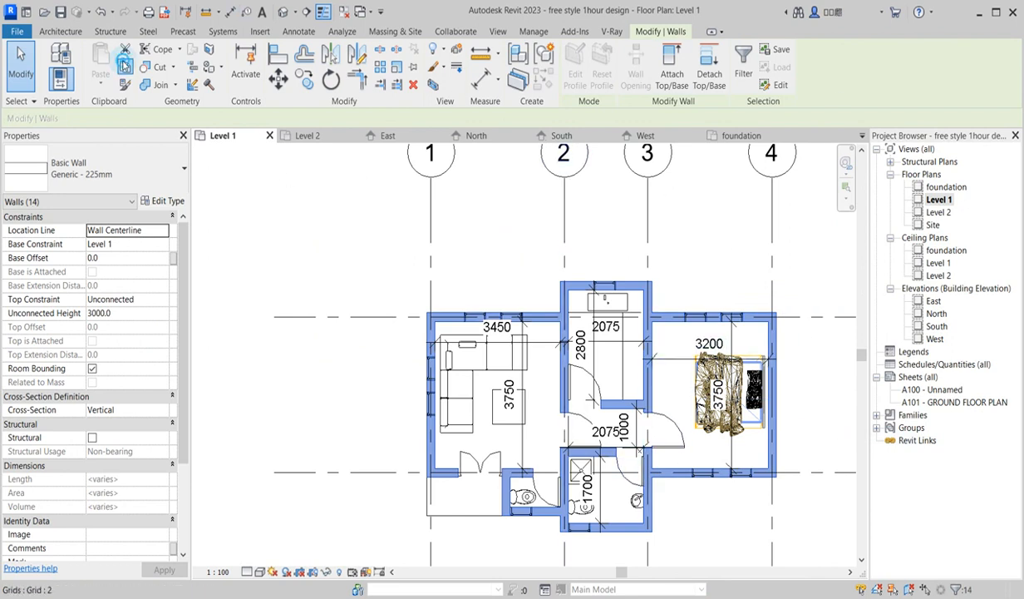
key("ctrl+c")
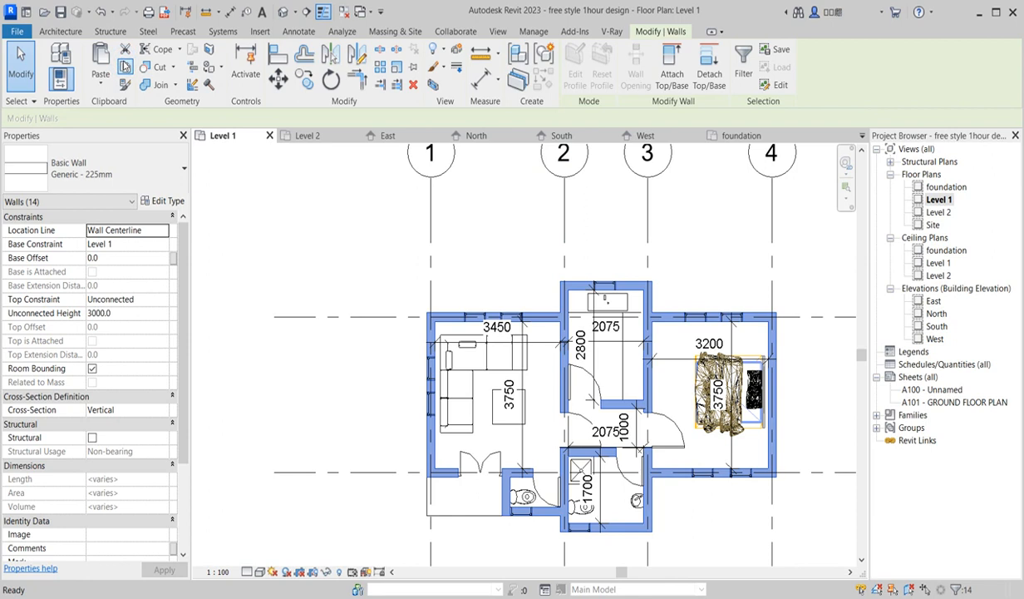
Paste the copied walls into the foundation floor plan, aligned to the current view
double_click(945, 187)
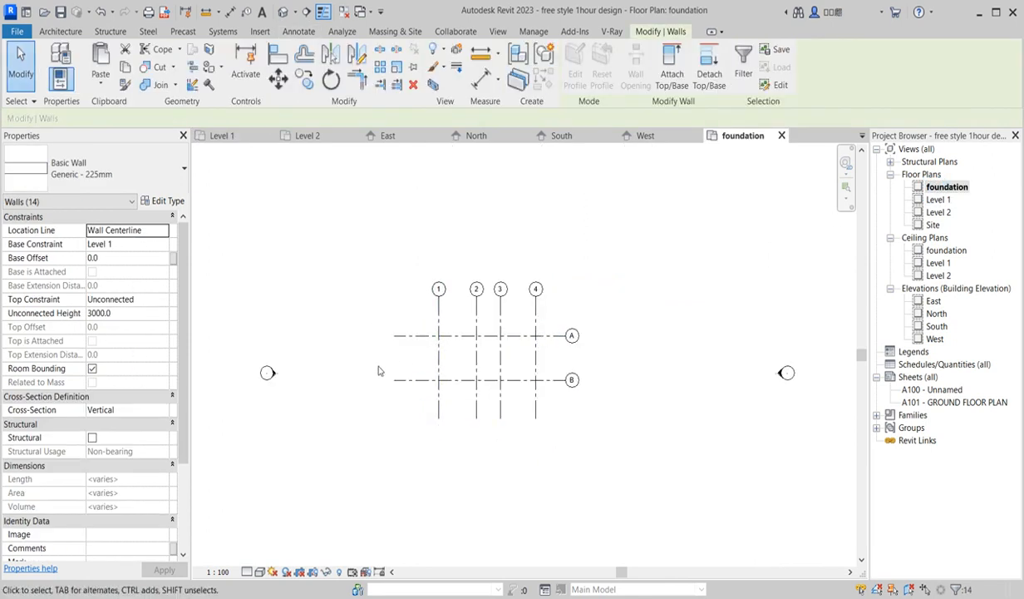
left_click(100, 84)
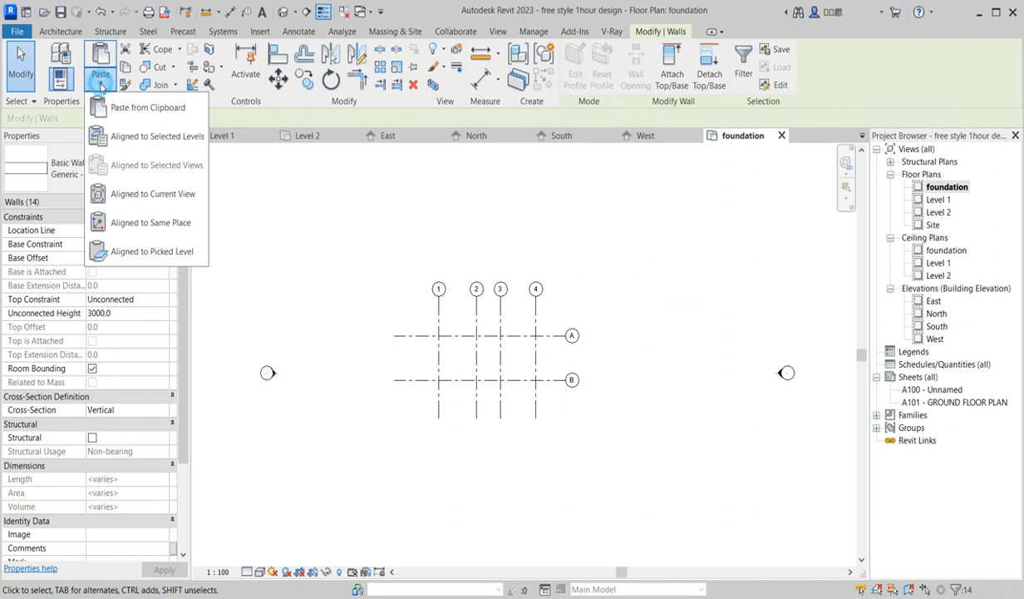
left_click(176, 198)
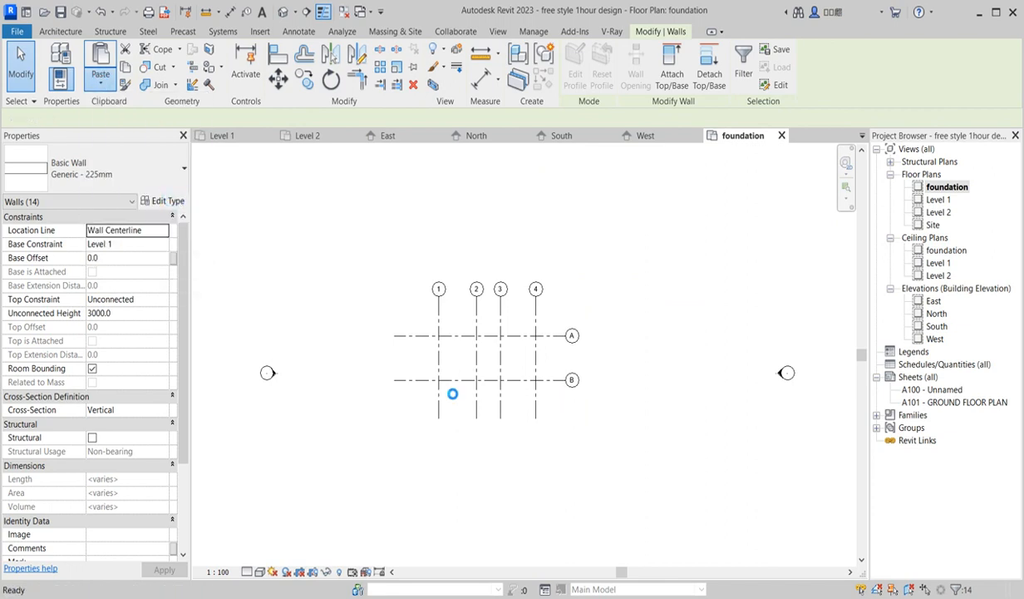
scroll(466, 418, "up", 5)
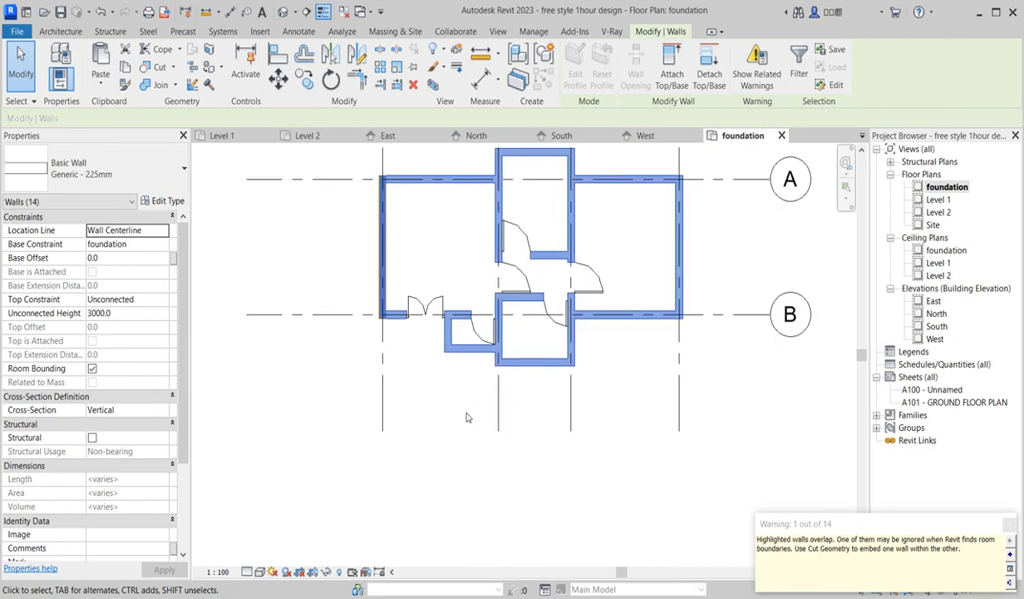
Select all Generic - 225mm walls visible in the foundation plan and set their unconnected height to 800
left_click(457, 254)
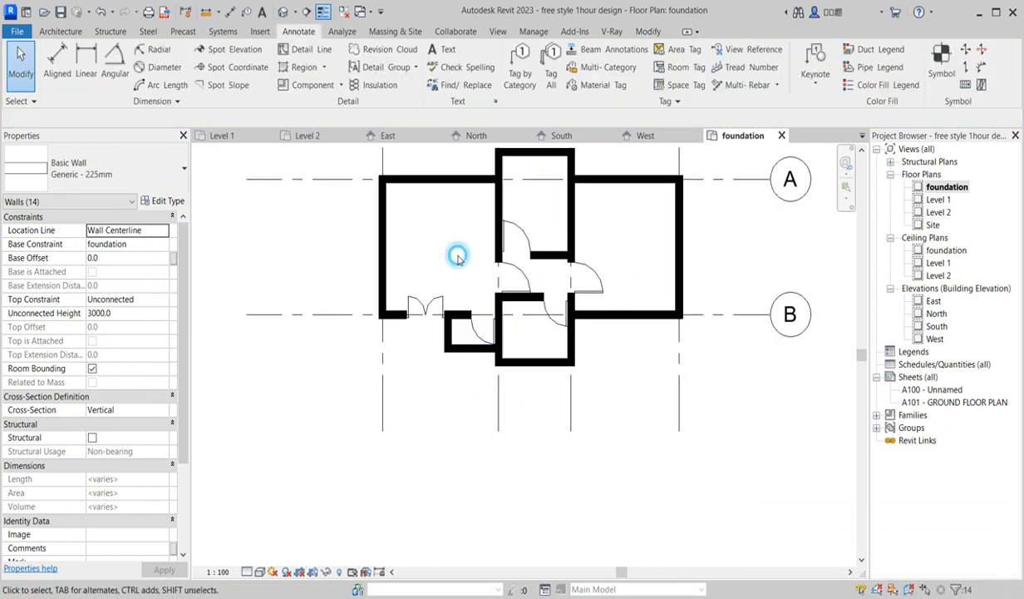
left_click(500, 210)
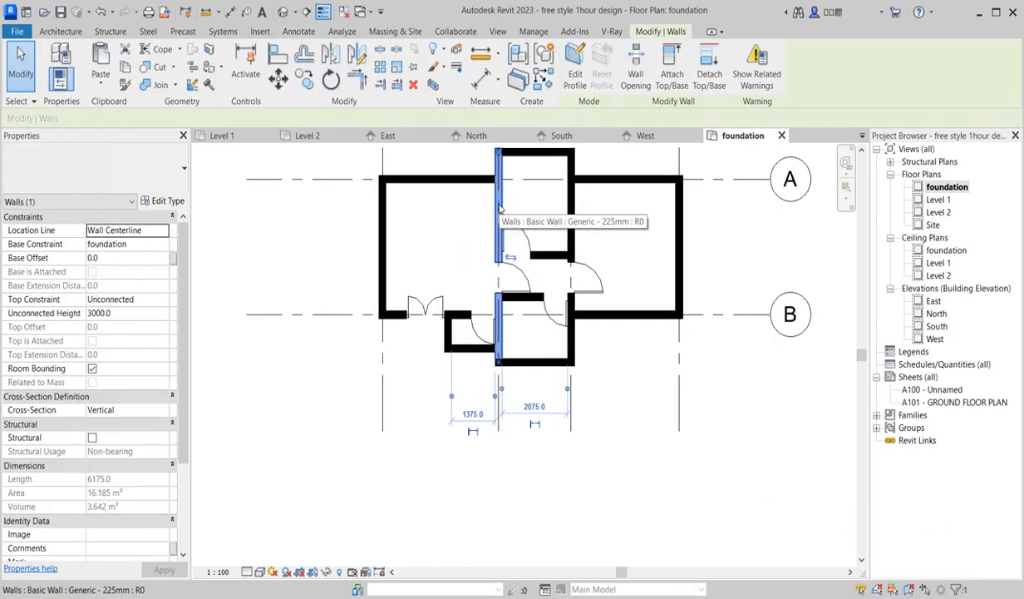
right_click(499, 210)
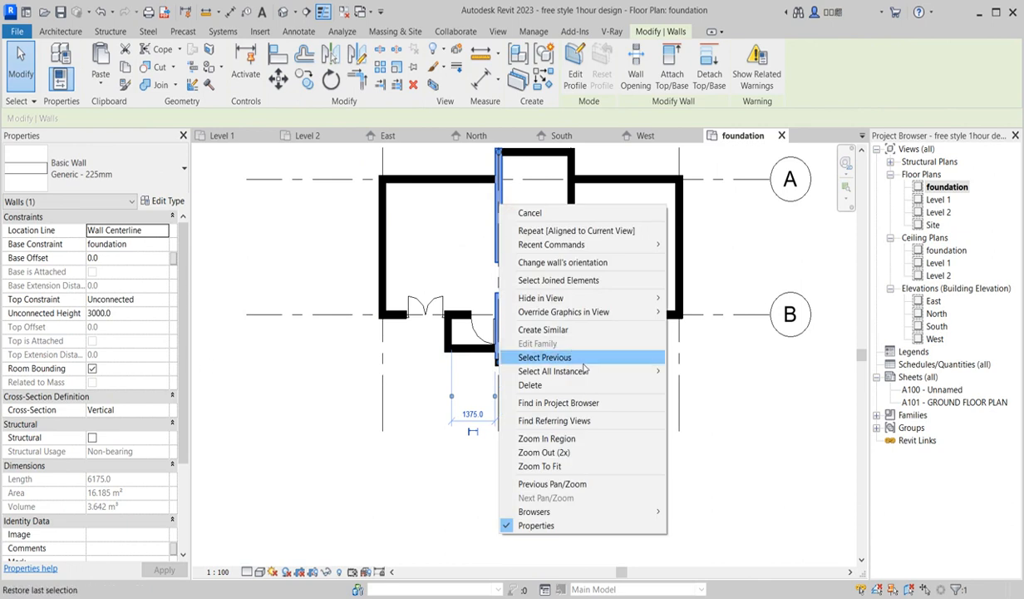
mouse_move(586, 371)
left_click(700, 371)
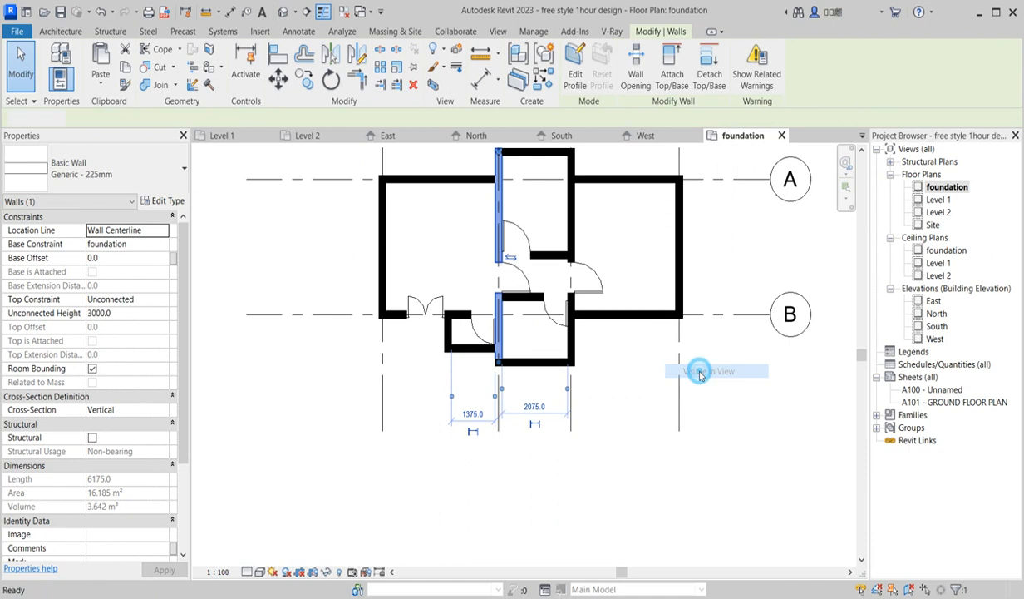
left_click(129, 313)
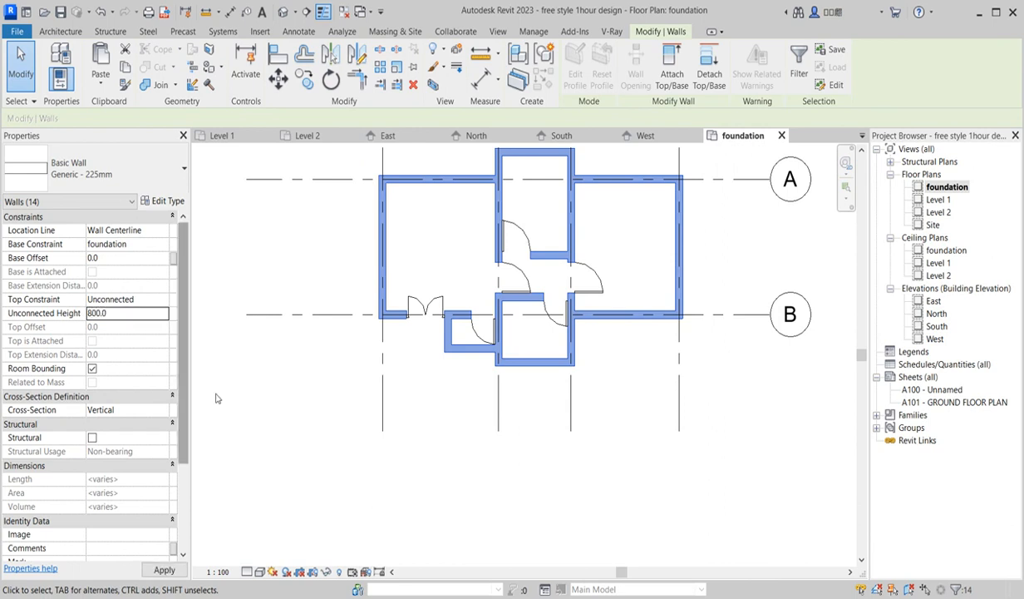
left_click(433, 356)
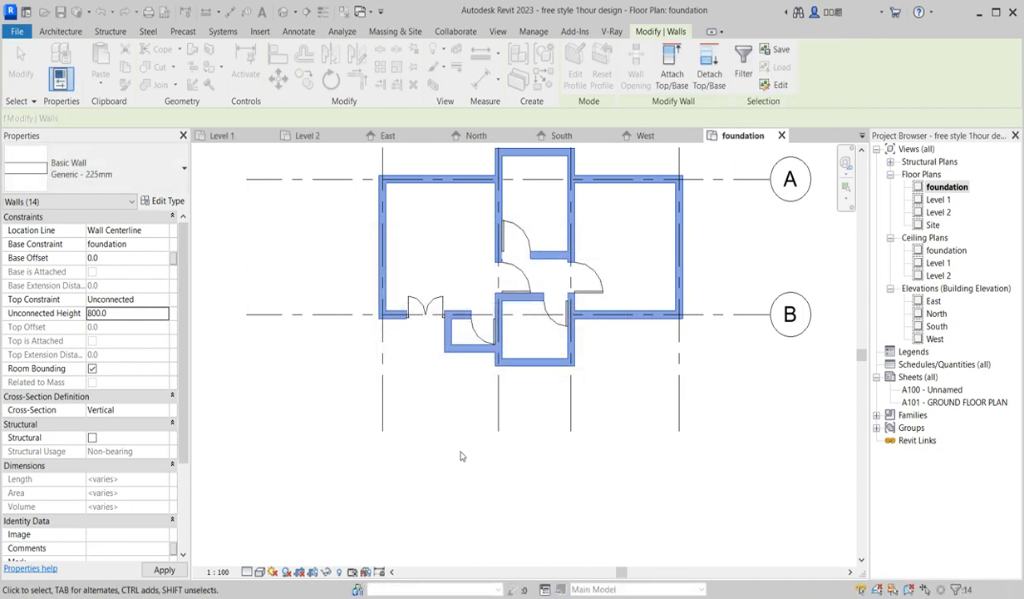
left_click(434, 389)
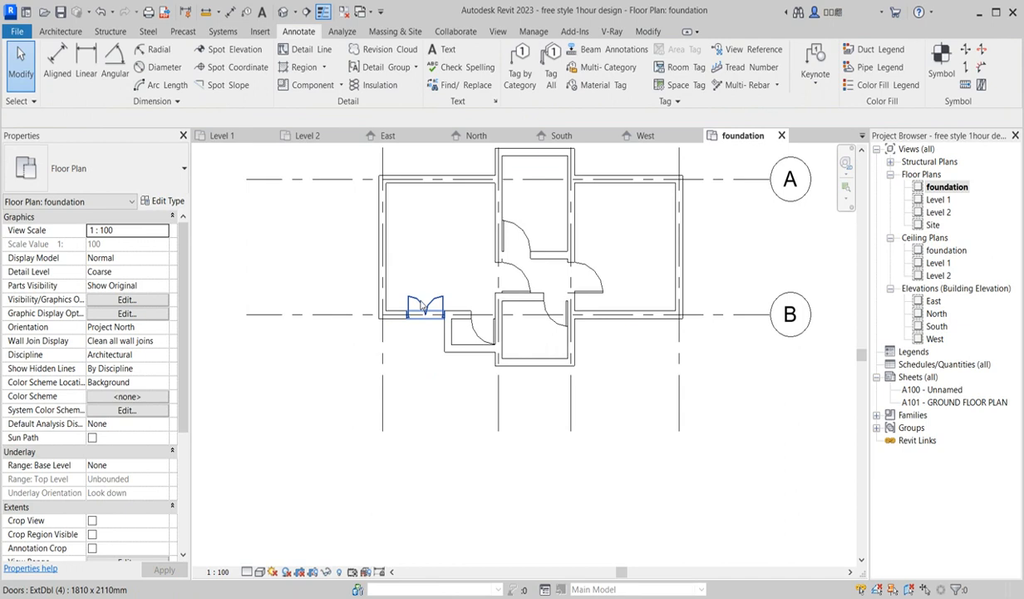
Delete all the doors from the foundation plan, including the double entrance door, so the foundation walls run without openings
left_click(421, 304)
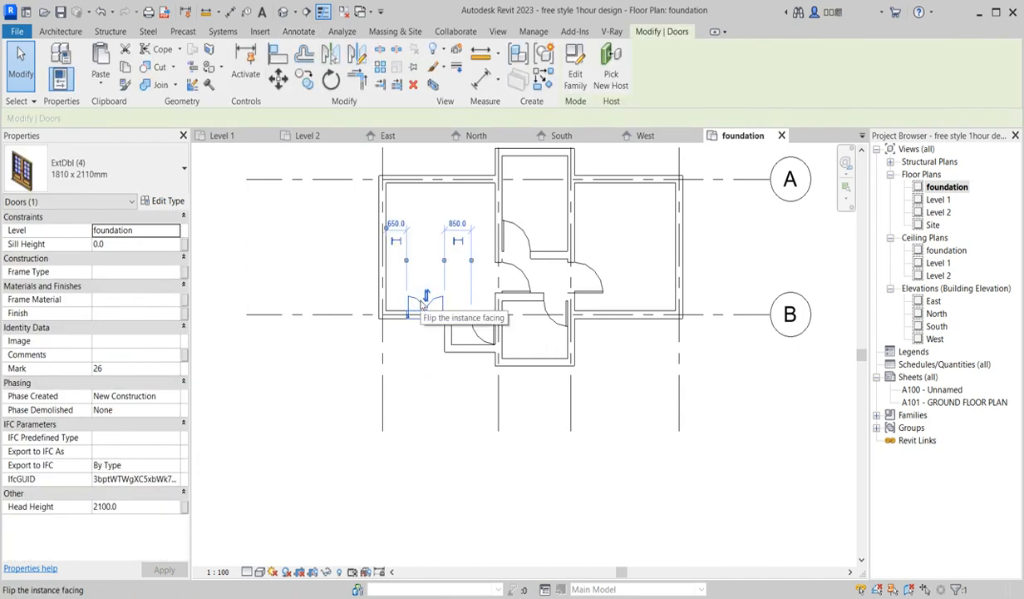
right_click(423, 305)
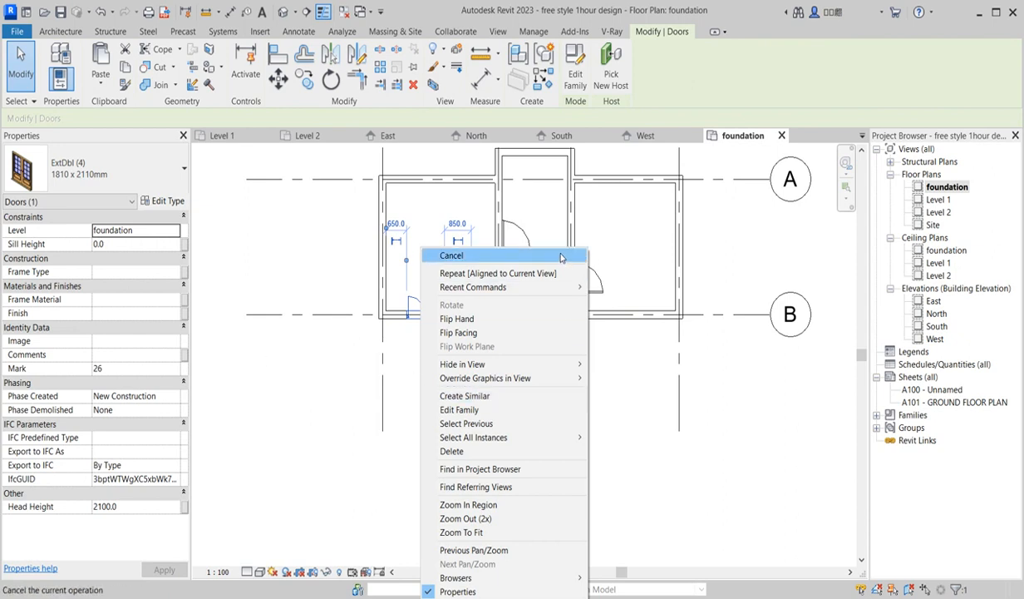
left_click(498, 222)
key("Delete")
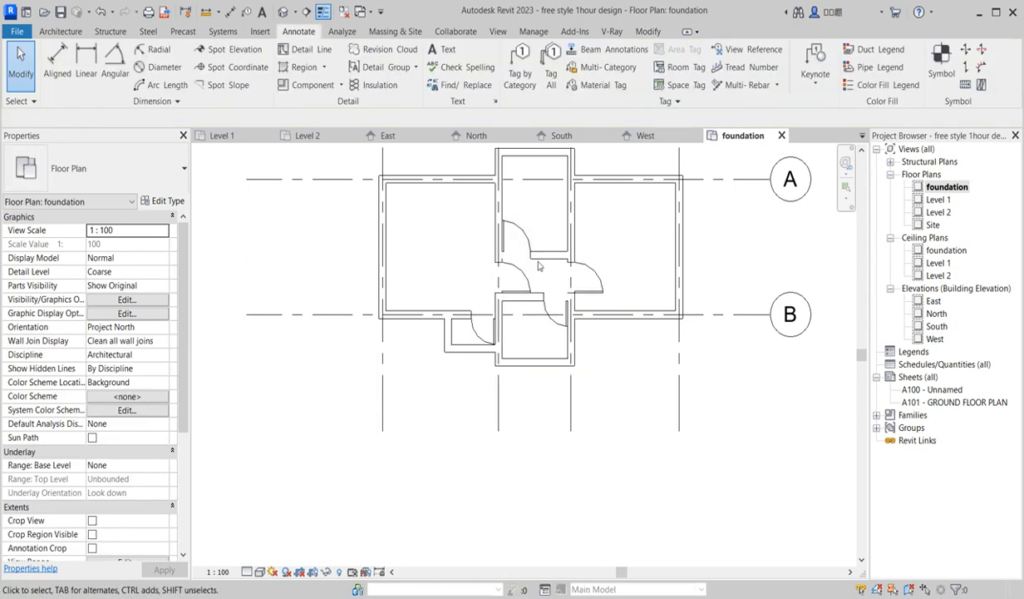
left_click(592, 280)
key("Delete")
left_click(528, 280)
key("Delete")
left_click(544, 320)
key("Delete")
left_click(470, 328)
key("Delete")
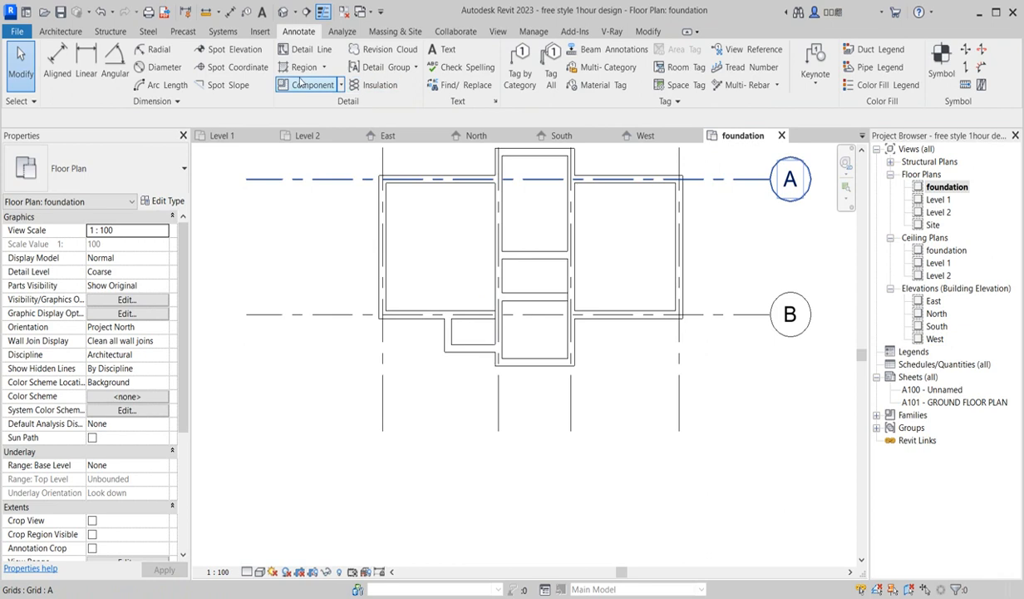
Trim/extend the foundation wall below the small toilet and the grid 1 wall into a corner, and check the foundation in the West elevation
left_click(648, 31)
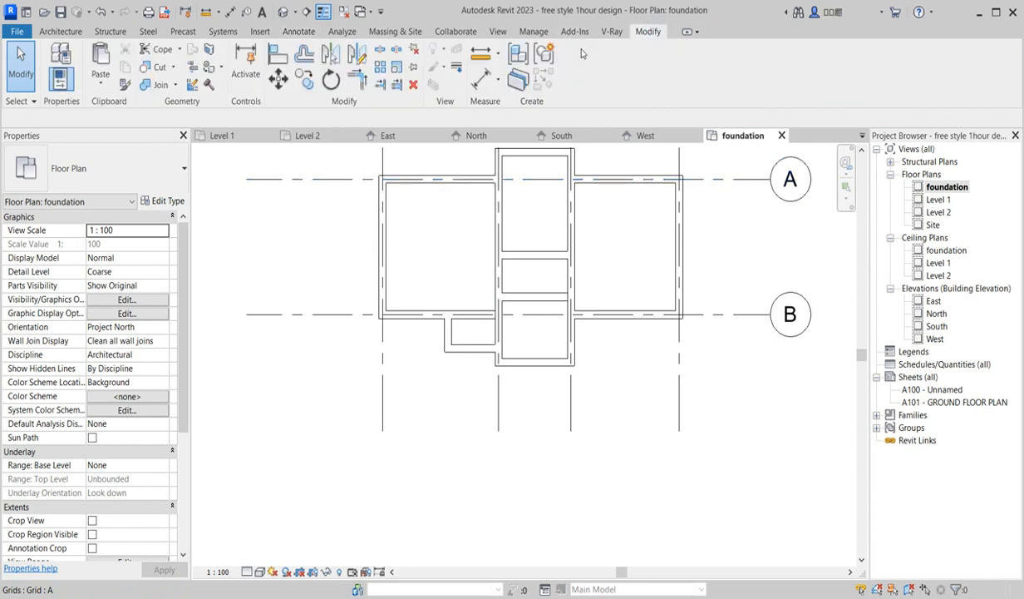
left_click(473, 354)
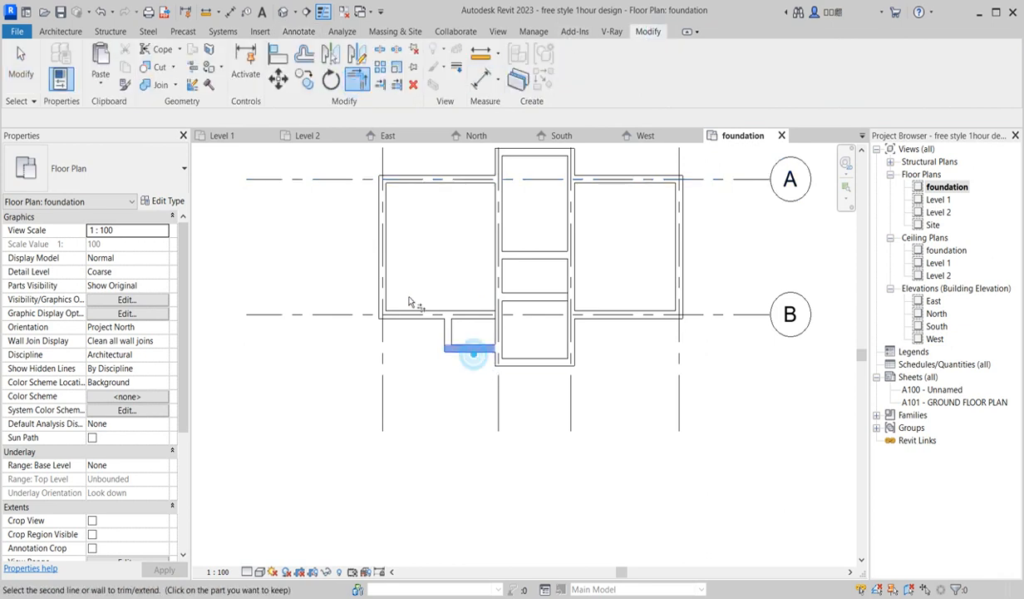
left_click(390, 280)
scroll(434, 330, "down", 1)
scroll(445, 372, "down", 2)
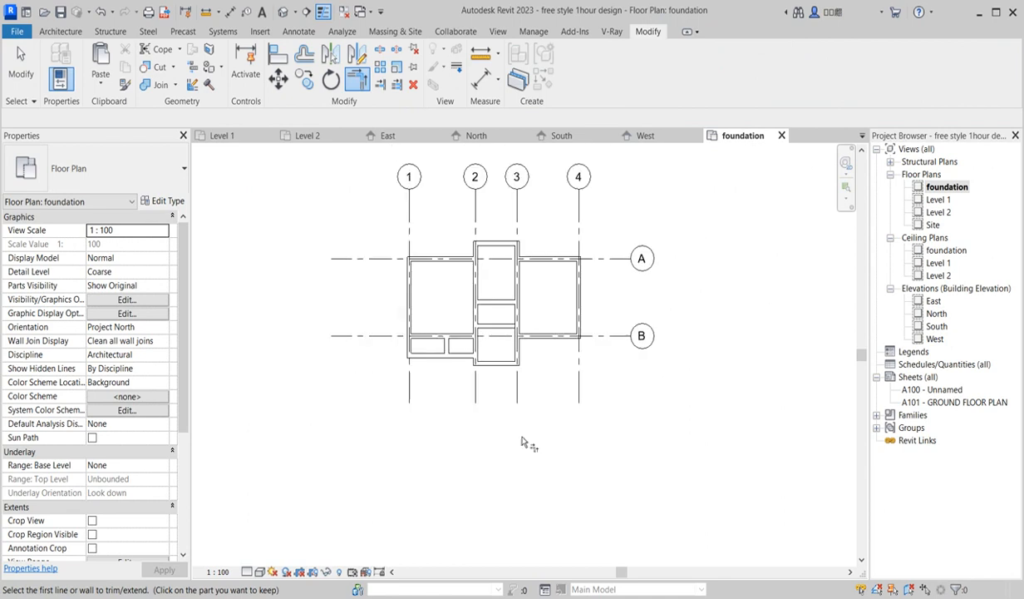
scroll(540, 434, "up", 2)
right_click(536, 291)
left_click(555, 305)
double_click(934, 339)
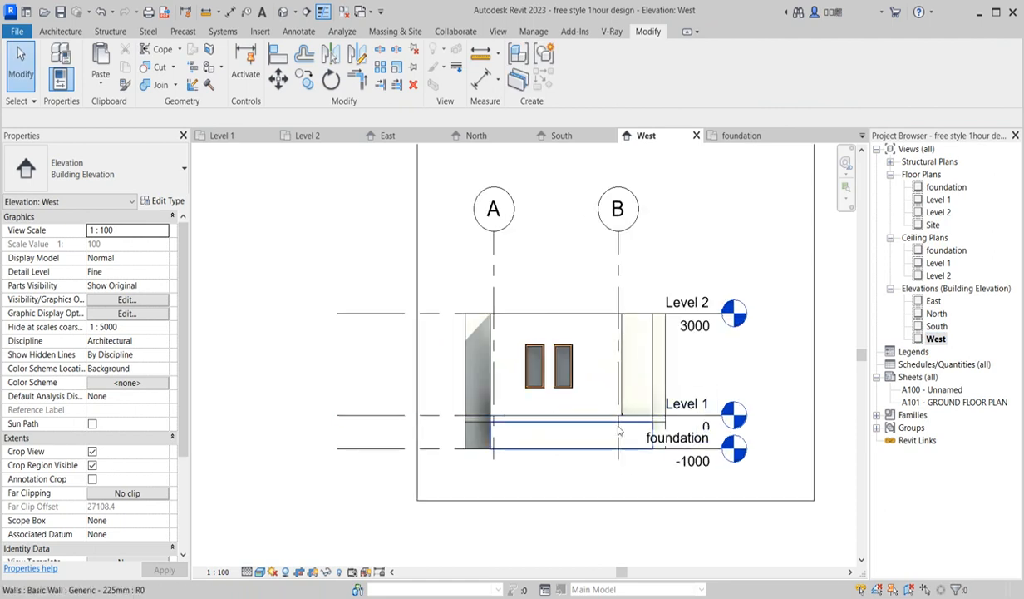
scroll(682, 436, "down", 2)
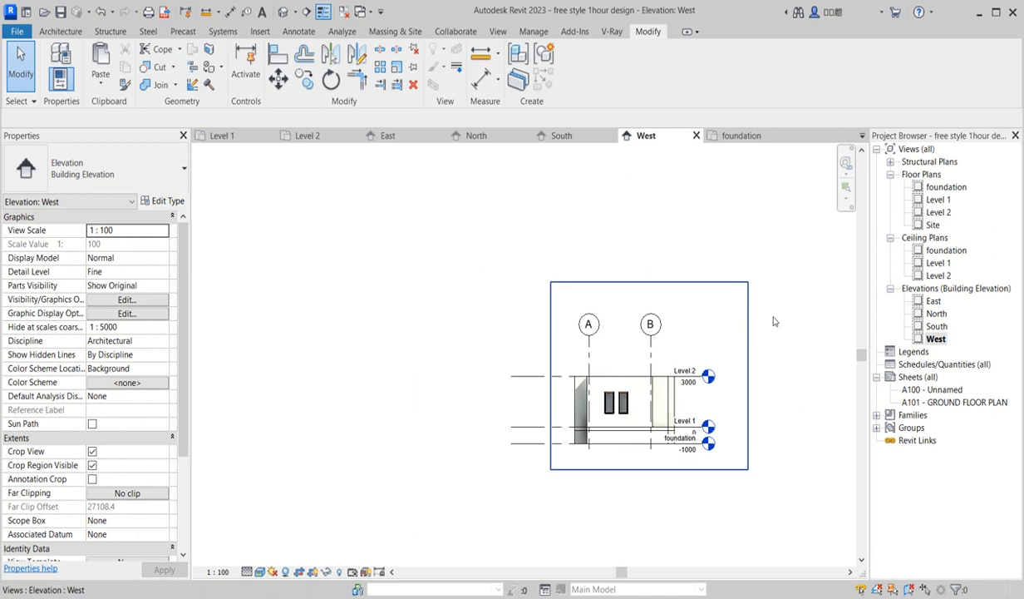
Move the bedroom's 3750 dimension in the Level 1 plan closer to the grid 4 wall
double_click(940, 200)
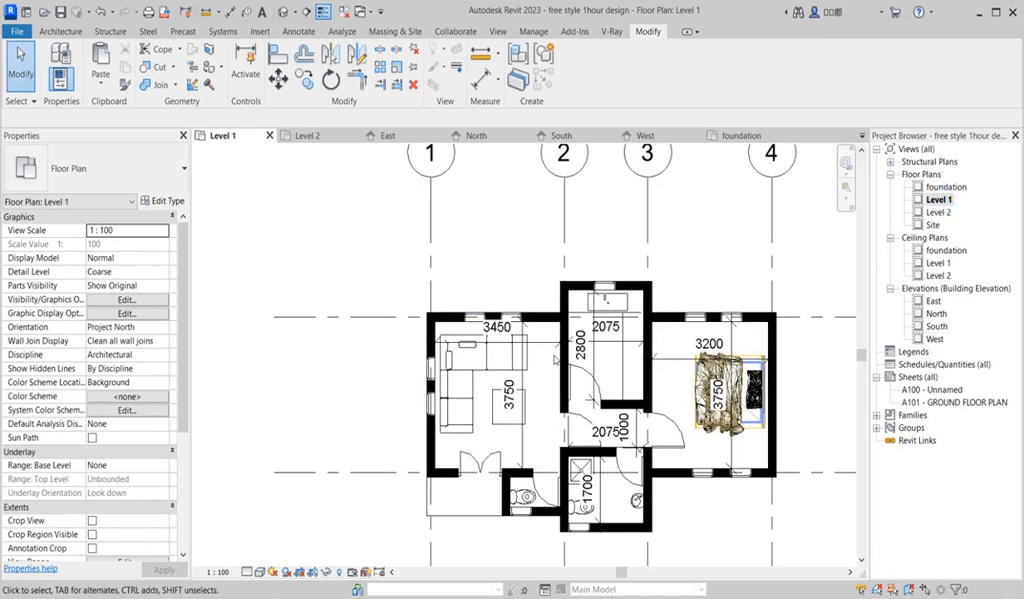
scroll(559, 491, "down", 3)
scroll(559, 491, "up", 3)
scroll(489, 471, "up", 3)
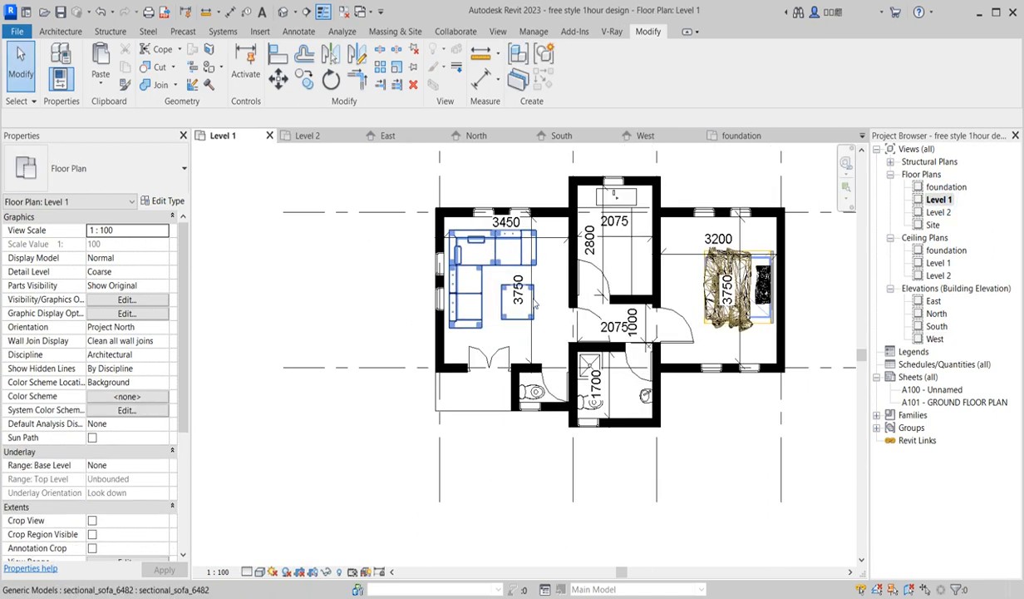
scroll(723, 384, "down", 5)
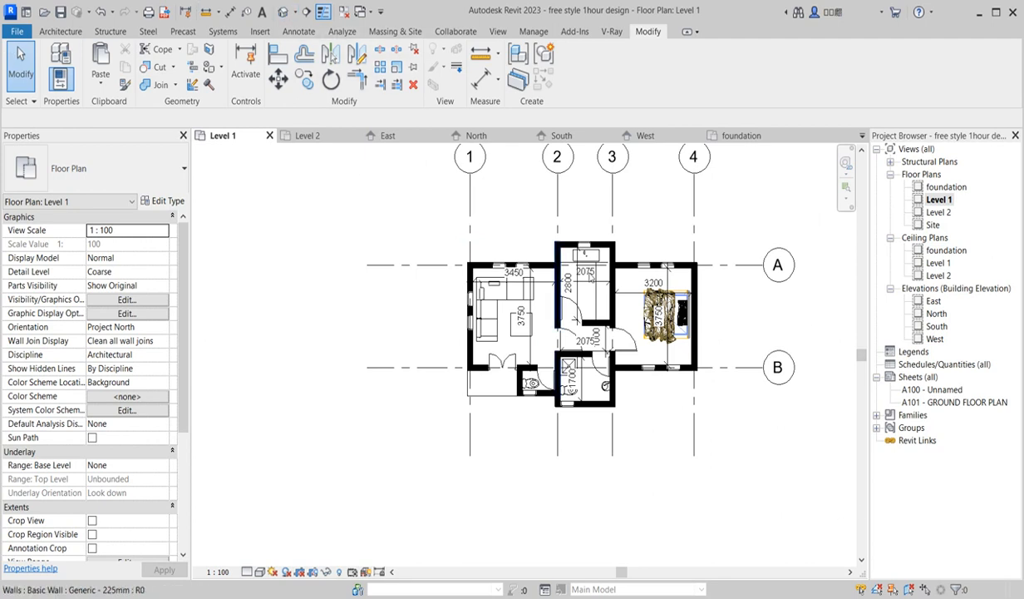
scroll(694, 332, "up", 4)
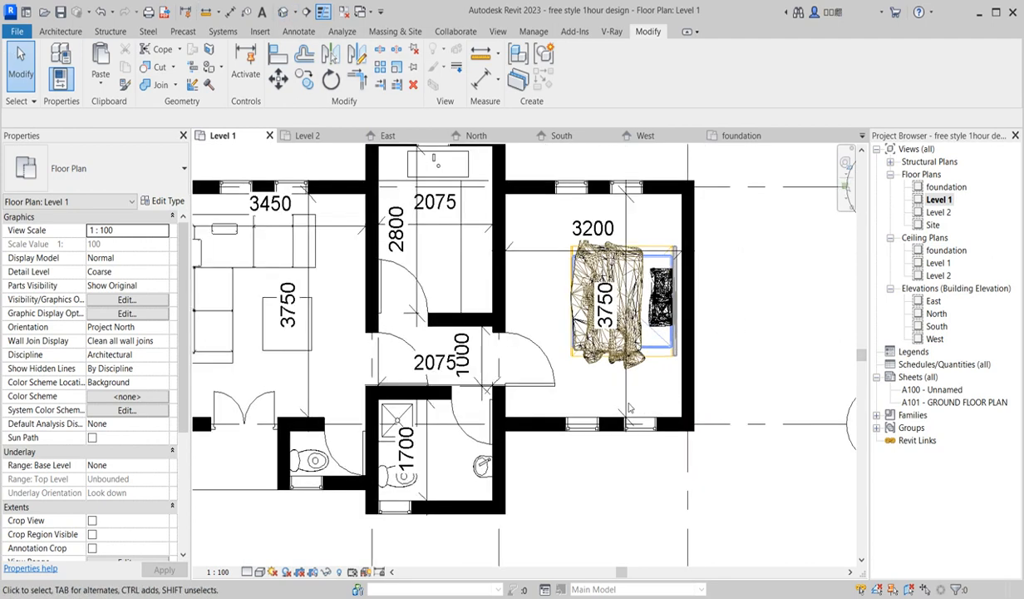
left_click_drag(631, 401, 682, 397)
left_click(740, 314)
scroll(665, 374, "down", 6)
scroll(638, 428, "up", 3)
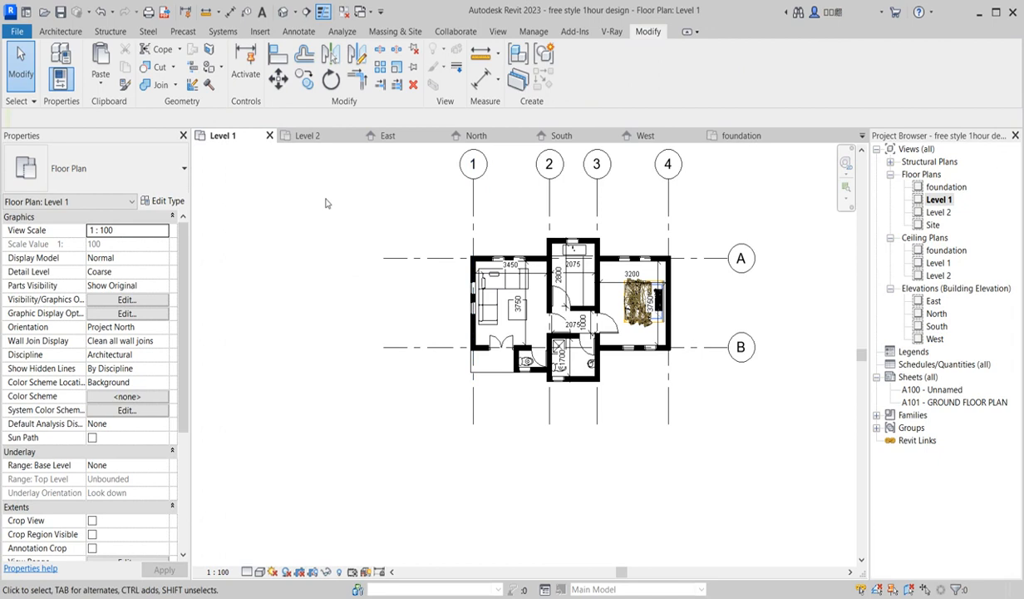
Show the house in the default 3D view from its front-left corner, using the Shaded visual style
left_click(283, 12)
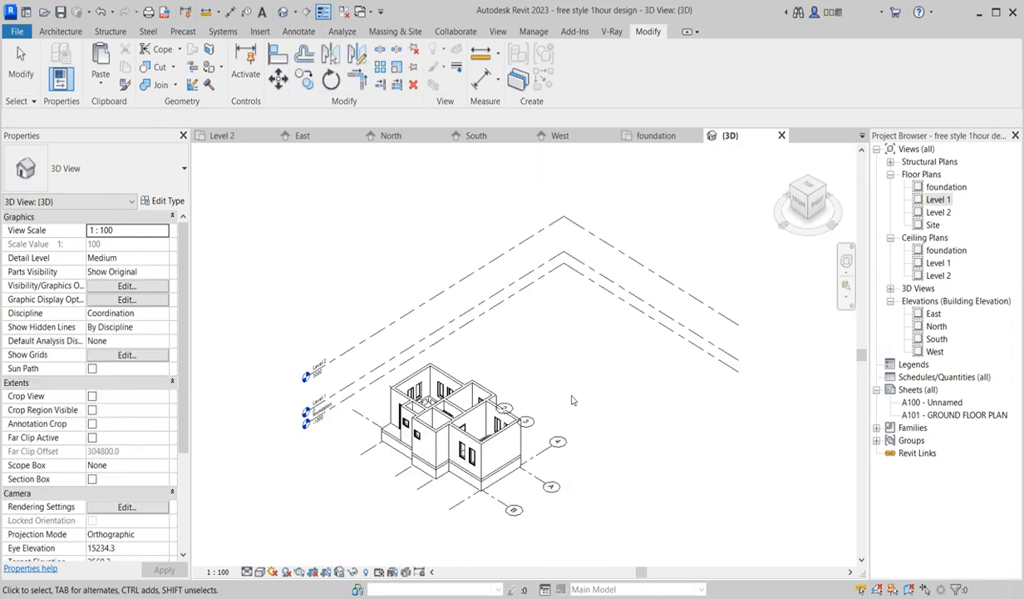
left_click(794, 190)
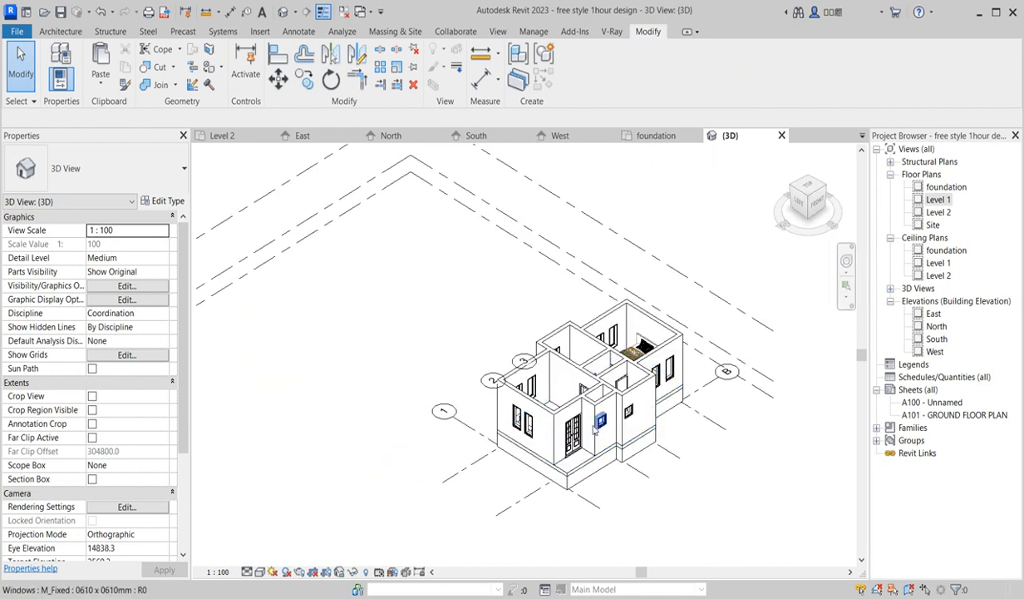
scroll(595, 428, "up", 3)
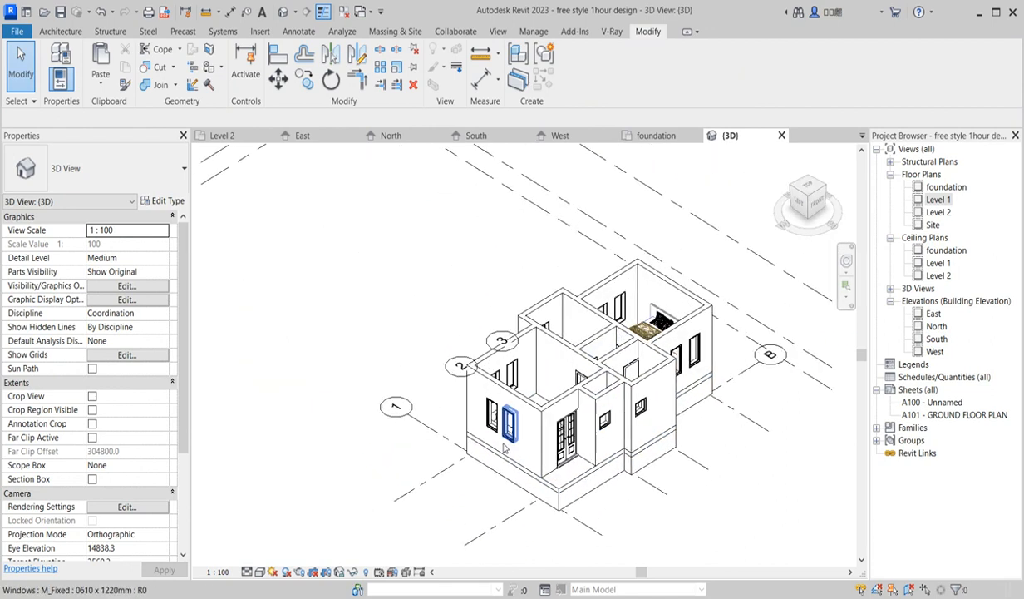
left_click(260, 572)
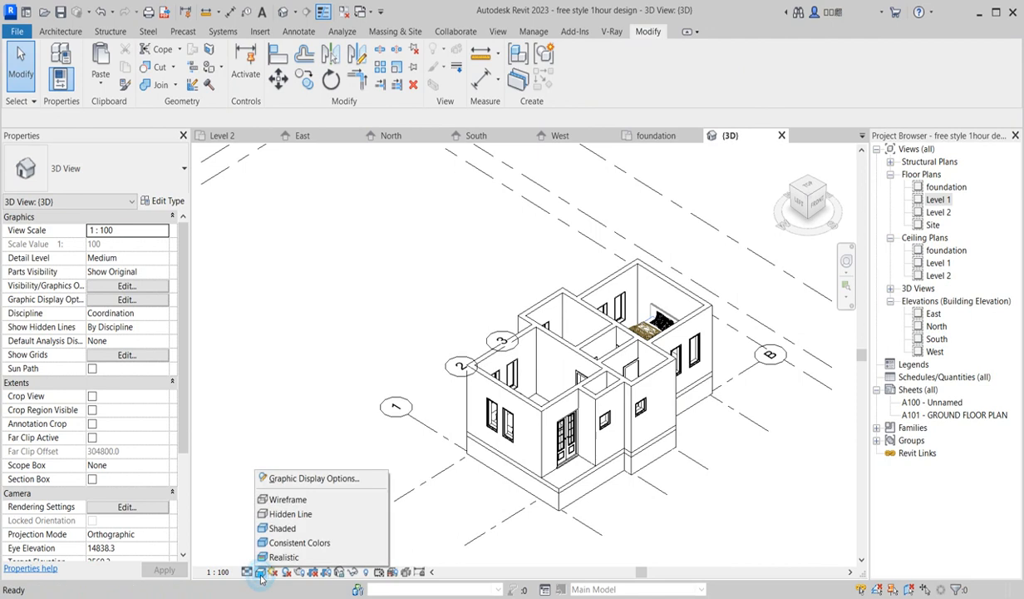
left_click(281, 528)
scroll(571, 423, "up", 1)
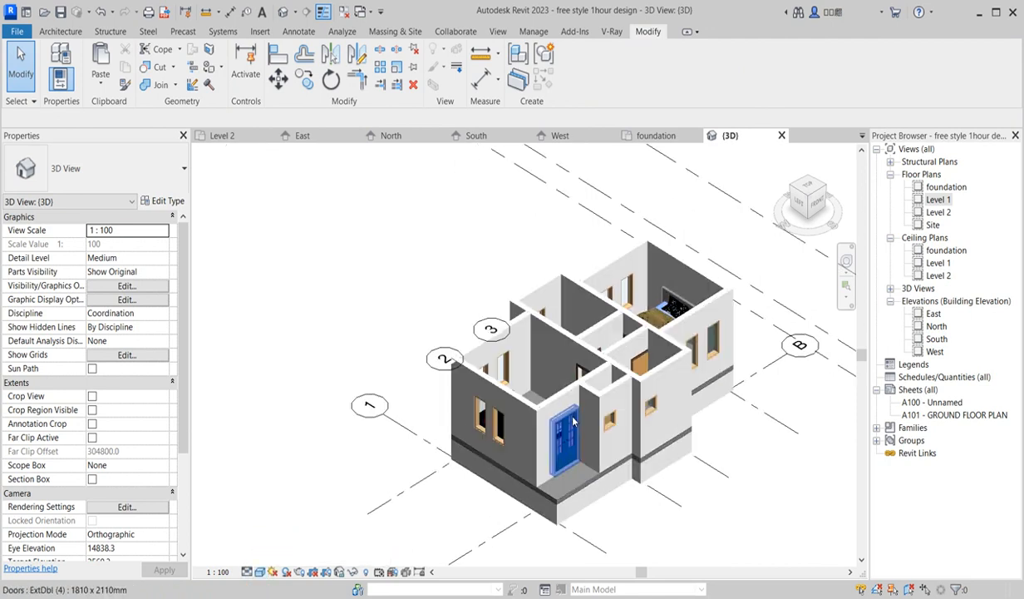
scroll(572, 422, "up", 5)
scroll(587, 435, "down", 5)
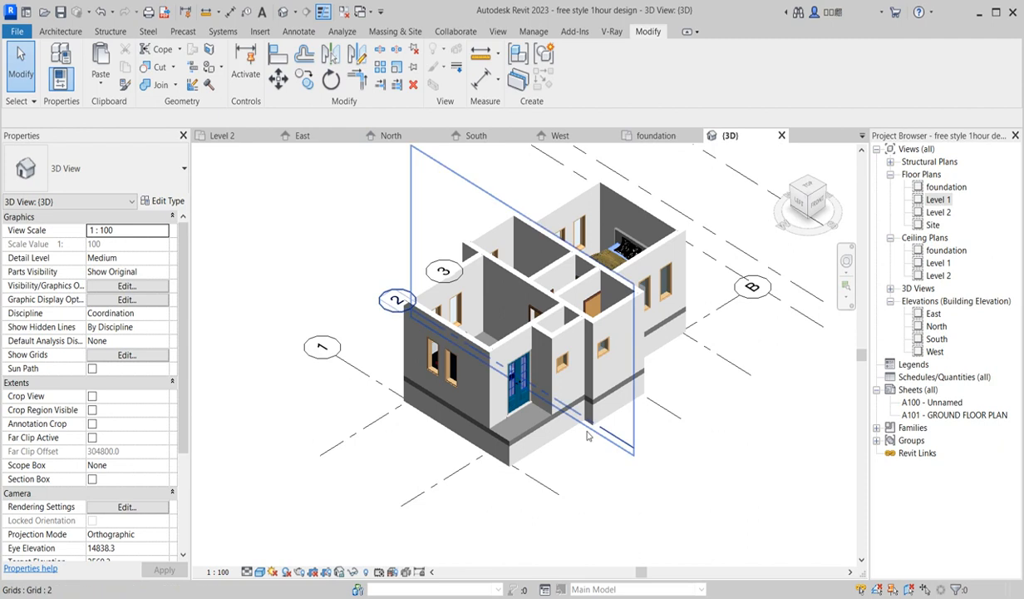
scroll(357, 341, "up", 2)
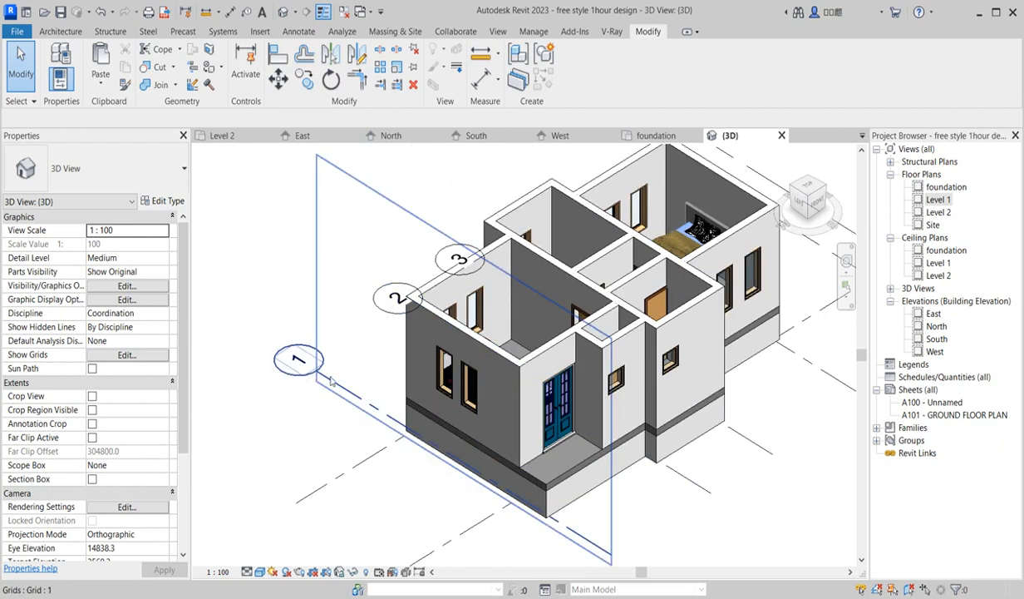
left_click(336, 378)
left_click(270, 416)
scroll(283, 418, "down", 5)
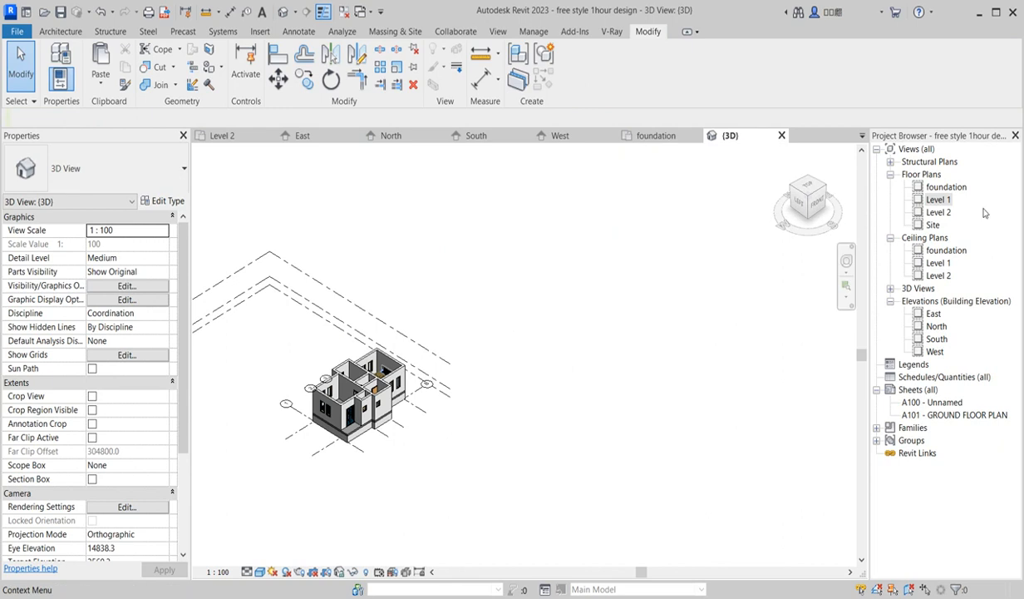
Open the Level 1 floor plan and start a roof by footprint
double_click(939, 199)
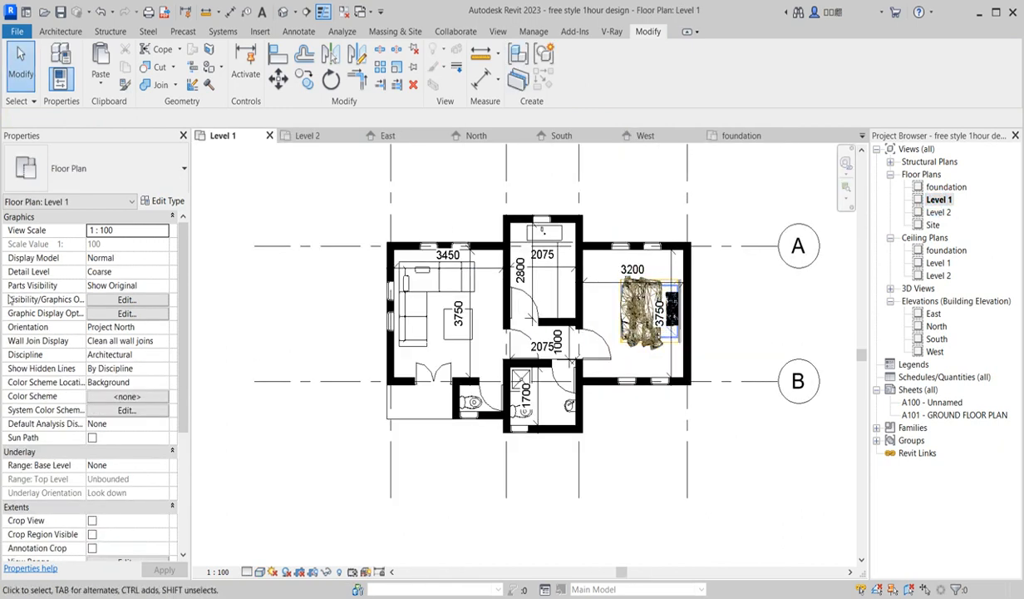
left_click(371, 352)
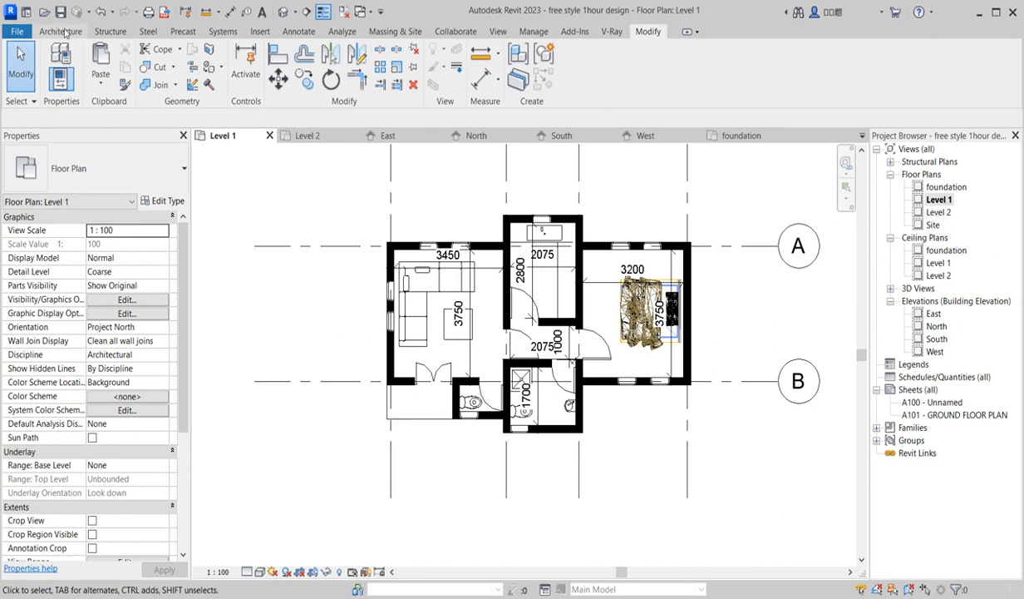
left_click(56, 34)
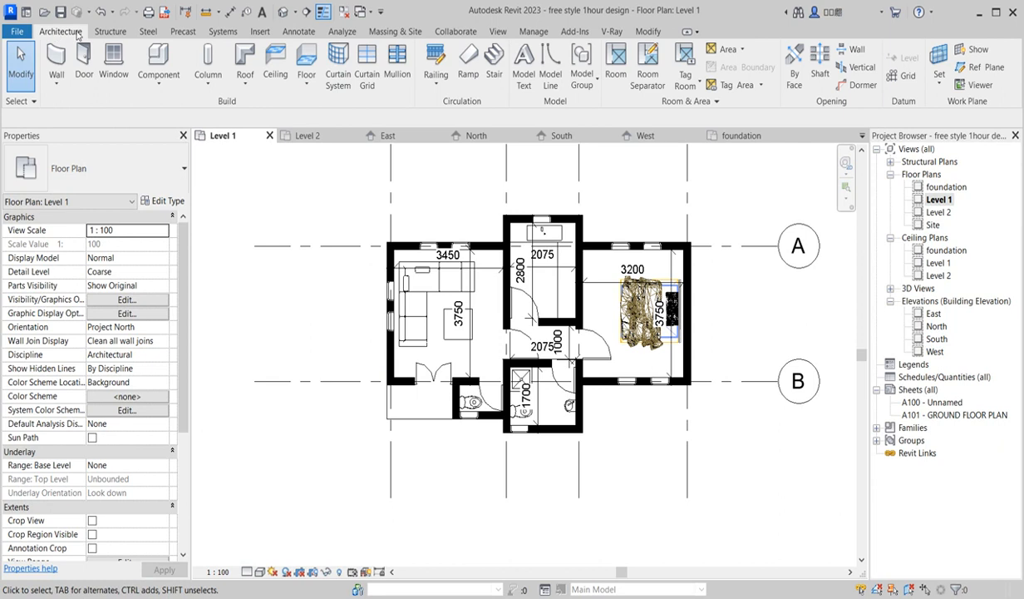
left_click(244, 81)
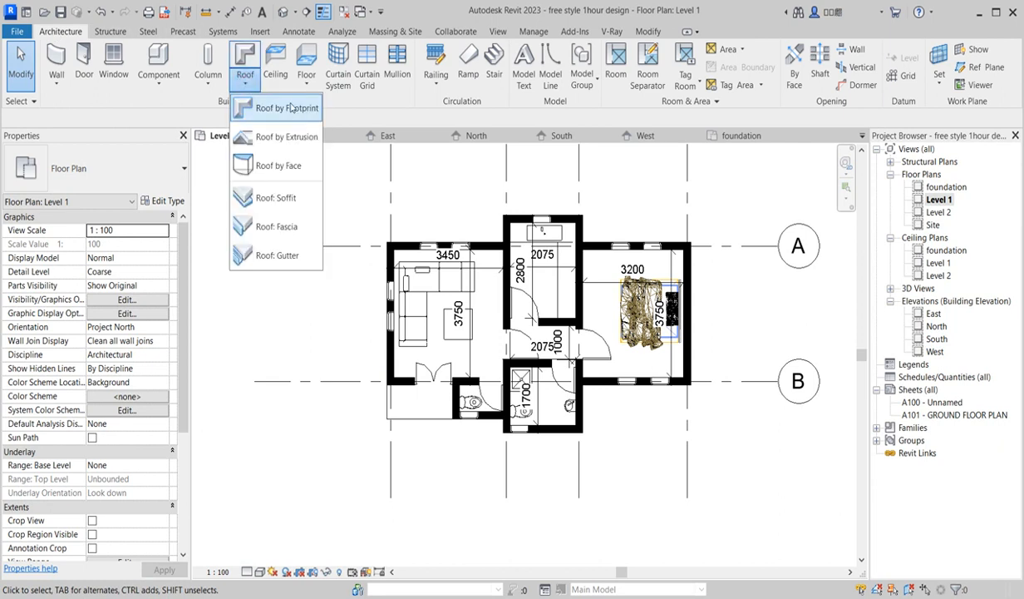
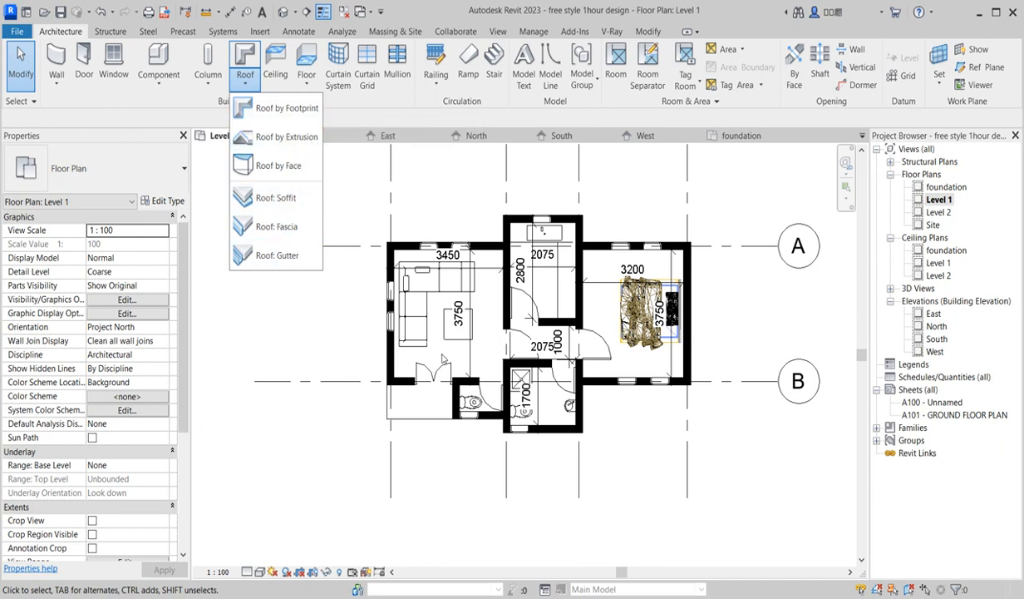
left_click(279, 109)
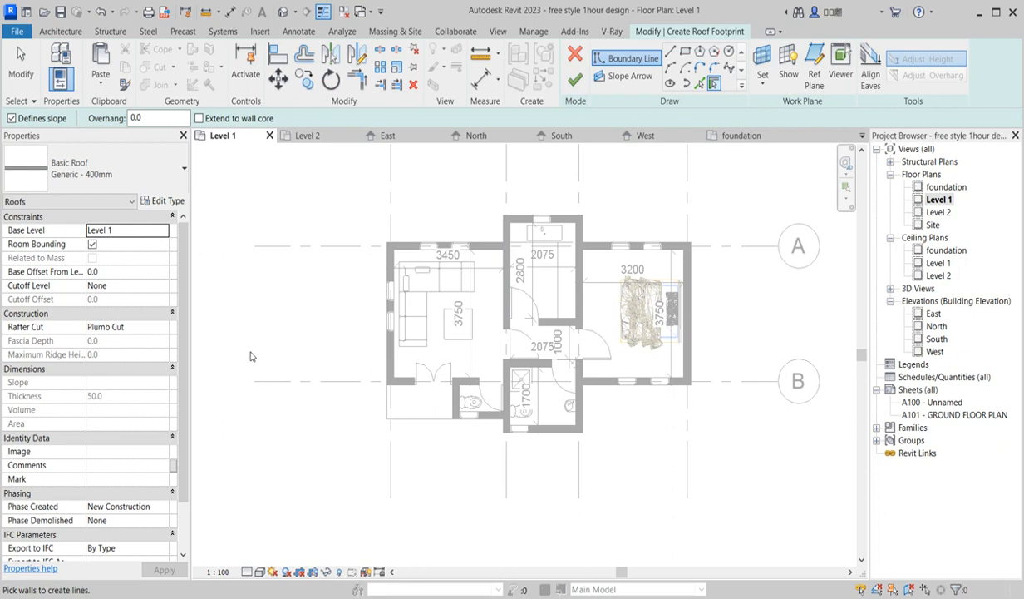
Pick roof boundary lines at a 600 offset from the grid A walls, the kitchen's outer wall, and the central block's grid 2 and 3 walls
left_click(699, 85)
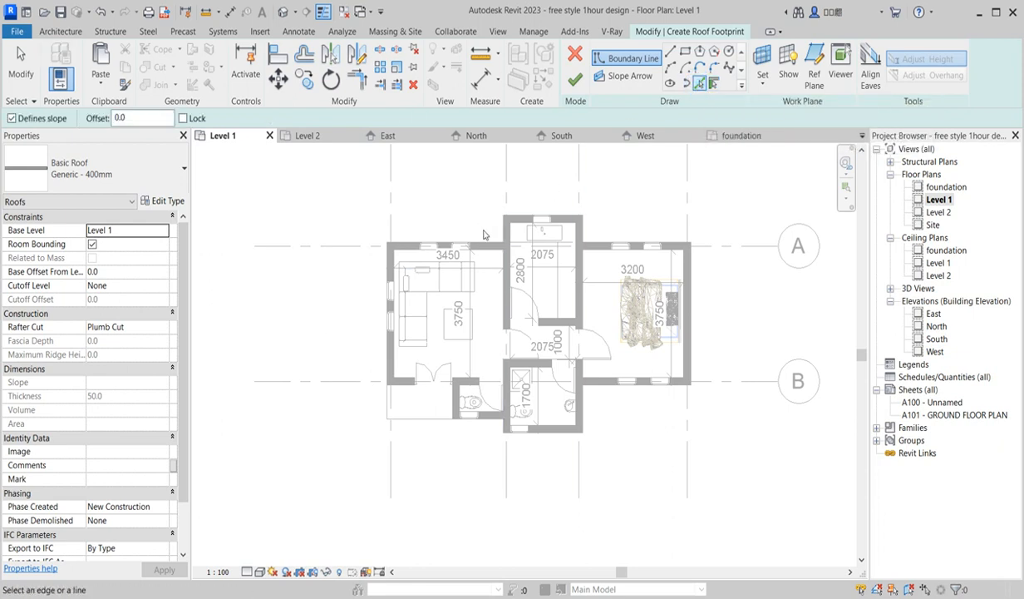
scroll(438, 265, "up", 2)
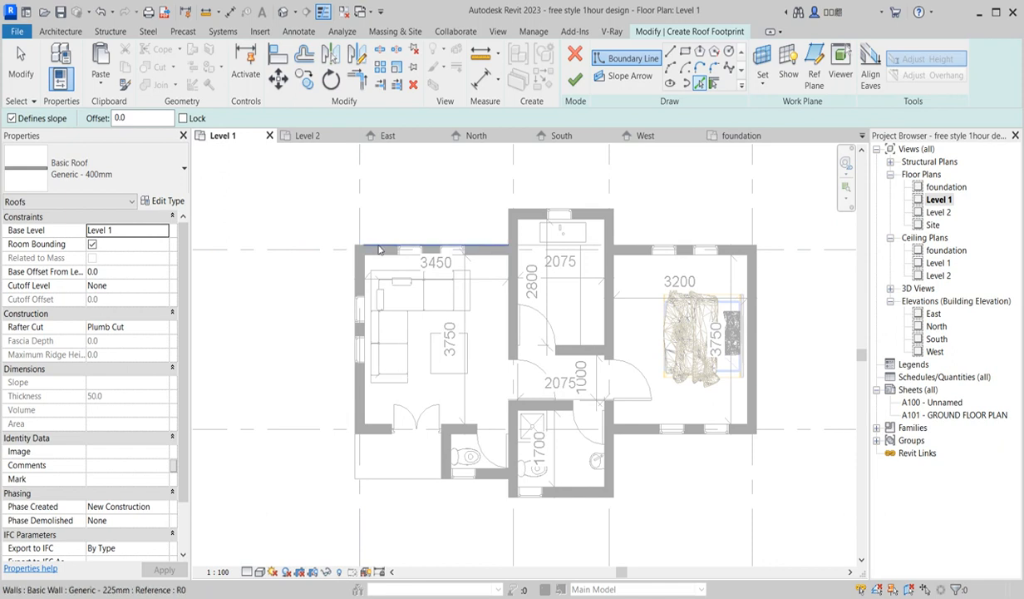
double_click(153, 118)
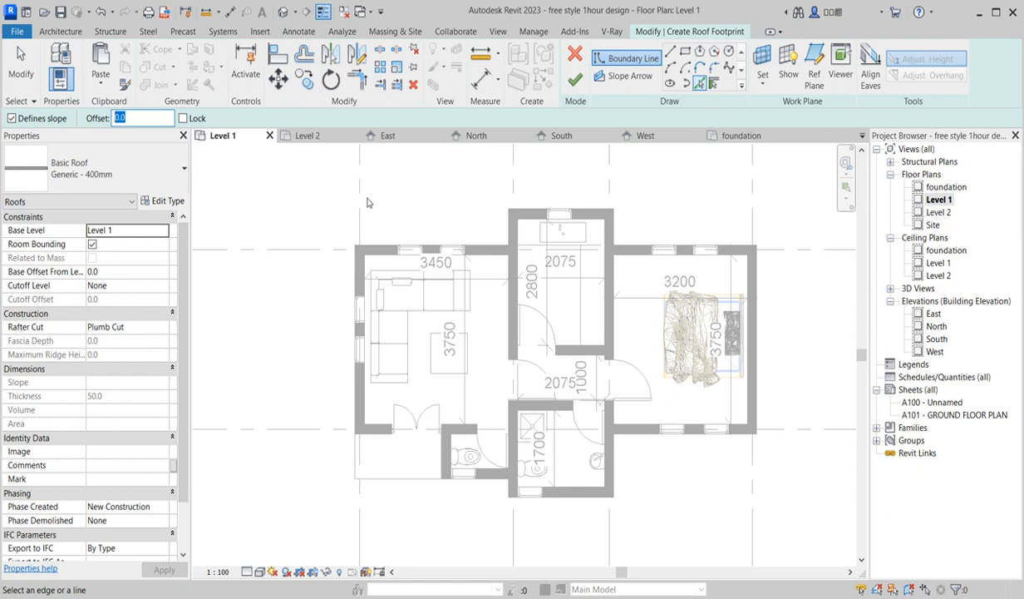
type("0")
key("Return")
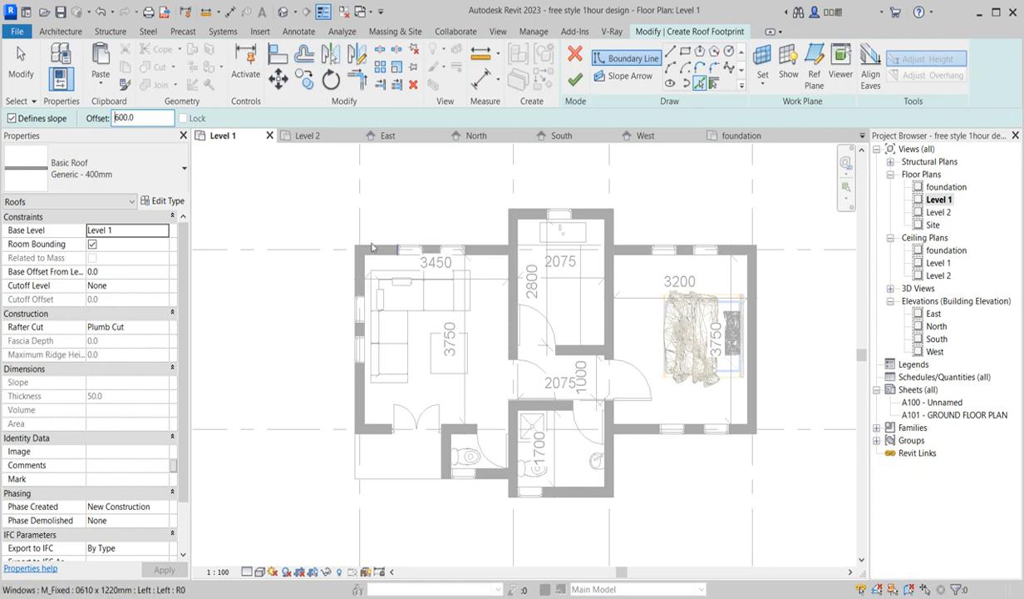
left_click(532, 214)
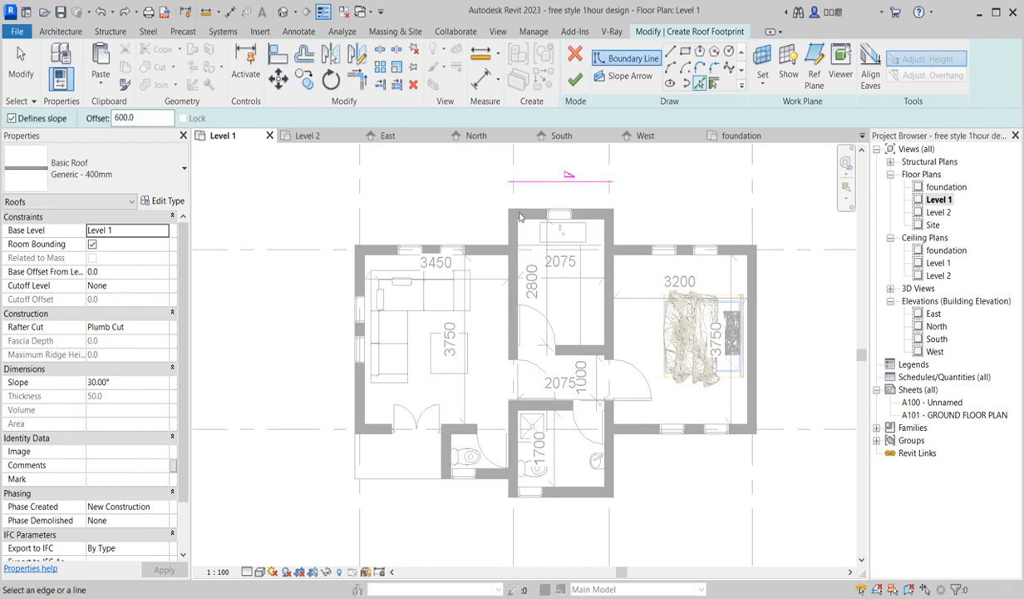
scroll(503, 223, "up", 2)
left_click(503, 223)
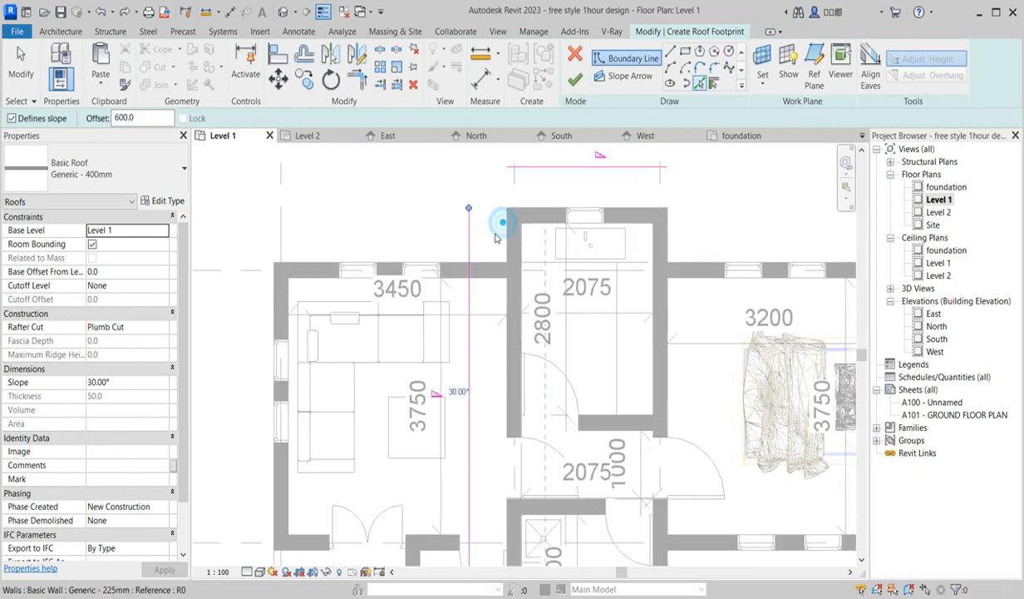
left_click(457, 264)
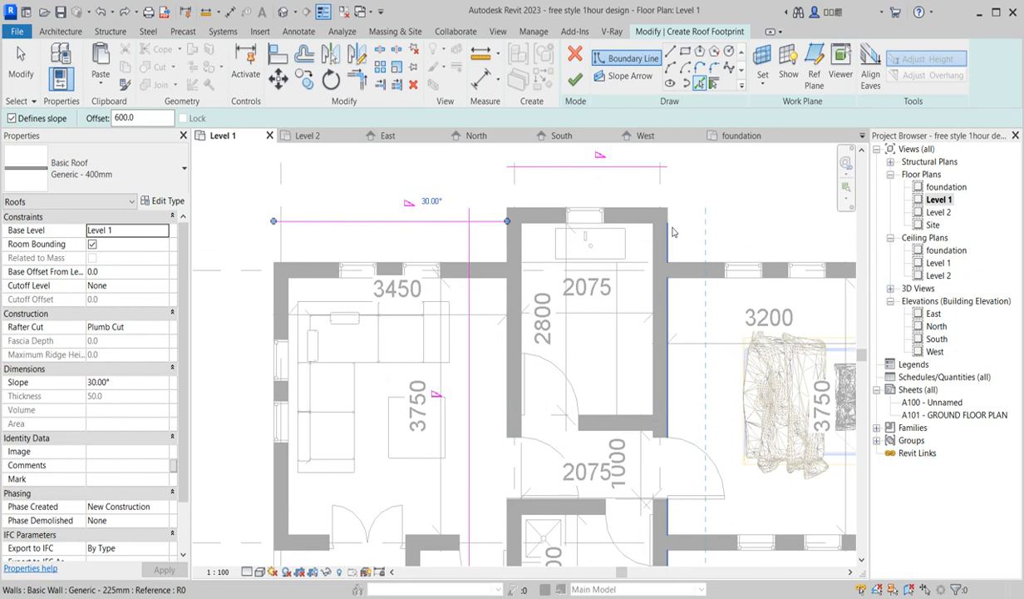
left_click(688, 247)
Pick 600-offset roof boundary lines along the bedroom's grid 4 and grid B walls, the bathroom's lower wall, the porch edge and the grid 1 wall
scroll(688, 247, "down", 3)
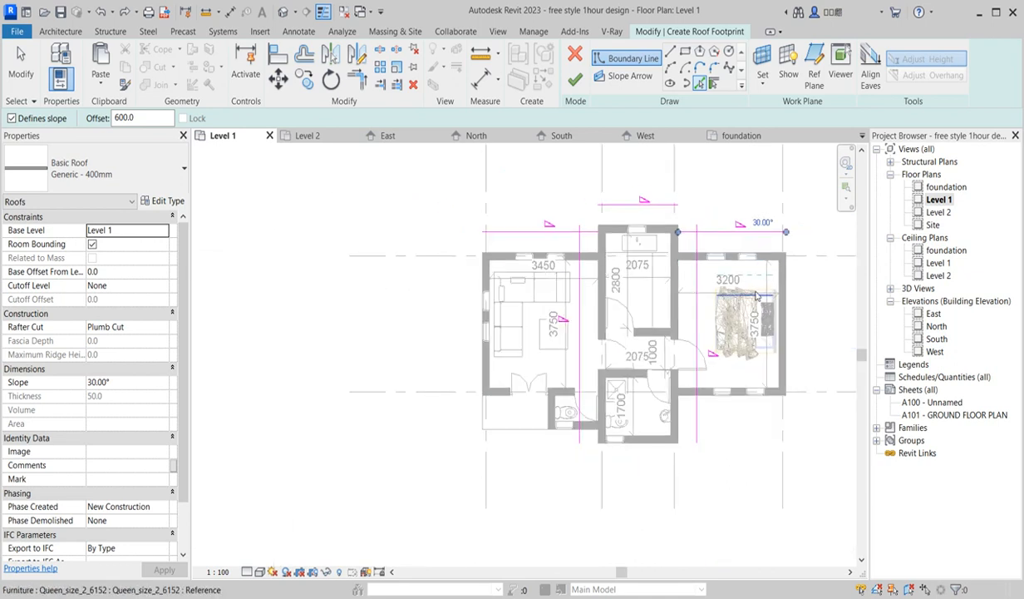
left_click(762, 274)
scroll(701, 405, "up", 1)
scroll(701, 405, "up", 1)
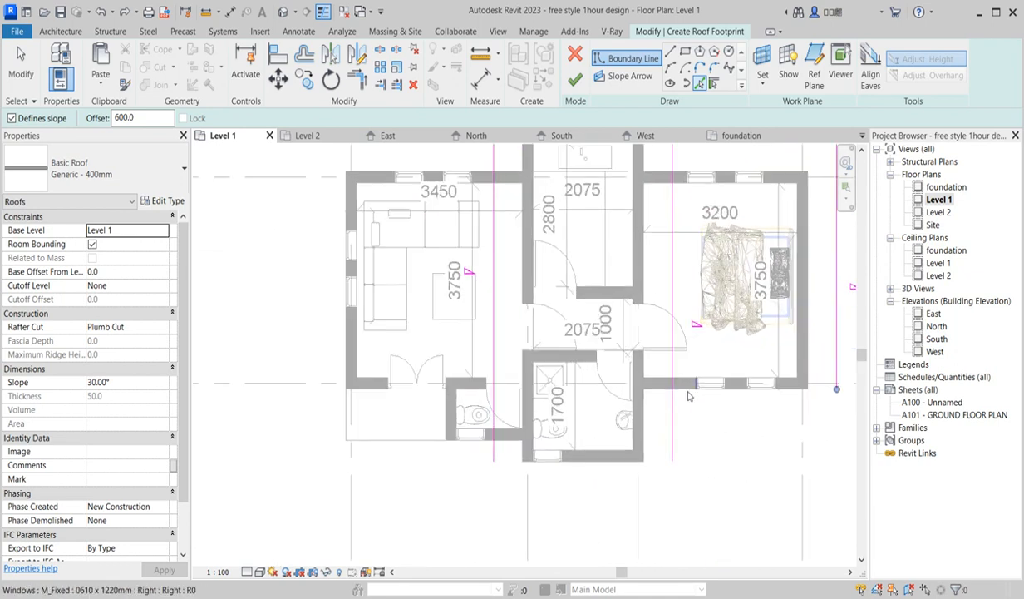
left_click(690, 385)
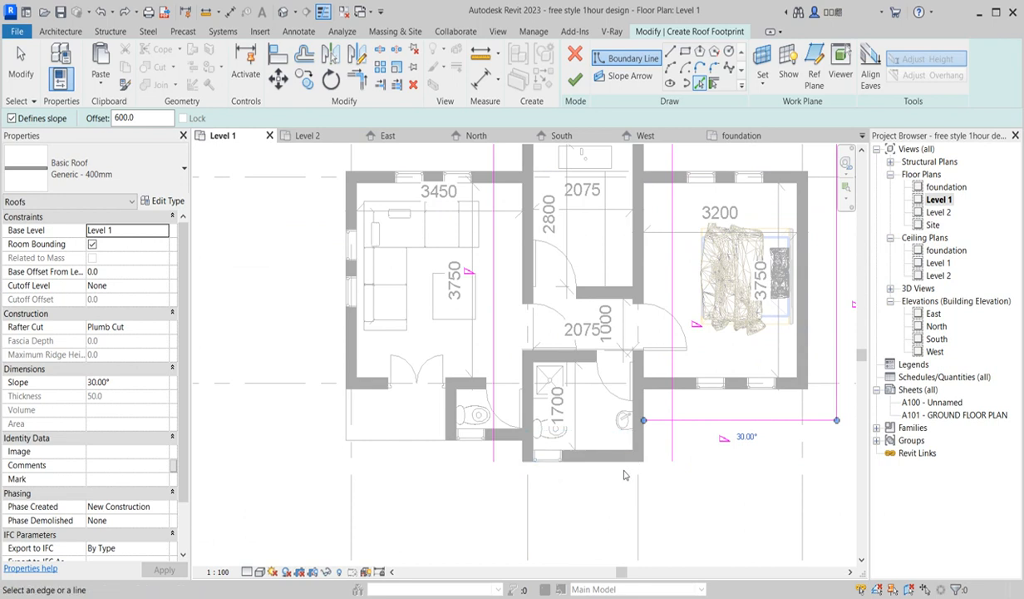
left_click(622, 456)
left_click(619, 460)
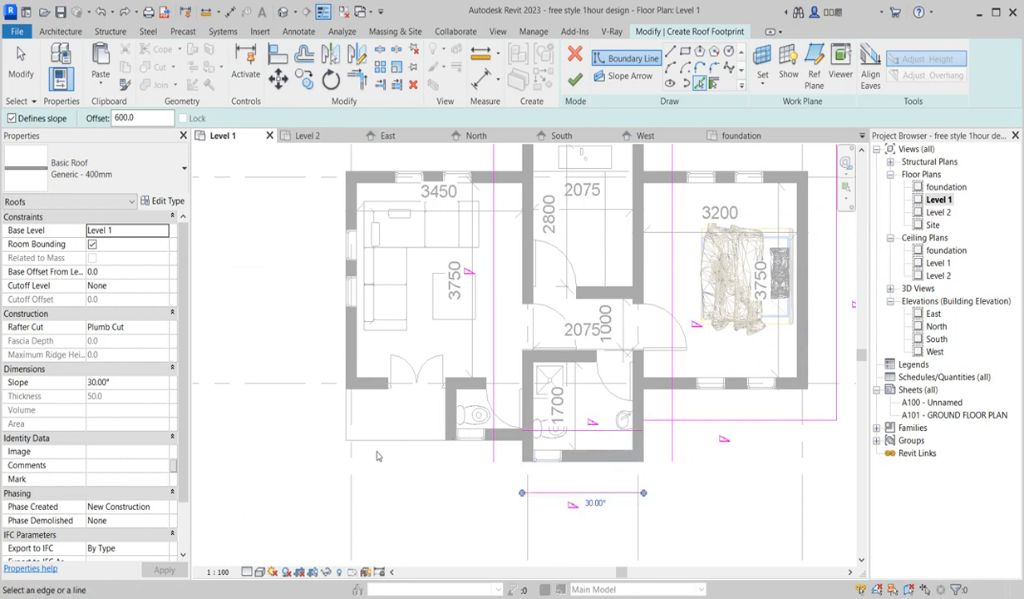
scroll(405, 442, "up", 1)
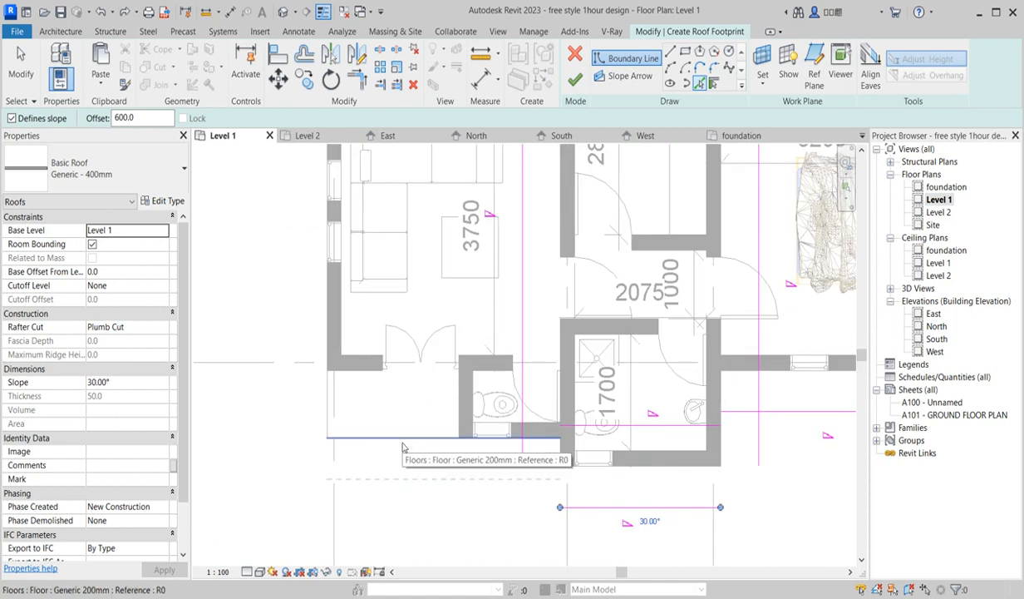
left_click(404, 440)
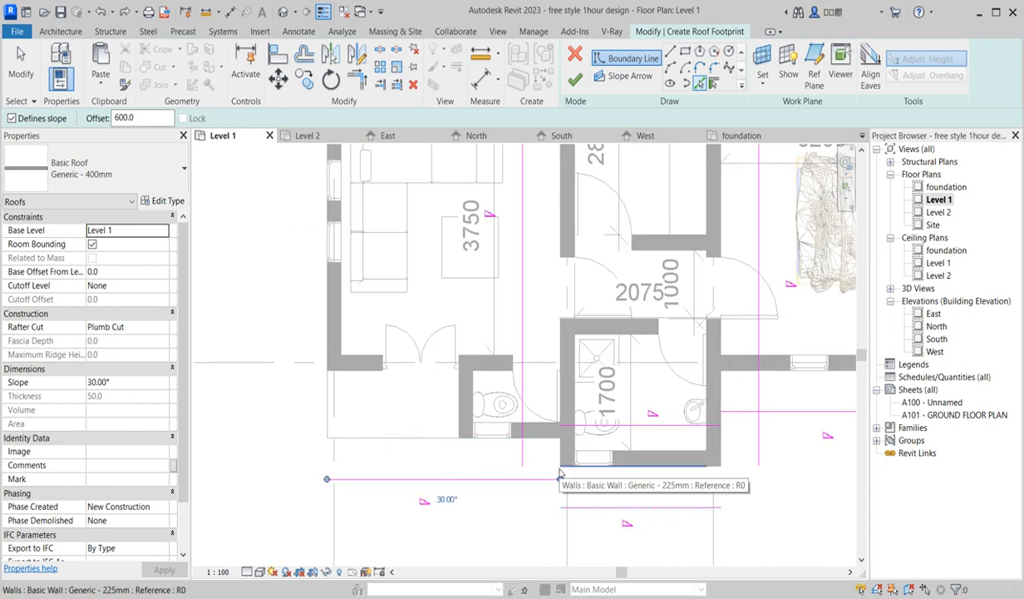
scroll(560, 475, "down", 2)
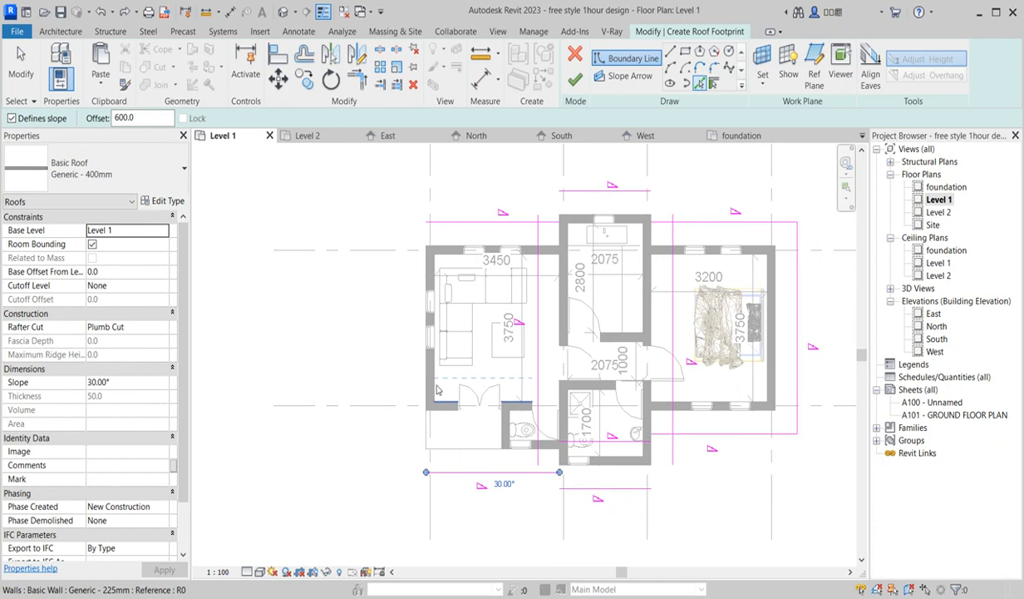
left_click(423, 387)
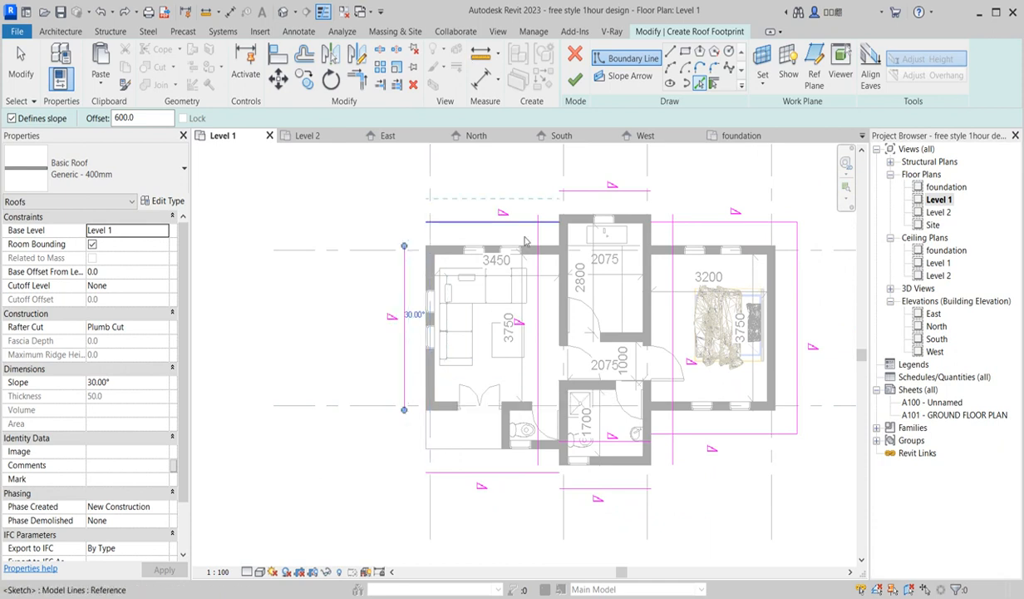
Trim/extend the roof boundary line beside grid 1 into corners with the living room's upper line and the porch line
scroll(496, 253, "down", 2)
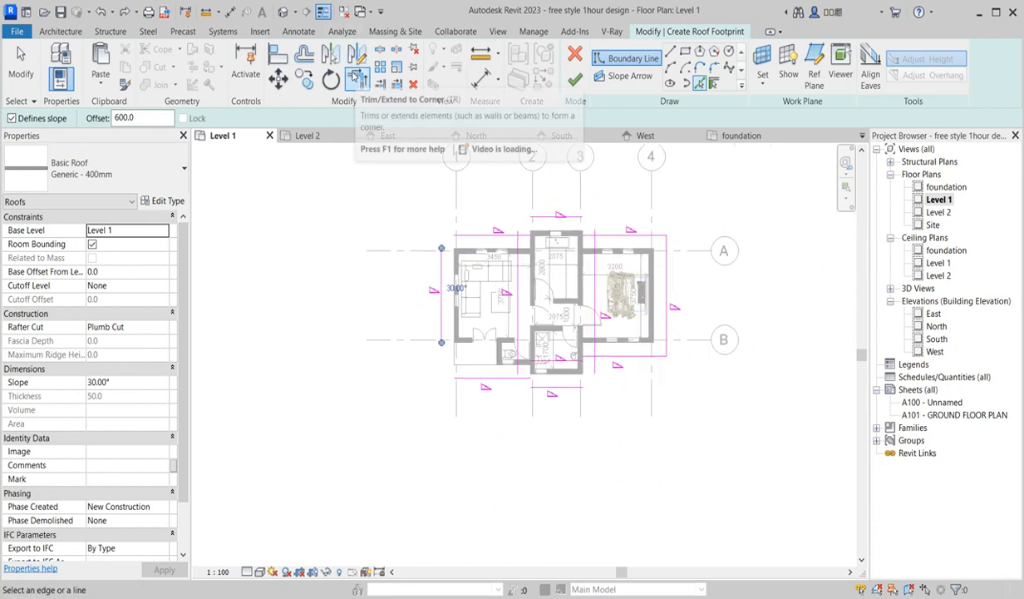
left_click(356, 77)
left_click(441, 259)
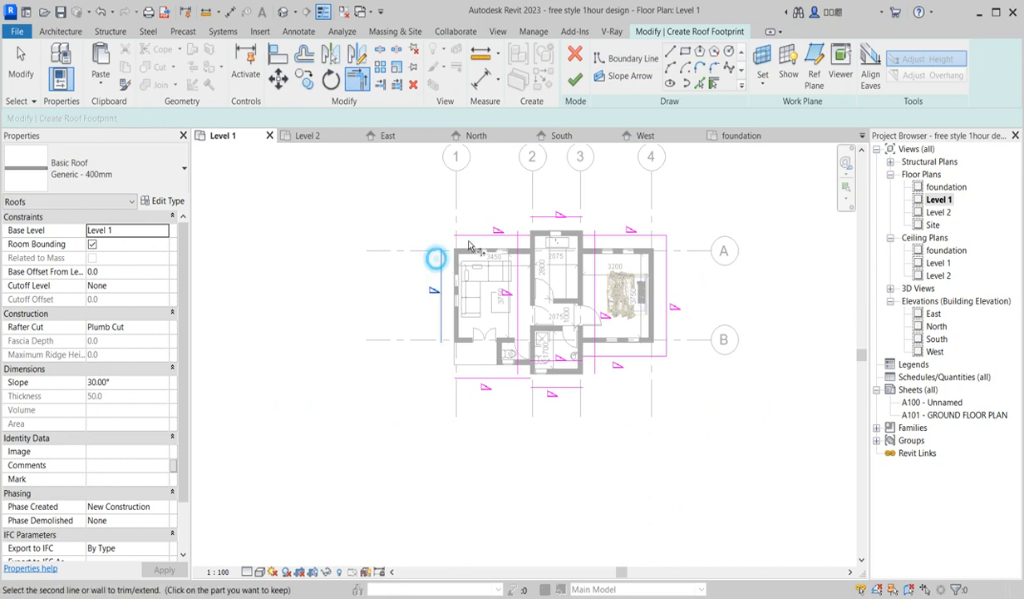
left_click(465, 235)
left_click(441, 329)
left_click(468, 377)
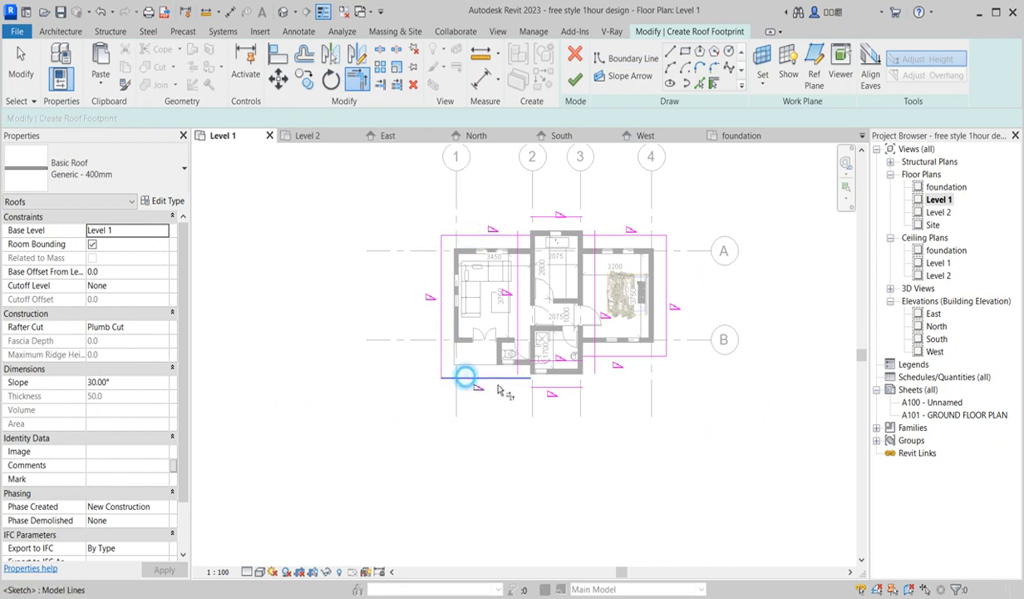
Trim/extend the central block's side boundary lines into corners with the porch, bathroom and lower bedroom lines, forming a stepped front outline
left_click(518, 367)
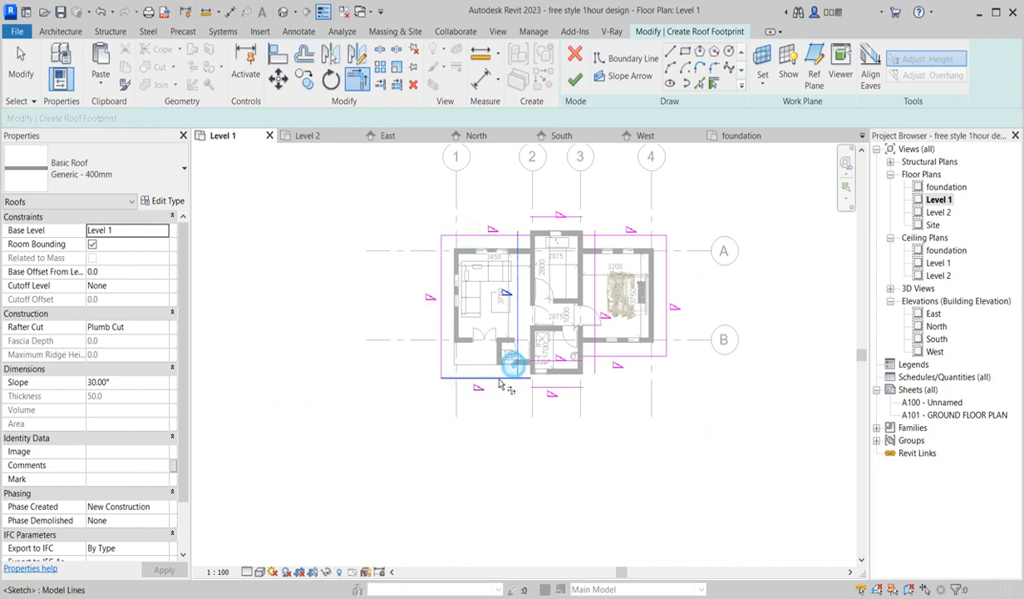
left_click(557, 391)
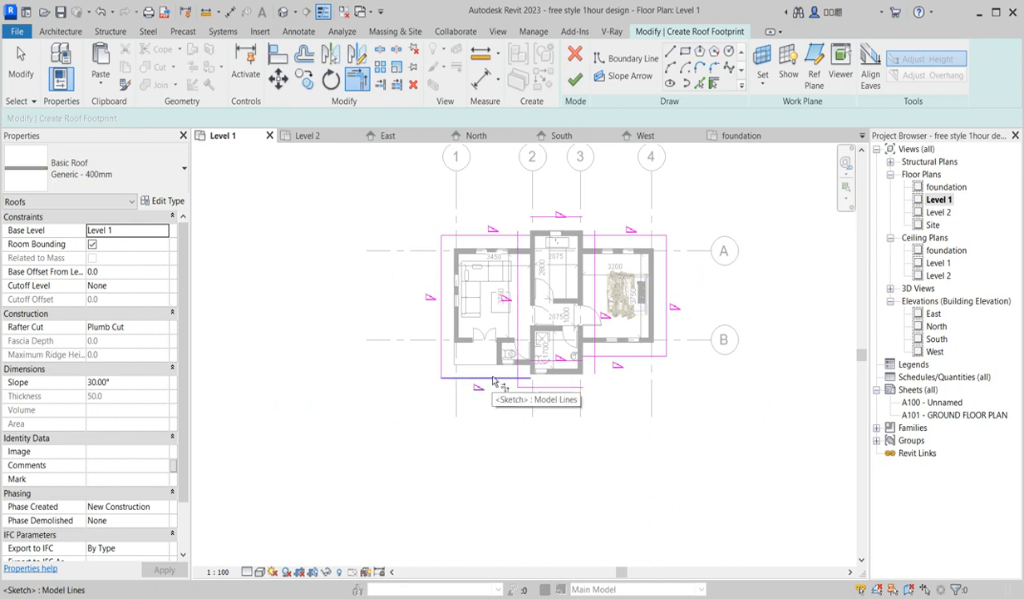
left_click(470, 377)
scroll(517, 385, "up", 3)
scroll(516, 386, "down", 3)
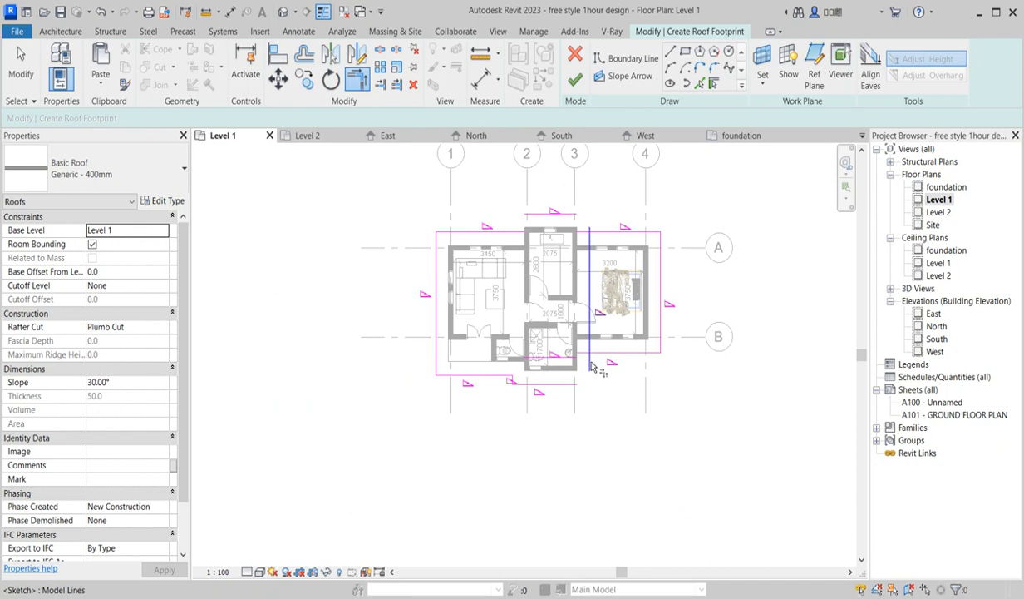
left_click(572, 349)
left_click(556, 381)
left_click(572, 357)
left_click(607, 355)
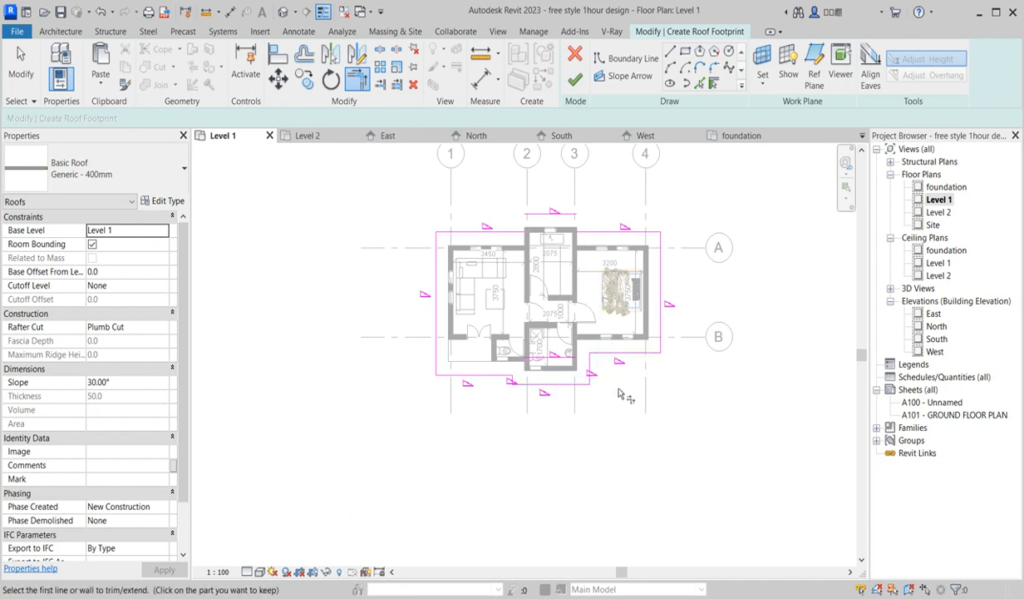
Pick roof boundary lines at a 600 offset from the kitchen's side walls along grids 3 and 2
scroll(572, 222, "up", 2)
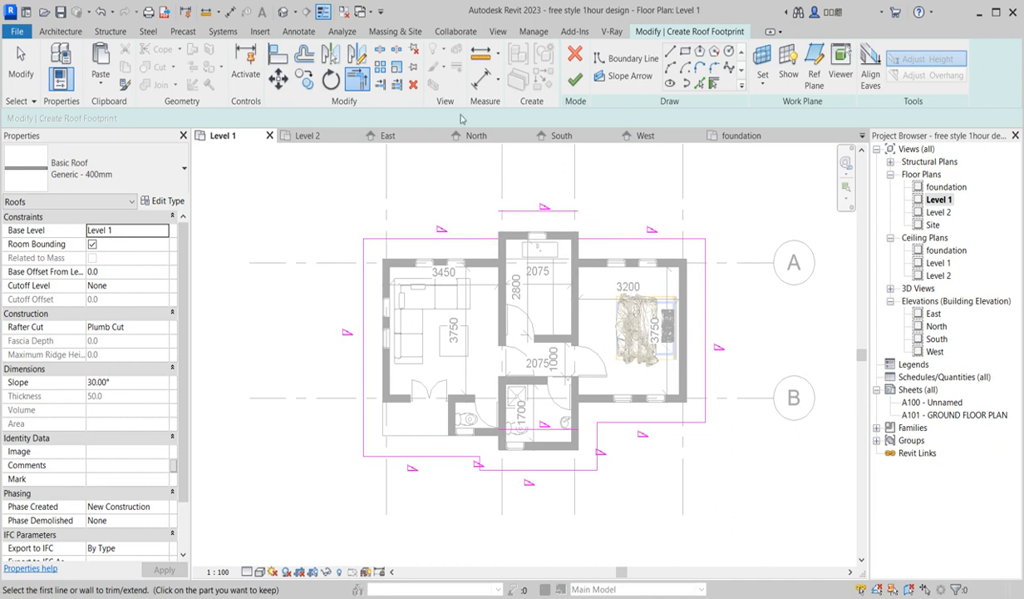
left_click(699, 84)
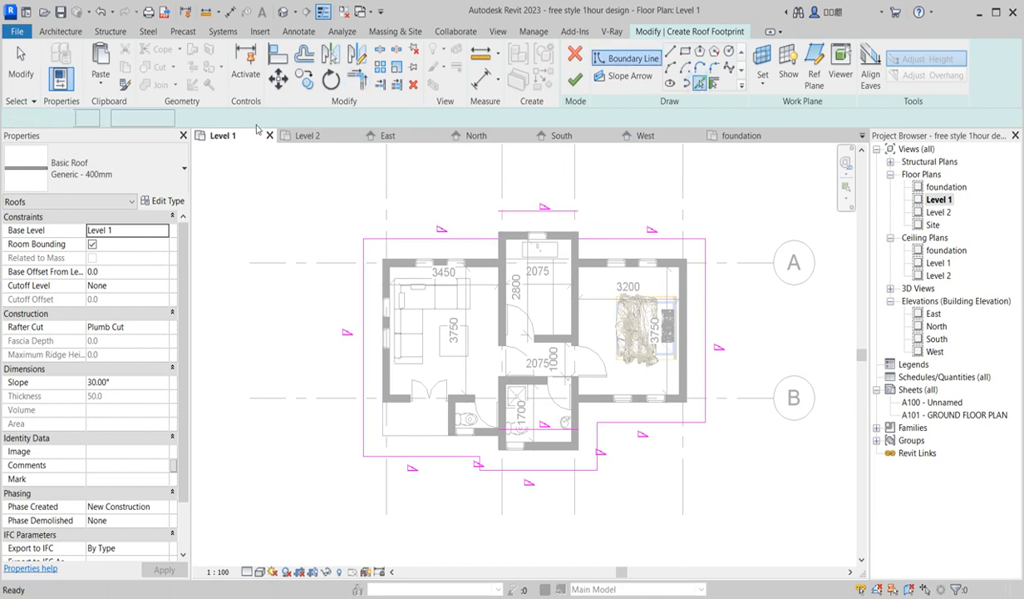
left_click_drag(145, 123, 89, 118)
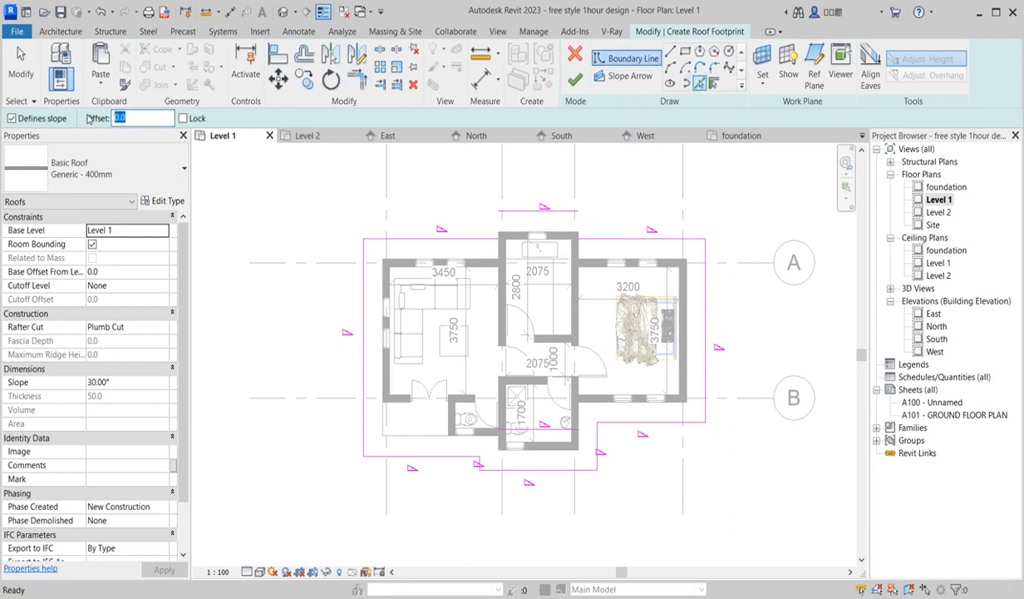
type("600")
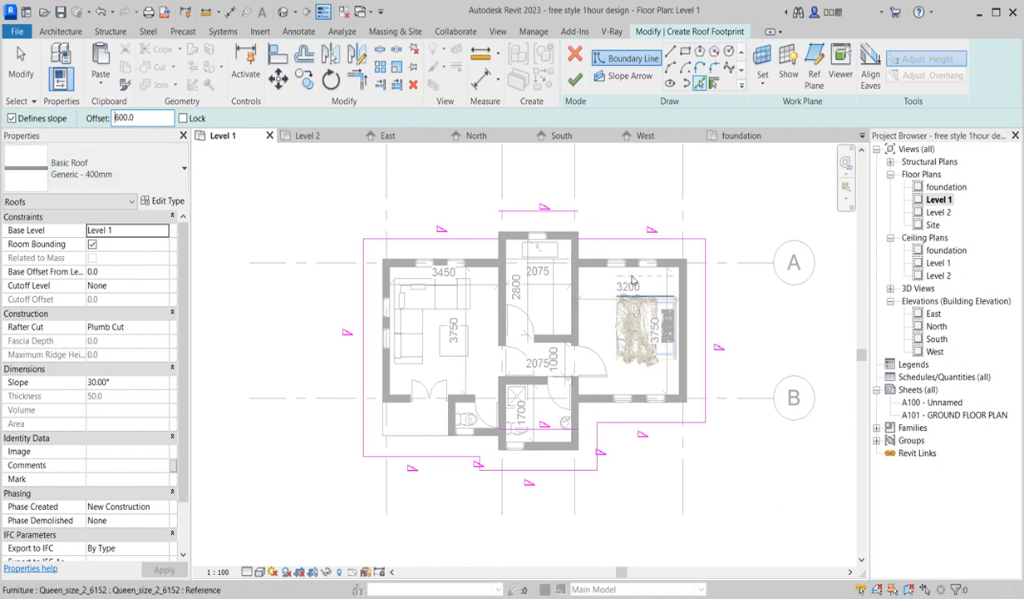
left_click(581, 251)
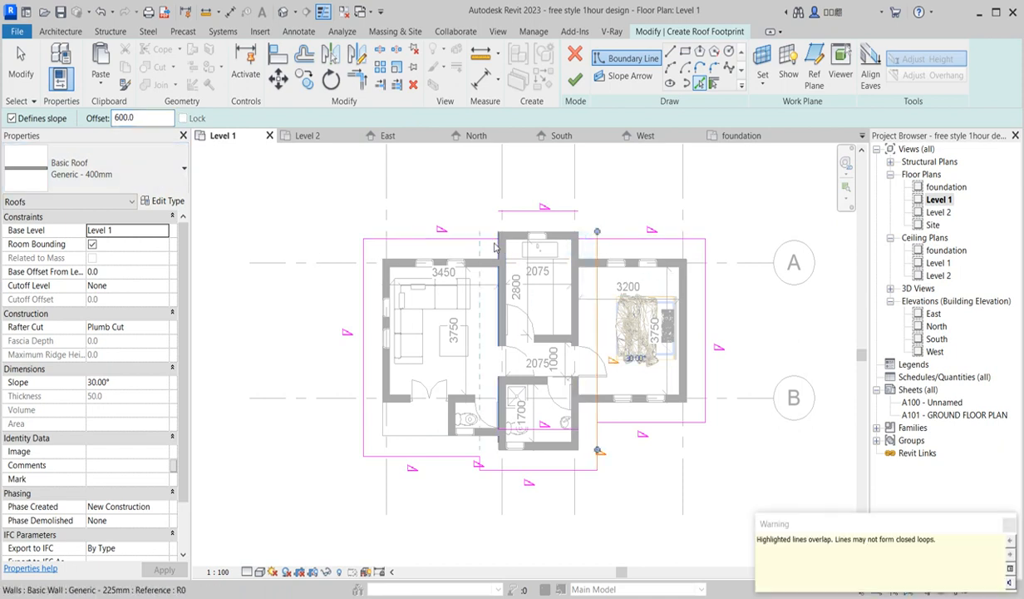
left_click(497, 249)
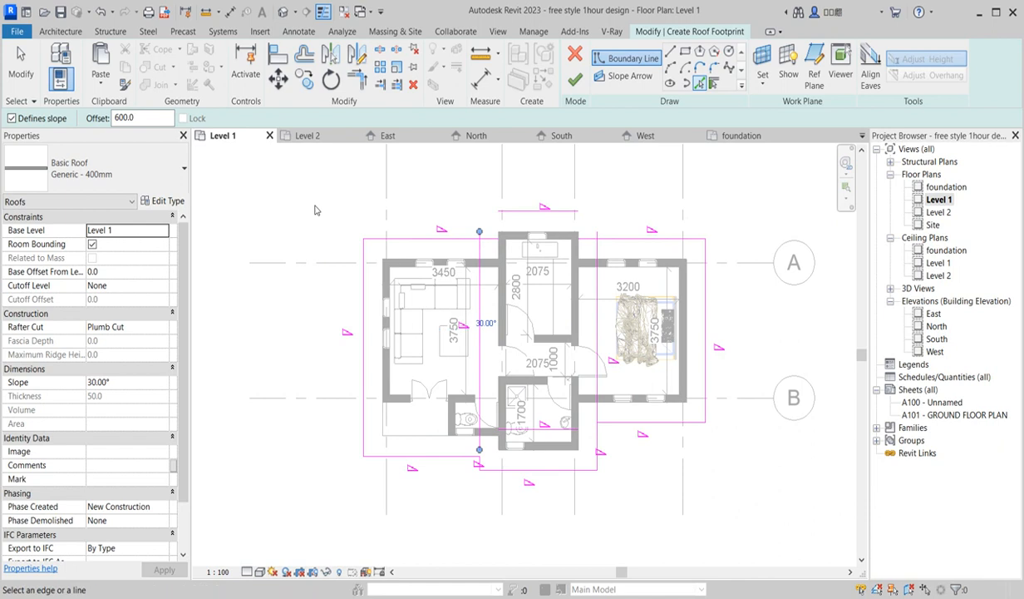
Trim/extend the roof line beside grid 2 into corners with the kitchen's and the living room's upper boundary lines
left_click(355, 80)
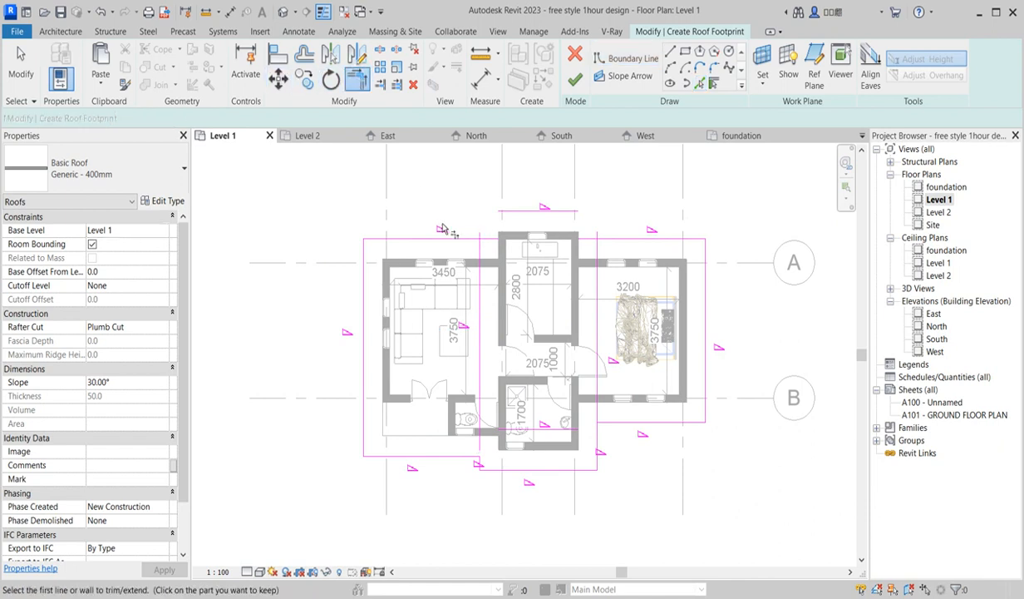
scroll(492, 240, "up", 3)
left_click(478, 176)
left_click(426, 234)
left_click(408, 231)
left_click(426, 200)
Trim/extend the roof line beside grid 3 into corners with the kitchen's and the bedroom's upper boundary lines
left_click(619, 226)
left_click(580, 179)
left_click(635, 197)
left_click(660, 224)
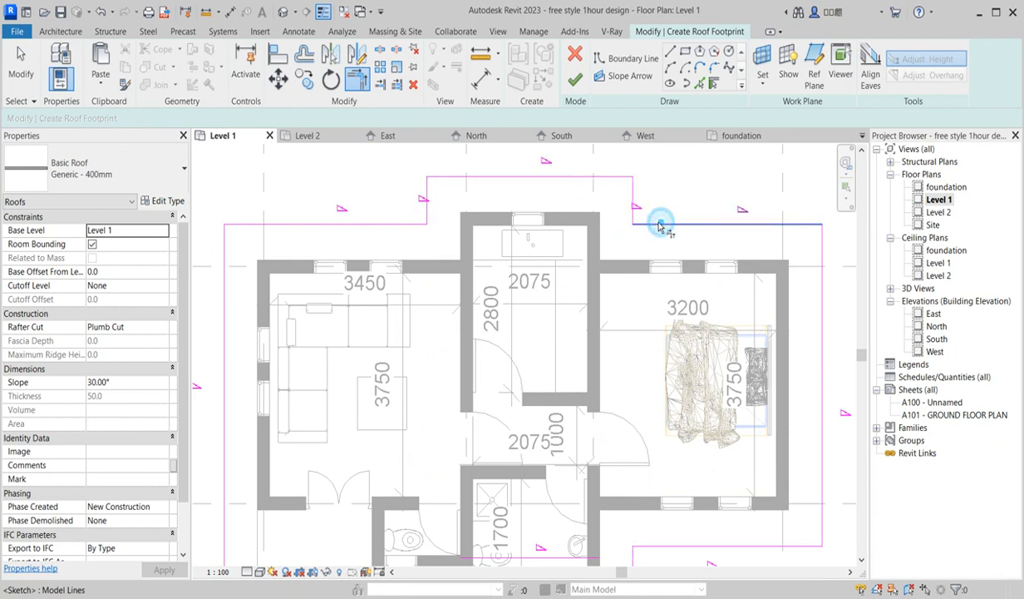
scroll(657, 226, "down", 3)
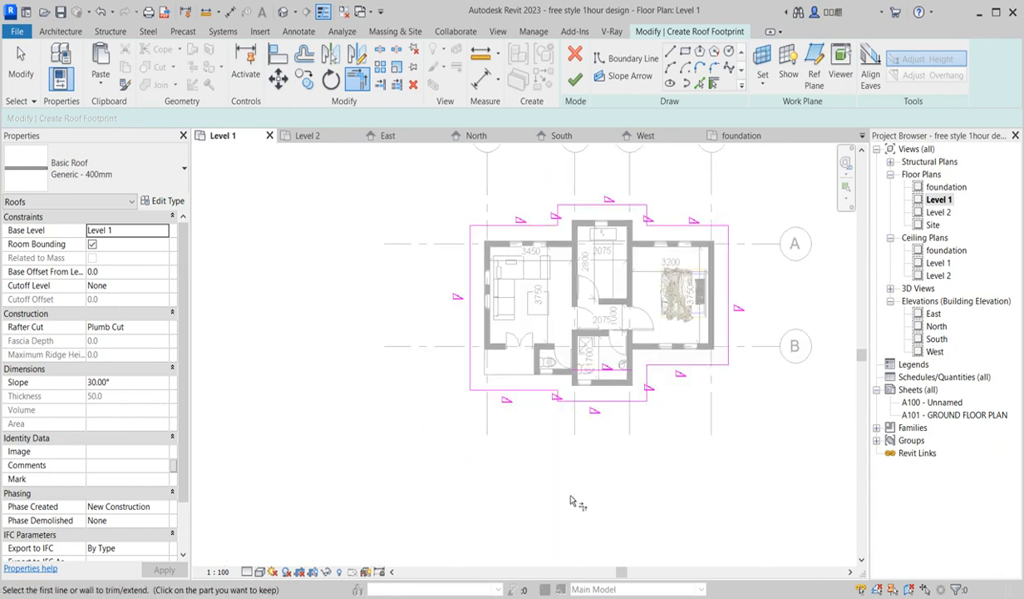
right_click(415, 191)
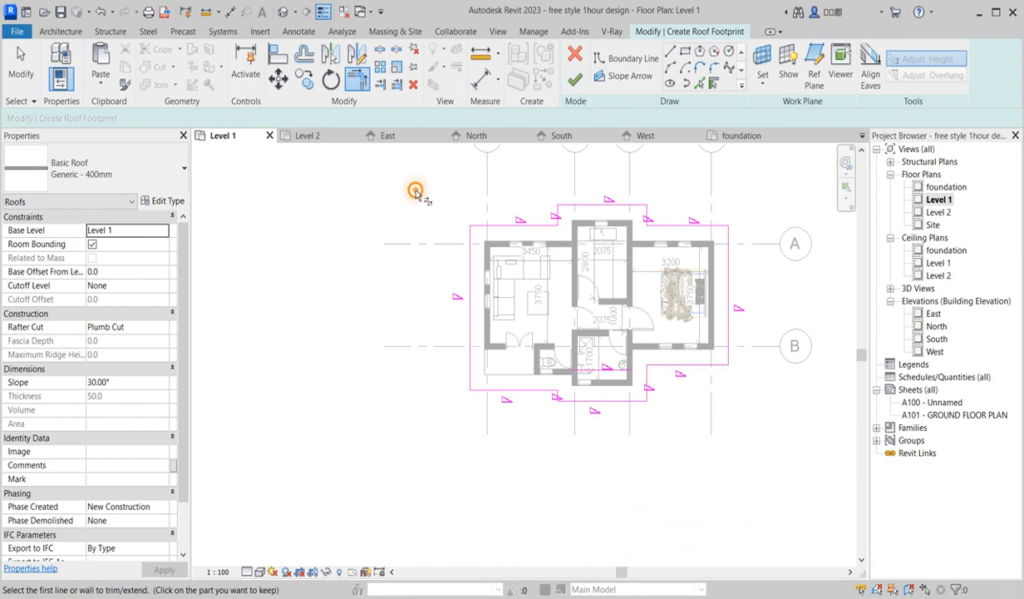
left_click(443, 200)
right_click(419, 191)
left_click(453, 200)
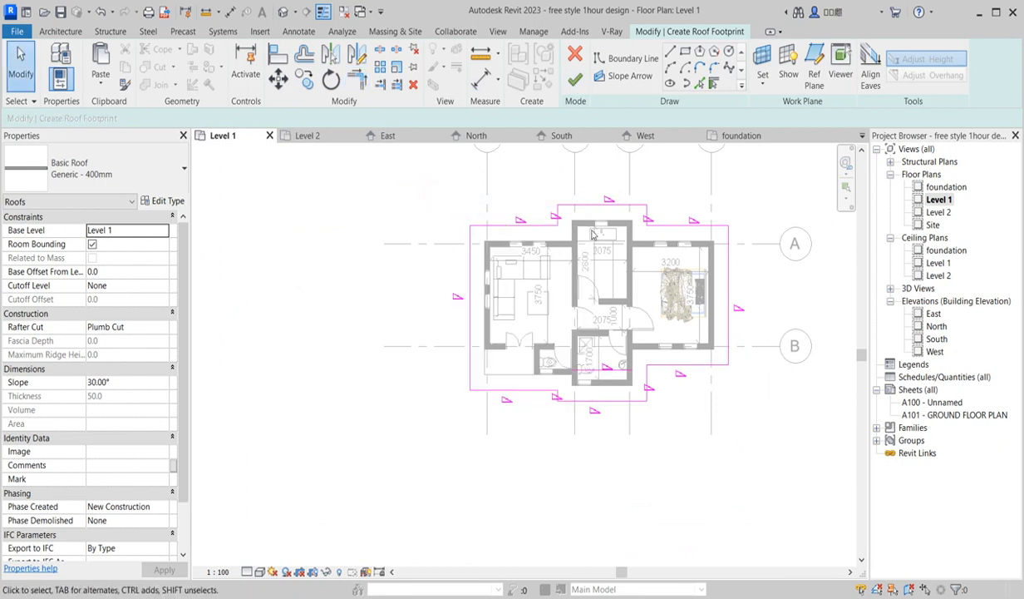
Try to finish the roof footprint sketch, and return to editing it
left_click(521, 228)
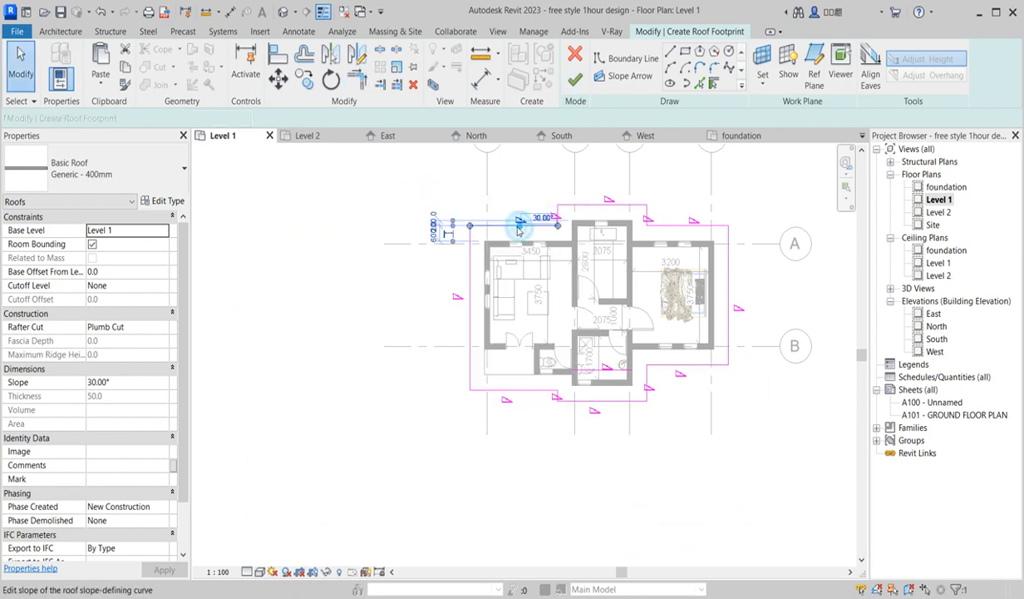
left_click(331, 193)
left_click(575, 79)
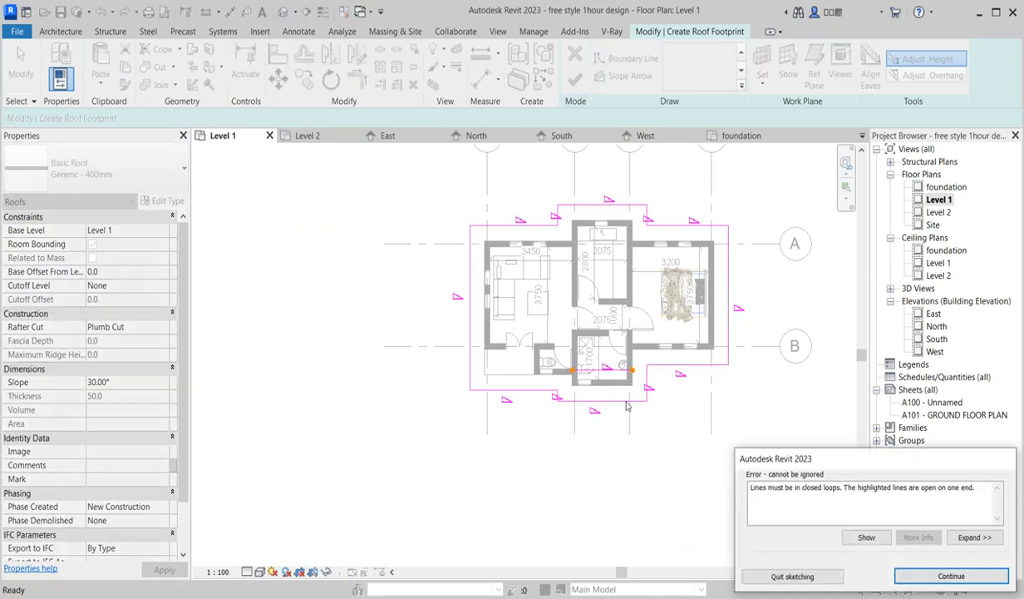
left_click(951, 576)
Delete the stray boundary line crossing the bathroom inside the roof outline
scroll(628, 370, "up", 2)
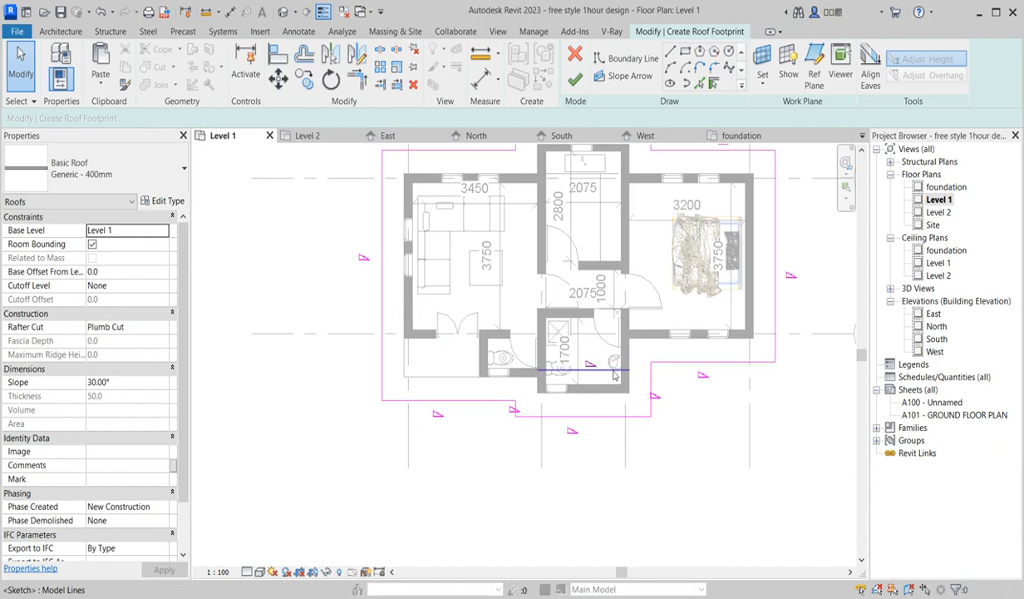
left_click(614, 370)
scroll(614, 375, "up", 3)
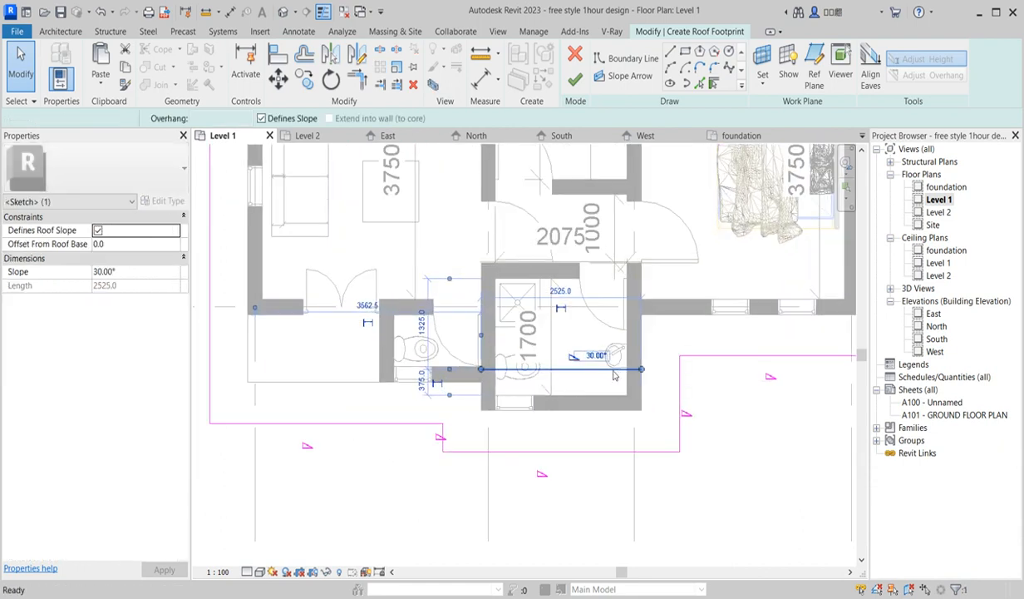
key("Escape")
scroll(614, 374, "down", 2)
scroll(625, 388, "up", 2)
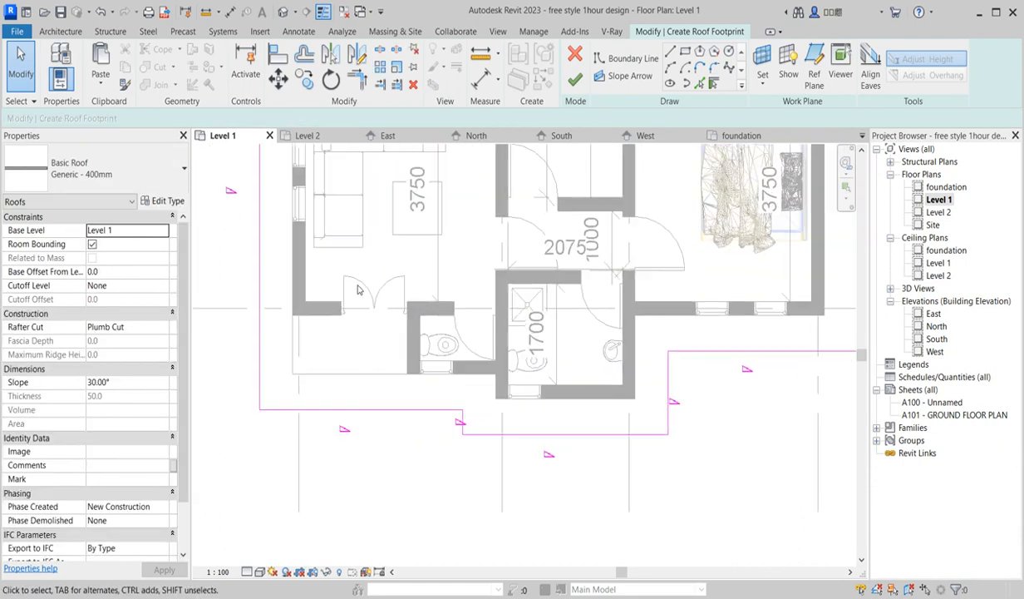
Finish the roof footprint sketch without attaching the highlighted walls to the roof
left_click(571, 77)
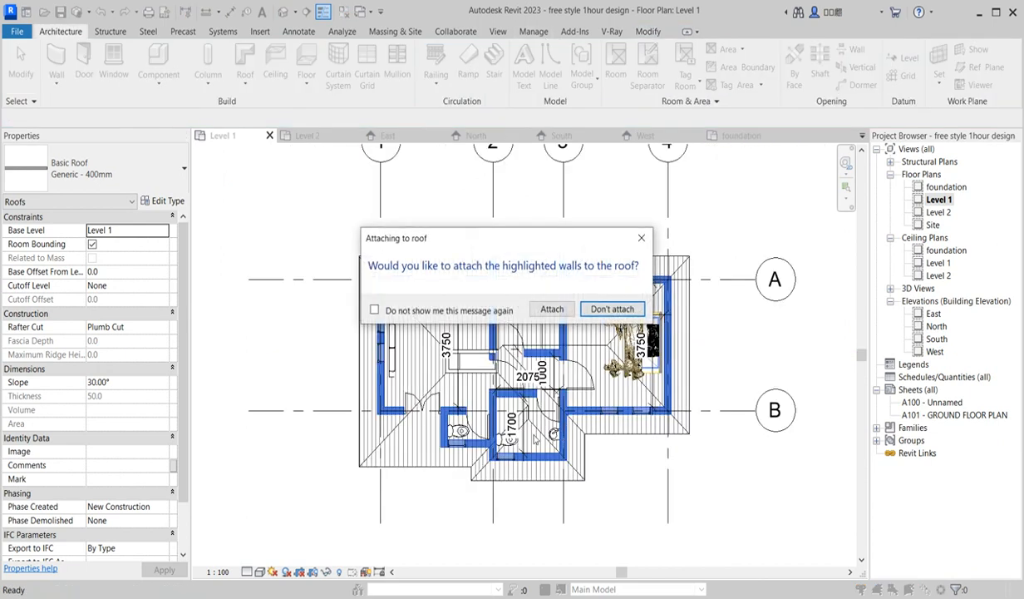
left_click(612, 308)
scroll(482, 532, "up", 3)
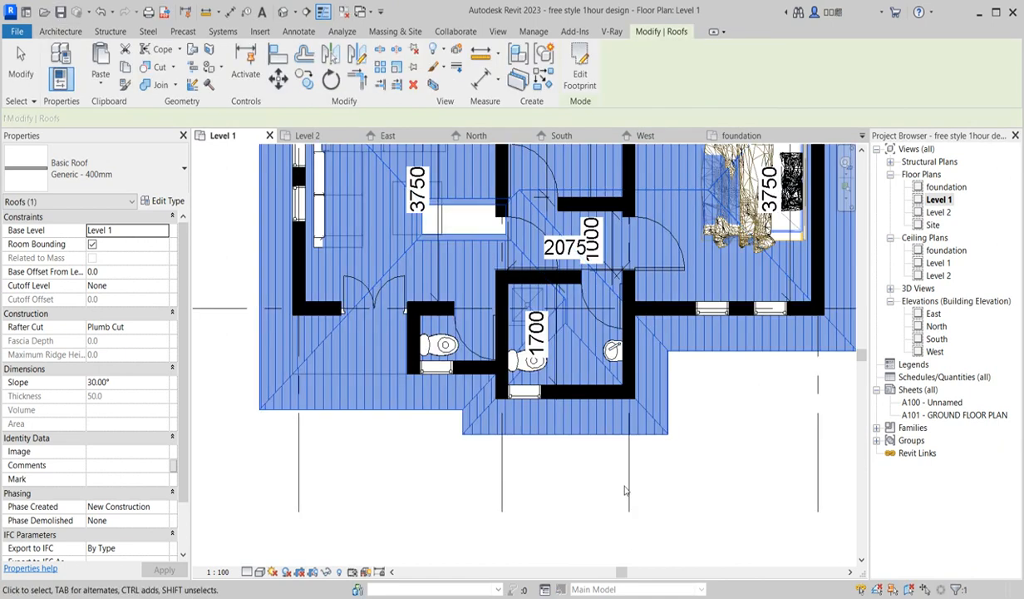
scroll(405, 505, "down", 4)
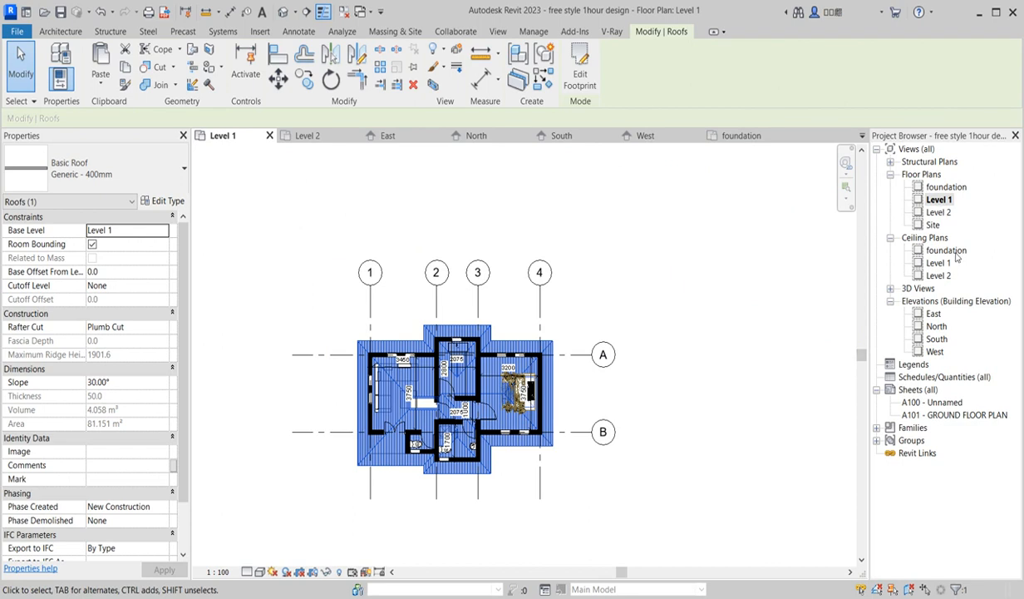
Open the South elevation and set the roof's base level to Level 2
double_click(936, 339)
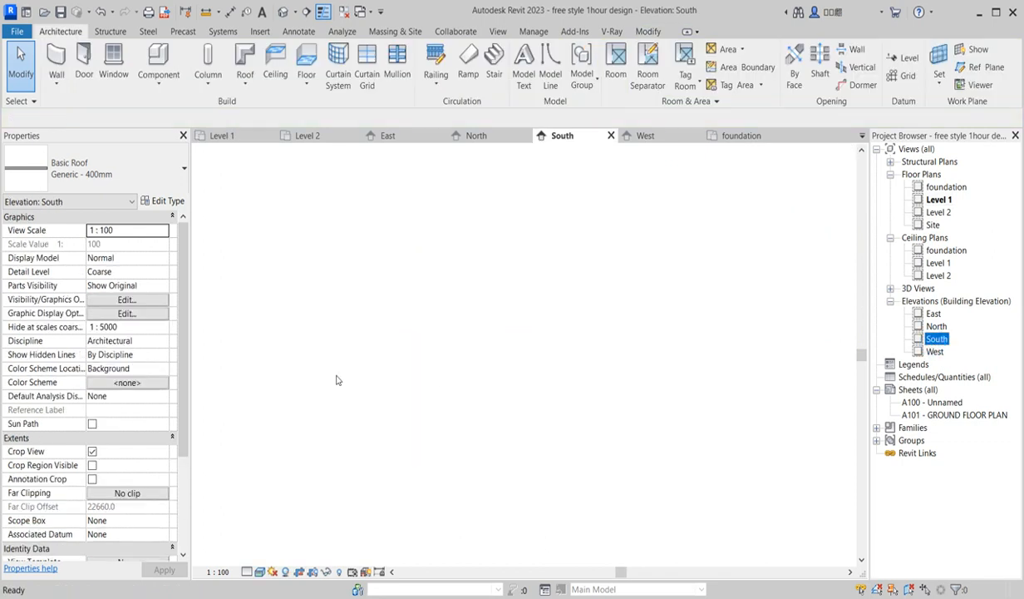
left_click(412, 456)
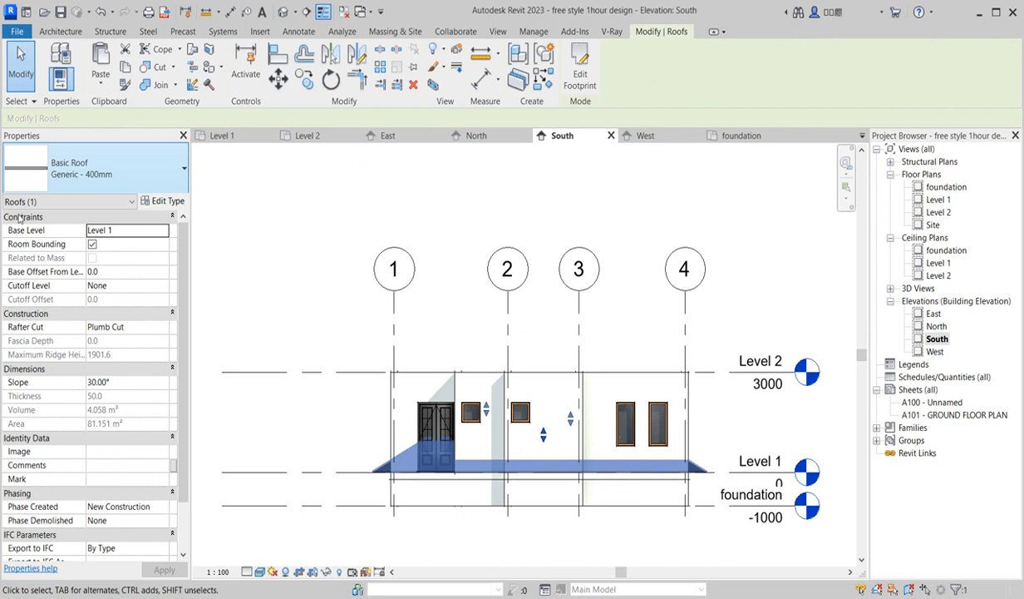
left_click(165, 231)
left_click(163, 231)
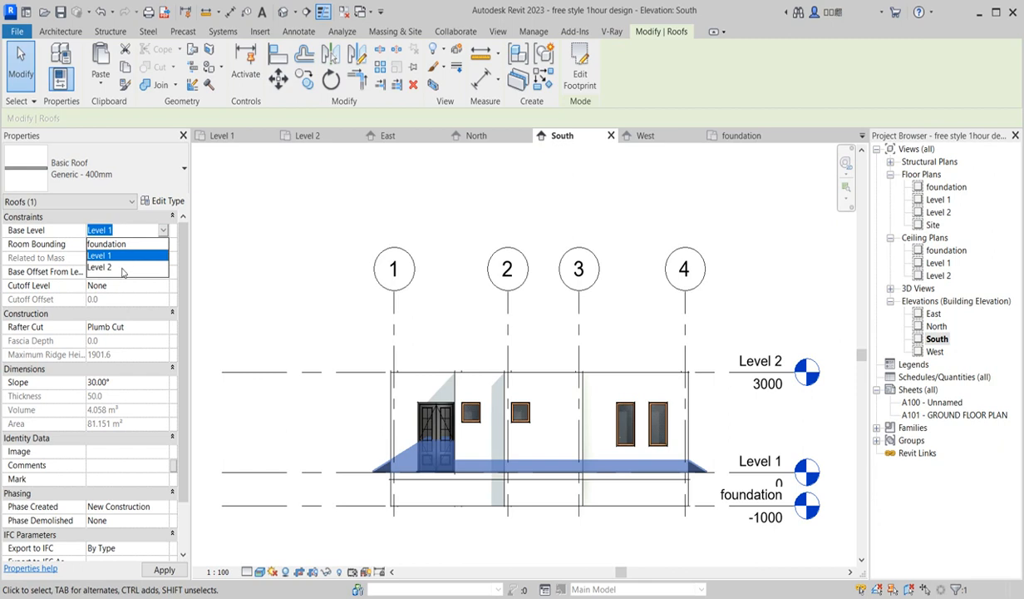
left_click(100, 267)
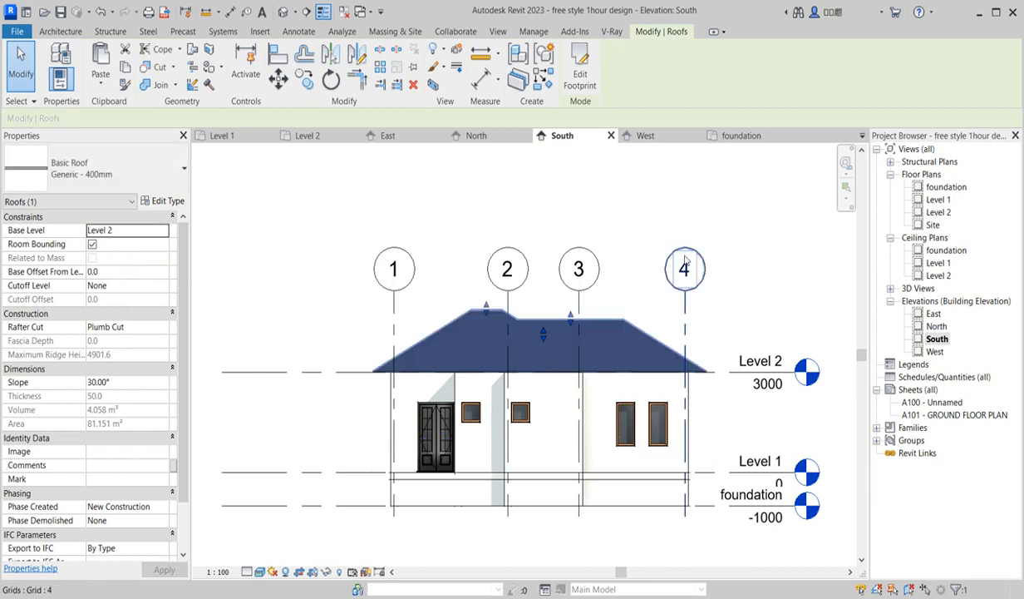
key("Escape")
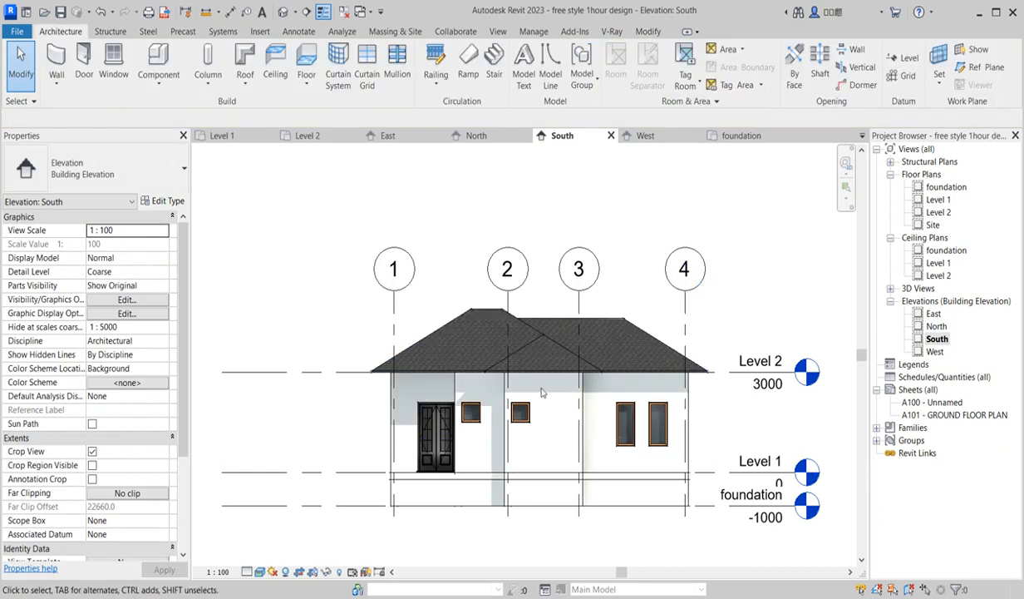
Set the roof's slope to 38°
scroll(538, 399, "up", 2)
left_click(557, 285)
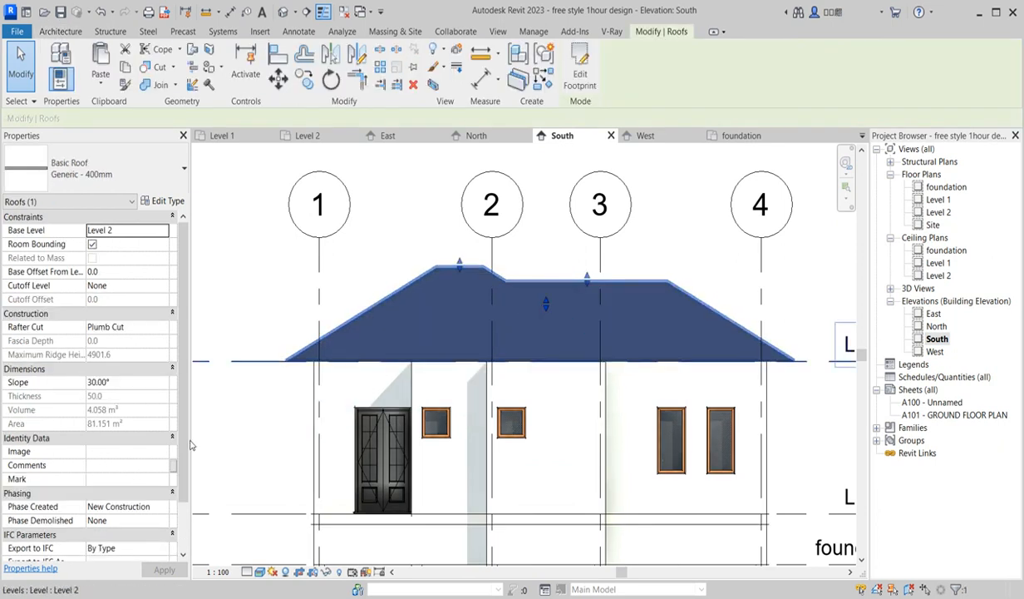
left_click(125, 383)
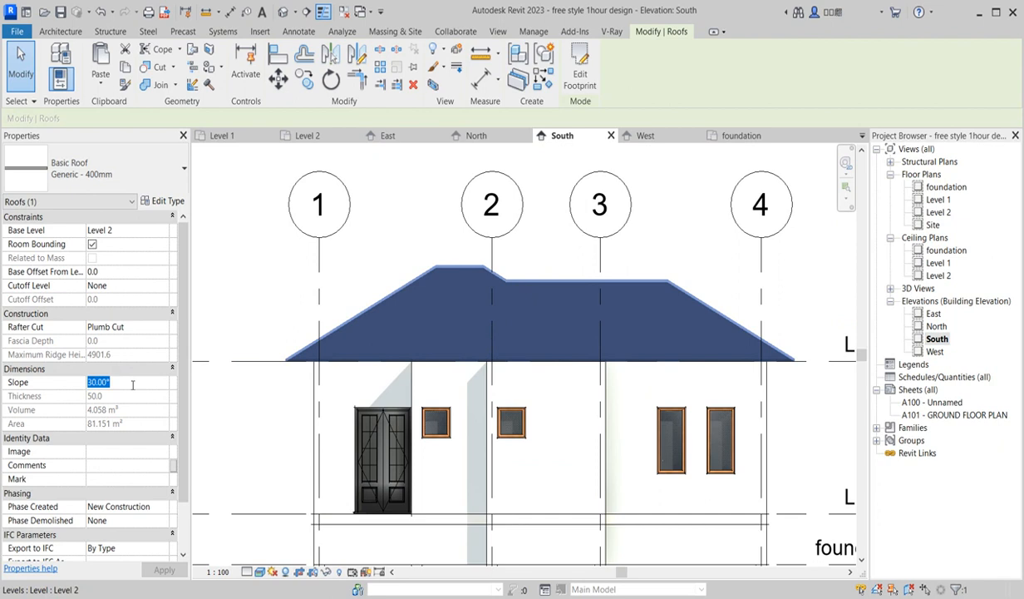
type("3")
key("Return")
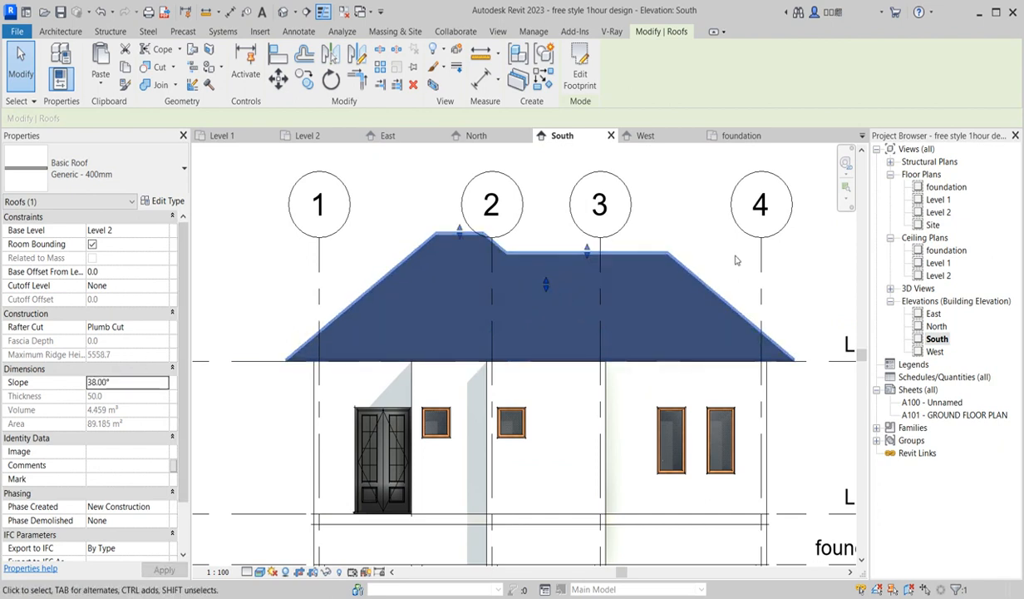
left_click(735, 260)
scroll(536, 357, "down", 2)
scroll(499, 390, "up", 1)
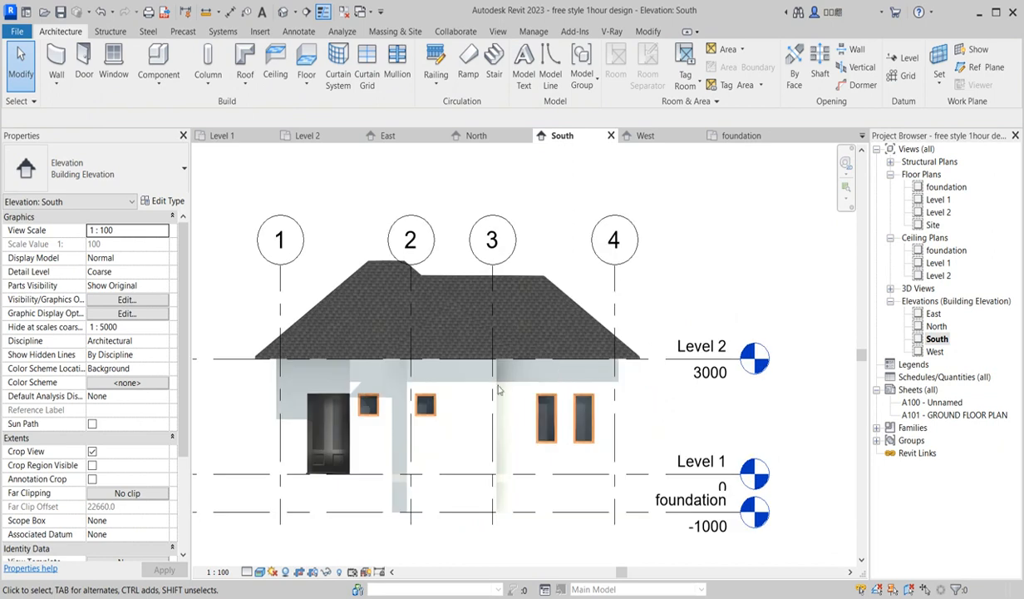
scroll(498, 390, "up", 2)
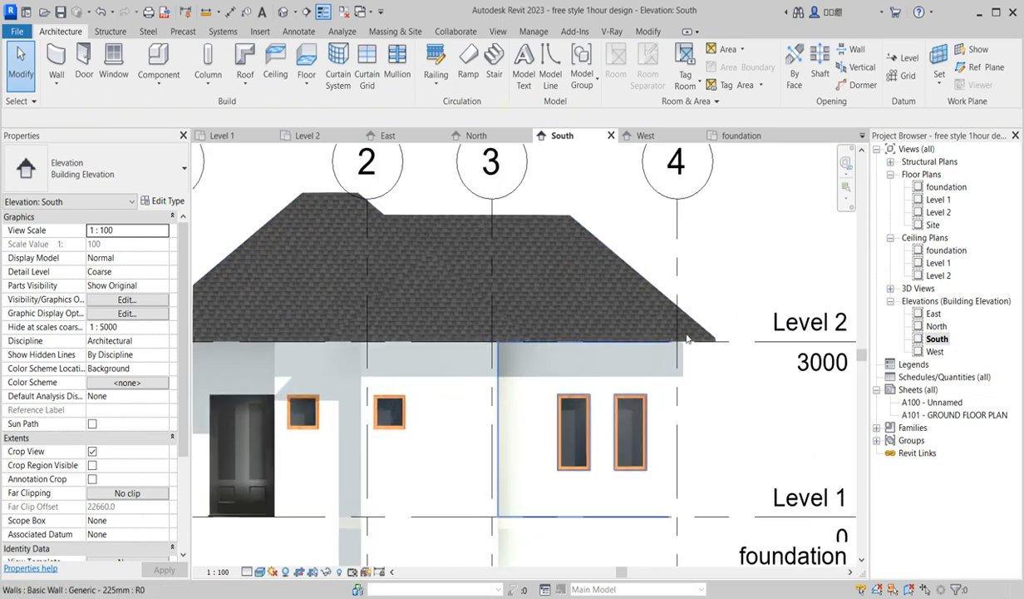
scroll(686, 338, "down", 2)
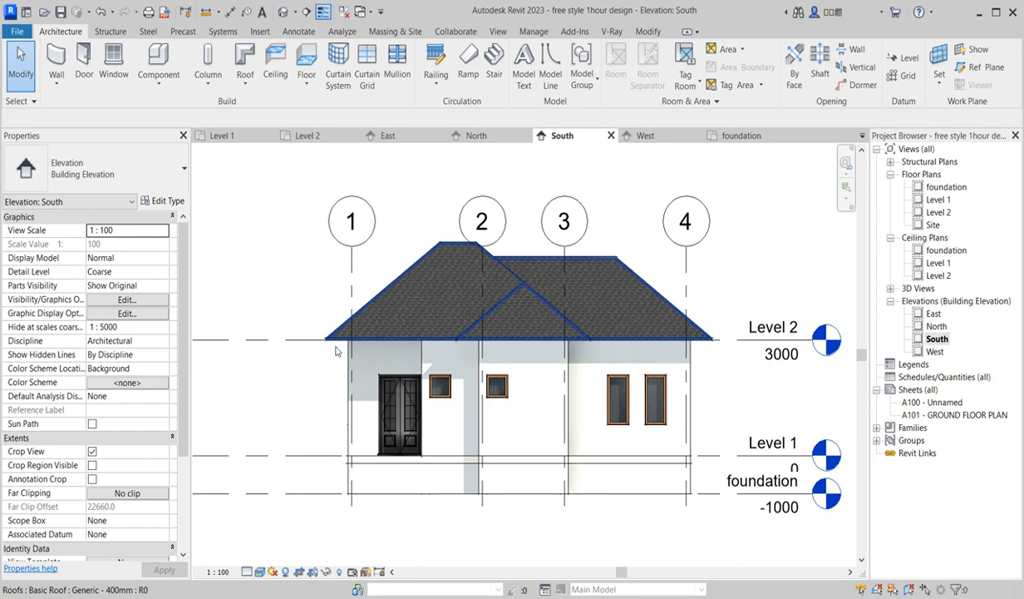
scroll(420, 366, "up", 2)
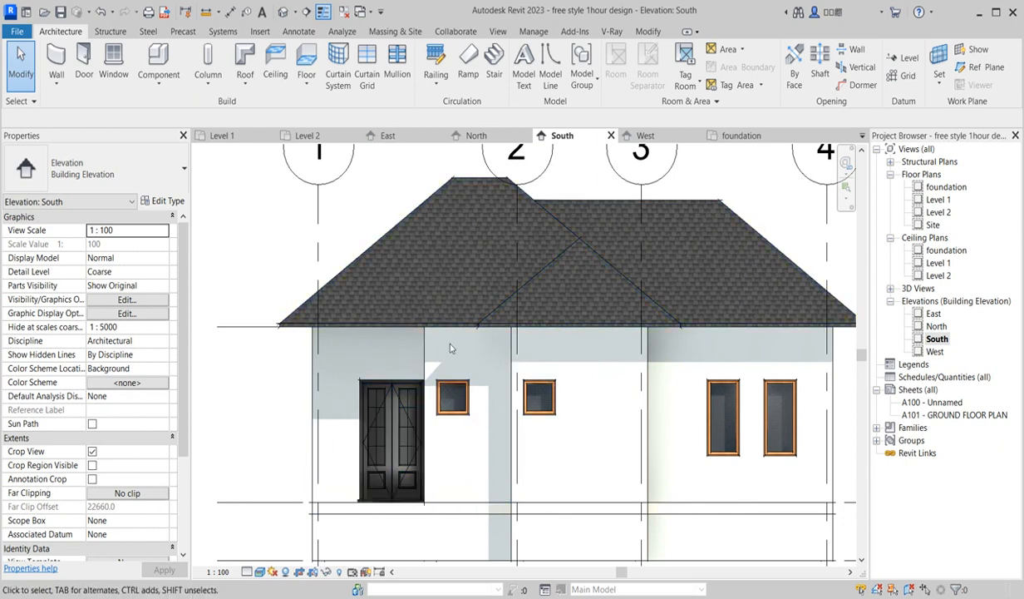
On the Level 1 plan, draw a 200 mm long Generic - 225mm wall stub at the entrance porch's outer corner
double_click(936, 200)
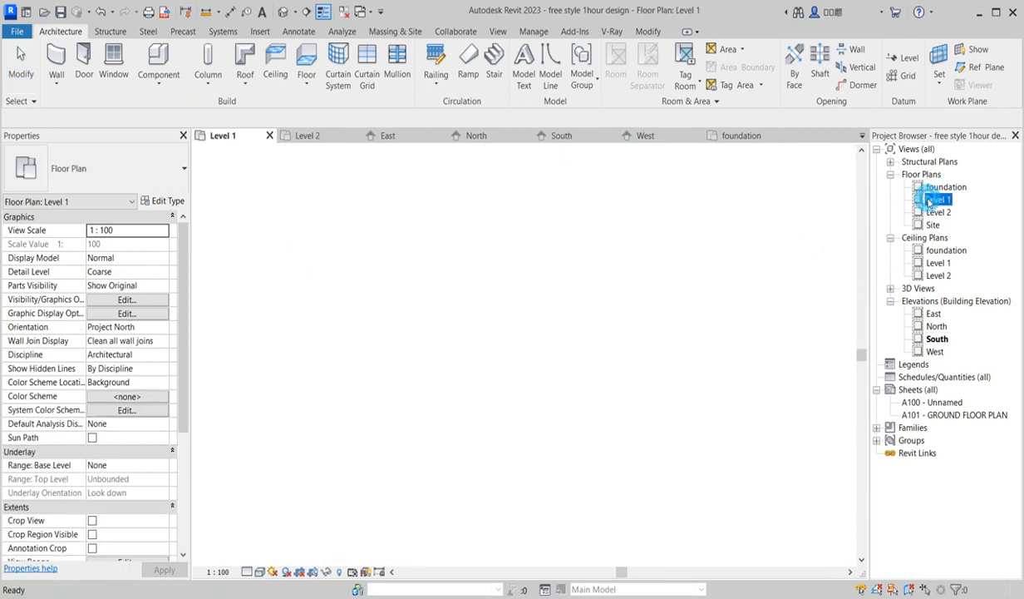
scroll(389, 401, "up", 5)
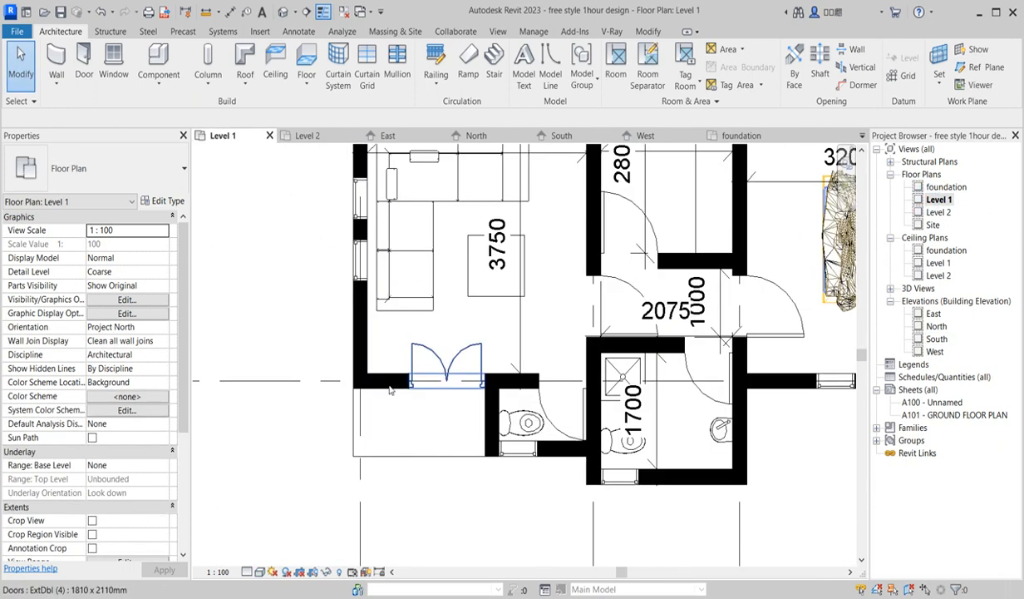
left_click(393, 373)
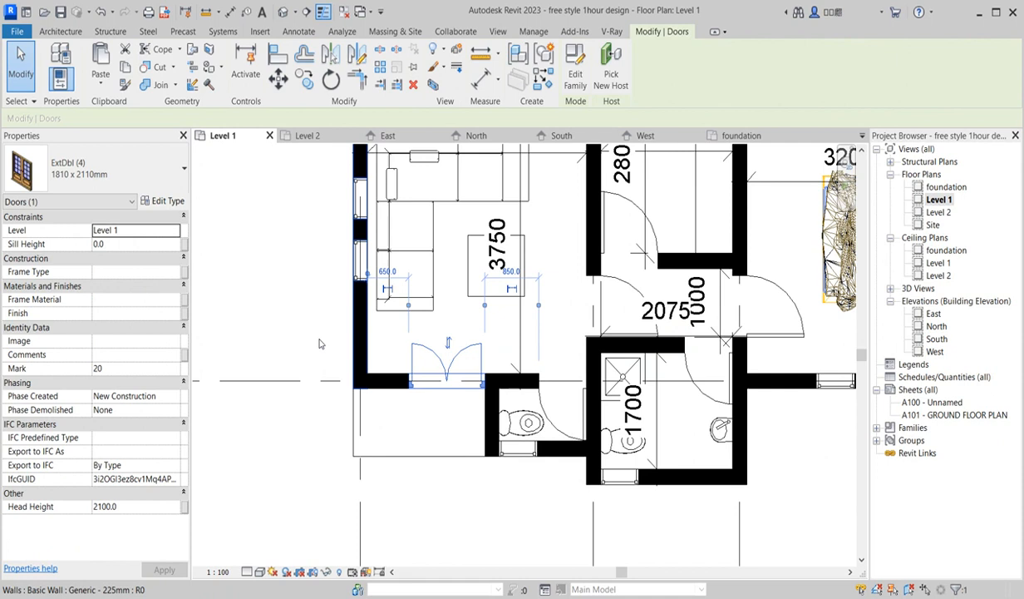
left_click(313, 335)
left_click(362, 336)
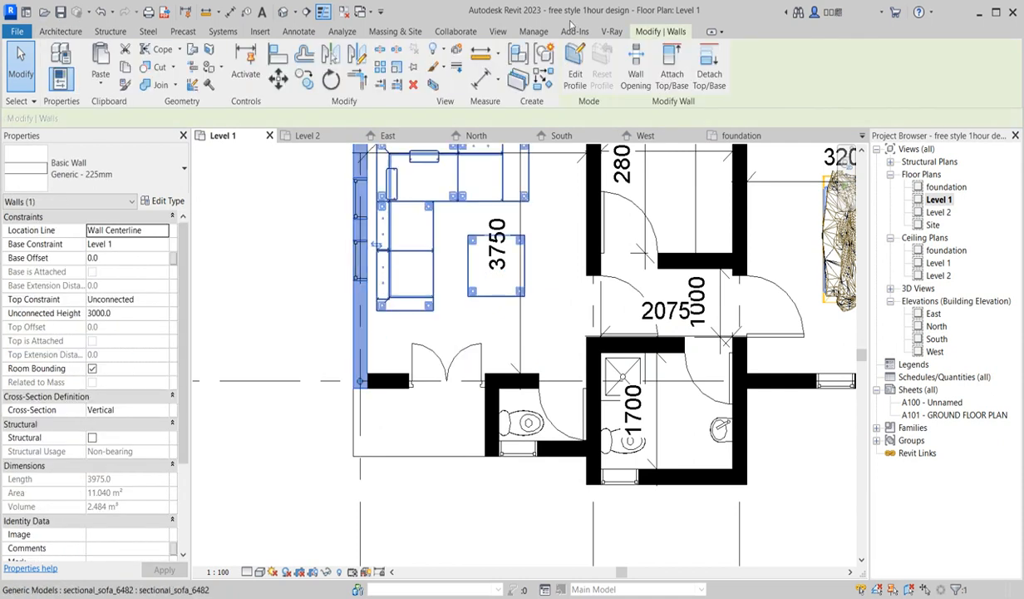
left_click(549, 76)
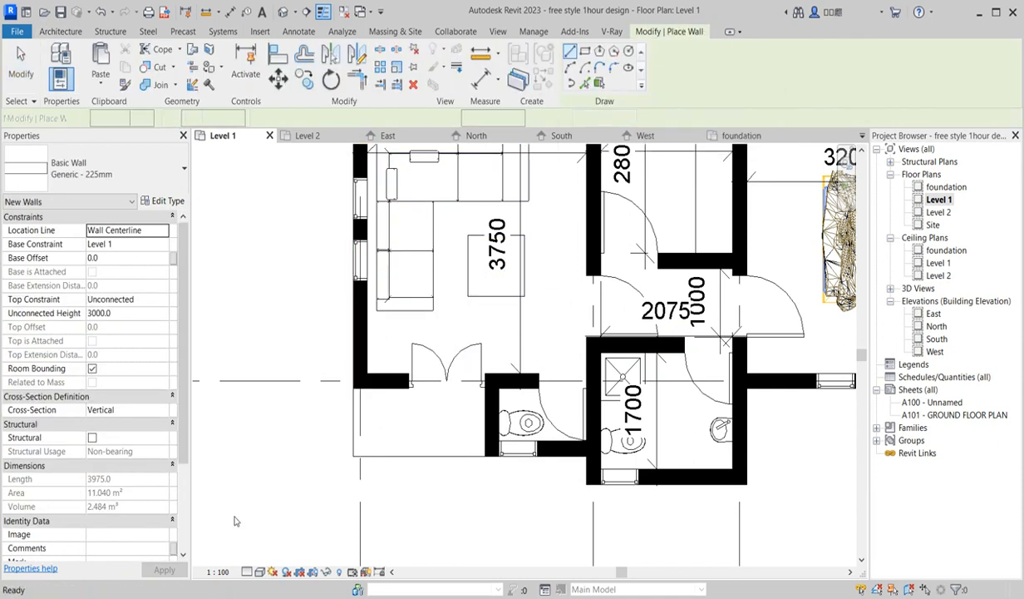
scroll(352, 451, "up", 3)
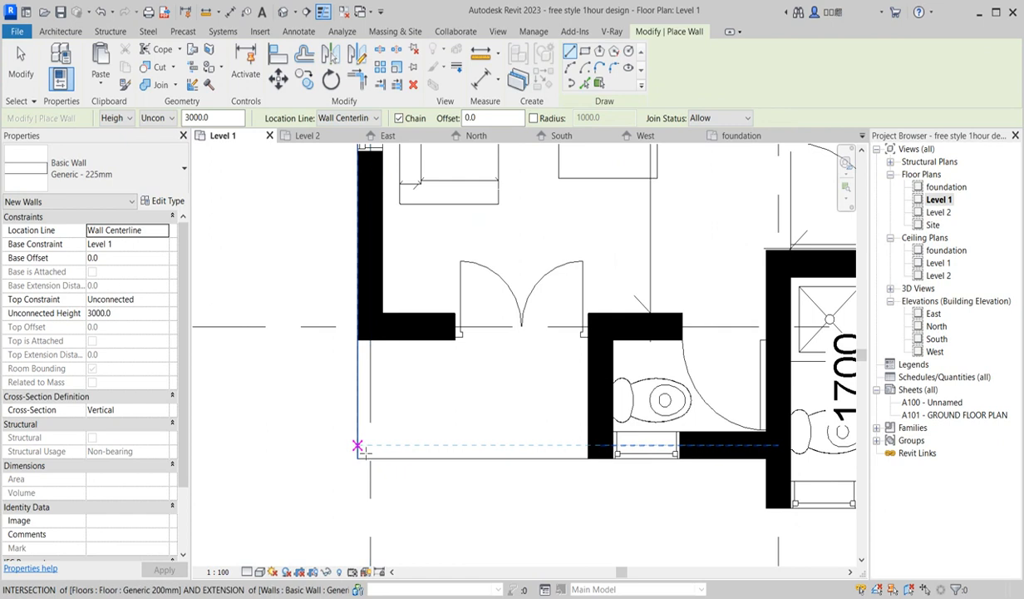
left_click(357, 445)
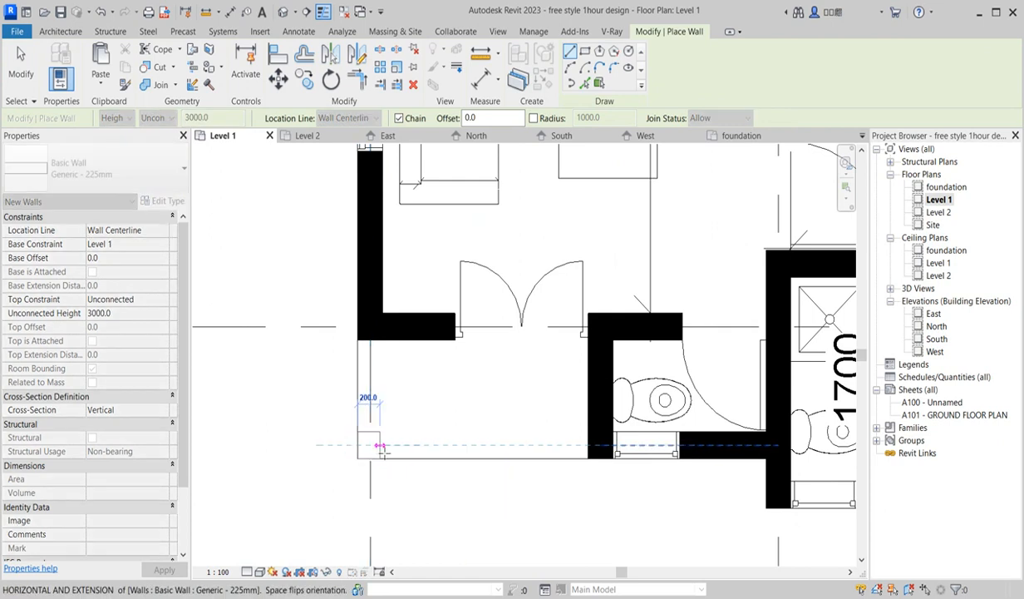
right_click(456, 412)
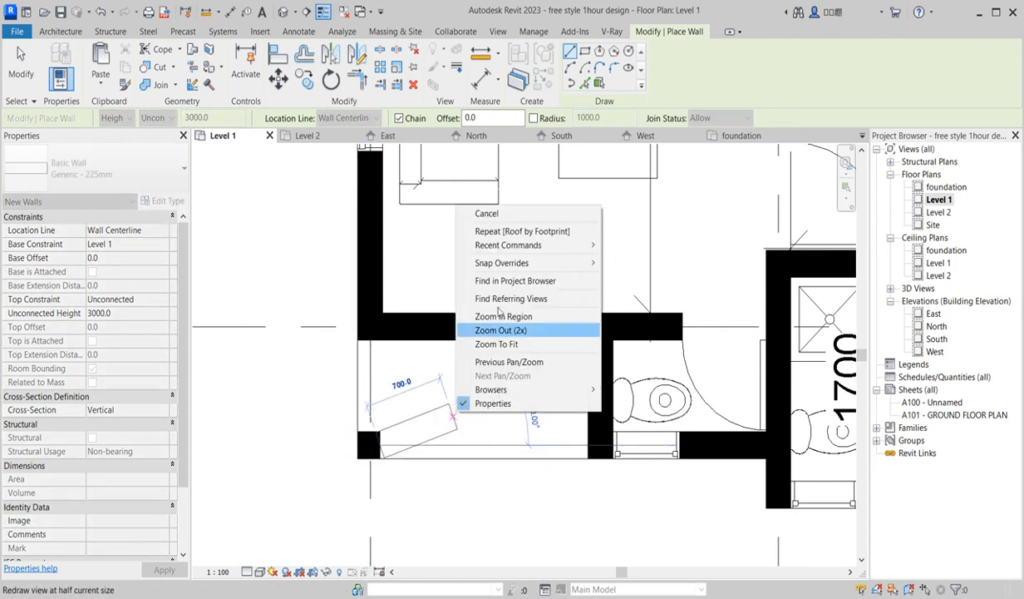
left_click(487, 214)
Draw a separate 400 mm long Generic - 225mm wall segment along grid 1 on the porch's open side
scroll(400, 405, "up", 3)
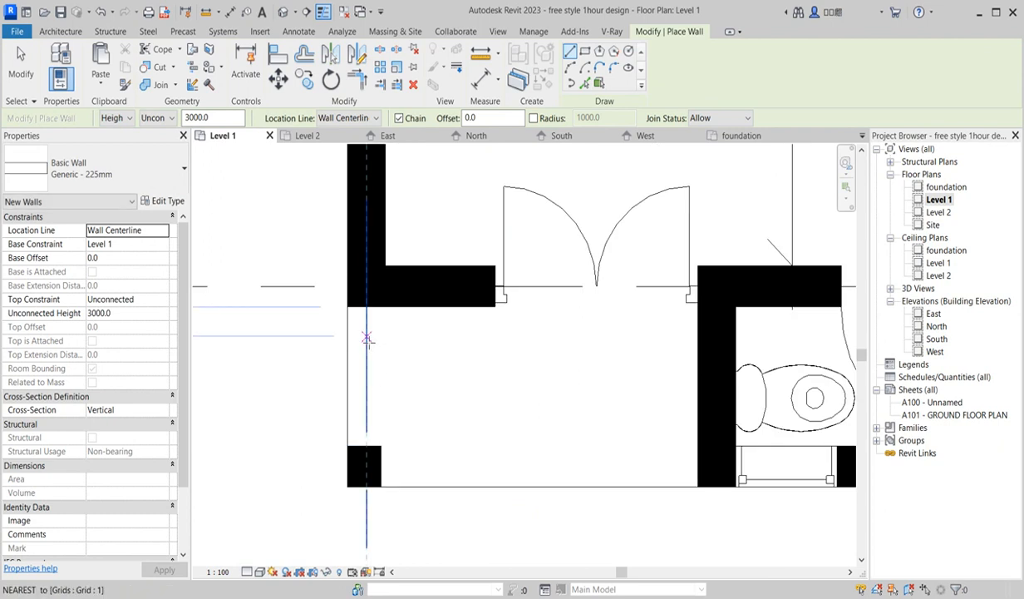
left_click(351, 334)
left_click(363, 410)
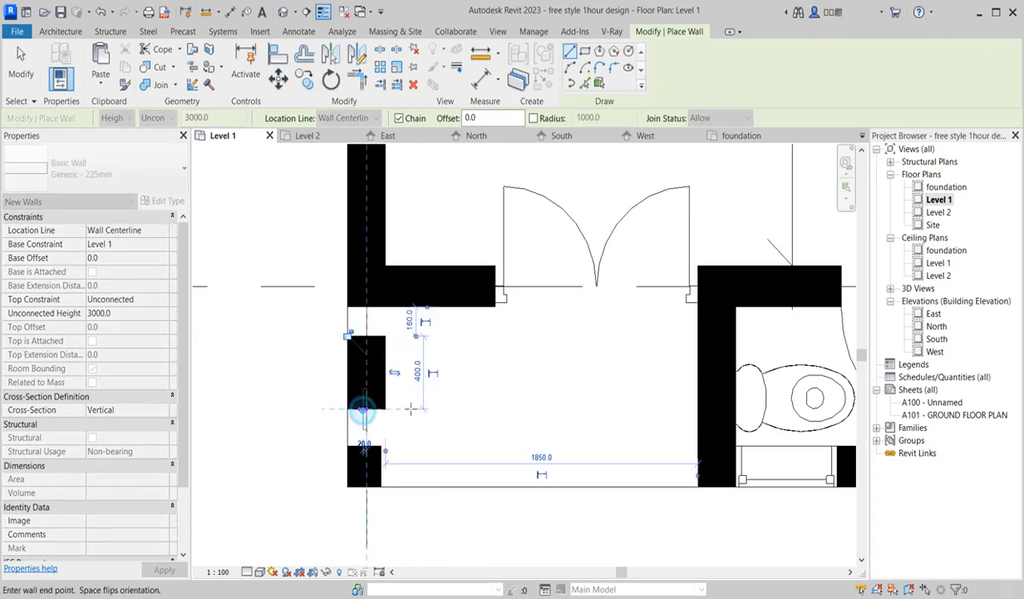
right_click(437, 452)
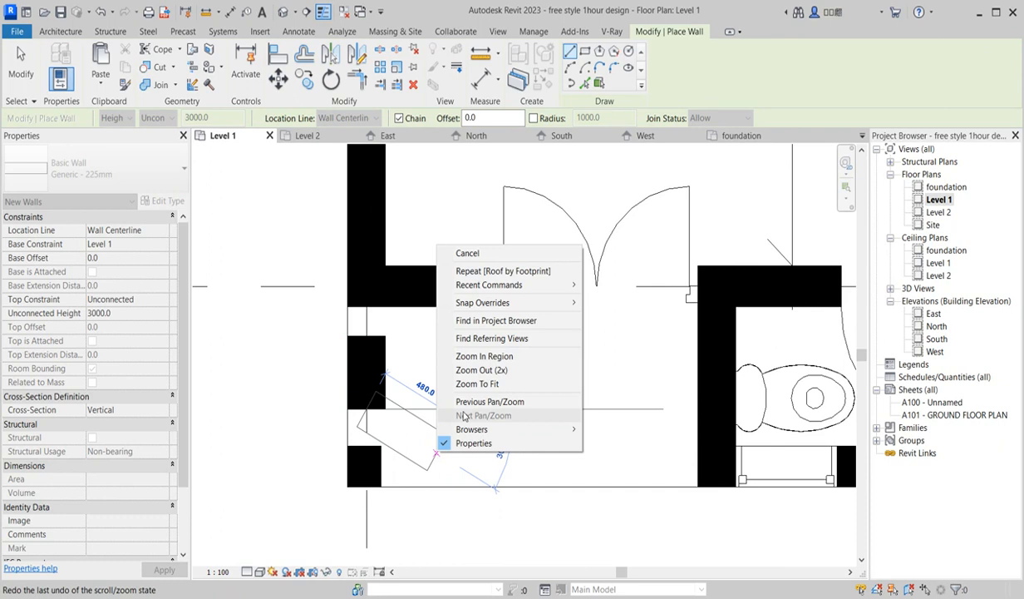
left_click(464, 253)
Draw a separate 980 mm long Generic - 225mm wall segment along the porch's front edge
left_click(426, 468)
left_click(591, 462)
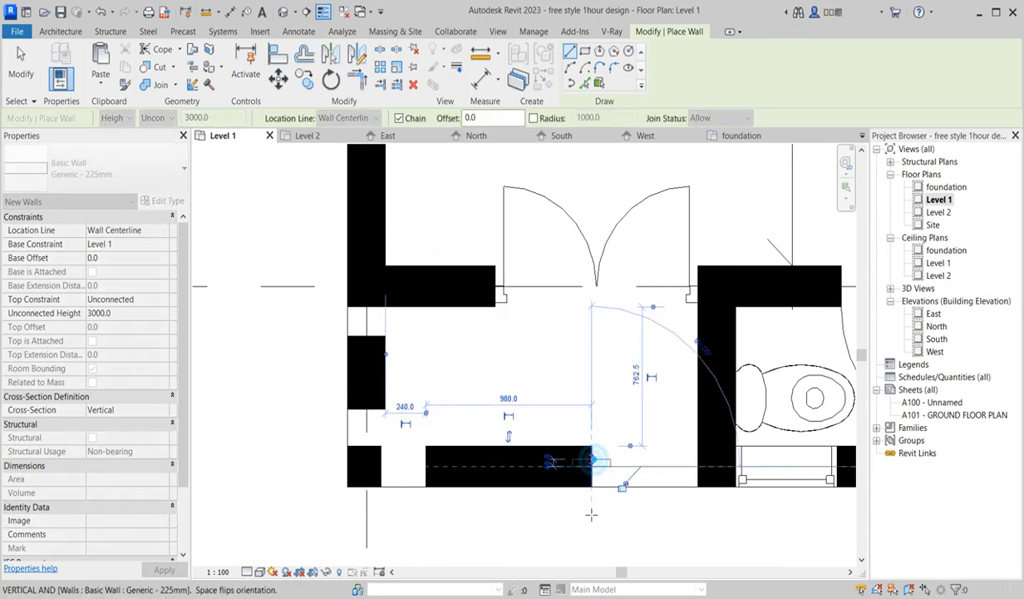
key("Escape")
key("Escape")
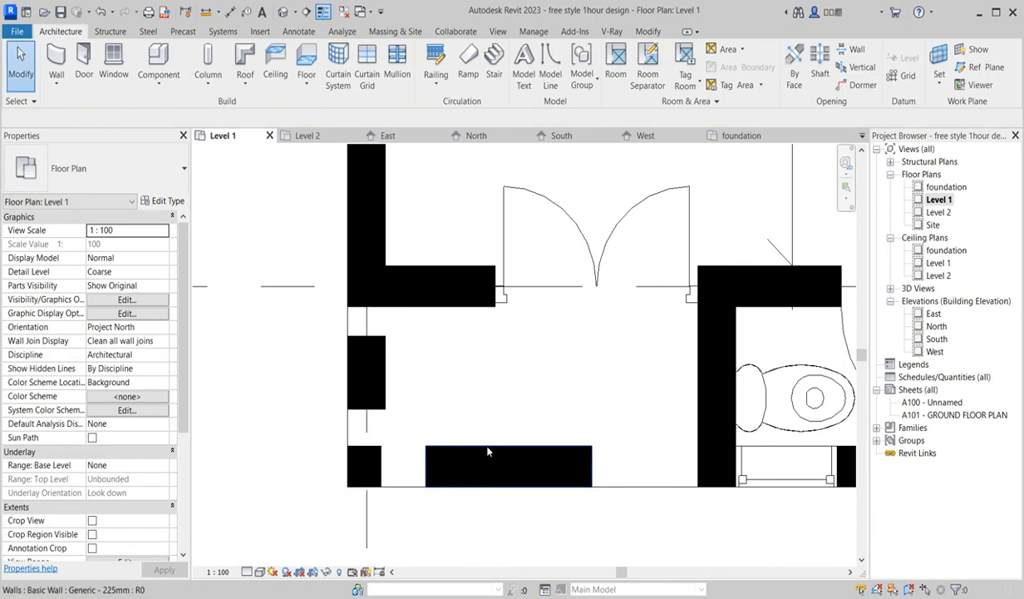
In the South elevation, raise the front porch wall's base to about 2210 mm and stretch the wall to about 1990 mm long as a beam
double_click(937, 339)
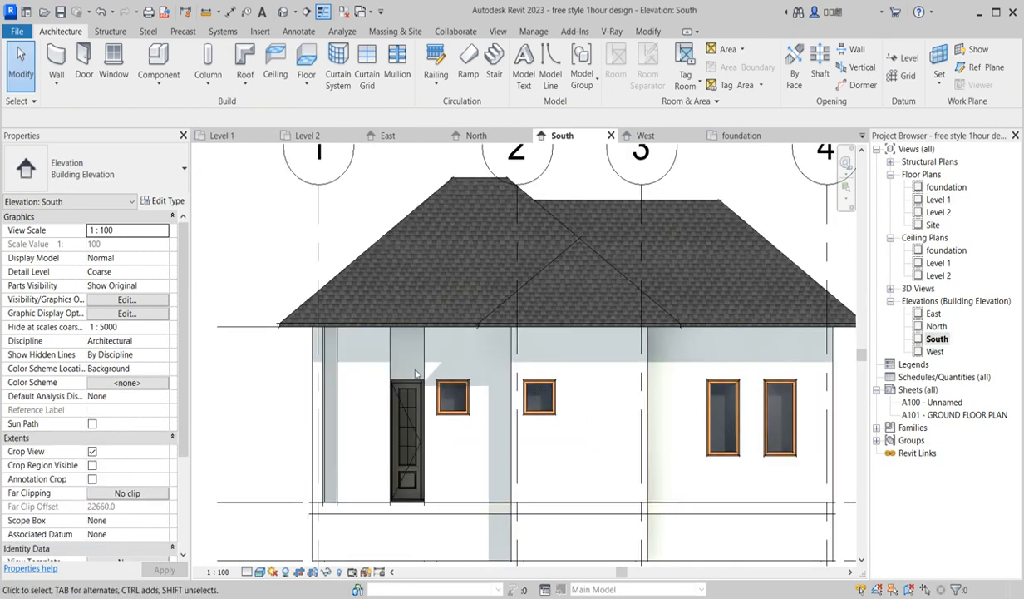
left_click(378, 356)
left_click_drag(366, 516, 388, 376)
left_click_drag(329, 356, 318, 357)
scroll(330, 370, "up", 3)
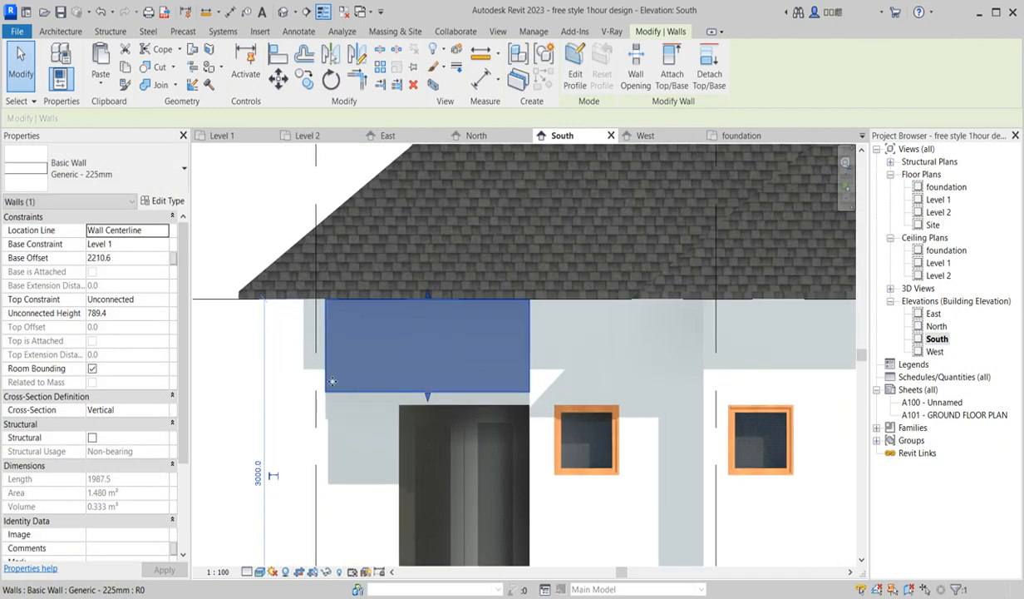
key("Escape")
scroll(393, 414, "down", 5)
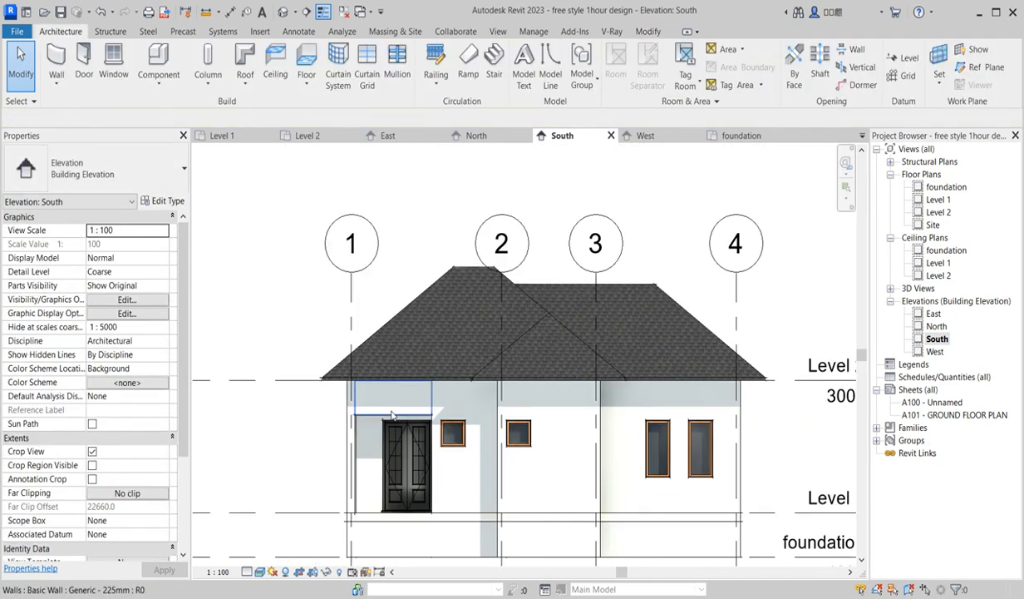
Set the front porch beam wall's base offset to 2300 and its unconnected height to 700
left_click(390, 413)
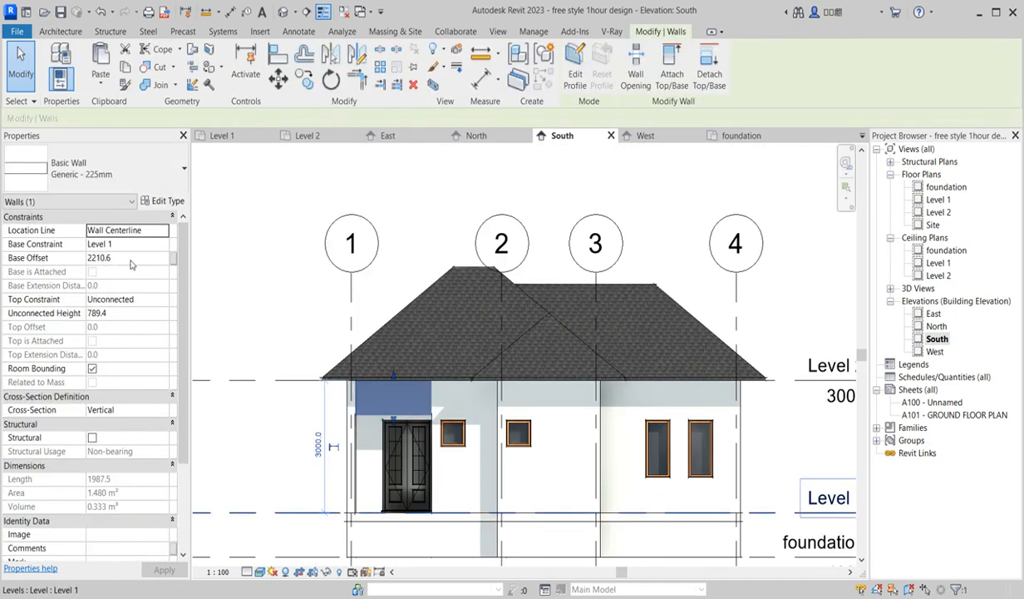
left_click(131, 261)
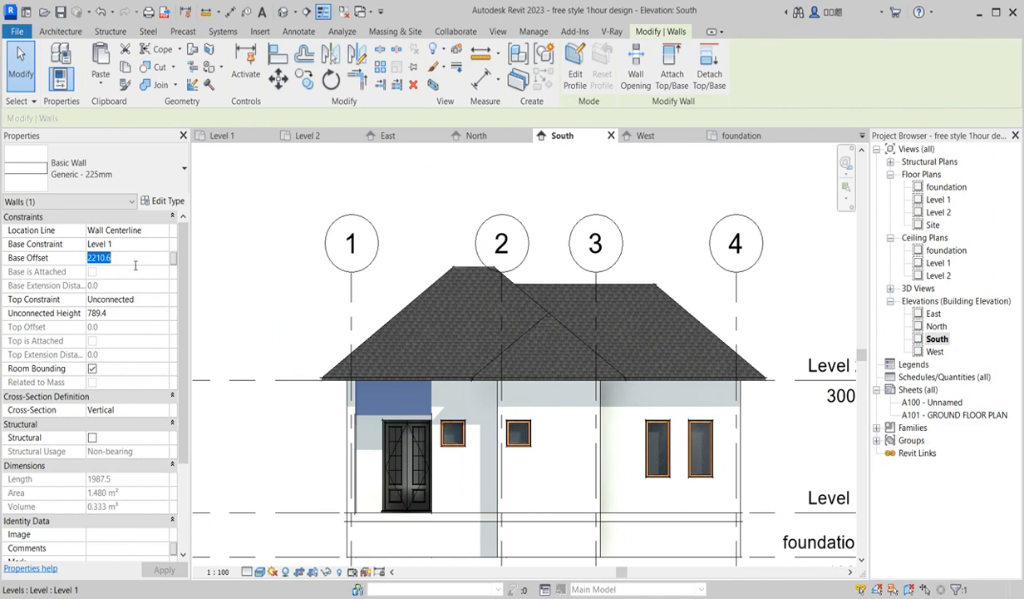
type("2")
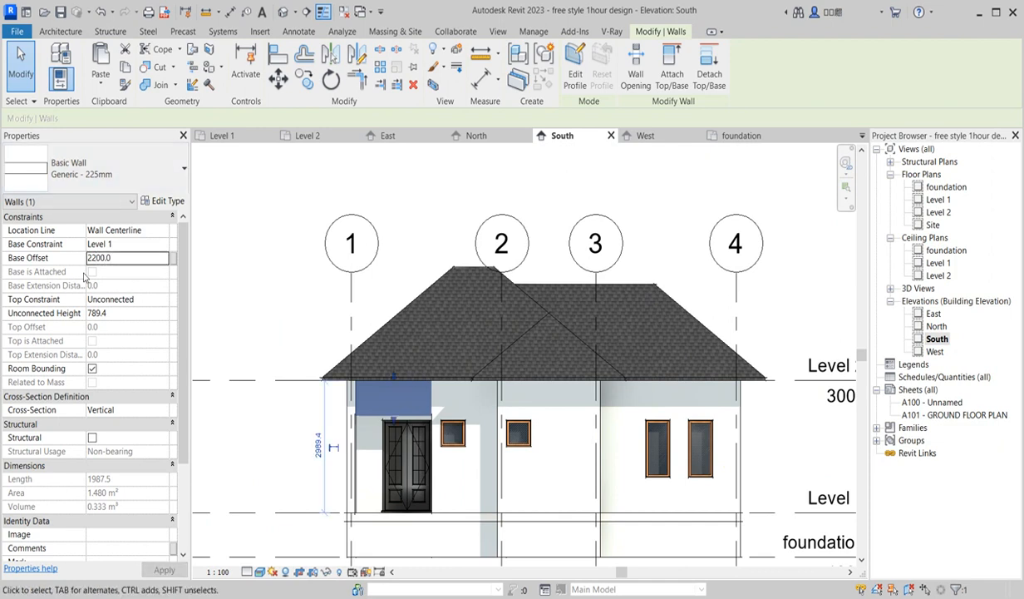
left_click(114, 259)
key("BackSpace")
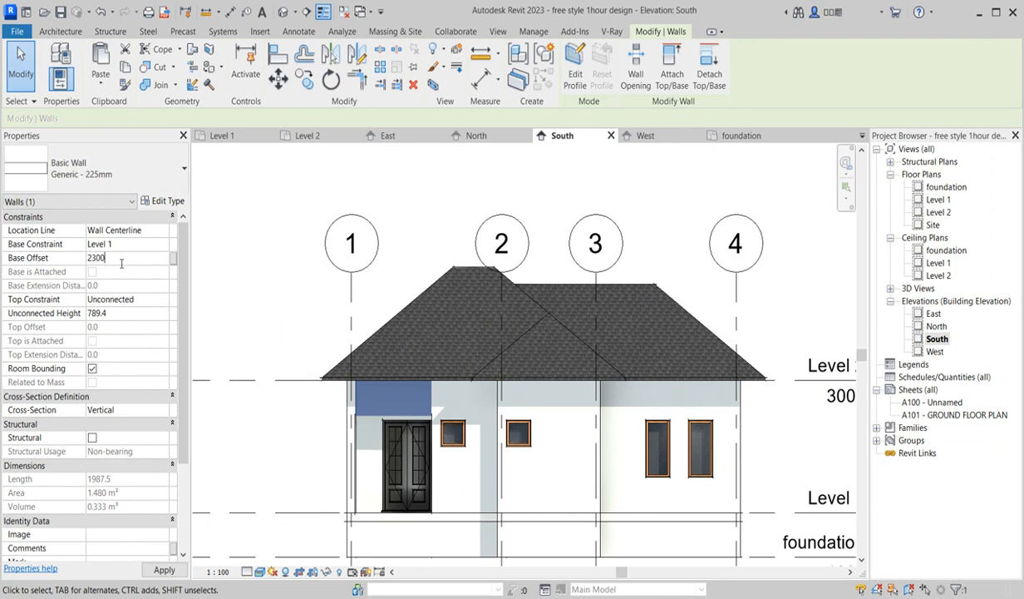
left_click(128, 313)
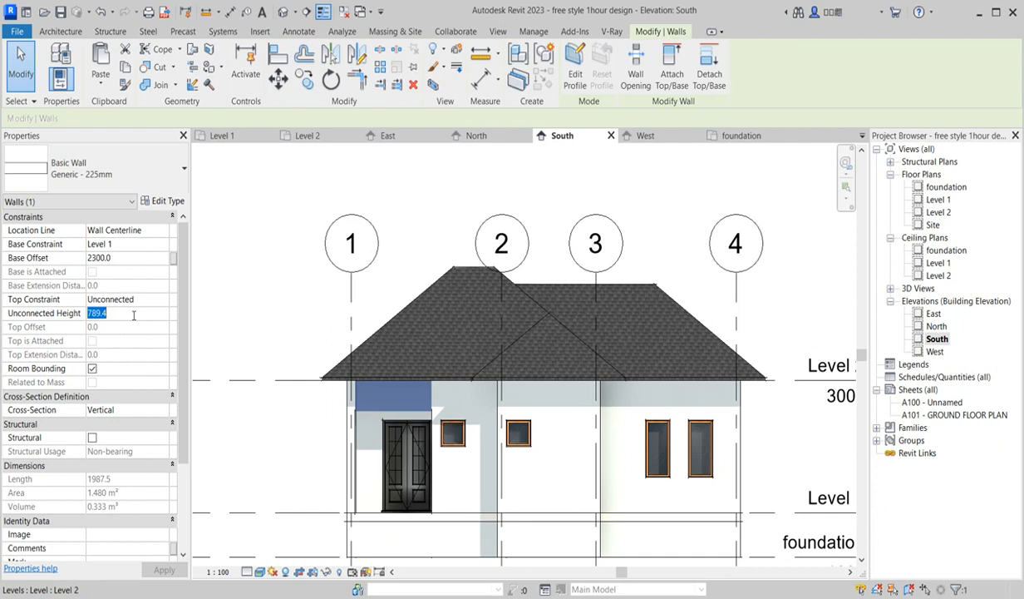
type("700.0")
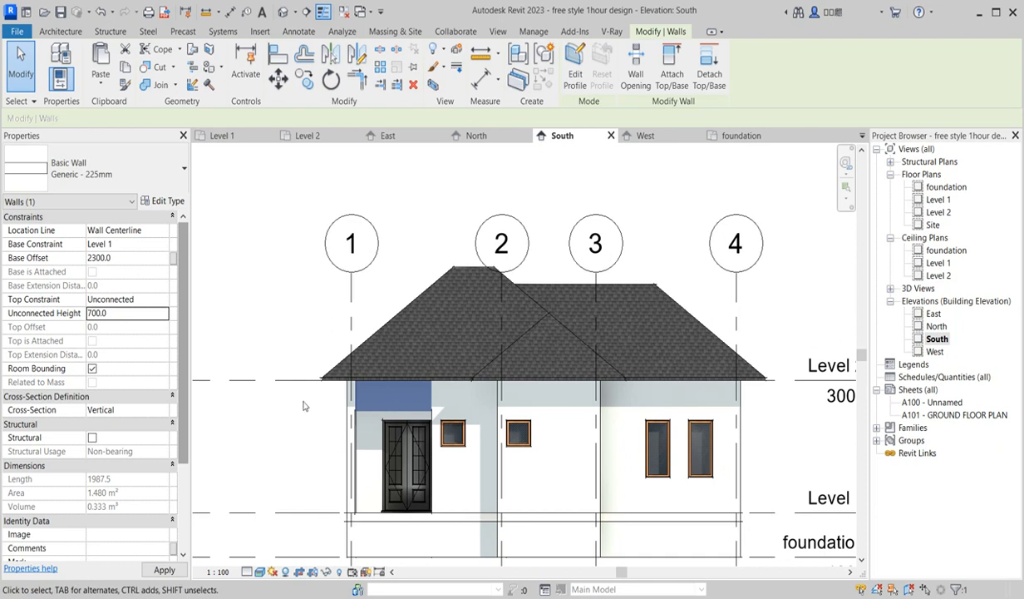
In the West elevation, set the narrow porch wall beside grid B to an unconnected height of 700 and a base offset of 2300
left_click(284, 318)
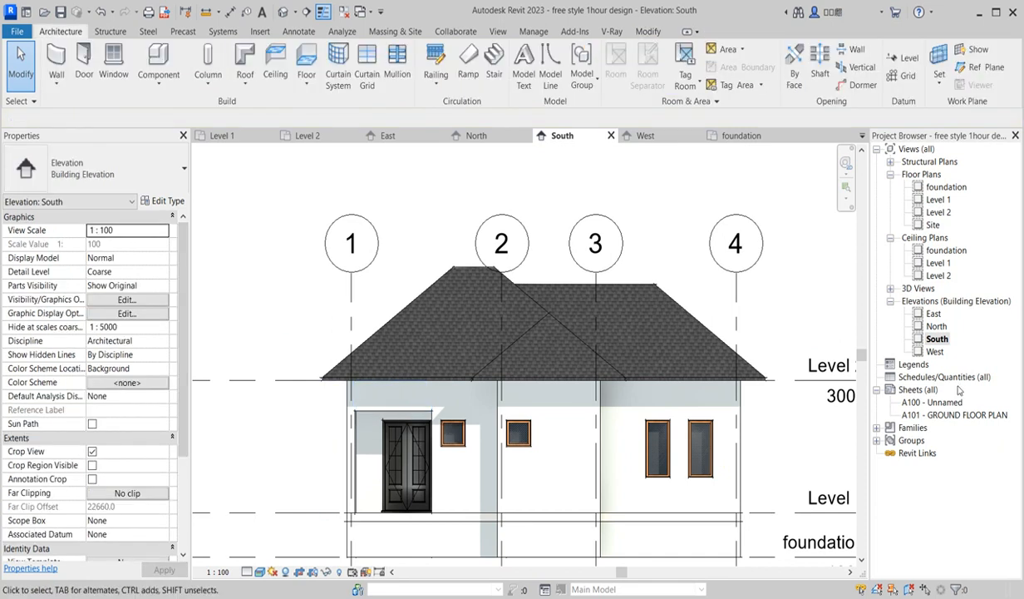
double_click(934, 314)
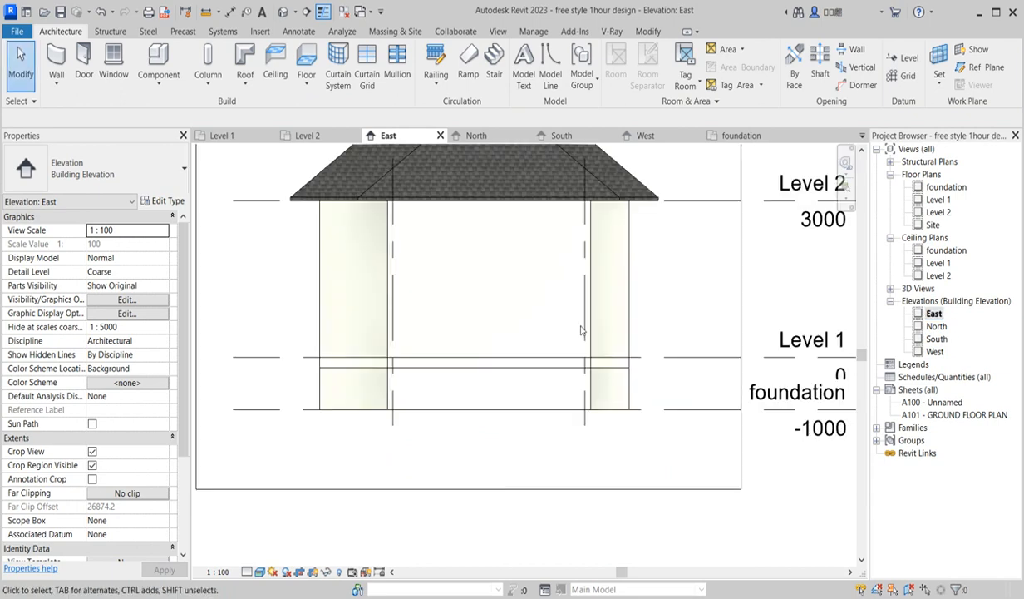
scroll(506, 443, "down", 5)
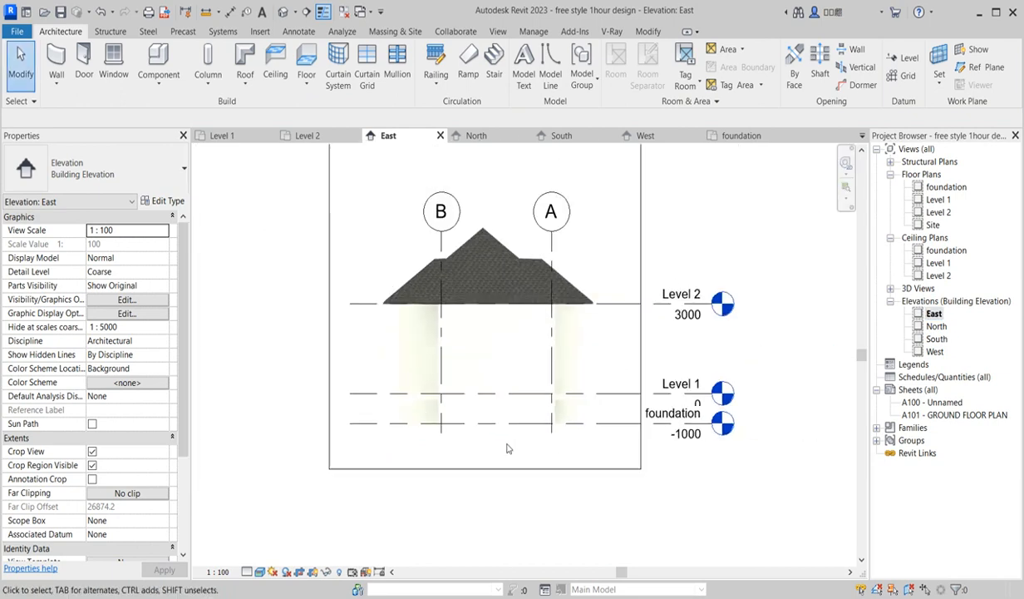
double_click(934, 351)
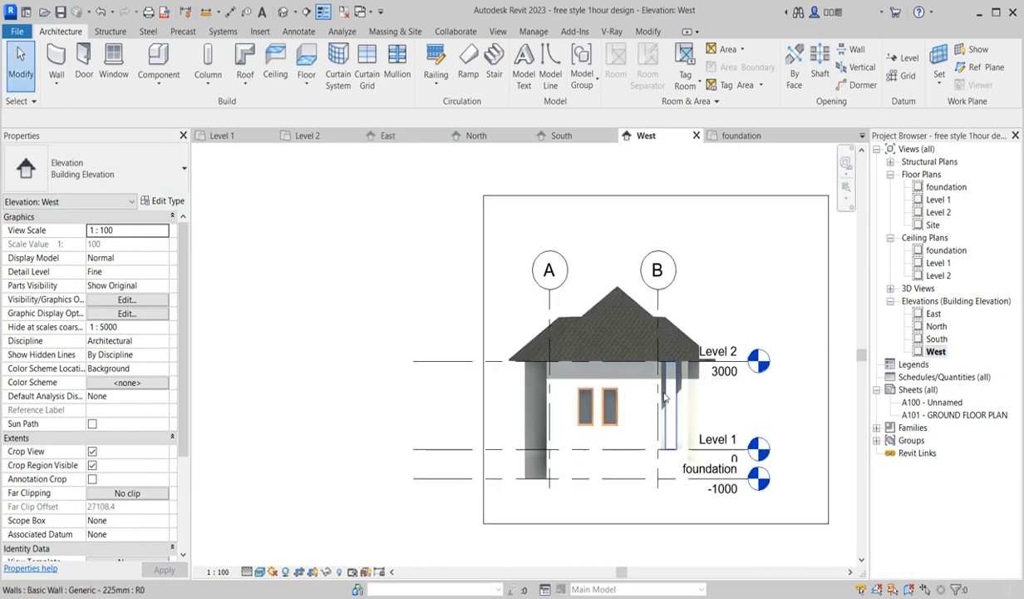
scroll(665, 399, "up", 3)
left_click(672, 399)
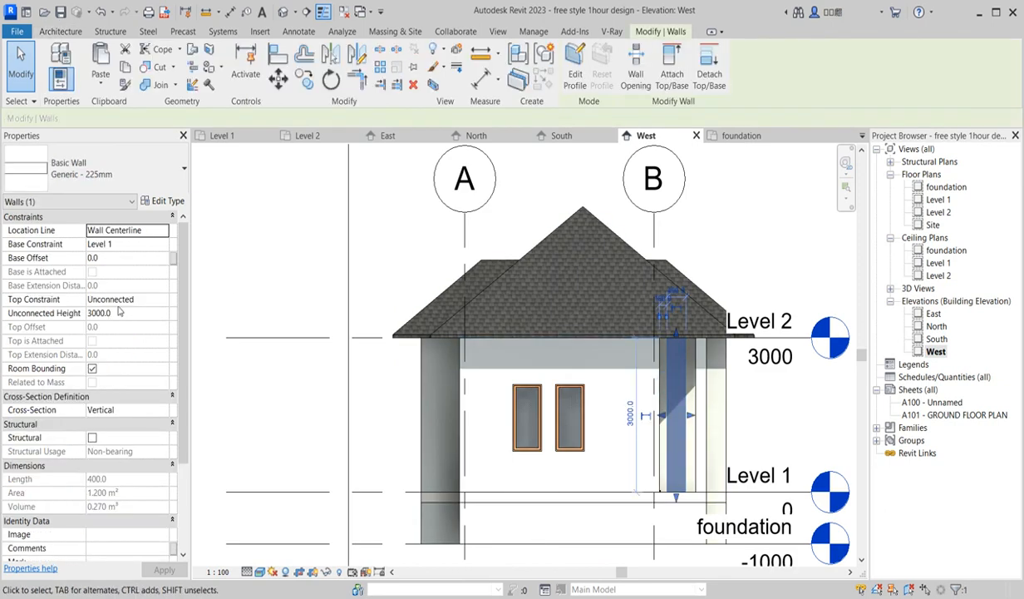
left_click(128, 314)
type("700")
left_click(119, 258)
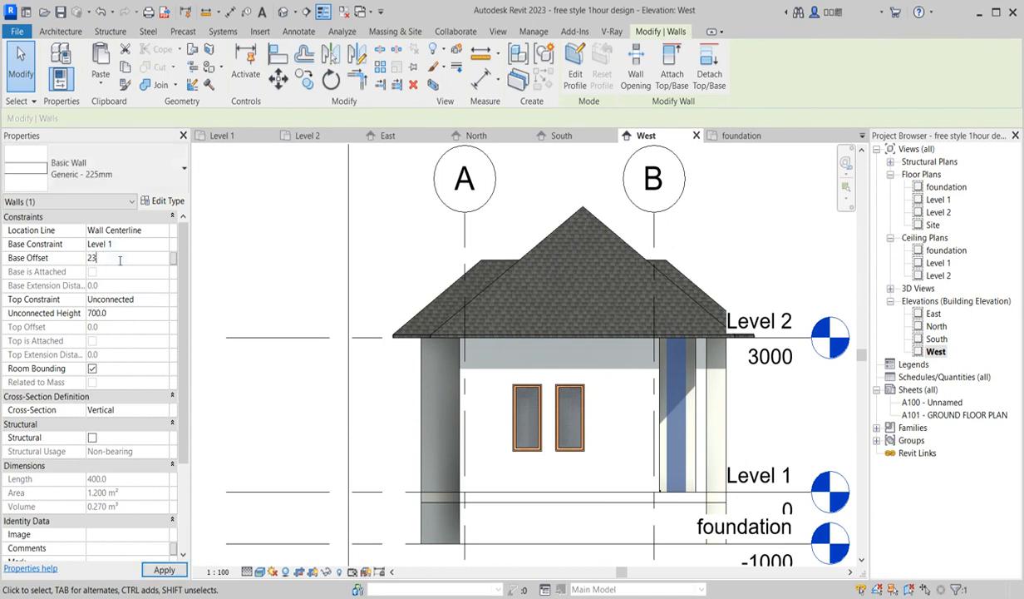
key("Return")
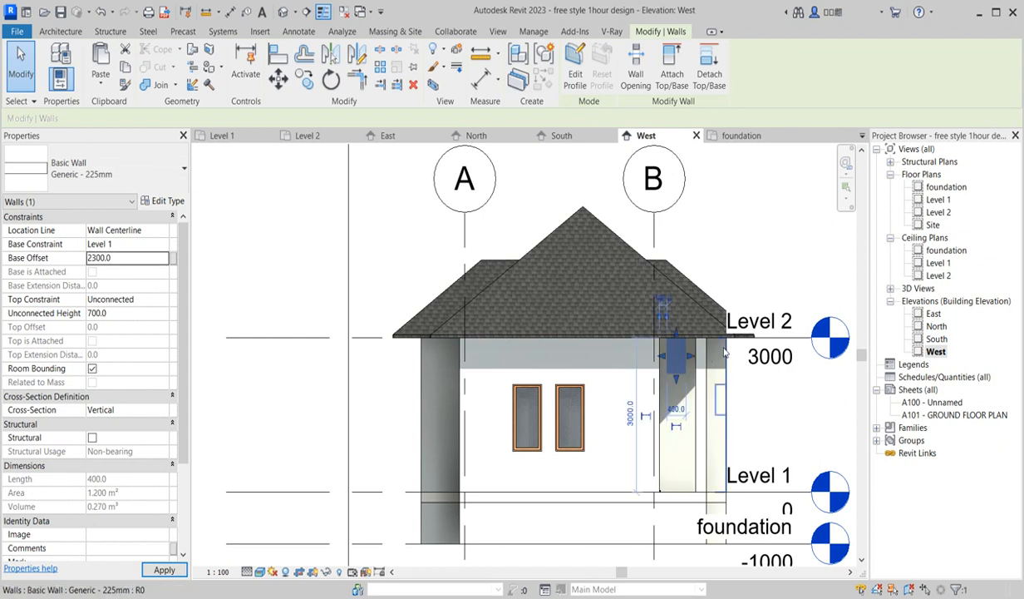
Stretch both ends of the raised porch wall segment to meet the adjoining walls under the roof
scroll(702, 357, "up", 5)
left_click_drag(685, 364, 715, 364)
left_click_drag(602, 367, 590, 380)
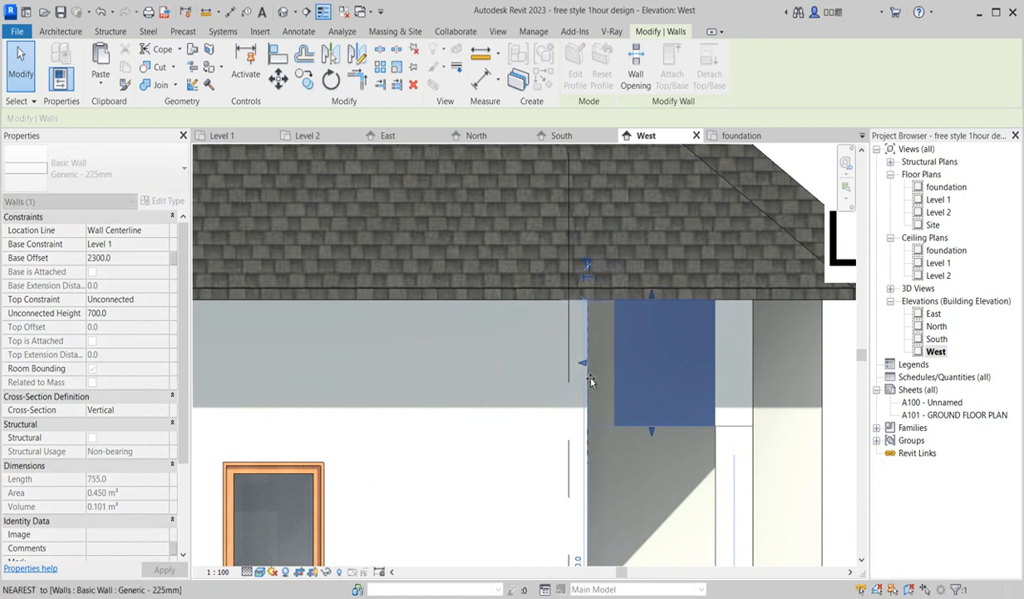
key("Escape")
scroll(594, 465, "down", 5)
scroll(621, 480, "down", 3)
scroll(646, 534, "up", 3)
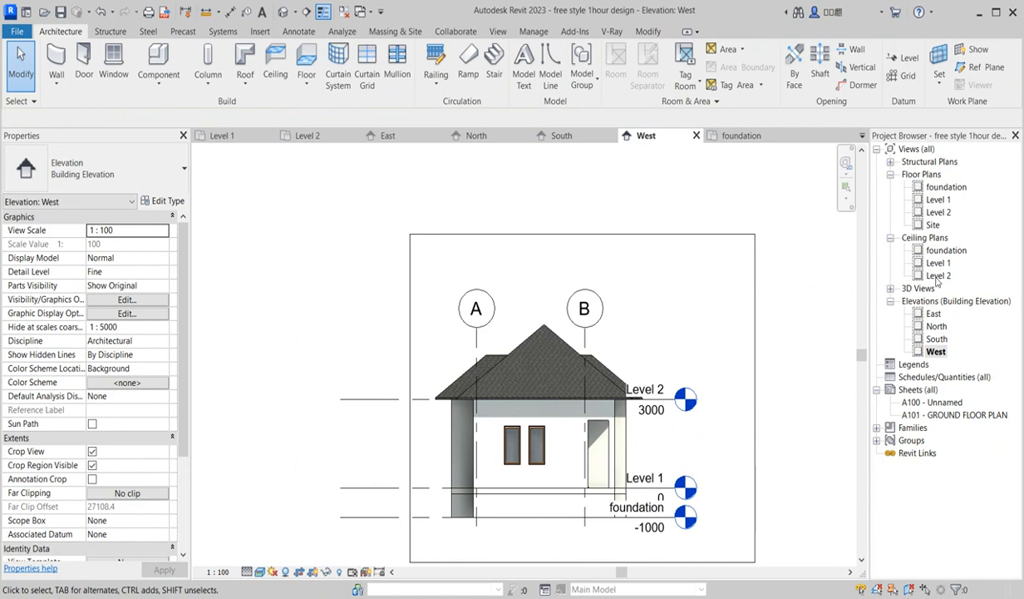
Open the {3D} view and examine the house's porch, roof and front walls from several angles
left_click(891, 289)
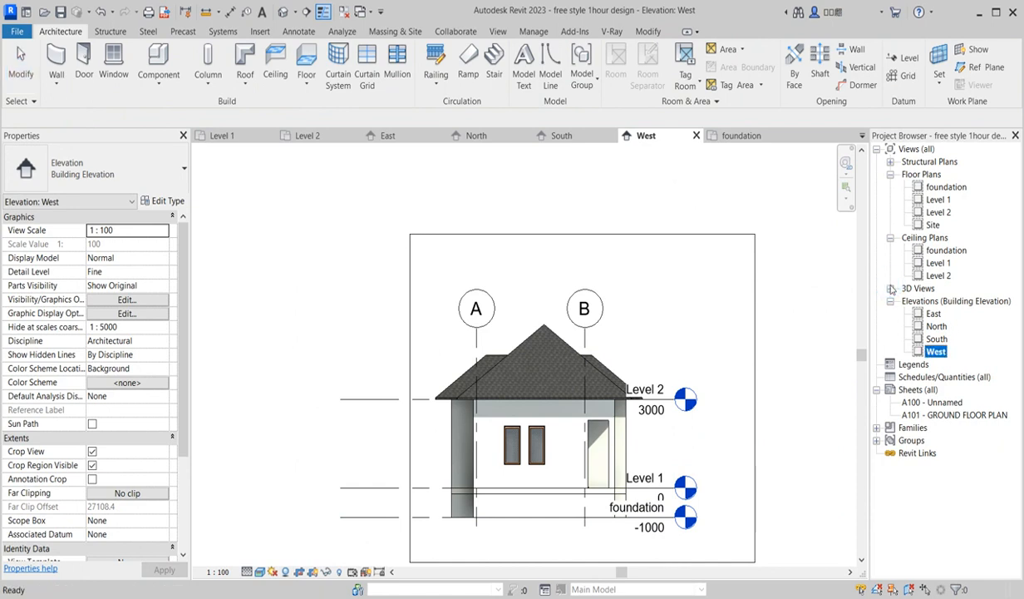
left_click(891, 289)
double_click(933, 301)
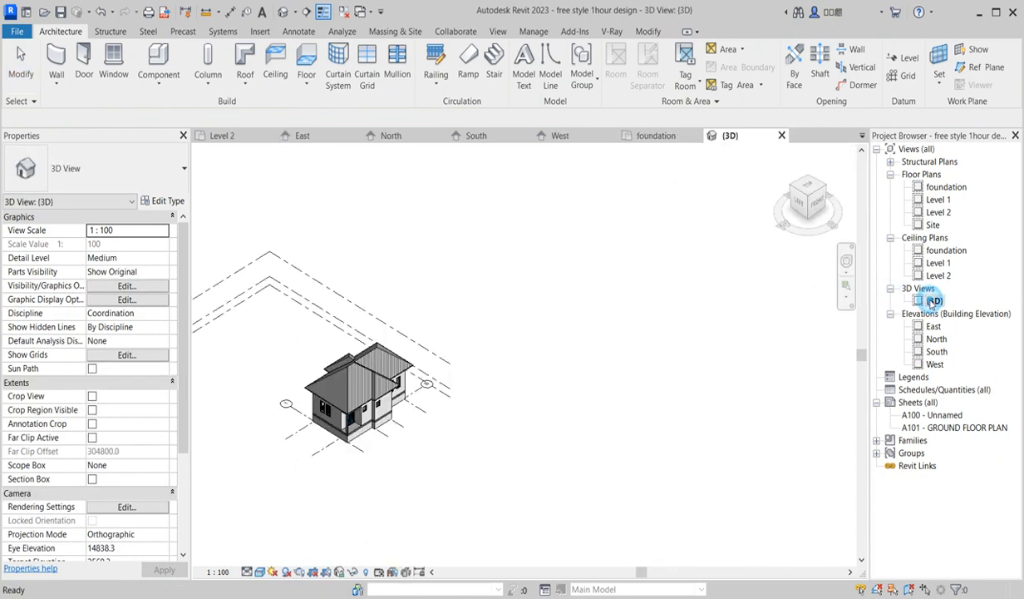
scroll(355, 381, "up", 5)
scroll(355, 381, "up", 3)
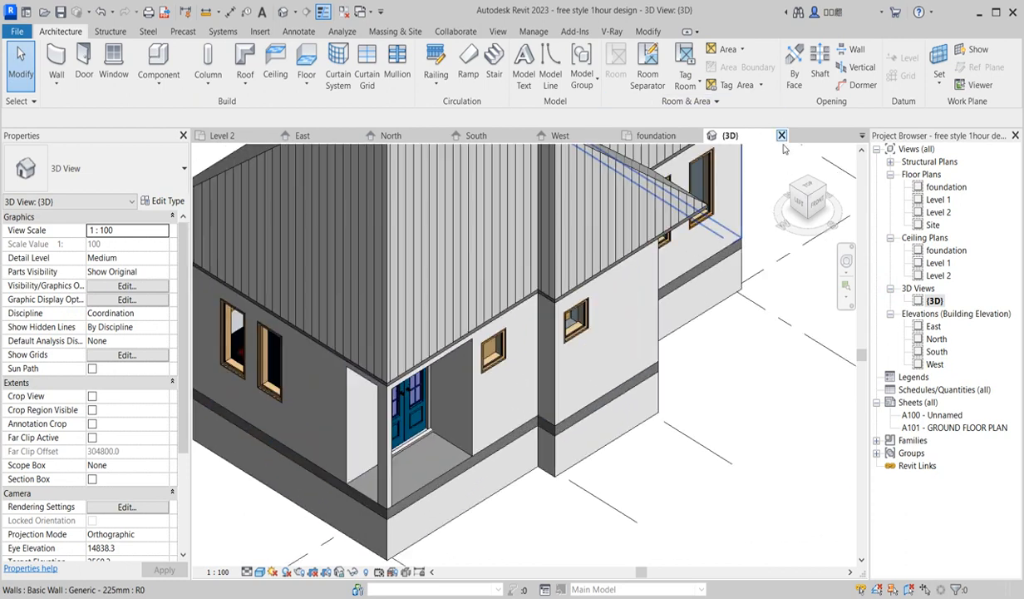
scroll(509, 327, "down", 6)
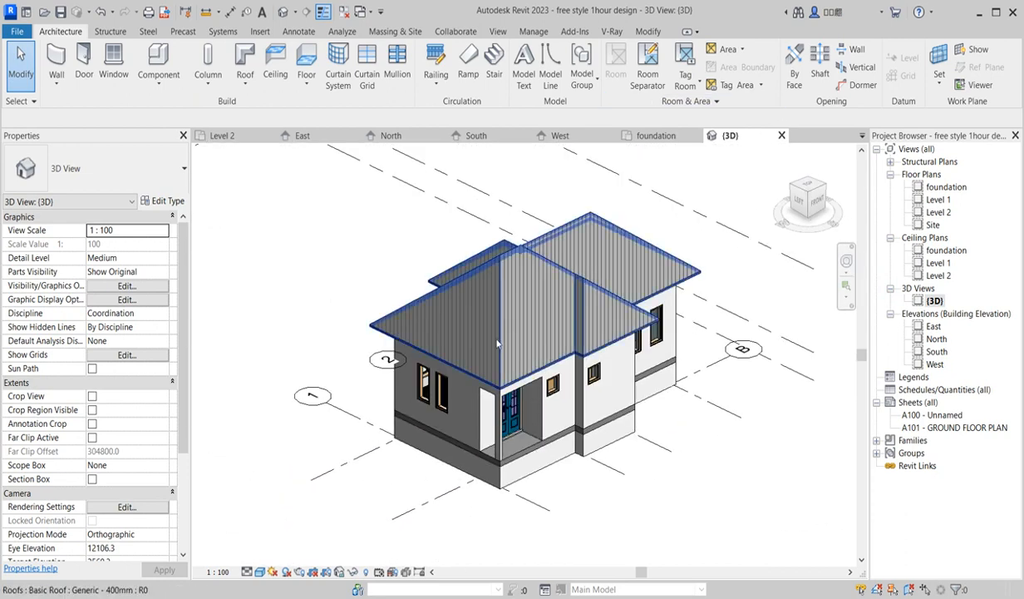
scroll(570, 318, "up", 3)
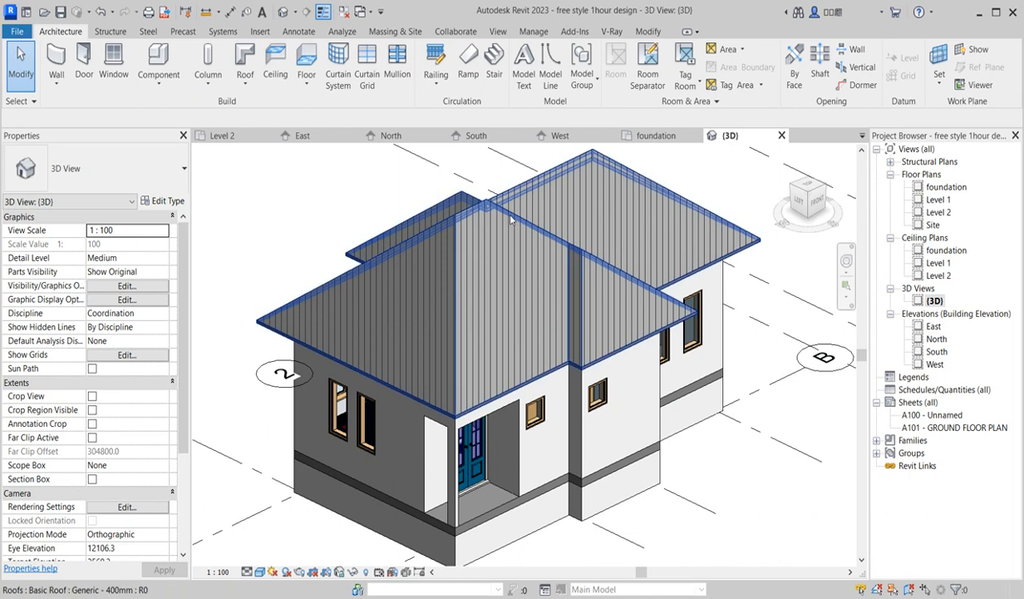
left_click_drag(794, 198, 740, 211)
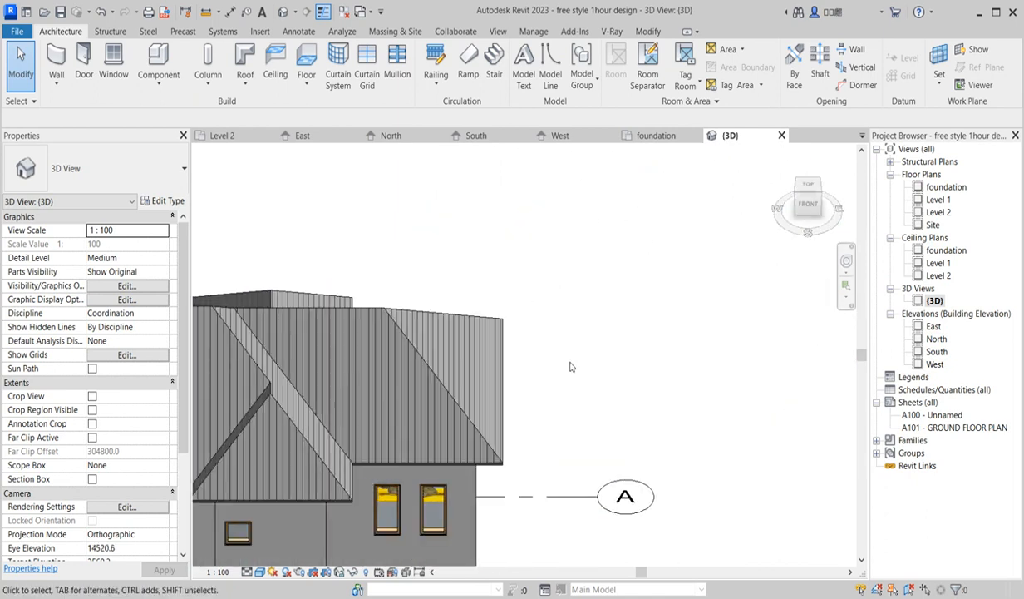
scroll(572, 366, "down", 1)
left_click(811, 196)
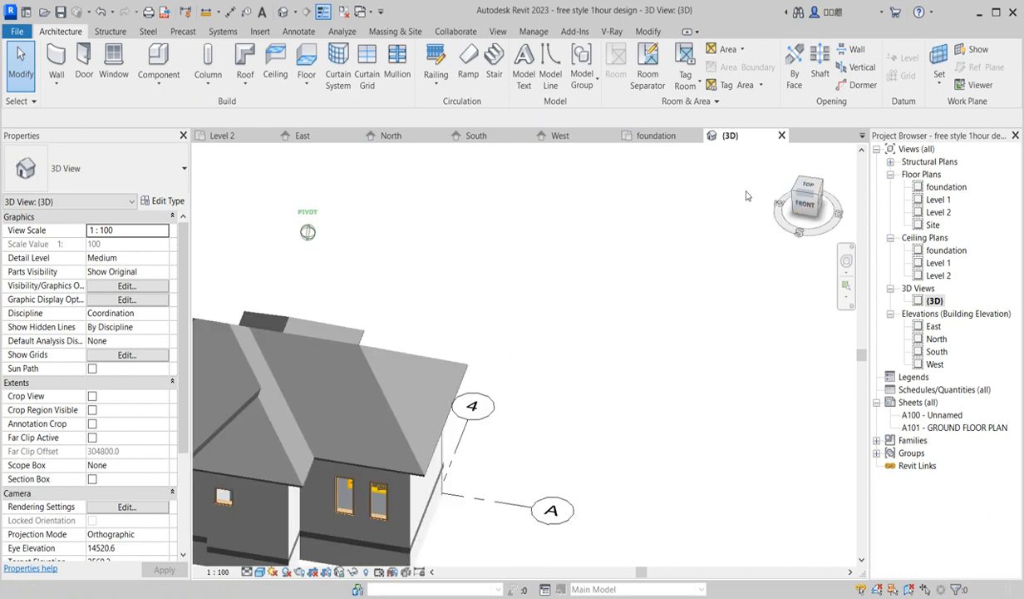
scroll(470, 416, "down", 2)
scroll(426, 379, "up", 2)
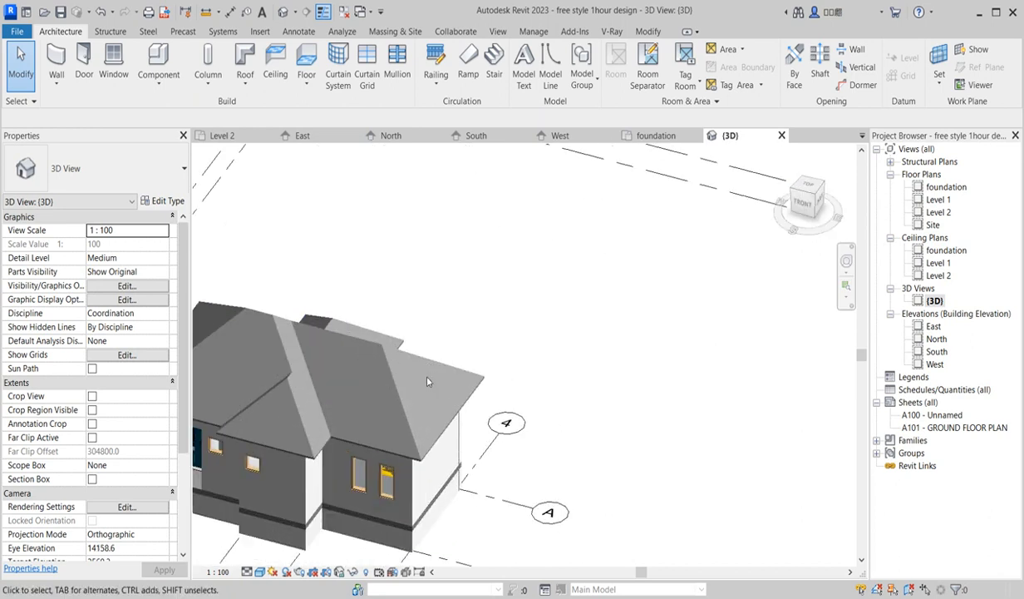
scroll(373, 389, "down", 2)
scroll(346, 413, "up", 3)
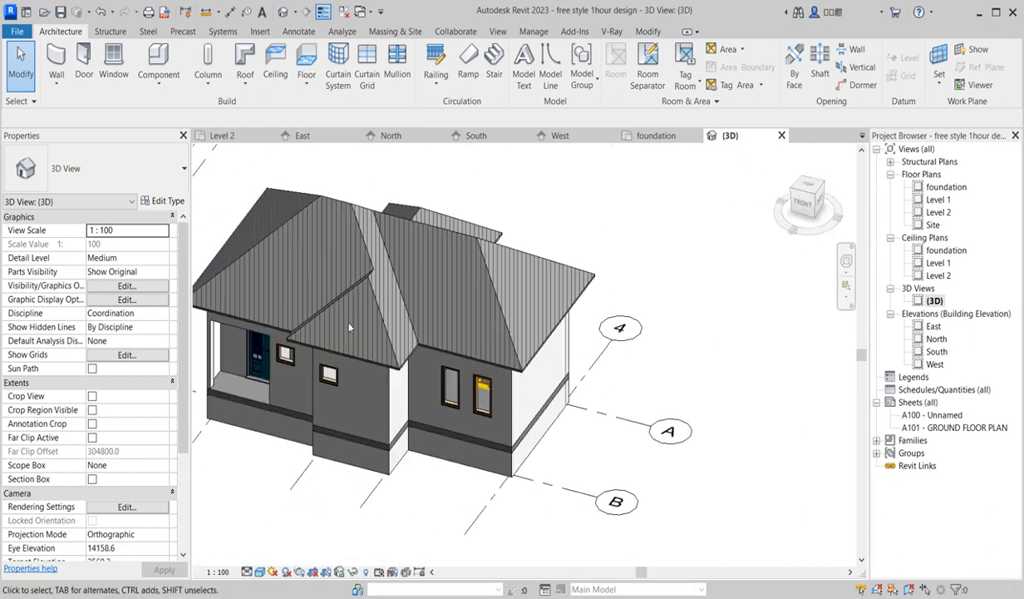
Open the Roofing, Tile material of the structure layer in the house roof's Generic - 400mm type
left_click(364, 295)
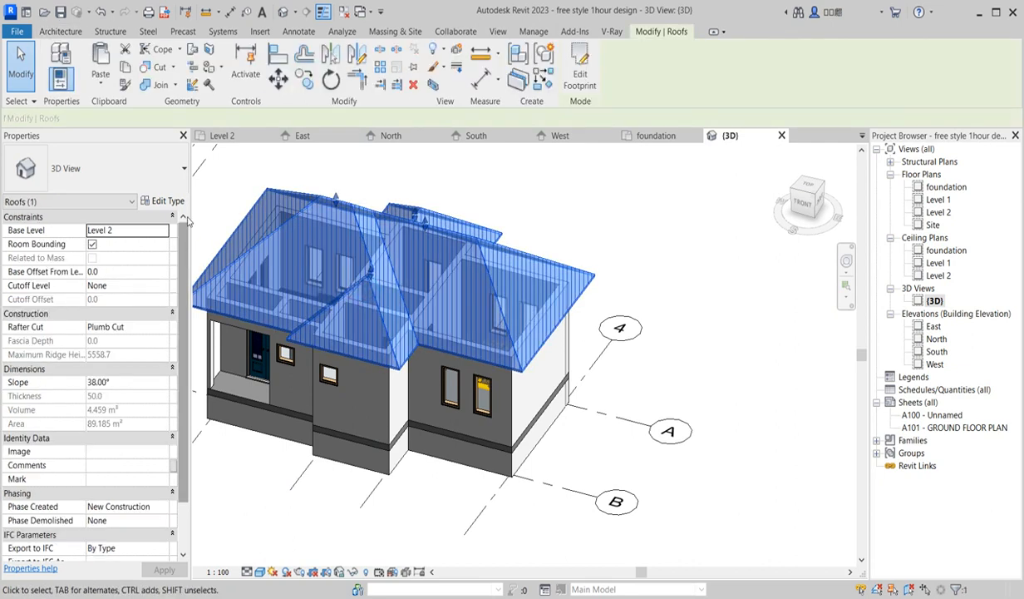
left_click(168, 204)
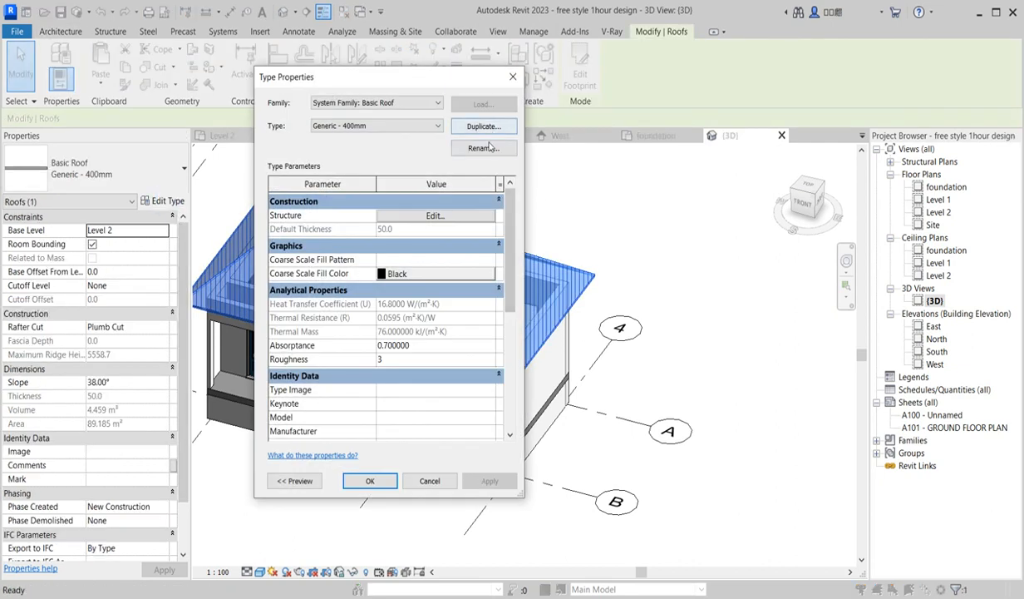
left_click(440, 215)
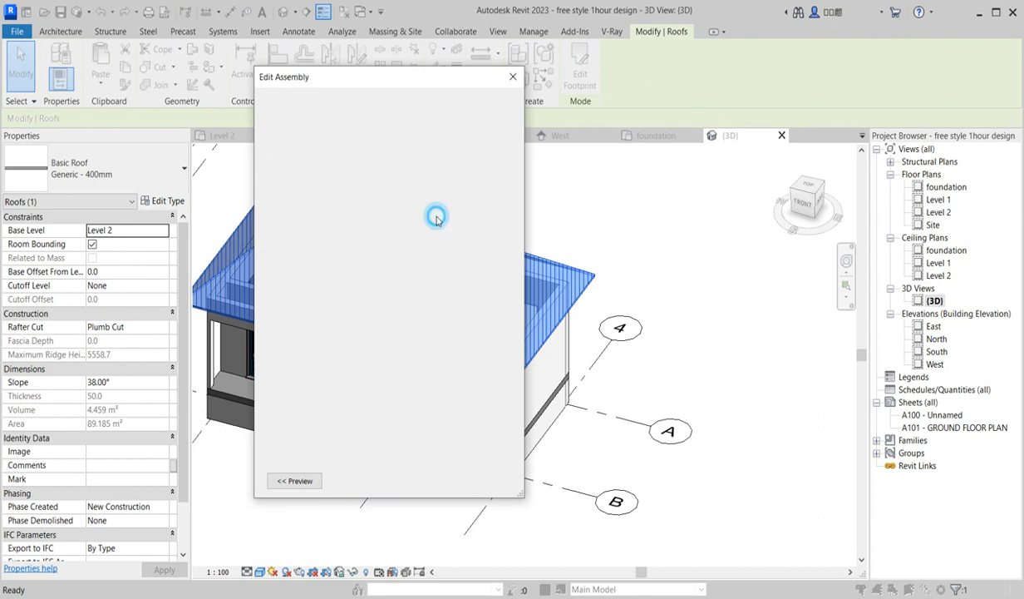
left_click(374, 213)
left_click(374, 214)
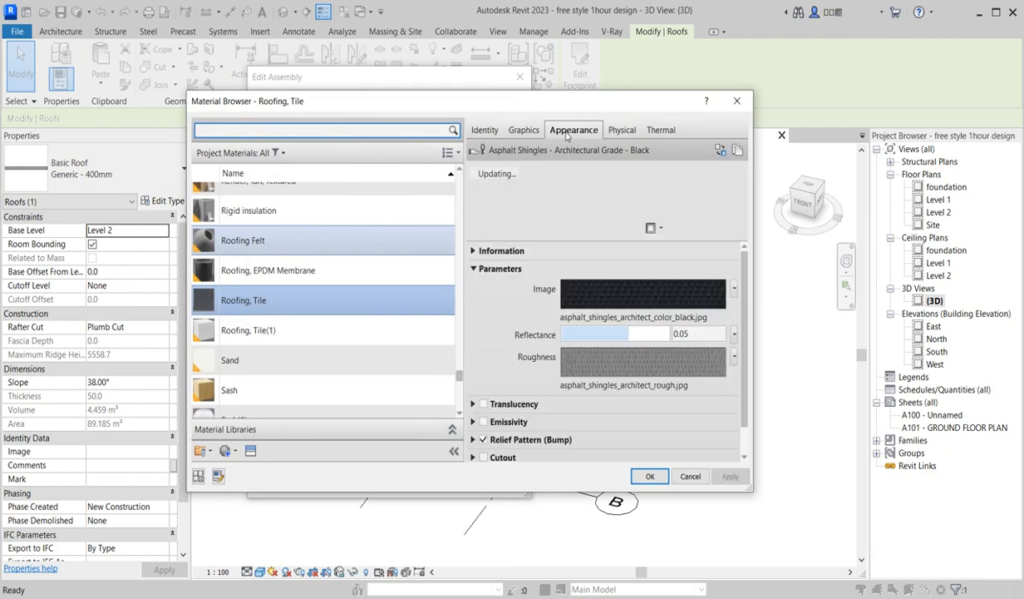
Set the roofing material's foreground surface pattern to the Brick Soldier Course model pattern and apply it to the roof type
left_click(525, 132)
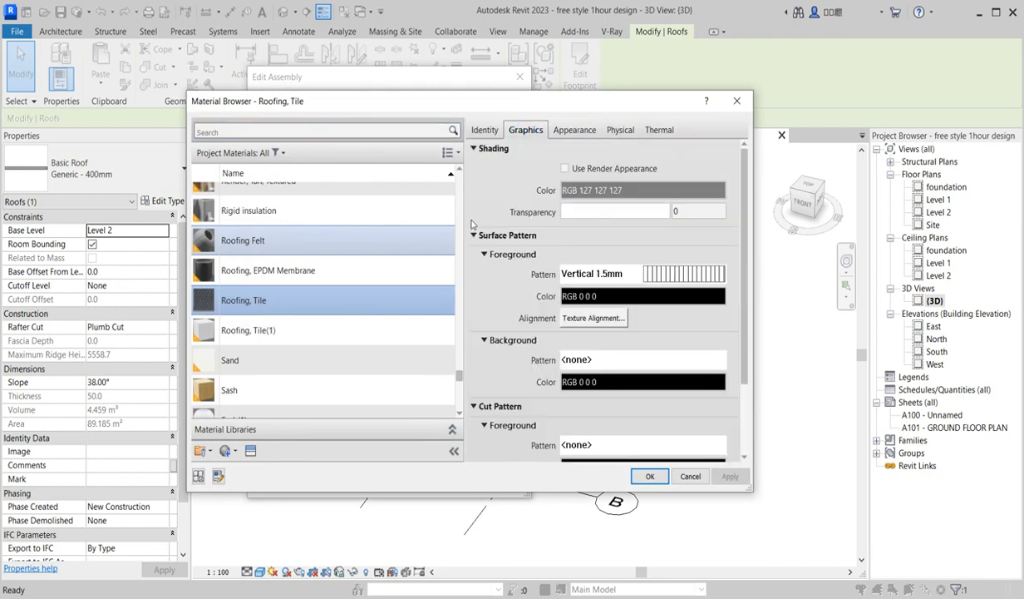
left_click(670, 279)
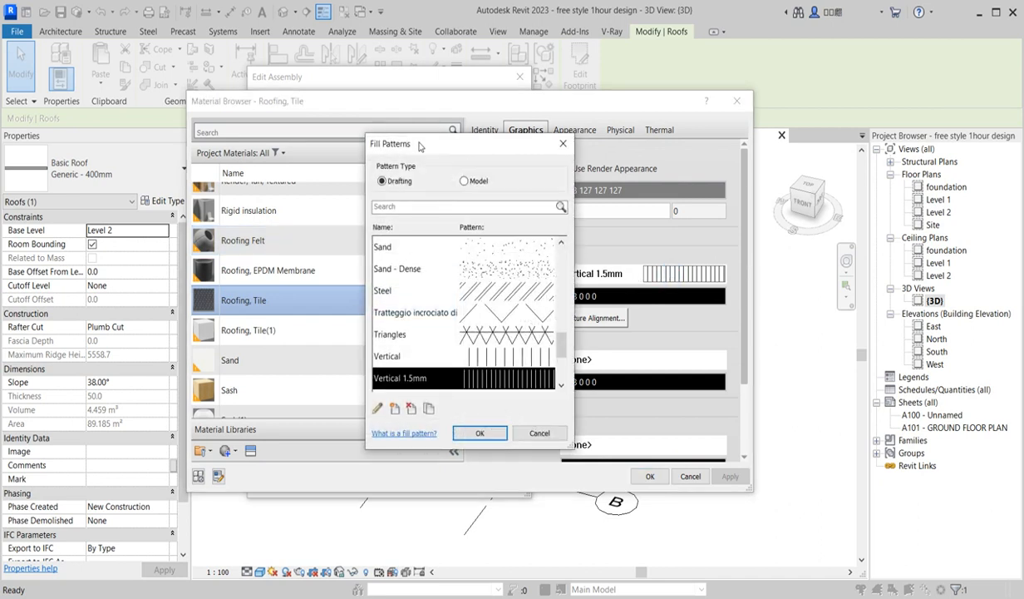
left_click(464, 181)
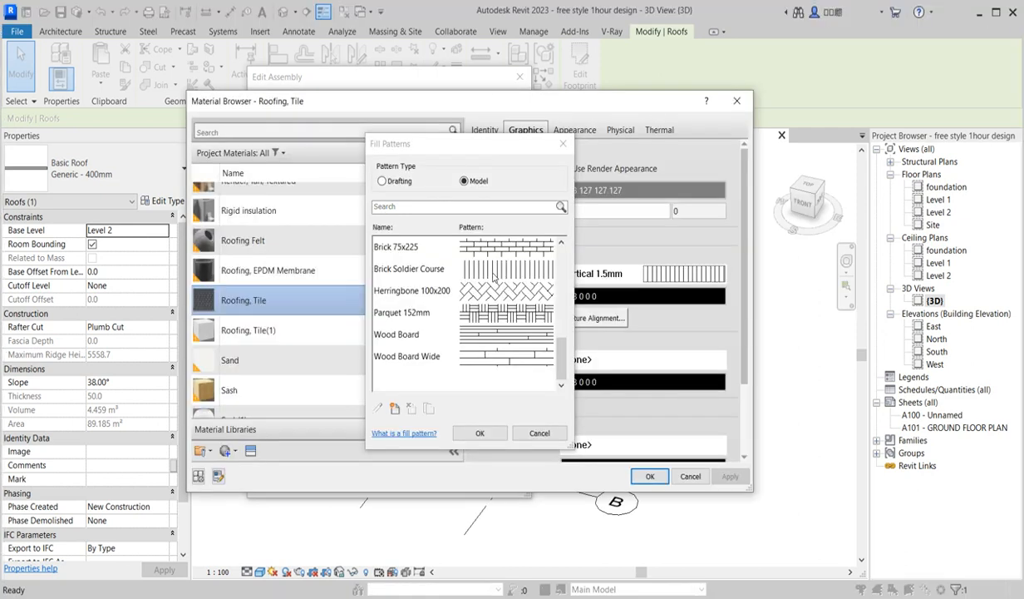
left_click(488, 270)
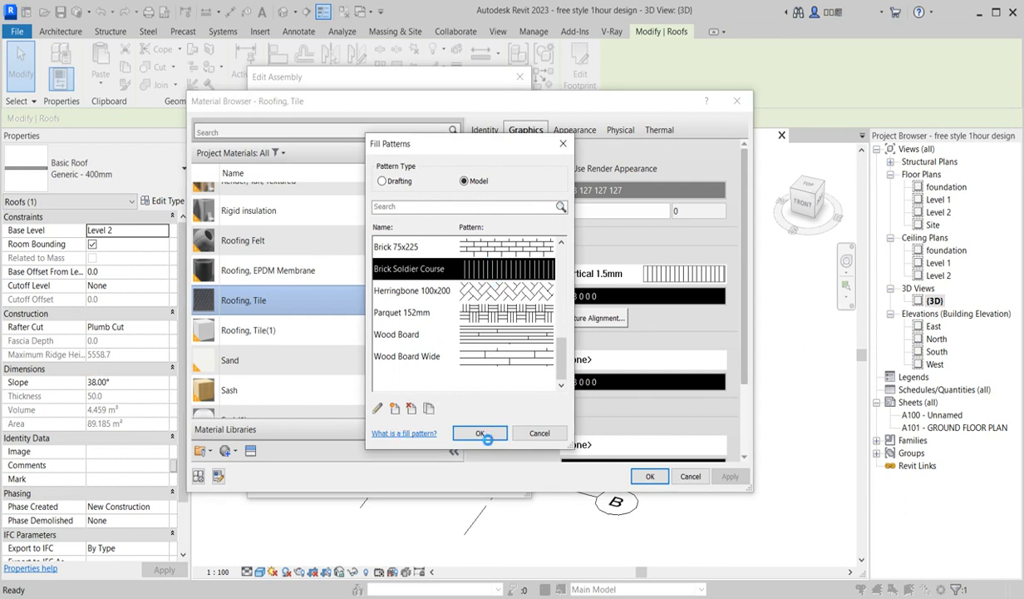
left_click(486, 435)
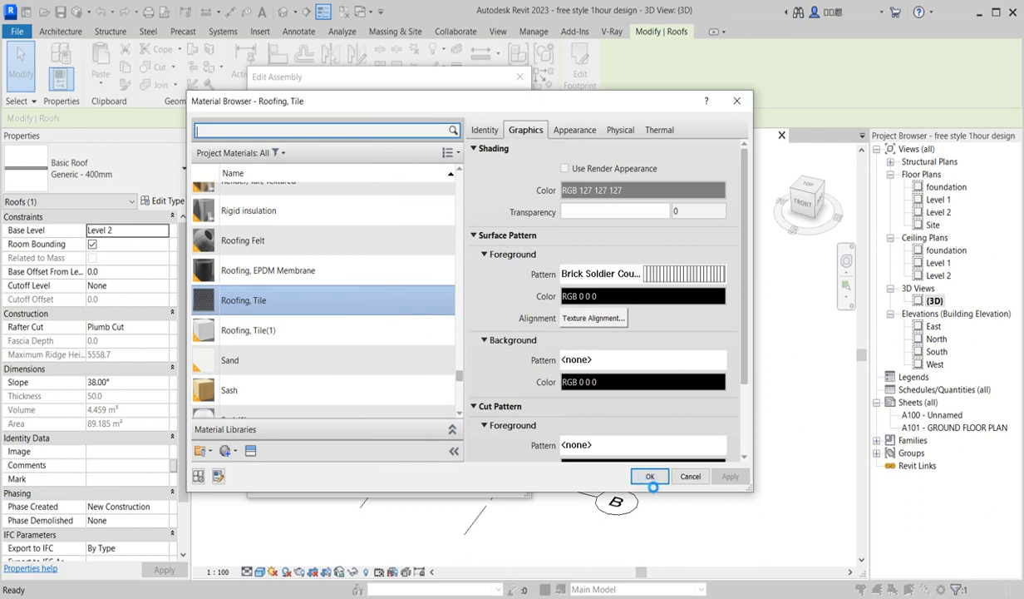
left_click(649, 479)
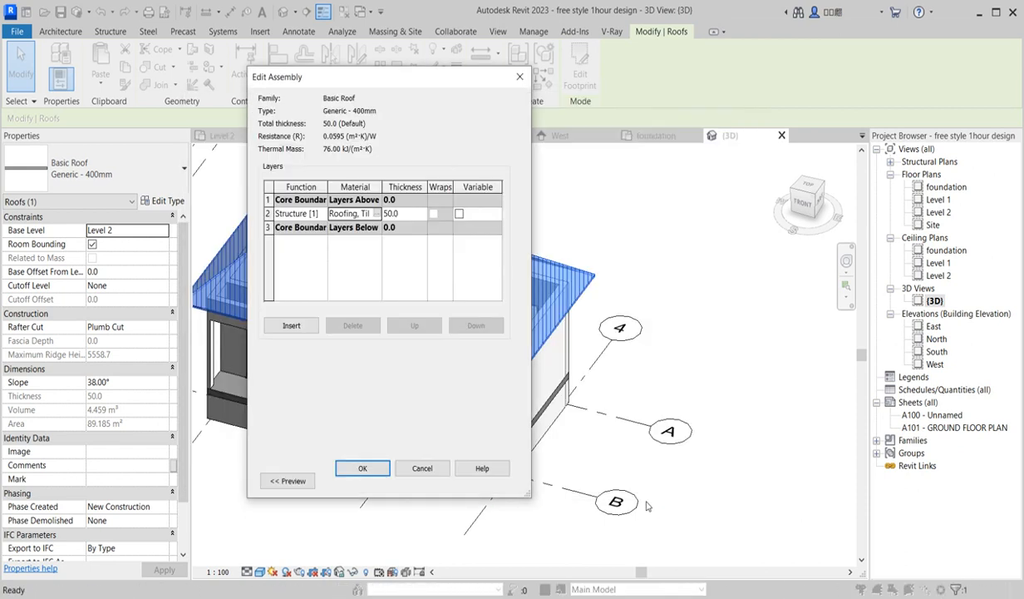
left_click(363, 468)
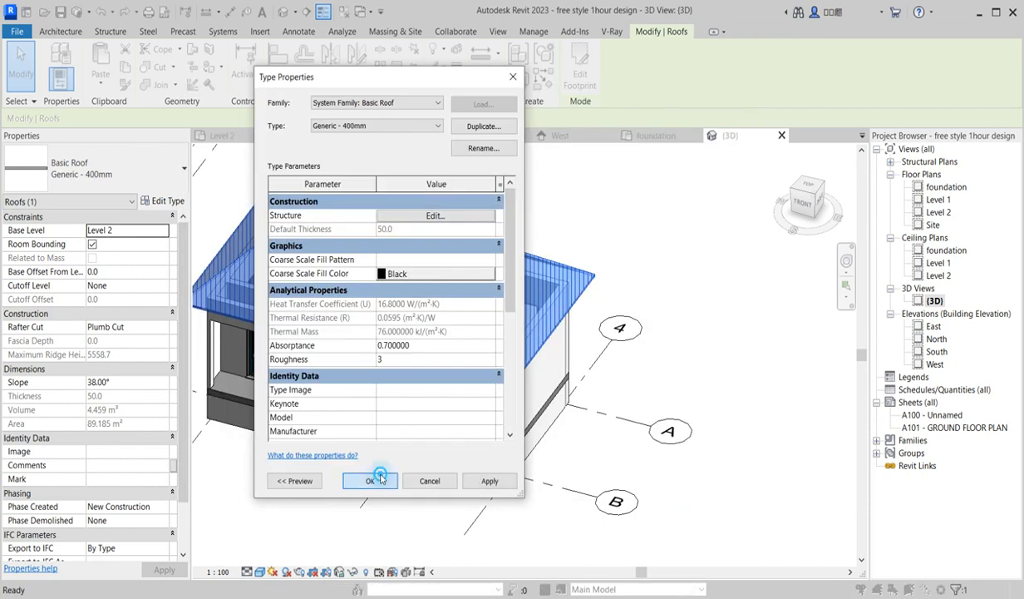
left_click(379, 477)
left_click(424, 480)
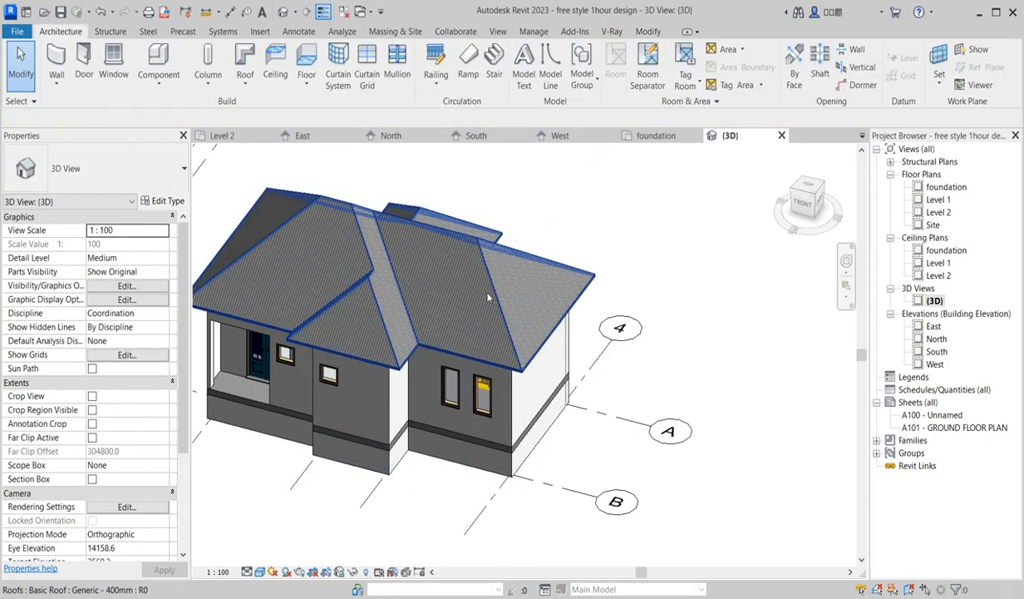
Examine the roof's surface pattern up close and from a distance in the 3D view
scroll(488, 297, "up", 5)
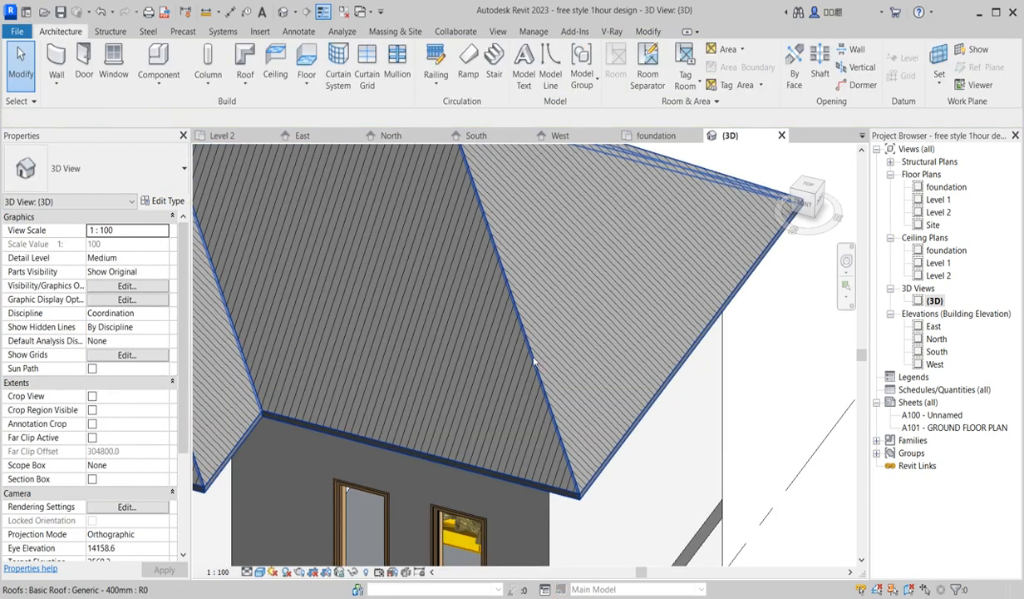
scroll(533, 360, "up", 2)
scroll(532, 382, "down", 6)
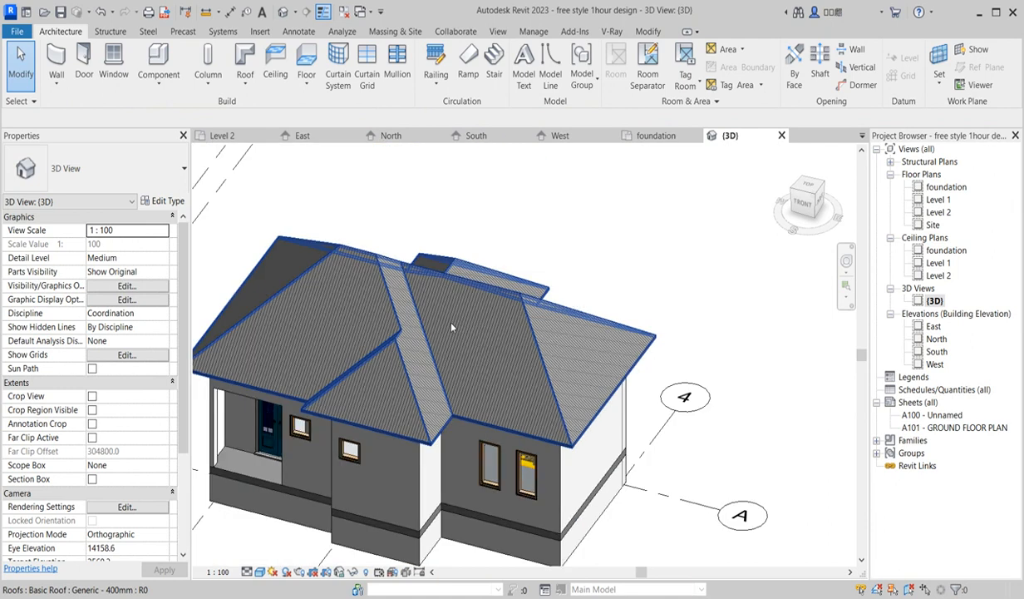
scroll(371, 366, "up", 3)
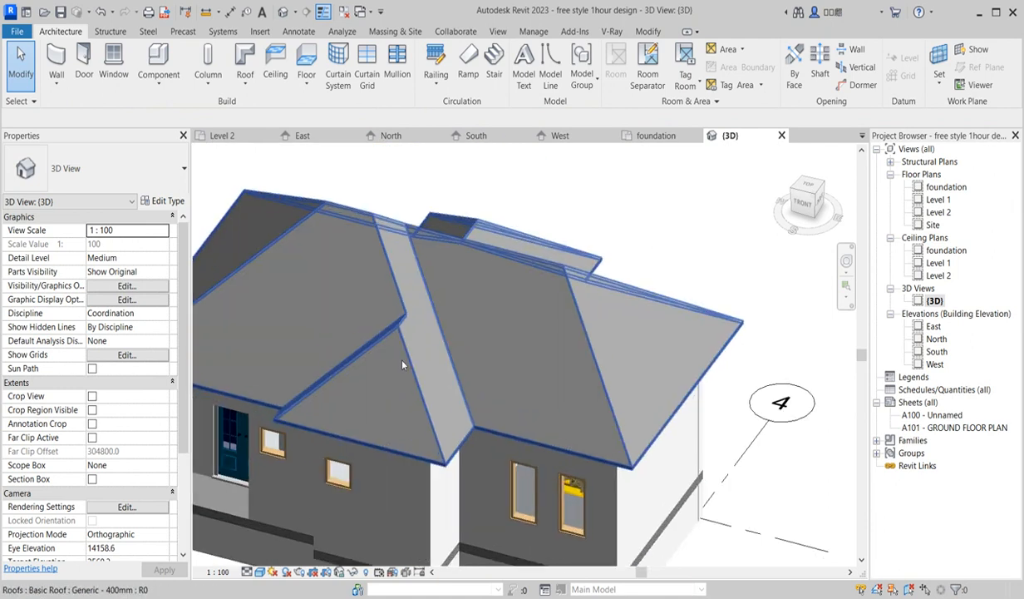
scroll(418, 370, "up", 2)
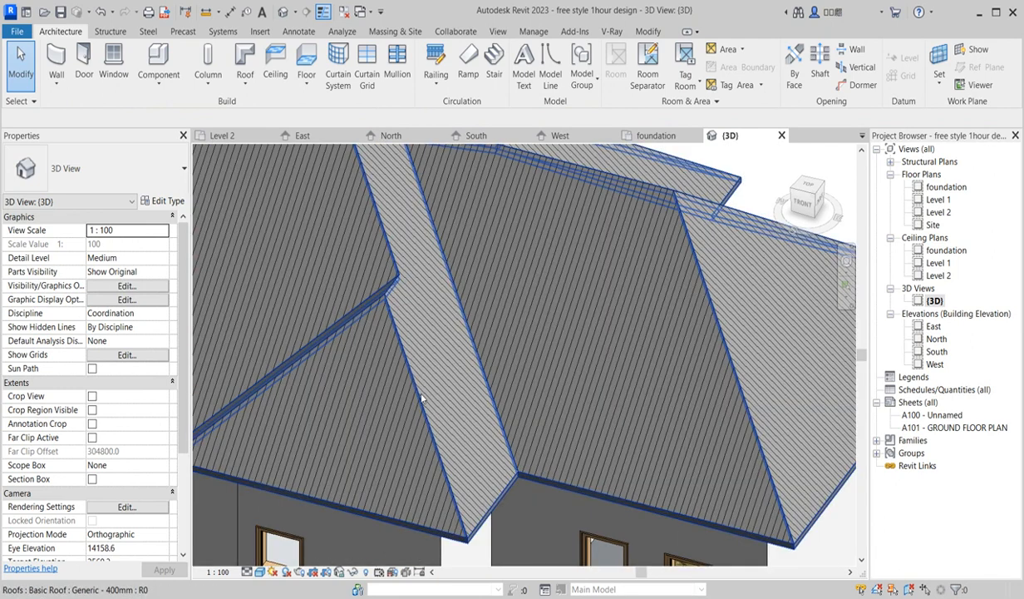
scroll(631, 435, "down", 6)
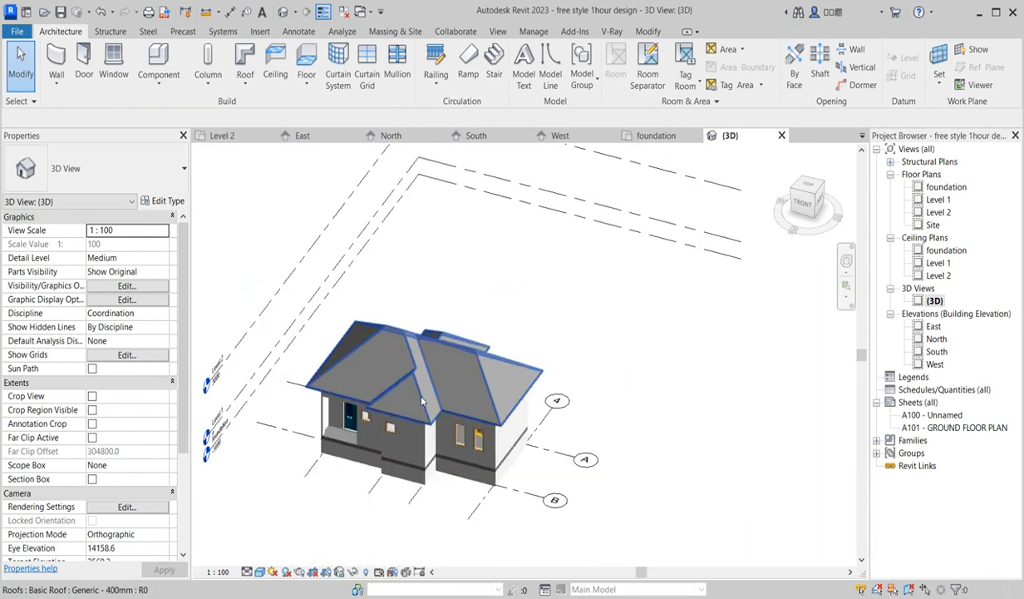
Open the South elevation and set its visual style to Hidden Line
double_click(935, 351)
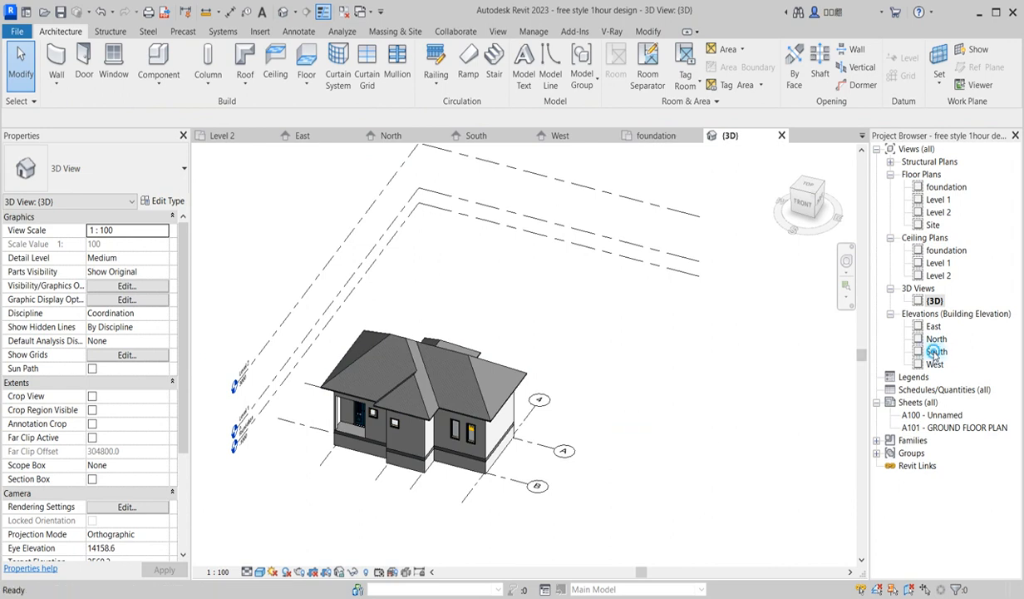
scroll(422, 398, "down", 4)
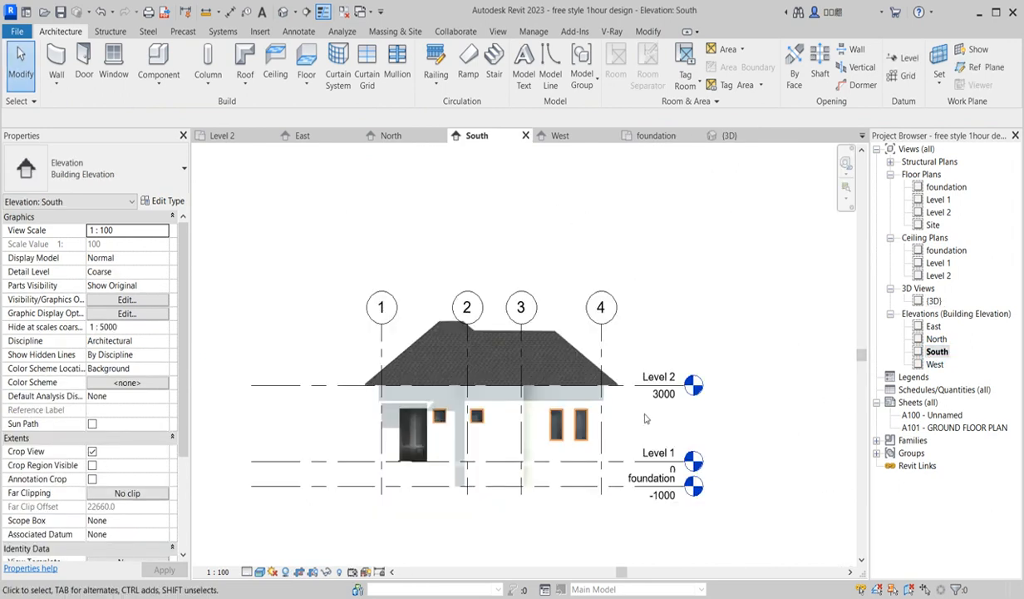
scroll(624, 390, "up", 3)
left_click(259, 572)
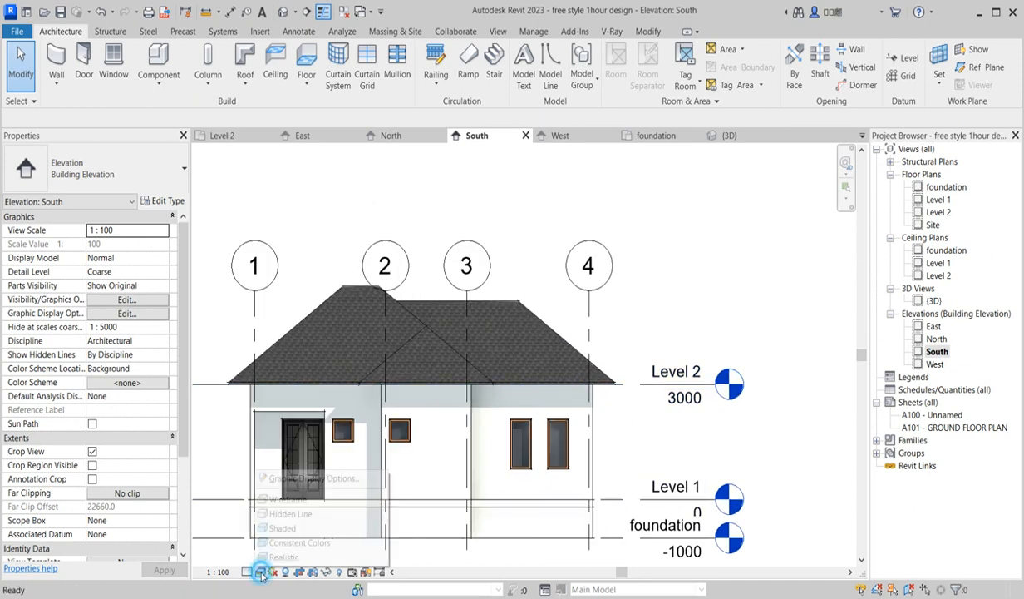
left_click(286, 515)
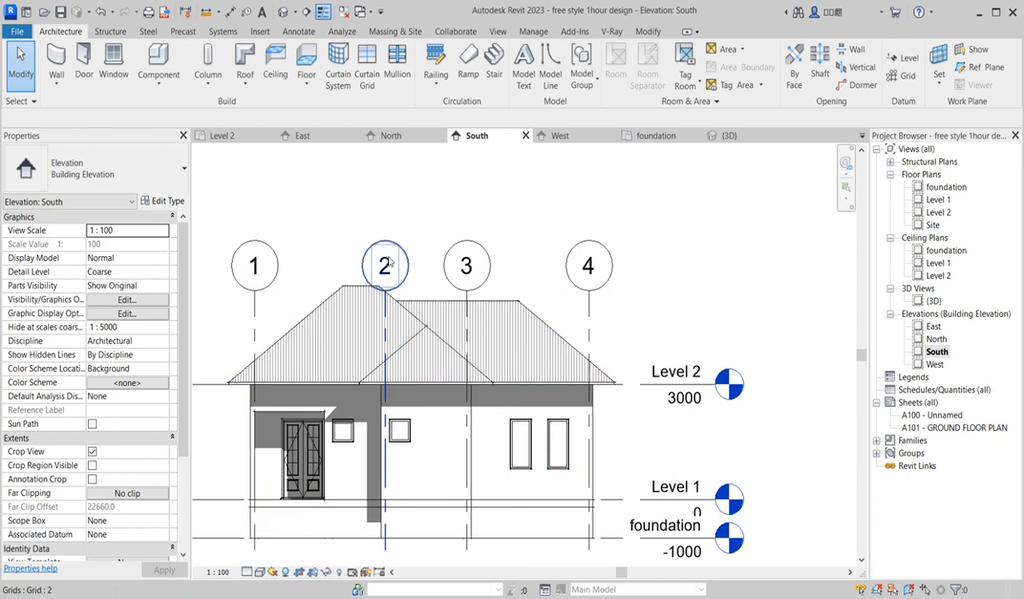
Examine the roof pattern and front walls in the South elevation, and view the Level 1 and foundation floor plans
scroll(399, 301, "up", 3)
scroll(455, 317, "down", 5)
scroll(407, 415, "up", 4)
scroll(307, 417, "down", 3)
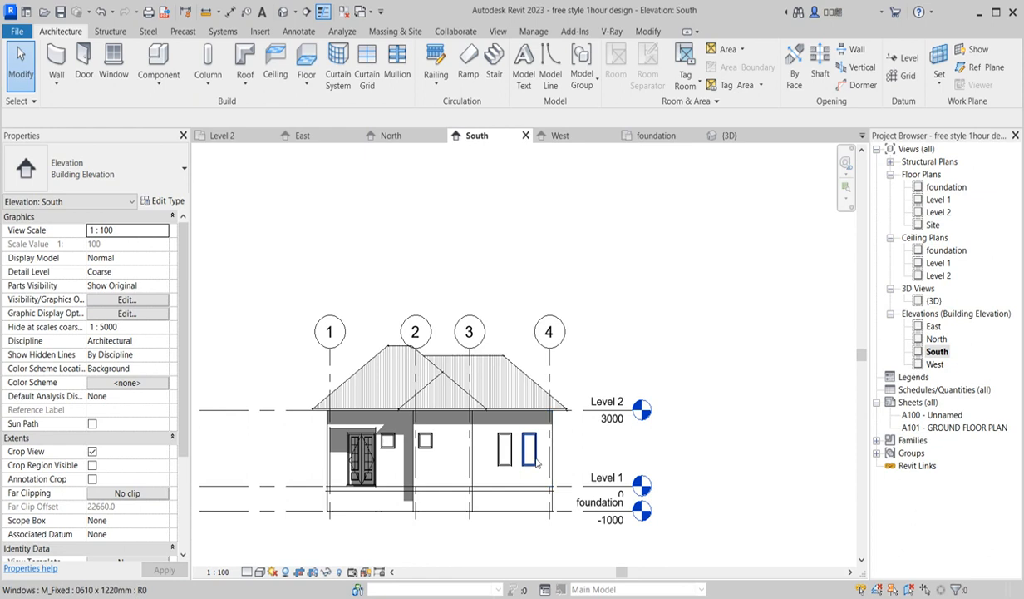
scroll(548, 432, "up", 4)
scroll(515, 420, "down", 4)
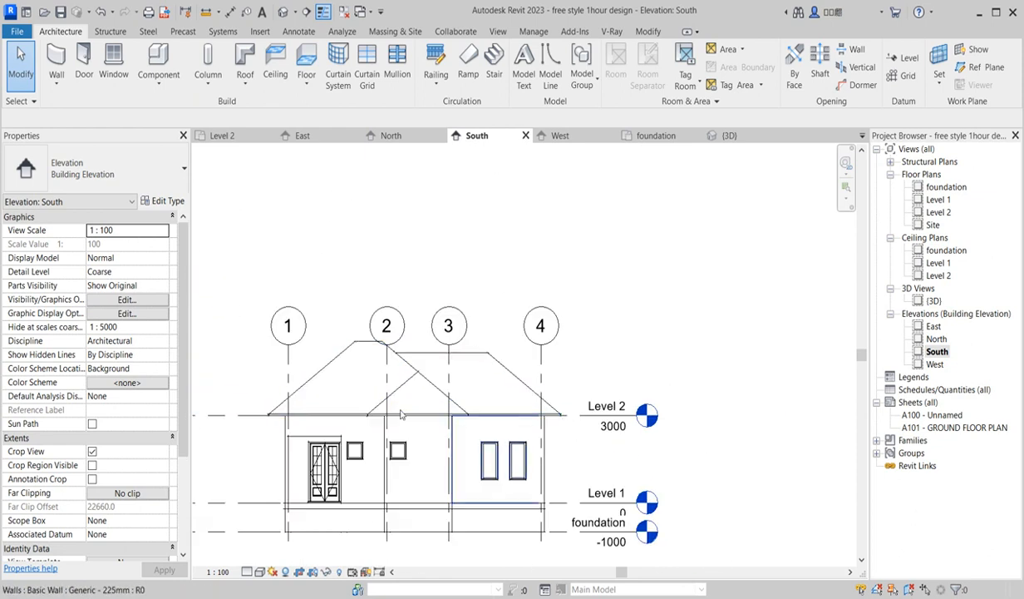
double_click(938, 199)
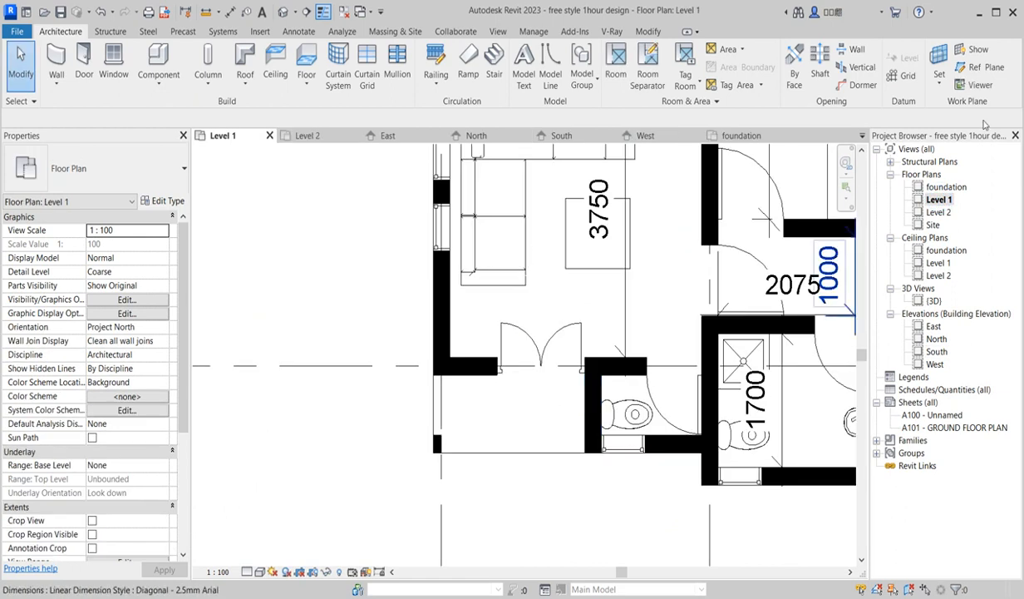
double_click(946, 187)
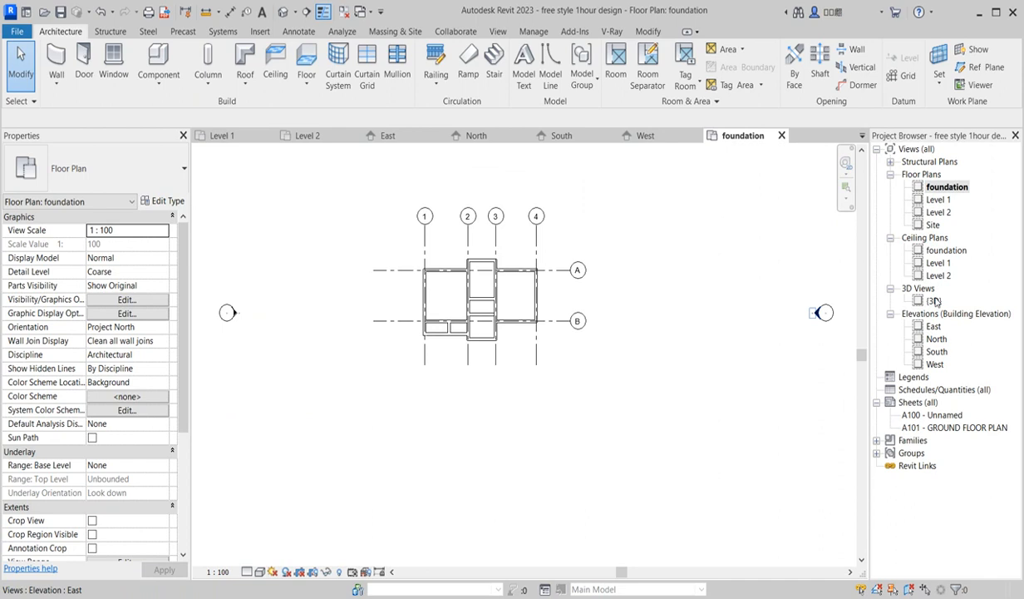
Create an in-place component in the Level 2 floor plan with the Casework category and name it facai
double_click(938, 213)
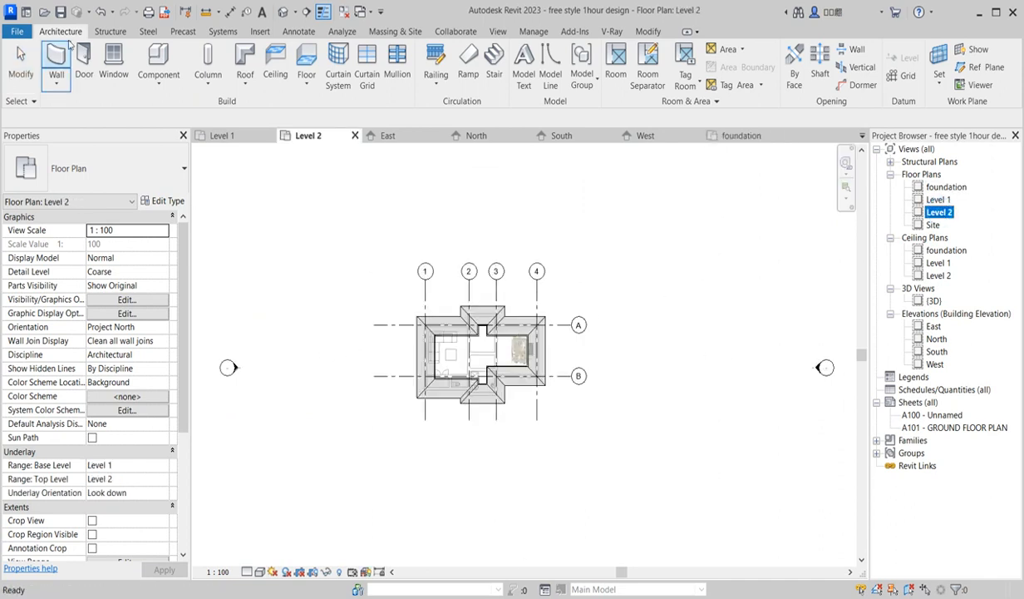
left_click(158, 83)
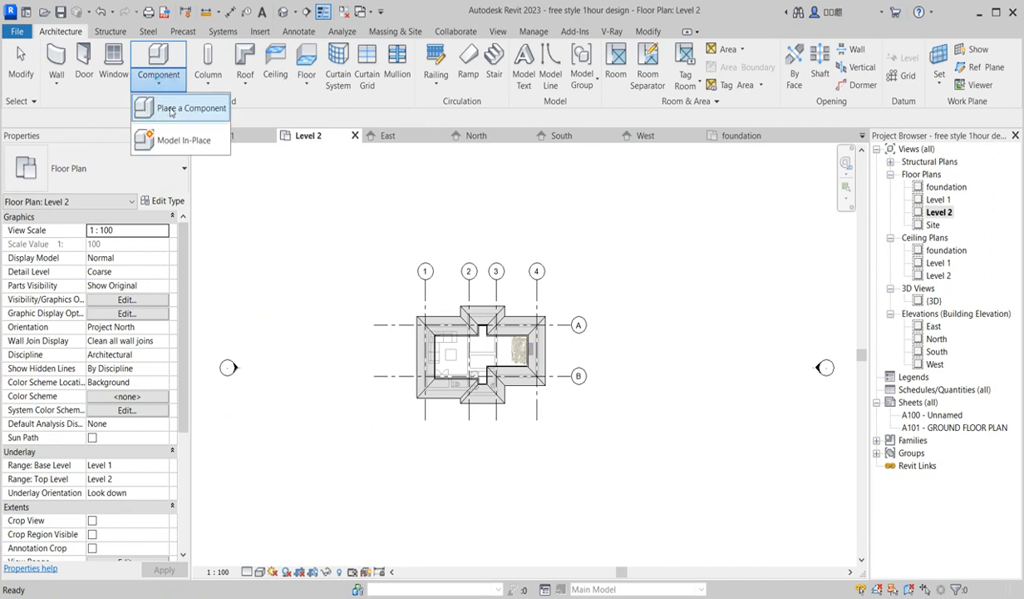
left_click(167, 143)
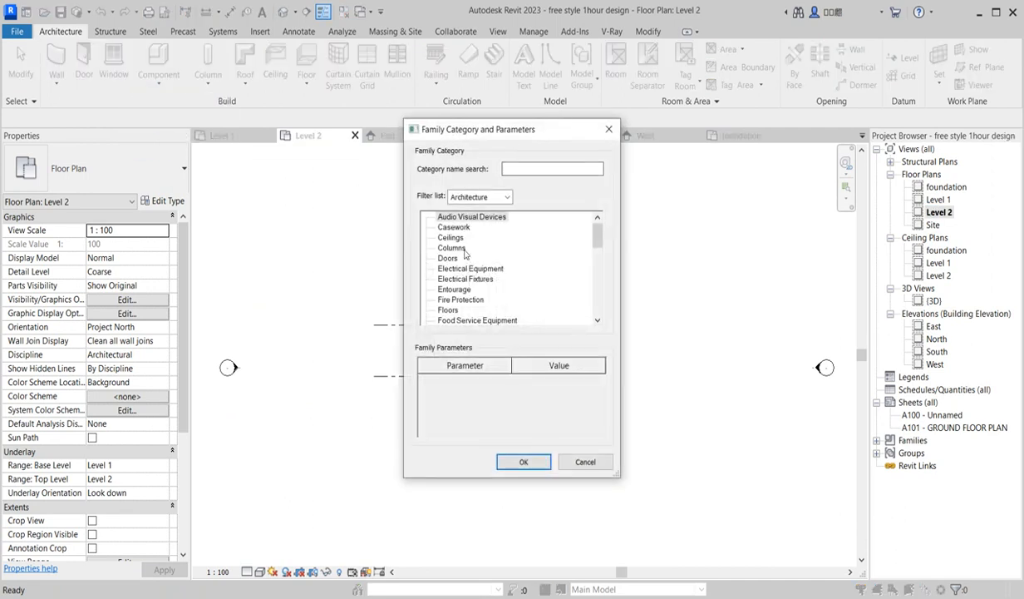
left_click(455, 227)
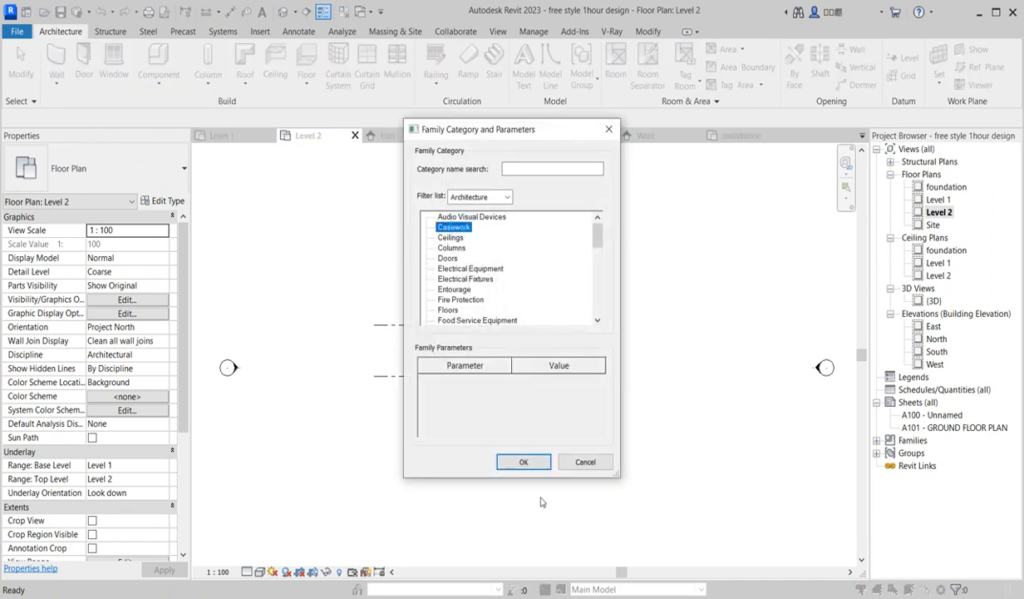
left_click(524, 462)
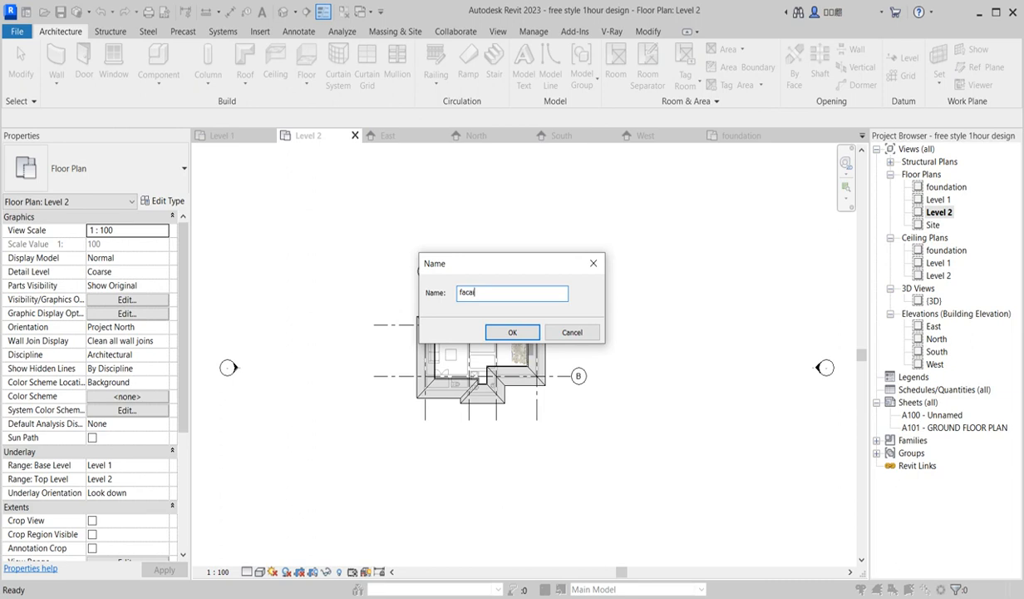
left_click(503, 332)
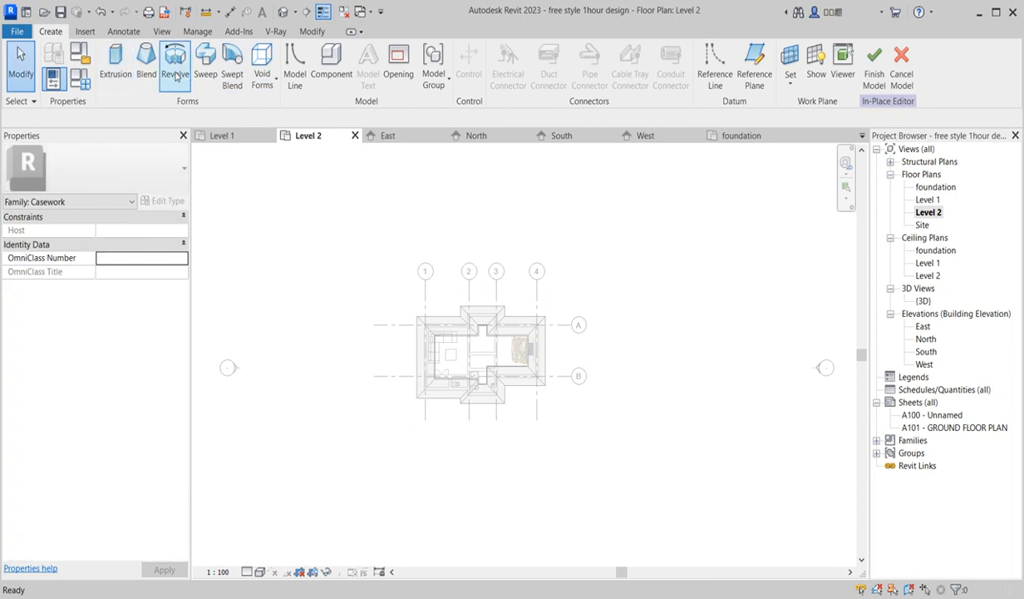
Start a Sweep with a sketched path and pick the roof's east eave edge and all its north eave edges
left_click(206, 60)
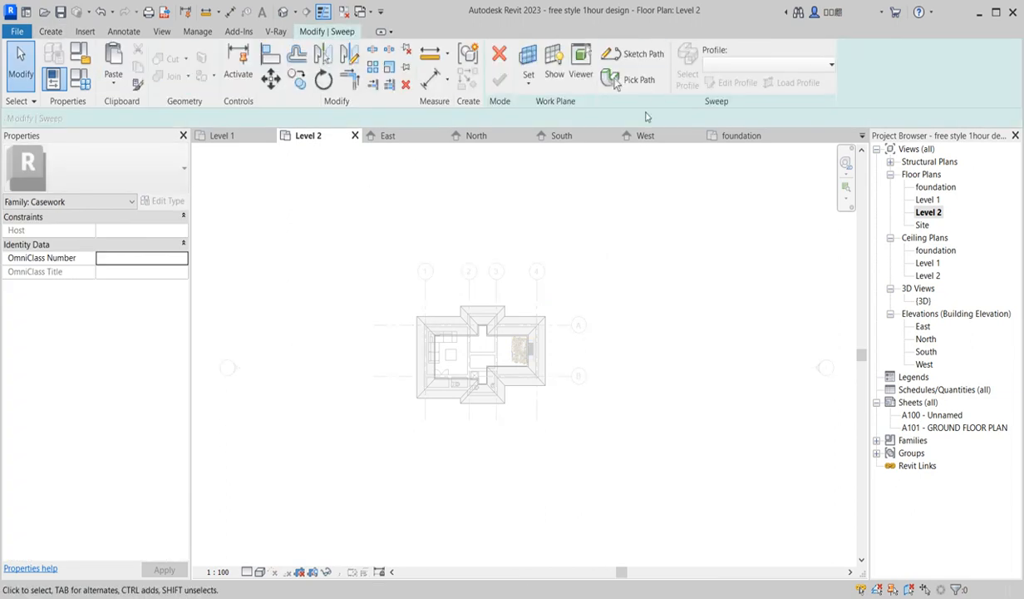
left_click(633, 54)
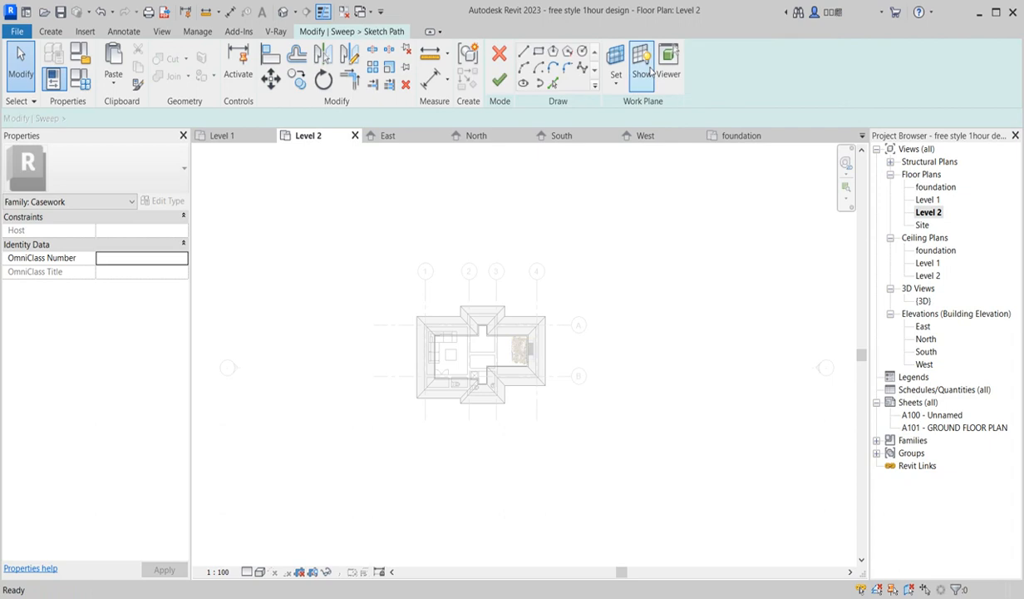
left_click(552, 83)
scroll(549, 359, "up", 3)
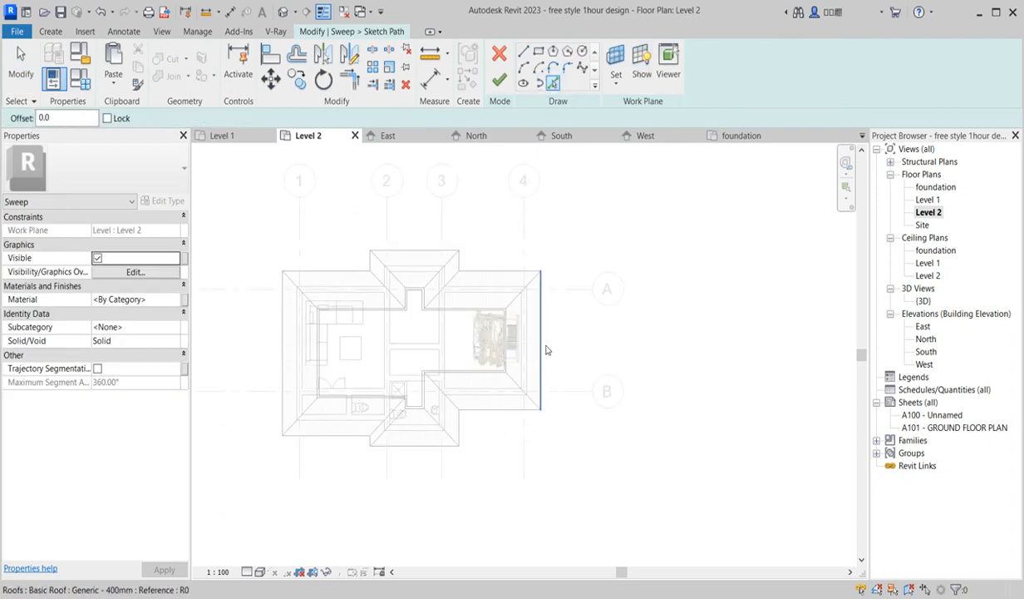
left_click(545, 346)
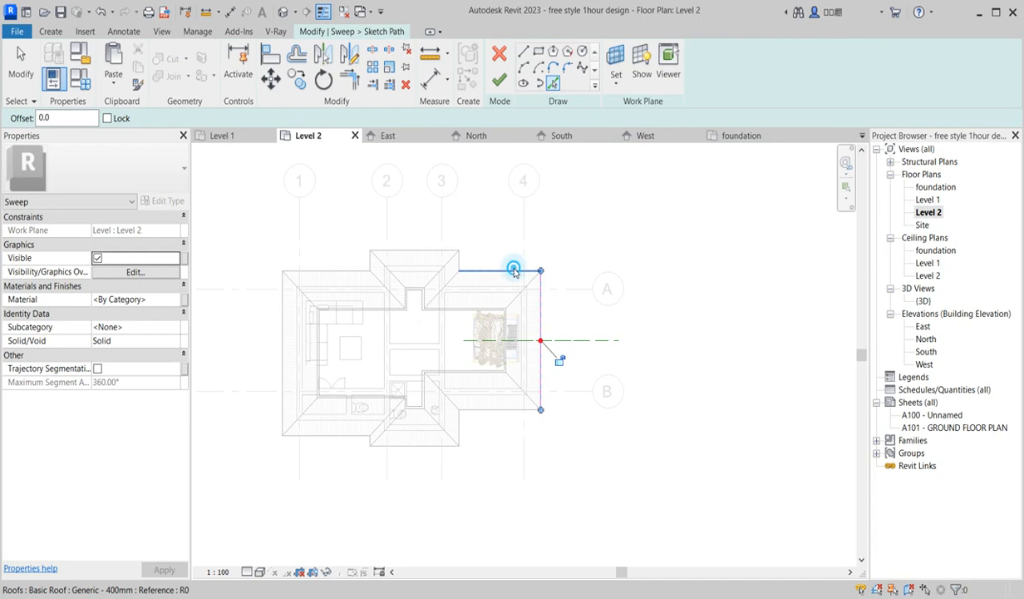
left_click(511, 269)
scroll(467, 267, "up", 2)
scroll(468, 266, "up", 1)
left_click(452, 250)
left_click(394, 235)
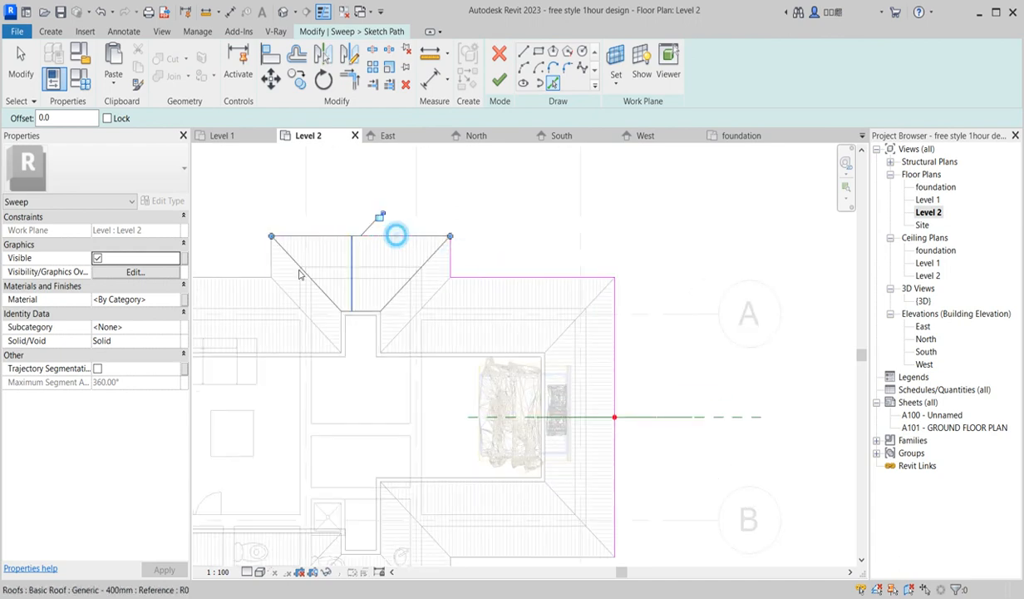
left_click(262, 280)
scroll(414, 224, "down", 4)
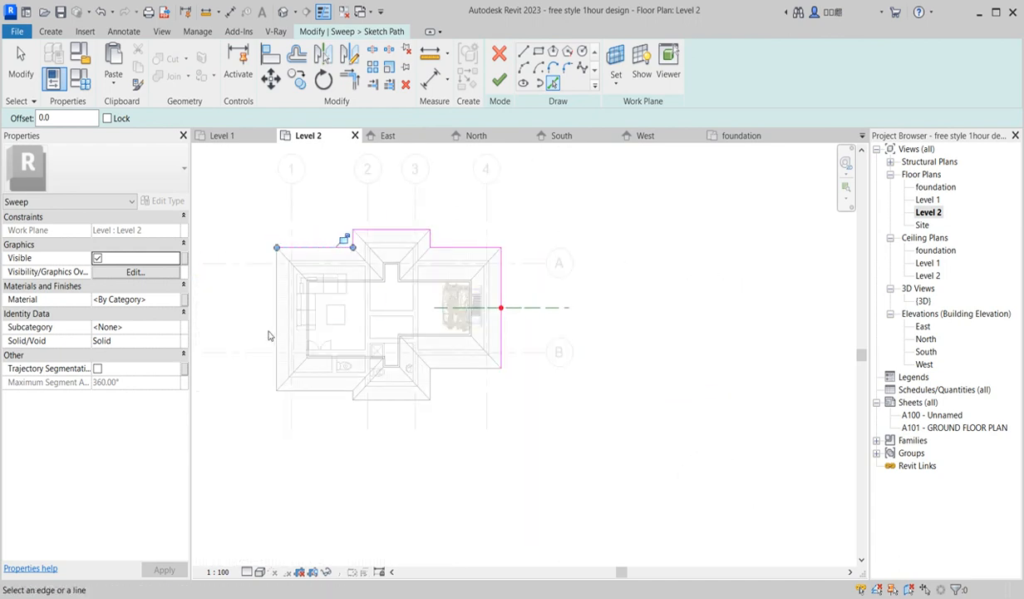
Pick the roof's west and south eave edges to close the sweep path around the roof, and finish the path
left_click(272, 314)
scroll(294, 376, "up", 2)
left_click(306, 384)
scroll(288, 396, "up", 2)
left_click(361, 390)
left_click(391, 404)
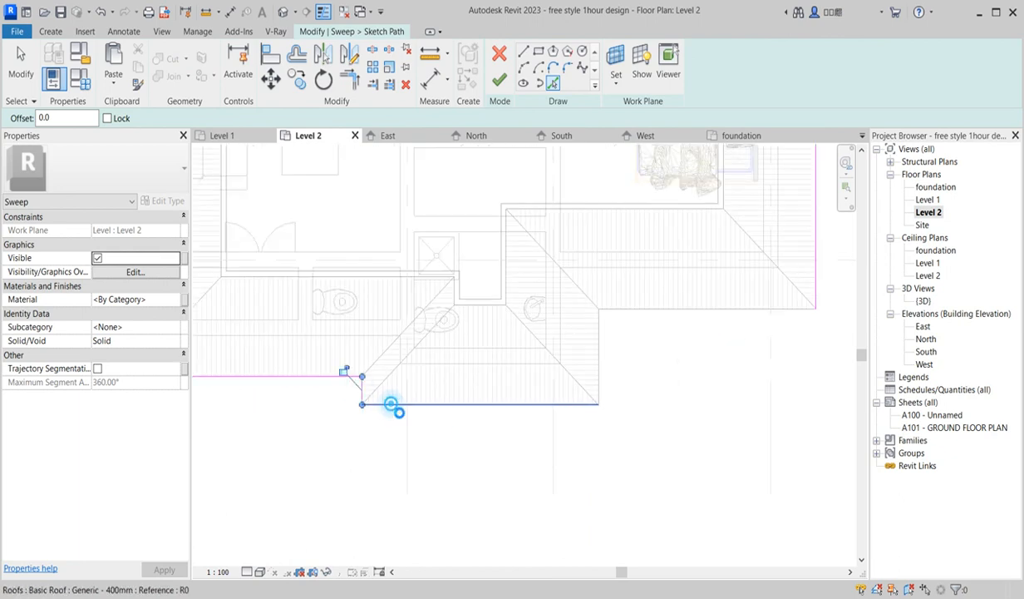
left_click(597, 349)
left_click(697, 308)
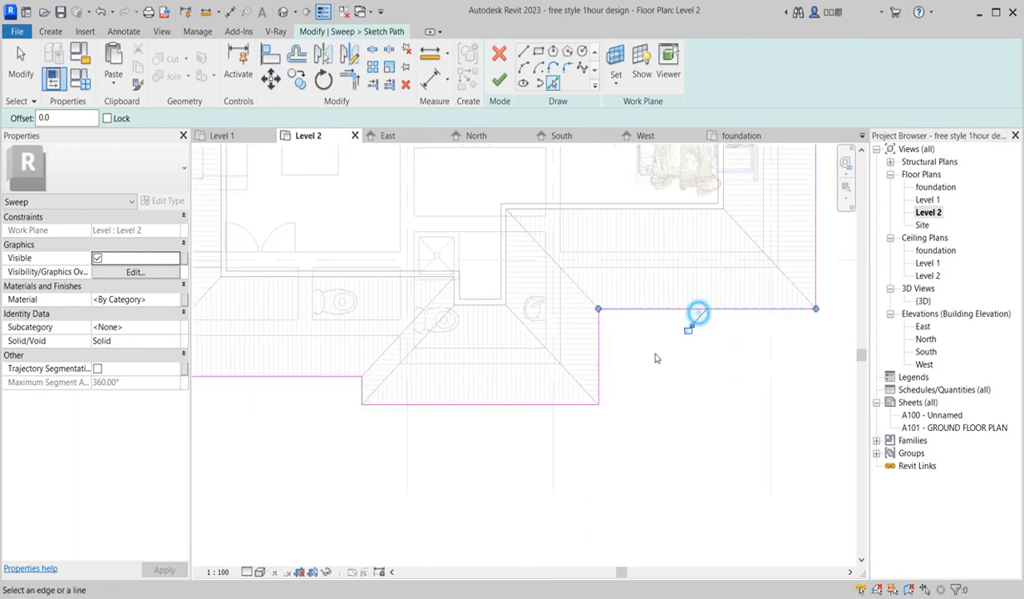
scroll(723, 275, "down", 5)
right_click(732, 256)
left_click(752, 259)
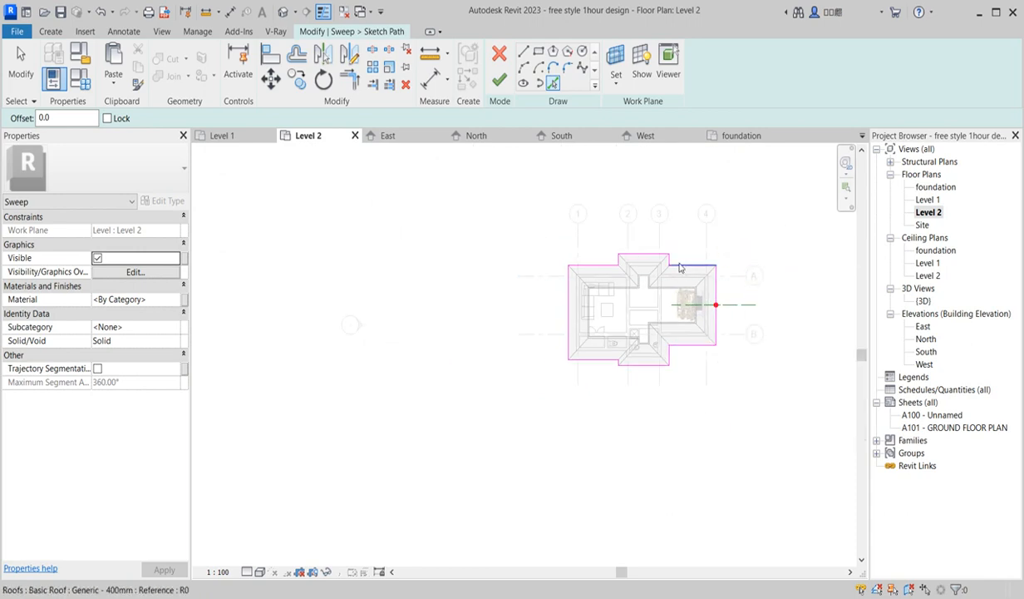
left_click(497, 80)
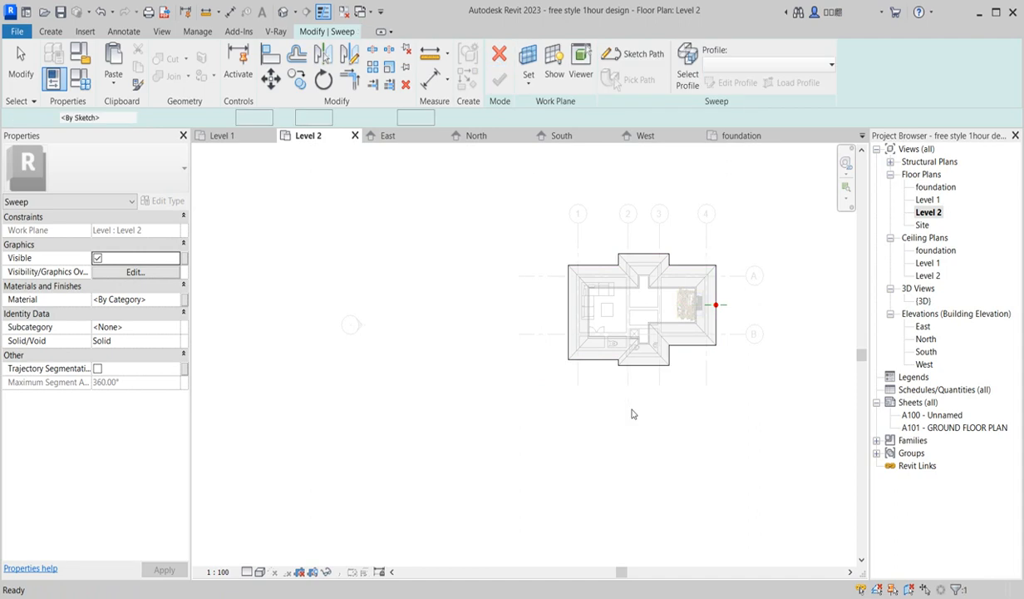
Open the sweep's profile for sketching in the South elevation
left_click(735, 83)
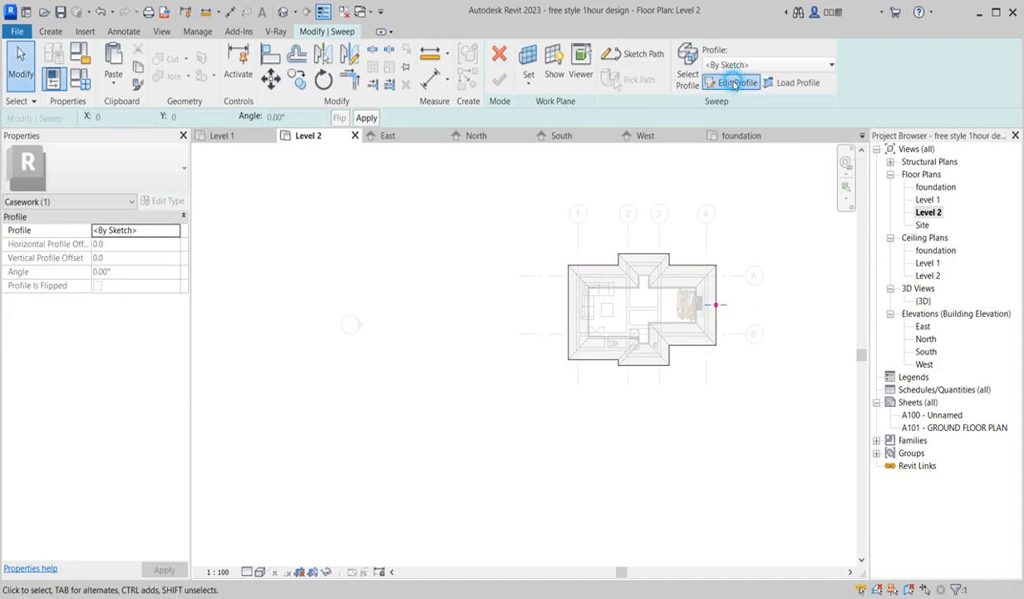
left_click(453, 202)
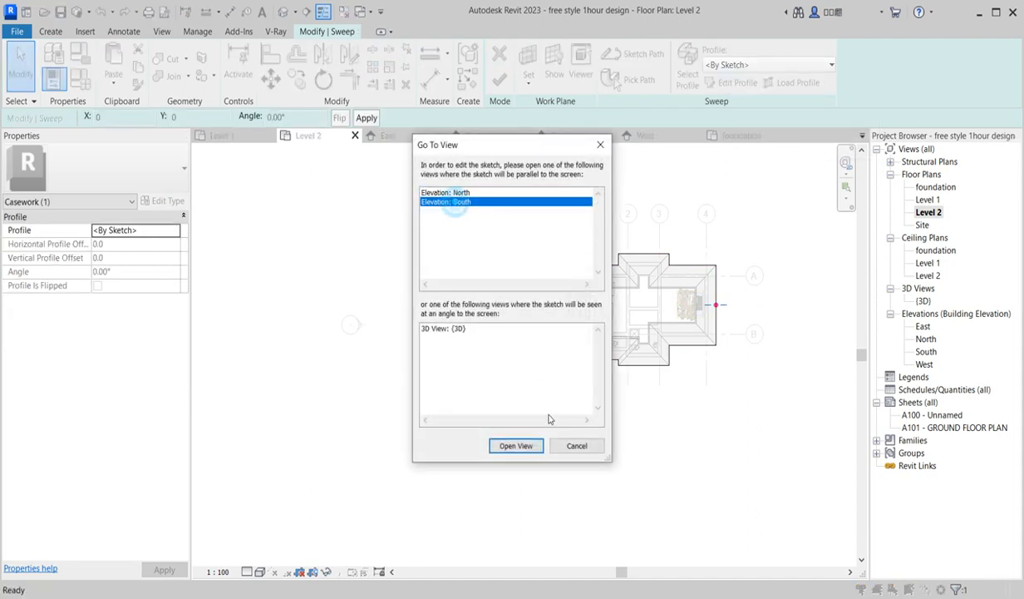
left_click(516, 446)
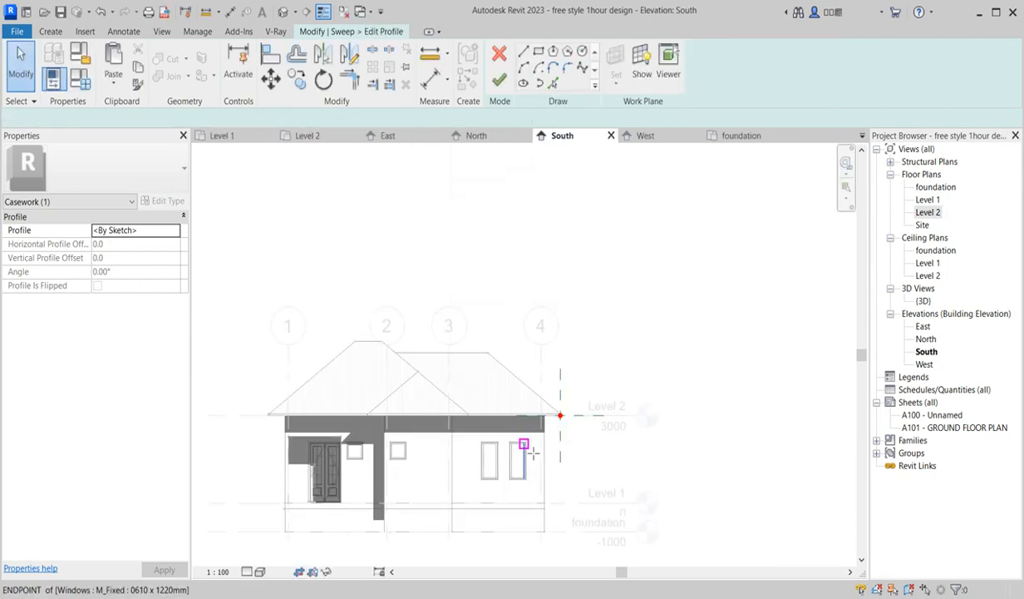
Draw a stepped profile line outward from the wall's outer face below the eave, with risers of about 80 mm and 60 mm
scroll(580, 442, "up", 6)
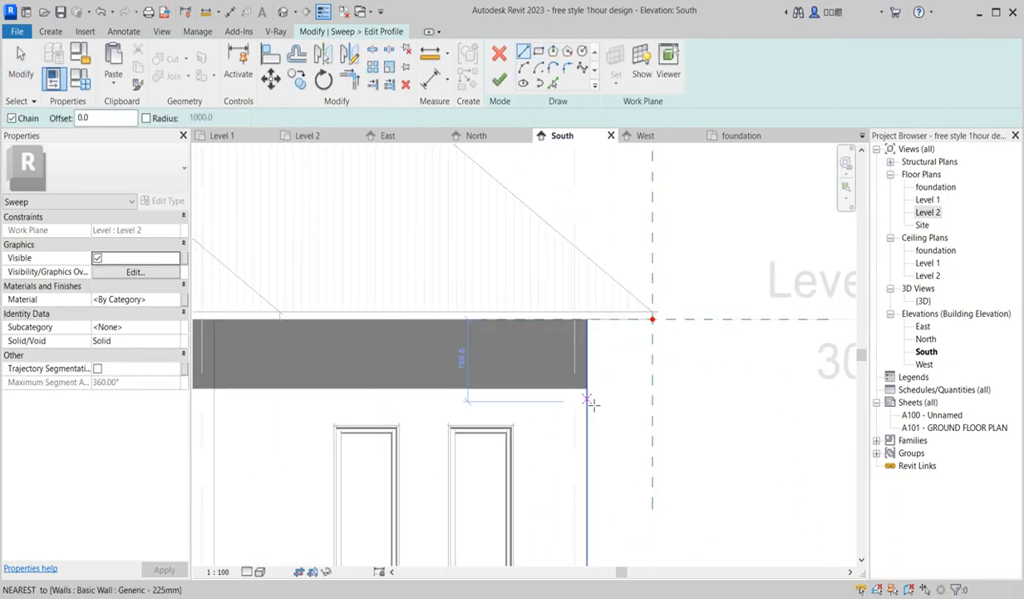
scroll(594, 390, "up", 2)
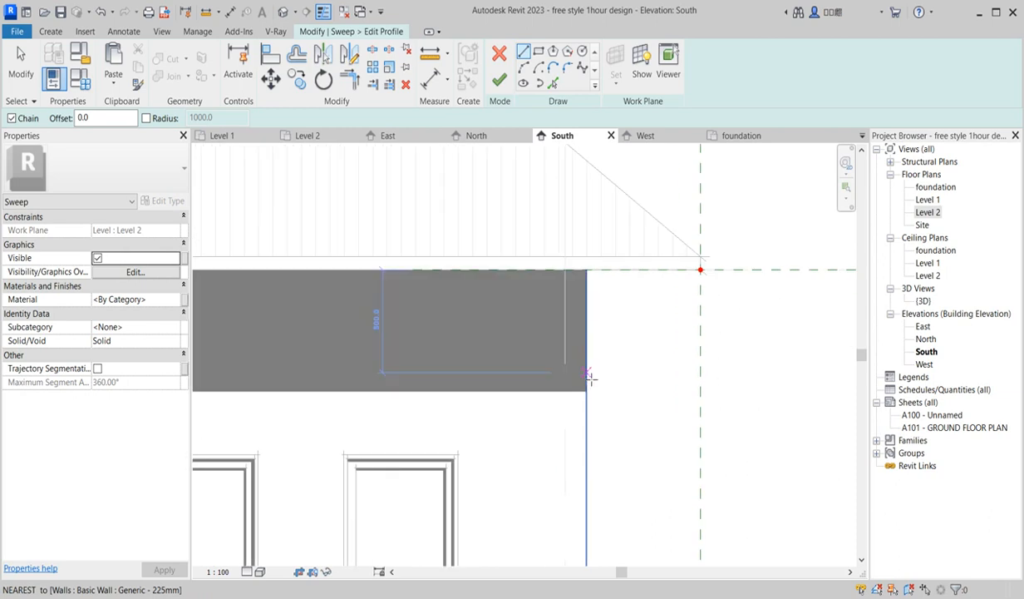
left_click(589, 351)
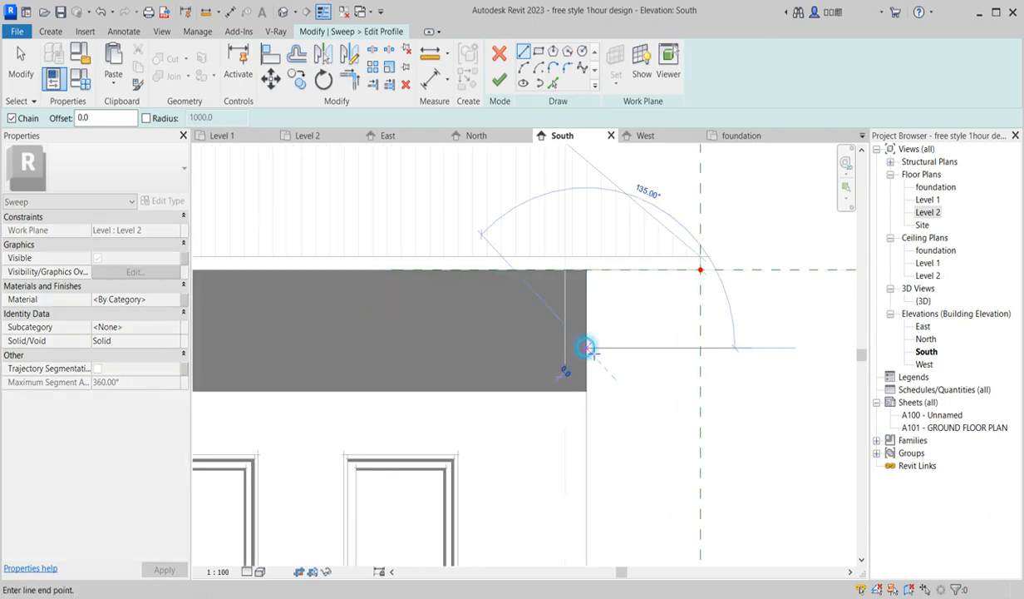
left_click(606, 349)
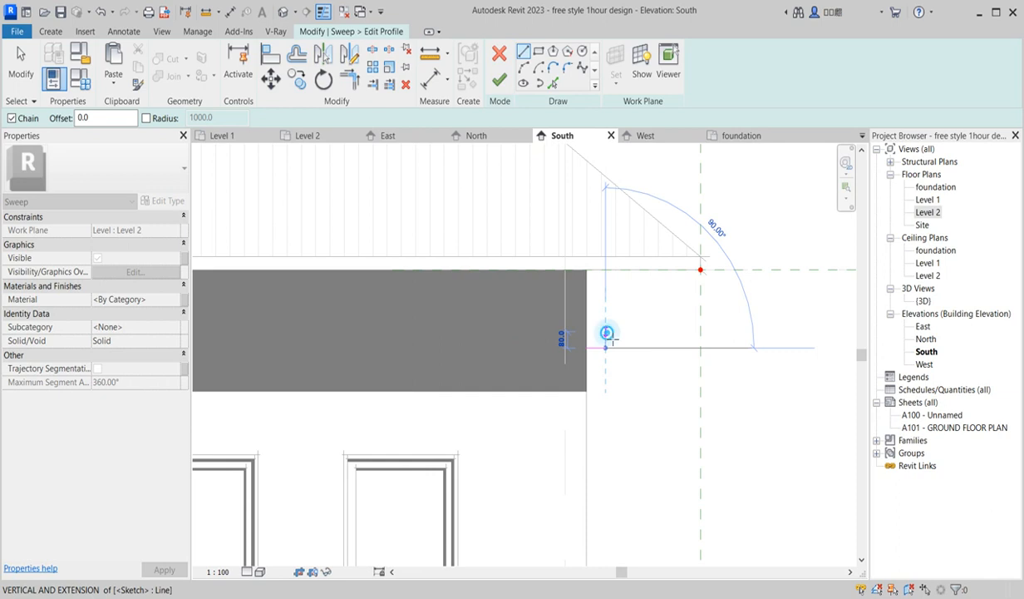
left_click(605, 332)
left_click(629, 331)
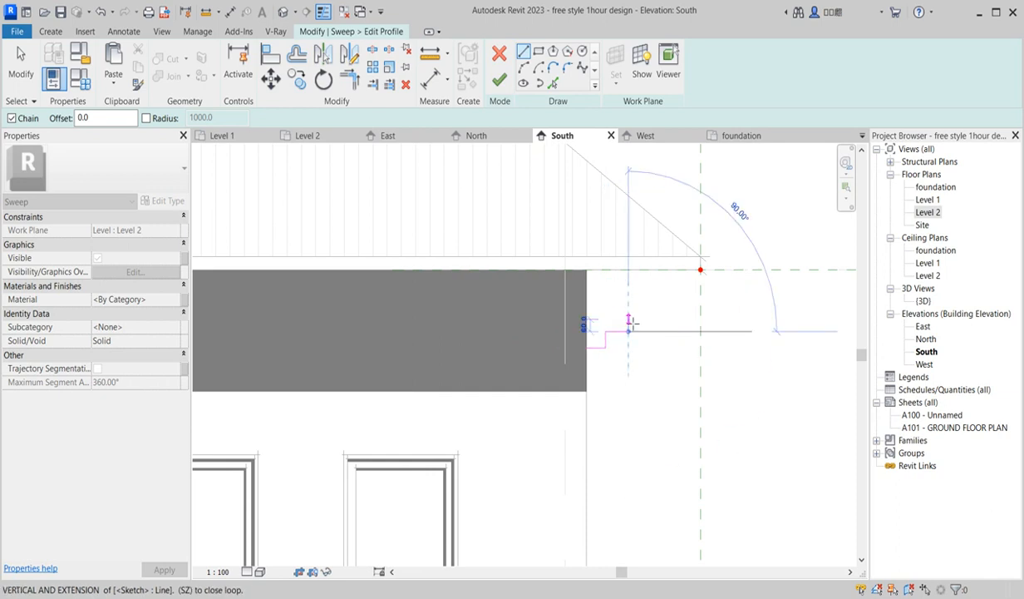
right_click(606, 295)
left_click(689, 327)
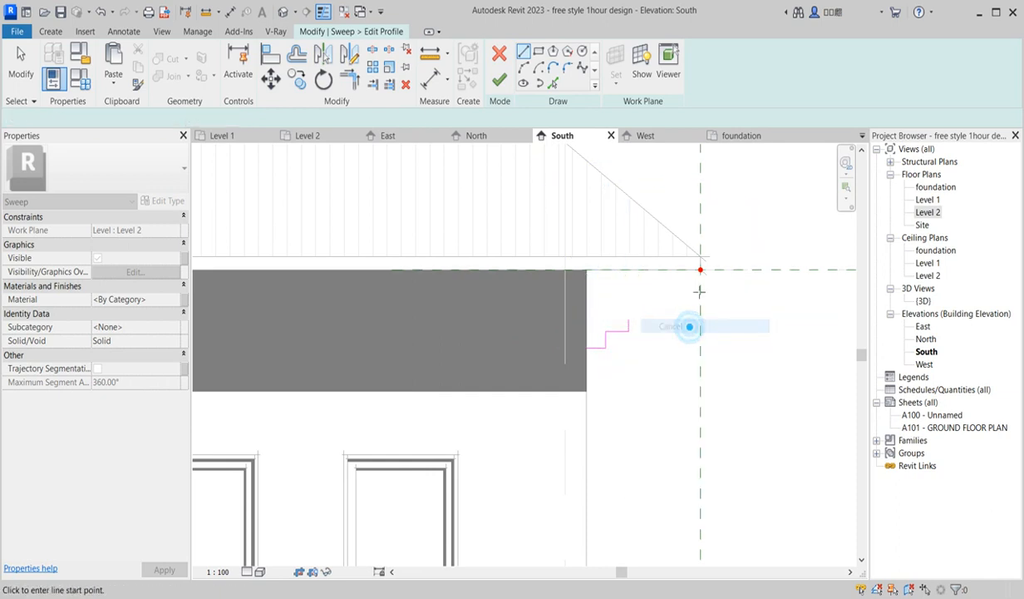
Draw a second stepped line down and inward from the eave corner, with a riser about 55 mm and last tread about 70 mm
scroll(698, 291, "up", 4)
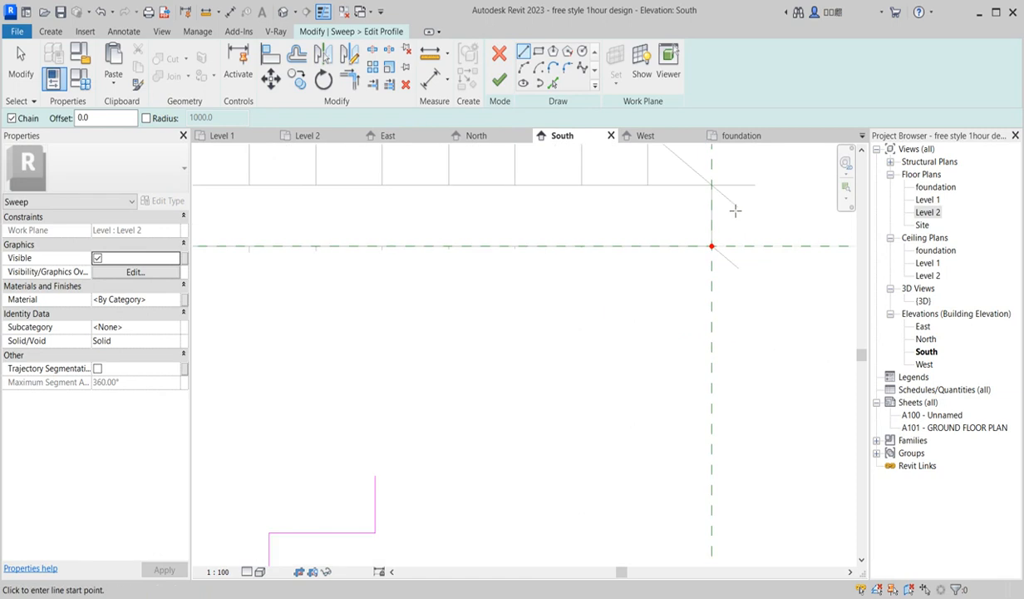
left_click(706, 256)
left_click(698, 284)
left_click(601, 284)
left_click(601, 336)
left_click(538, 336)
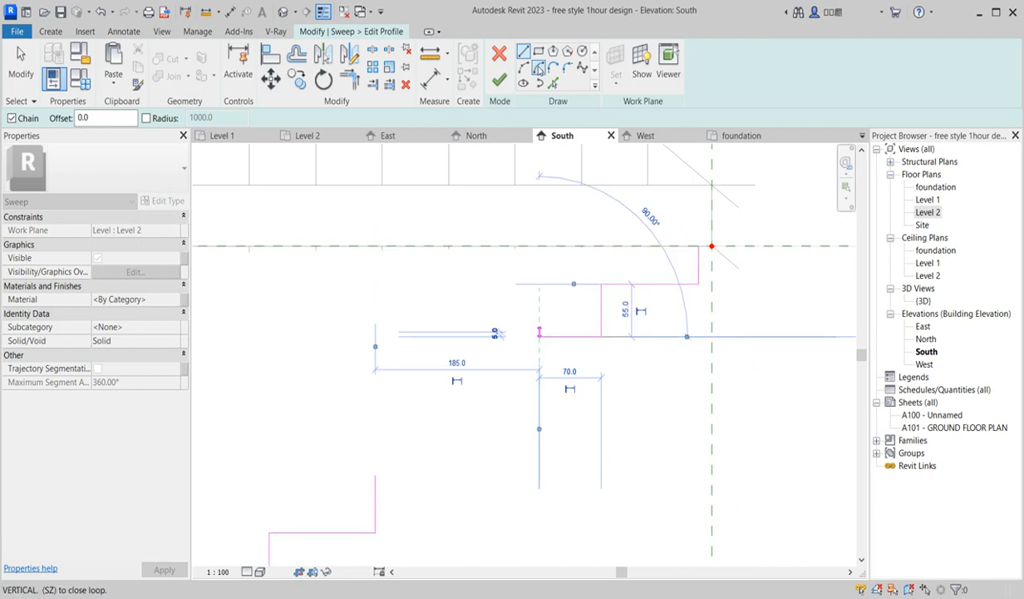
Join the two stepped profile lines with a start-end-radius arc of about 277.5 mm radius
left_click(523, 66)
left_click(374, 472)
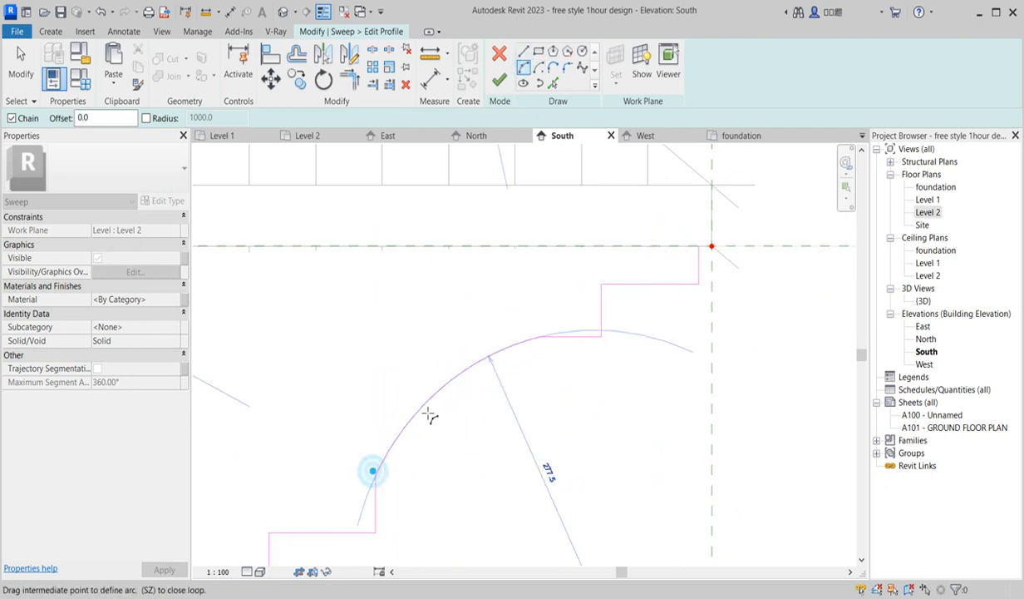
key("Escape")
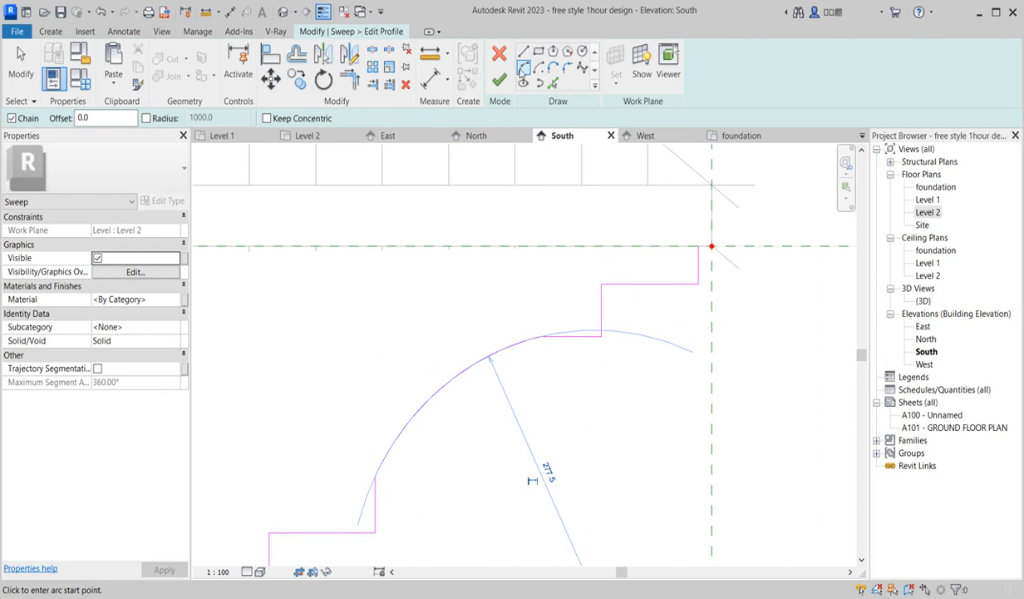
Close the profile with a line about 585 mm long along the eave to the wall and one down the wall's outer face
left_click(523, 52)
left_click(710, 246)
scroll(822, 312, "down", 3)
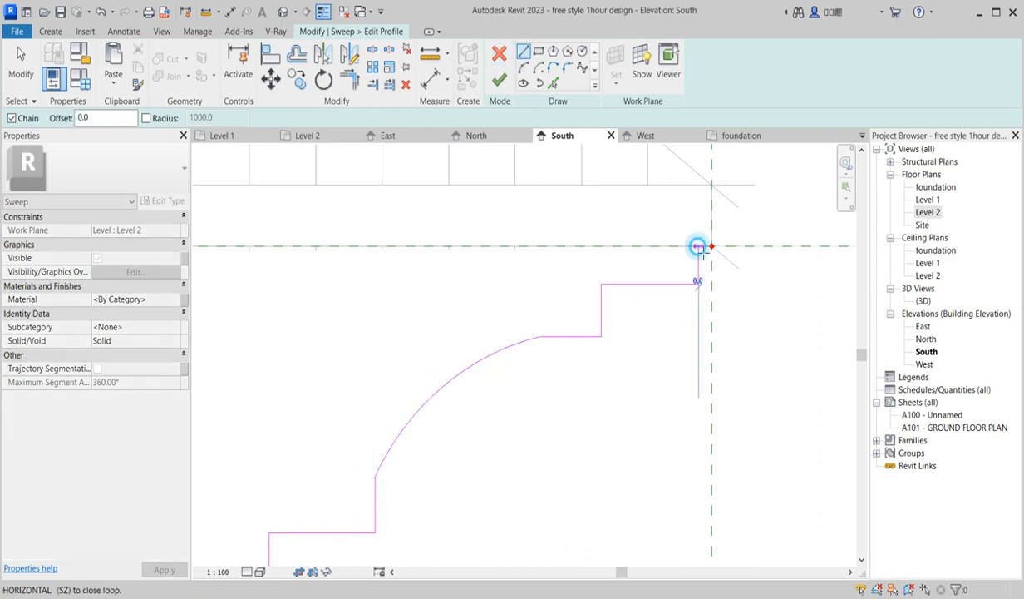
scroll(821, 313, "down", 2)
left_click(634, 288)
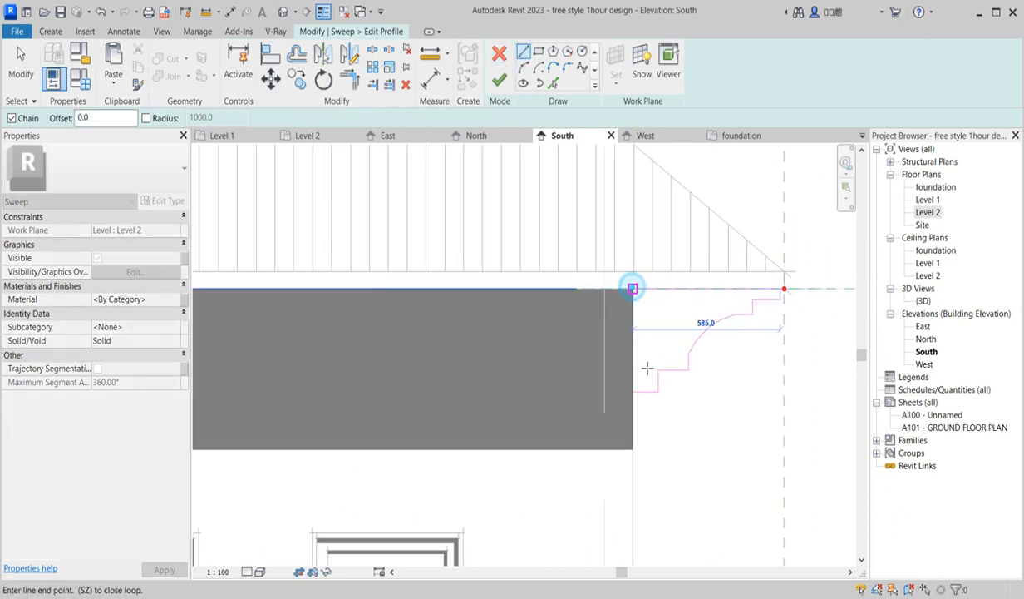
left_click(635, 390)
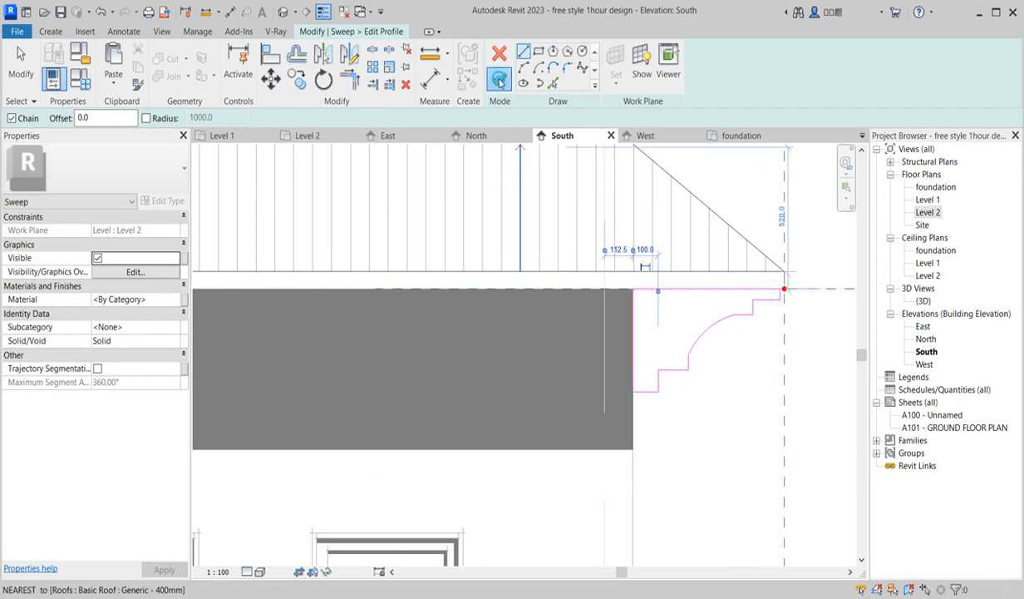
Finish the profile and the sweep, and complete the in-place moulding model
left_click(499, 79)
left_click(498, 79)
scroll(605, 323, "down", 5)
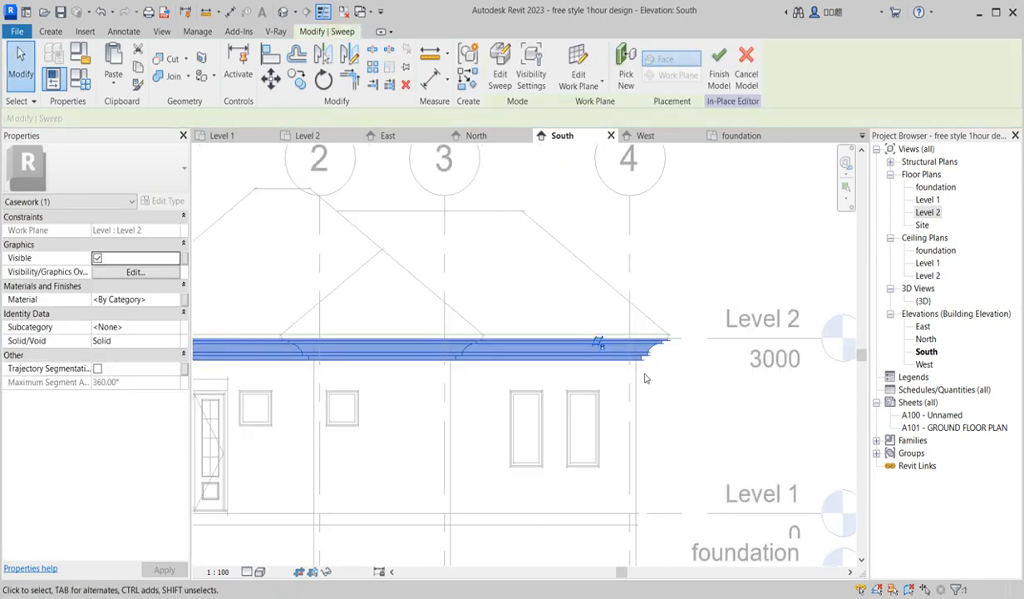
left_click(689, 394)
scroll(528, 412, "up", 3)
scroll(448, 346, "down", 3)
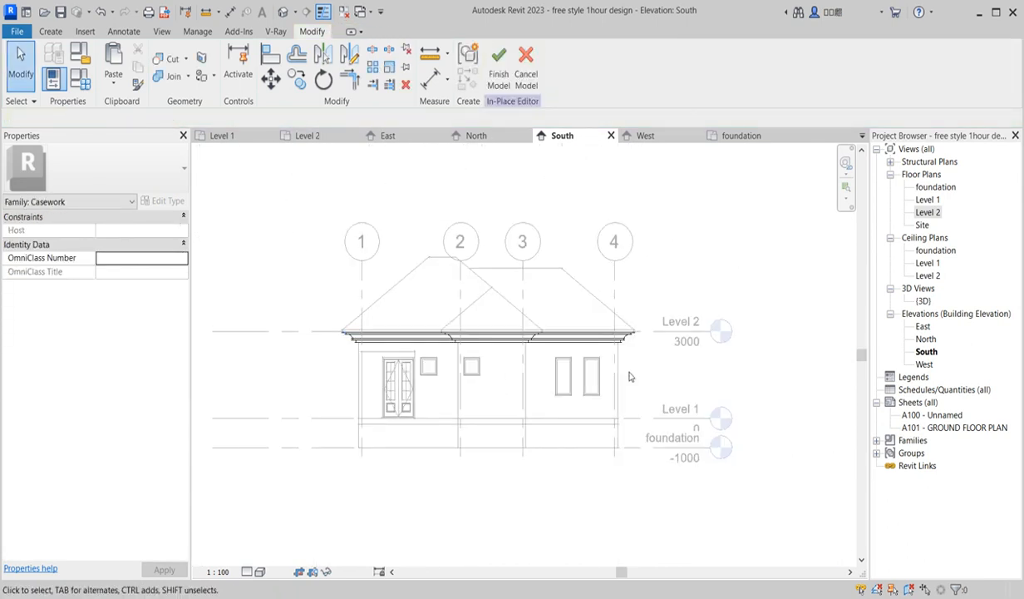
left_click(499, 62)
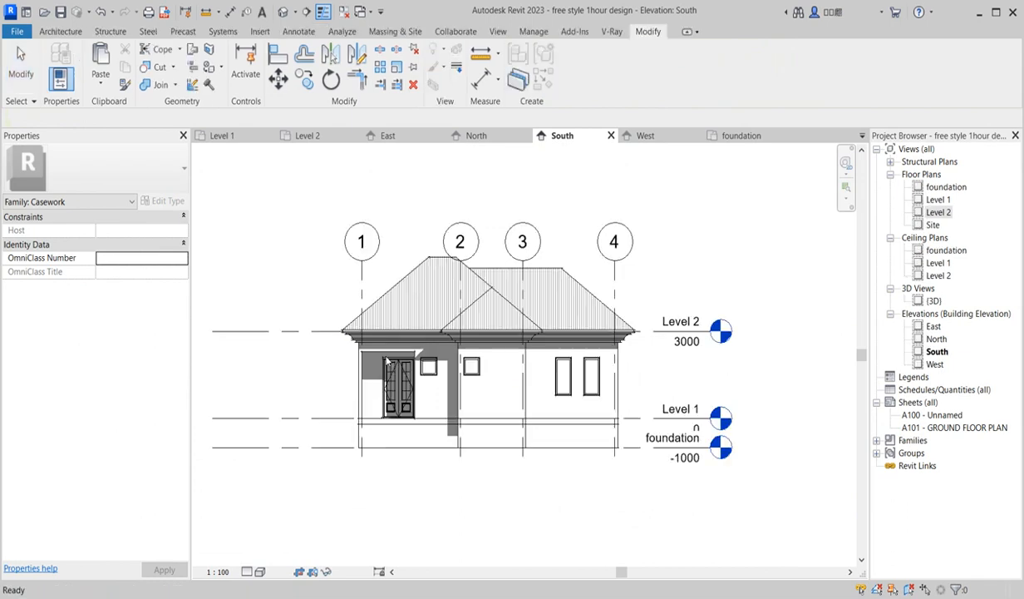
left_click(466, 273)
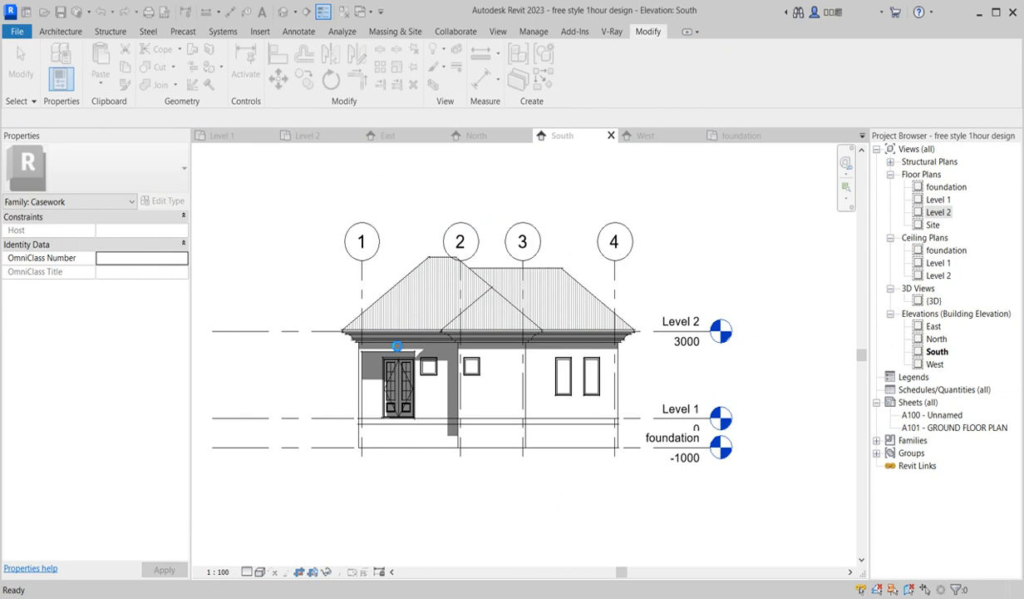
Examine the eave moulding in the South elevation, and how it meets the roof in the West elevation
scroll(356, 347, "up", 5)
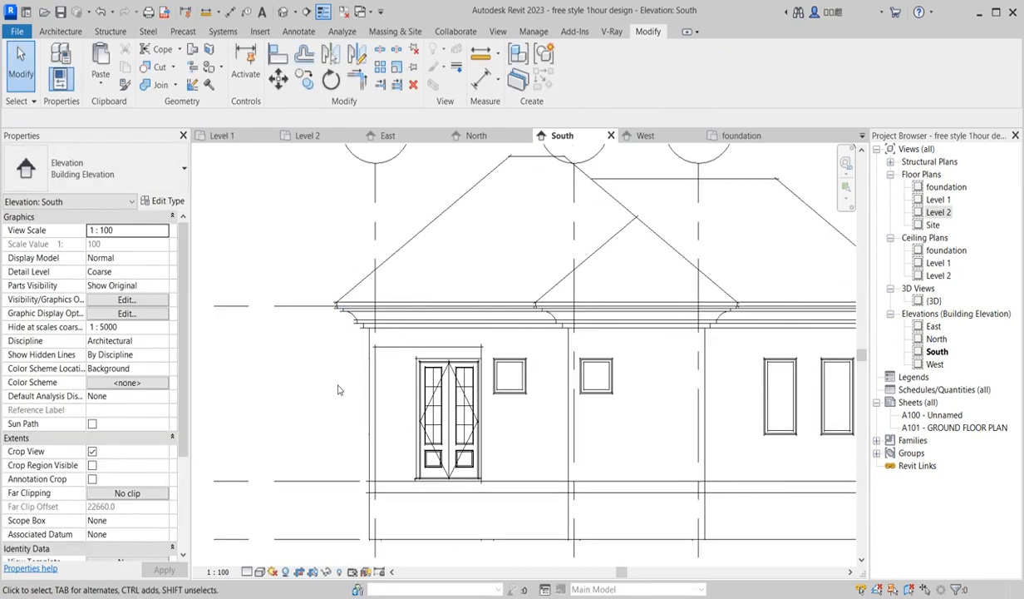
scroll(340, 388, "down", 7)
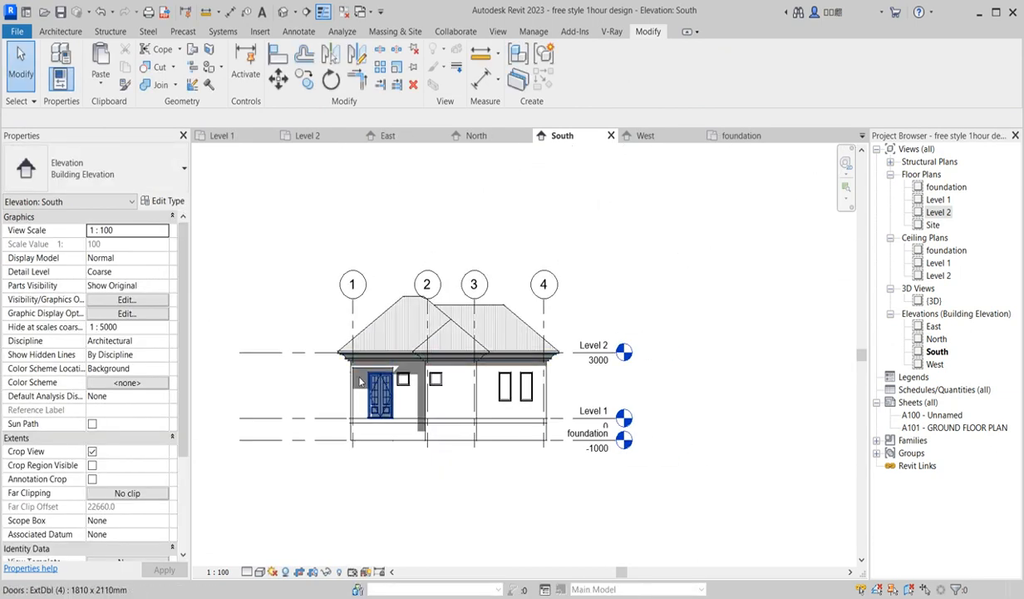
scroll(338, 363, "up", 5)
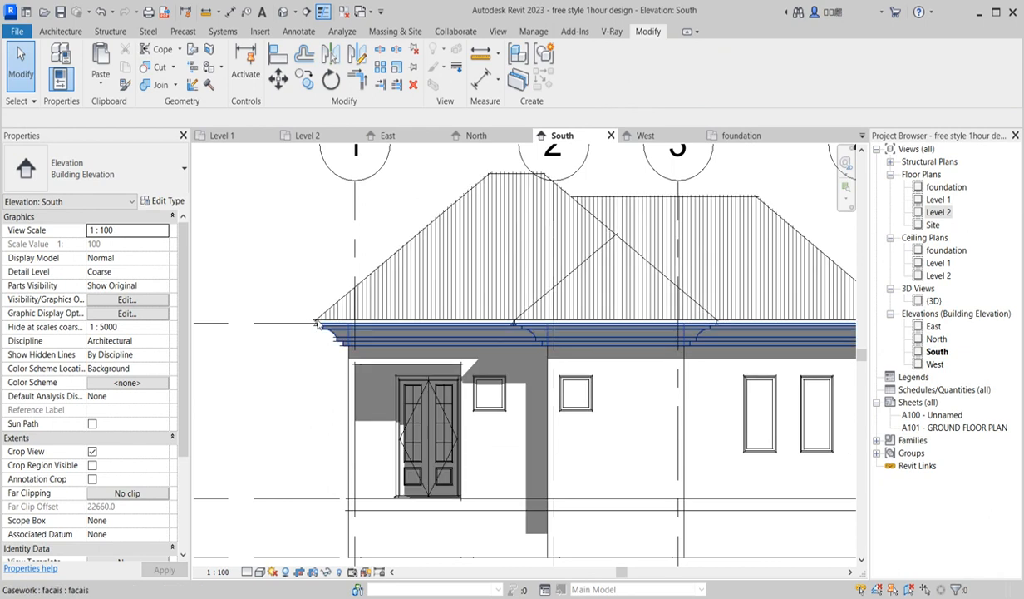
scroll(317, 324, "up", 3)
scroll(326, 311, "down", 3)
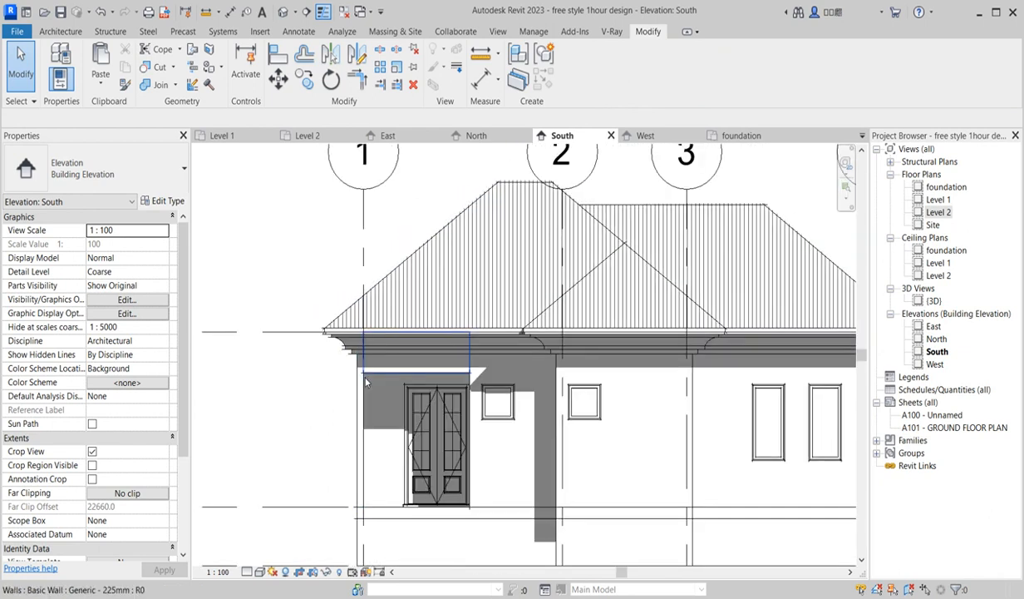
double_click(935, 365)
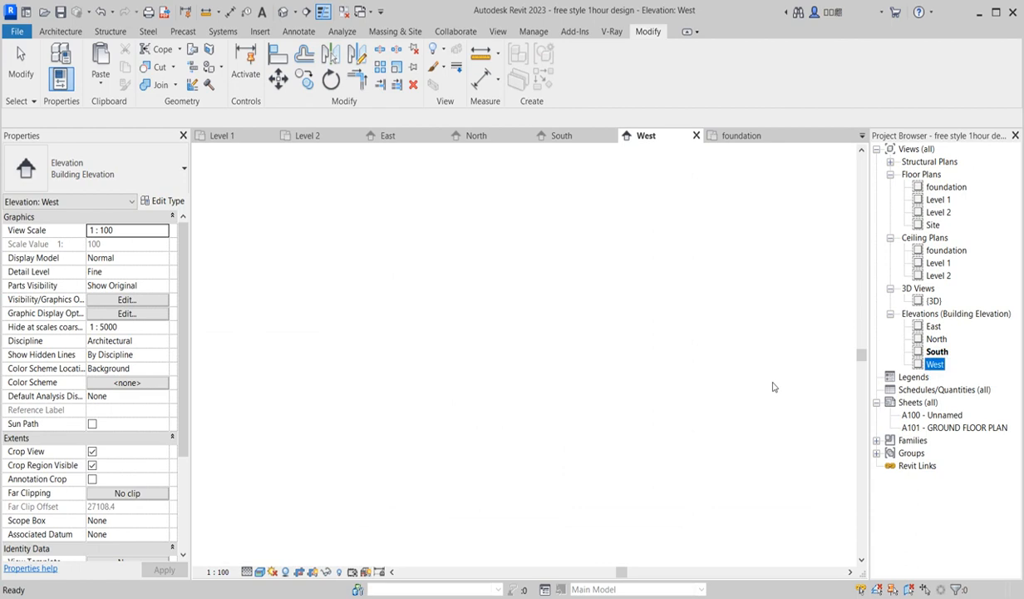
scroll(524, 416, "up", 4)
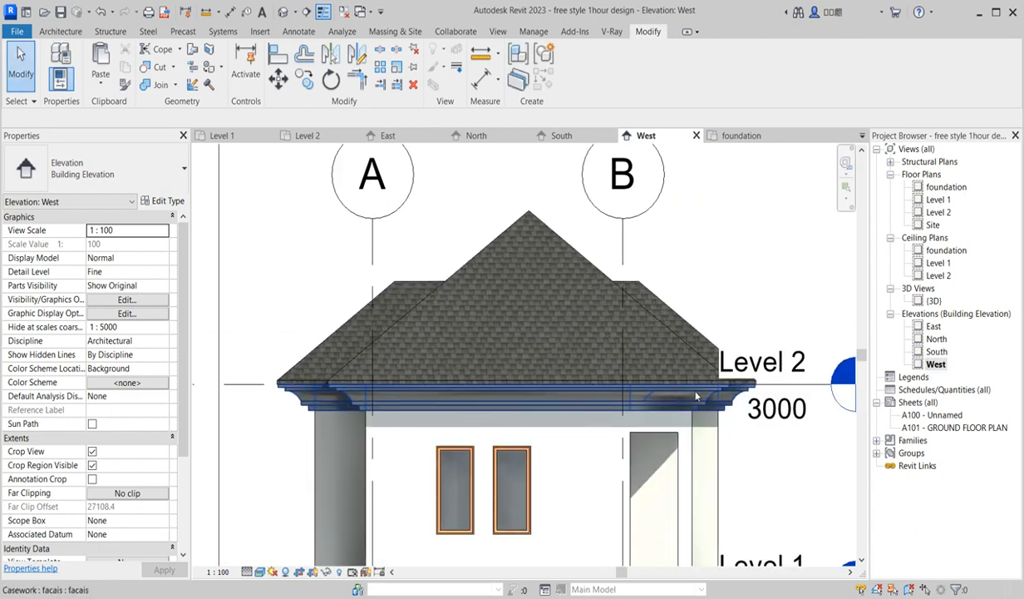
left_click(680, 343)
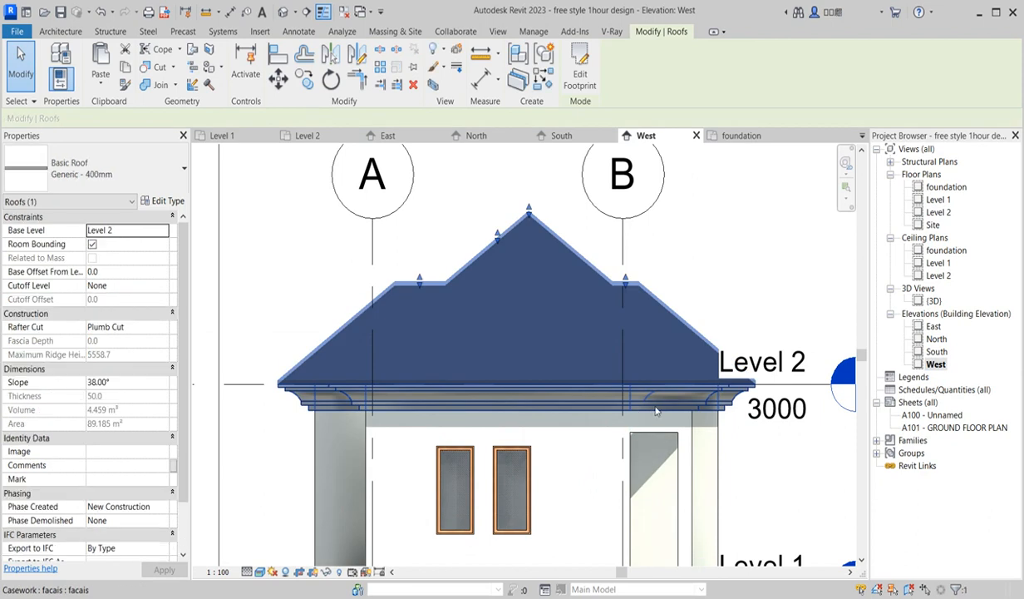
left_click(592, 409, "ctrl")
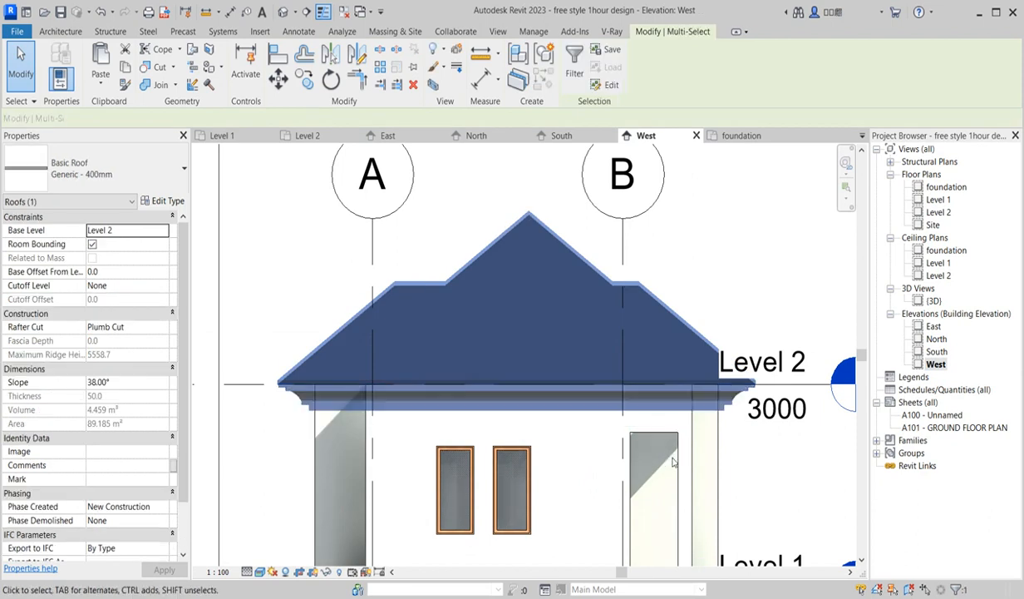
left_click(663, 265)
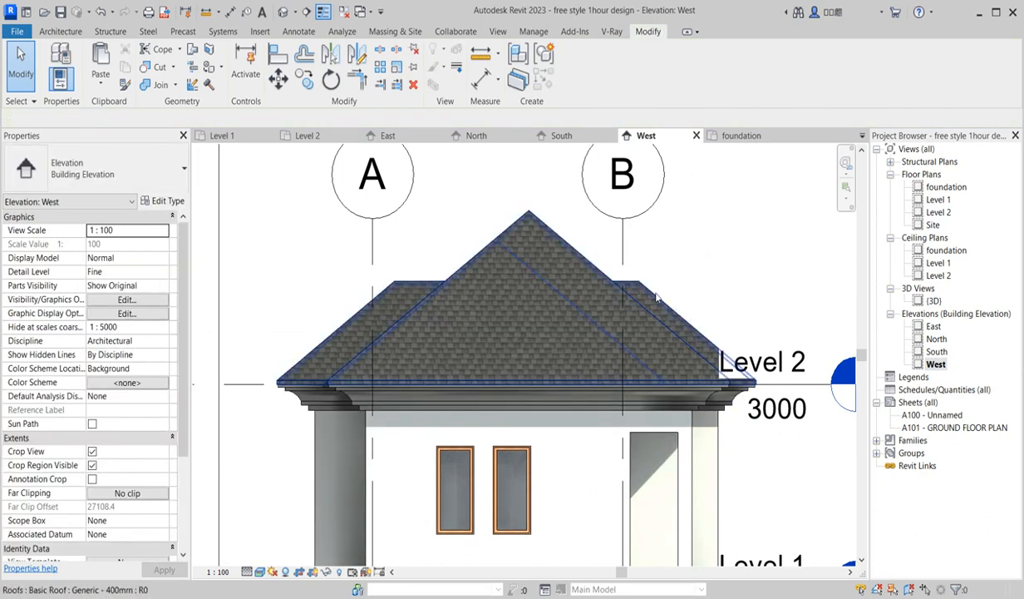
Try to copy the roof straight up from the midpoint of its eave in the West elevation
left_click(655, 290)
left_click(304, 79)
scroll(503, 383, "up", 4)
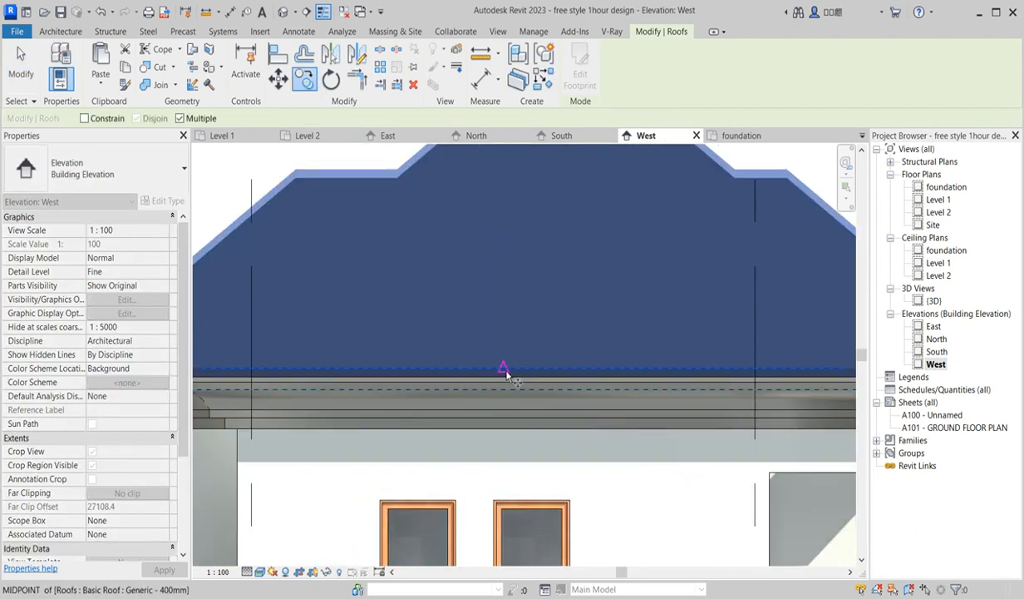
left_click(503, 369)
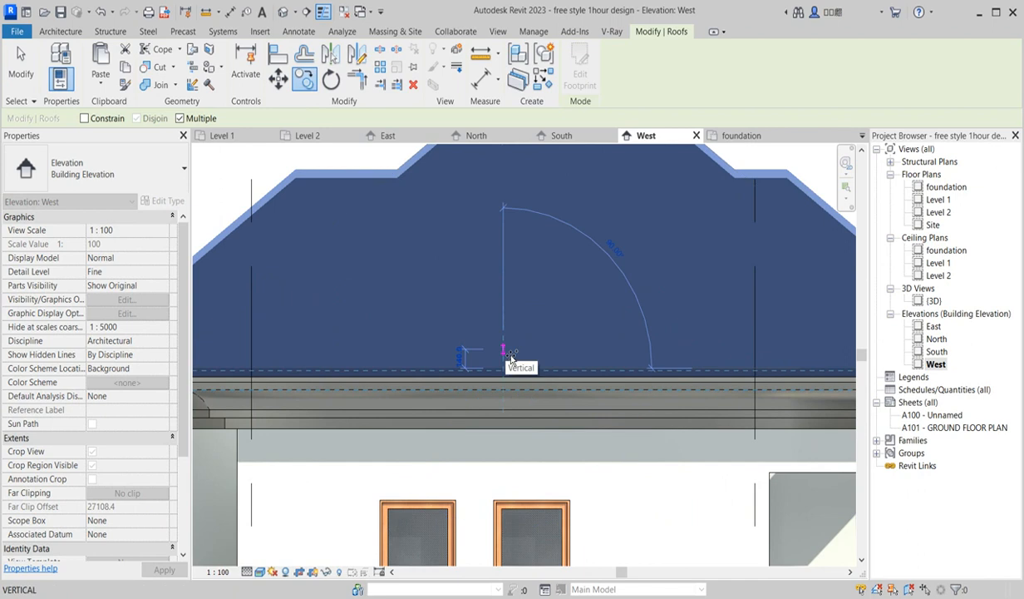
left_click(510, 356)
scroll(511, 357, "down", 3)
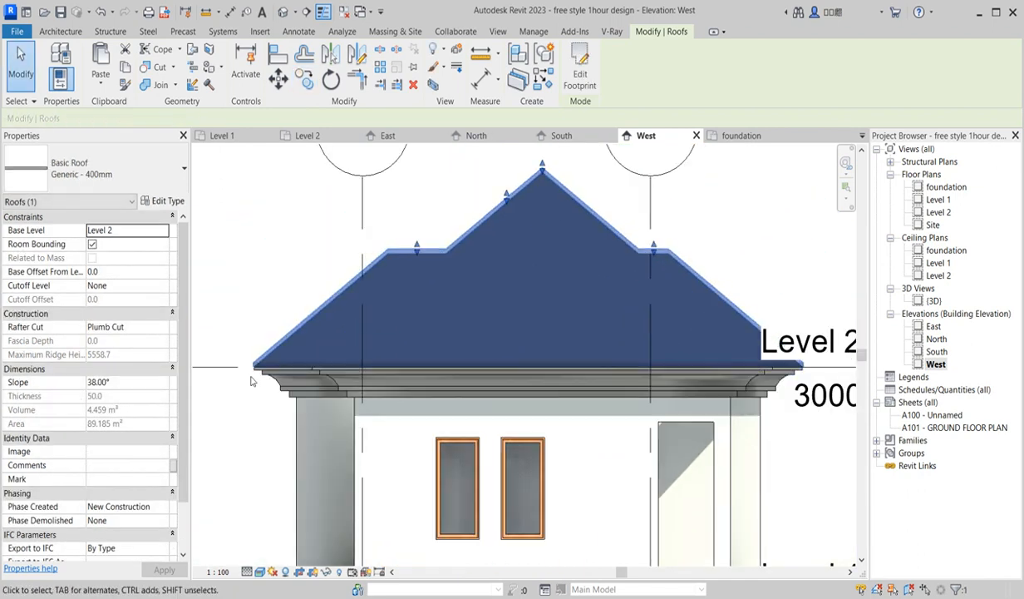
Copy the roof vertically upward by about 63.5 mm, using its lower eave corner as the base point
left_click(305, 79)
scroll(254, 370, "up", 4)
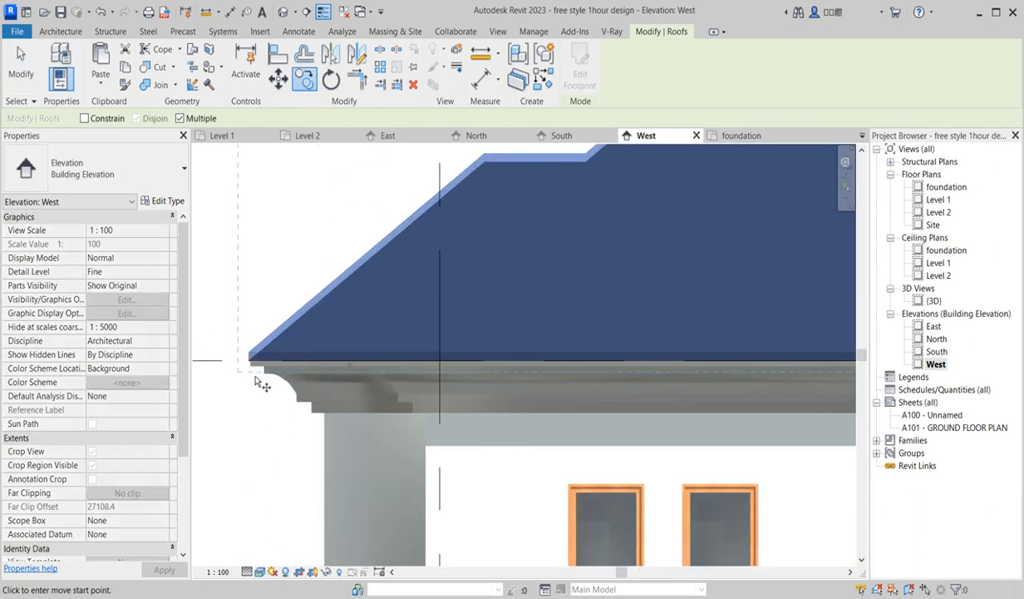
left_click(243, 342)
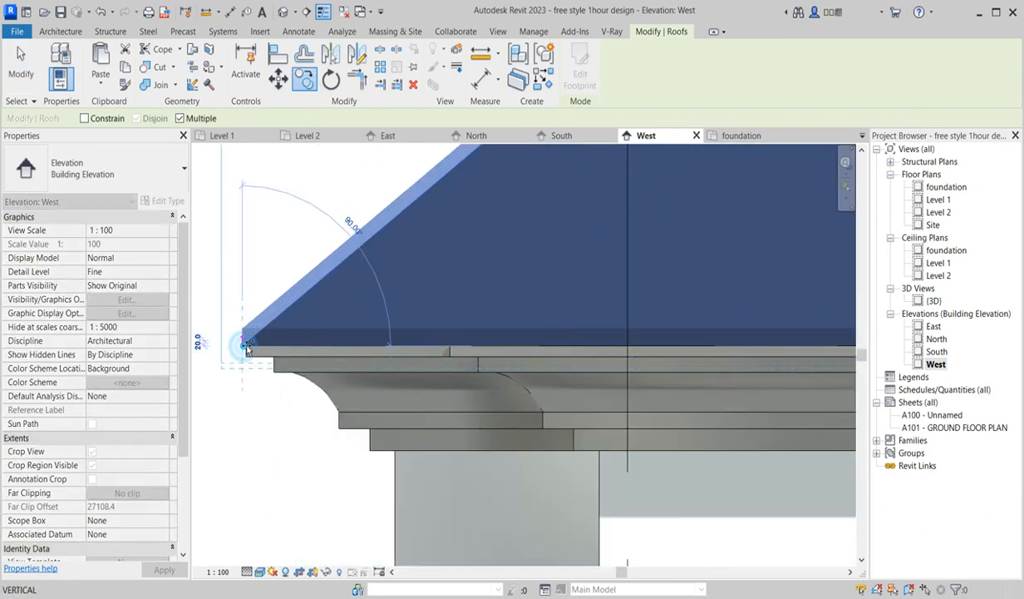
scroll(246, 339, "down", 2)
left_click(355, 375)
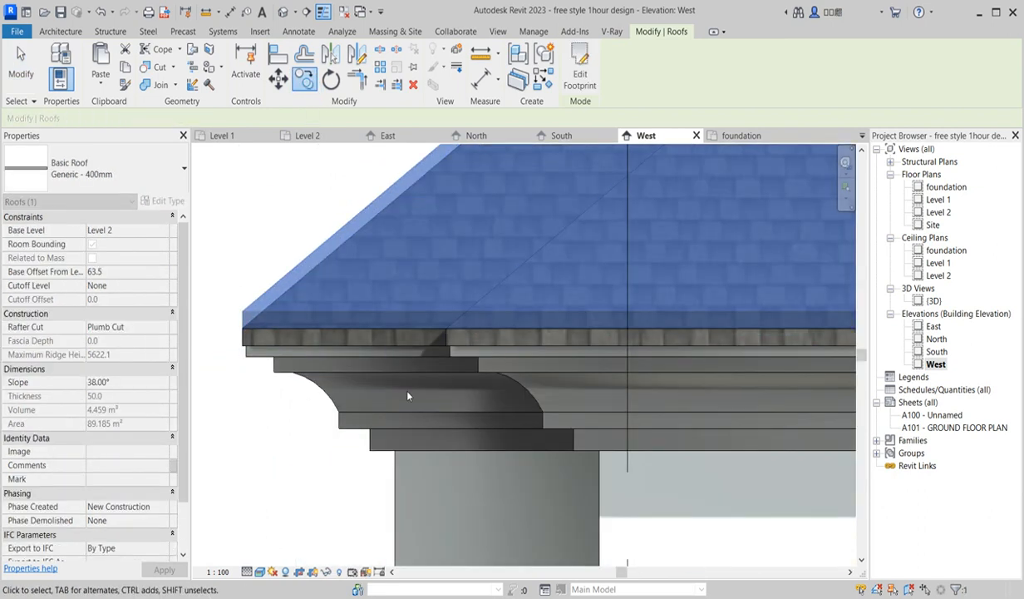
Open the copied roof's footprint sketch for editing in the Site floor plan
scroll(424, 428, "down", 3)
scroll(433, 438, "down", 2)
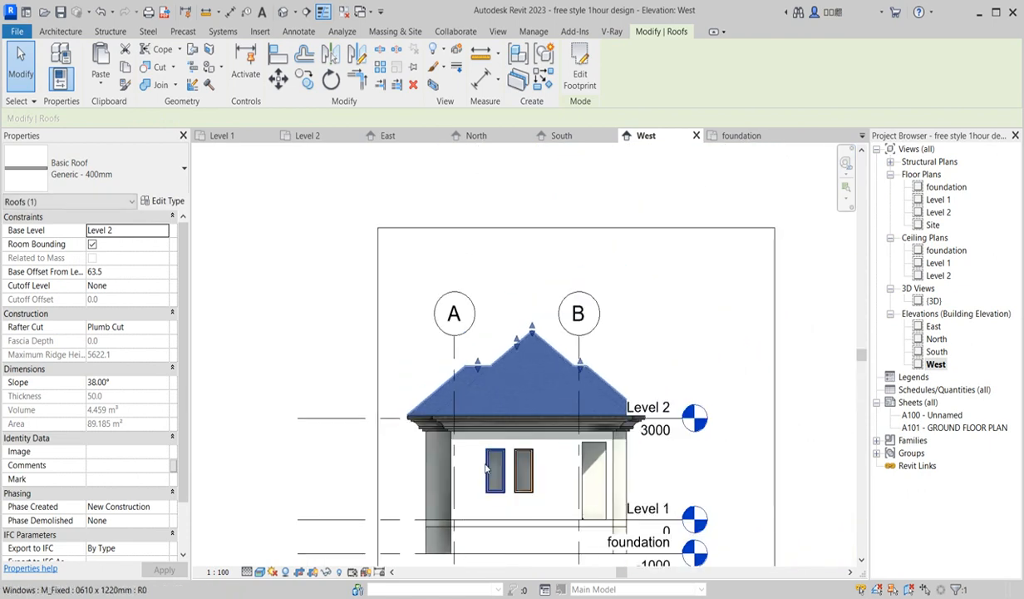
left_click(581, 64)
left_click(460, 219)
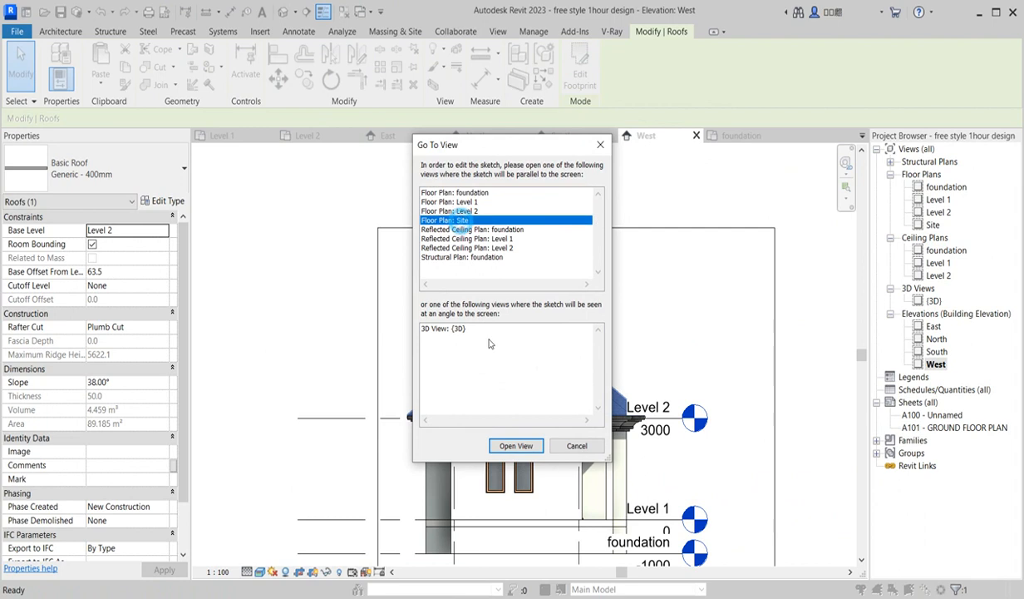
left_click(517, 445)
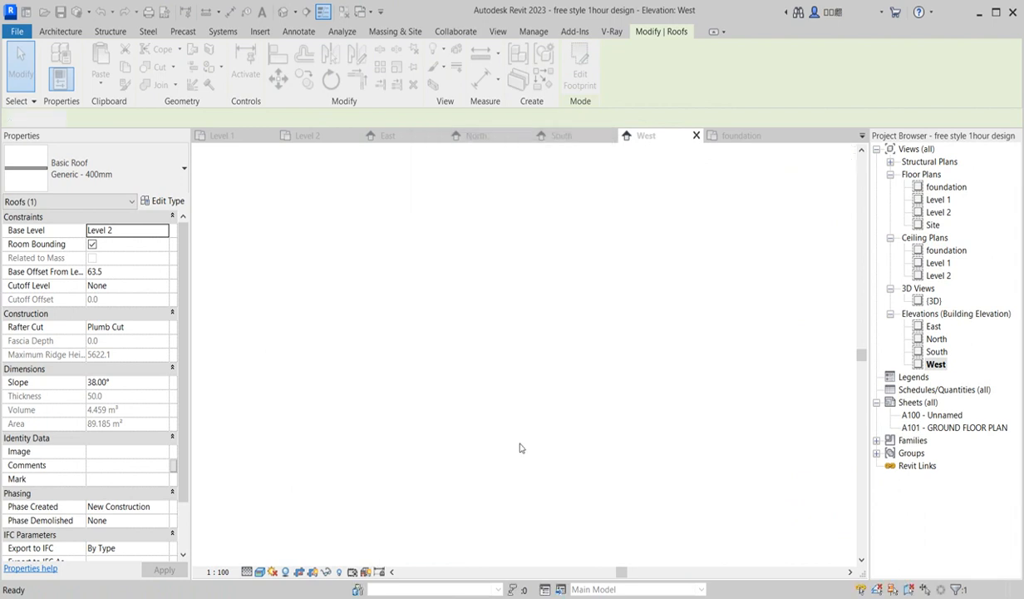
scroll(468, 360, "up", 8)
scroll(472, 358, "down", 4)
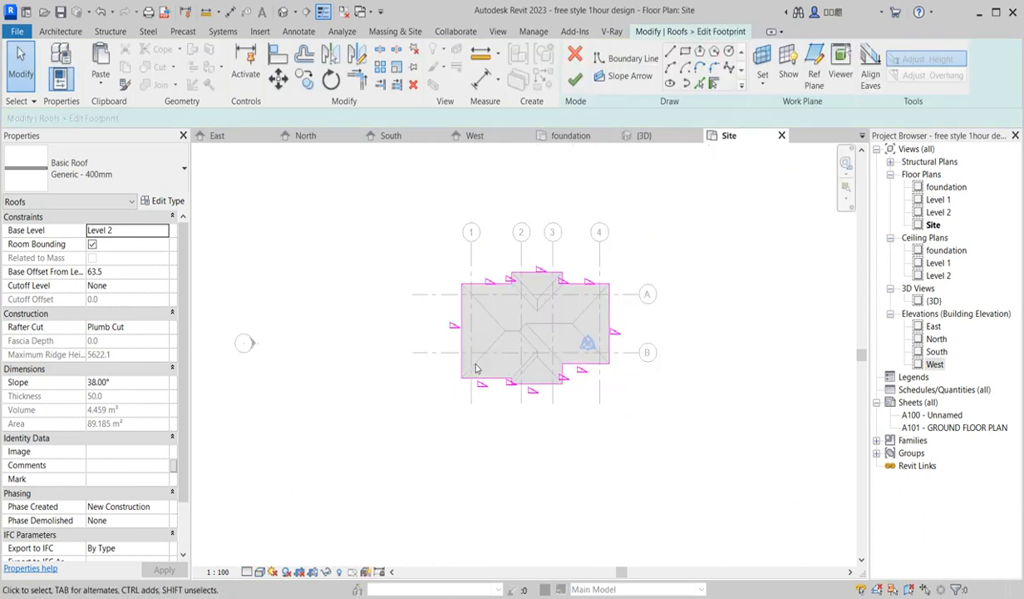
scroll(467, 344, "up", 1)
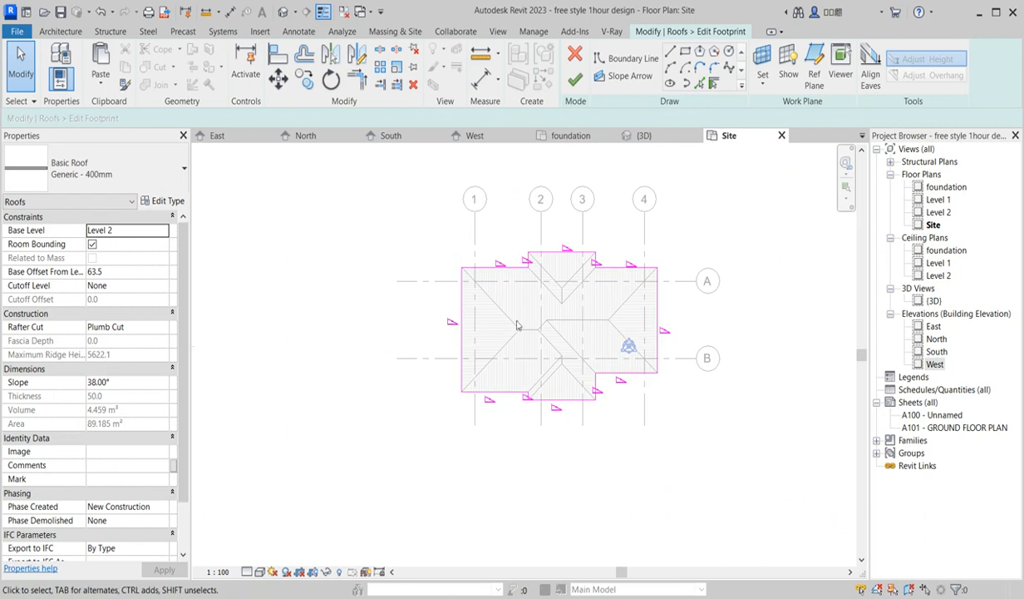
Offset the west edge of the copied roof's footprint outward by 600 mm without keeping the original line
left_click(463, 299)
scroll(472, 299, "up", 3)
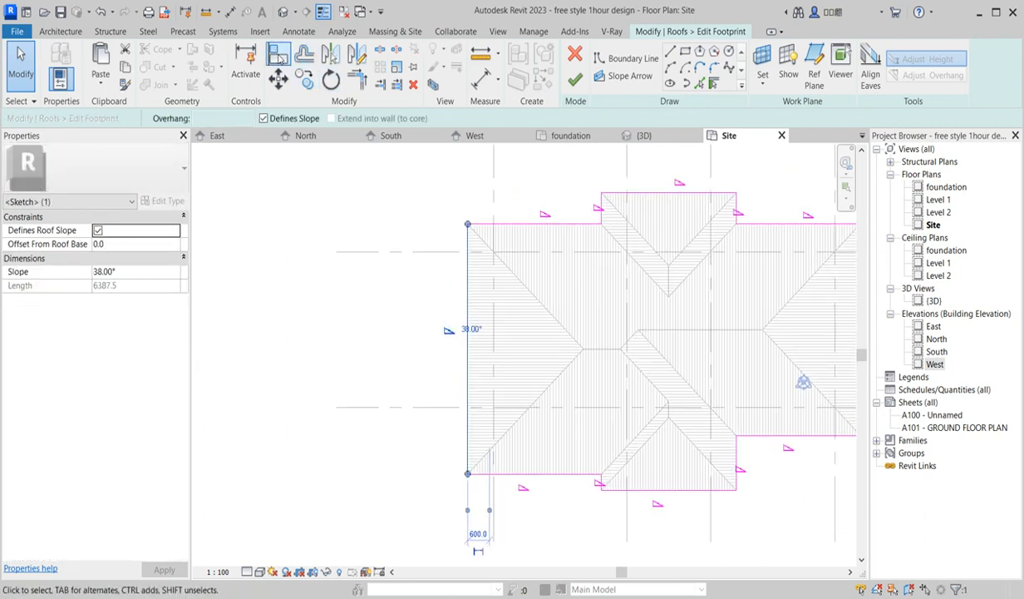
left_click(303, 55)
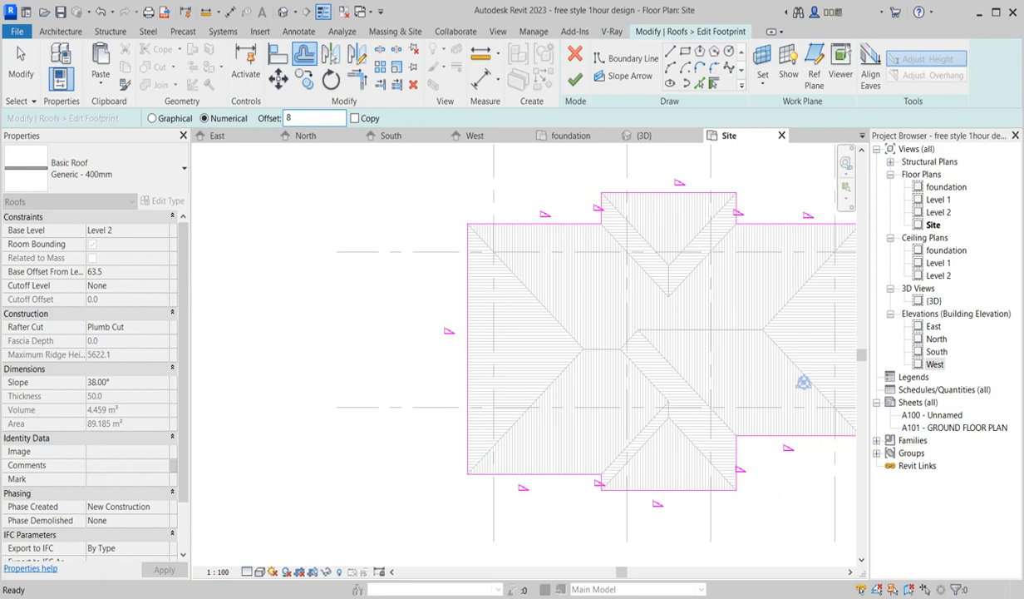
key("Return")
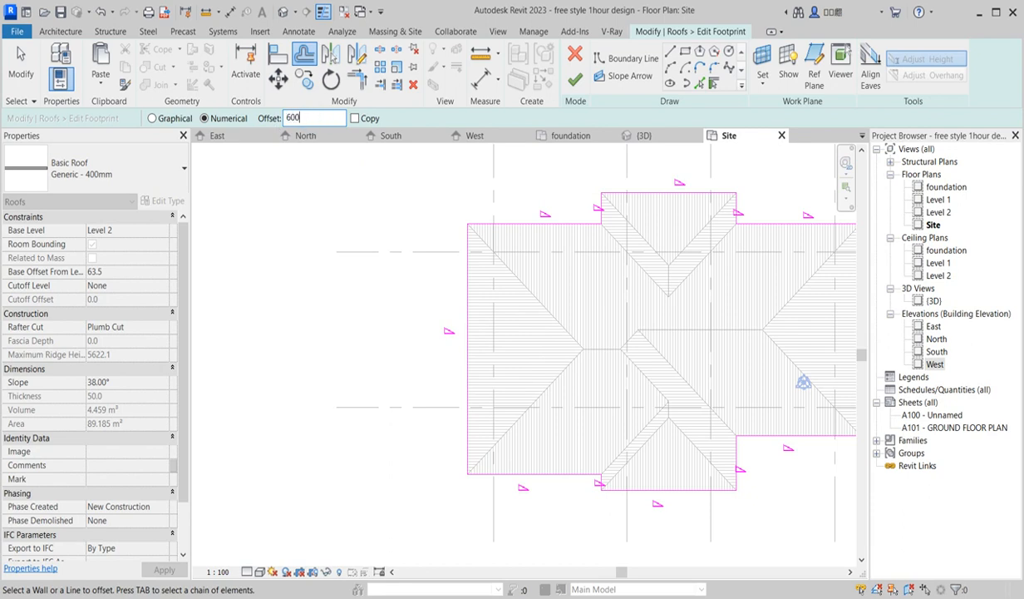
left_click(466, 310)
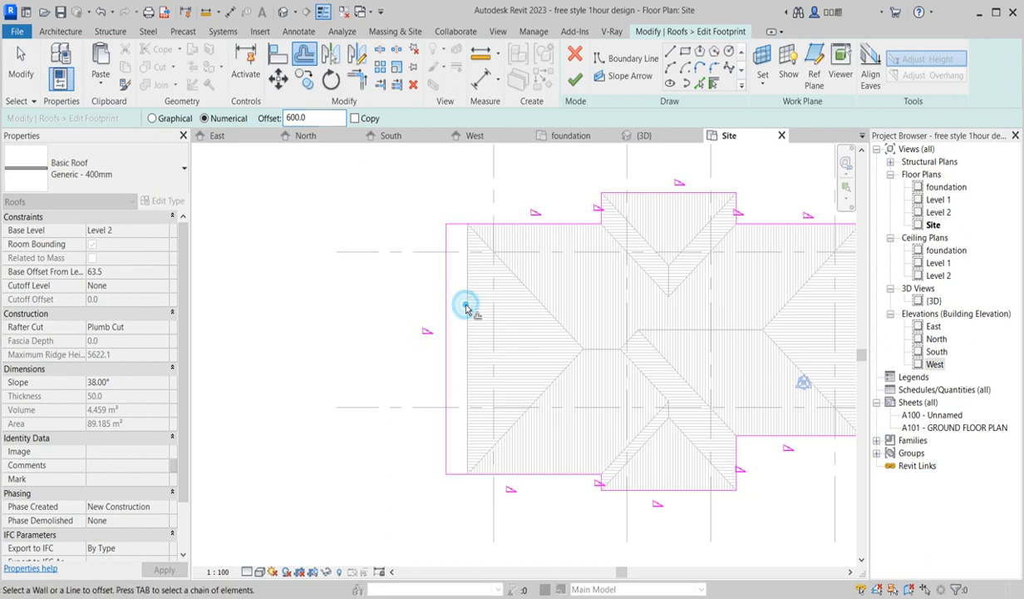
Draw three boundary lines about 4150 mm long from the footprint's west edge, enclosing a smaller rectangle within the roof outline
scroll(420, 293, "down", 3)
scroll(420, 293, "up", 2)
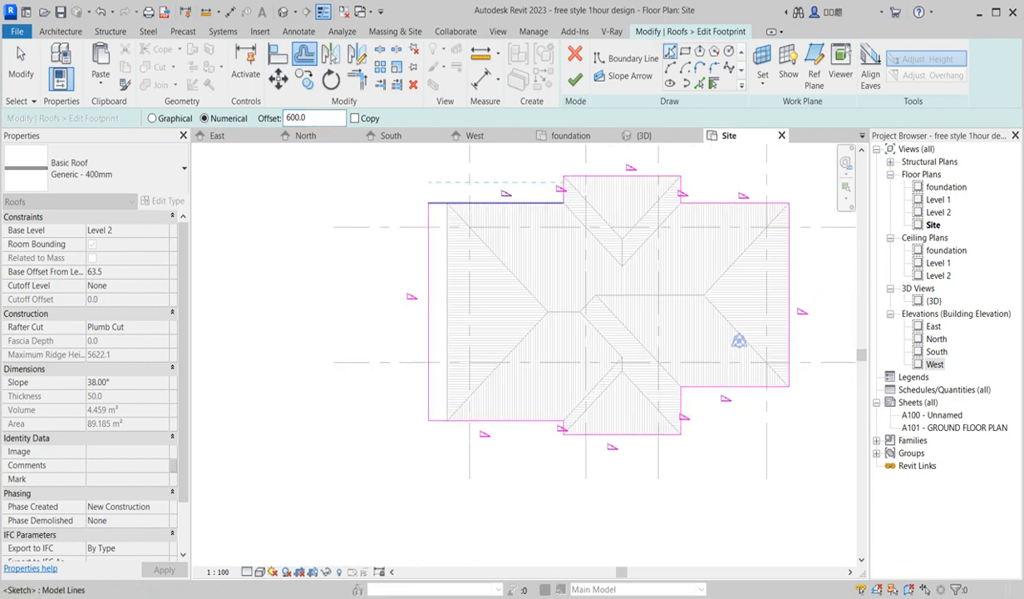
left_click(670, 53)
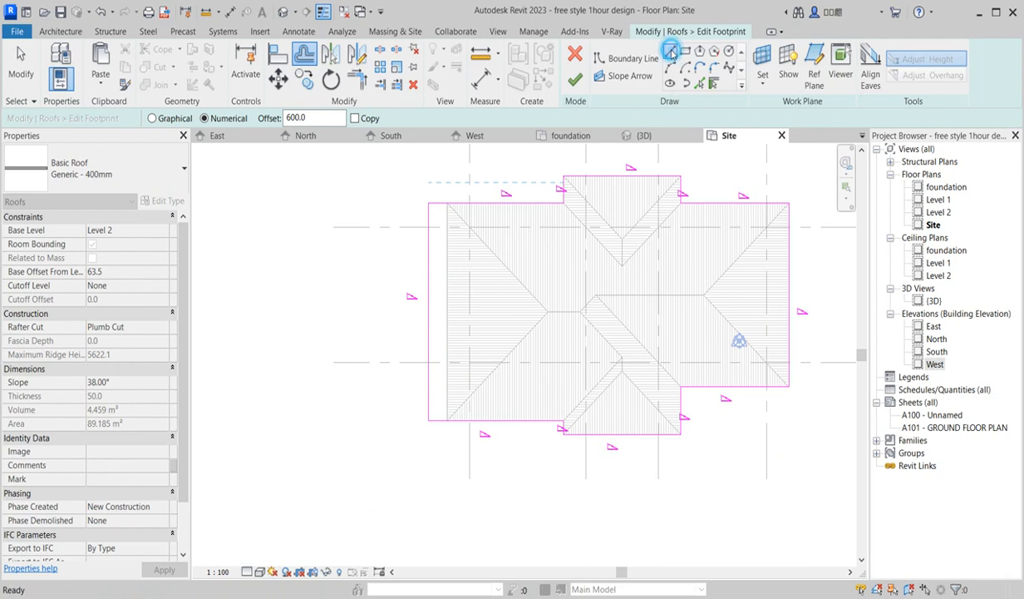
left_click(428, 227)
left_click(430, 265)
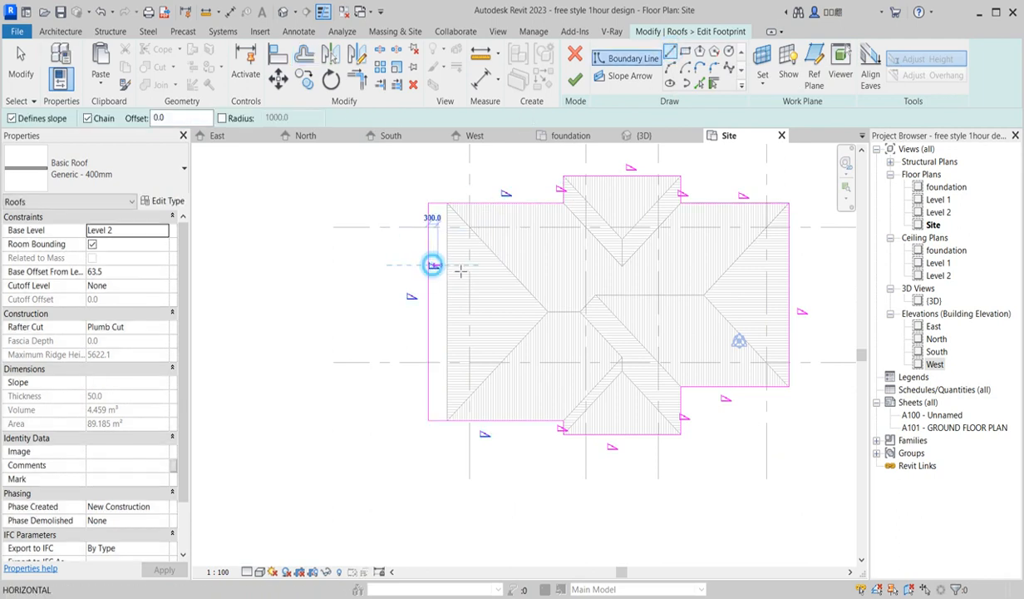
left_click(559, 265)
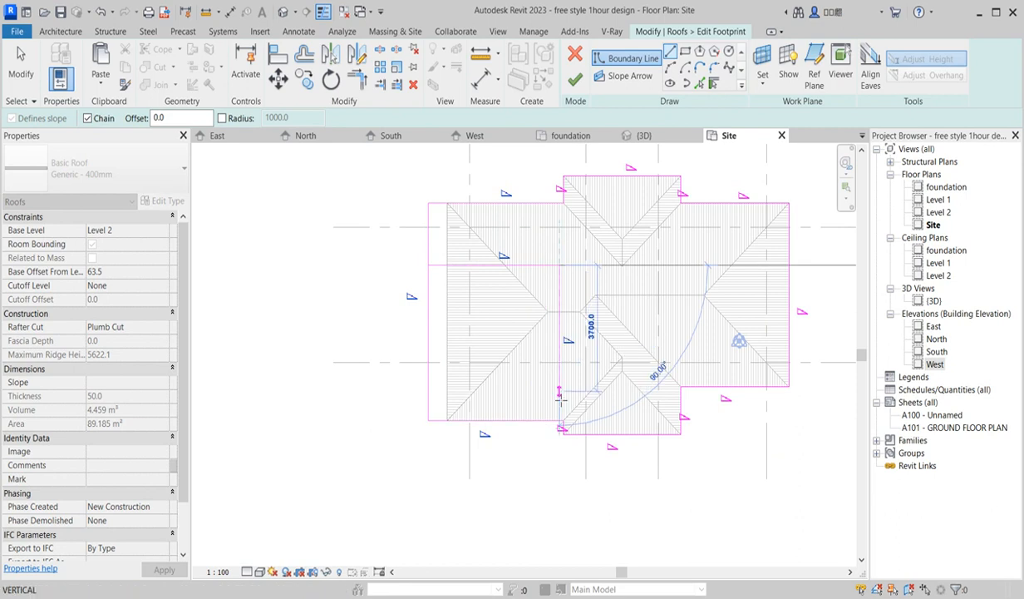
left_click(560, 392)
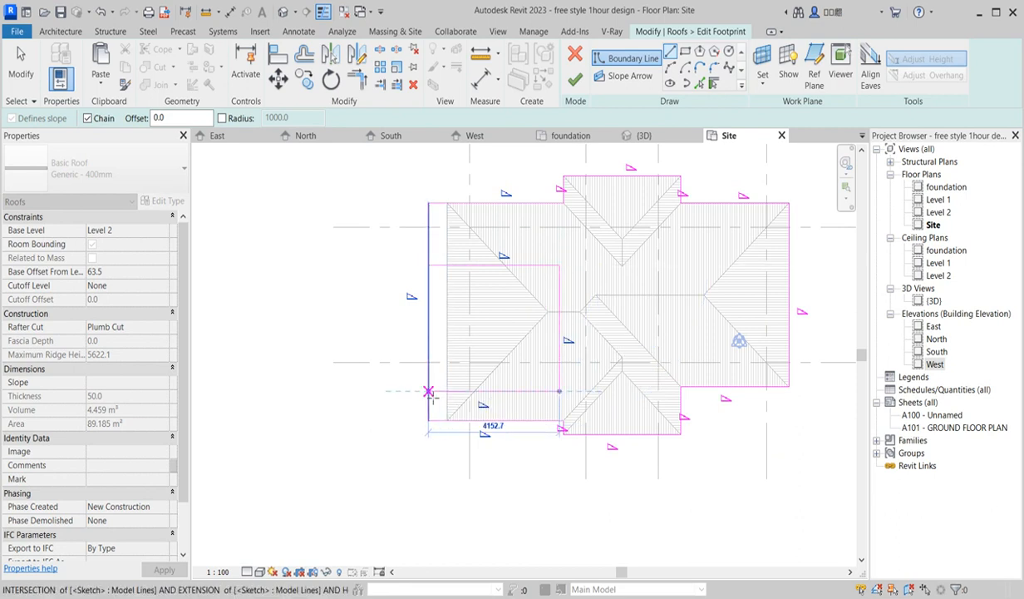
left_click(427, 391)
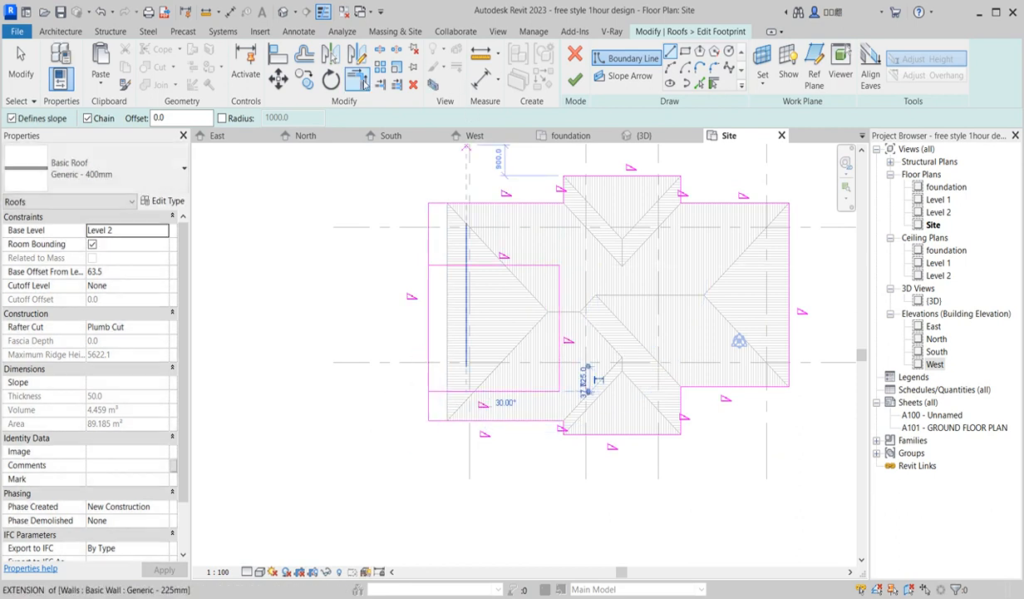
Trim the footprint's west edge to corners with the new rectangle's north and south lines
left_click(357, 79)
left_click(429, 348)
left_click(446, 392)
scroll(484, 290, "down", 4)
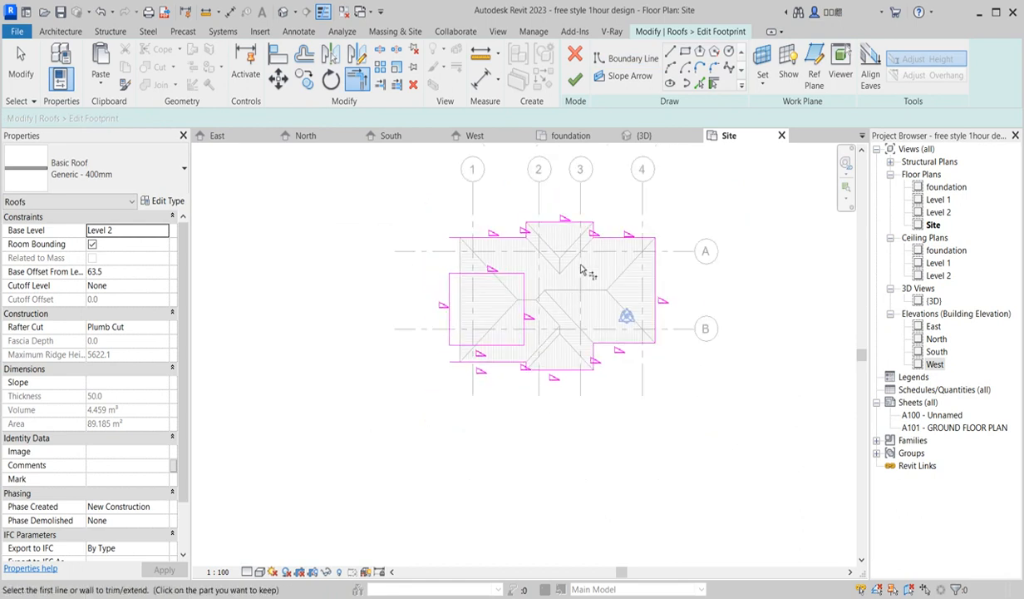
scroll(583, 270, "up", 3)
key("Escape")
key("Escape")
Delete all the remaining original boundary lines around the new rectangle on the north, east and south sides
left_click_drag(733, 275, 431, 202)
mouse_move(336, 165)
left_mouse_down()
mouse_move(544, 248)
mouse_move(731, 269)
left_mouse_up()
key("Delete")
left_click_drag(732, 324, 733, 395)
key("Delete")
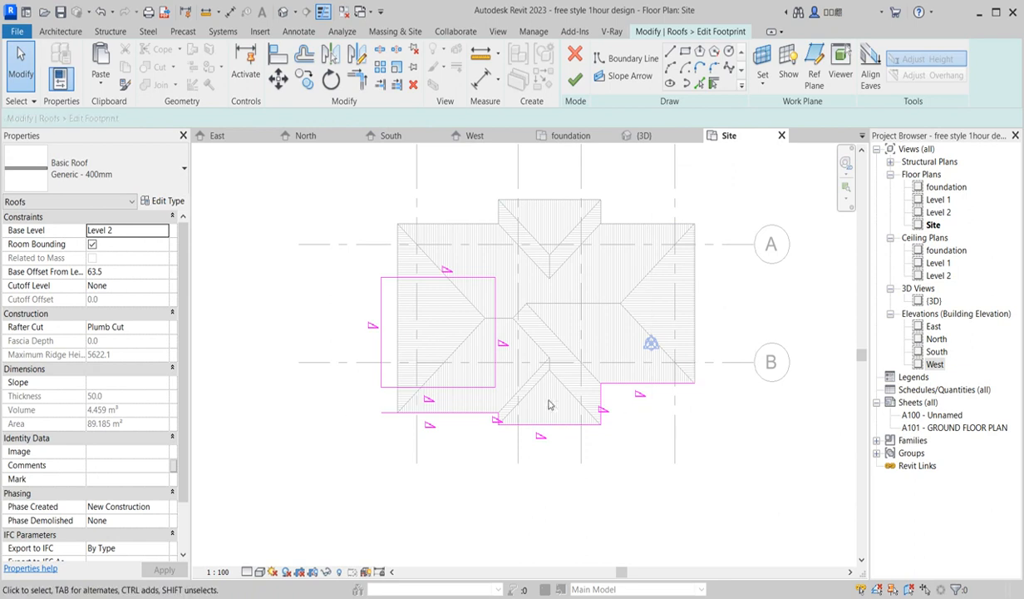
left_click_drag(361, 395, 647, 472)
key("Delete")
left_click_drag(582, 352, 717, 486)
key("Escape")
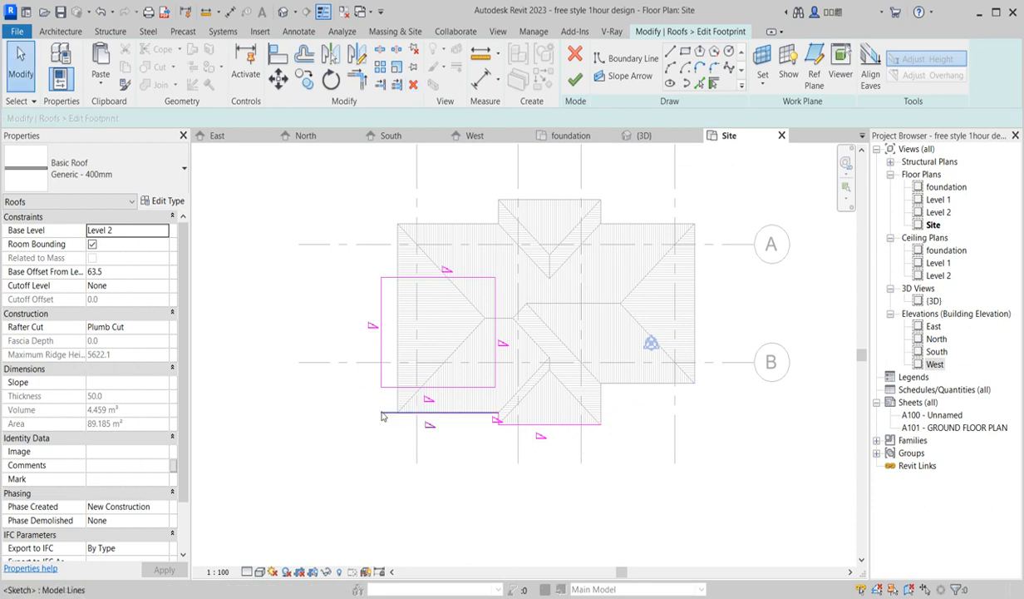
mouse_move(344, 383)
left_mouse_down()
mouse_move(482, 414)
mouse_move(645, 519)
left_mouse_up()
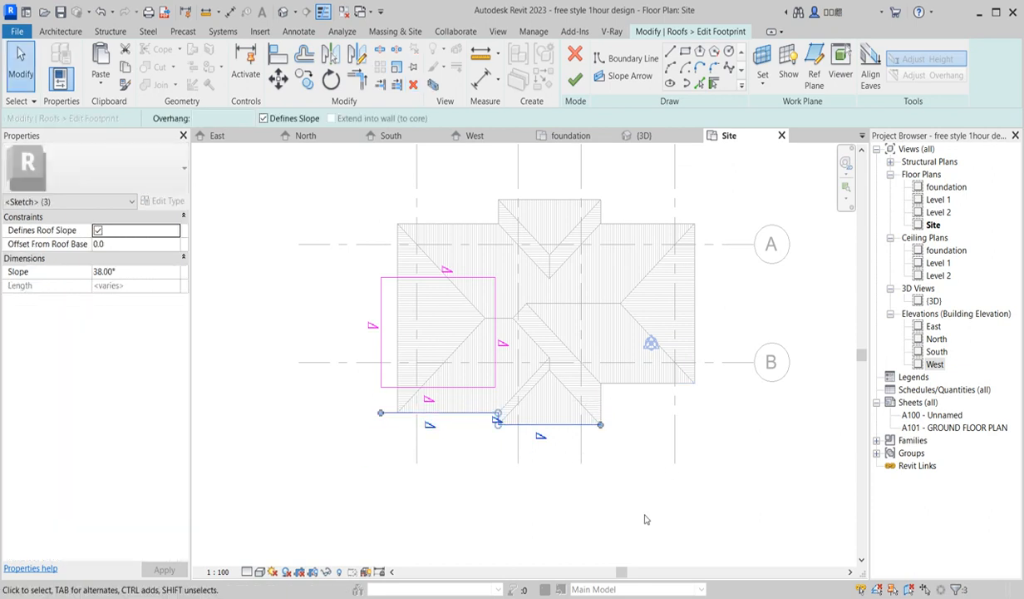
key("Delete")
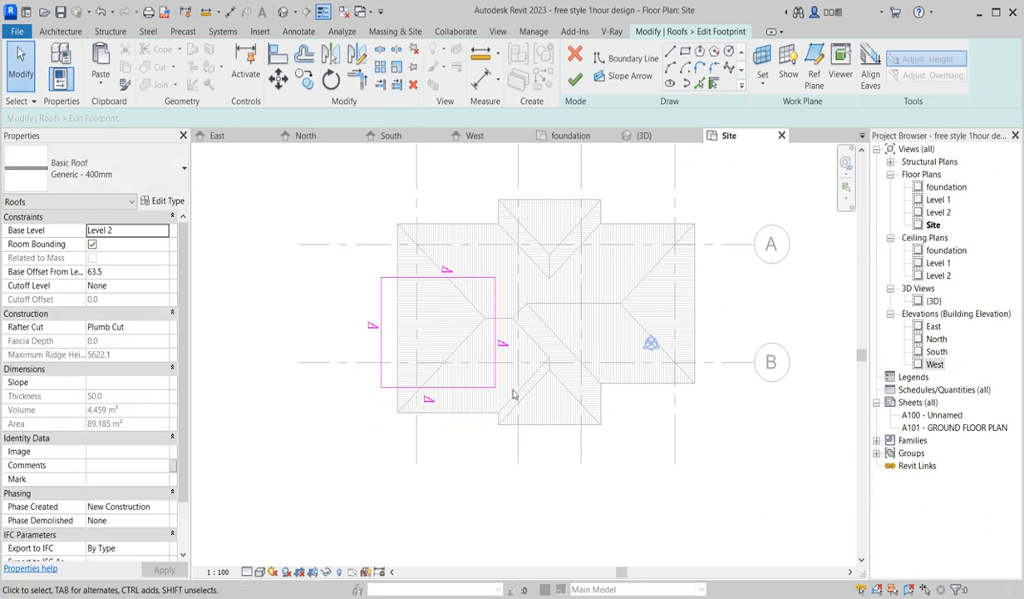
Turn off the slope definition for the rectangle's north, east and south edges
left_click(494, 331)
left_click(467, 277, "ctrl")
left_click(470, 387, "ctrl")
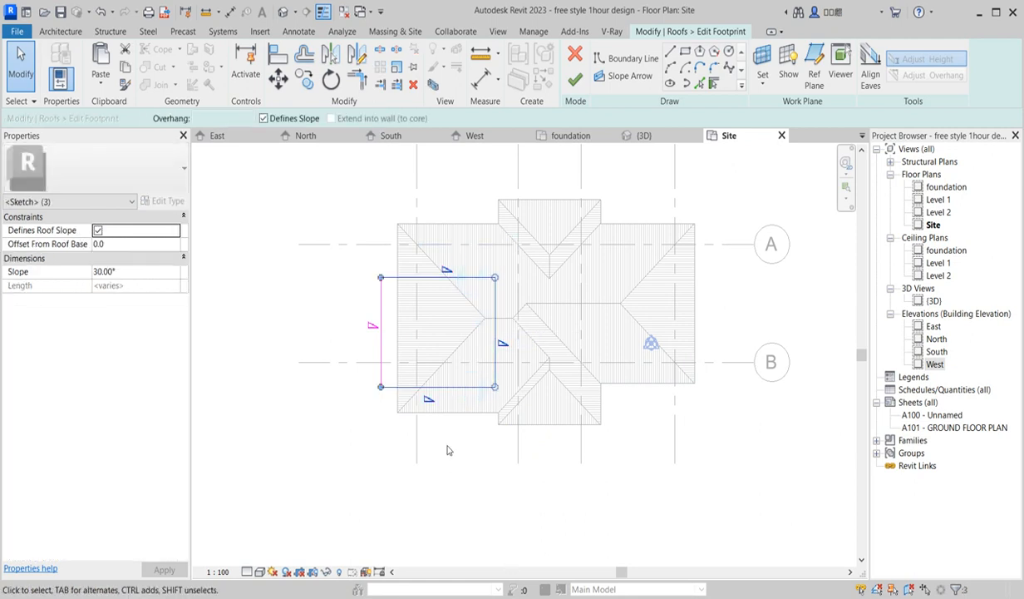
left_click(97, 231)
left_click(435, 356)
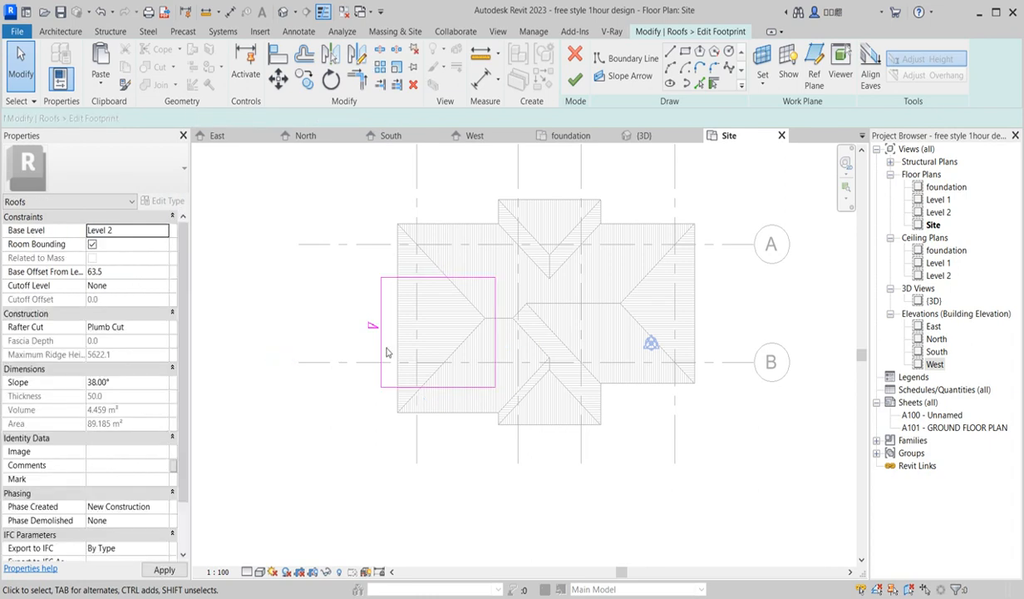
Make the rectangle's north and south edges define the roof slope again
left_click(456, 283)
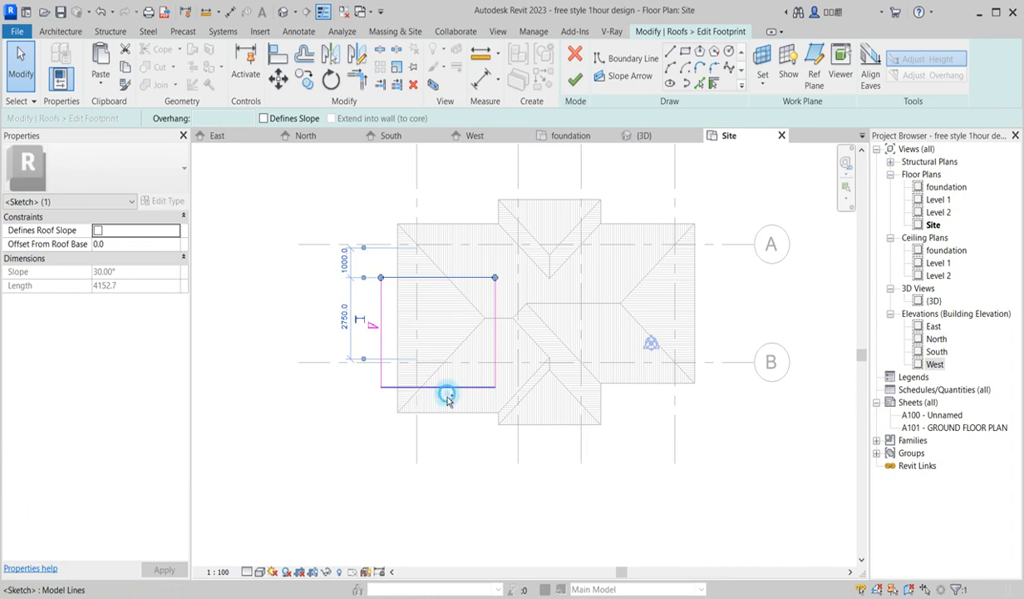
left_click(446, 393, "ctrl")
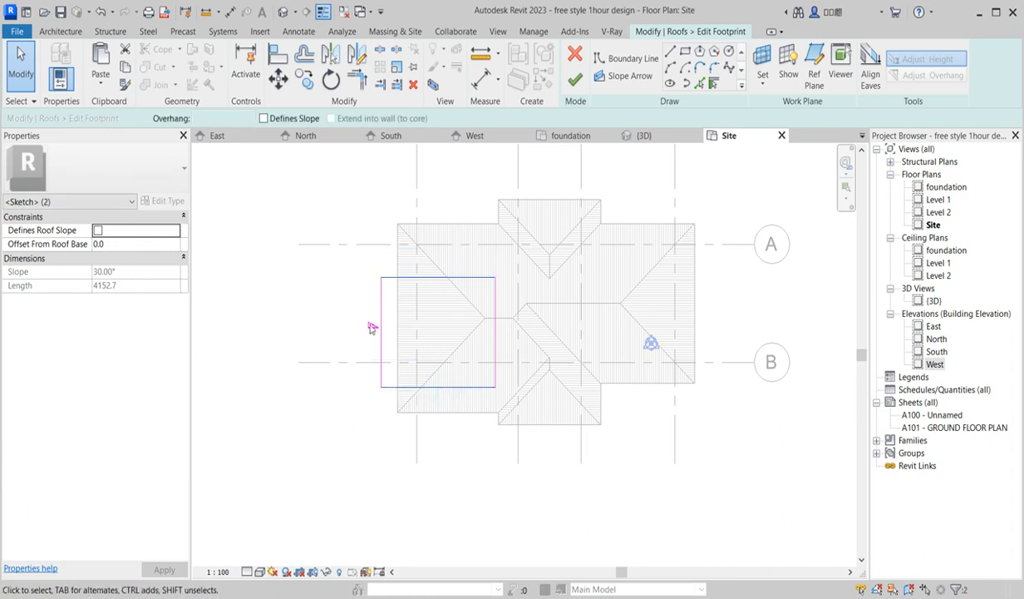
left_click(98, 232)
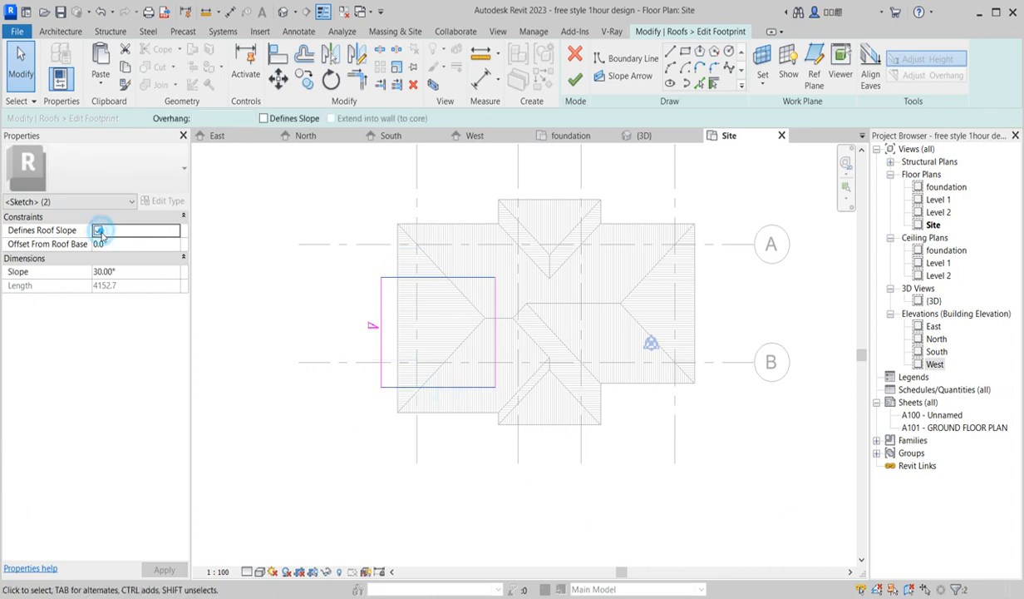
left_click(380, 349)
Set the slope of the north and south edges to 38° and finish the roof footprint
left_click(446, 274)
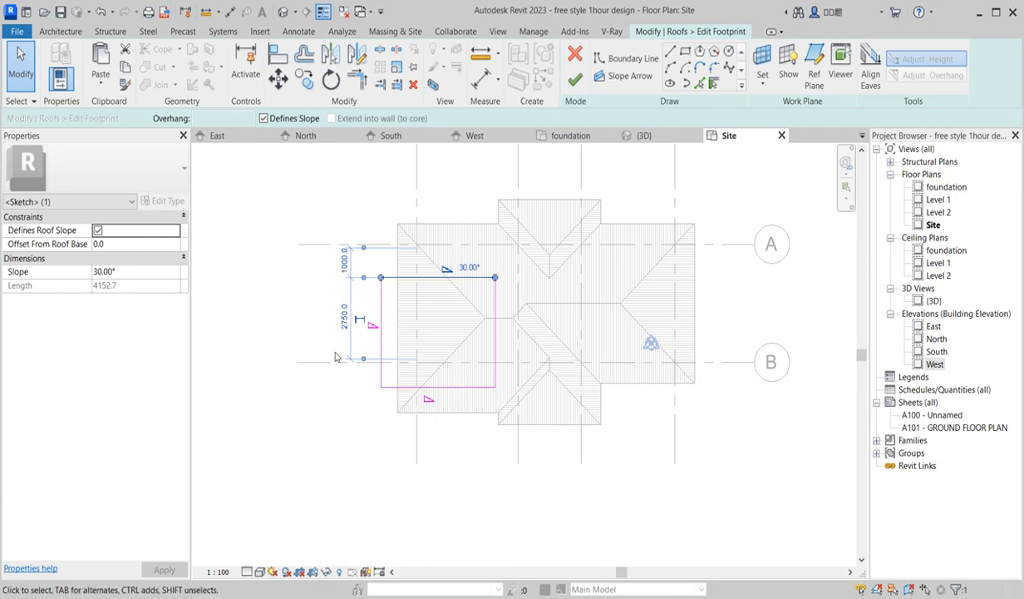
left_click(444, 387, "ctrl")
left_click(134, 273)
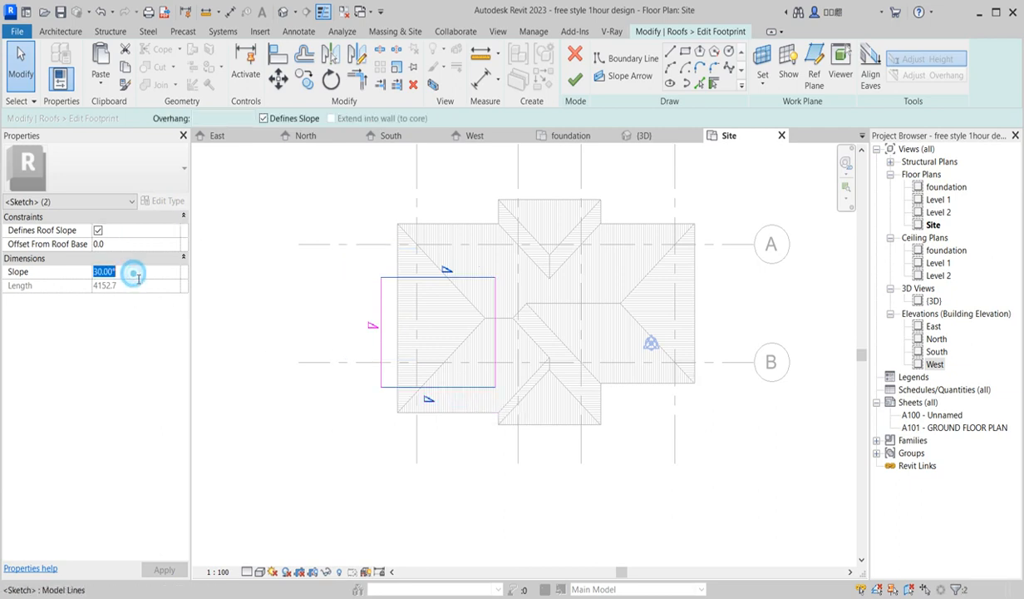
type("38")
left_click(249, 309)
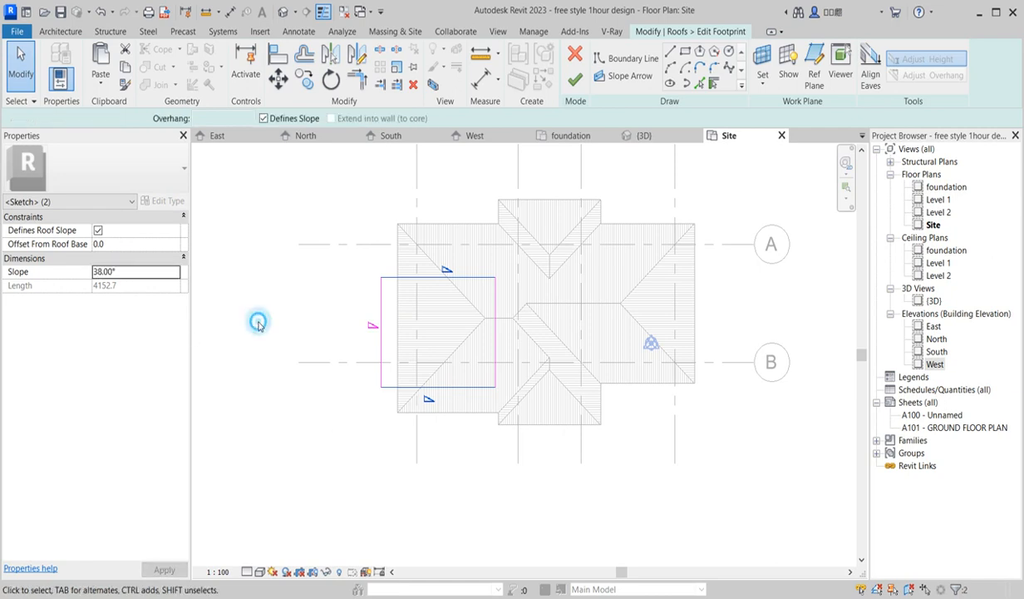
left_click(575, 79)
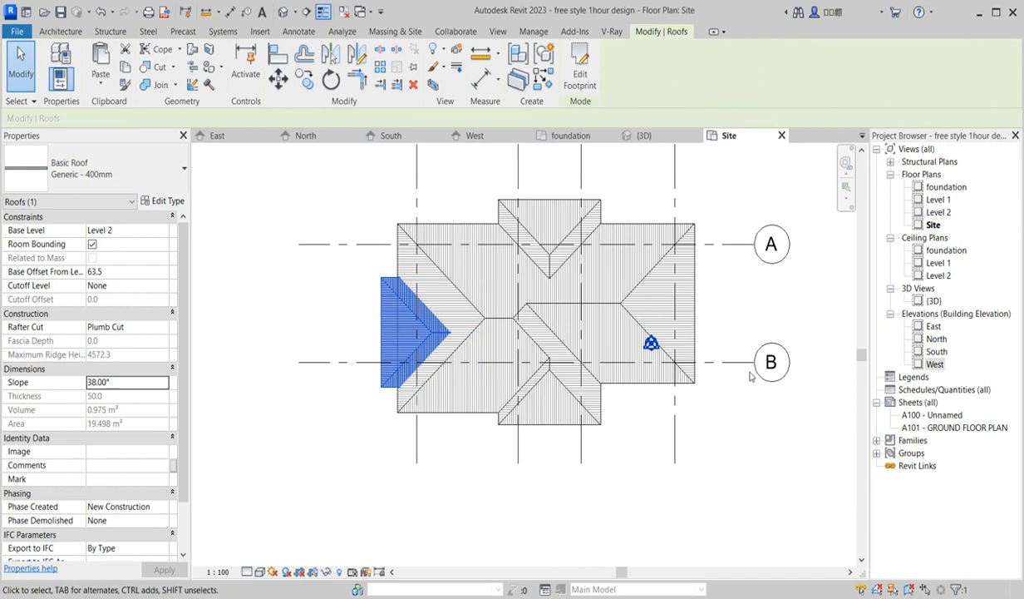
Nudge the small west roof upward above the main eave in the West elevation
double_click(934, 365)
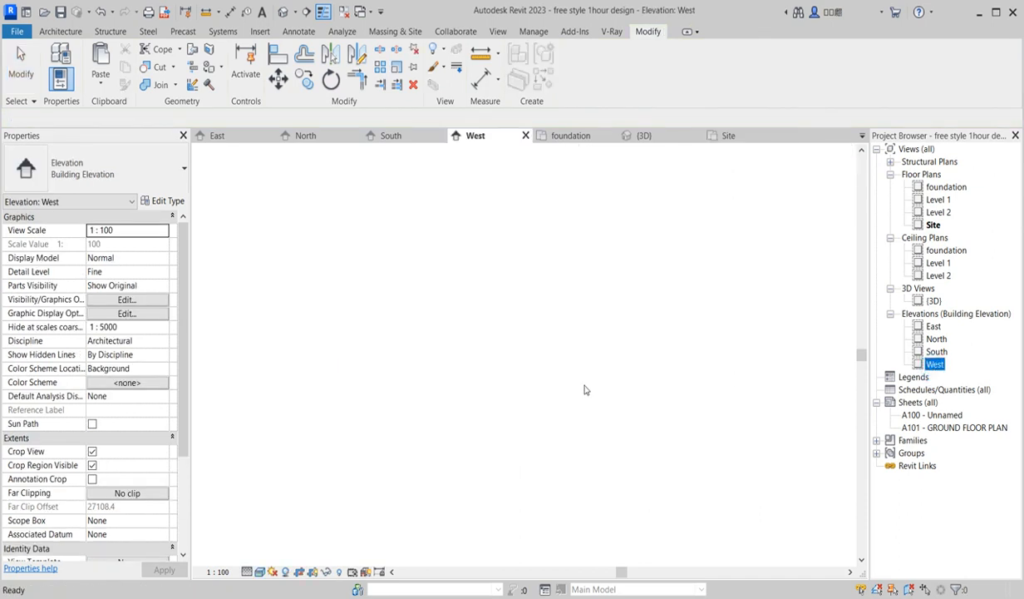
scroll(548, 395, "up", 6)
key("Up")
key("Up")
scroll(587, 424, "up", 1)
key("Up")
key("Up")
key("Up")
key("Up")
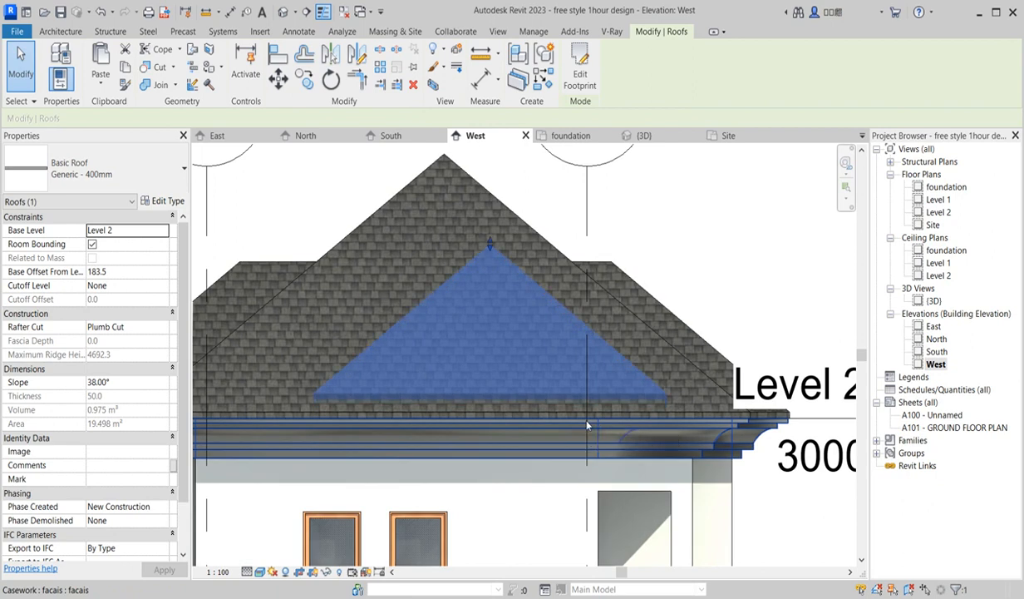
key("Up")
key("Up")
key("Up")
key("Up")
key("Up")
key("Up")
left_click(727, 280)
scroll(727, 281, "down", 3)
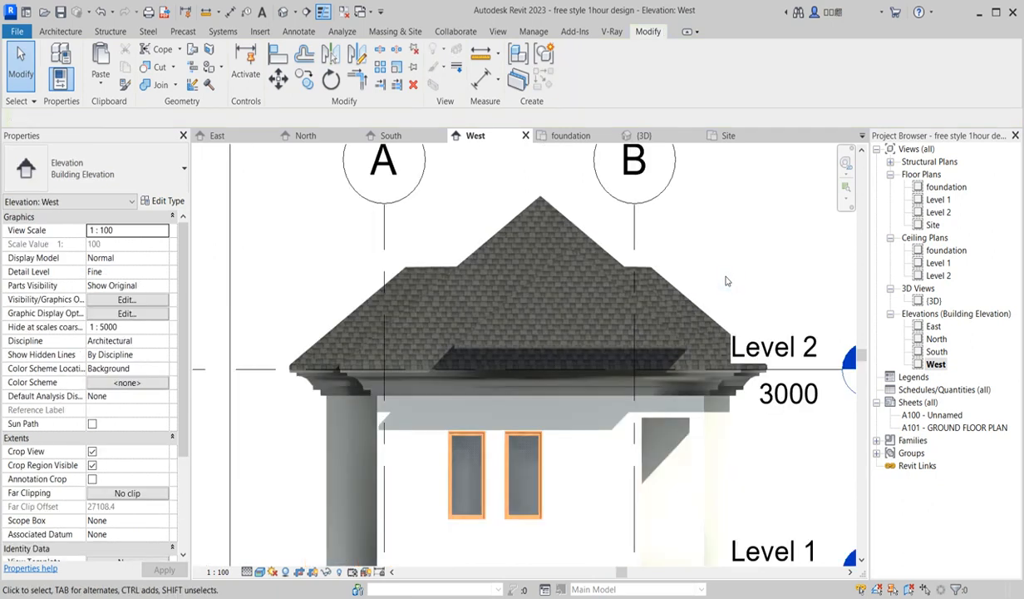
scroll(661, 341, "down", 2)
scroll(661, 341, "up", 3)
Edit the eave moulding in place and copy its sweep vertically up to the underside of the small west roof
left_click(663, 330)
left_click(577, 65)
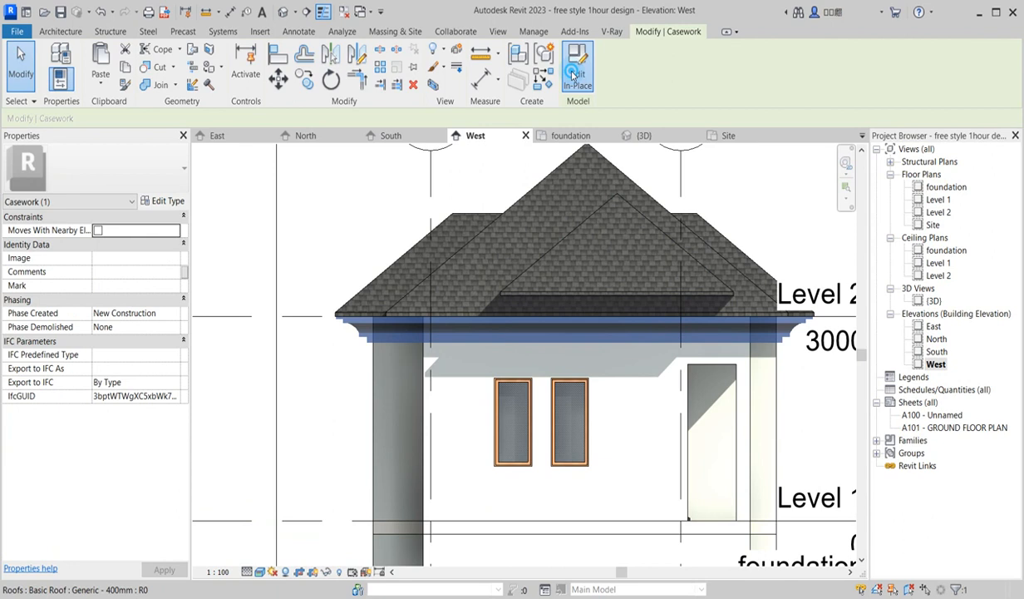
left_click(642, 341)
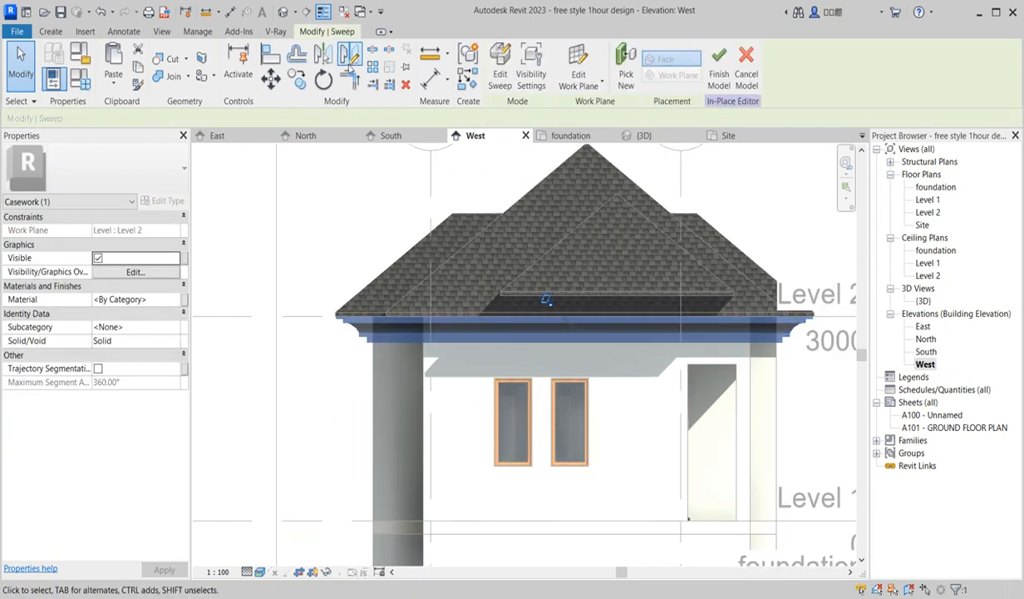
left_click(294, 86)
left_click(407, 323)
scroll(496, 321, "up", 2)
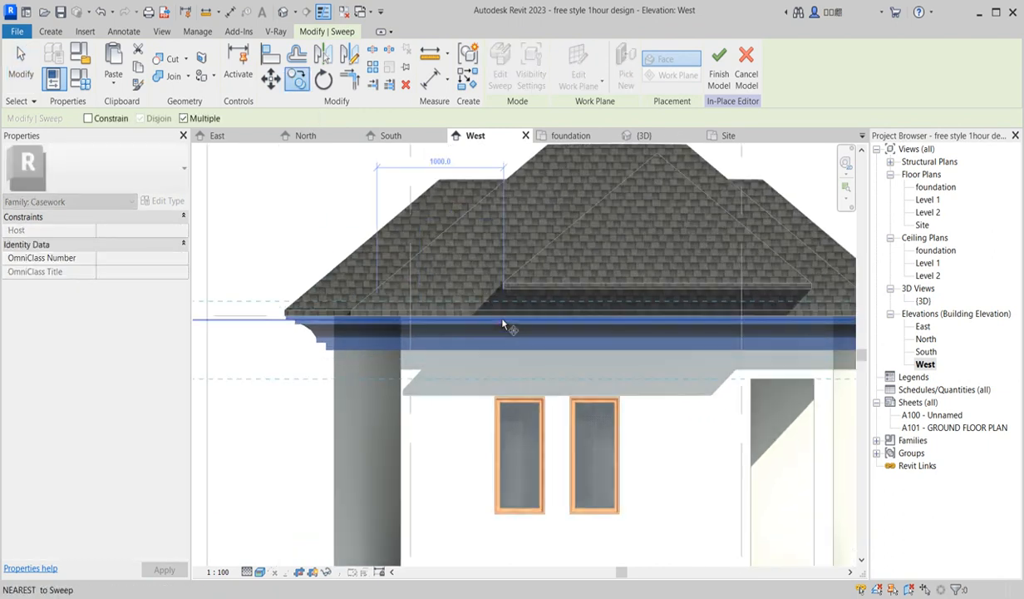
scroll(503, 324, "up", 2)
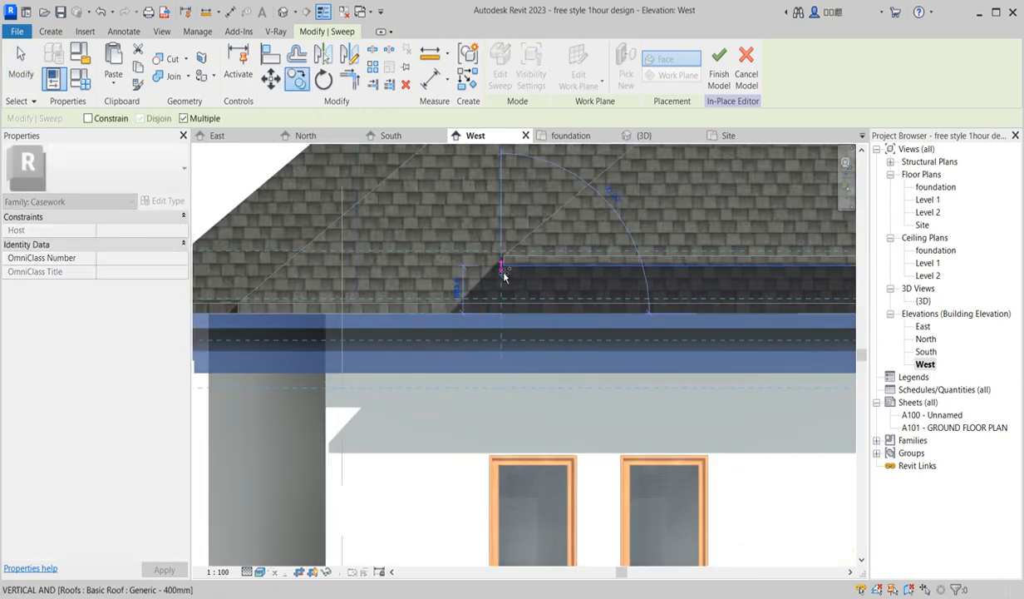
scroll(503, 268, "down", 5)
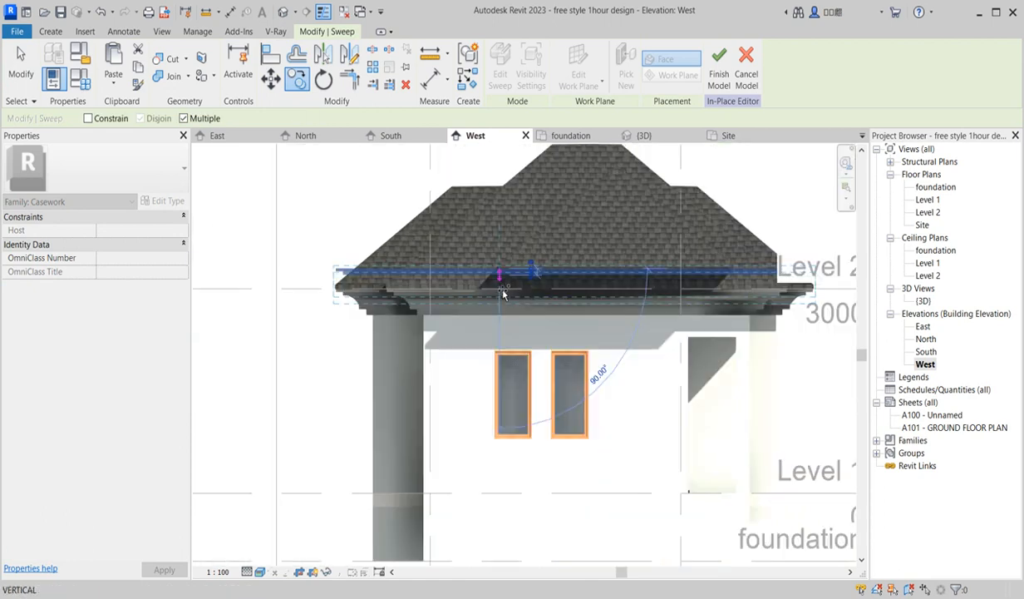
right_click(682, 204)
left_click(694, 213)
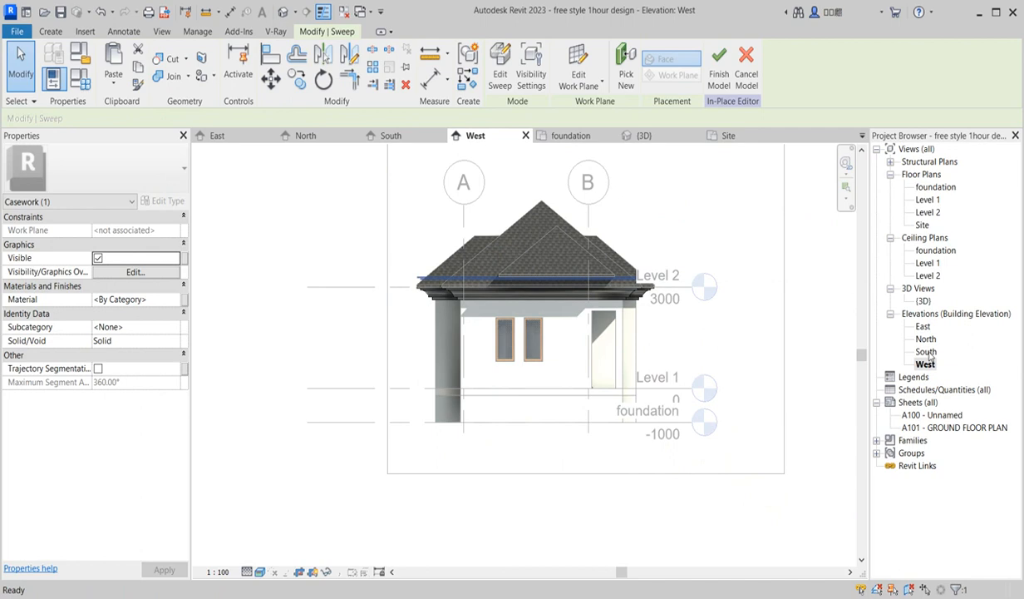
Move the copied moulding sweep west by about 560 mm to the small roof's eave end in the South elevation
double_click(925, 351)
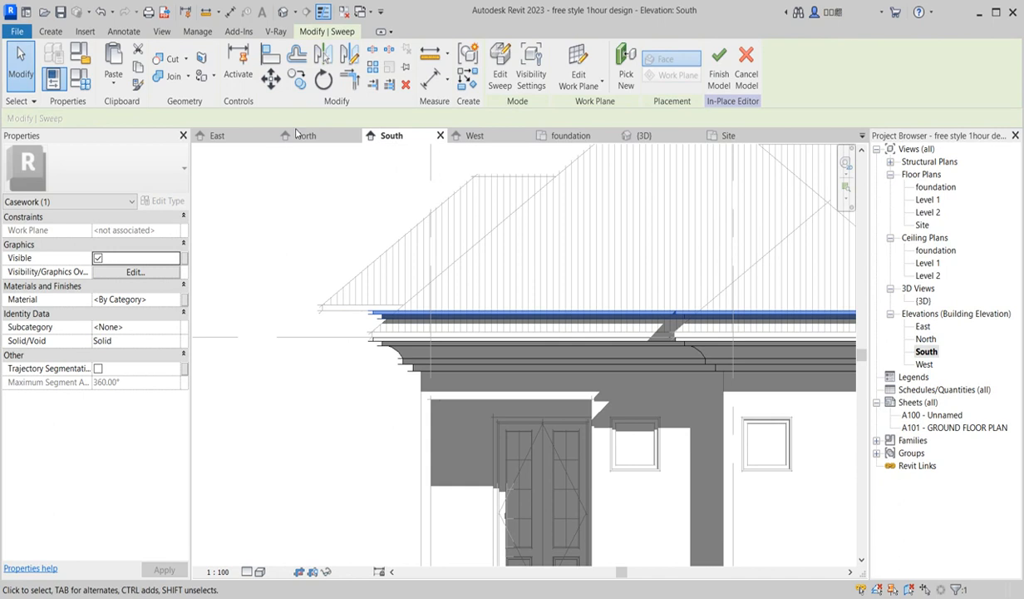
left_click(271, 80)
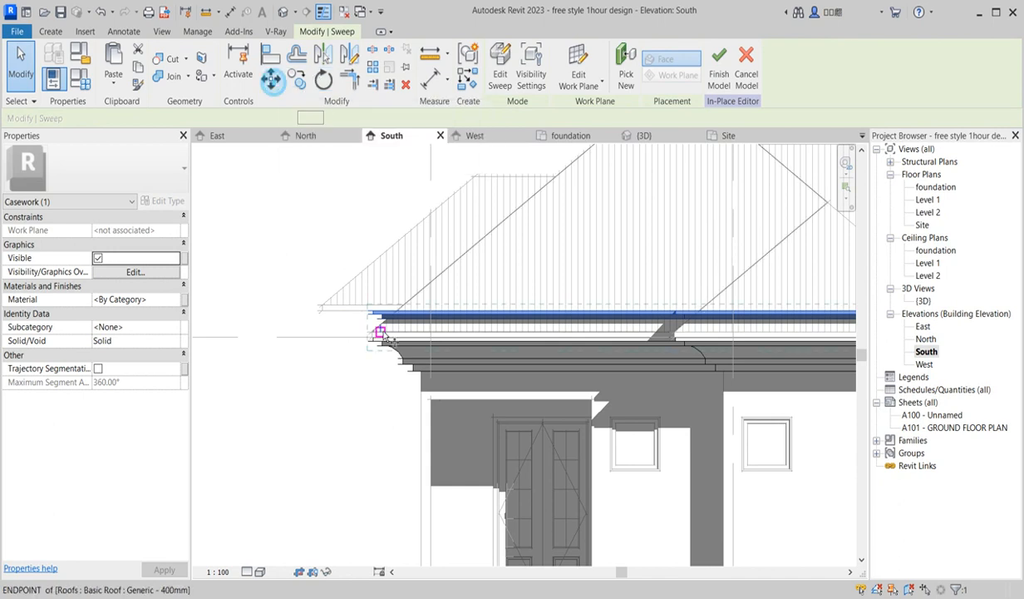
scroll(367, 314, "up", 3)
left_click(367, 313)
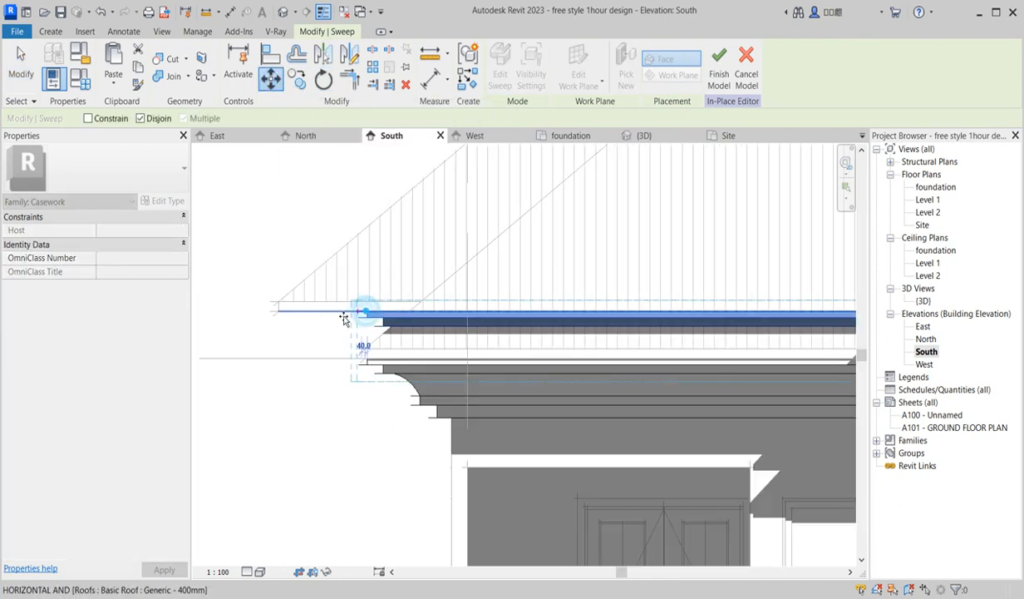
scroll(289, 317, "up", 2)
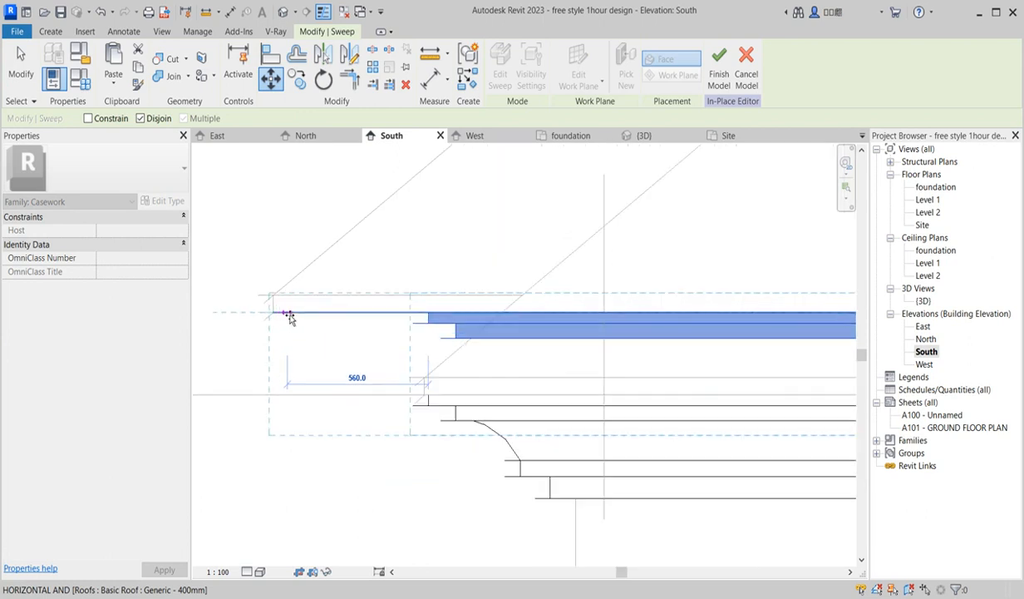
left_click(283, 312)
scroll(366, 431, "down", 5)
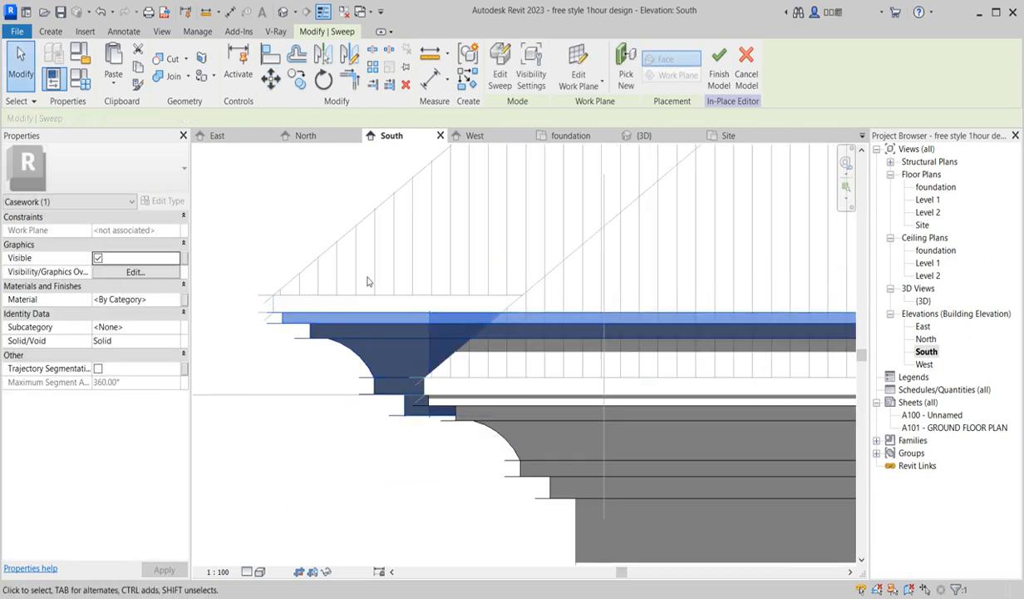
left_click(366, 432)
scroll(420, 384, "down", 3)
scroll(400, 359, "up", 2)
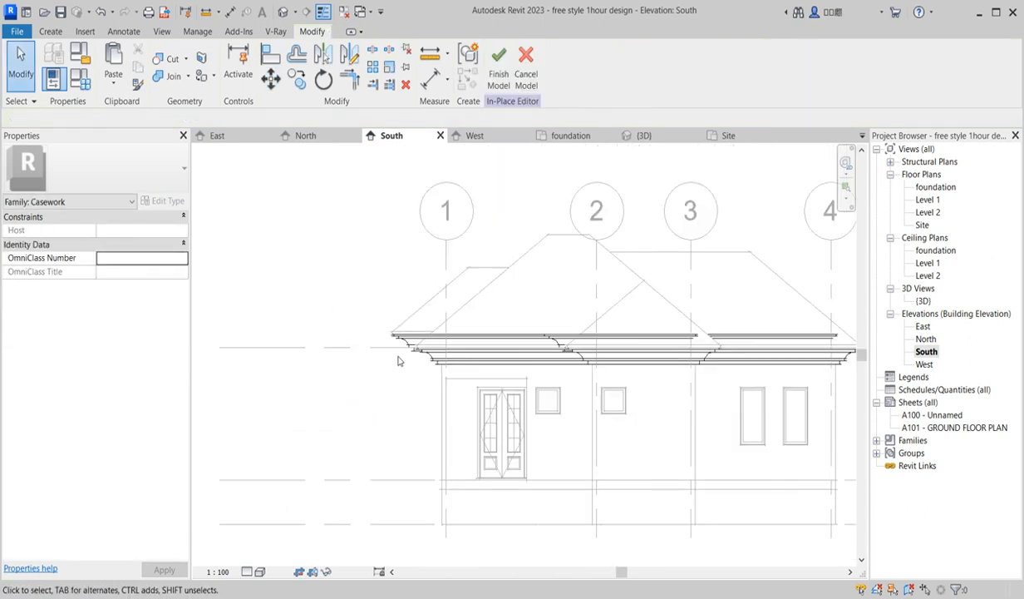
Inspect the copied moulding sweep's path sketch in the Site floor plan
left_click(426, 344)
left_click(500, 74)
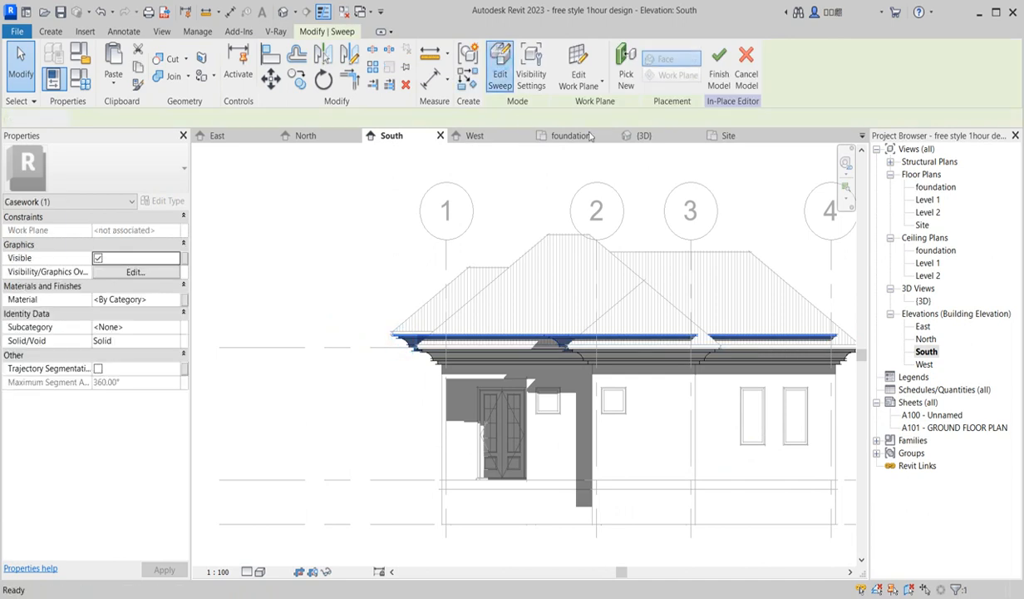
left_click(640, 55)
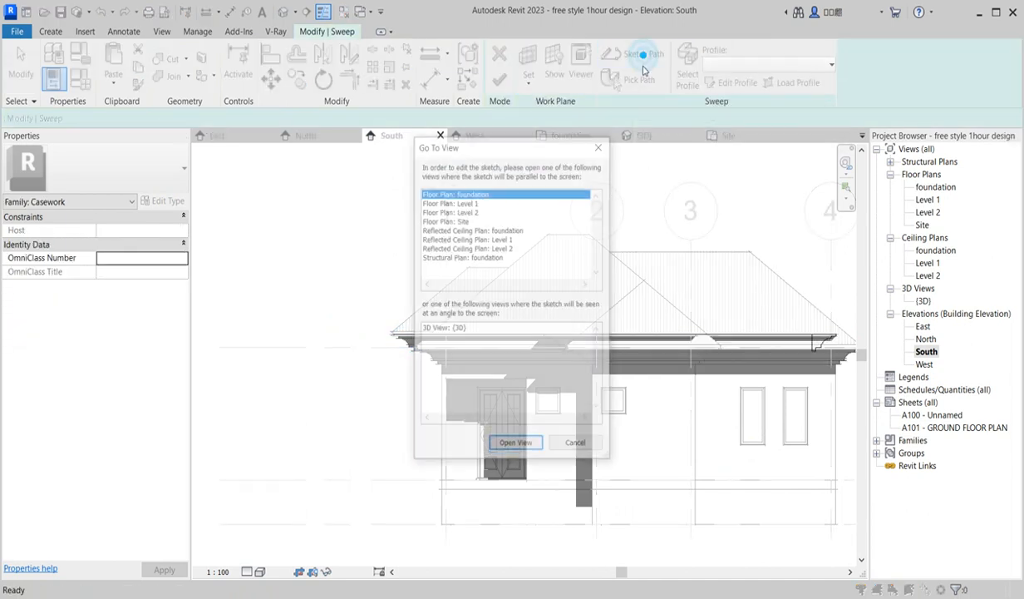
left_click(463, 220)
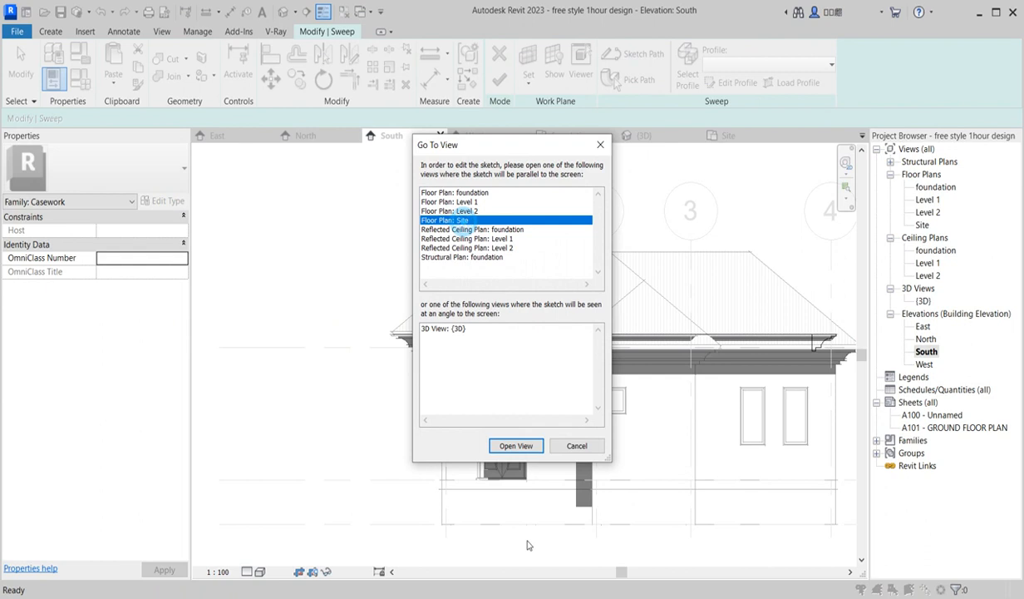
left_click(516, 445)
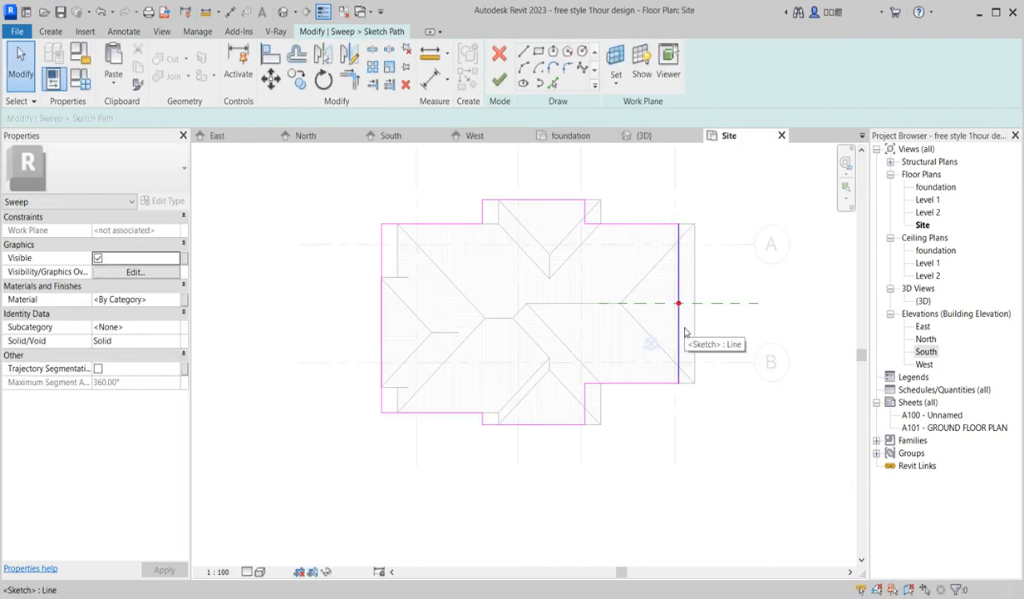
scroll(688, 332, "down", 1)
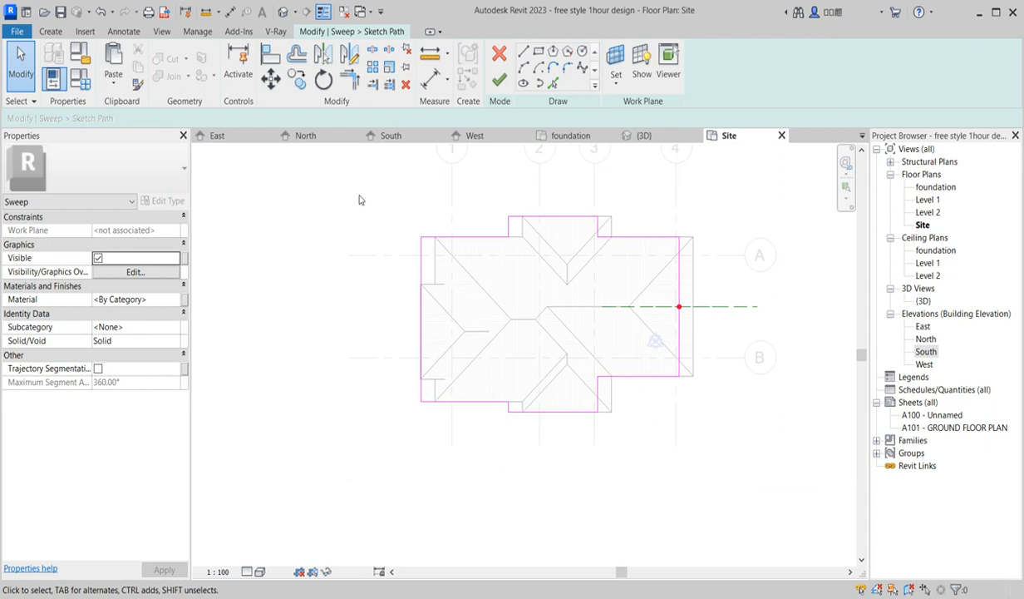
left_click(499, 81)
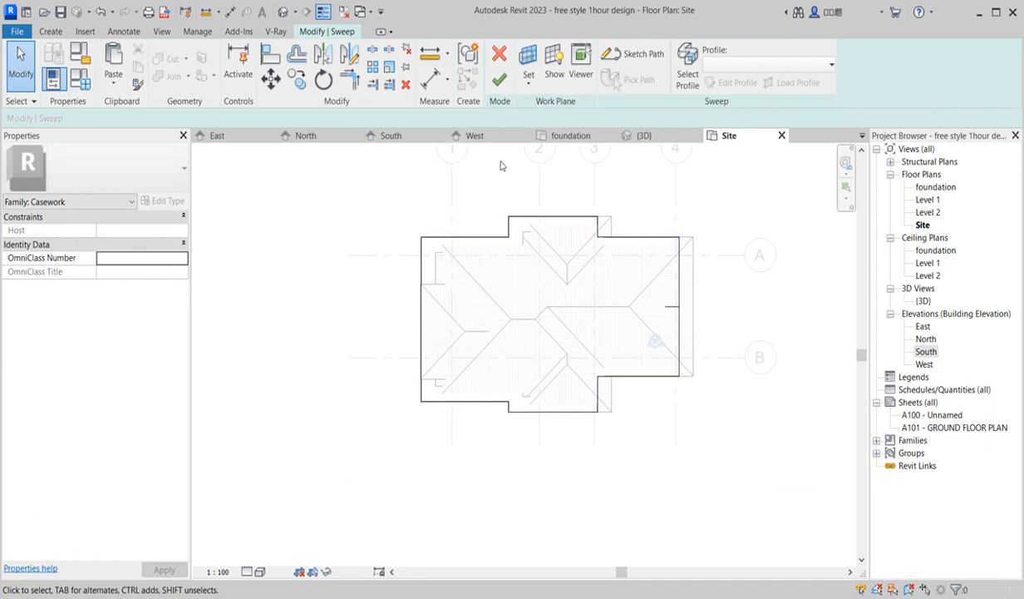
left_click(497, 79)
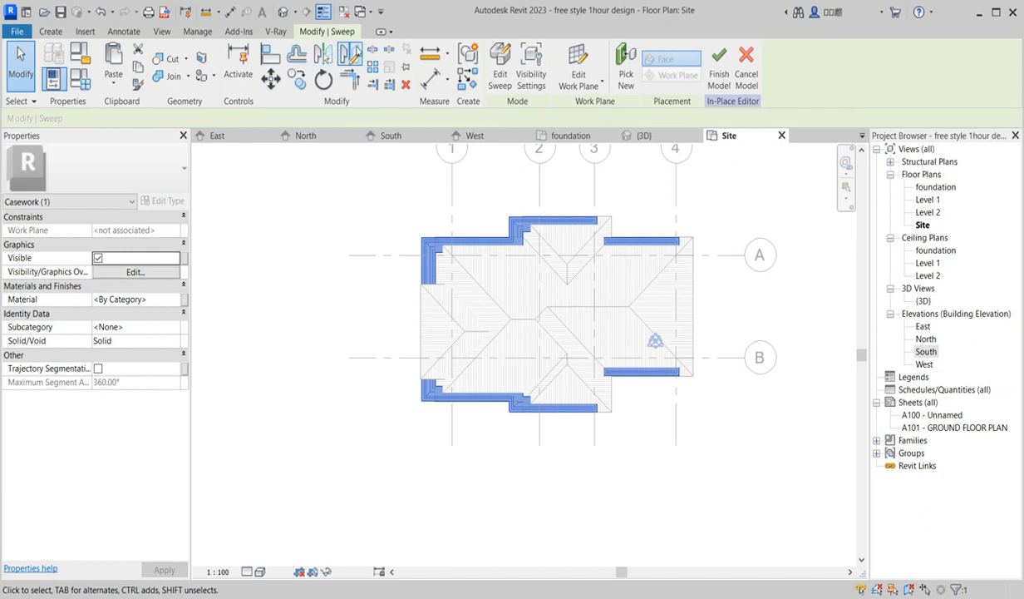
Mirror the copied moulding sweep about a drawn vertical axis, without keeping the original
left_click(352, 52)
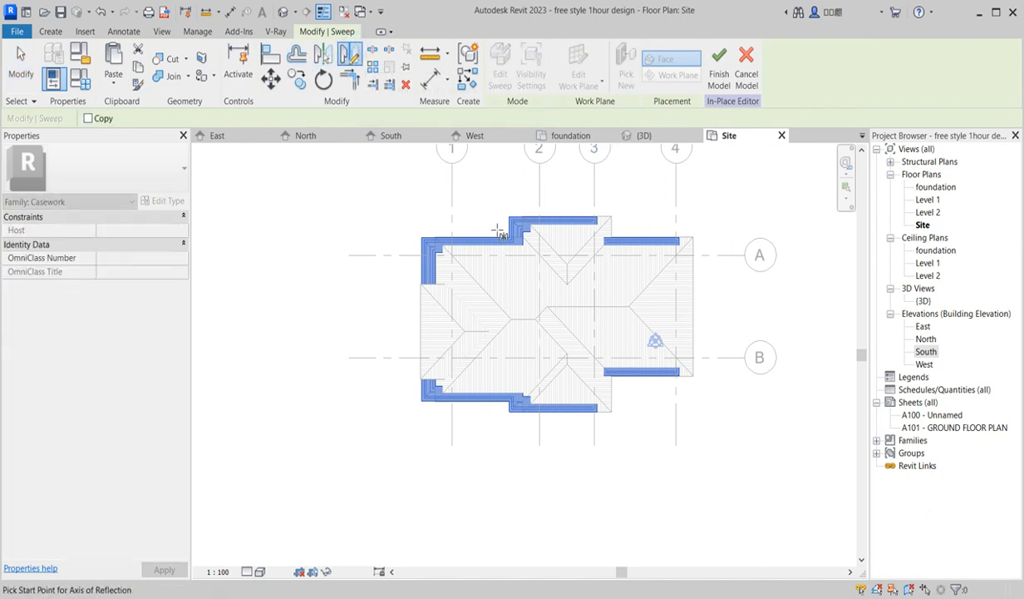
left_click(552, 218)
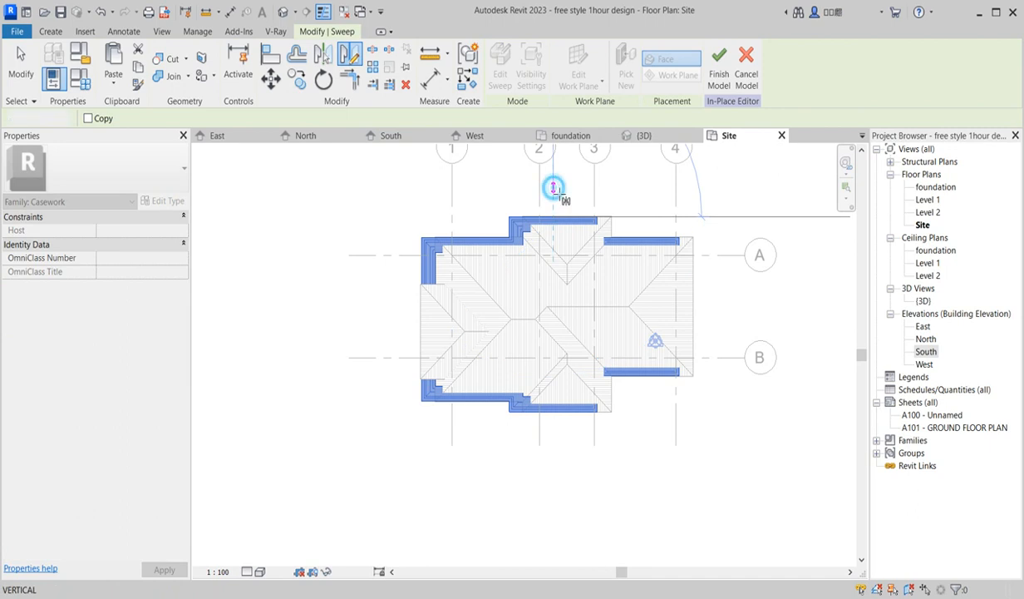
left_click(553, 191)
Move the mirrored sweep west by about 275 mm to the small west roof's eave corner
scroll(447, 248, "up", 1)
scroll(447, 247, "up", 2)
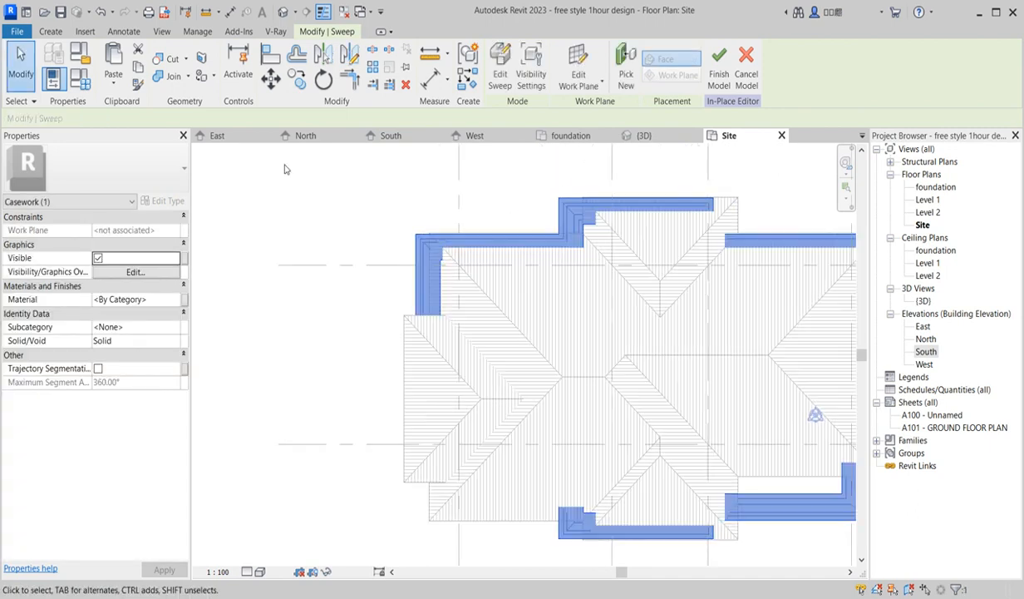
scroll(416, 320, "up", 5)
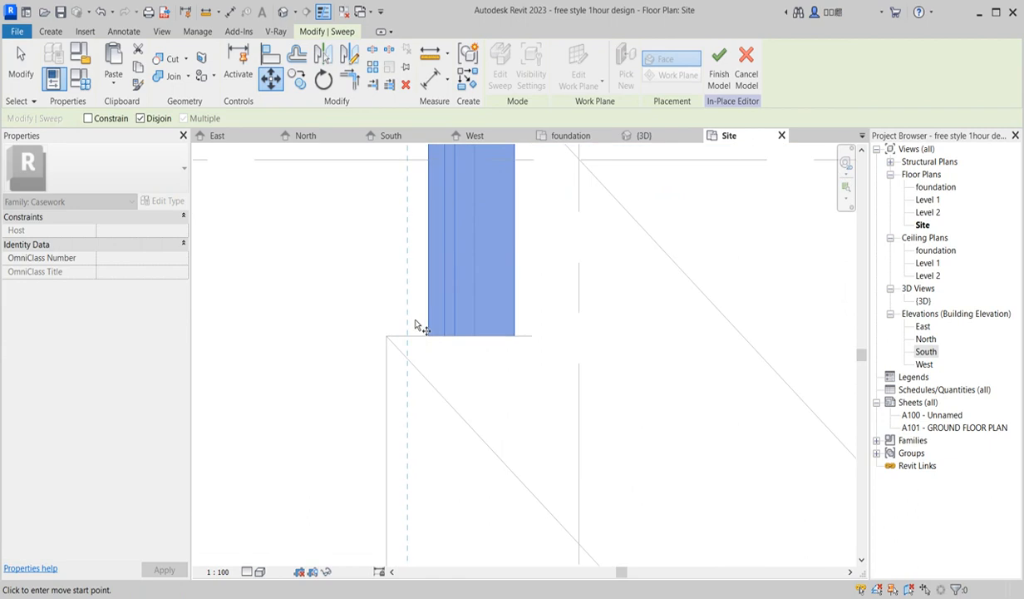
left_click(427, 337)
scroll(389, 336, "up", 4)
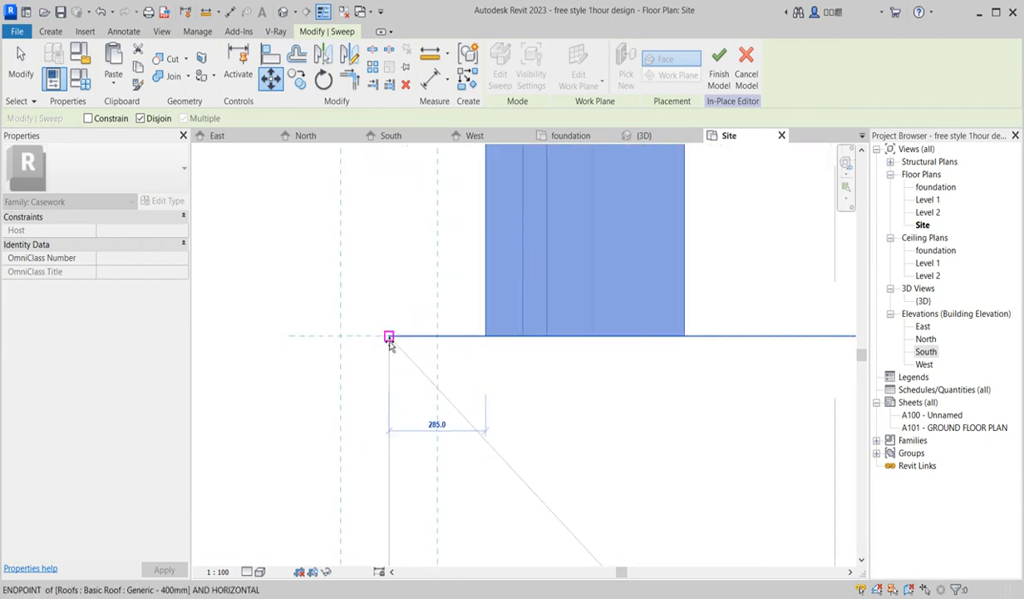
scroll(405, 339, "up", 2)
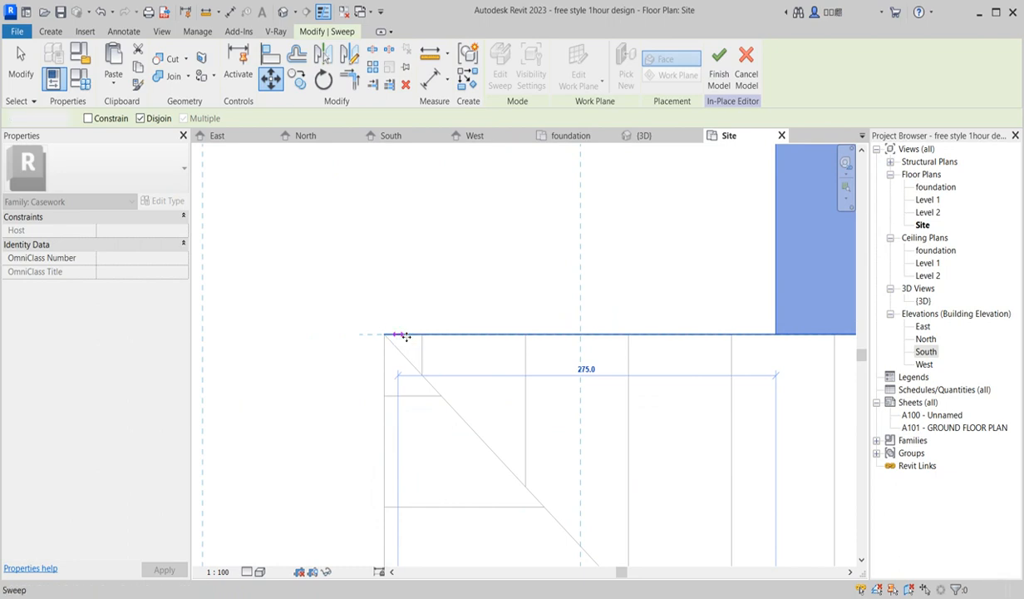
left_click(407, 338)
Go to the South elevation and open the mirrored sweep's path sketch for editing in the Site floor plan
double_click(926, 352)
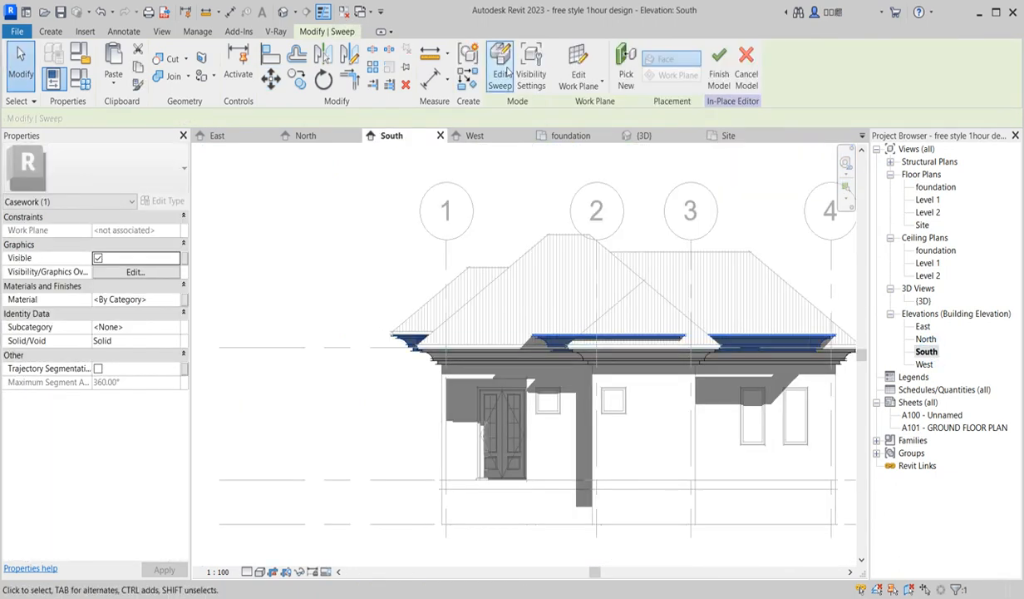
left_click(499, 79)
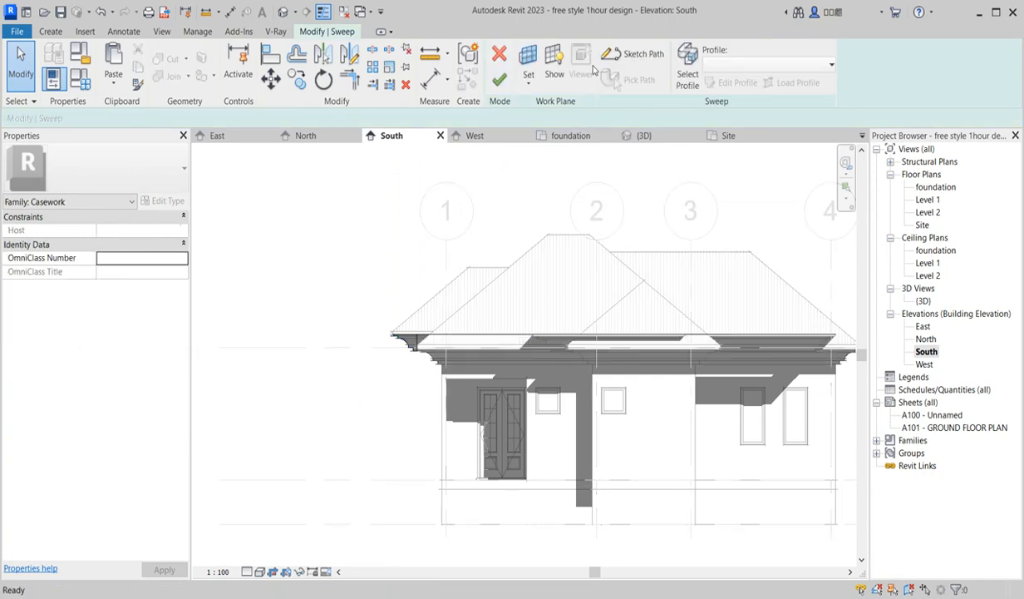
left_click(633, 54)
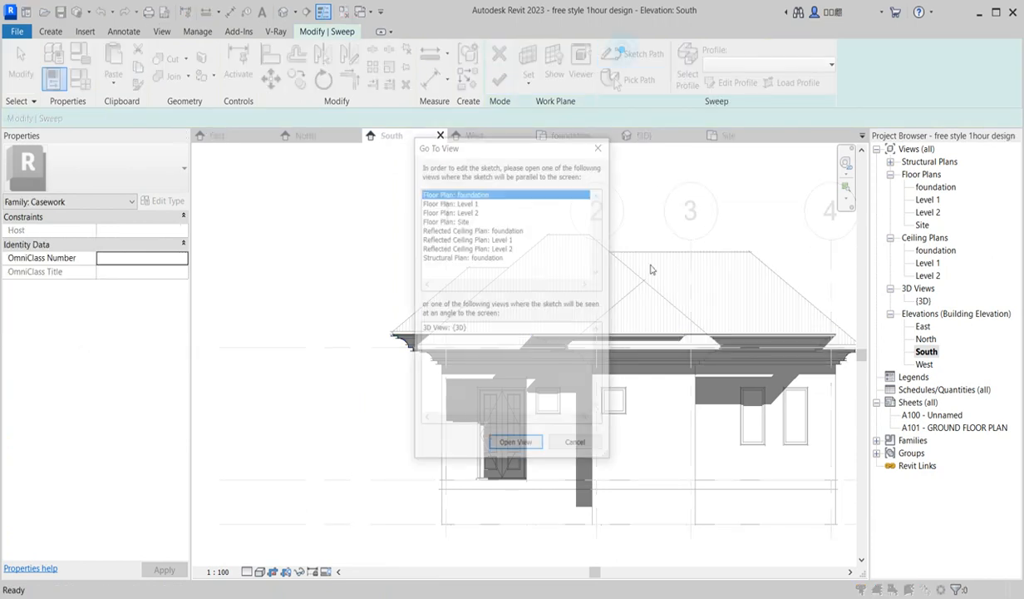
left_click(466, 220)
left_click(519, 446)
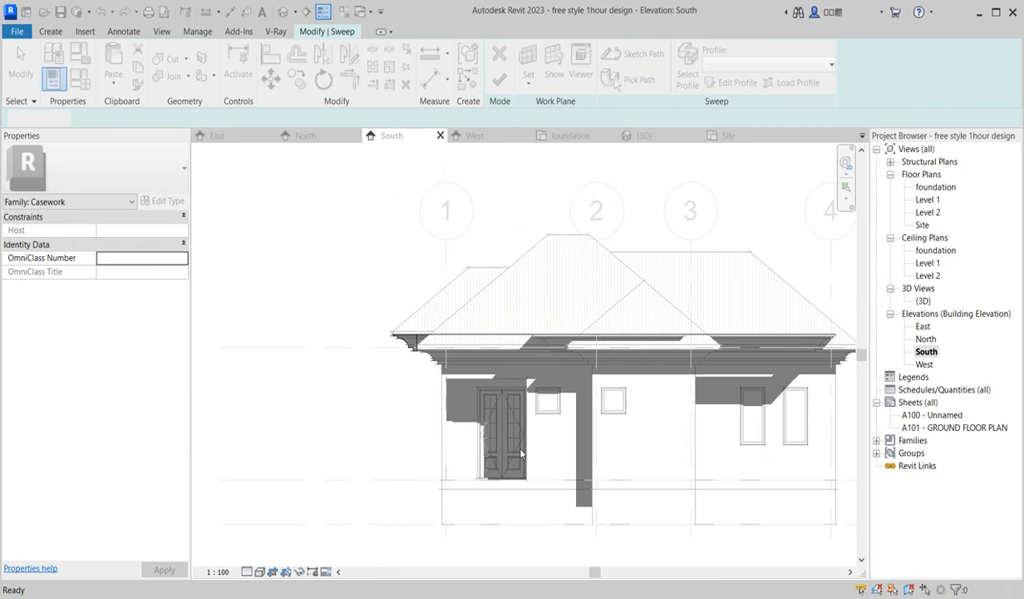
scroll(458, 300, "down", 5)
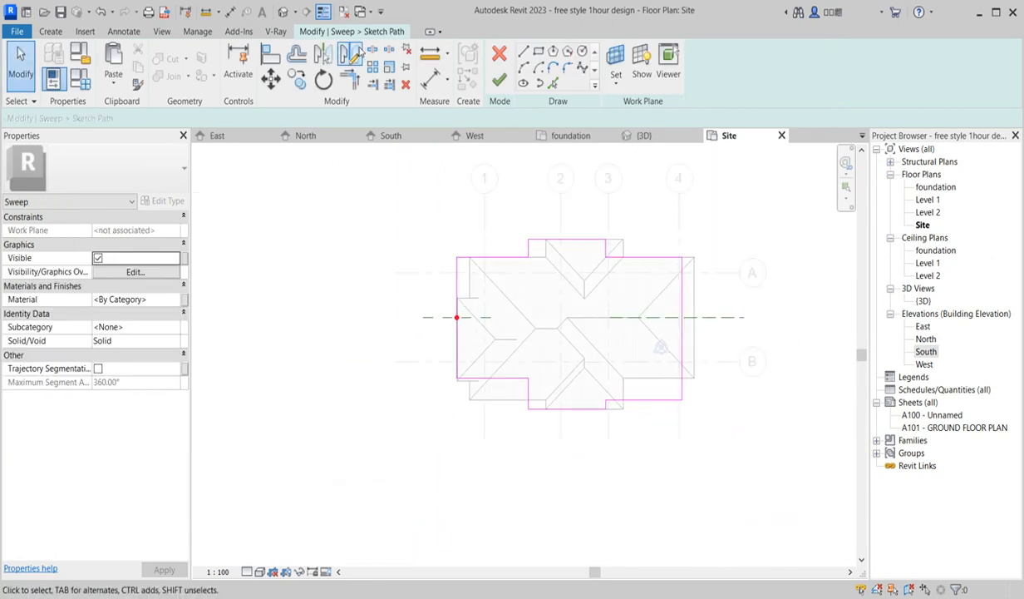
Align the sweep path's north and south lines with the north and south eave edges of the small west roof
left_click(269, 60)
scroll(470, 308, "up", 4)
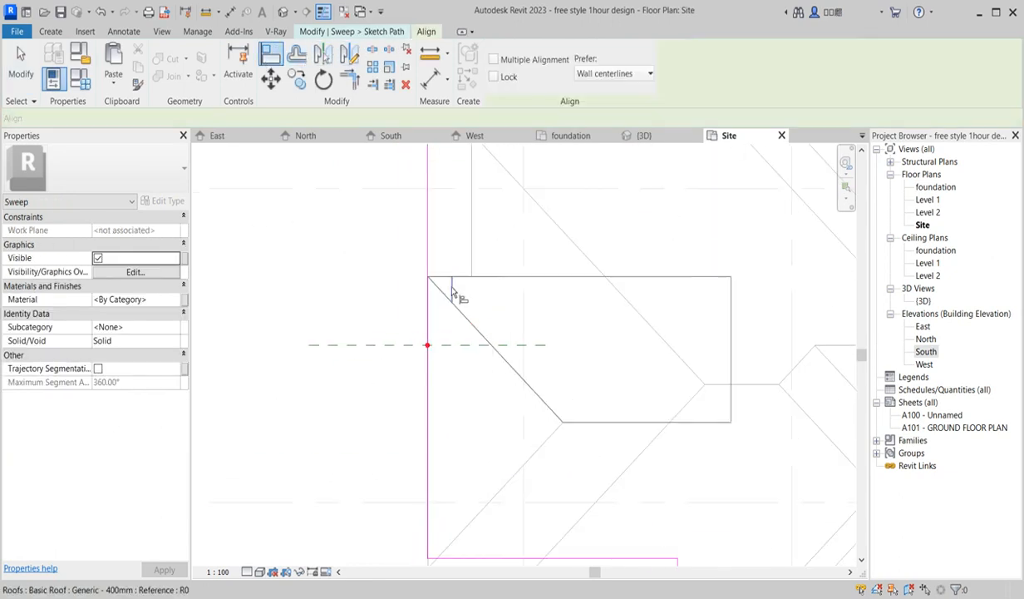
left_click(453, 277)
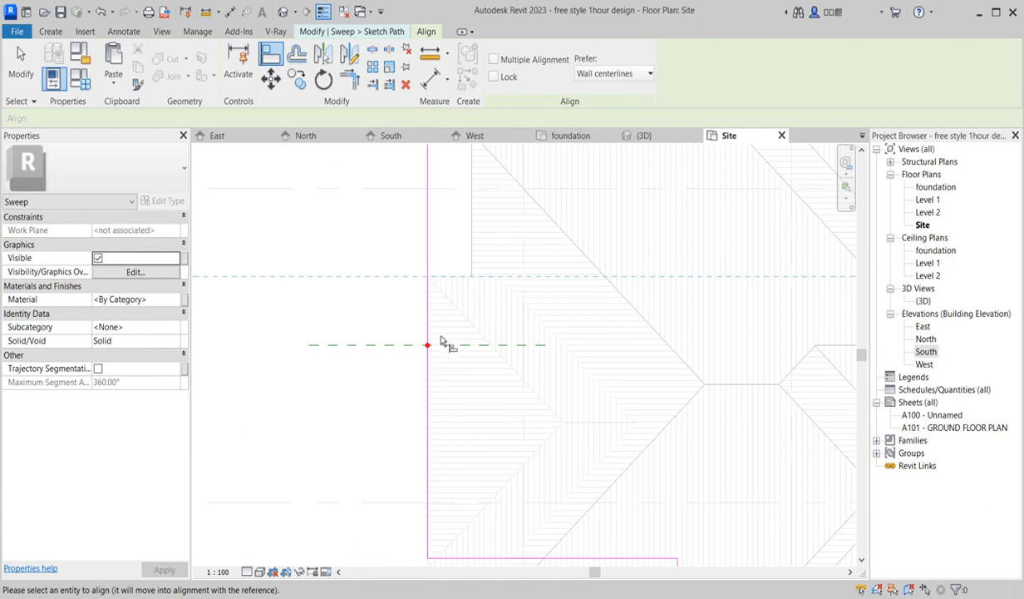
scroll(438, 389, "down", 2)
left_click(443, 241)
scroll(467, 333, "down", 3)
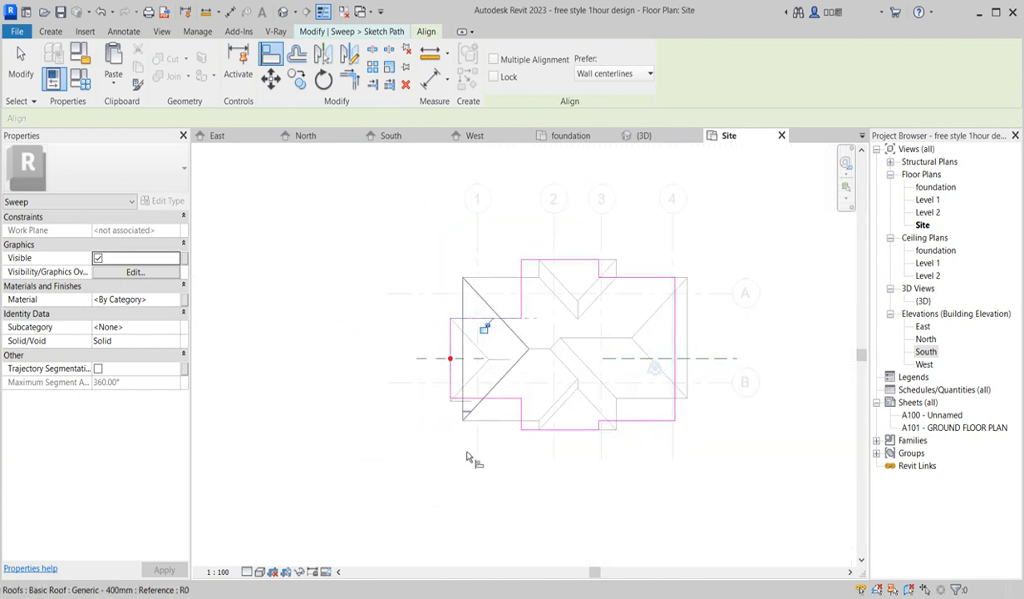
scroll(469, 445, "up", 2)
scroll(446, 371, "up", 2)
left_click(459, 332)
left_click(463, 320)
Align the sweep path's west line with the west eave edge of the small roof and end the Align command
scroll(412, 326, "up", 1)
scroll(420, 323, "up", 3)
left_click(429, 312)
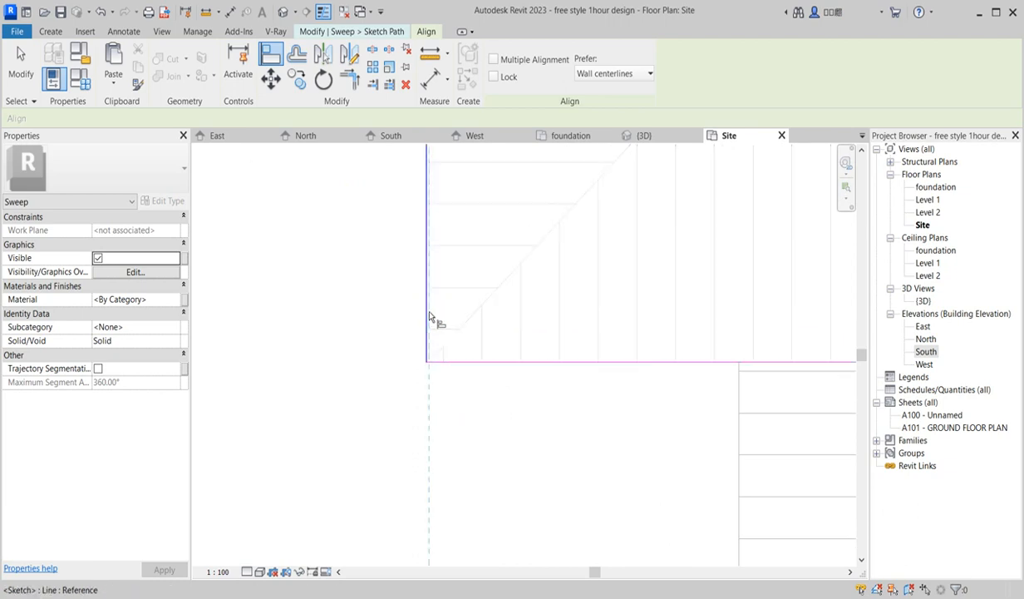
left_click(429, 312)
scroll(389, 347, "down", 2)
scroll(555, 388, "down", 5)
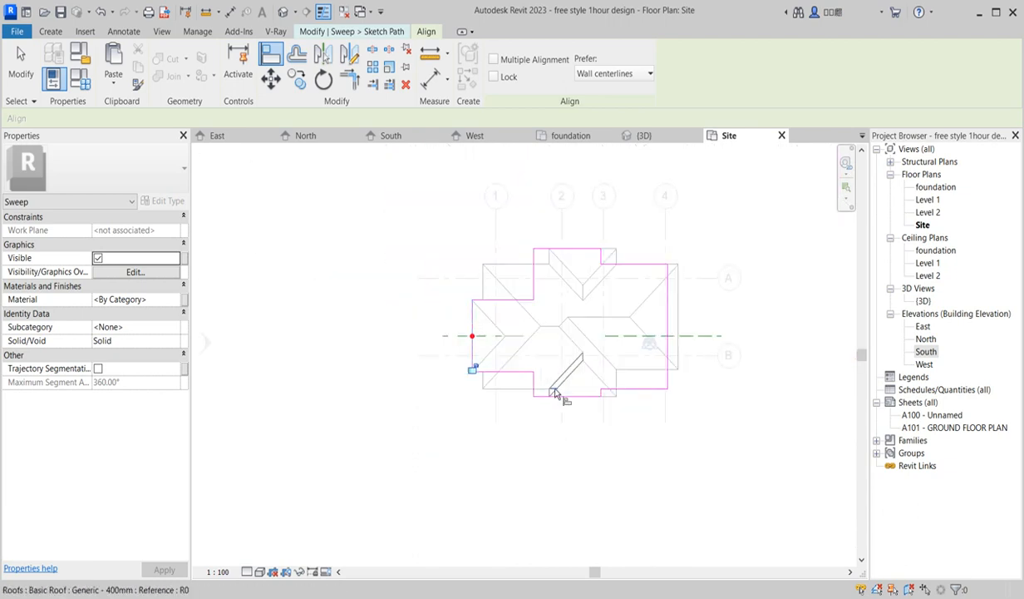
right_click(619, 202)
left_click(649, 211)
right_click(655, 211)
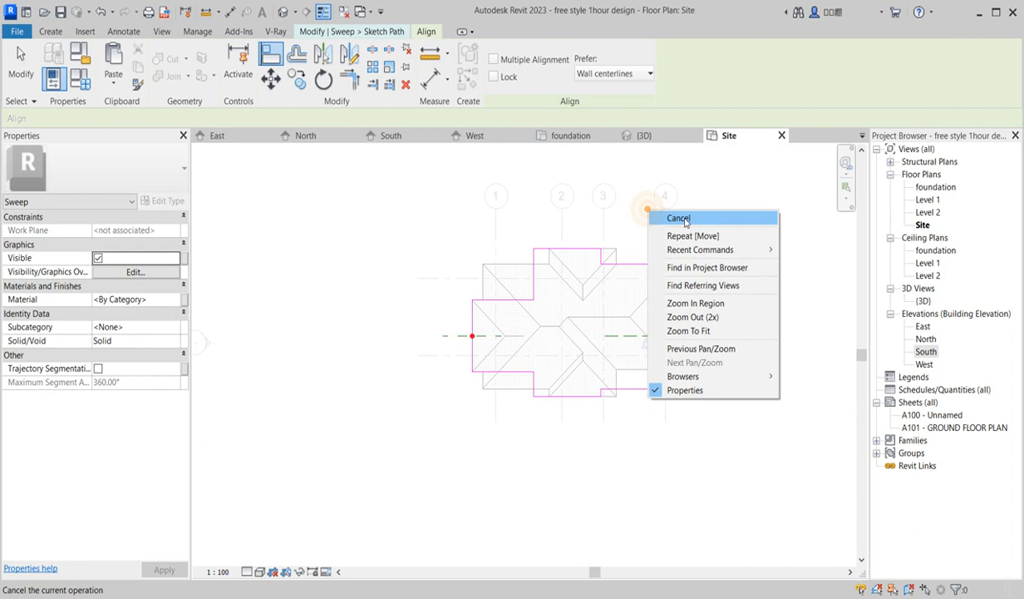
left_click(681, 217)
Delete the path lines around the main roof, keeping only the west line and its north and south returns
mouse_move(727, 458)
left_mouse_down()
mouse_move(594, 320)
mouse_move(559, 247)
left_mouse_up()
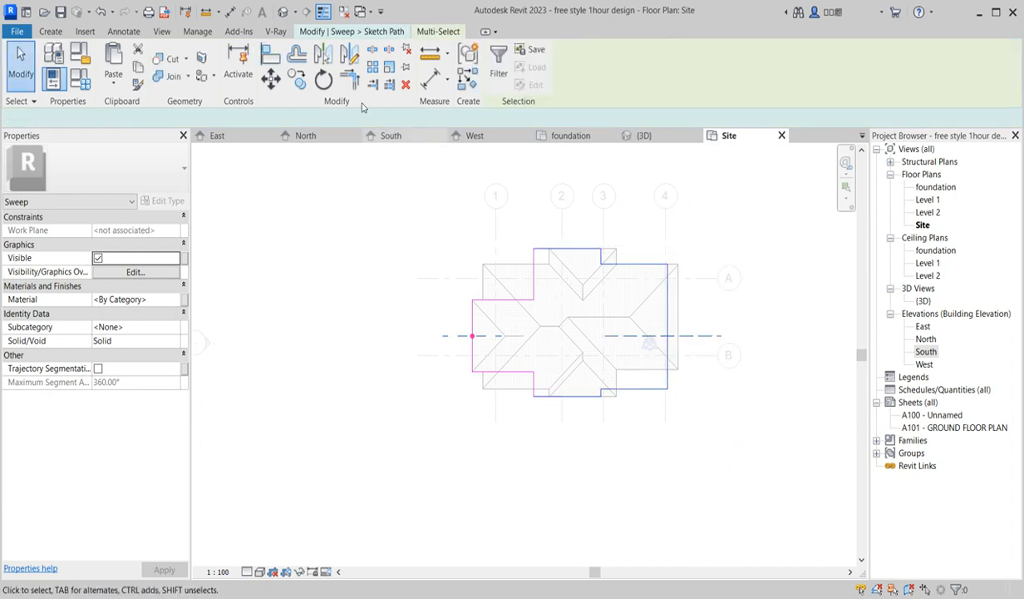
left_click(406, 85)
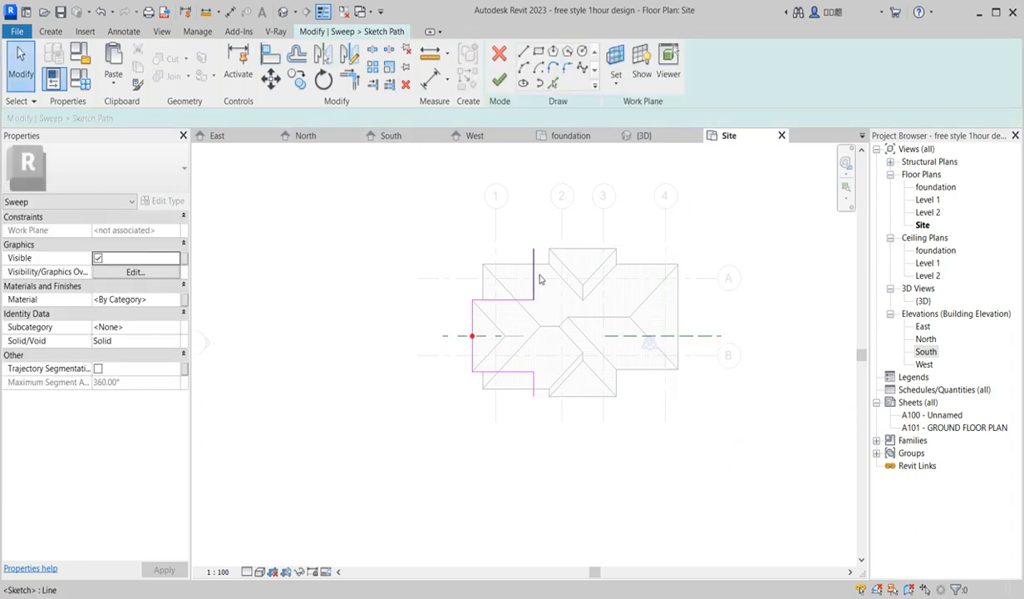
left_click(535, 274)
key("Delete")
scroll(535, 324, "up", 5)
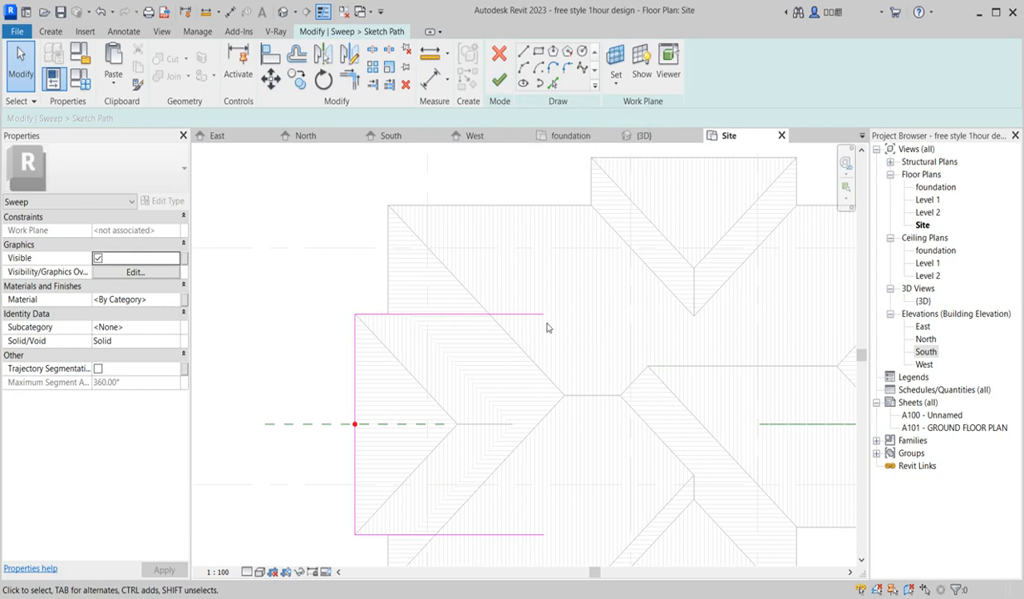
left_click(545, 316)
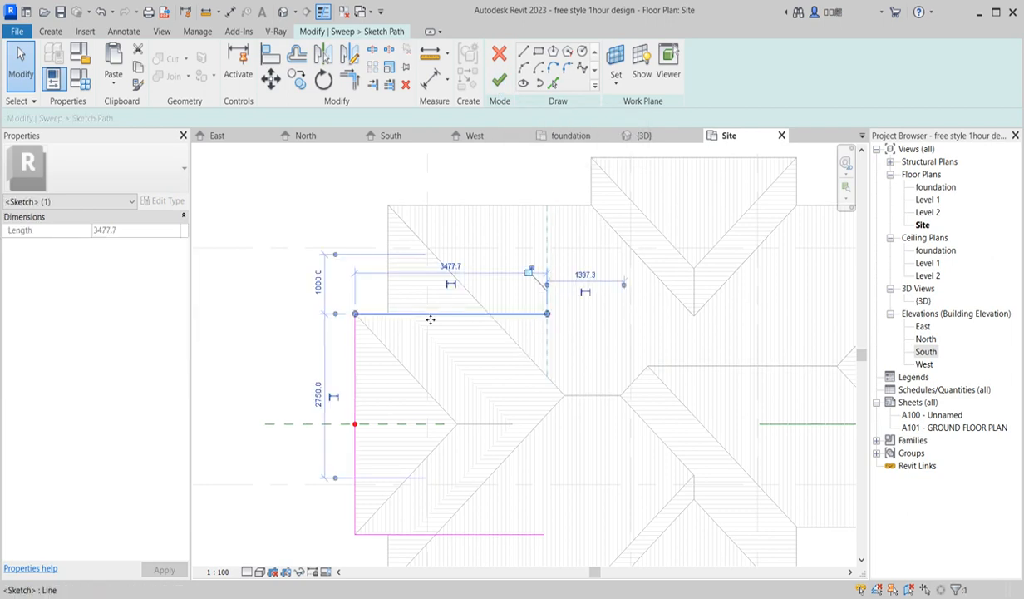
left_click(543, 306)
left_click(475, 300)
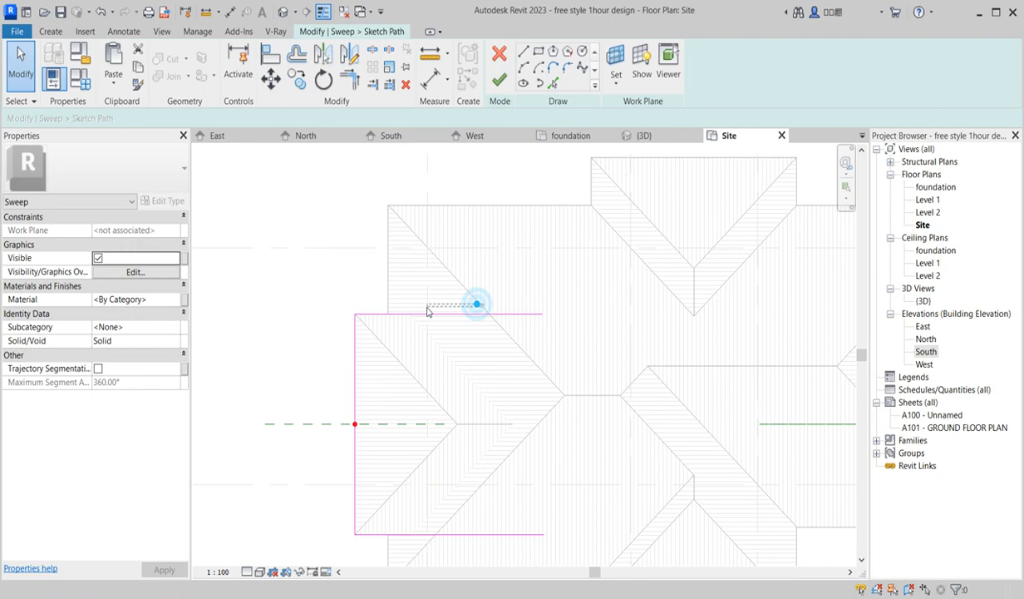
Trim the path's north and south returns back to grid line 1, then finish the path and the sweep
left_click(548, 316)
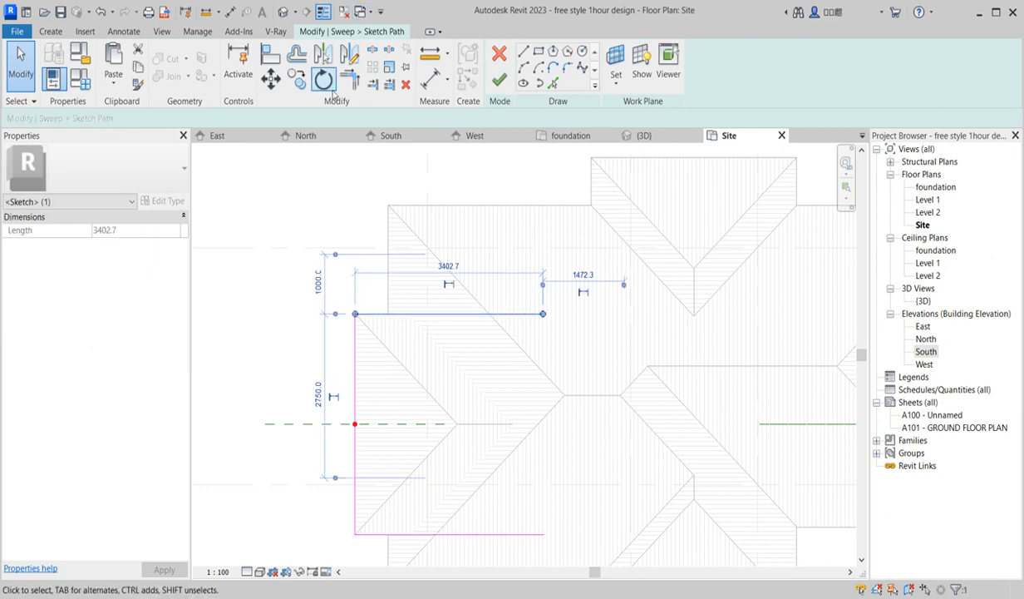
left_click(389, 86)
scroll(424, 360, "up", 4)
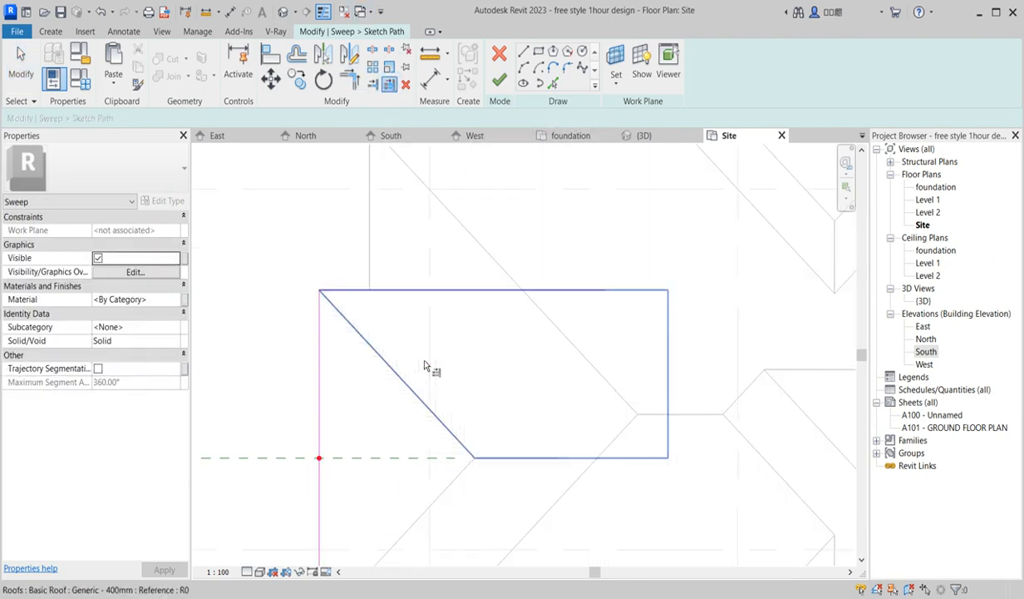
scroll(439, 262, "down", 3)
left_click(430, 166)
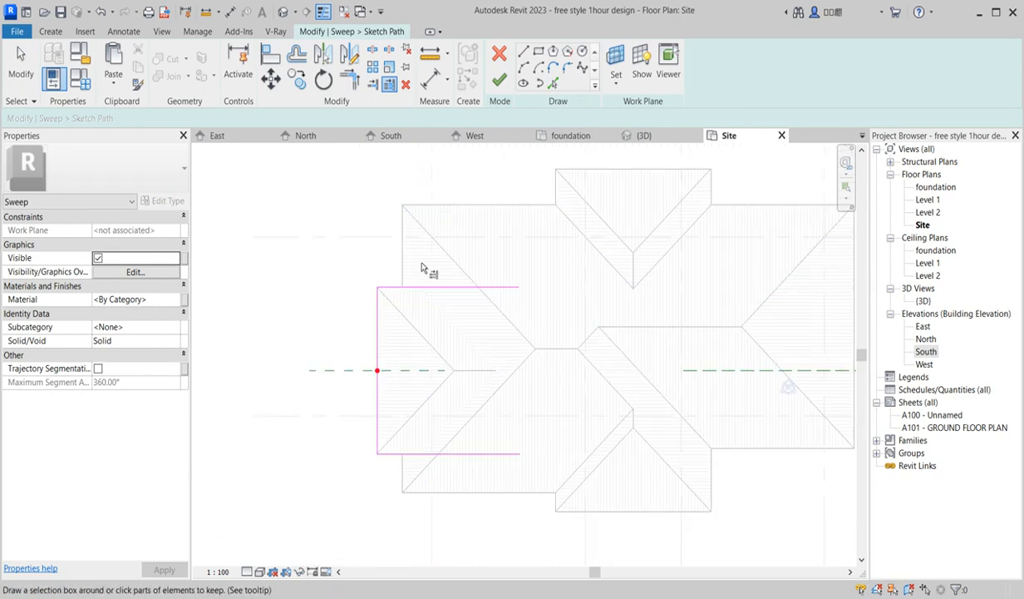
left_click(417, 287)
left_click(419, 453)
scroll(419, 453, "down", 3)
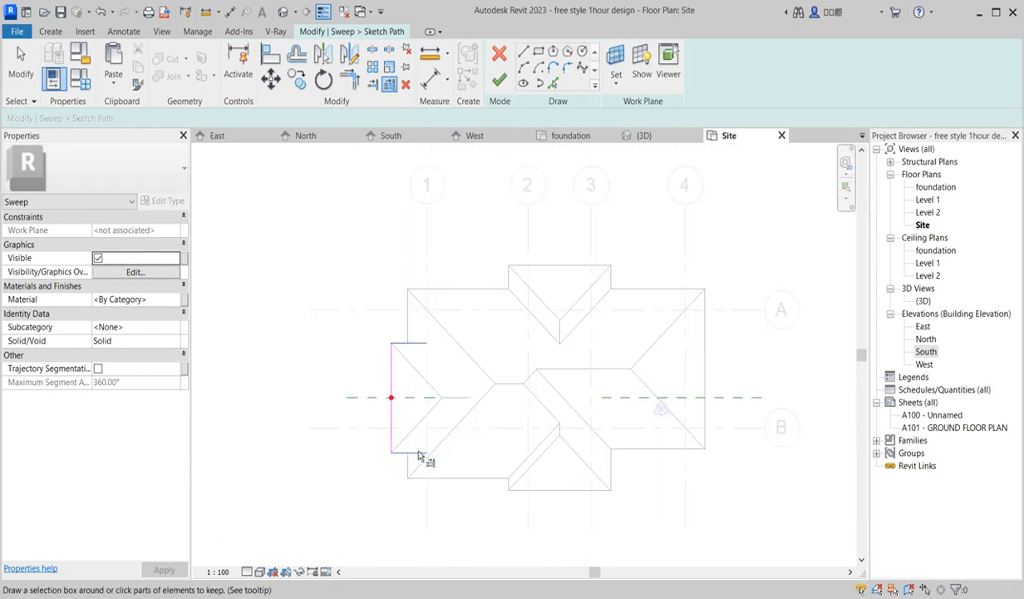
left_click(498, 82)
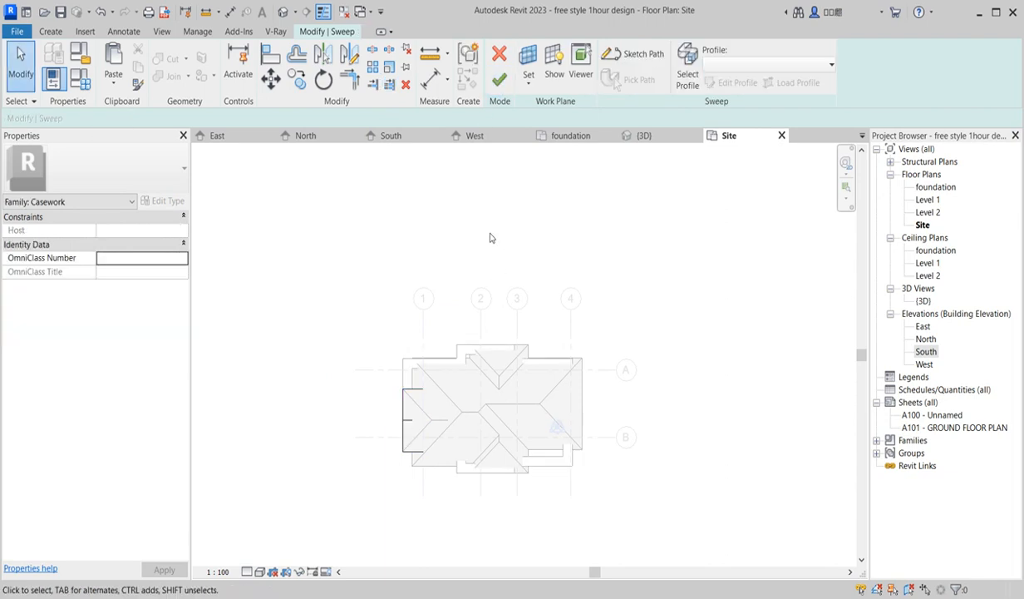
left_click(501, 83)
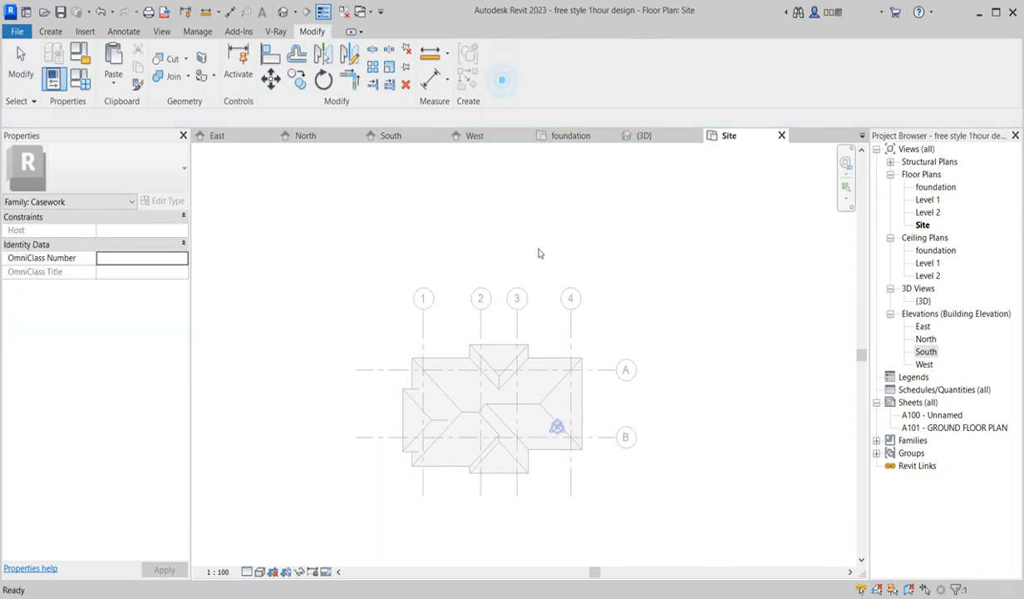
Open the main roof's eave sweep path for editing in the Level 2 floor plan, starting from the West elevation
double_click(926, 351)
left_click(286, 399)
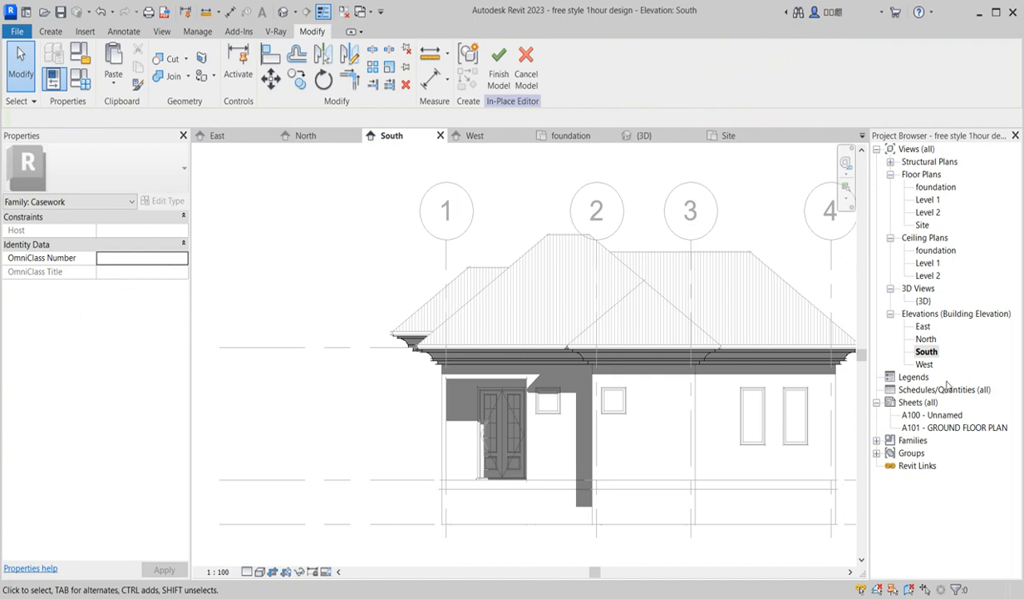
double_click(924, 364)
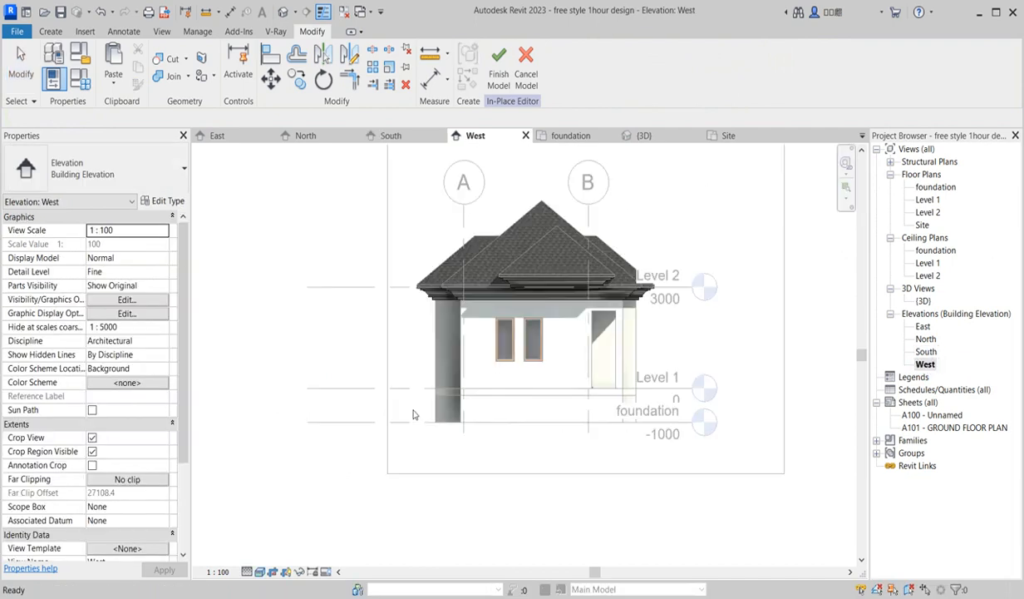
scroll(588, 316, "up", 3)
scroll(595, 297, "up", 2)
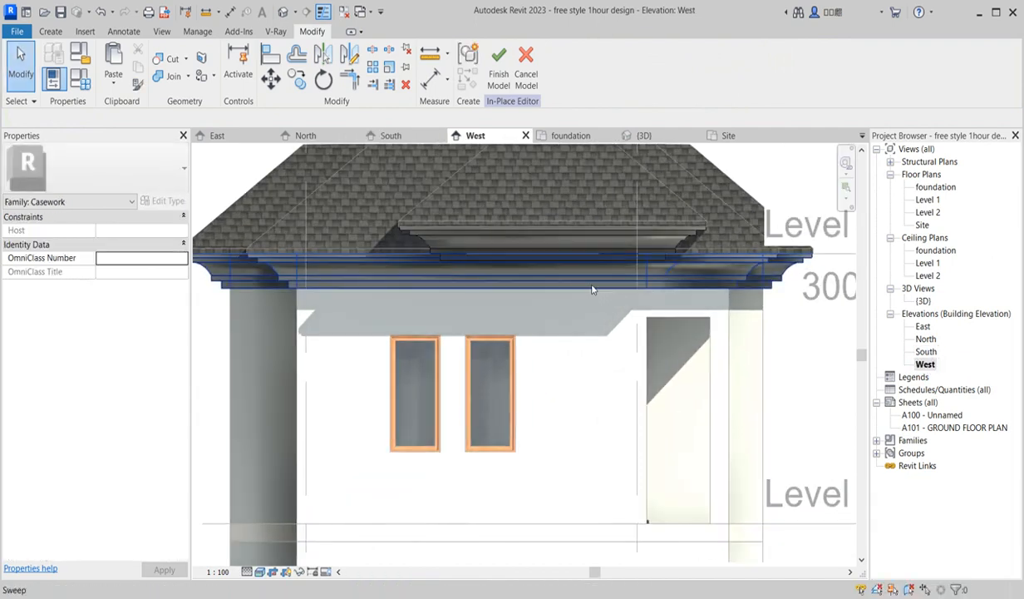
left_click(591, 286)
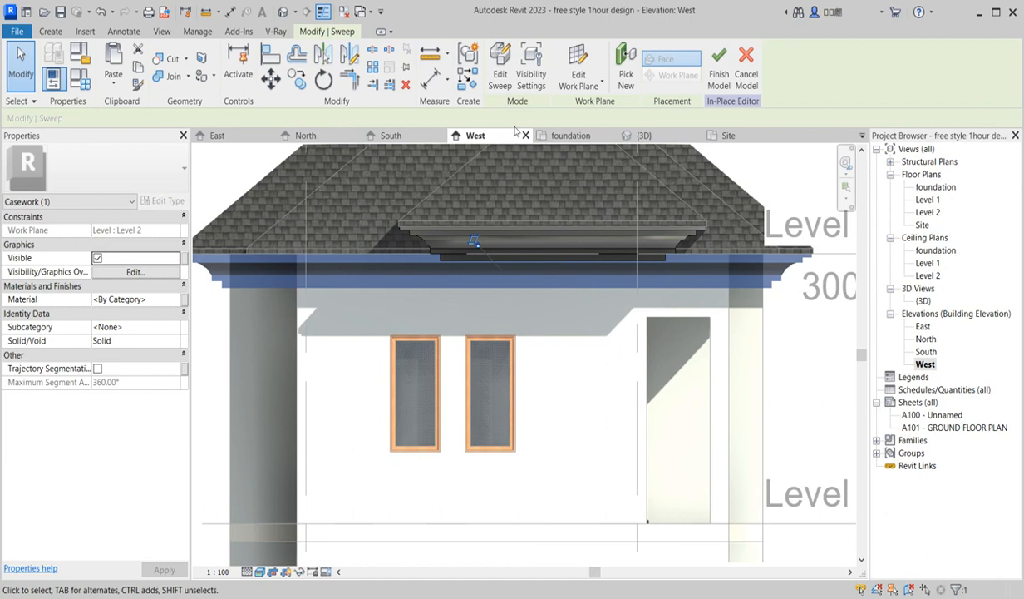
left_click(501, 80)
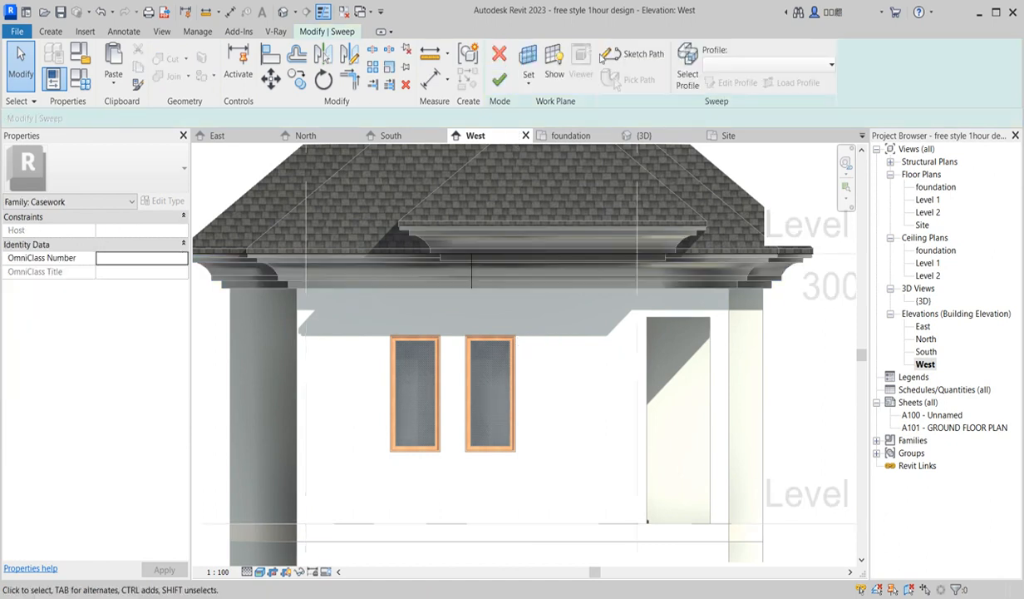
left_click(645, 54)
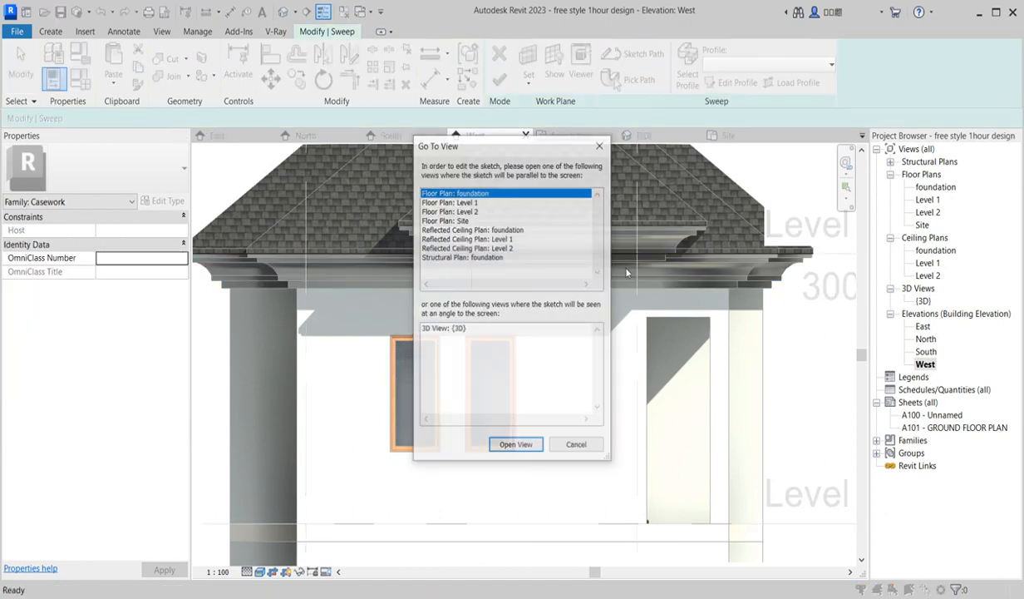
left_click(464, 211)
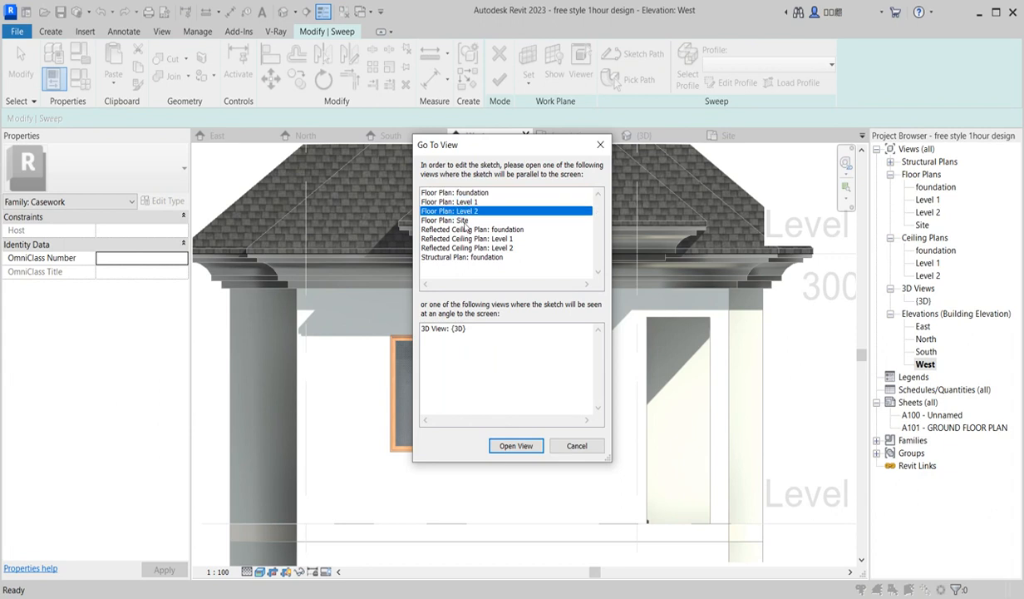
left_click(516, 445)
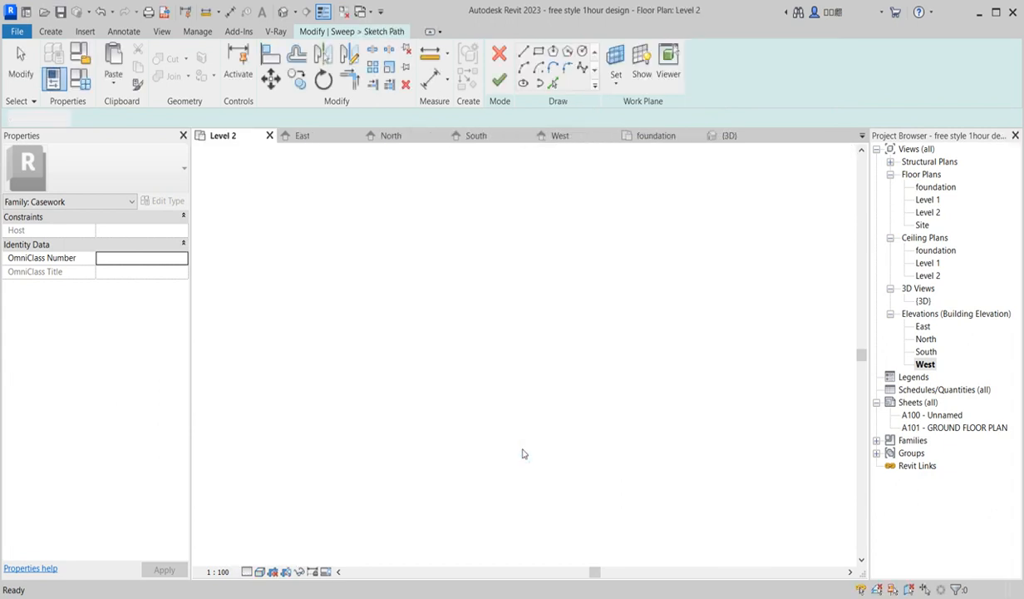
Split the sweep path's west line about 3200 mm from its south end and end the Split command
scroll(577, 320, "up", 4)
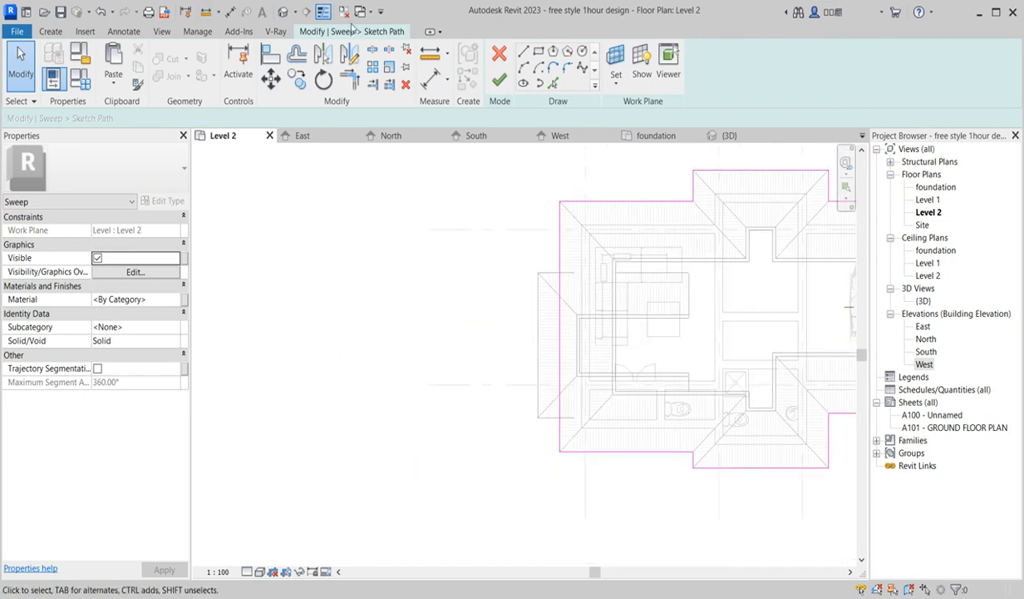
left_click(372, 50)
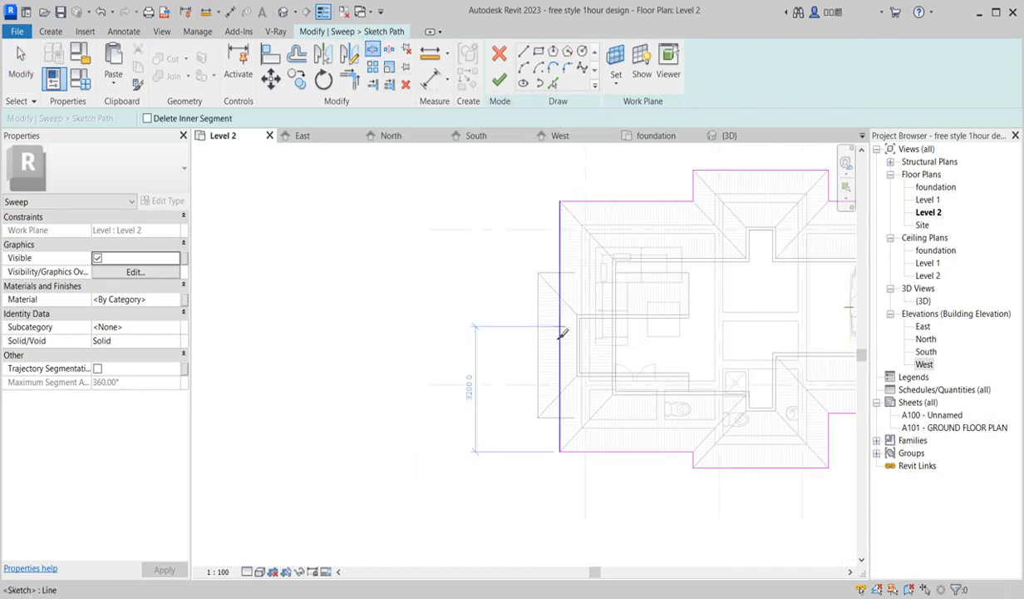
right_click(545, 322)
left_click(576, 330)
right_click(453, 330)
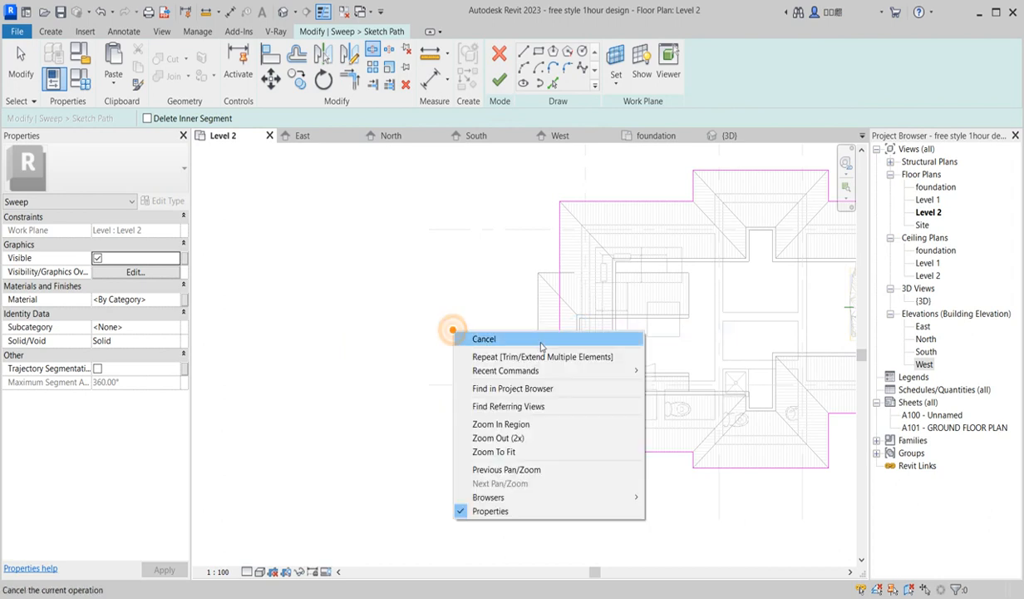
left_click(540, 341)
Shorten the west line's north part to about 2425 mm and south part to about 1896 mm, then finish the path and sweep
left_click(559, 317)
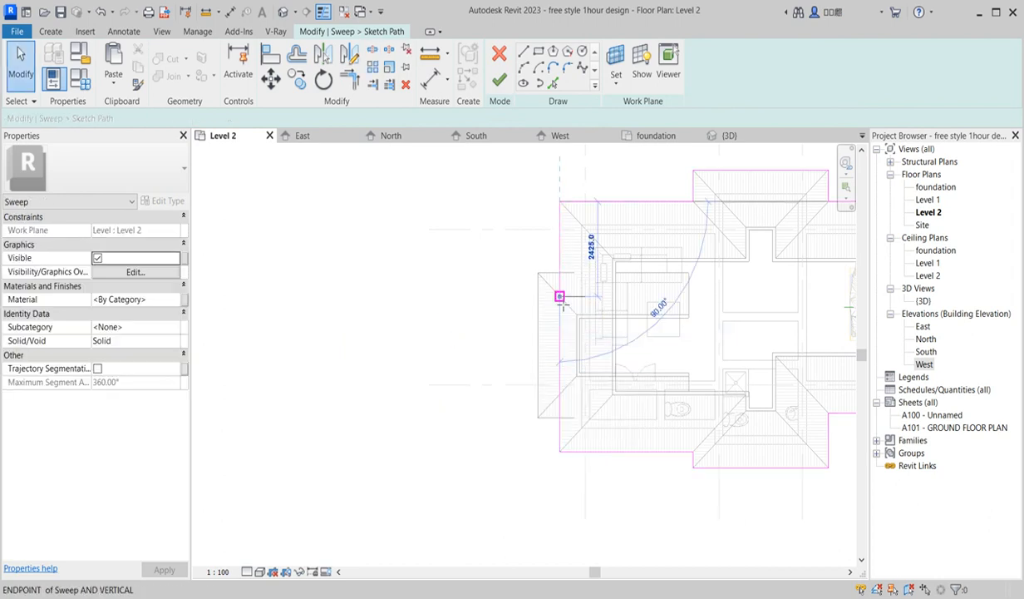
left_click(560, 315)
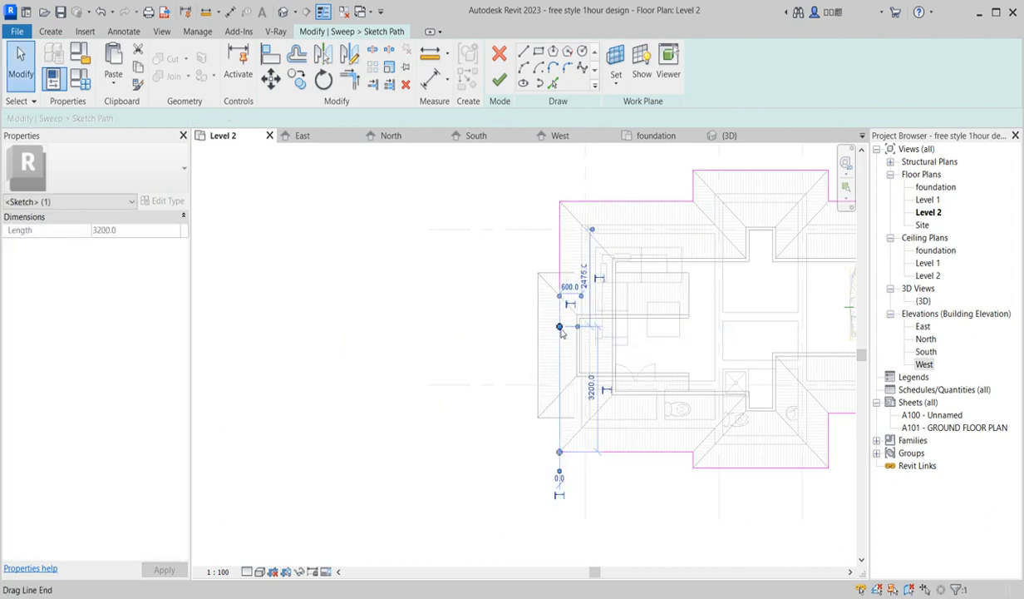
left_click_drag(560, 326, 560, 376)
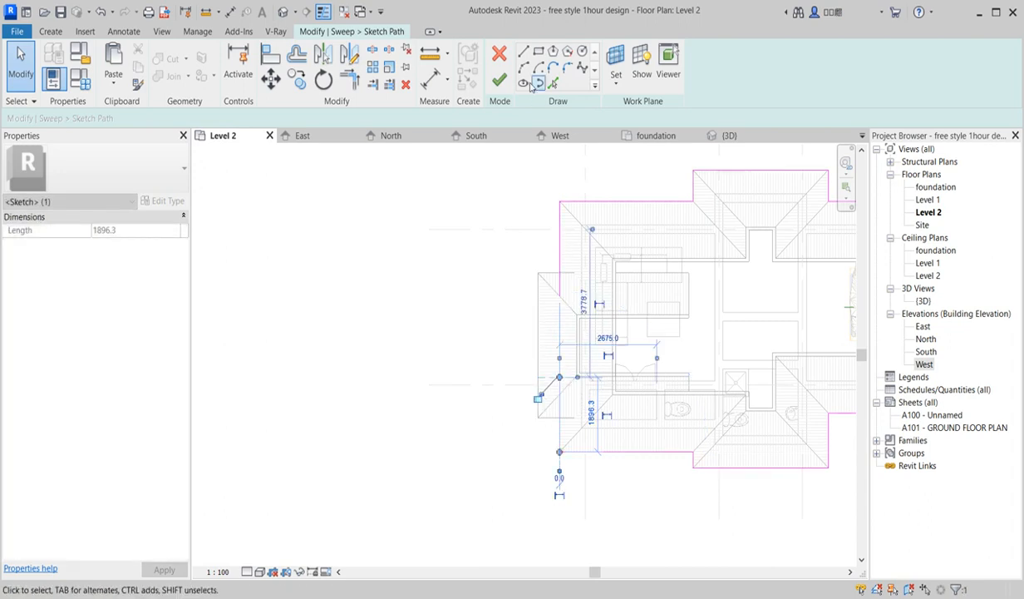
left_click(500, 82)
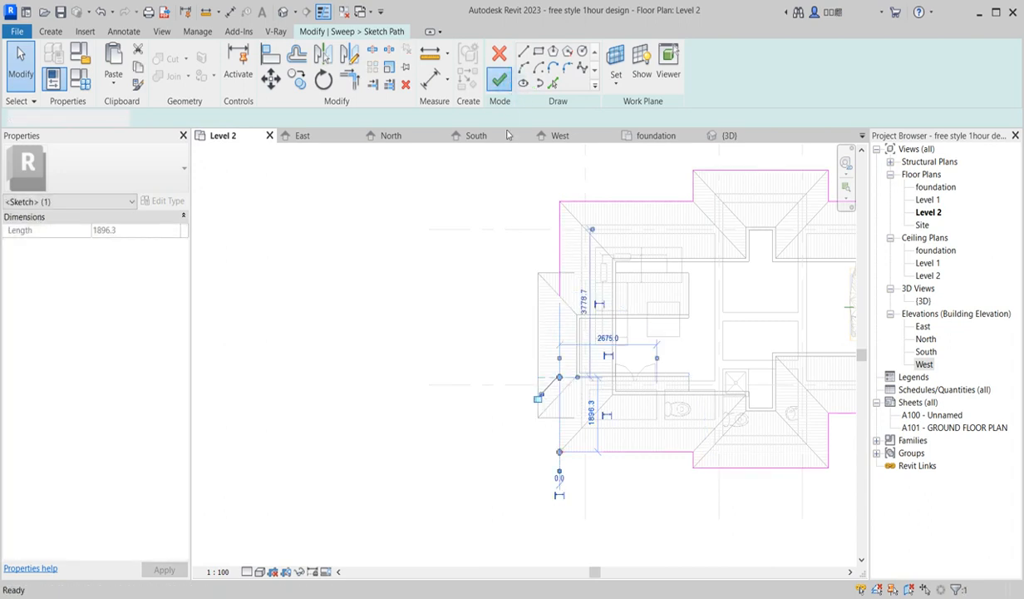
left_click(500, 80)
Check the gap in the main eave moulding in the West elevation and finish the in-place model
double_click(925, 364)
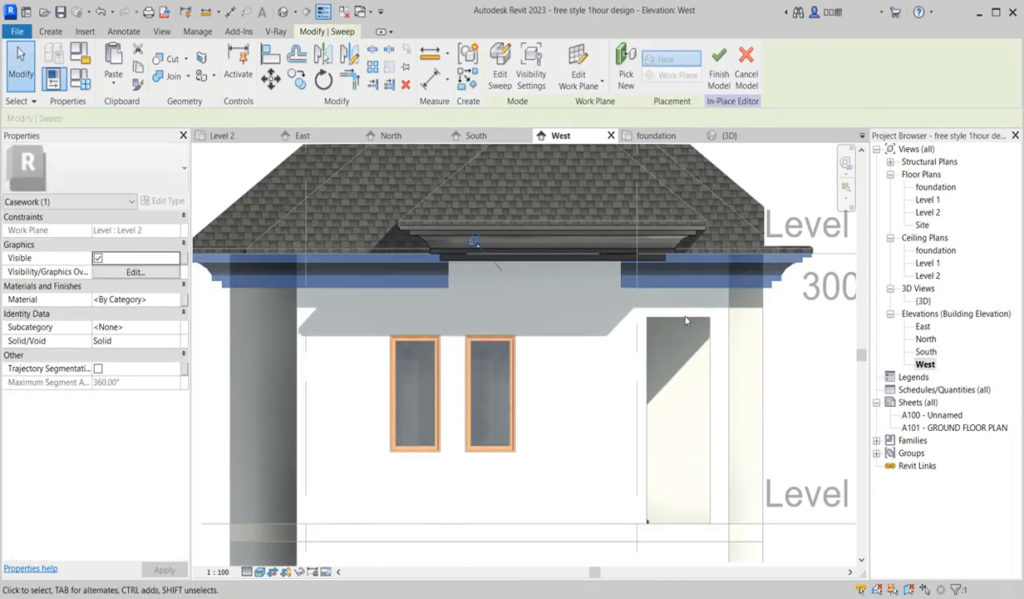
scroll(611, 384, "up", 1)
left_click(594, 361)
scroll(579, 357, "down", 2)
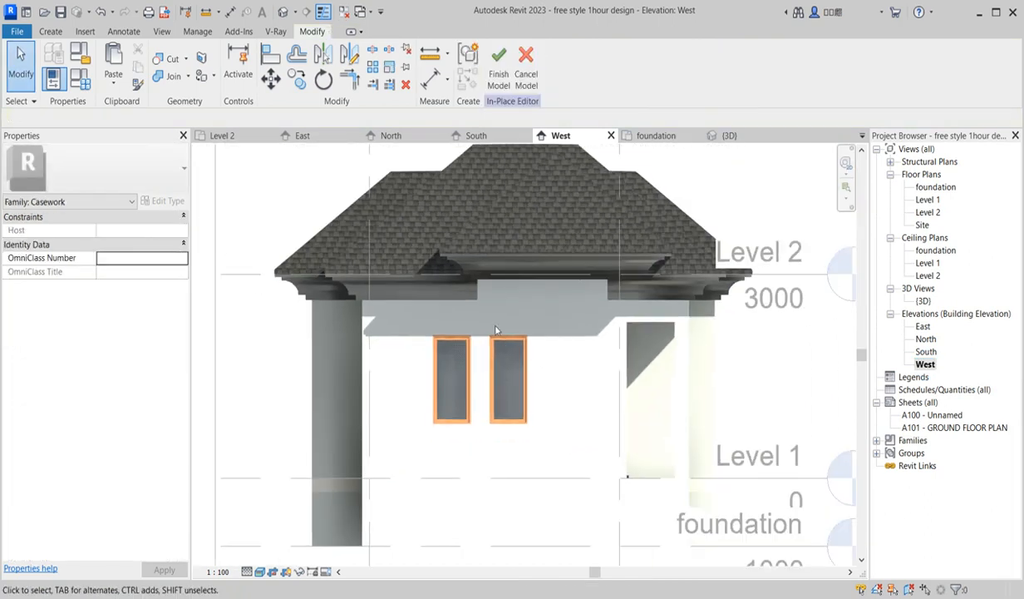
scroll(615, 358, "down", 1)
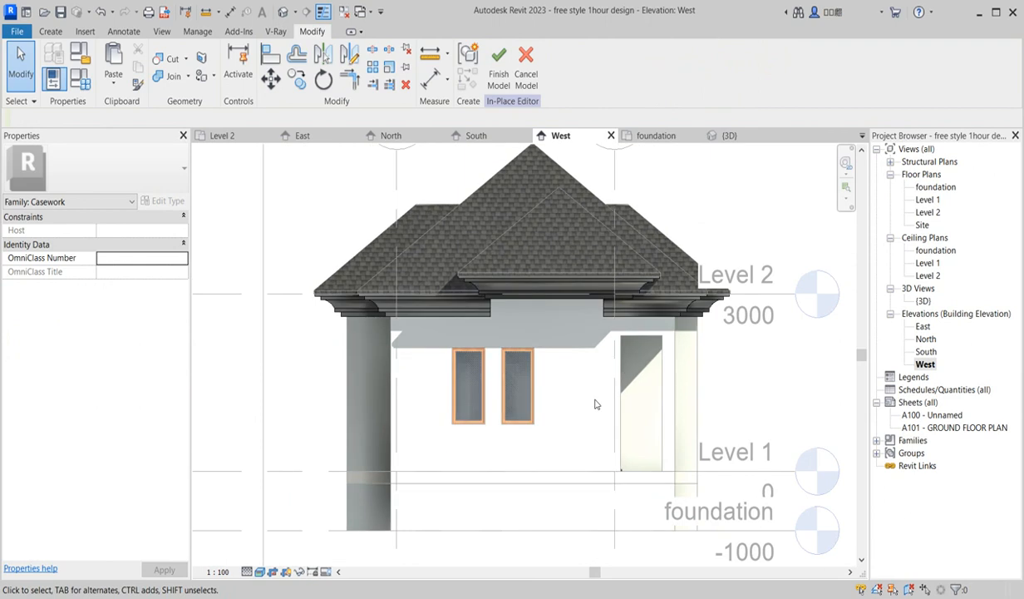
scroll(595, 404, "down", 2)
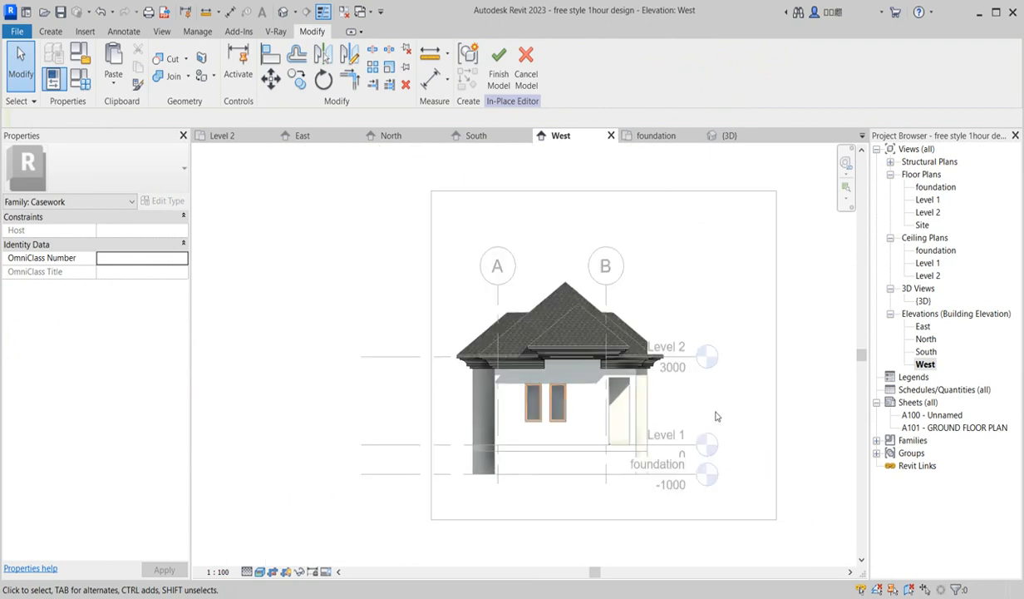
left_click(496, 60)
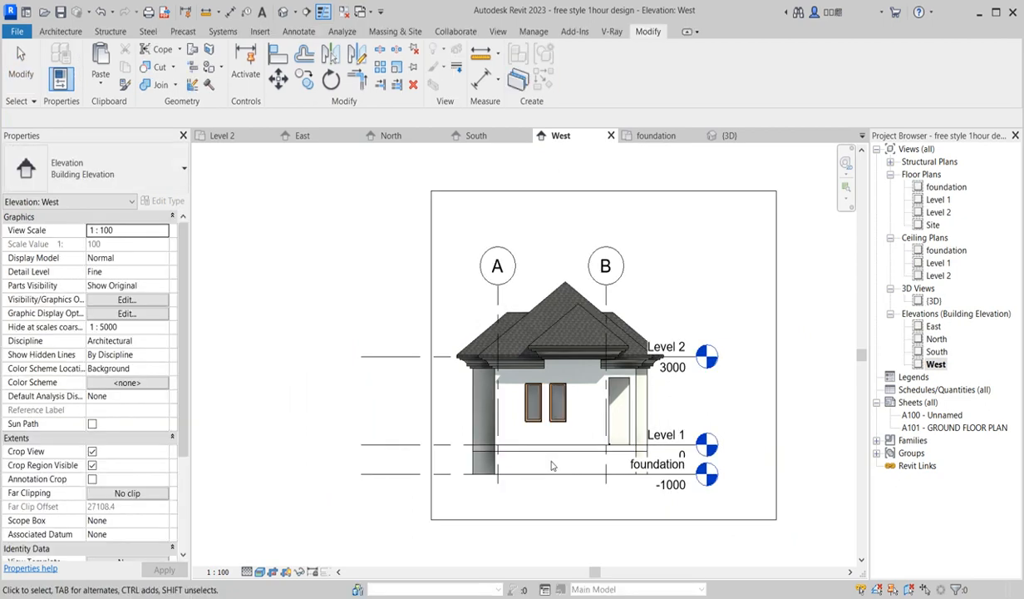
Create a new in-place model in the Casework category and accept its default name
scroll(552, 465, "up", 2)
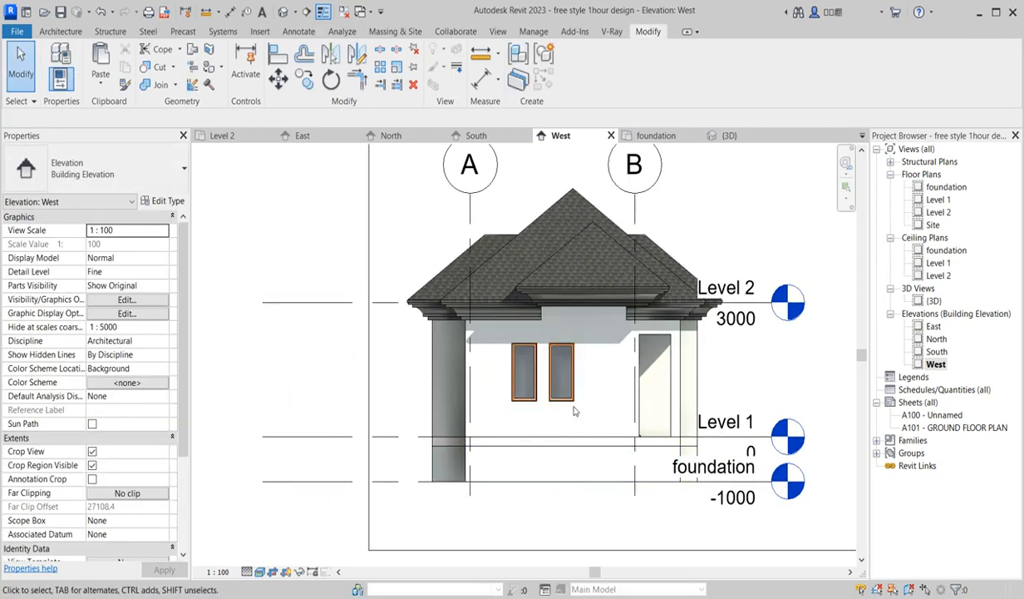
left_click(511, 355)
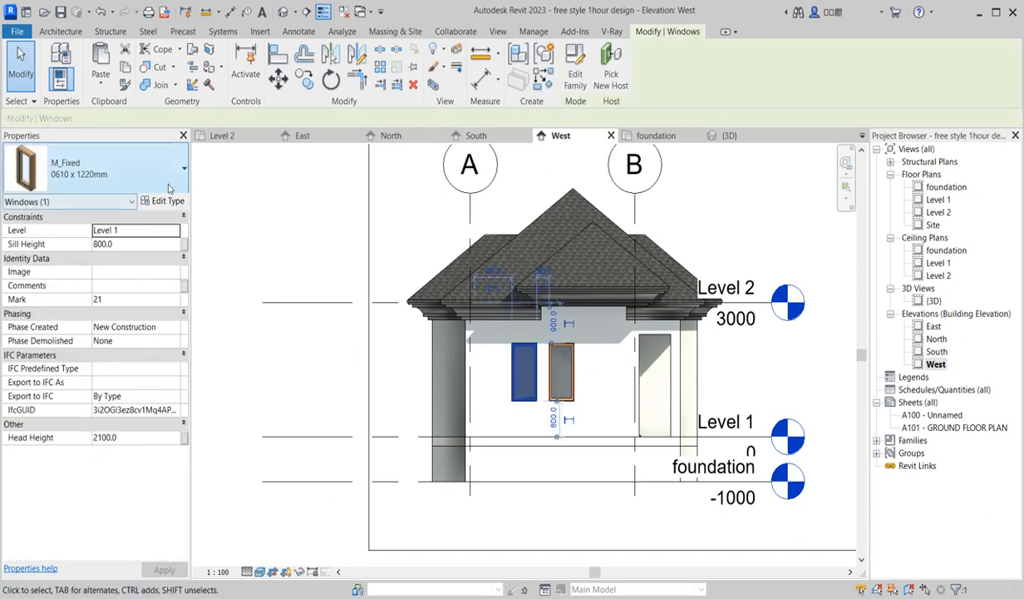
left_click(61, 32)
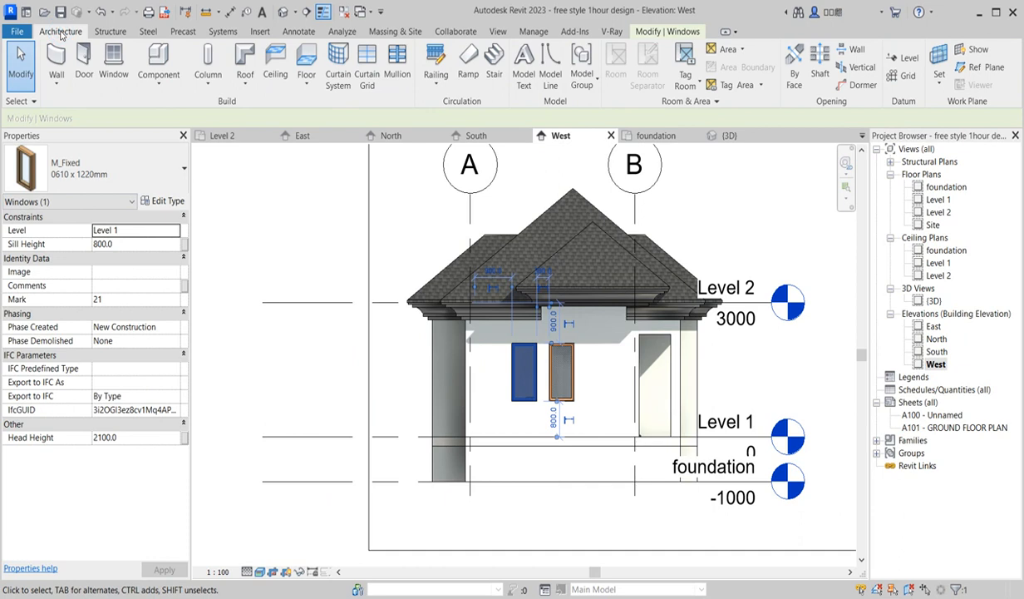
left_click(158, 77)
left_click(185, 141)
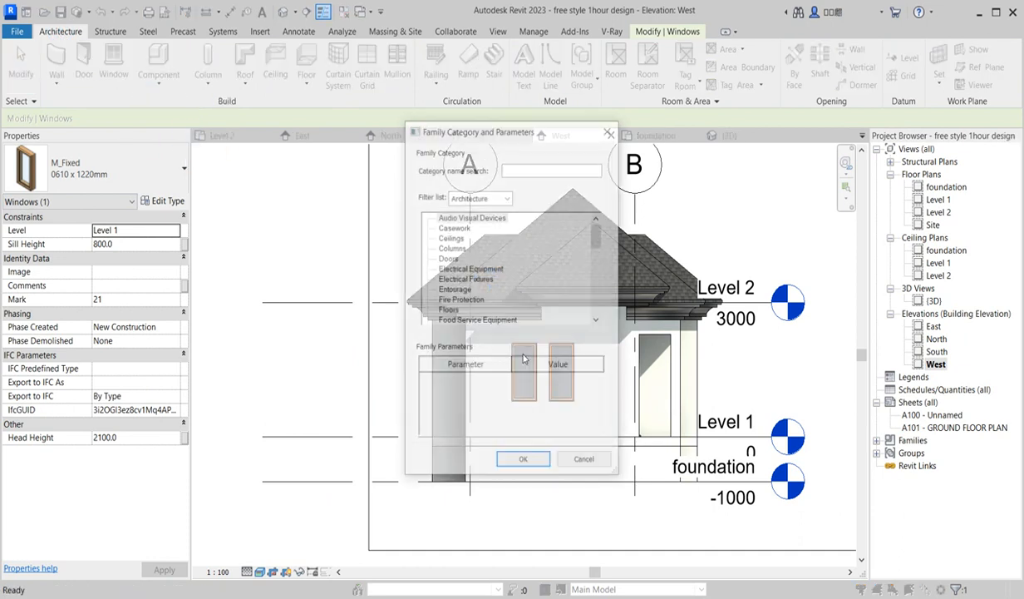
left_click(453, 228)
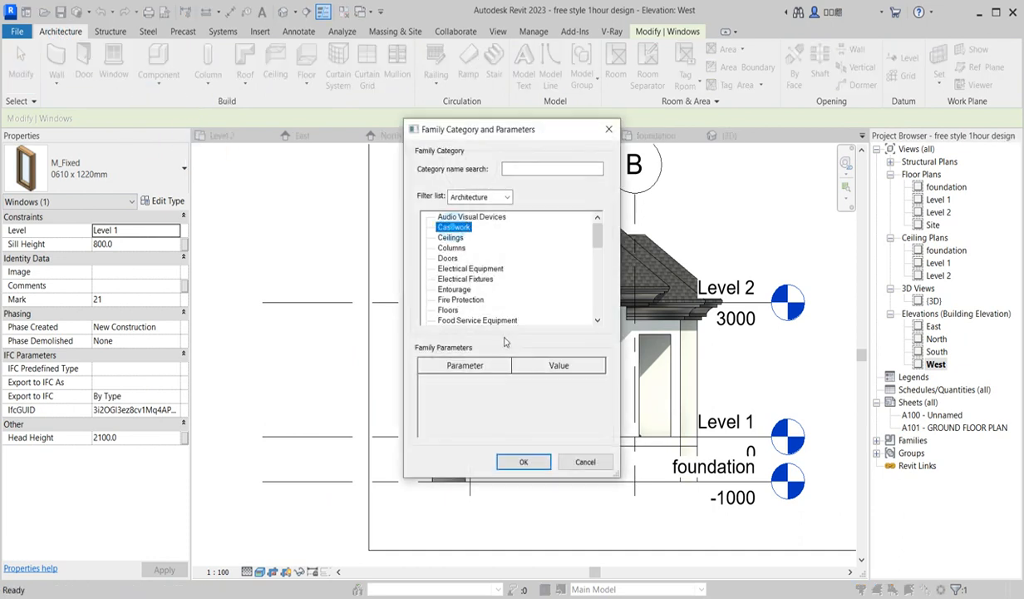
left_click(524, 462)
left_click(510, 333)
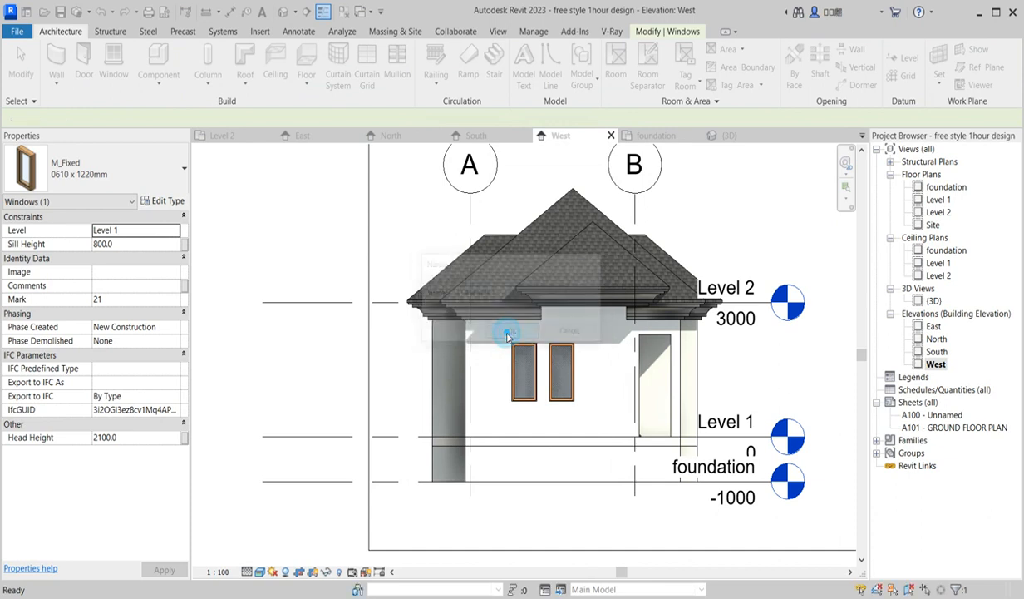
Start an extrusion with the west-facing wall face picked as its work plane
left_click(113, 72)
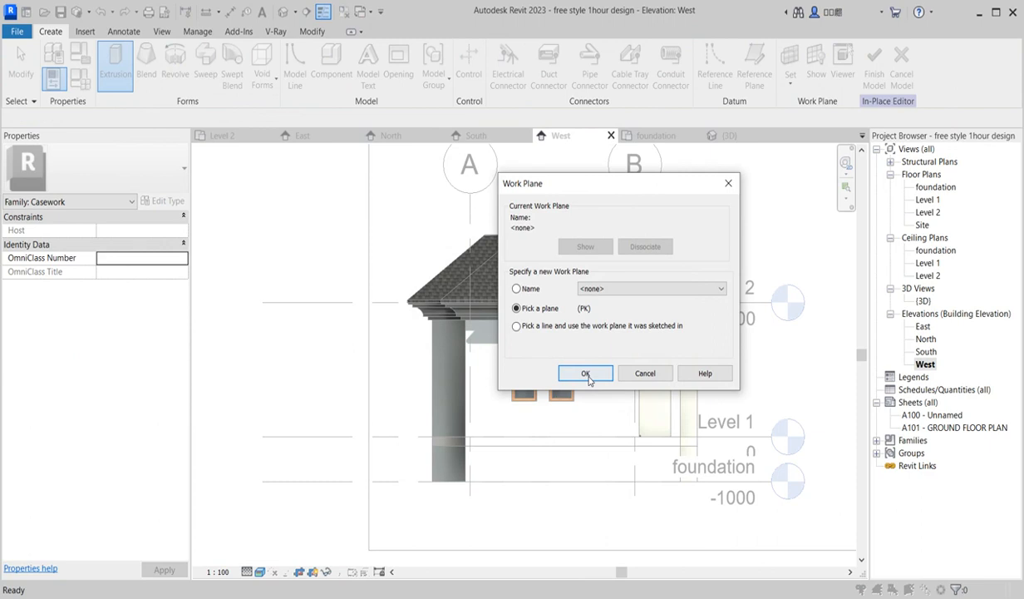
left_click(586, 375)
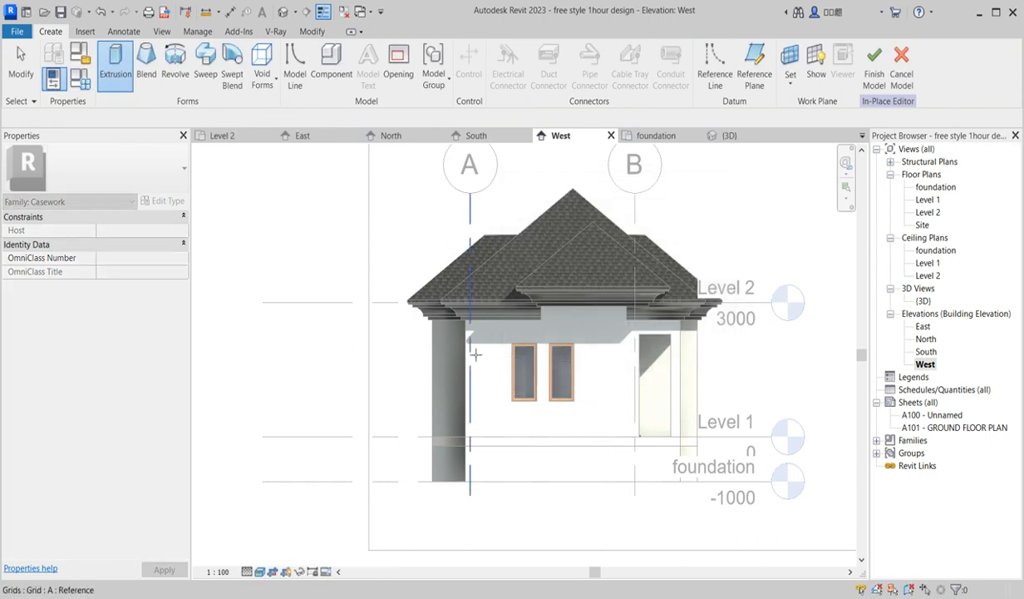
left_click(453, 336)
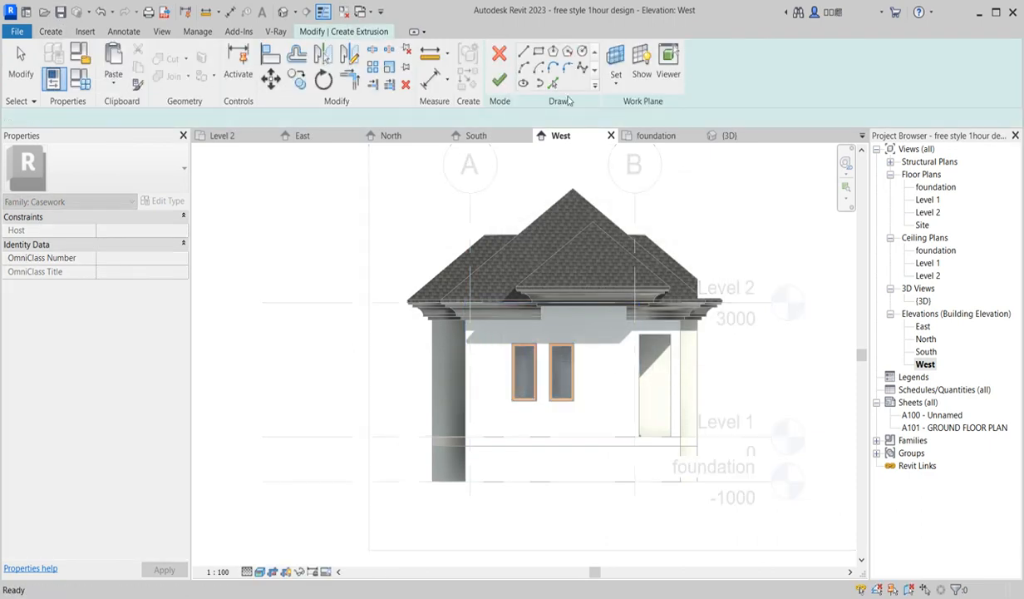
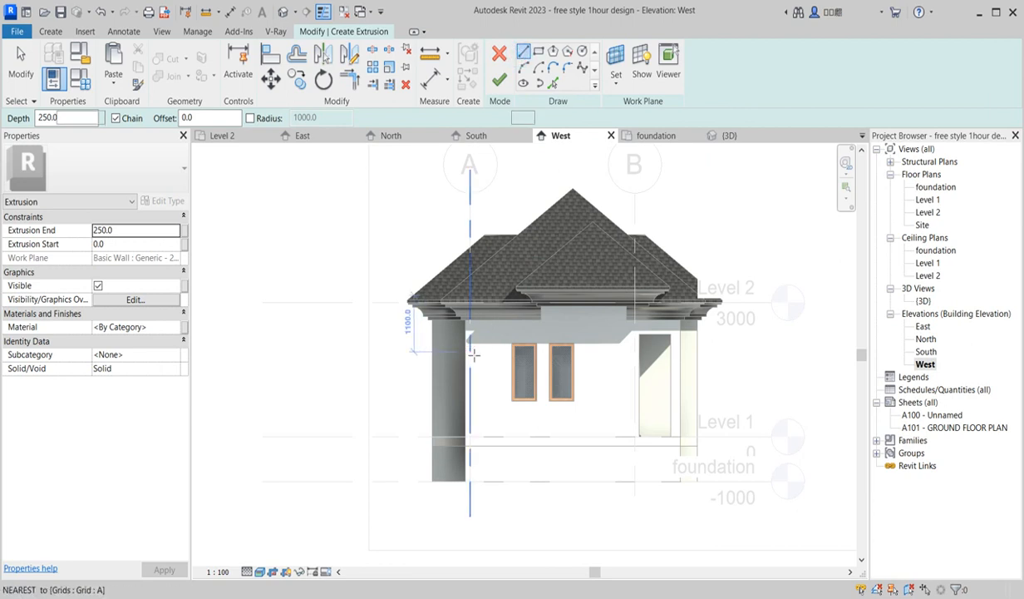
Sketch a horizontal line from the wall edge above the two west windows and a vertical line down to foundation level
scroll(467, 331, "up", 2)
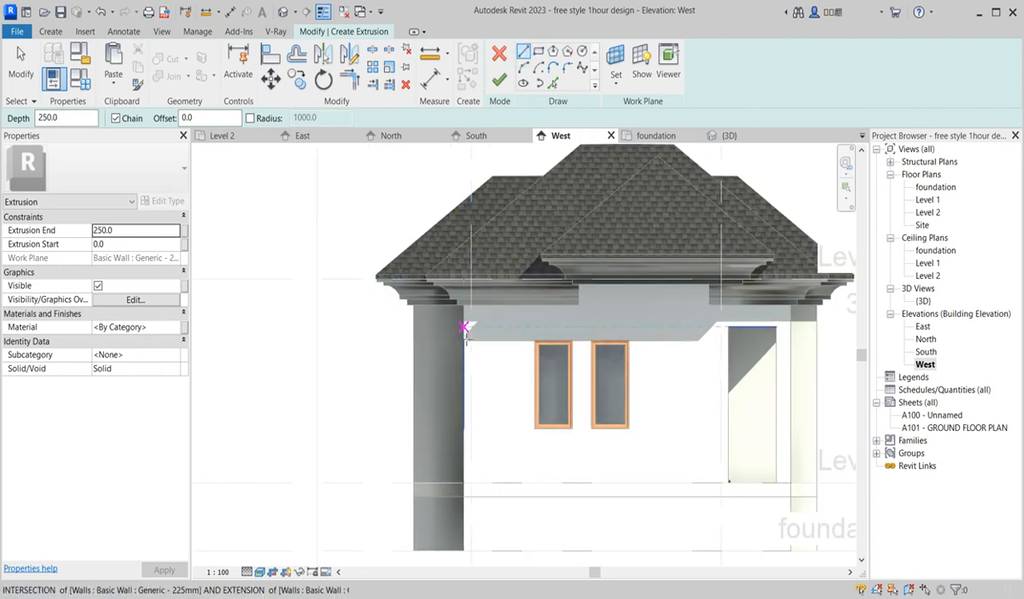
left_click(464, 326)
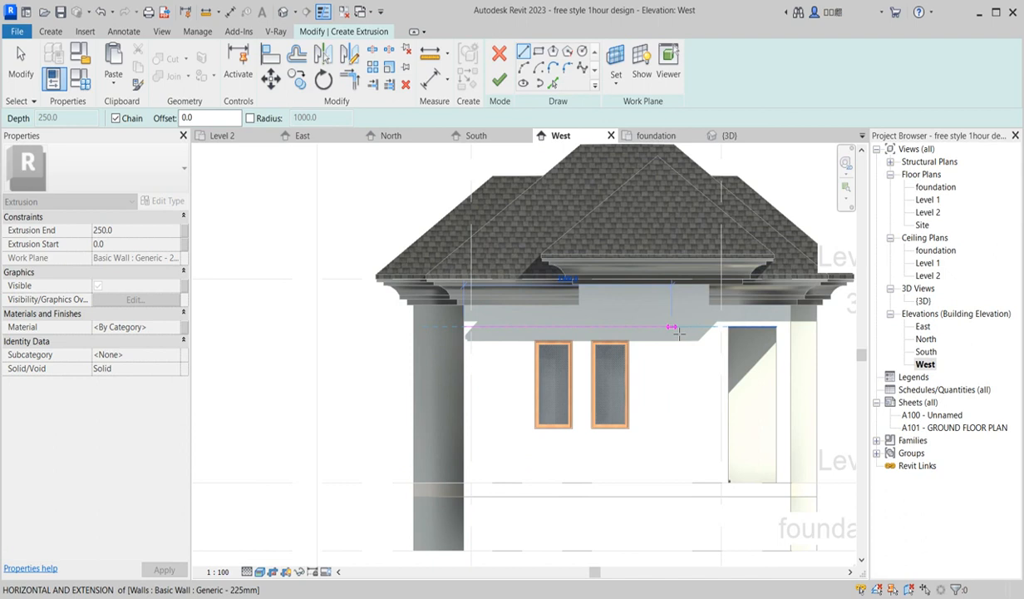
left_click(673, 327)
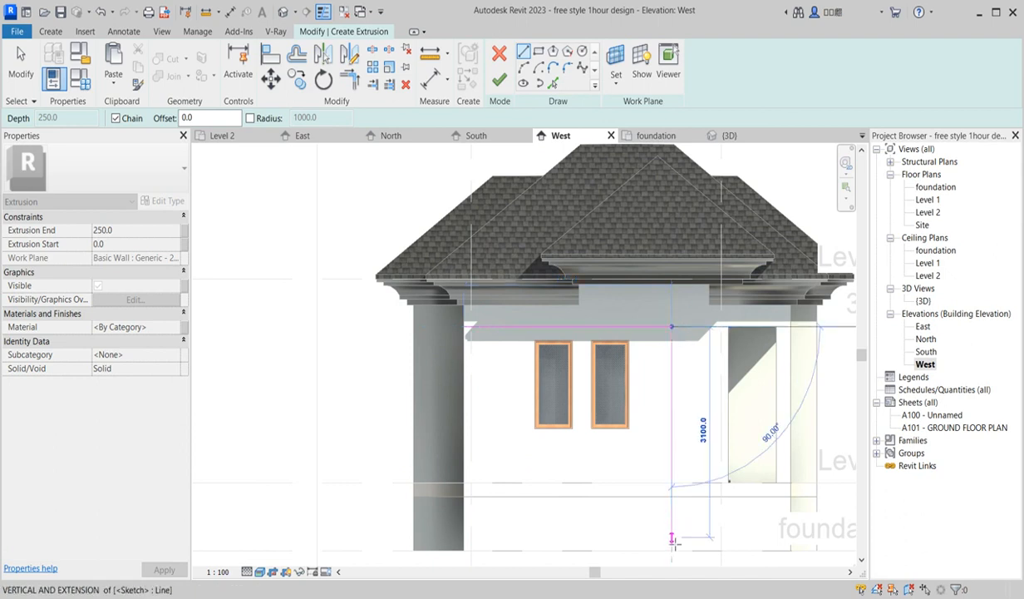
scroll(675, 541, "down", 2)
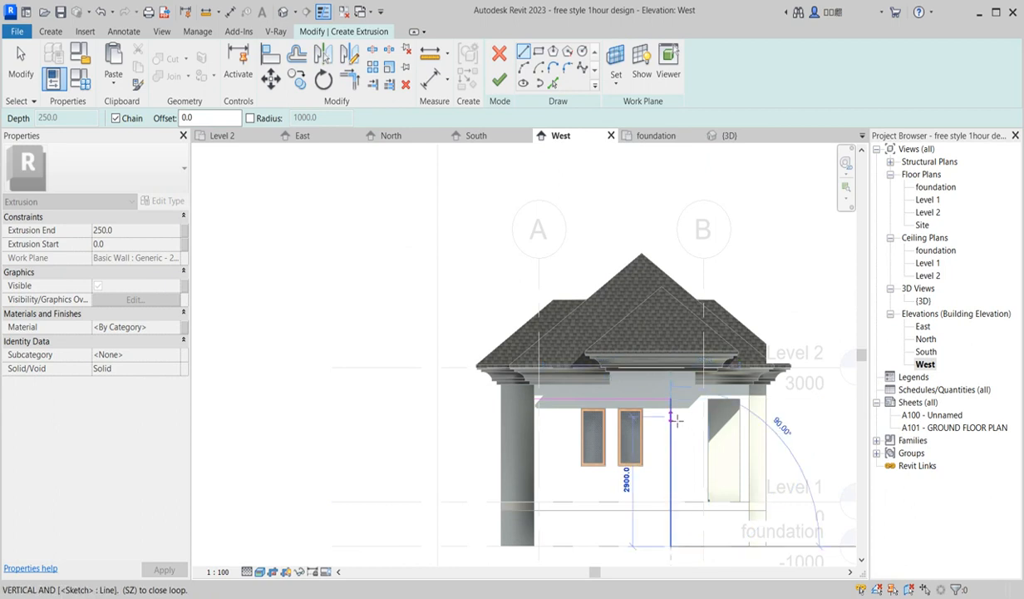
right_click(673, 210)
left_click(703, 216)
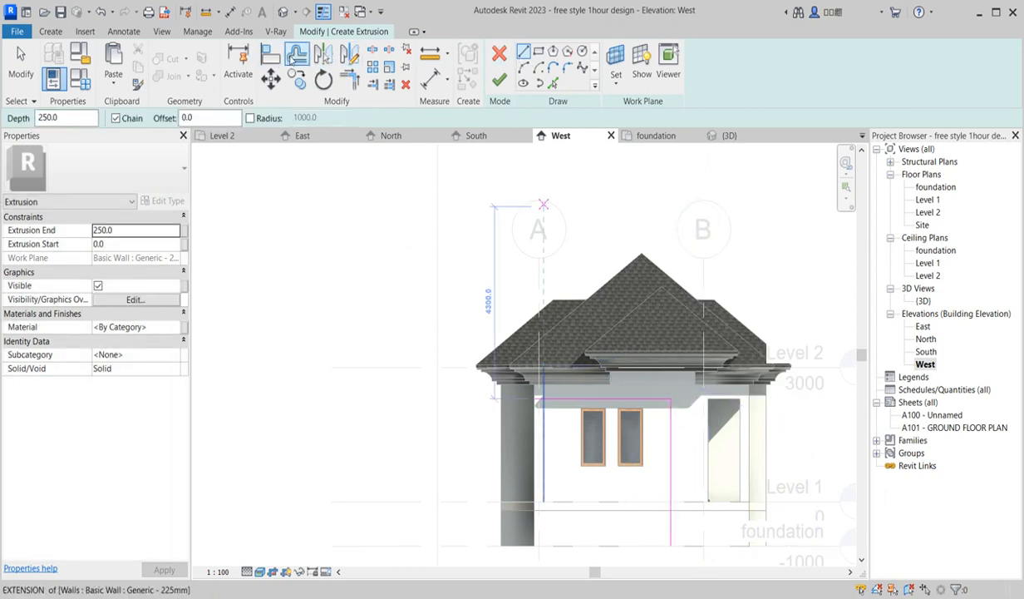
Offset a copy of the L-shaped sketch lines by 75 toward the west windows
left_click(295, 58)
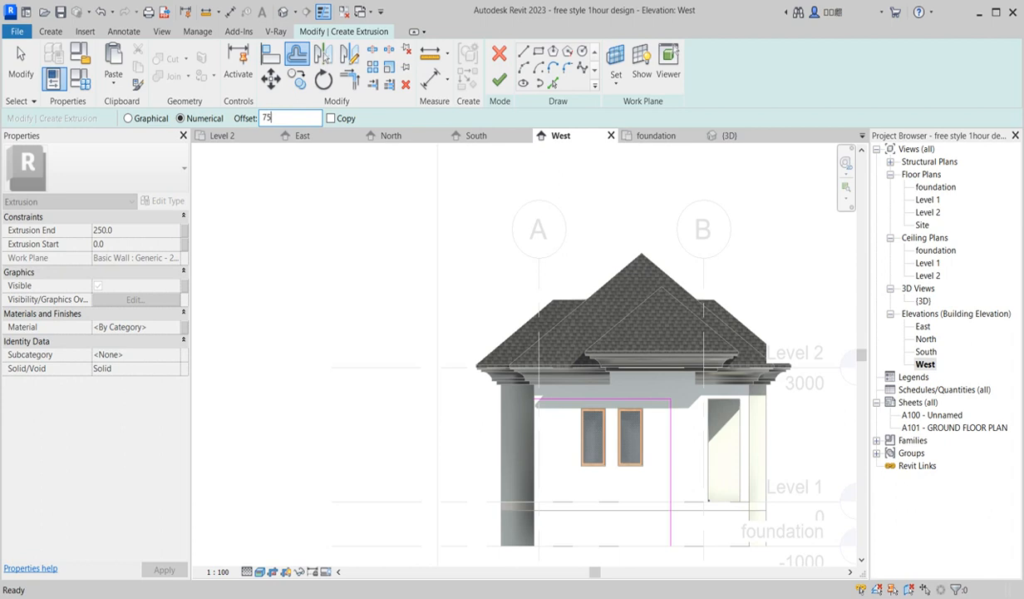
type("75")
scroll(557, 366, "up", 2)
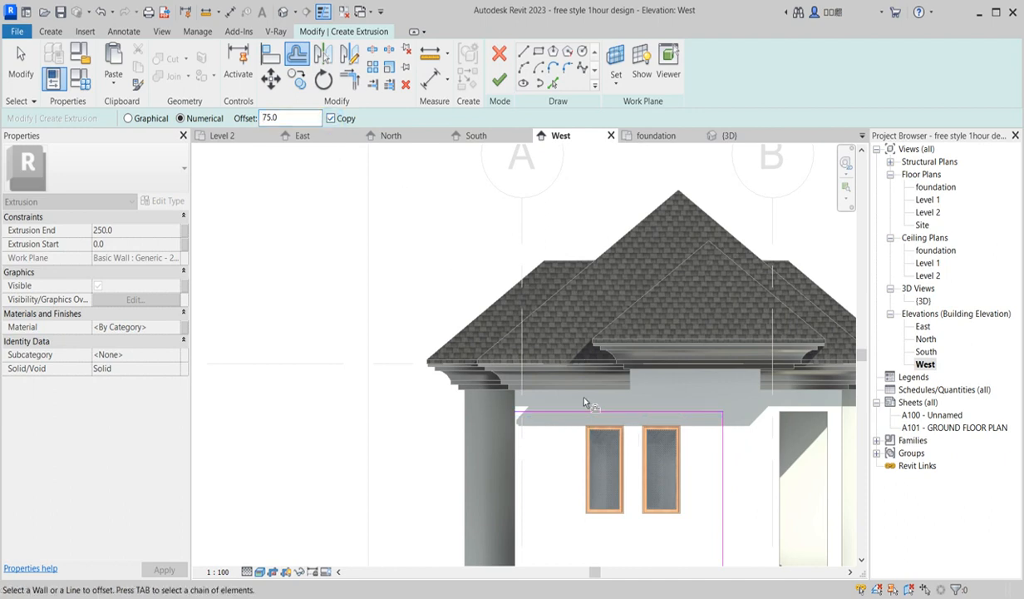
left_click(722, 453)
scroll(528, 397, "down", 3)
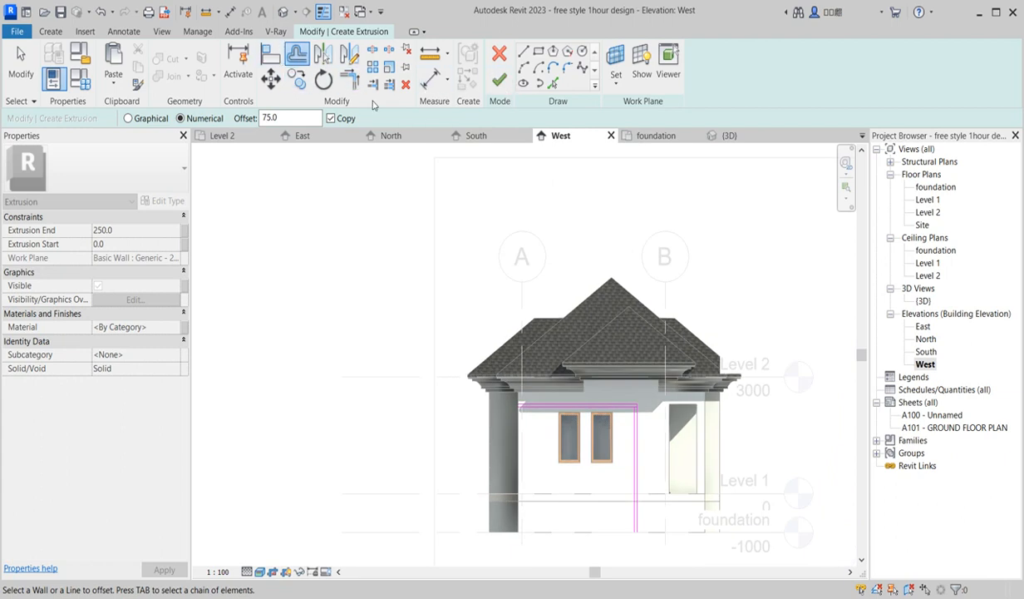
Trim the inner corner of the L-shaped profile and close its two open ends with short lines at the column and at foundation level
left_click(349, 81)
scroll(607, 413, "up", 6)
left_click(607, 413)
left_click(635, 451)
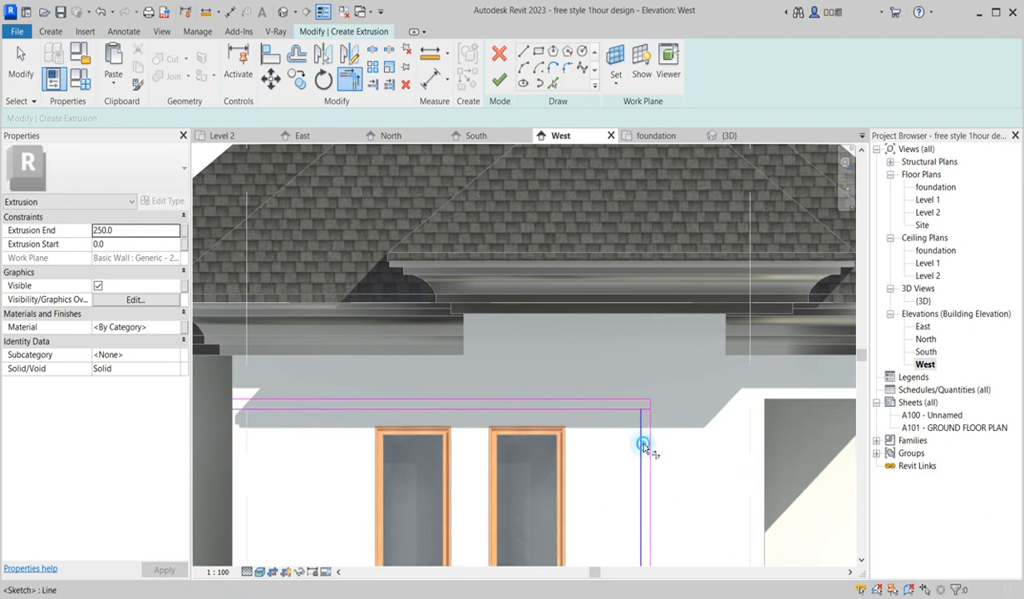
left_click(522, 52)
left_click(235, 398)
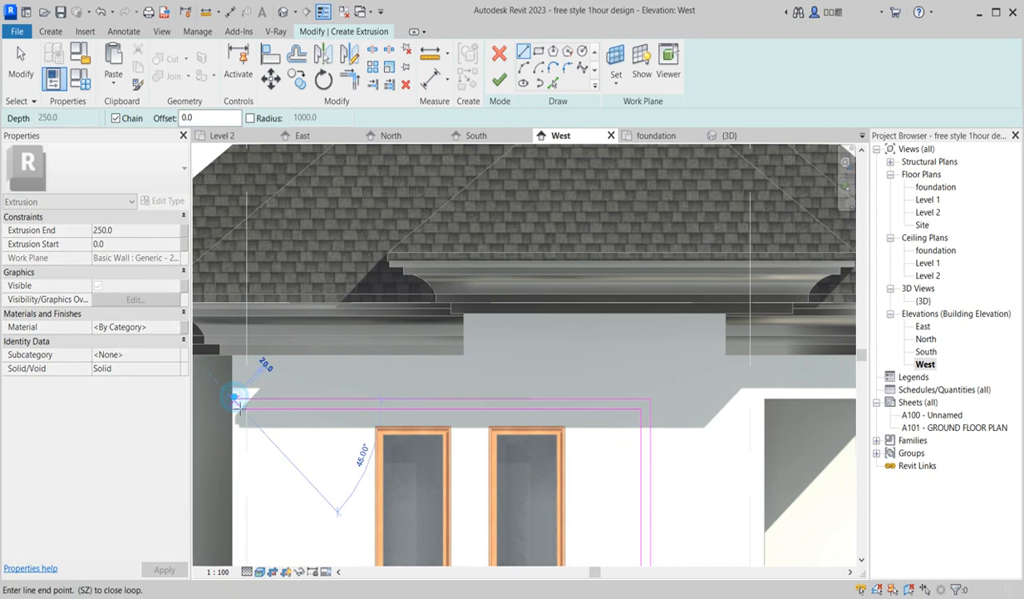
scroll(232, 409, "down", 5)
scroll(401, 391, "up", 8)
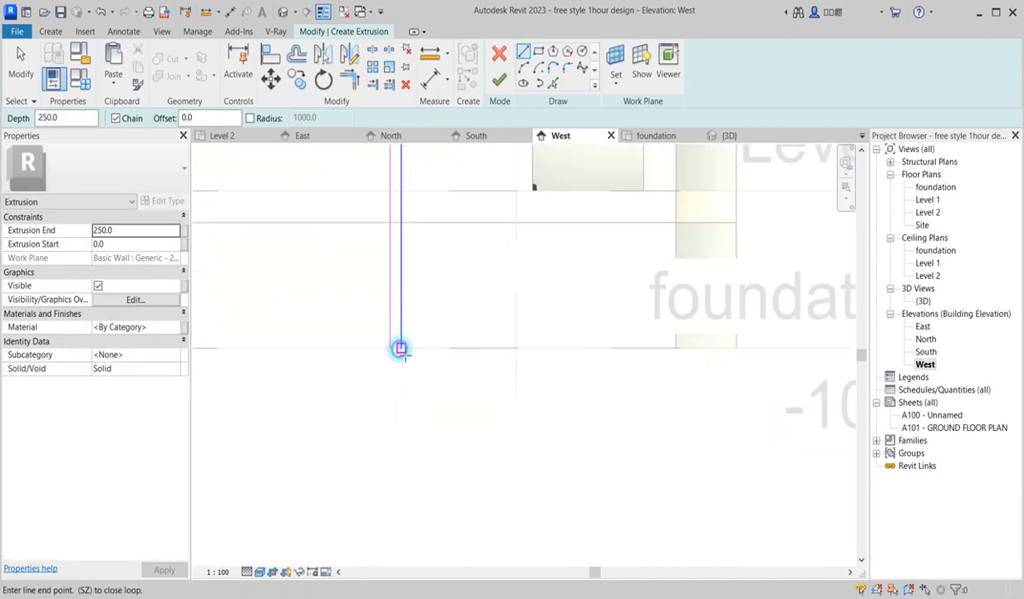
left_click(398, 347)
left_click(394, 352)
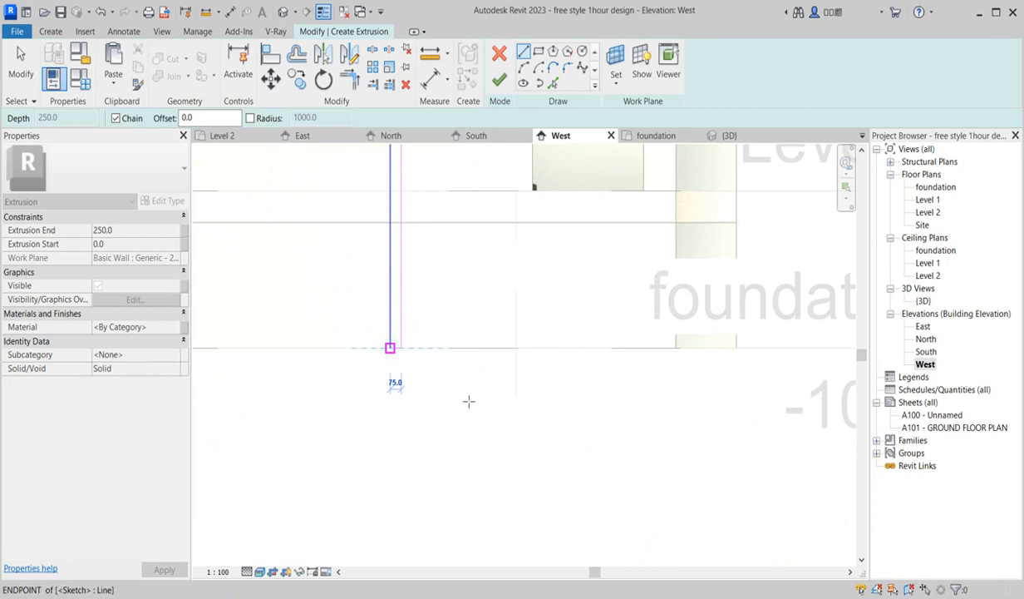
Offset the profile's short end line at the column outward by 75 without copying, and finish the extrusion sketch
scroll(484, 394, "down", 7)
scroll(486, 394, "down", 1)
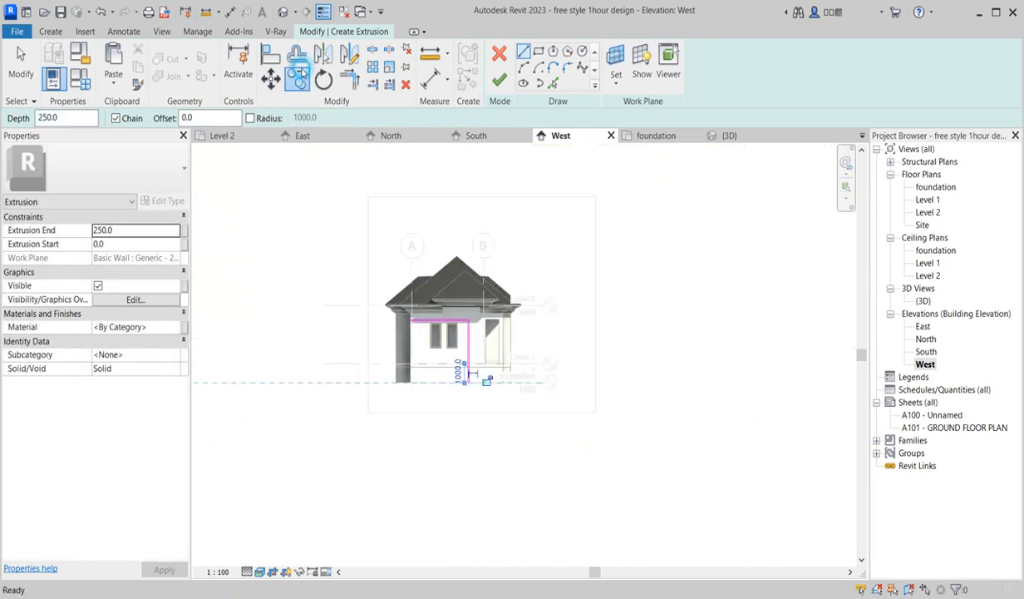
key("Escape")
key("Escape")
key("o")
key("f")
scroll(403, 317, "up", 8)
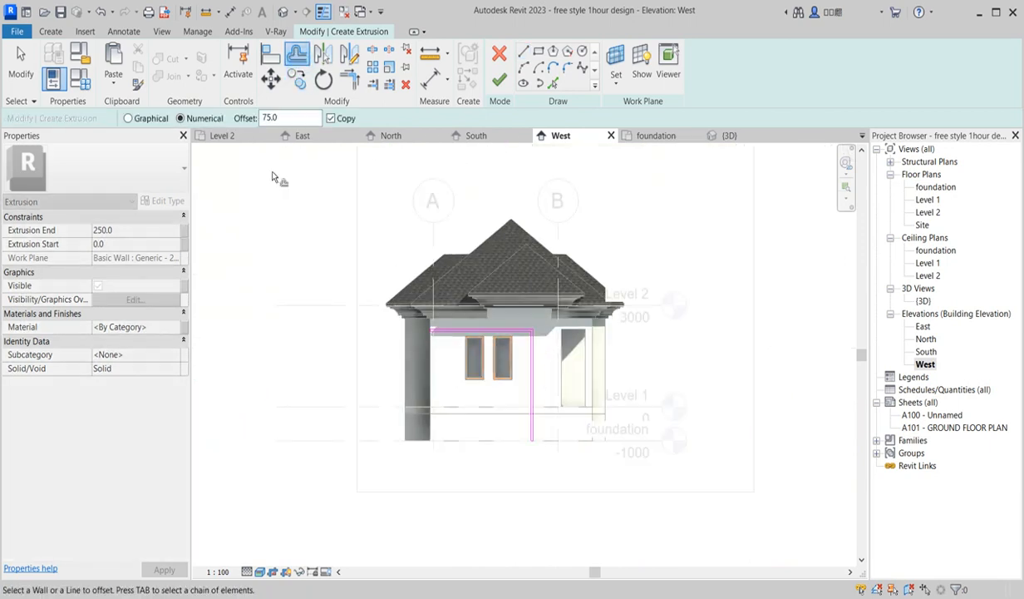
scroll(433, 350, "up", 4)
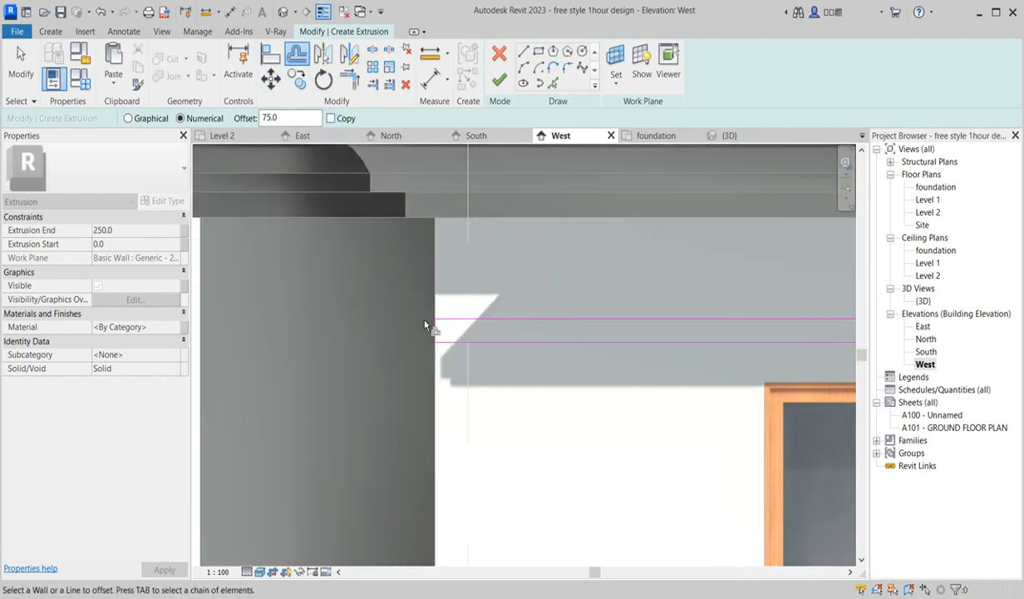
scroll(437, 333, "down", 3)
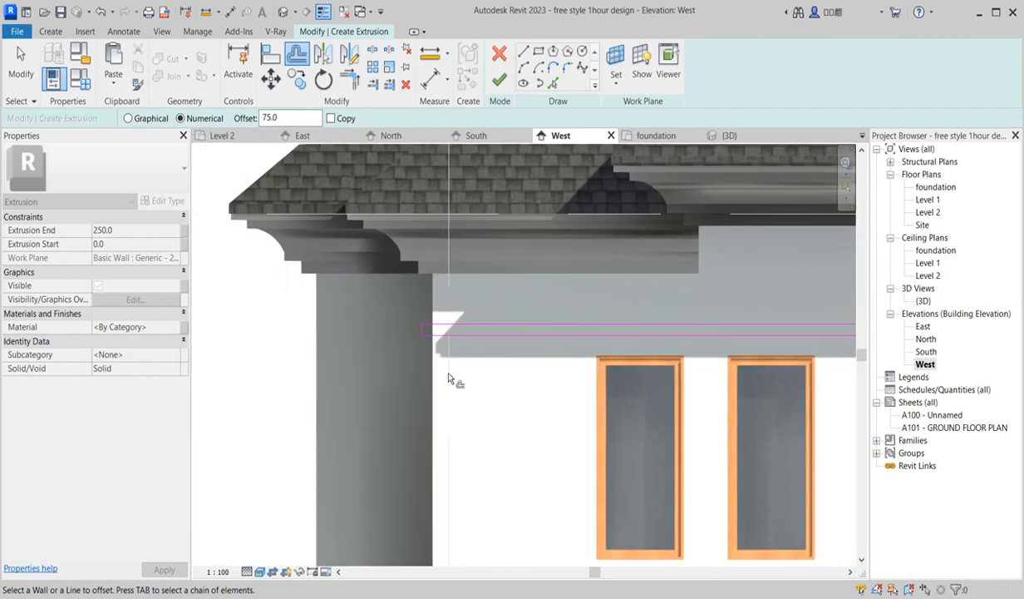
scroll(440, 370, "down", 5)
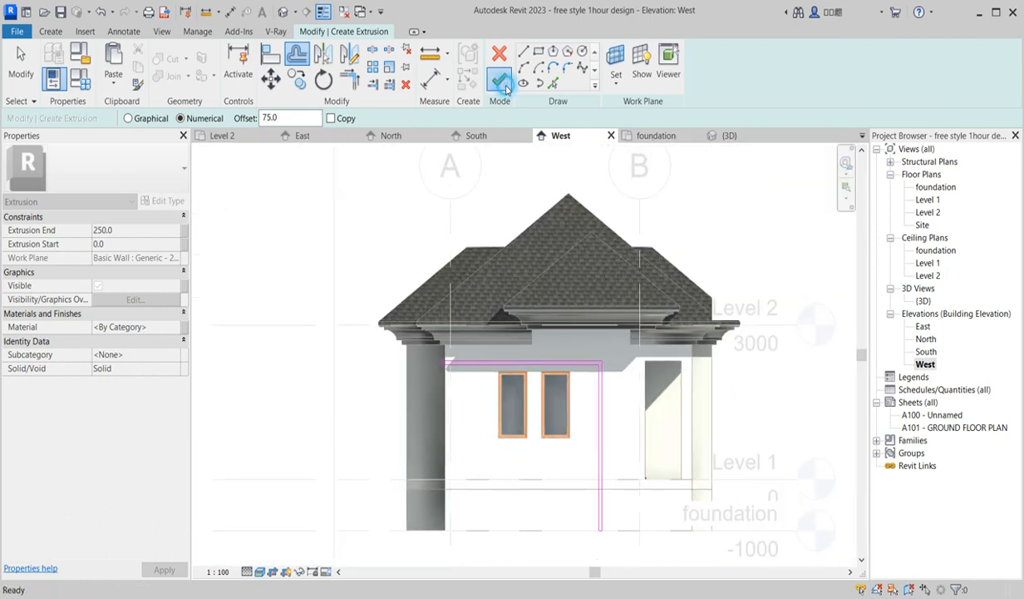
left_click(500, 81)
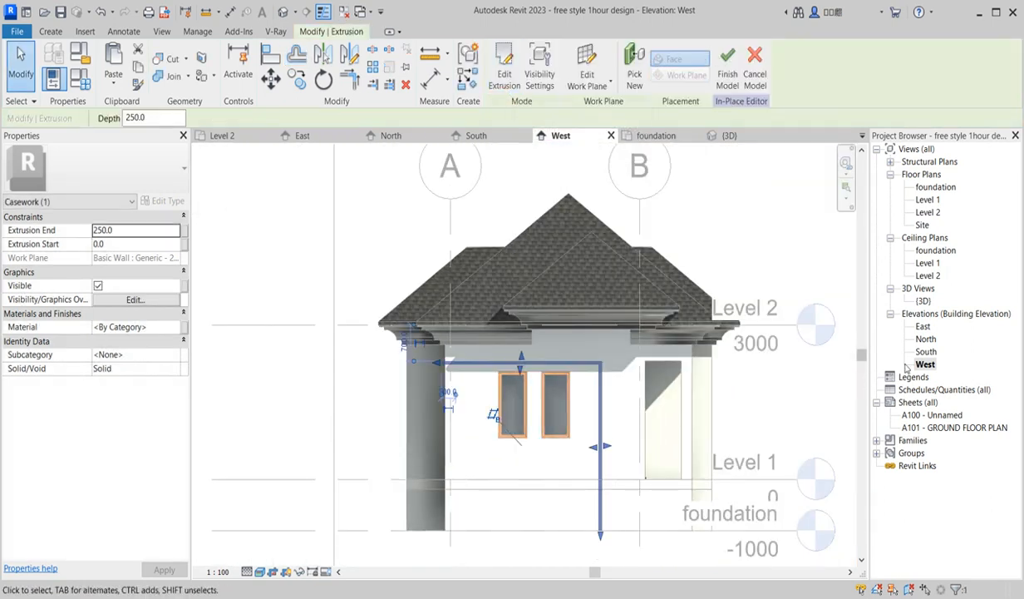
Set the extrusion end of the L-shaped casework frame to 150 in the 3D view
double_click(923, 301)
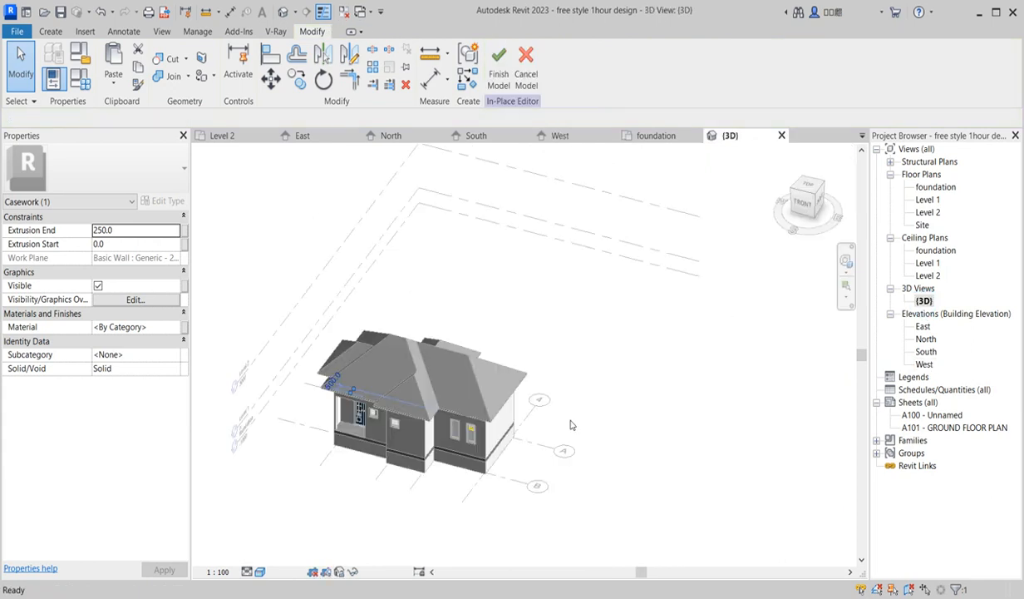
scroll(391, 478, "up", 3)
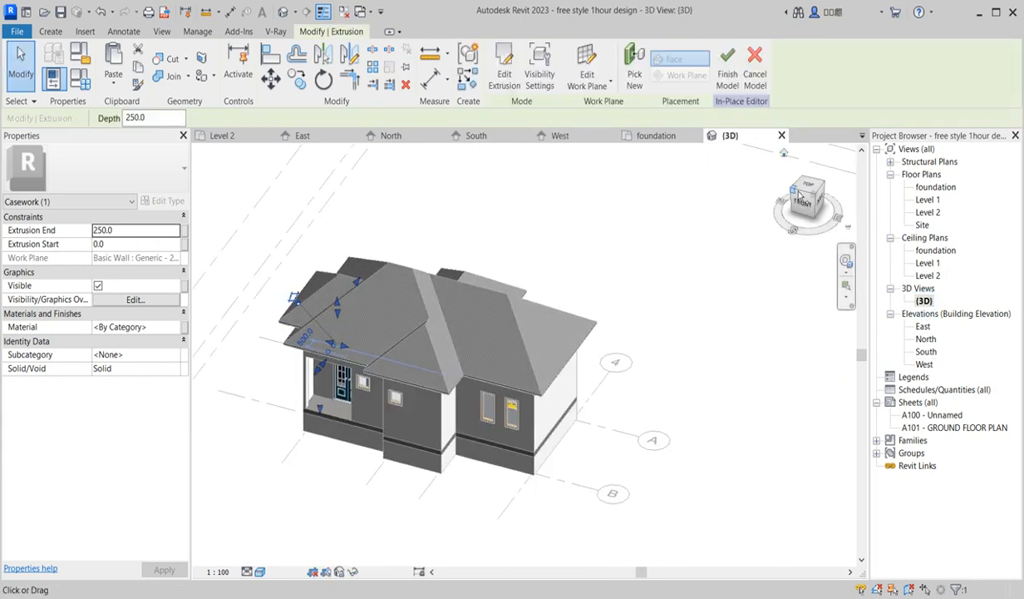
left_click(791, 193)
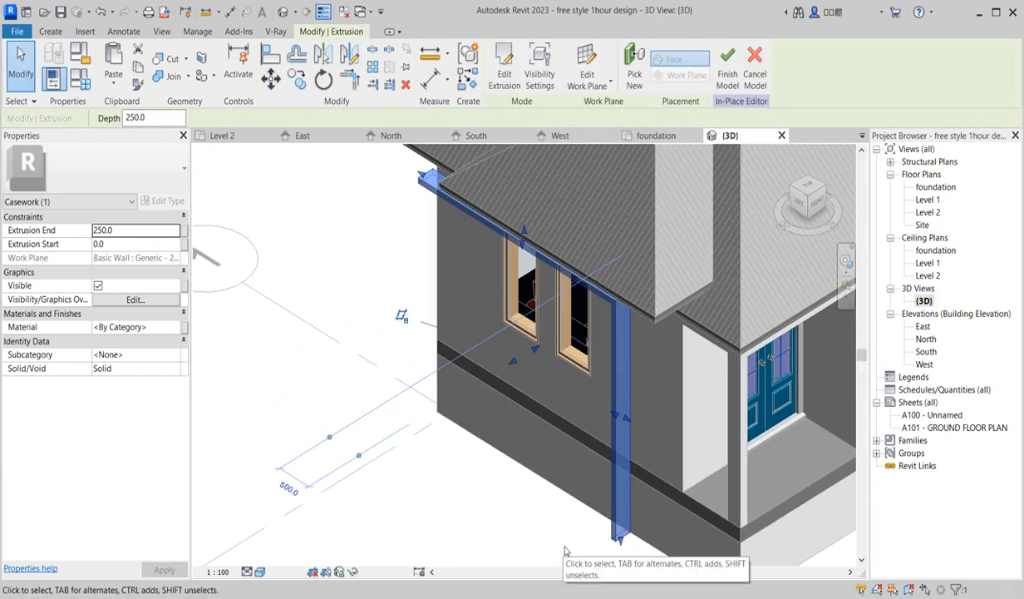
left_click(122, 232)
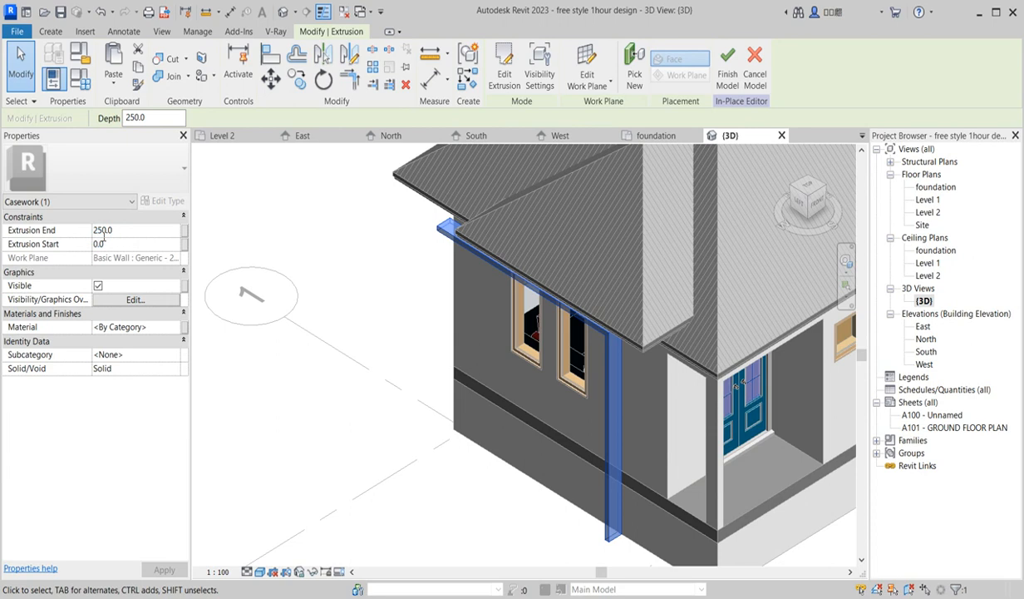
left_click(268, 400)
scroll(343, 393, "down", 3)
scroll(503, 425, "up", 1)
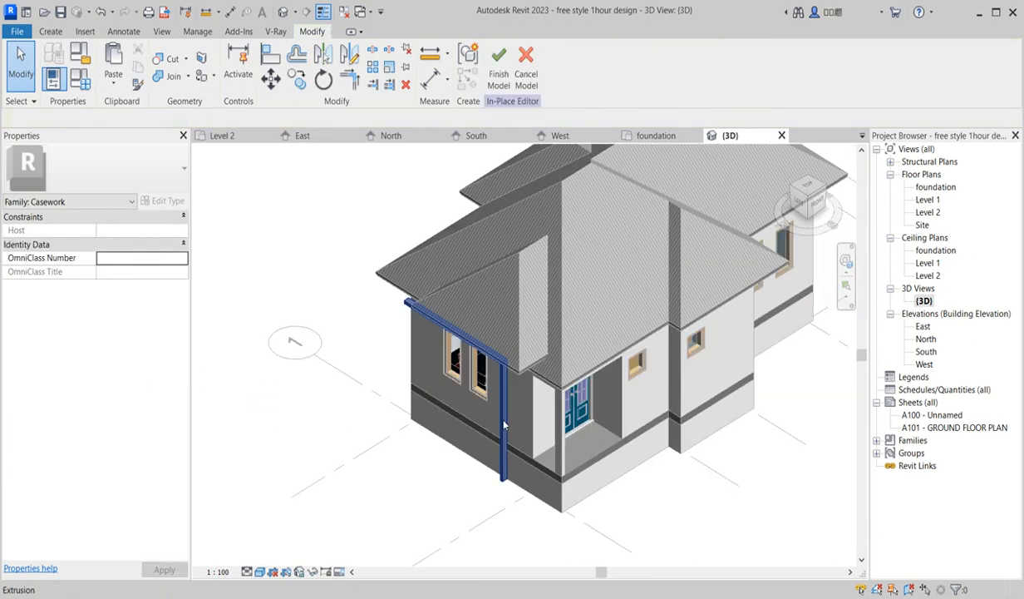
Rotate a copy of the extrusion 90° in the Level 1 plan, with the rotation centre at the outer wall corner near grids 1 and A
left_click(503, 424)
double_click(927, 201)
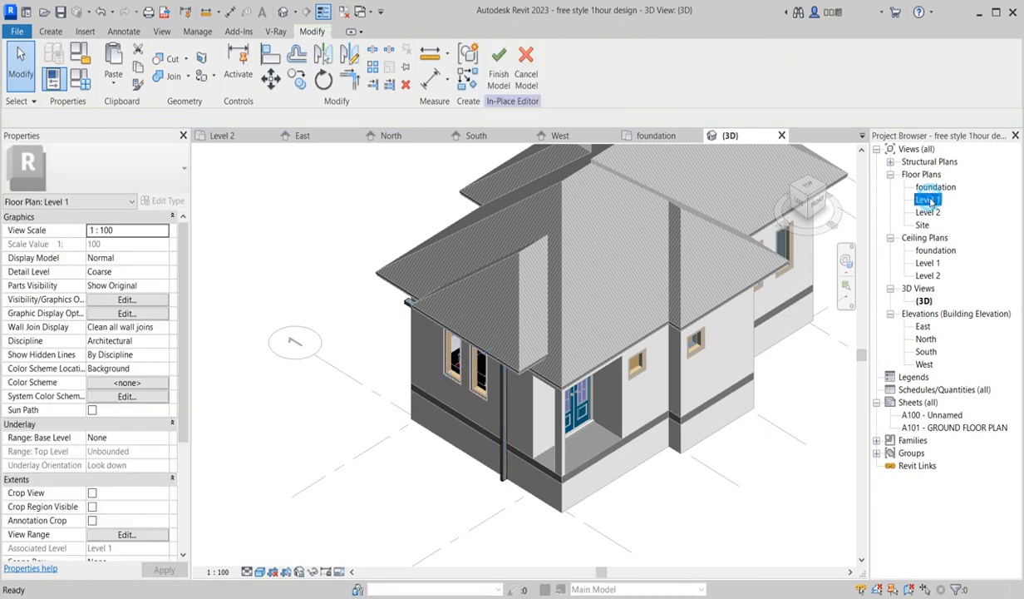
left_click(426, 300)
scroll(427, 429, "down", 4)
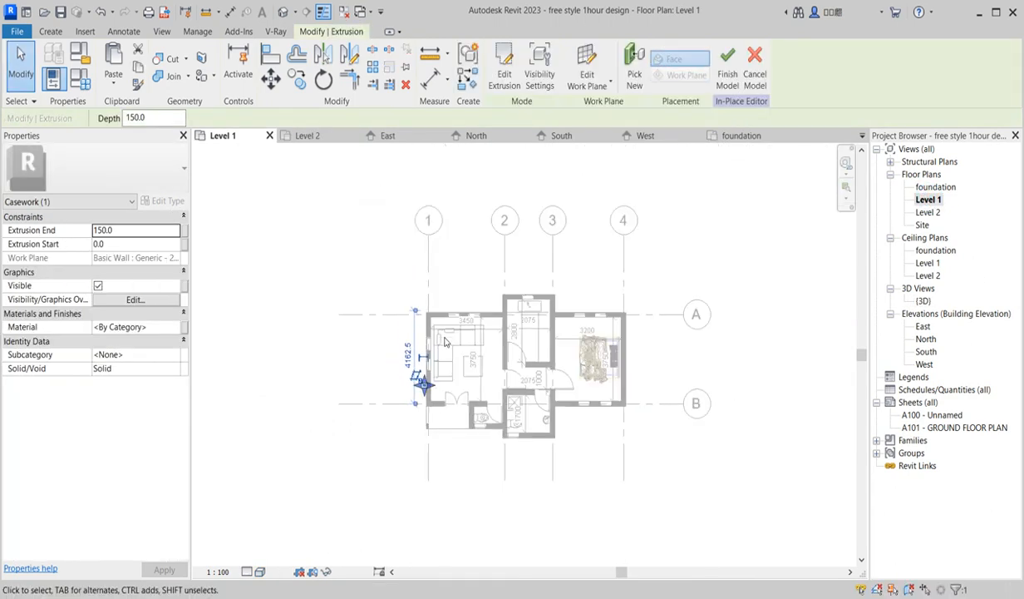
scroll(445, 341, "up", 4)
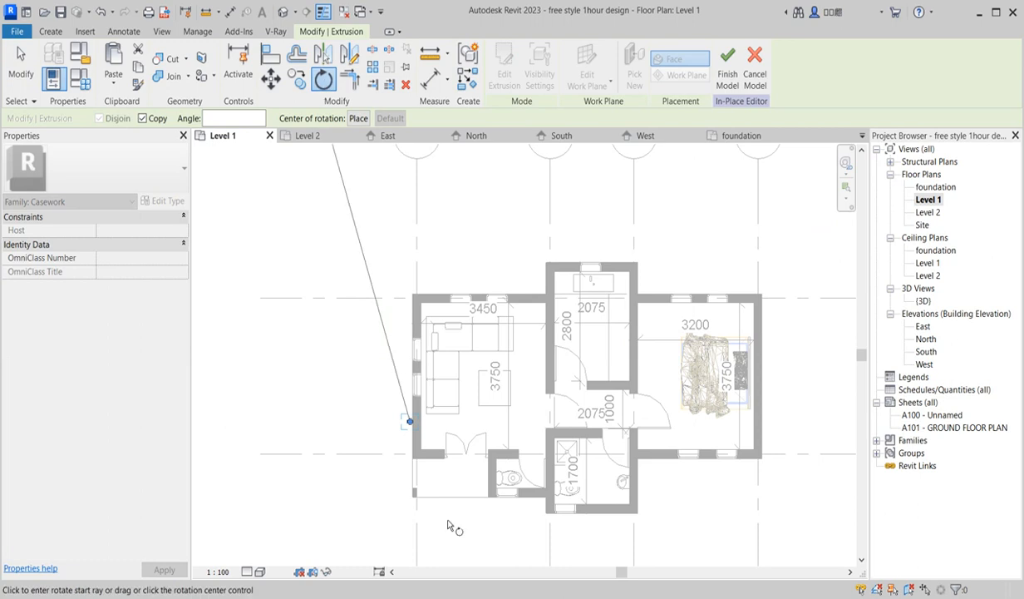
scroll(409, 422, "up", 2)
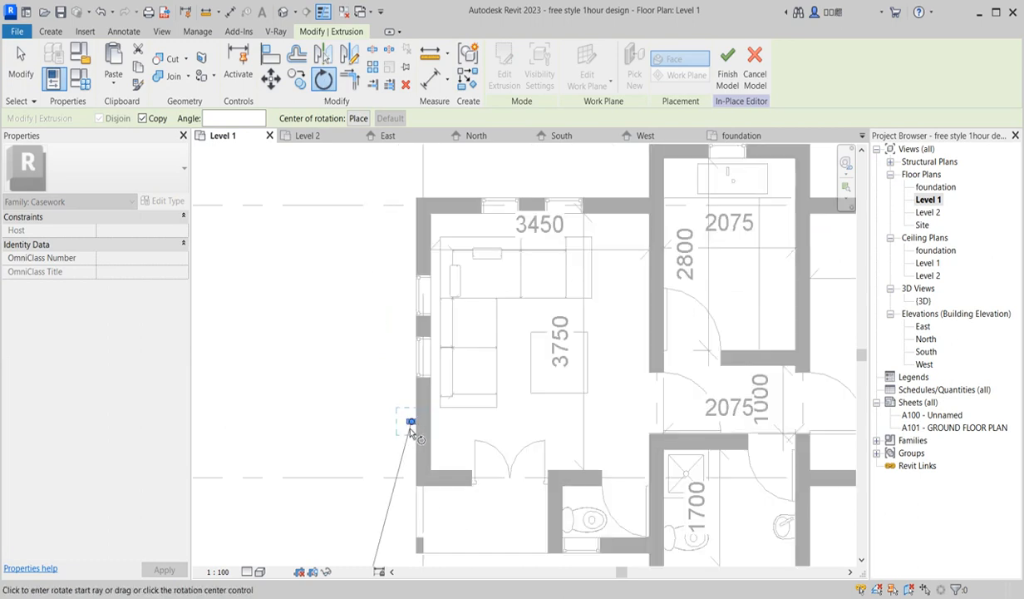
scroll(409, 422, "up", 2)
scroll(409, 423, "down", 4)
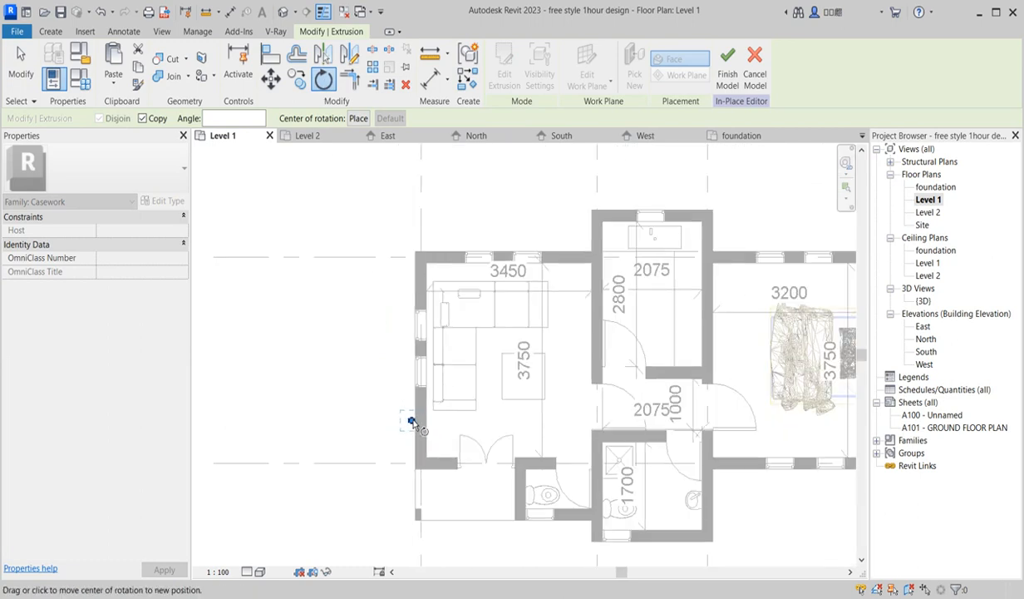
left_click_drag(411, 420, 415, 293)
left_click(387, 453)
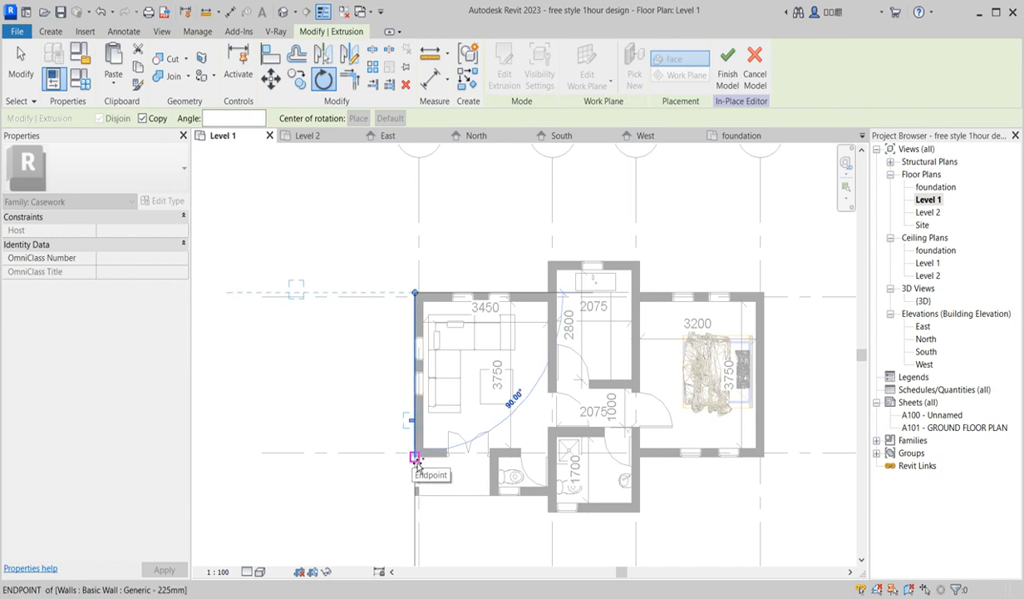
left_click(416, 456)
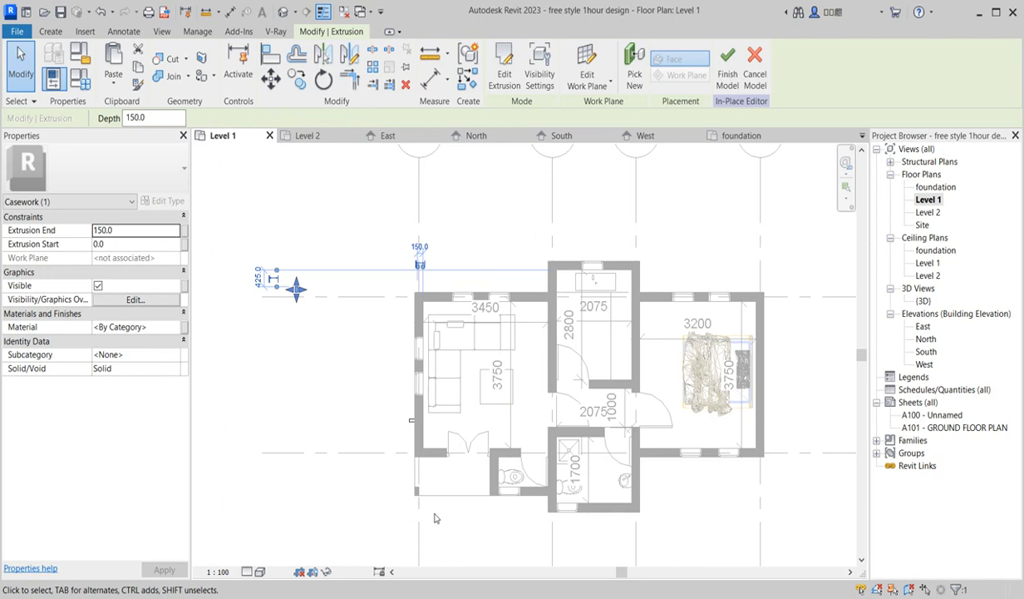
key("ctrl+d")
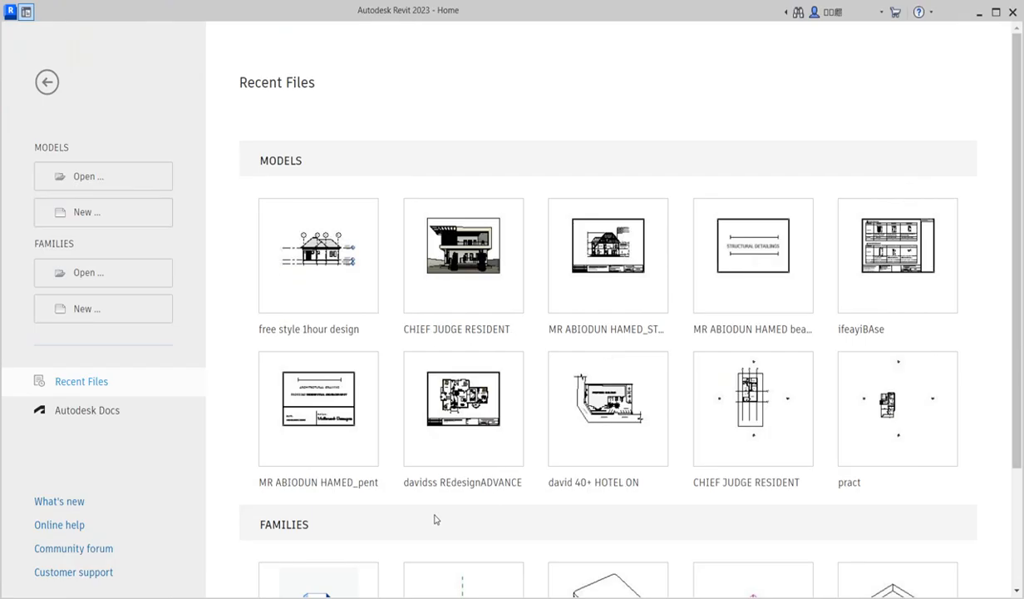
left_click(48, 81)
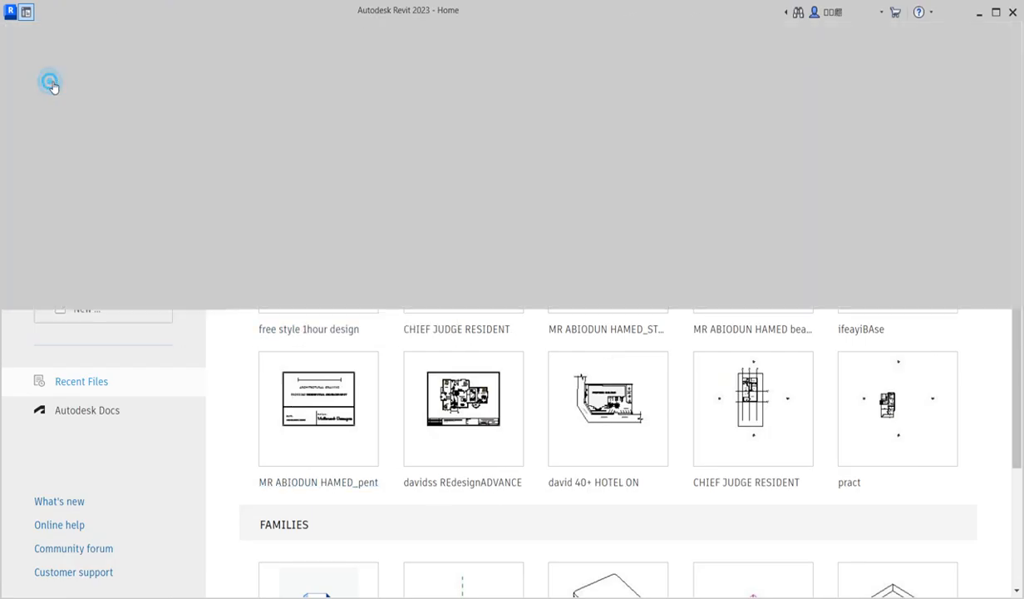
left_click(408, 424)
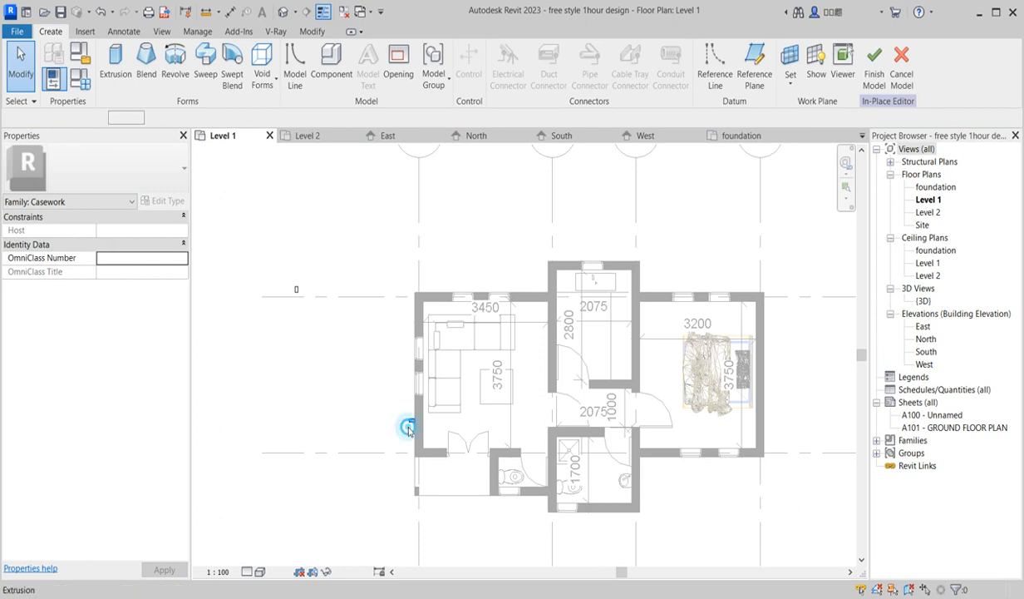
left_click(297, 291)
scroll(297, 294, "up", 3)
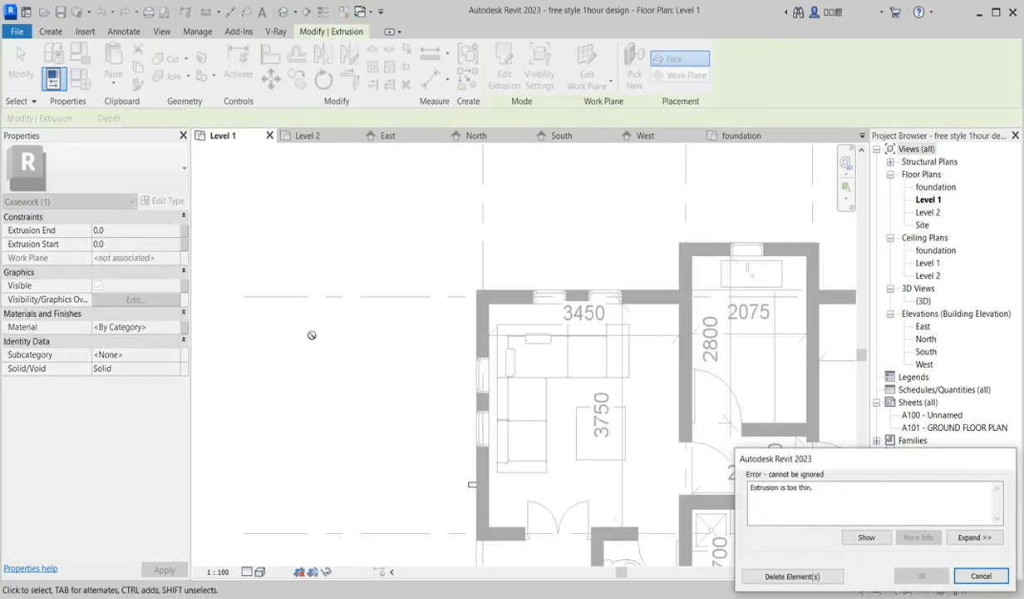
left_click(978, 575)
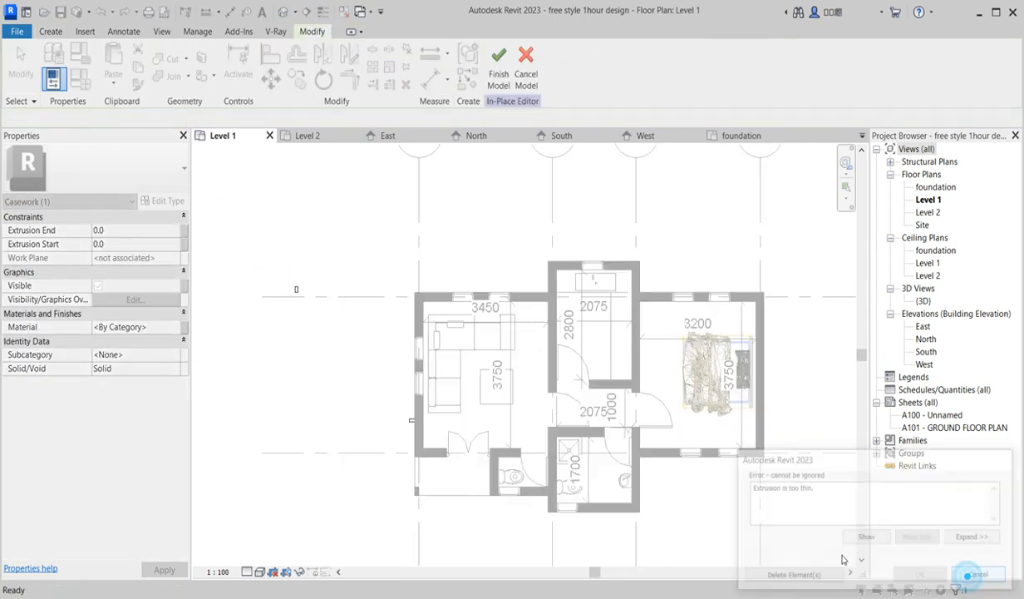
Finish the in-place casework model and open the 3D view
left_click(499, 65)
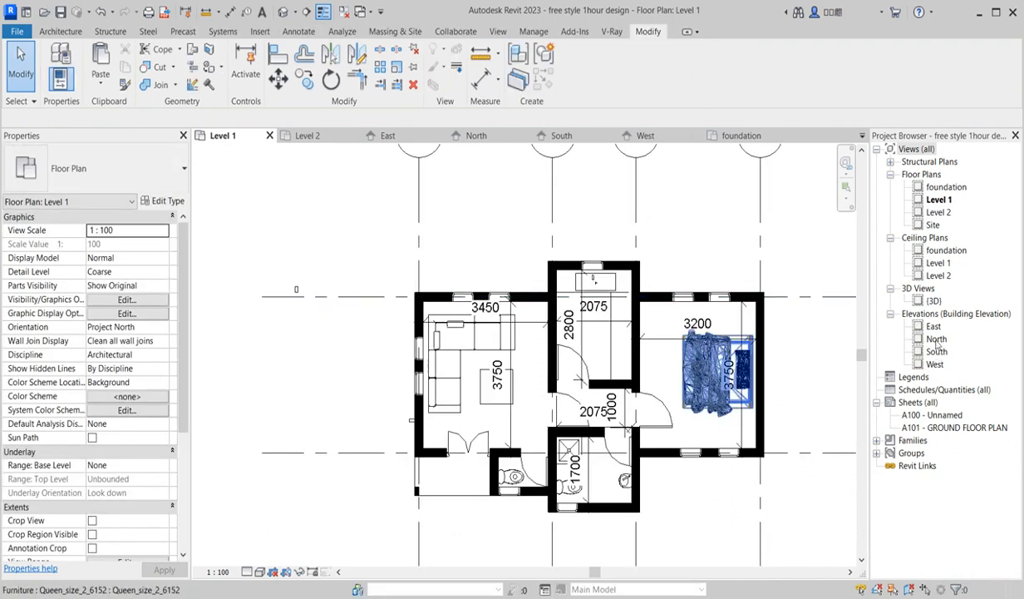
double_click(932, 300)
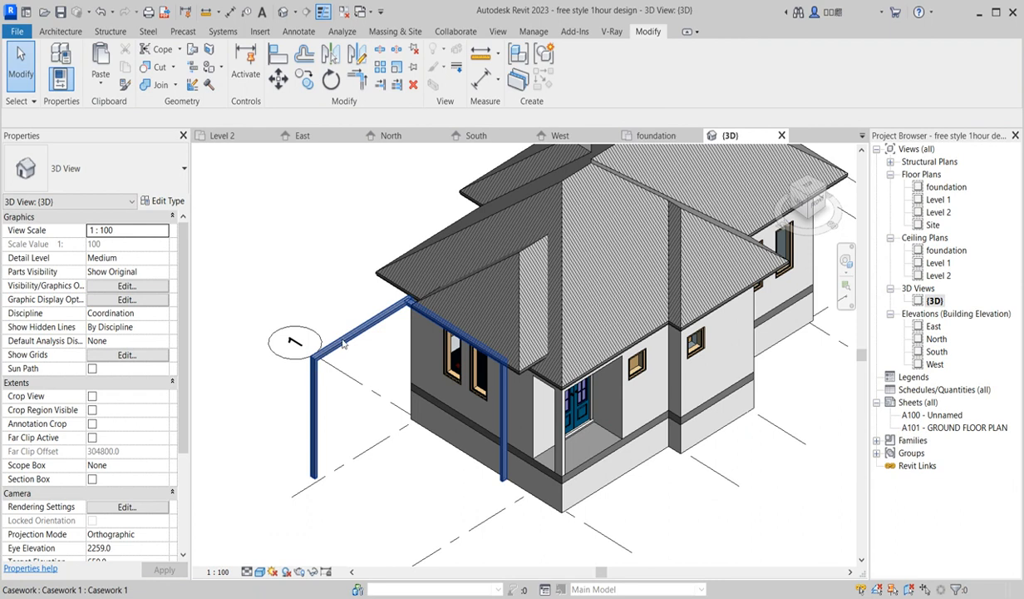
Reopen the L-shaped frame casework for in-place editing
left_click(343, 343)
scroll(355, 407, "down", 2)
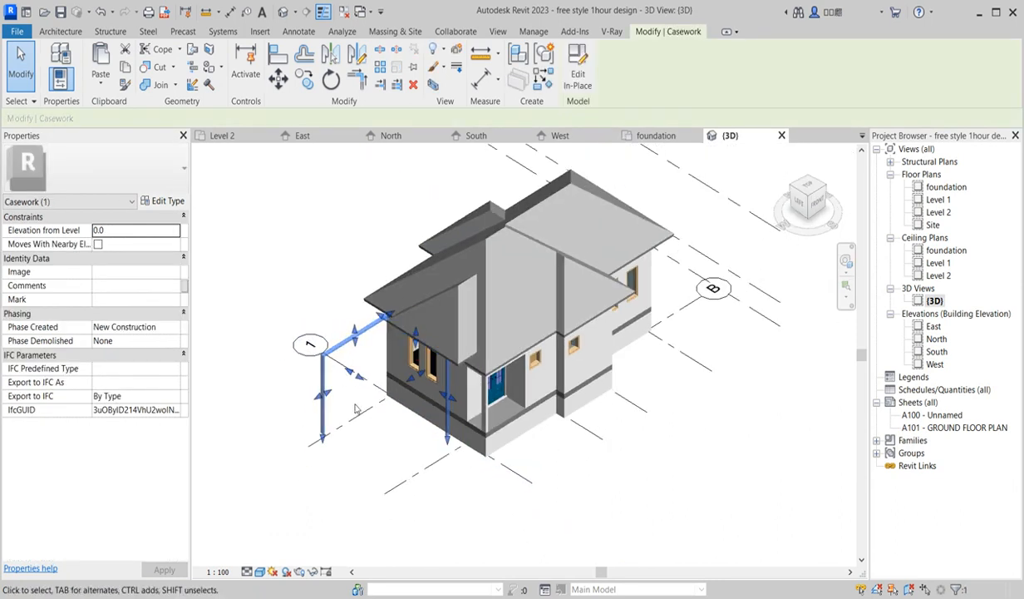
scroll(355, 407, "up", 3)
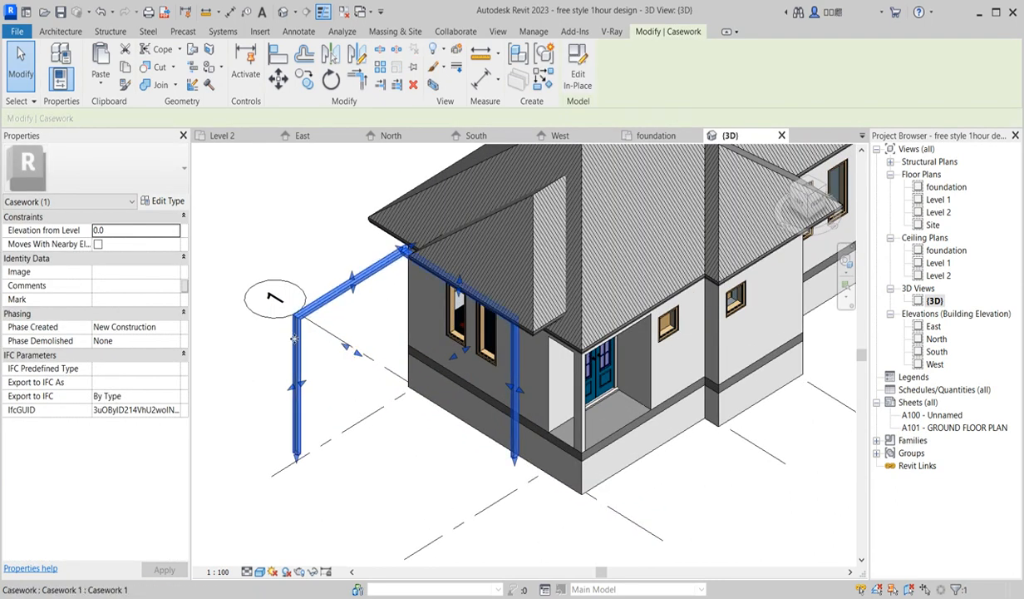
left_click(577, 75)
Mirror the L-shaped extrusion standing off the house across a vertical axis at the outer wall corner in the Level 1 plan, without copying
left_click(365, 277)
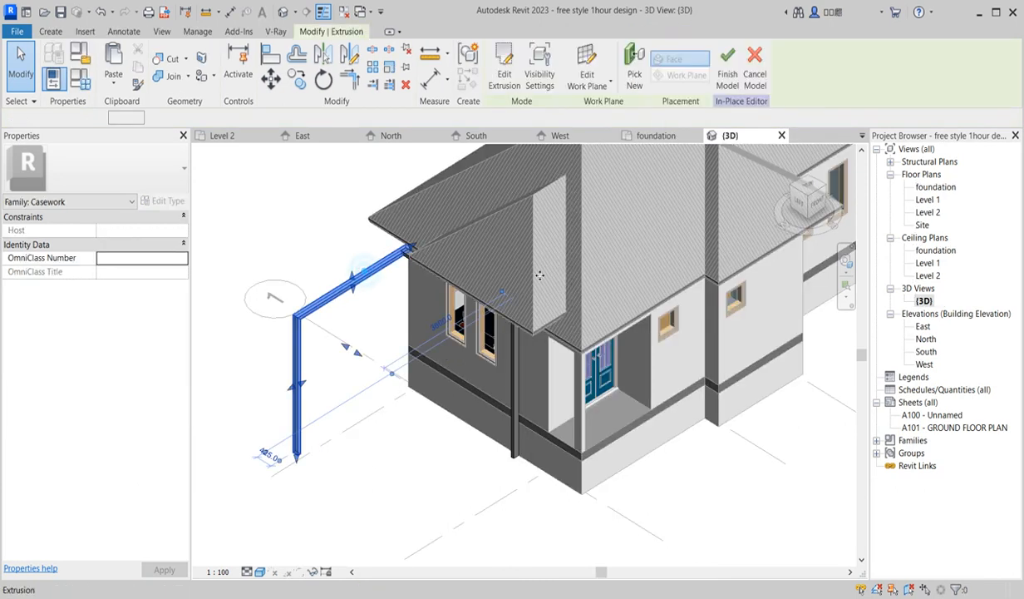
double_click(928, 200)
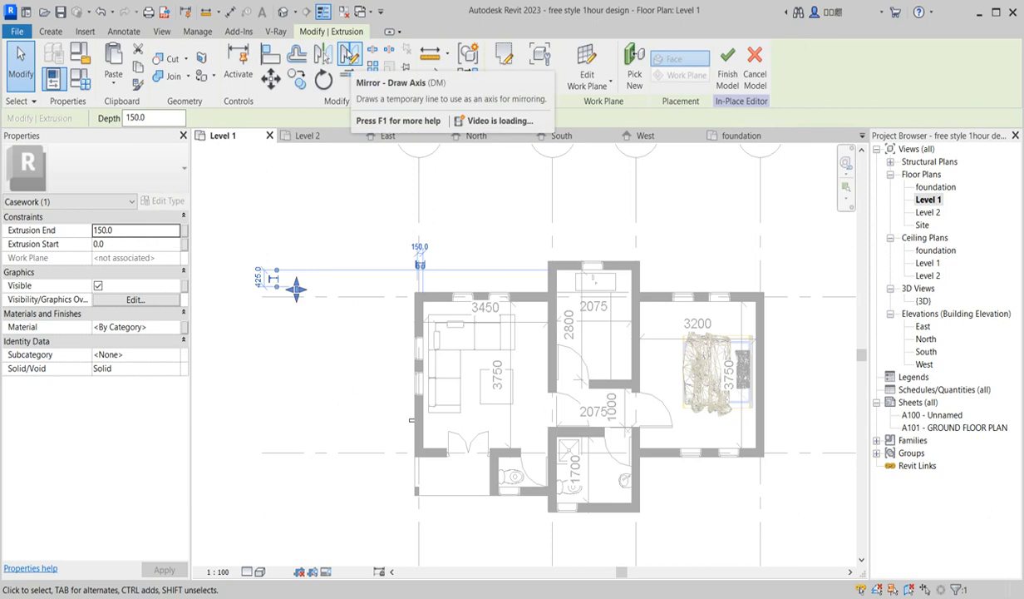
left_click(349, 53)
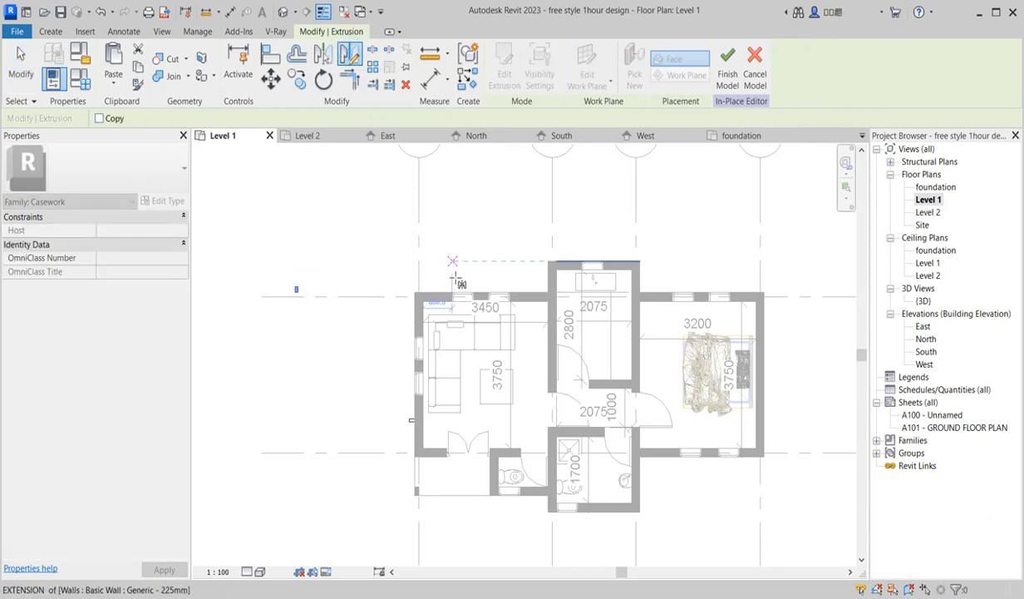
scroll(420, 296, "up", 2)
left_click(414, 292)
left_click(414, 274)
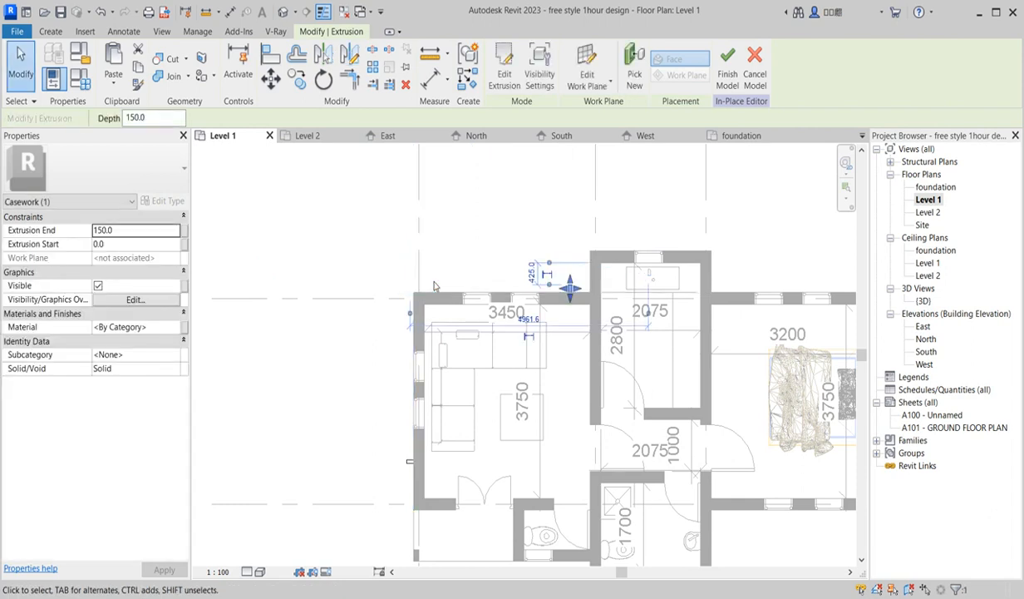
In the 3D view, stretch the mirrored extrusion's beam end at the house corner towards the outer face of the adjoining frame
double_click(923, 300)
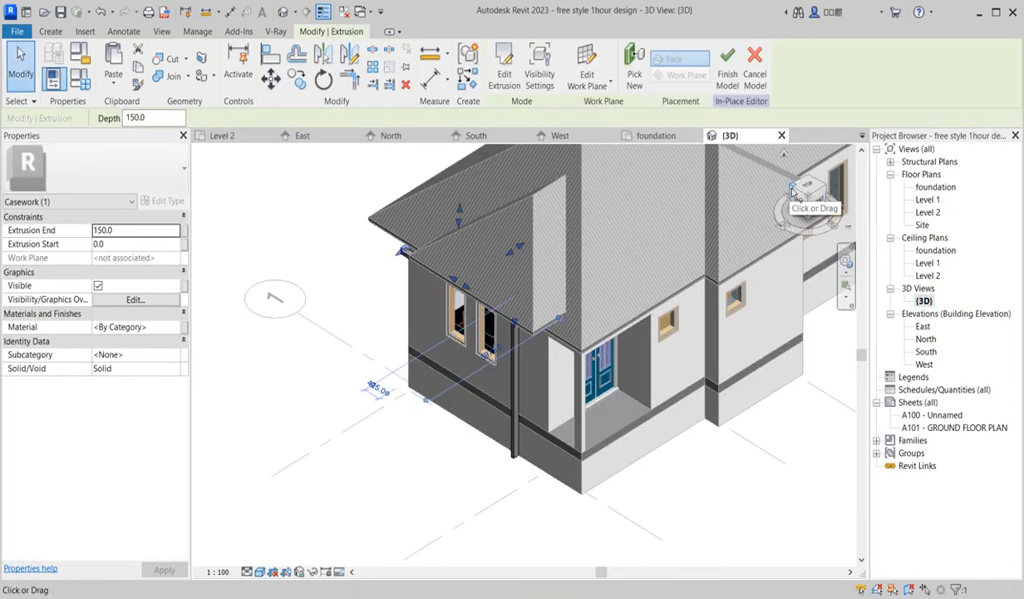
scroll(482, 341, "up", 6)
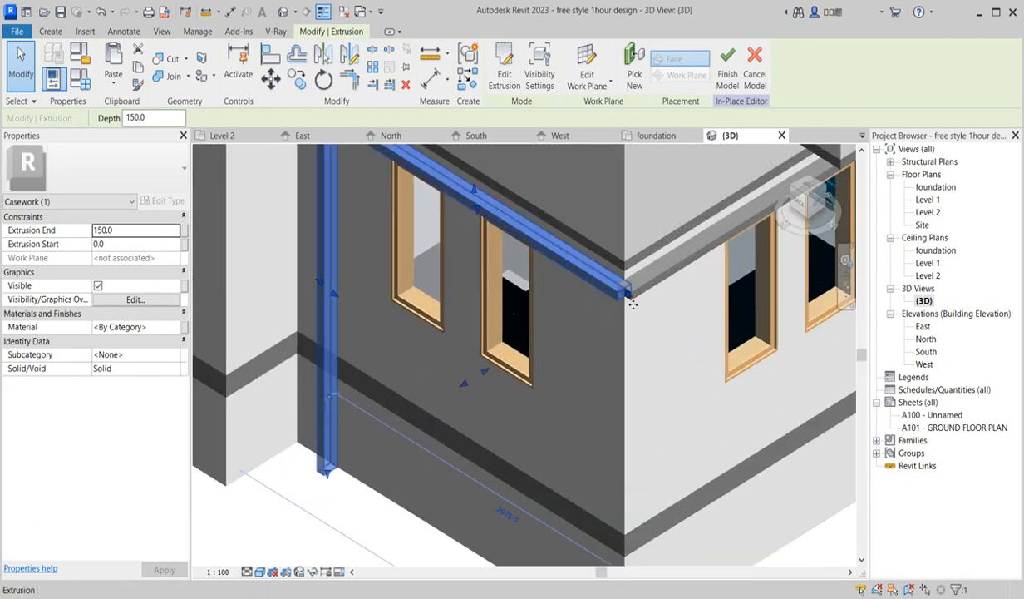
scroll(642, 282, "up", 2)
scroll(594, 287, "down", 2)
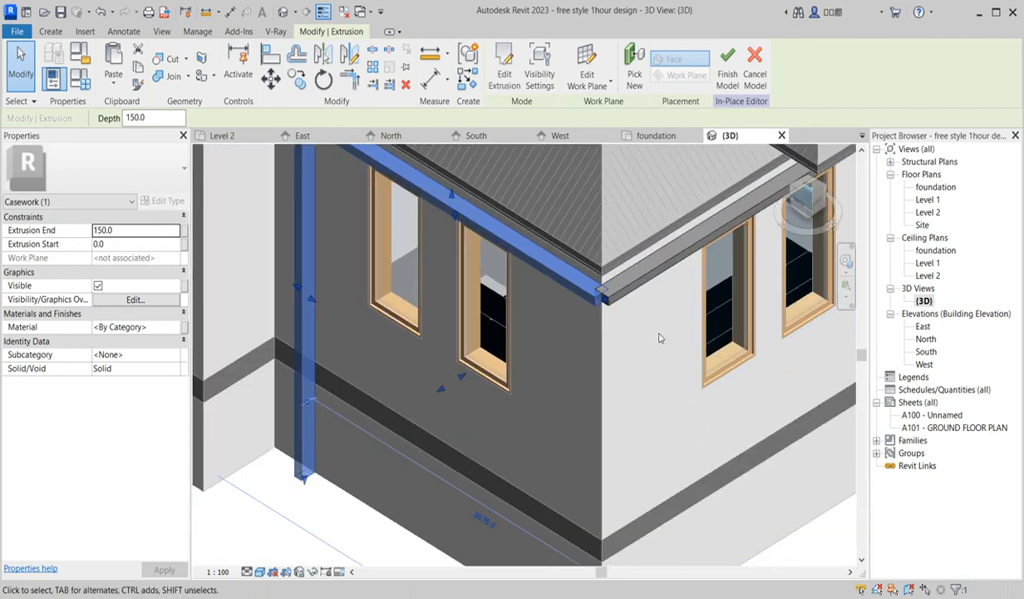
scroll(642, 327, "down", 3)
scroll(593, 379, "up", 5)
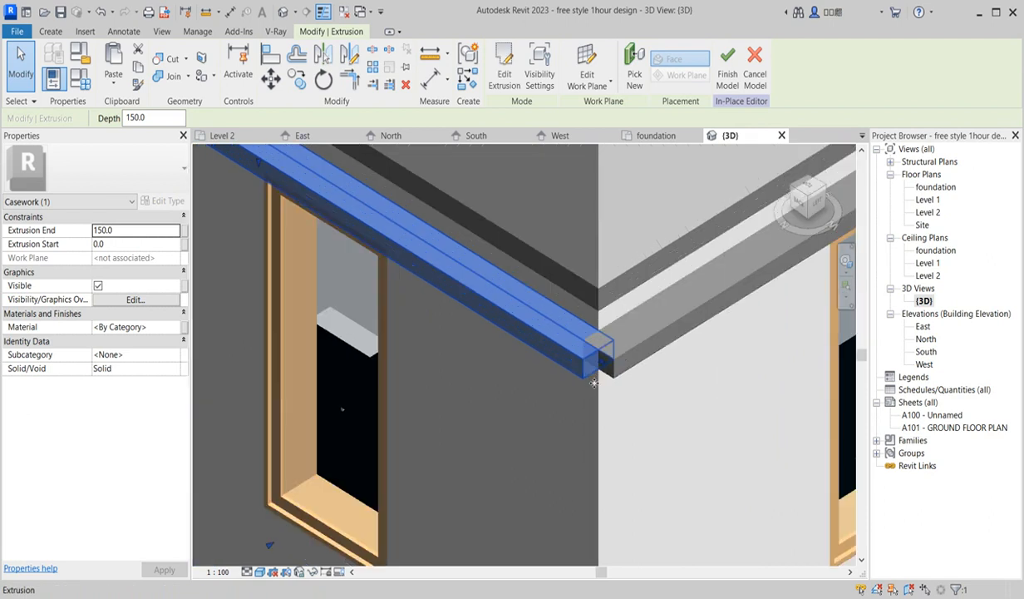
scroll(597, 370, "up", 2)
left_click_drag(599, 363, 621, 392)
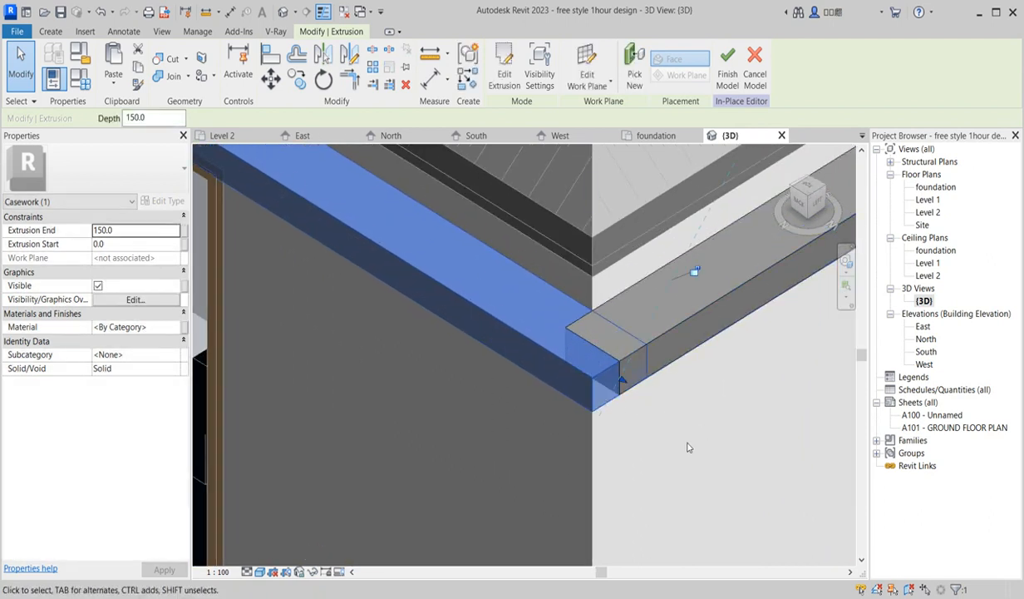
left_click(688, 447)
Try to join the two frame extrusions where their beams overlap at the house corner
left_click(161, 74)
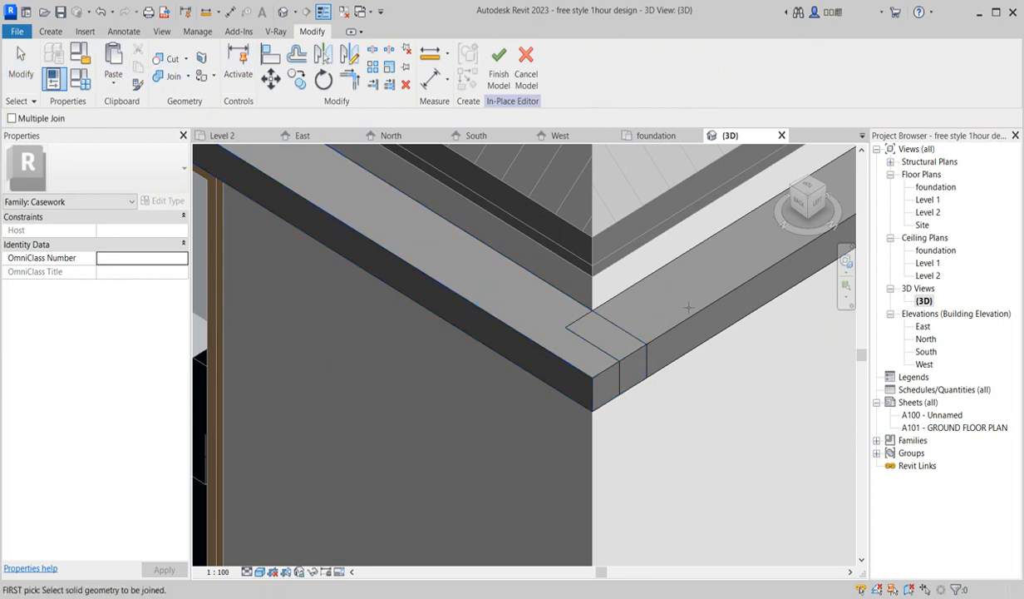
left_click(708, 329)
left_click(695, 377)
scroll(695, 377, "down", 2)
scroll(633, 388, "down", 1)
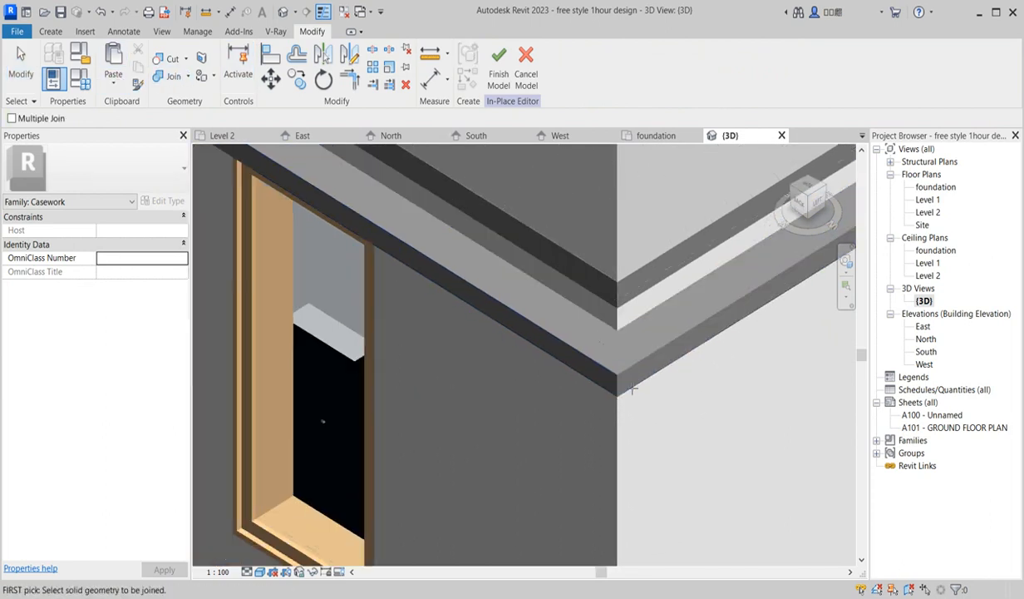
scroll(636, 392, "down", 3)
scroll(449, 293, "up", 4)
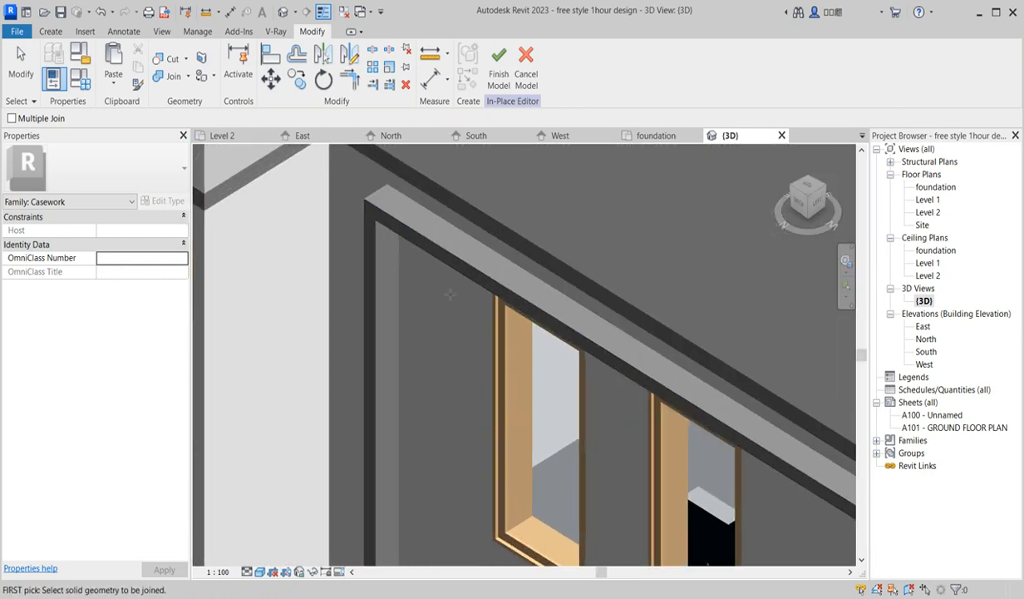
scroll(778, 484, "down", 3)
scroll(778, 485, "up", 3)
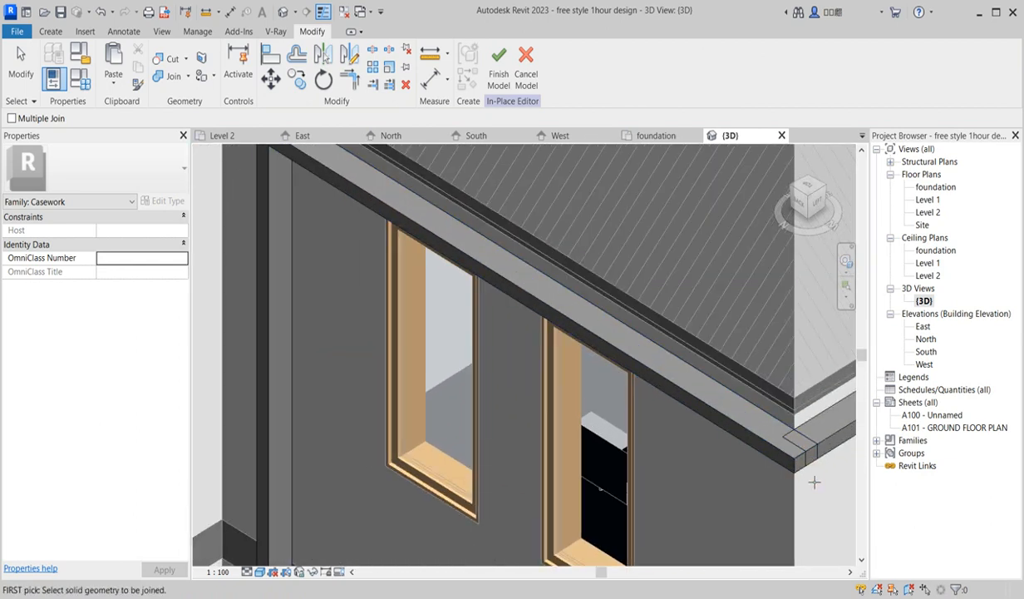
right_click(814, 481)
left_click(835, 264)
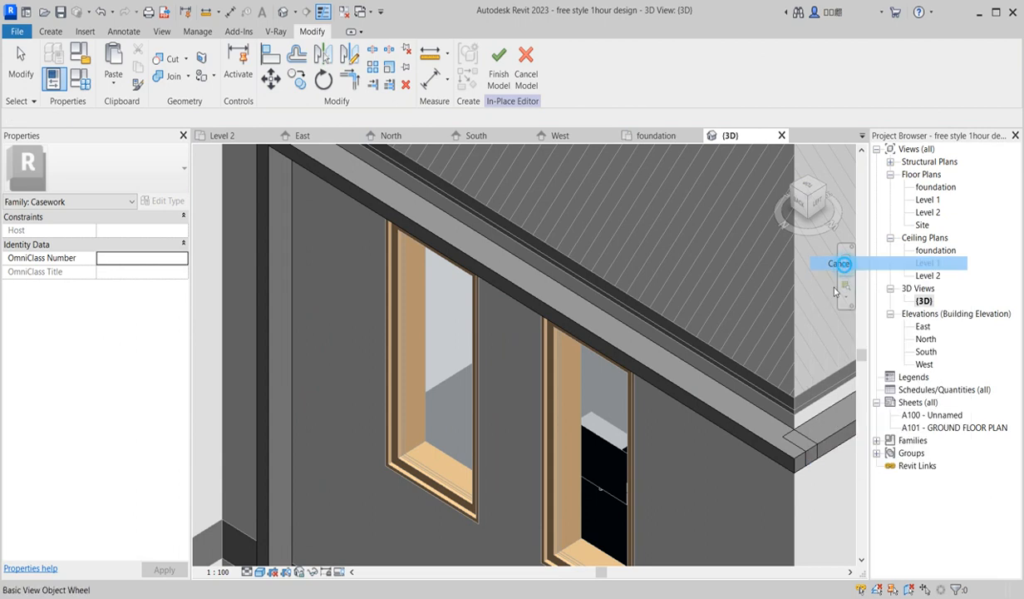
Adjust the mirrored extrusion's beam end at the corner and align it with the outer face of the adjoining frame beam
left_click(742, 416)
left_click_drag(811, 462, 790, 450)
scroll(803, 468, "up", 3)
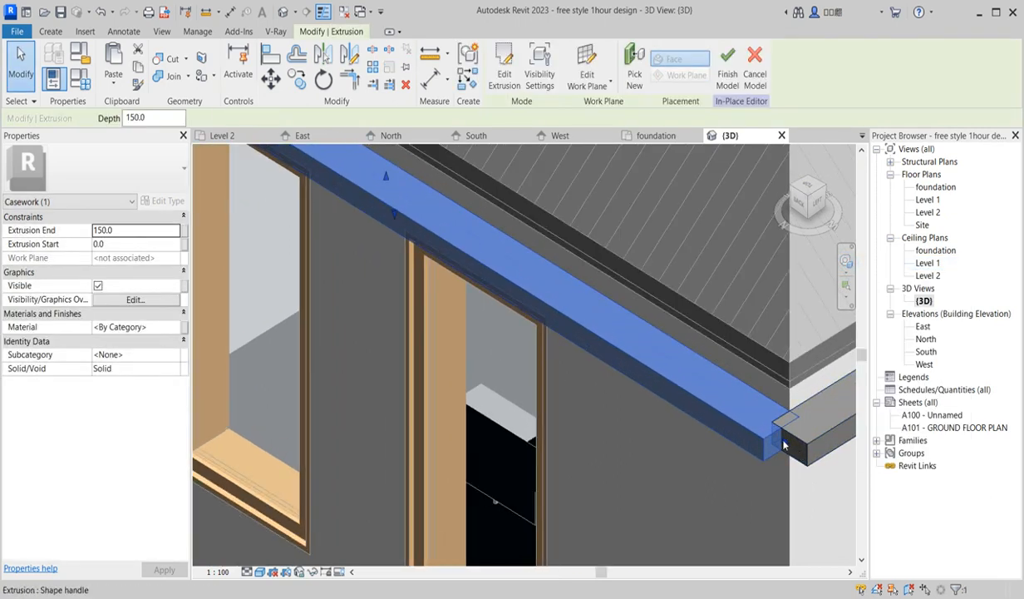
left_click(271, 53)
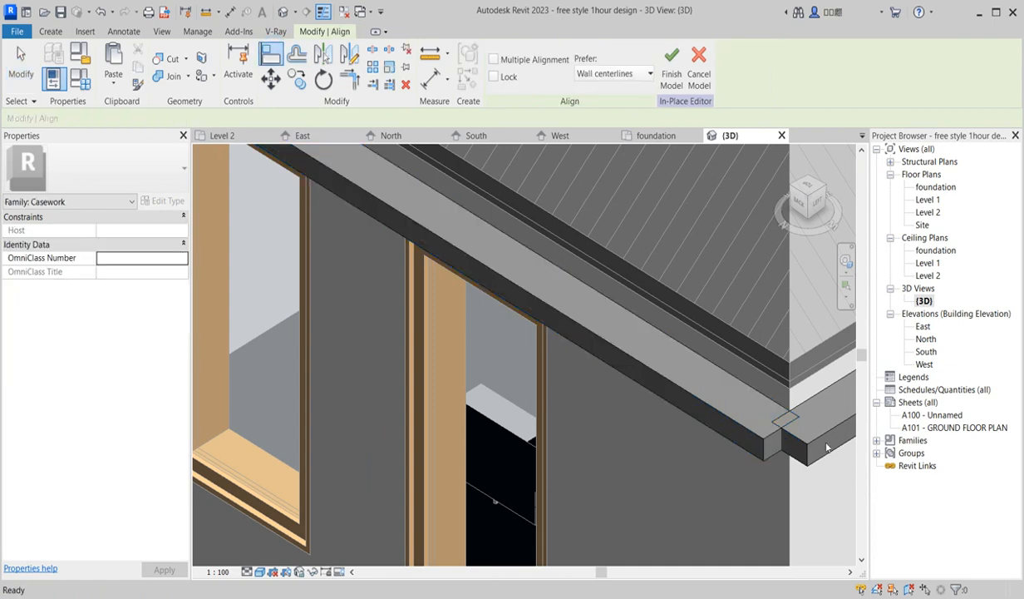
left_click(822, 442)
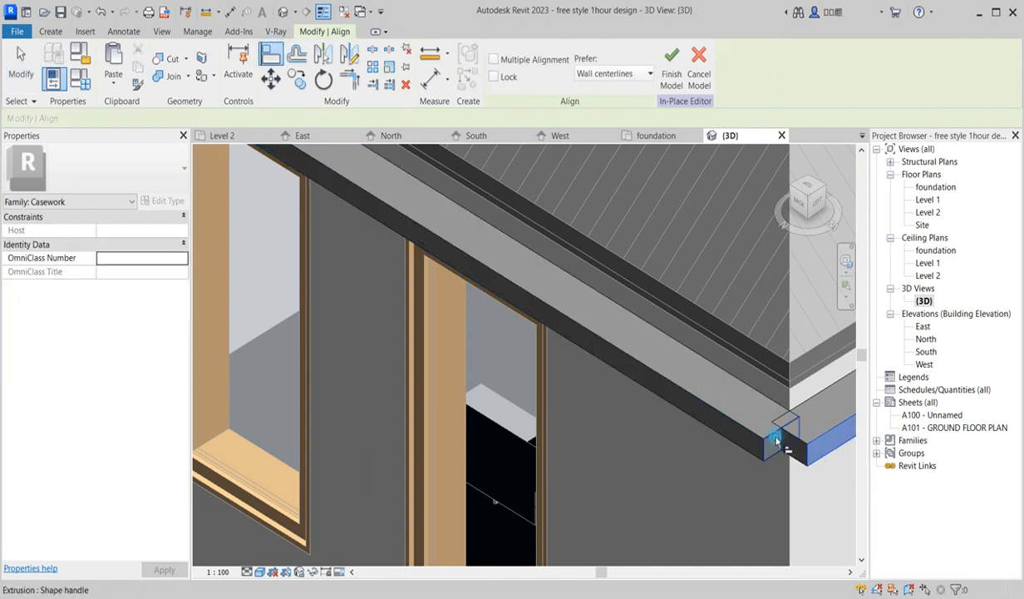
left_click(778, 438)
Align the adjoining beam's end face with the outer face of the mirrored beam at the house corner
scroll(769, 458, "up", 3)
scroll(769, 458, "down", 2)
left_click(828, 450)
left_click(780, 431)
scroll(778, 457, "down", 3)
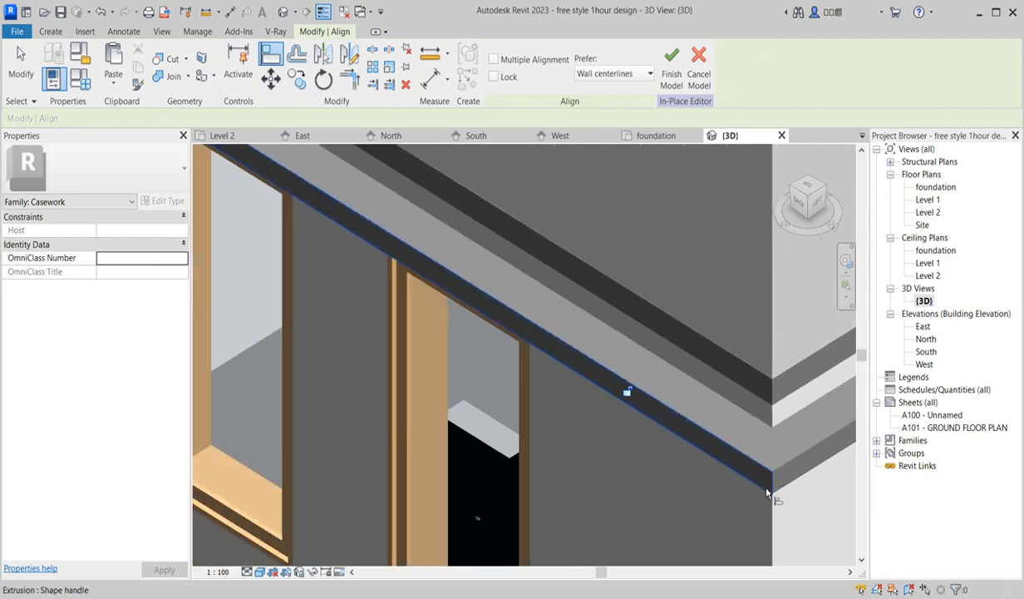
Join the geometry of the two frame extrusions at the house corner
left_click(171, 76)
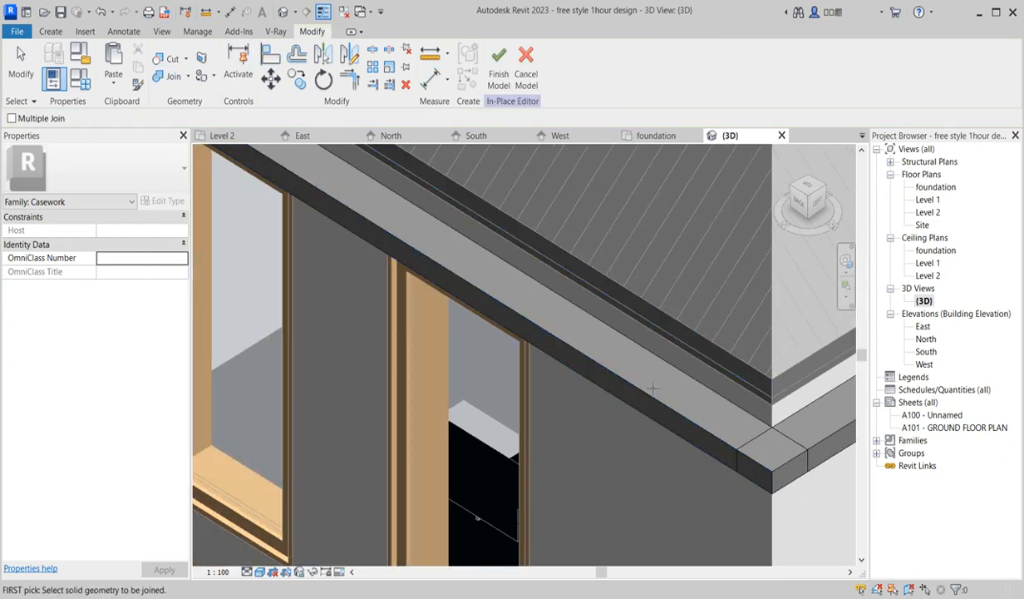
left_click(794, 437)
scroll(841, 447, "down", 5)
scroll(727, 432, "up", 2)
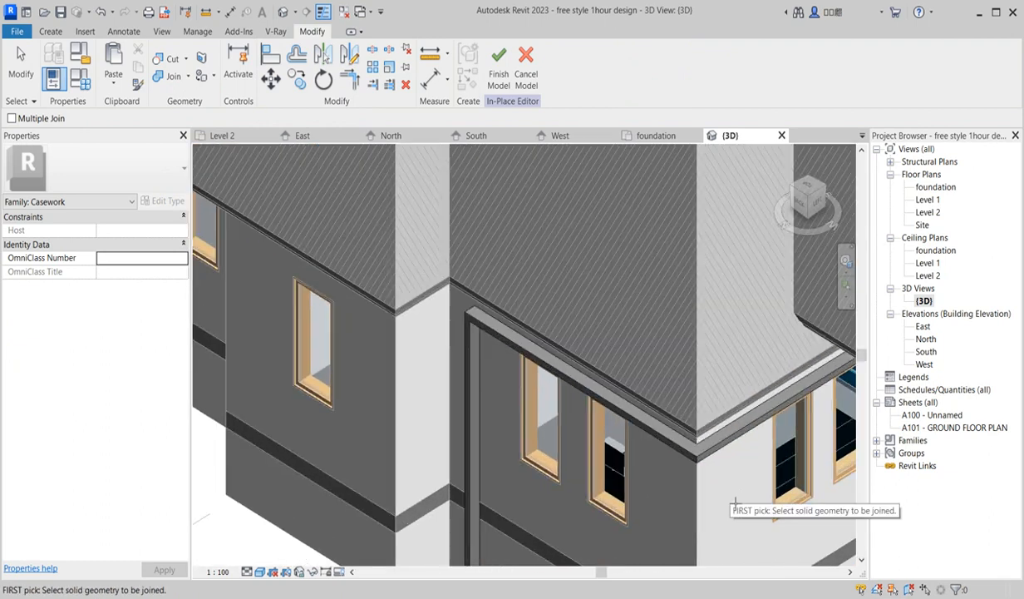
key("Escape")
Finish the in-place casework model containing both frames
scroll(682, 478, "down", 6)
scroll(648, 522, "up", 5)
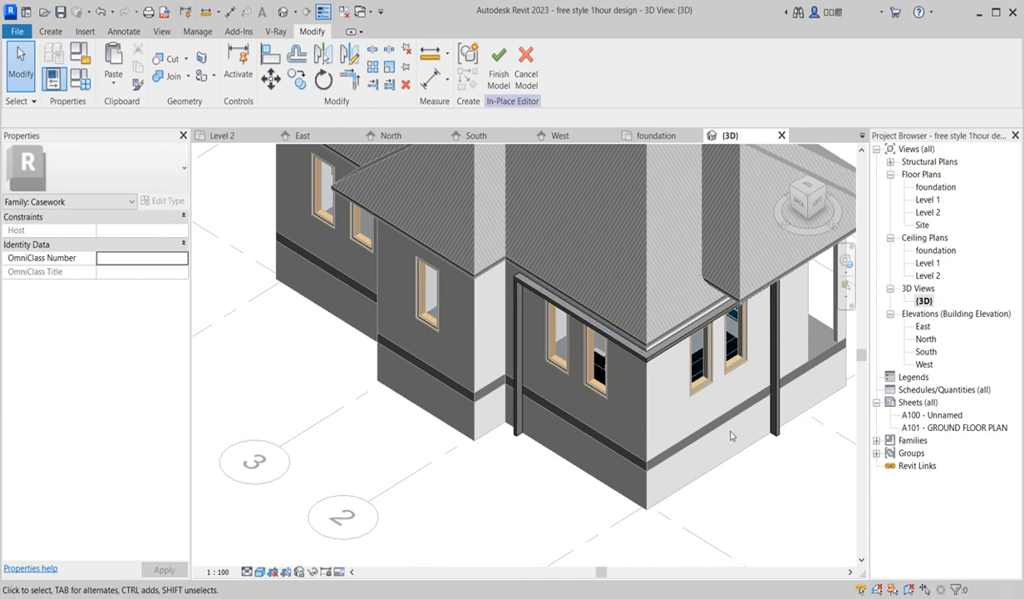
scroll(662, 460, "down", 5)
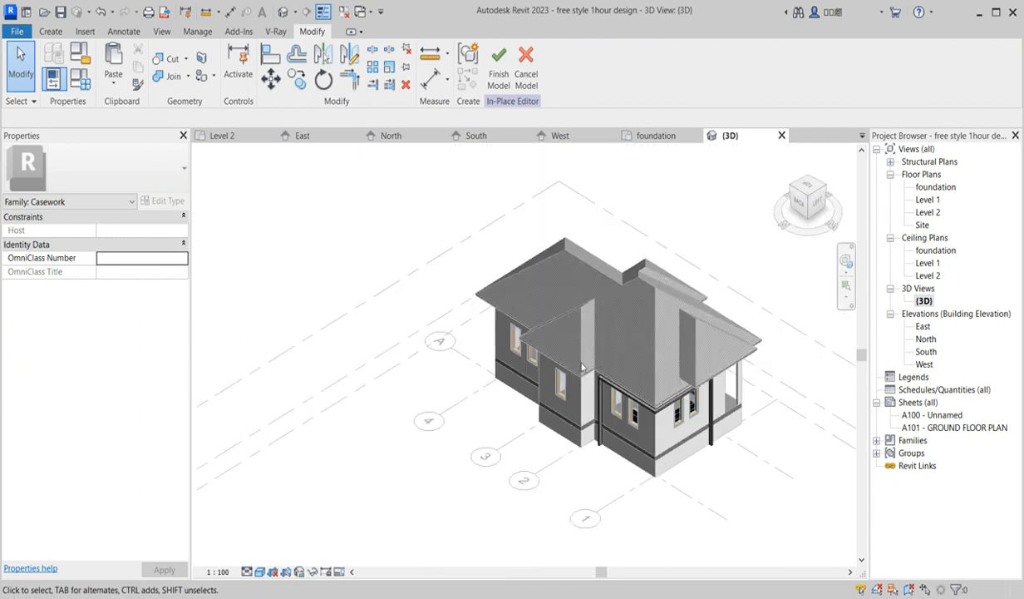
left_click(497, 63)
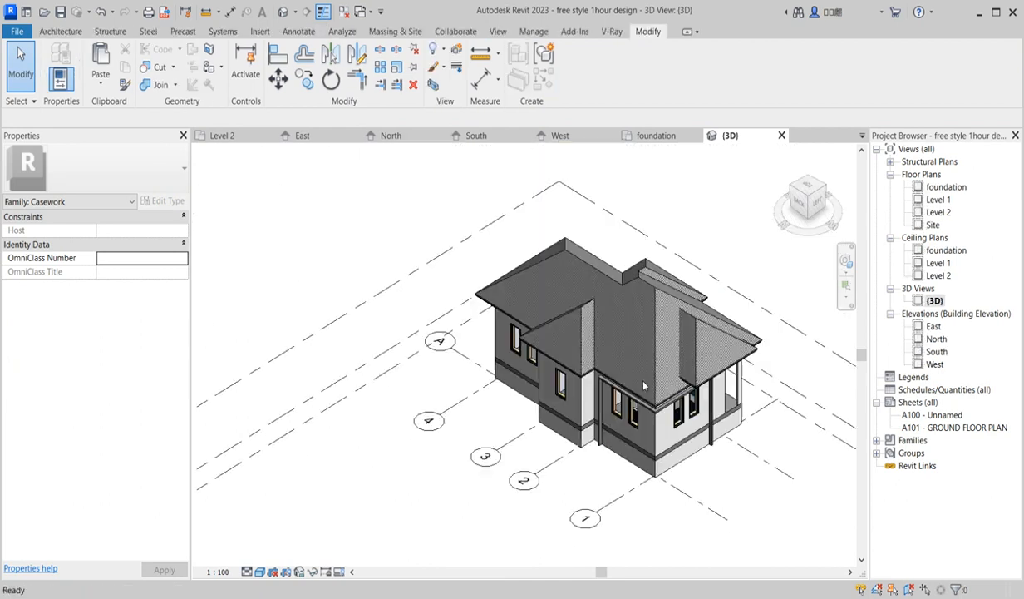
Open the material selection for the structure layer of the Generic - 225mm wall type, using the wall behind the corner frame
scroll(657, 432, "up", 3)
left_click(657, 434)
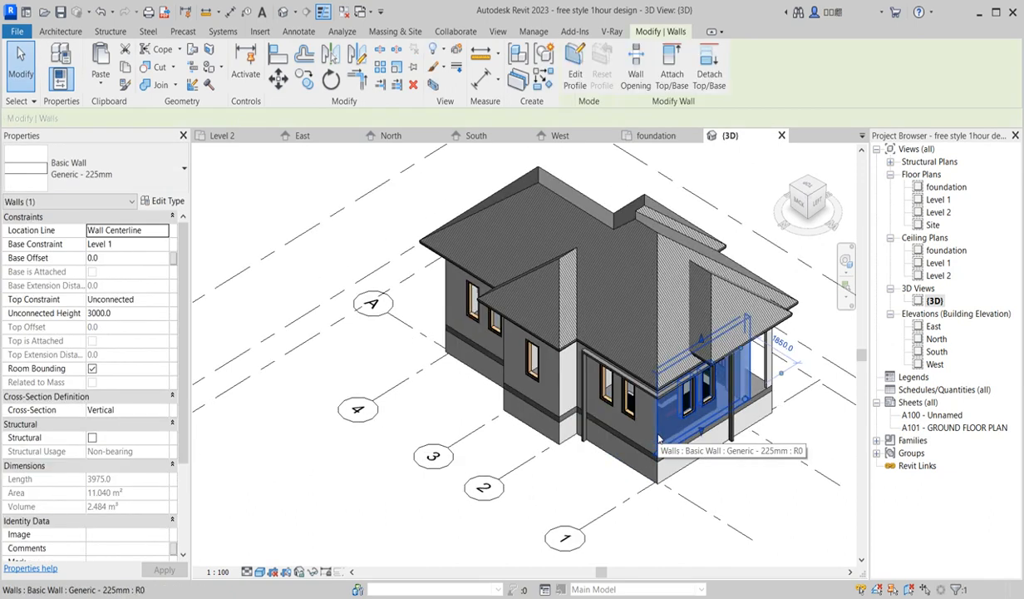
right_click(659, 434)
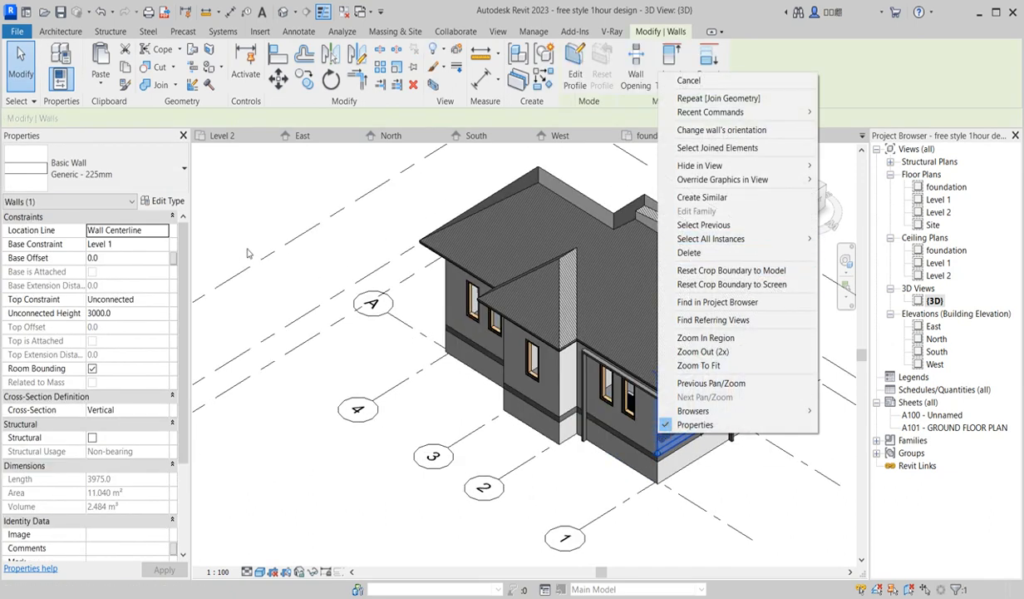
left_click(160, 201)
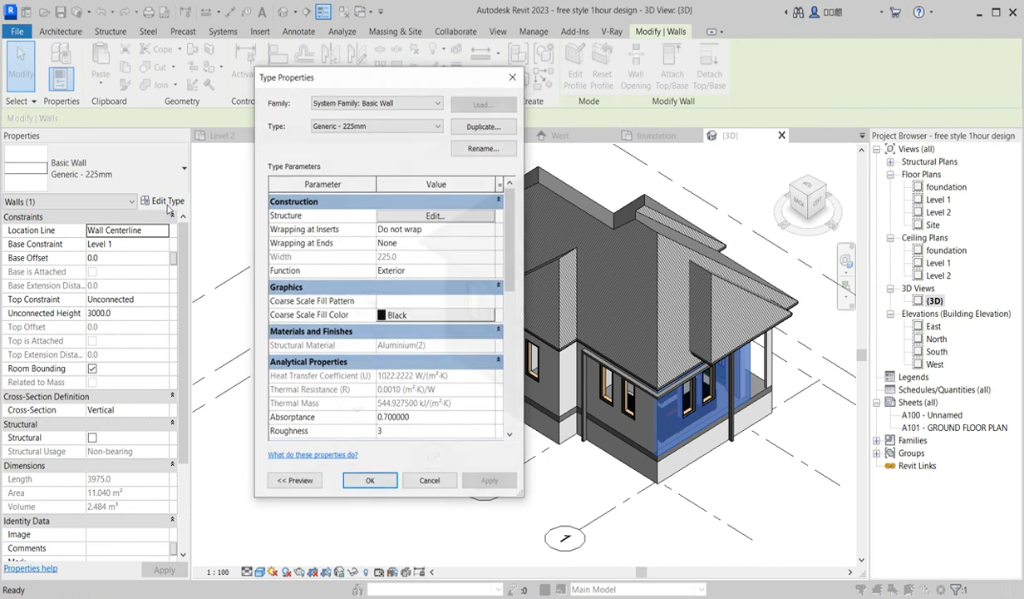
left_click(444, 217)
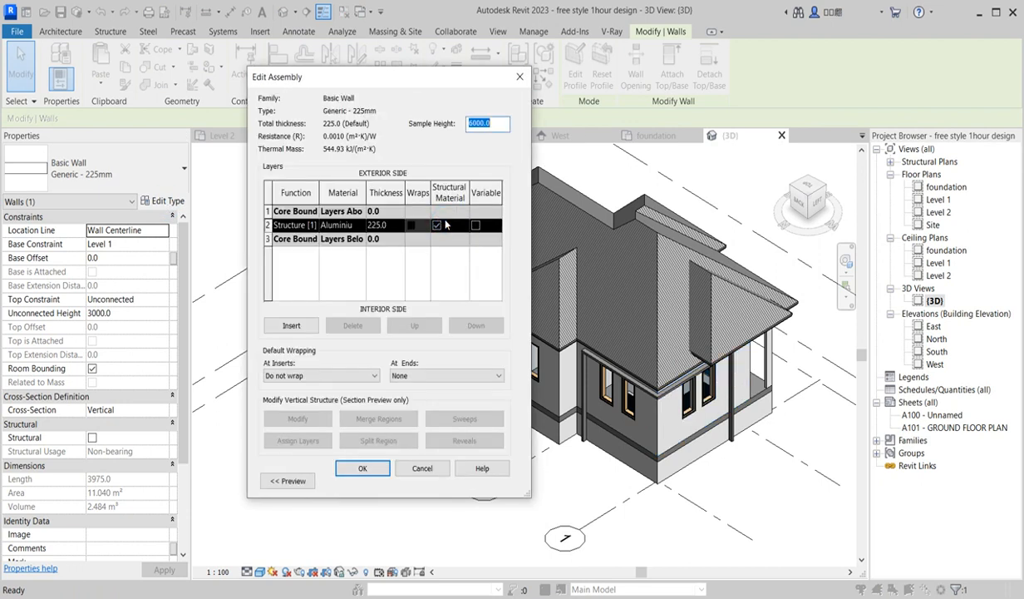
left_click(364, 226)
left_click(360, 226)
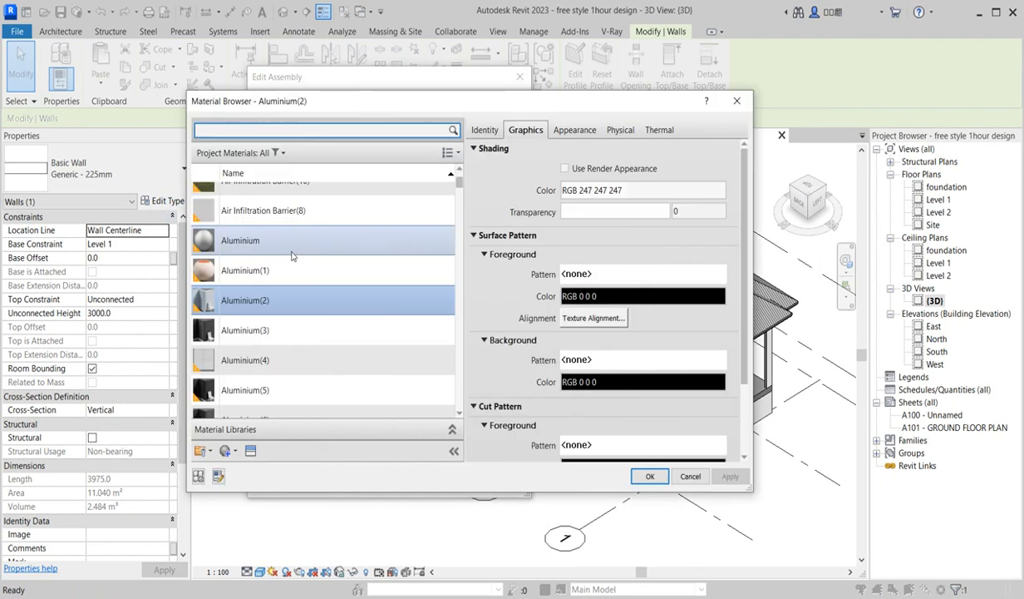
Set the Aluminium(2) material's shading to use its render appearance
right_click(274, 301)
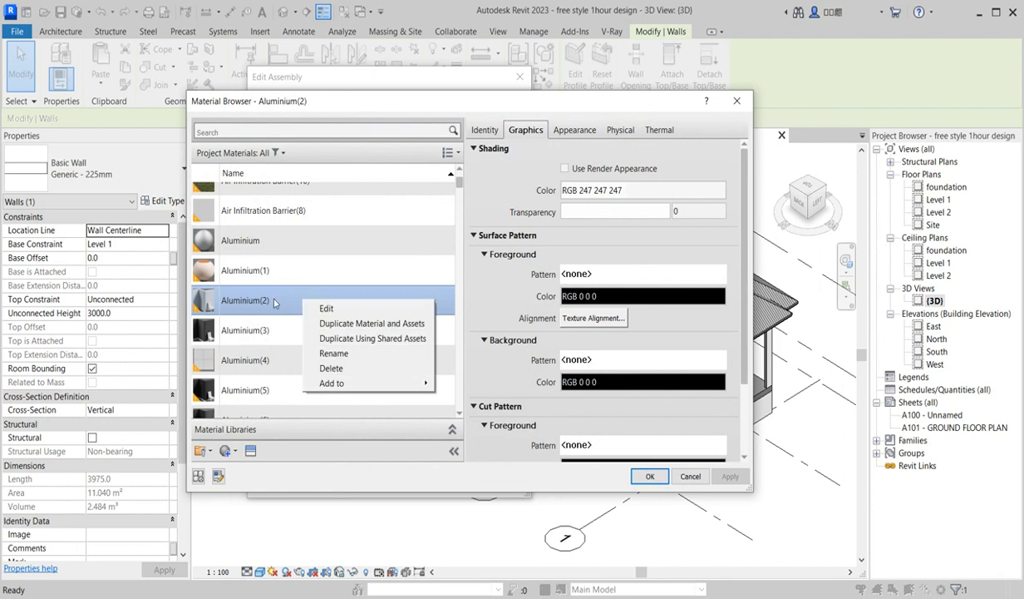
left_click(275, 303)
left_click(565, 168)
Open the replacement asset browser for Aluminium(2)'s appearance and expand the Appearance Library
left_click(573, 133)
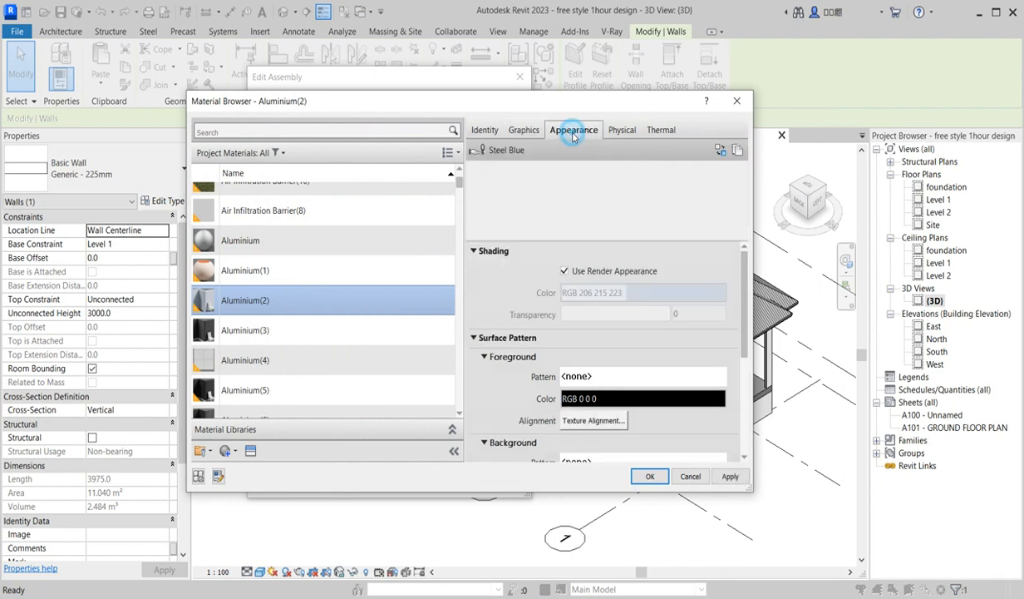
left_click(721, 154)
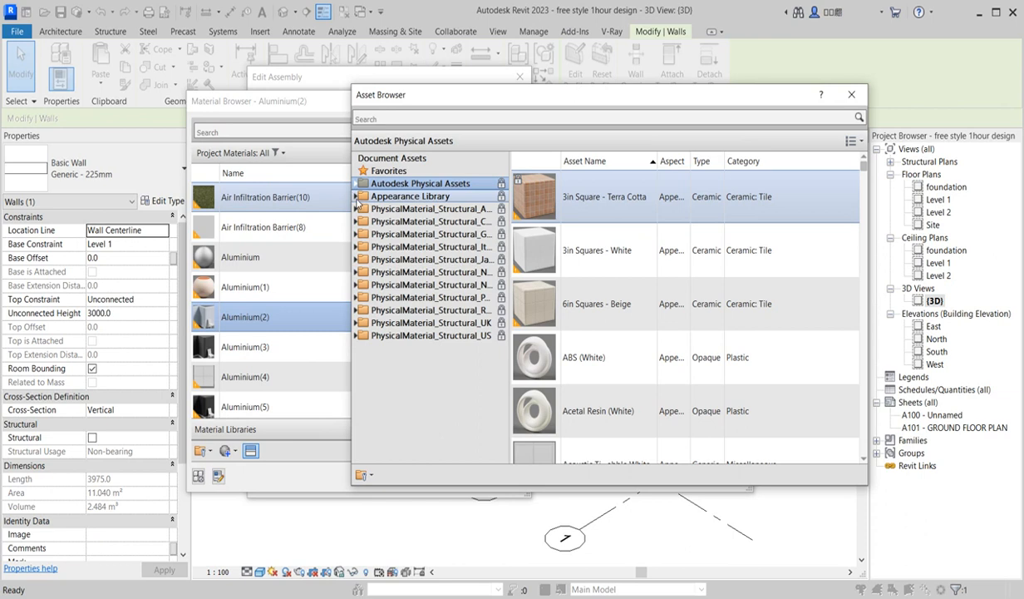
left_click(356, 198)
scroll(412, 308, "down", 4)
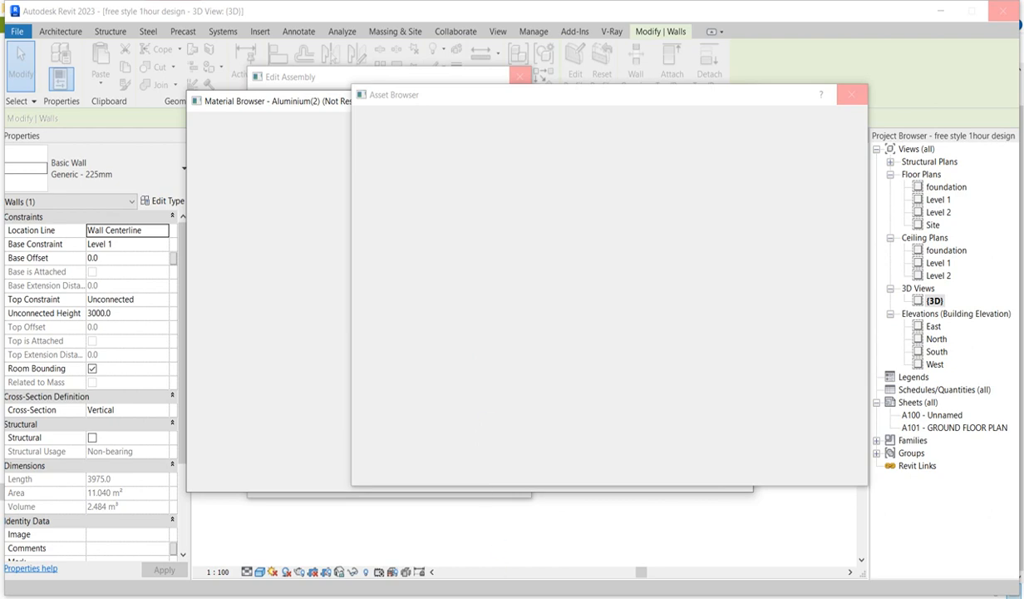
mouse_move(451, 546)
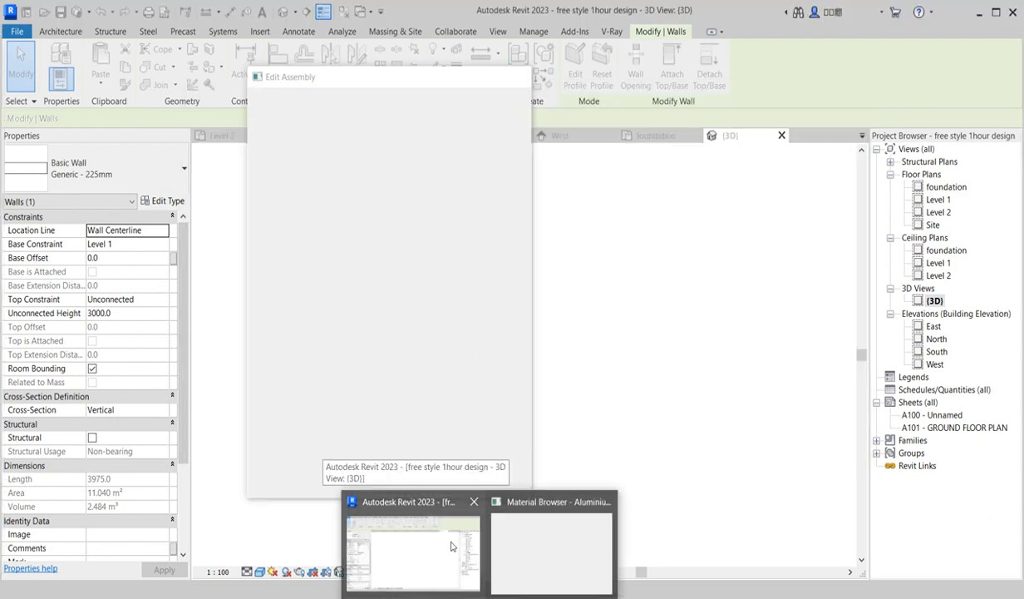